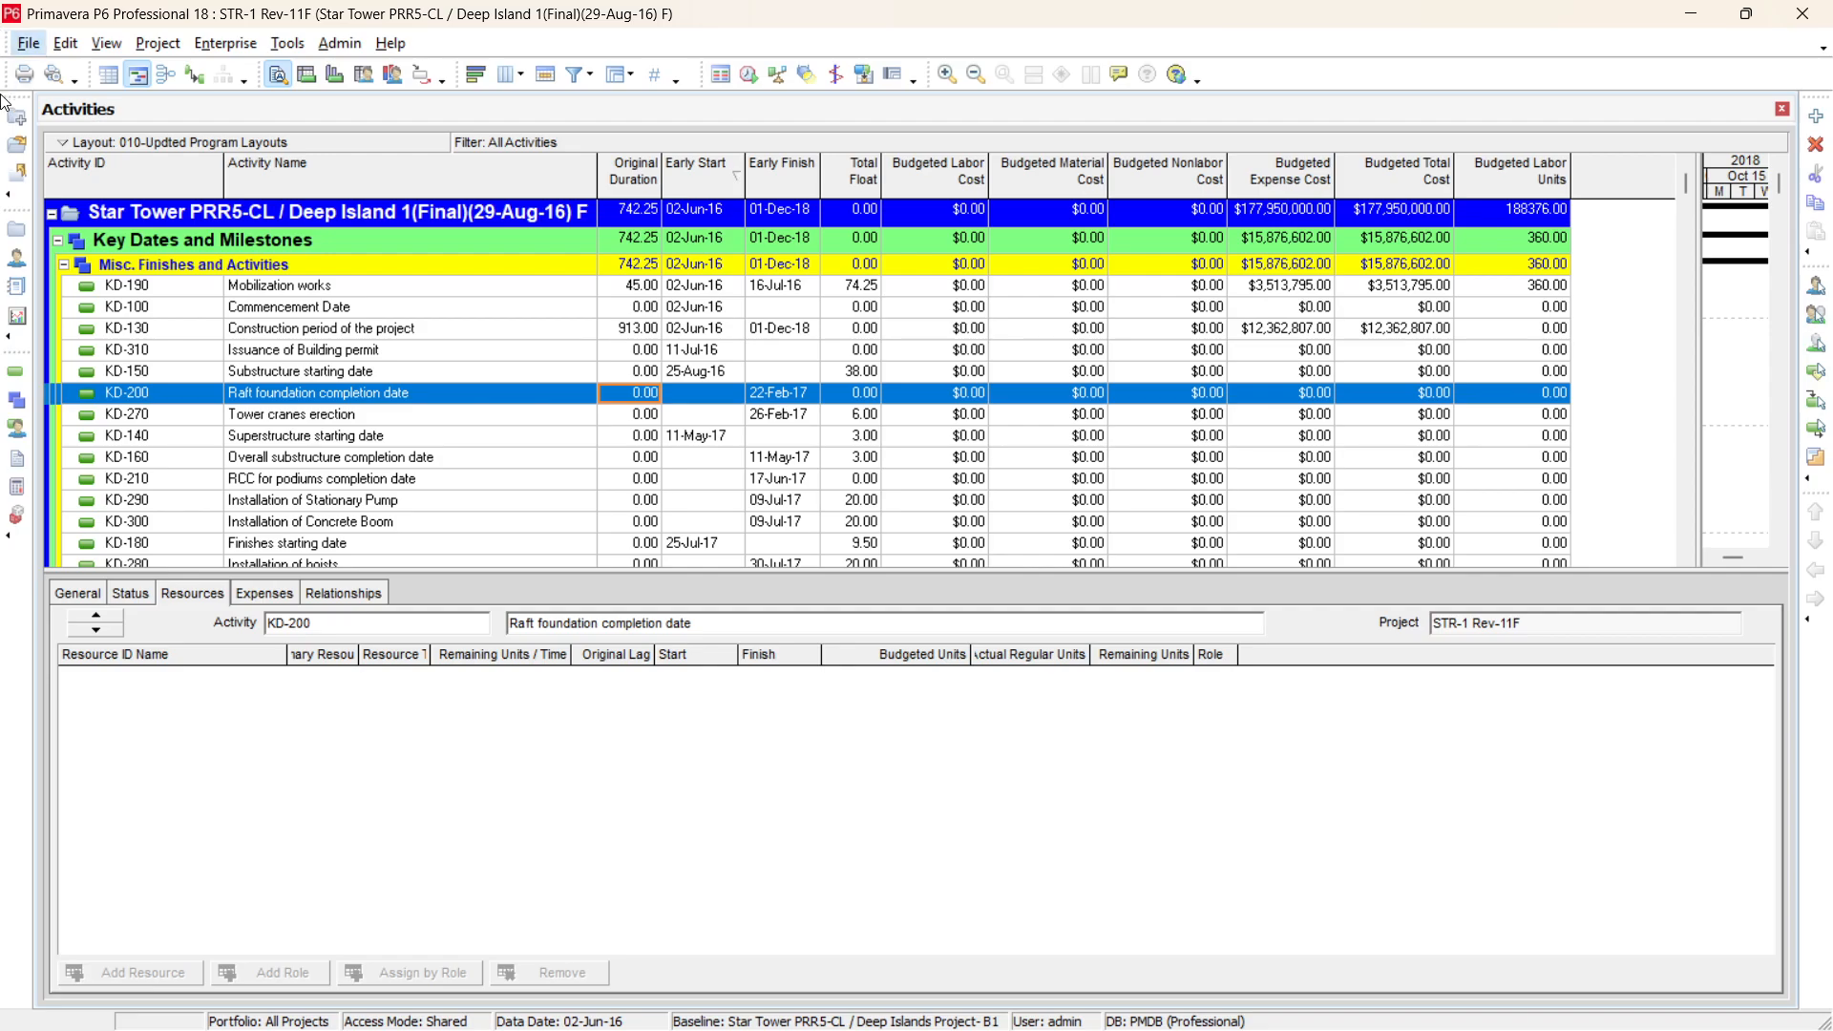
# Start a Spreadsheet (XLSX) export covering Activities, Expenses and Resource Assignments
pyautogui.click(37, 53)
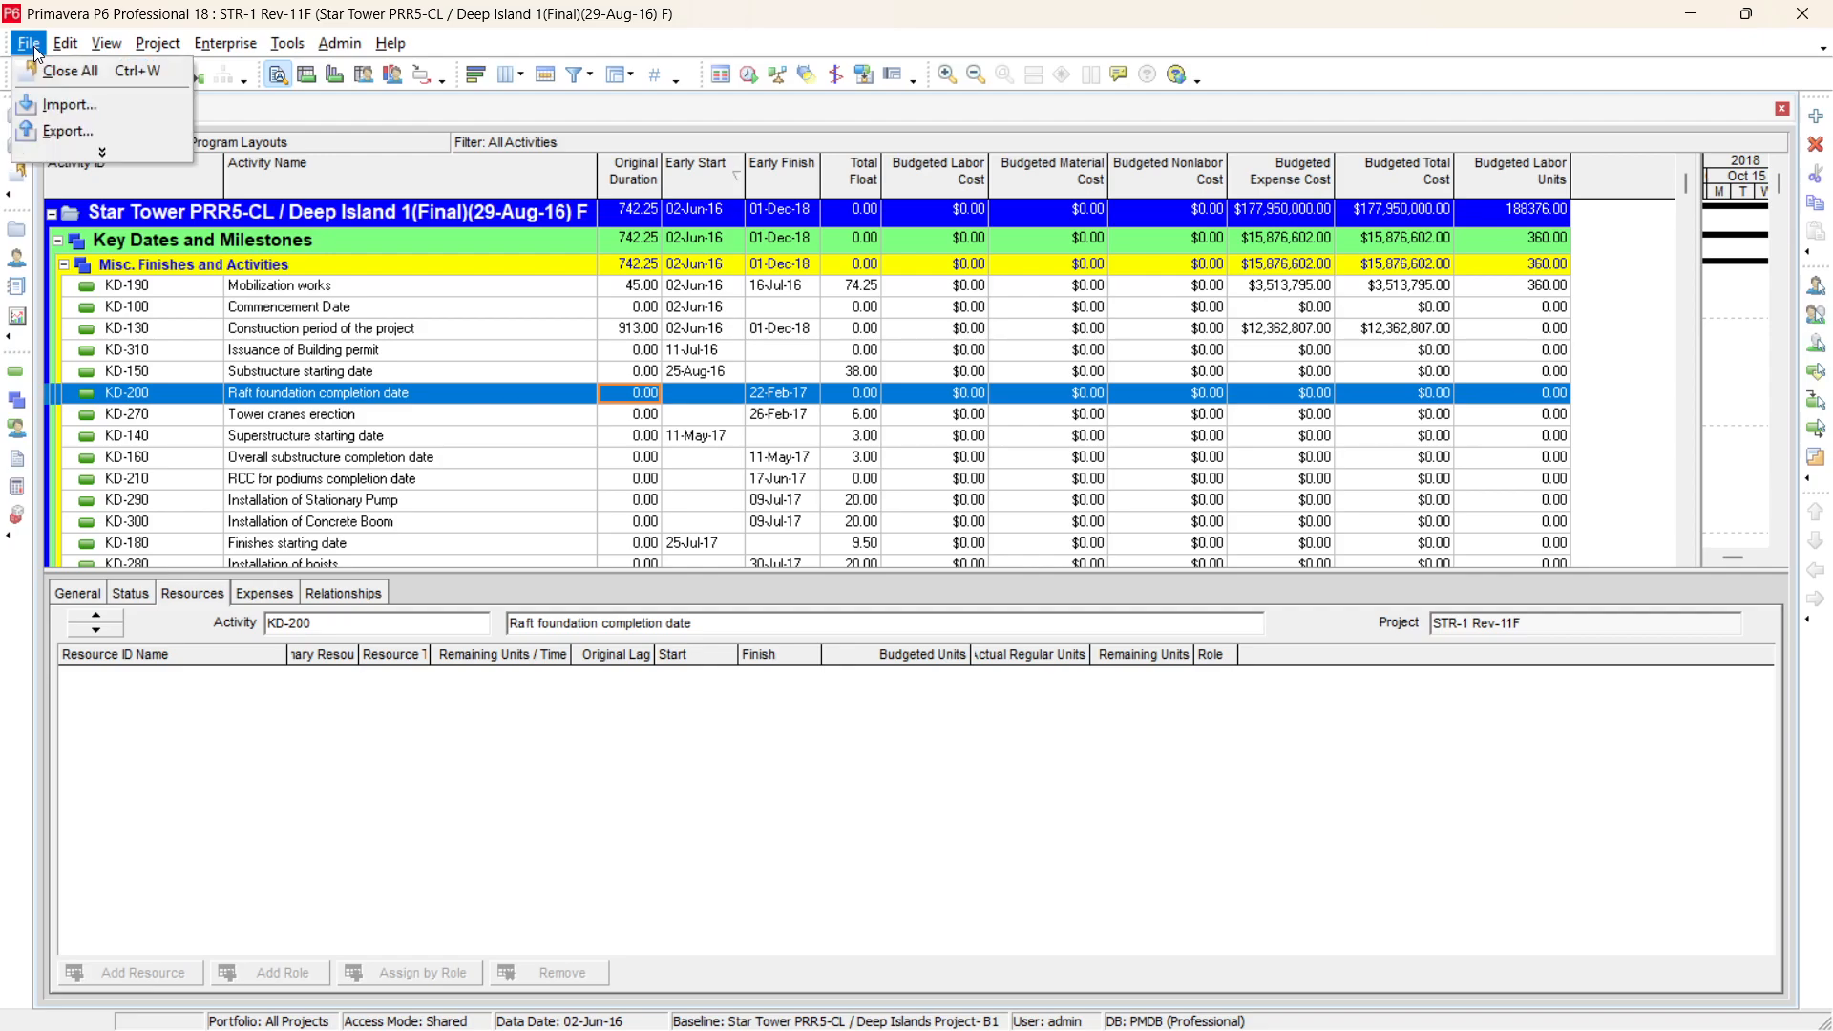
pyautogui.click(27, 127)
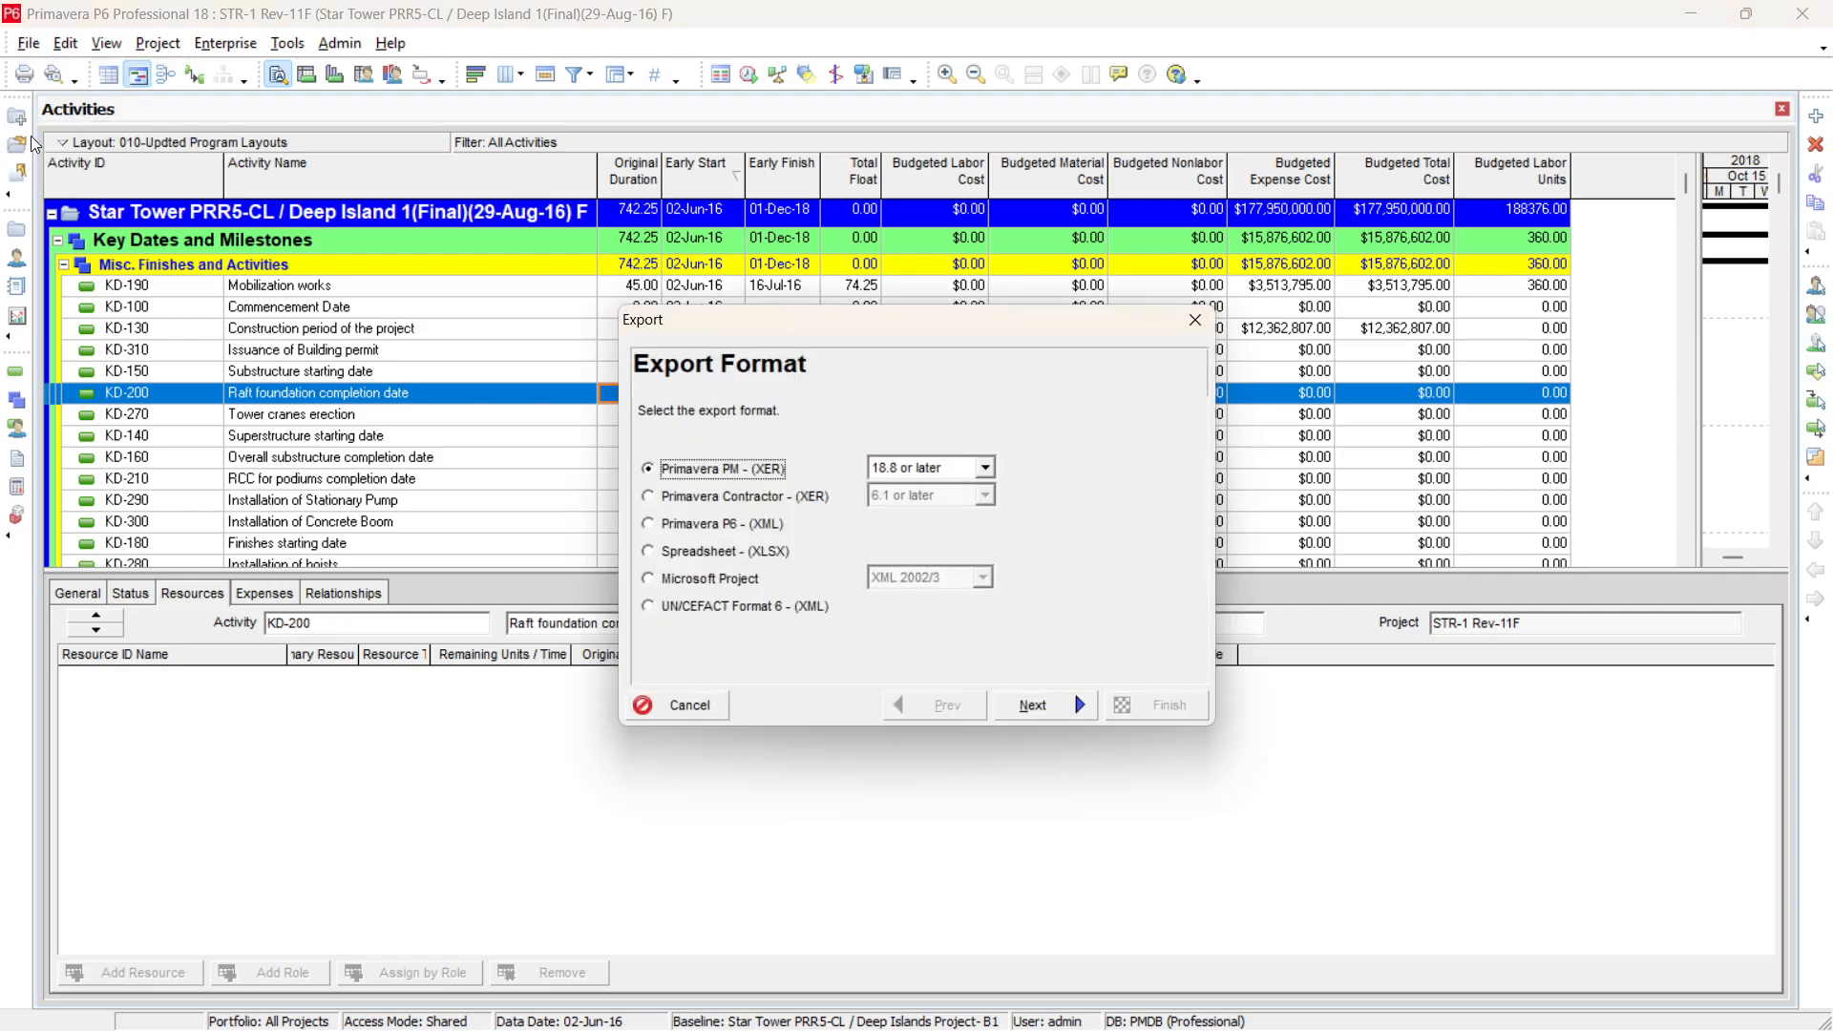
pyautogui.click(727, 553)
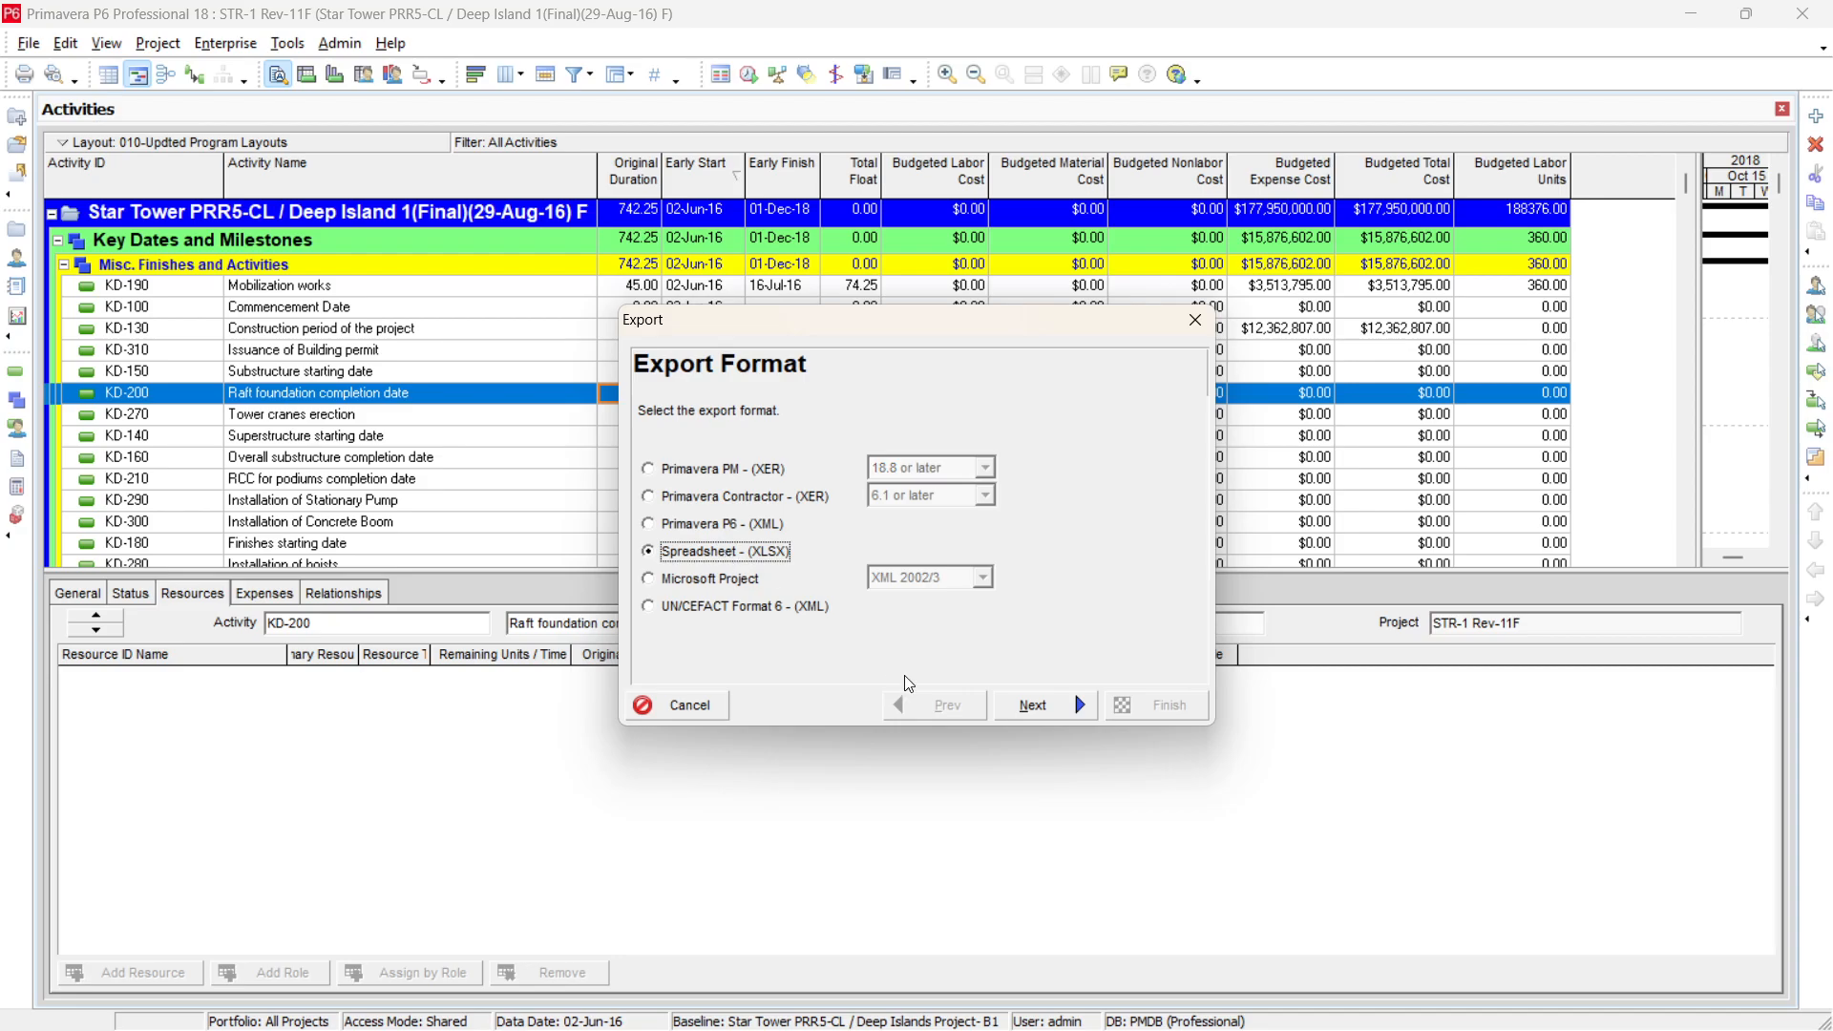
pyautogui.click(1069, 711)
pyautogui.click(732, 475)
pyautogui.click(711, 537)
pyautogui.click(709, 600)
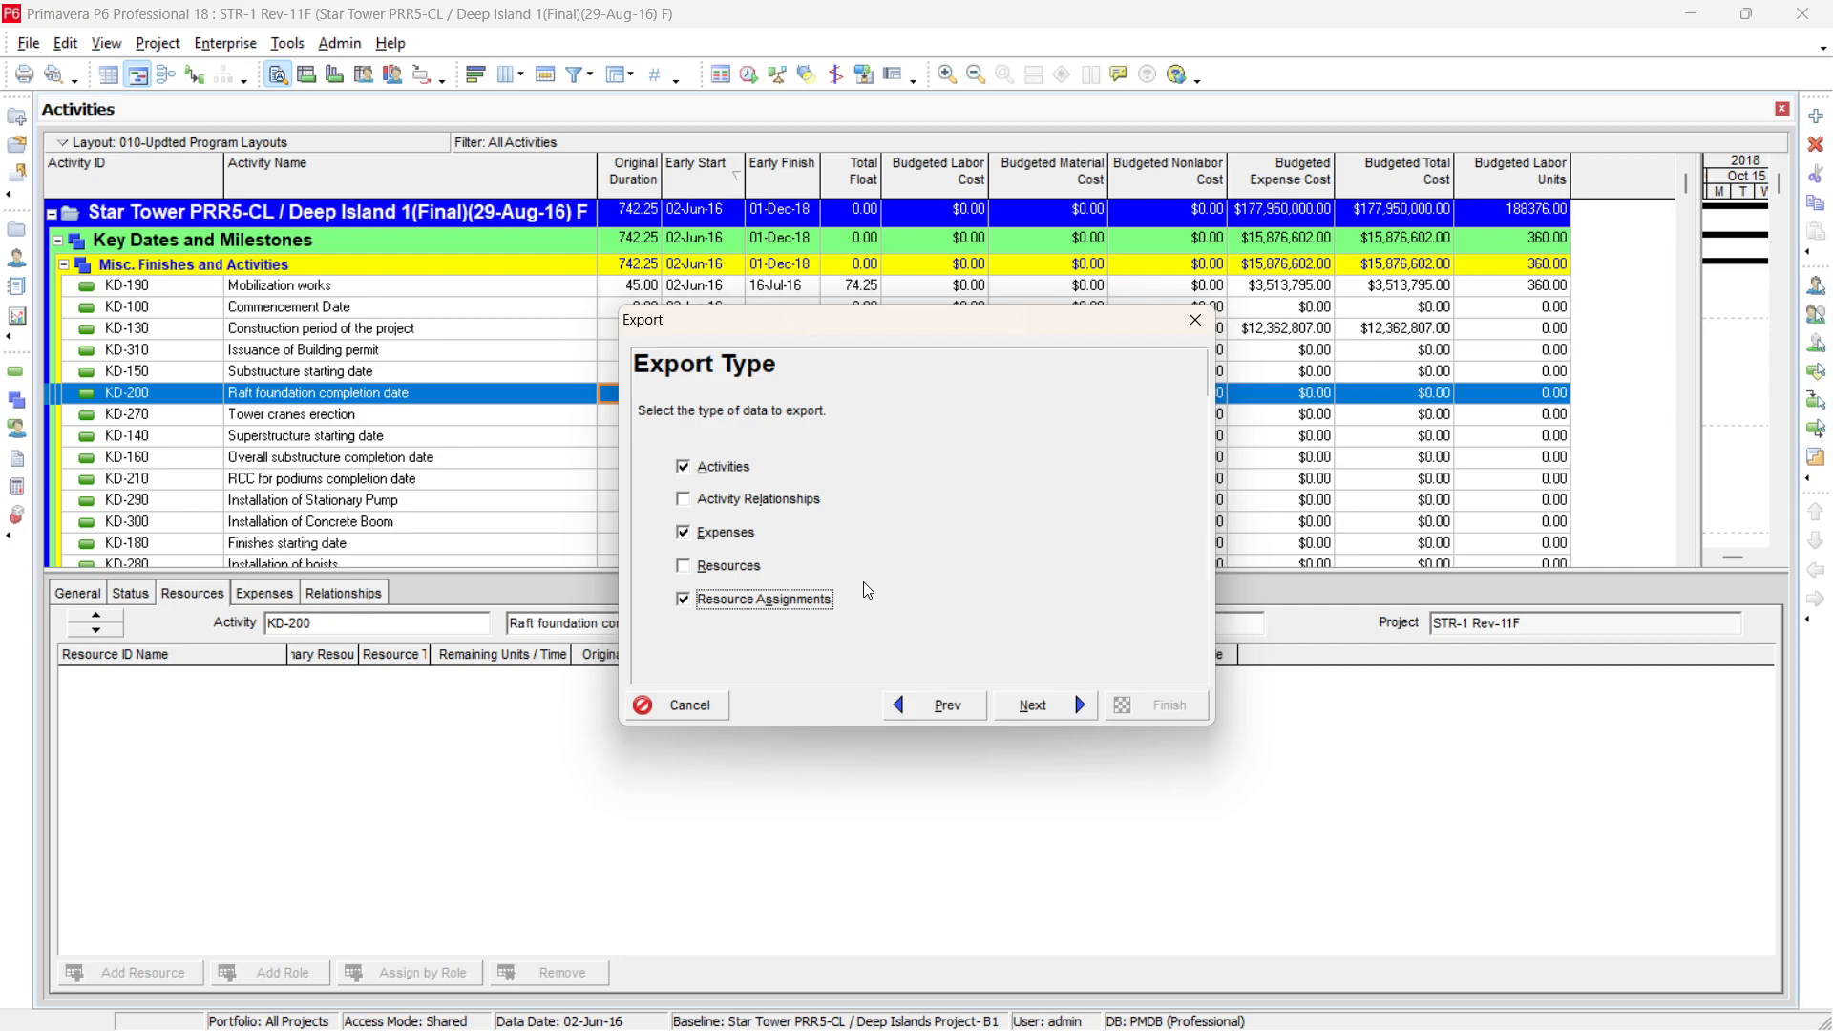
pyautogui.click(1054, 709)
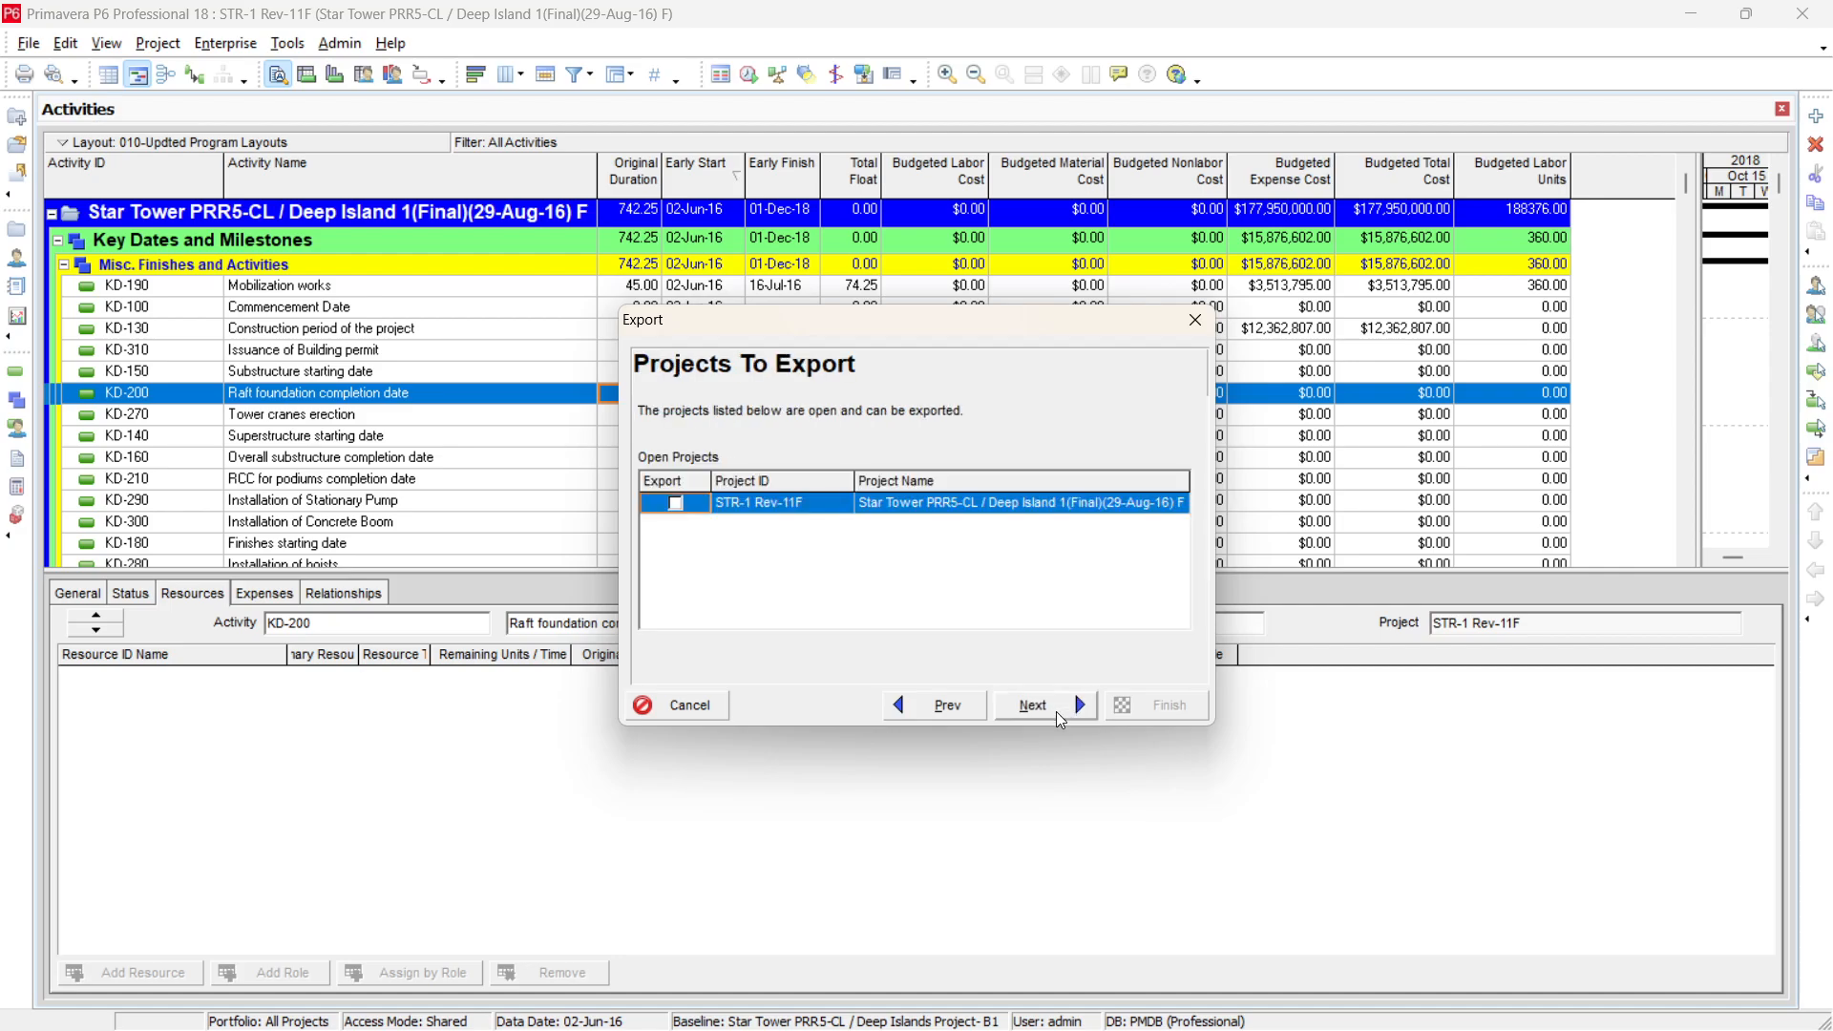
# Mark project STR-1 Rev-11F for export and select the P6T template
pyautogui.click(677, 506)
pyautogui.click(1051, 713)
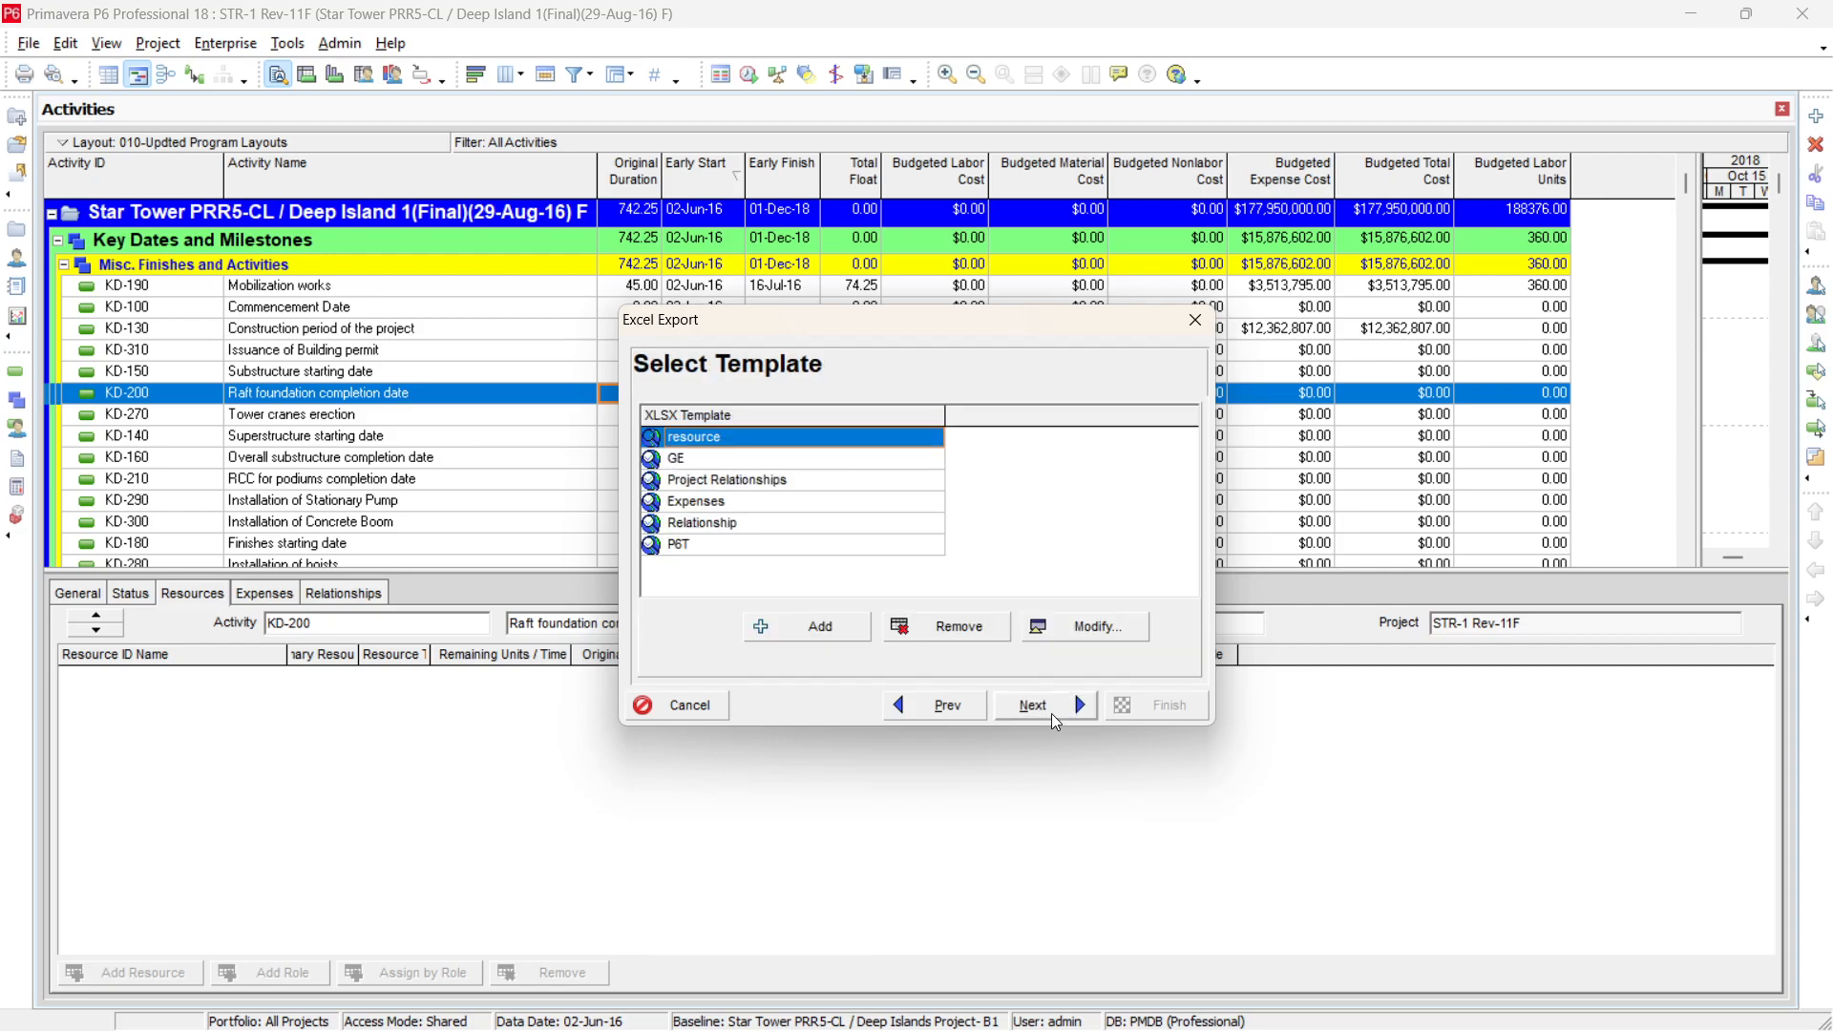
pyautogui.click(708, 545)
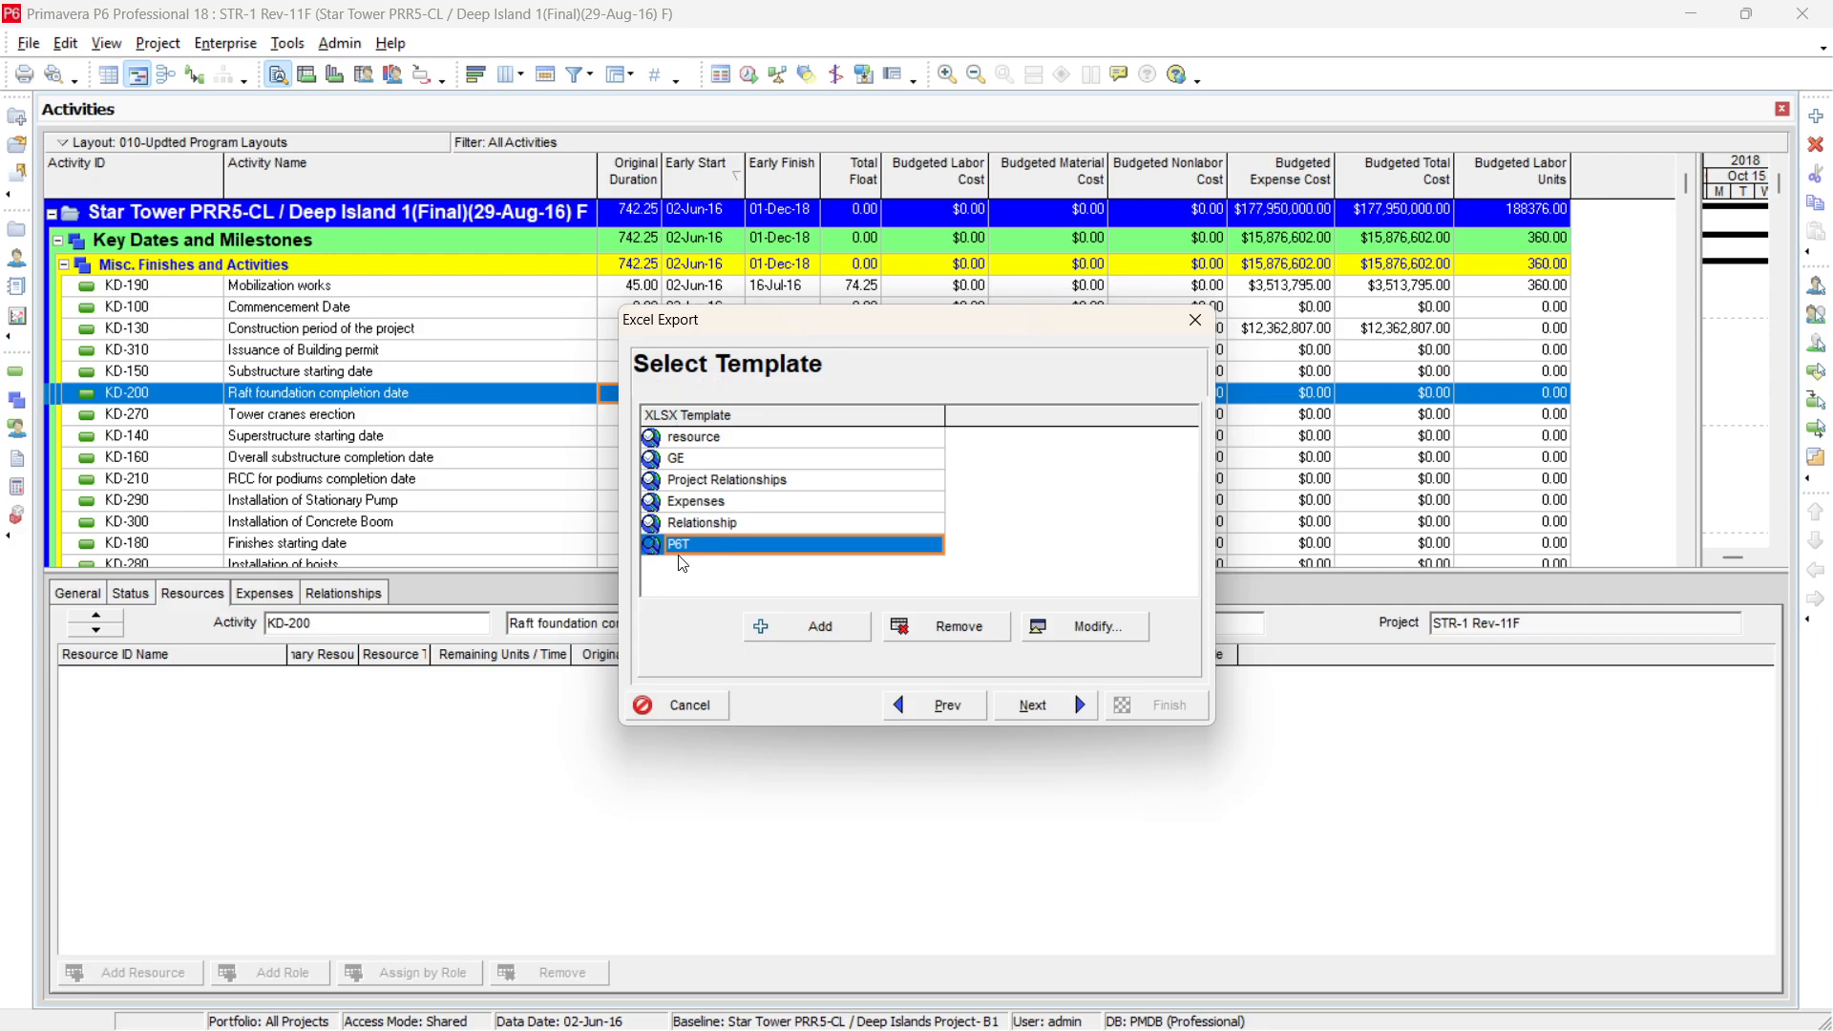
# Open the P6T template for modification and review the columns selected for the Activities subject area
pyautogui.click(1088, 626)
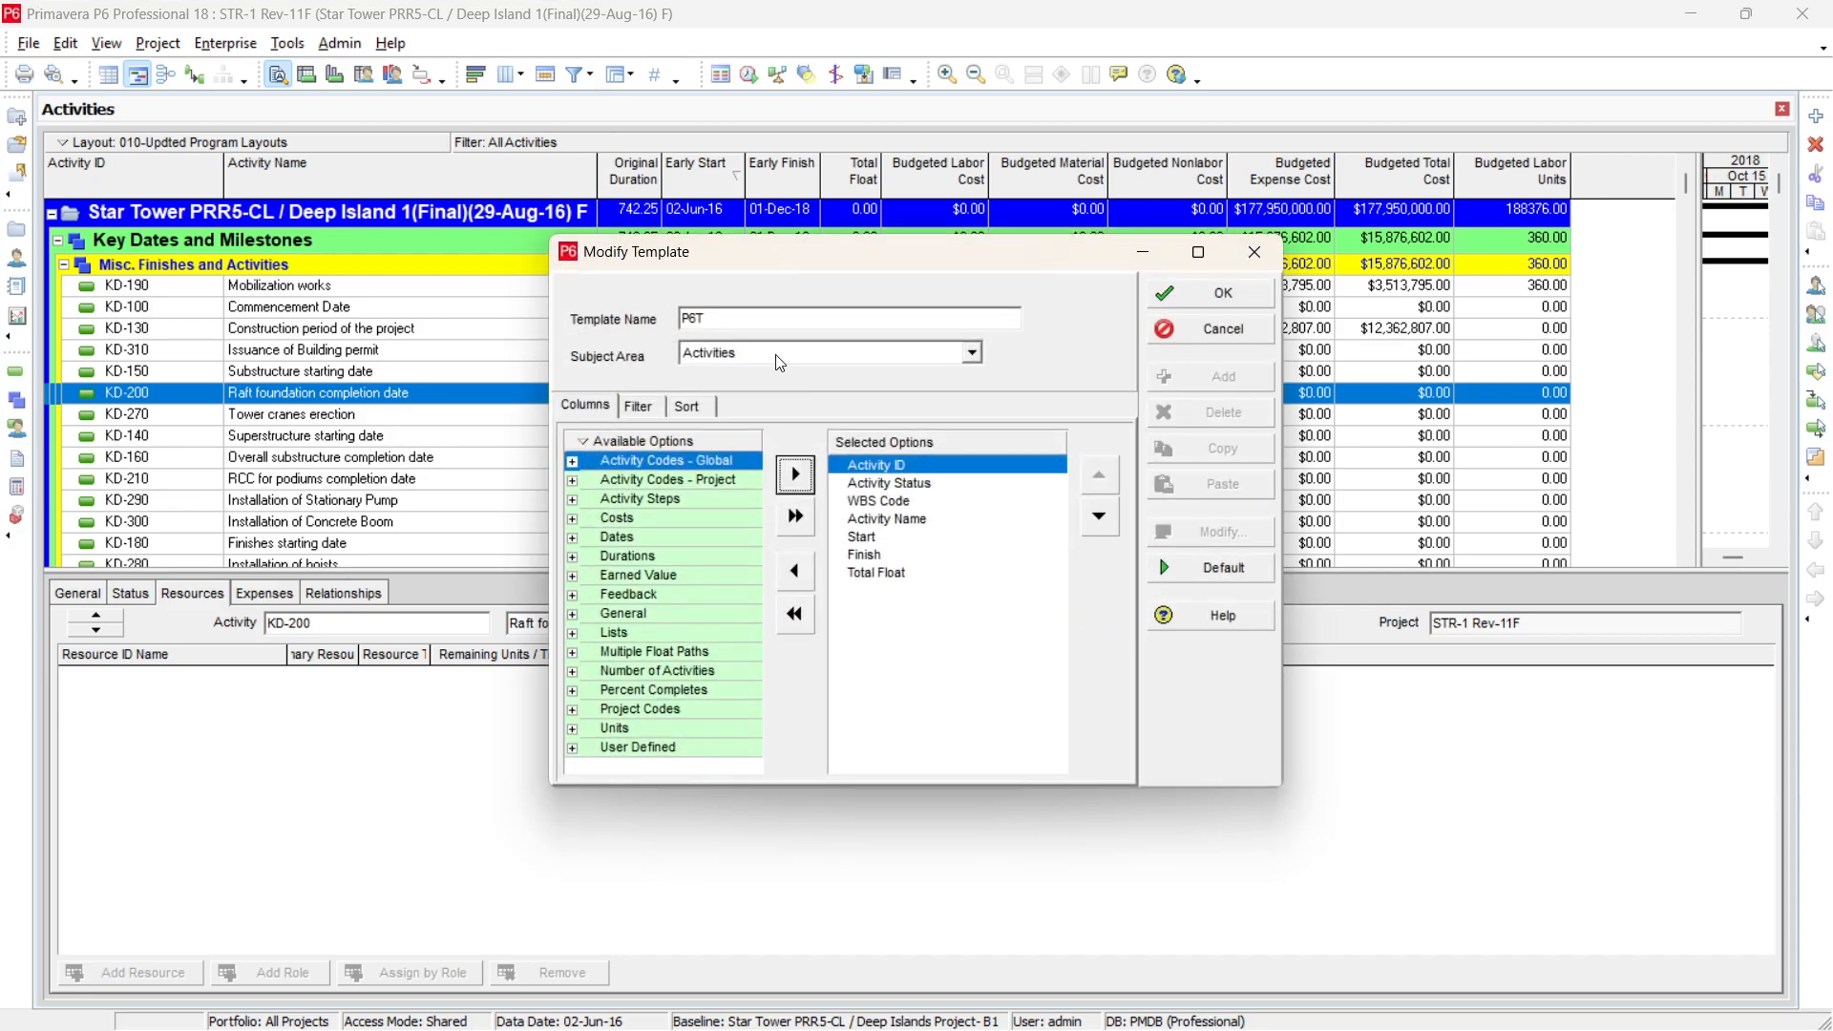
pyautogui.click(913, 485)
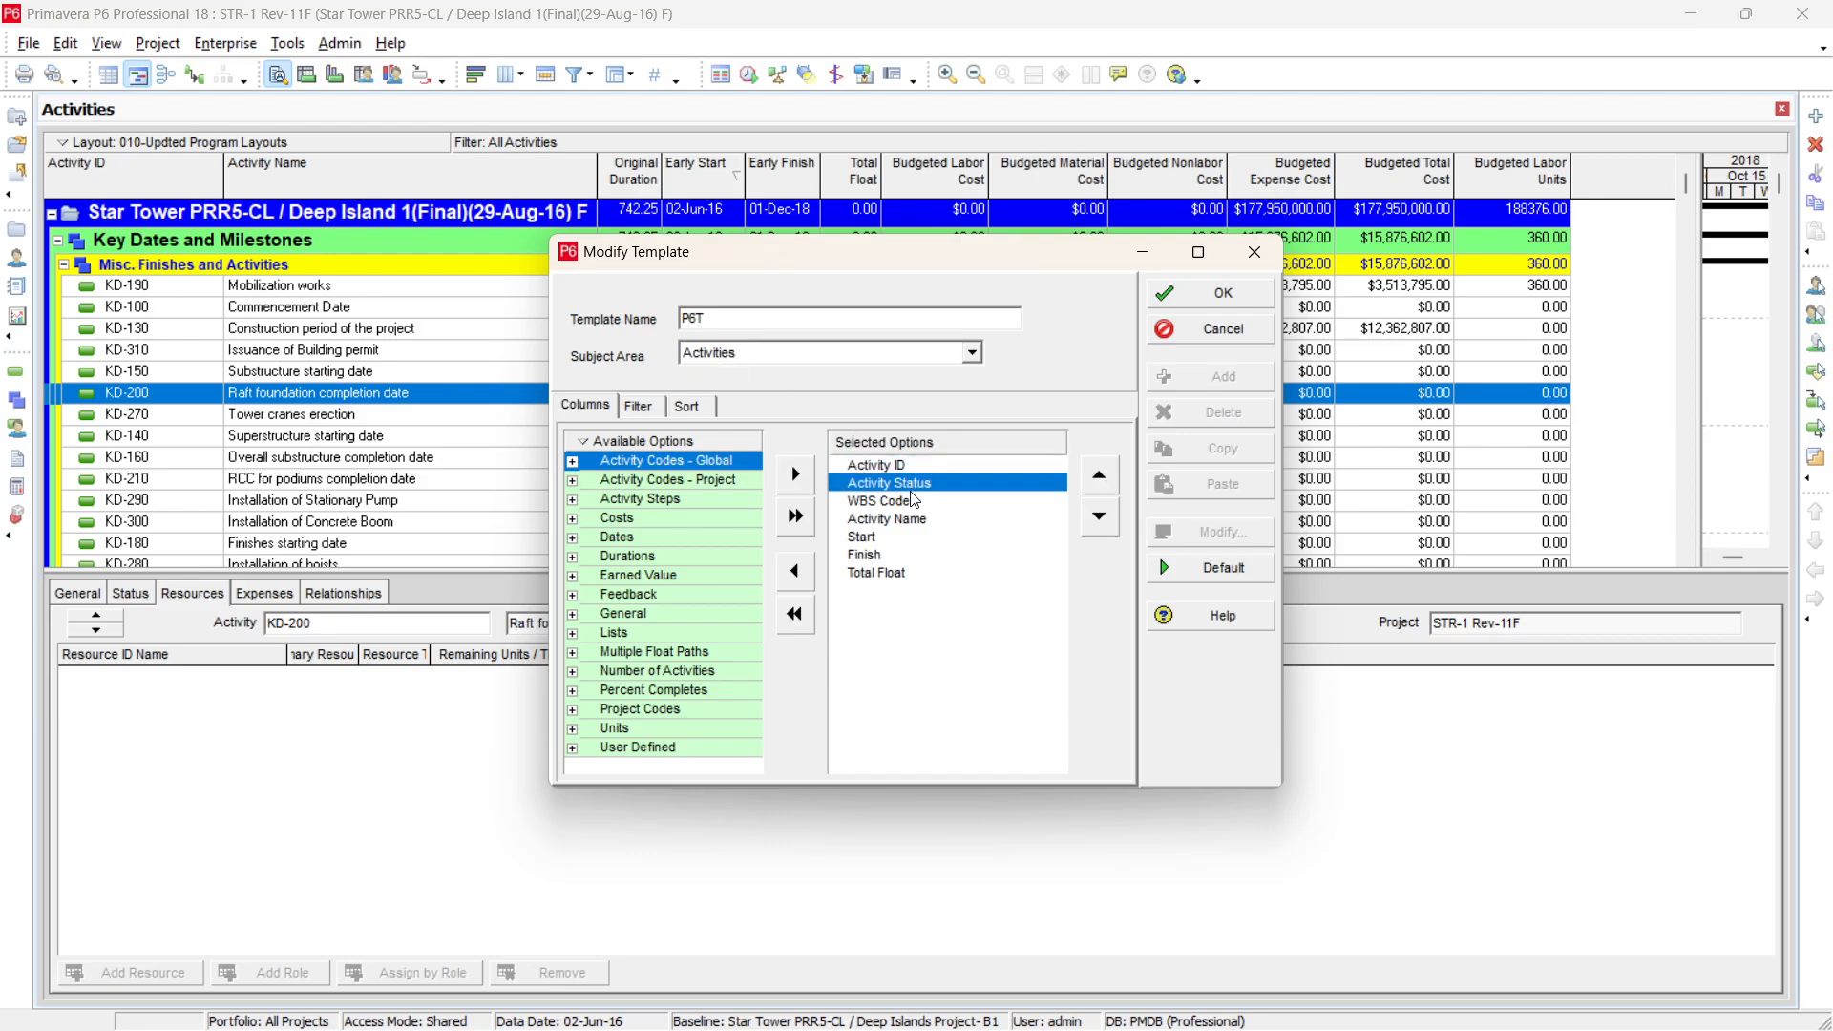
pyautogui.click(908, 500)
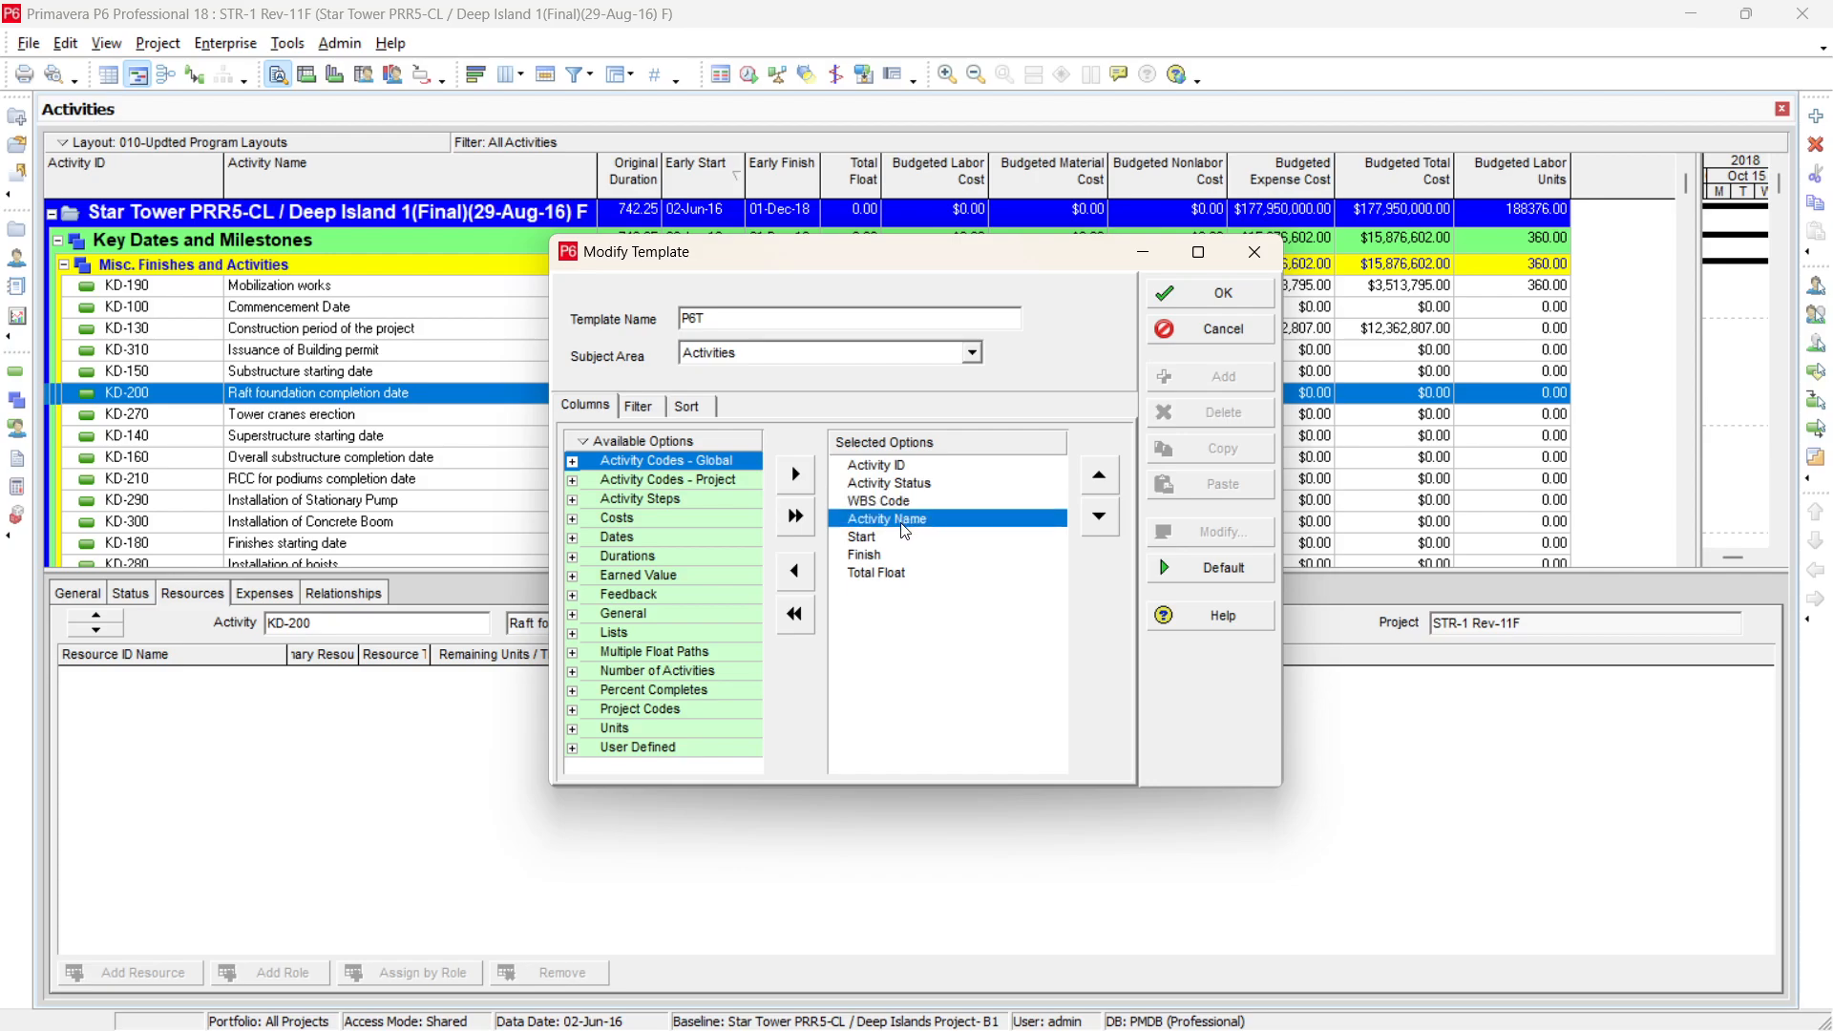
pyautogui.click(919, 521)
pyautogui.click(899, 538)
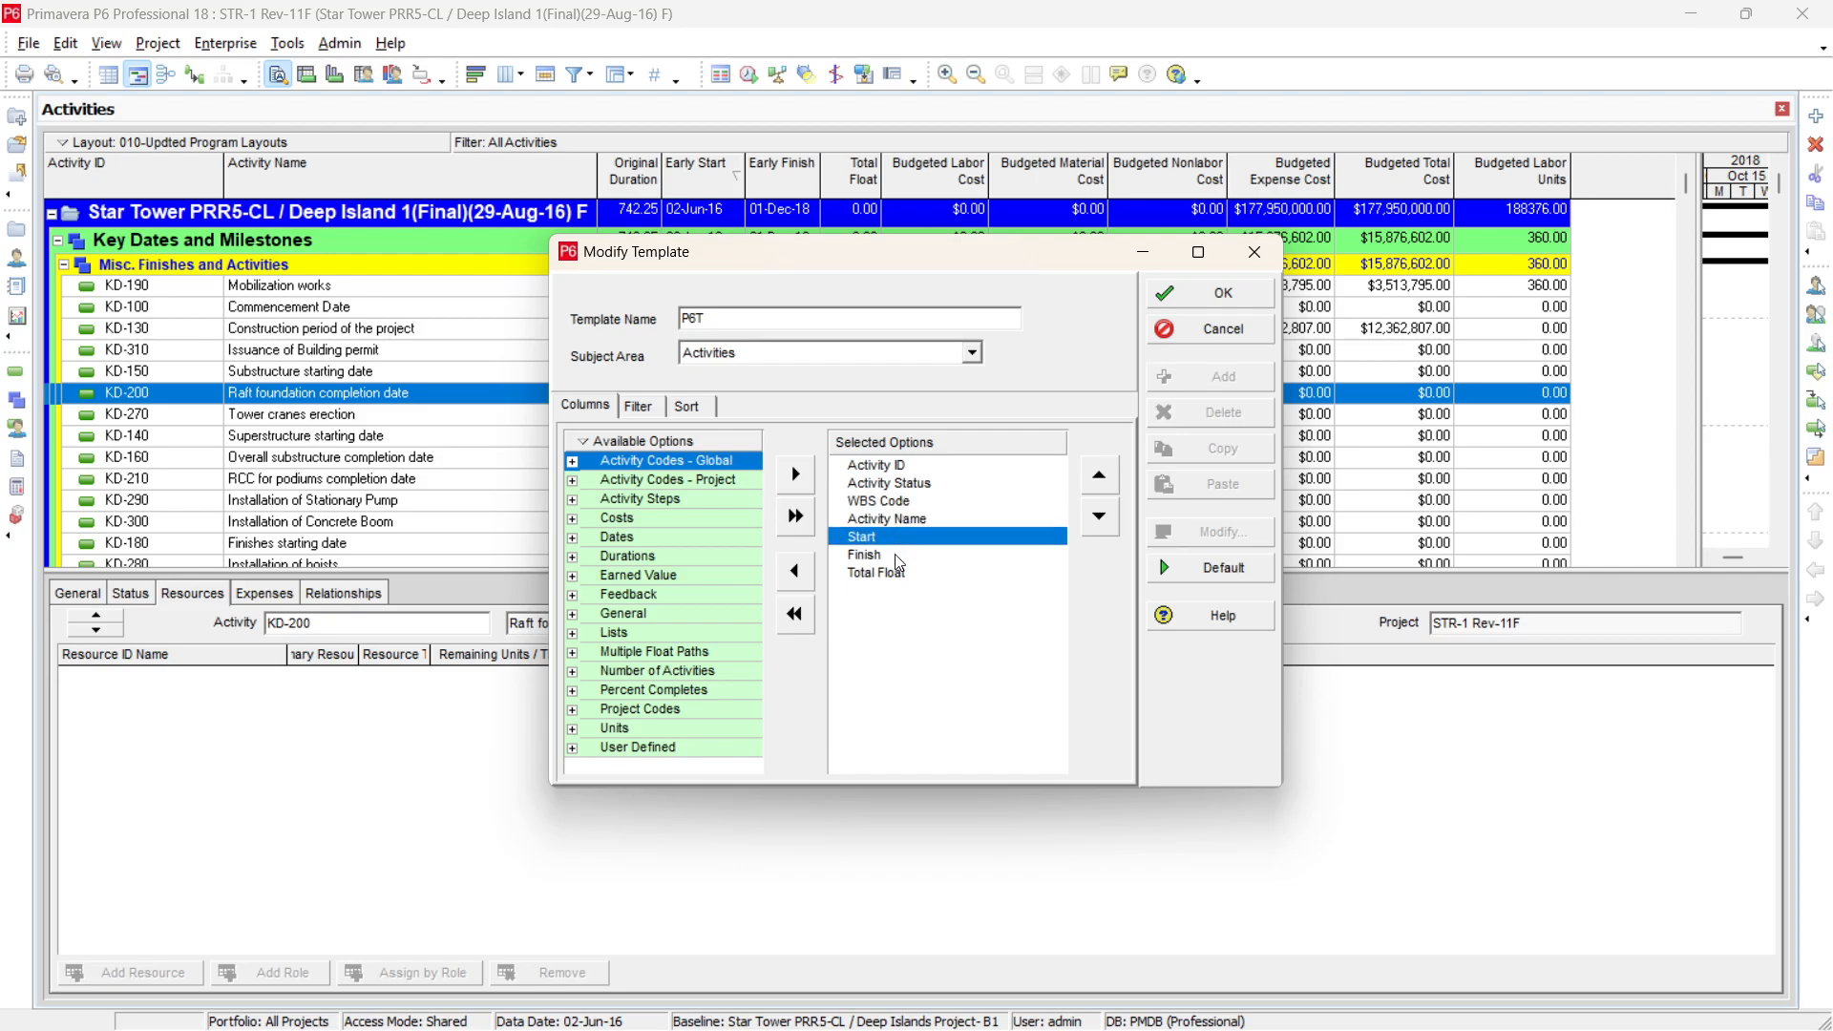
pyautogui.click(900, 574)
pyautogui.click(896, 484)
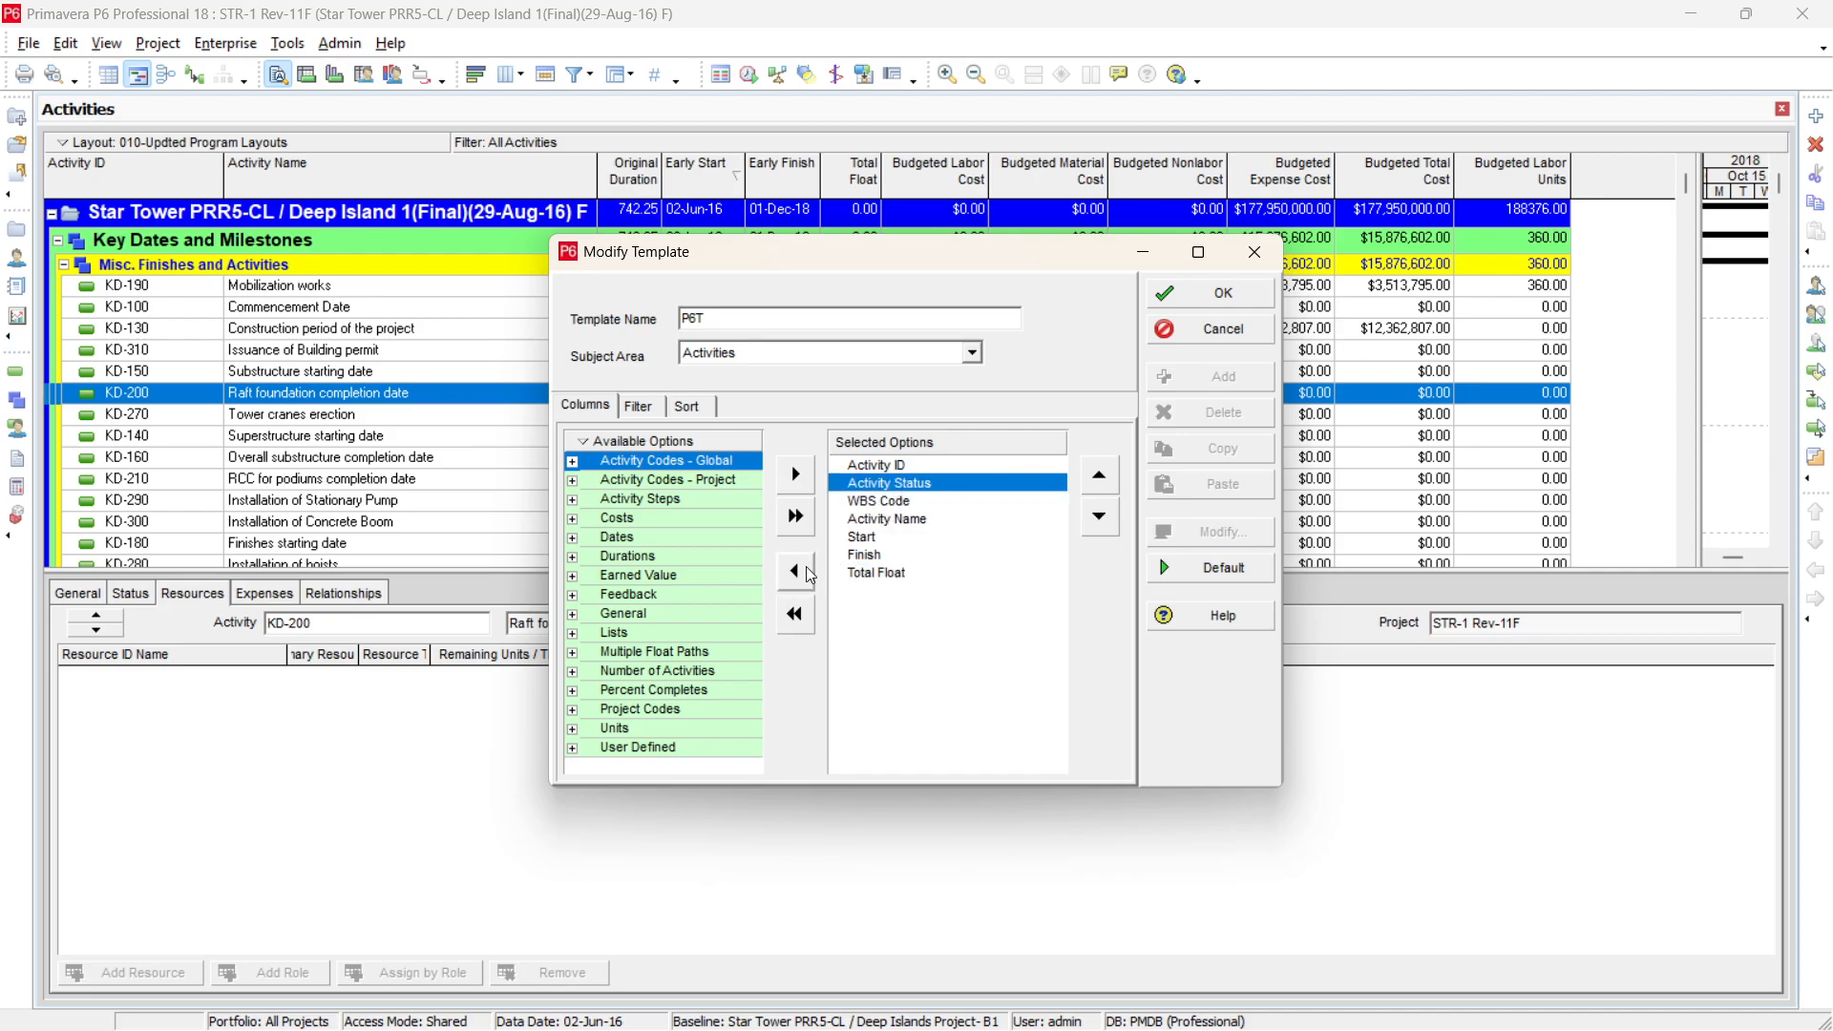
pyautogui.click(877, 504)
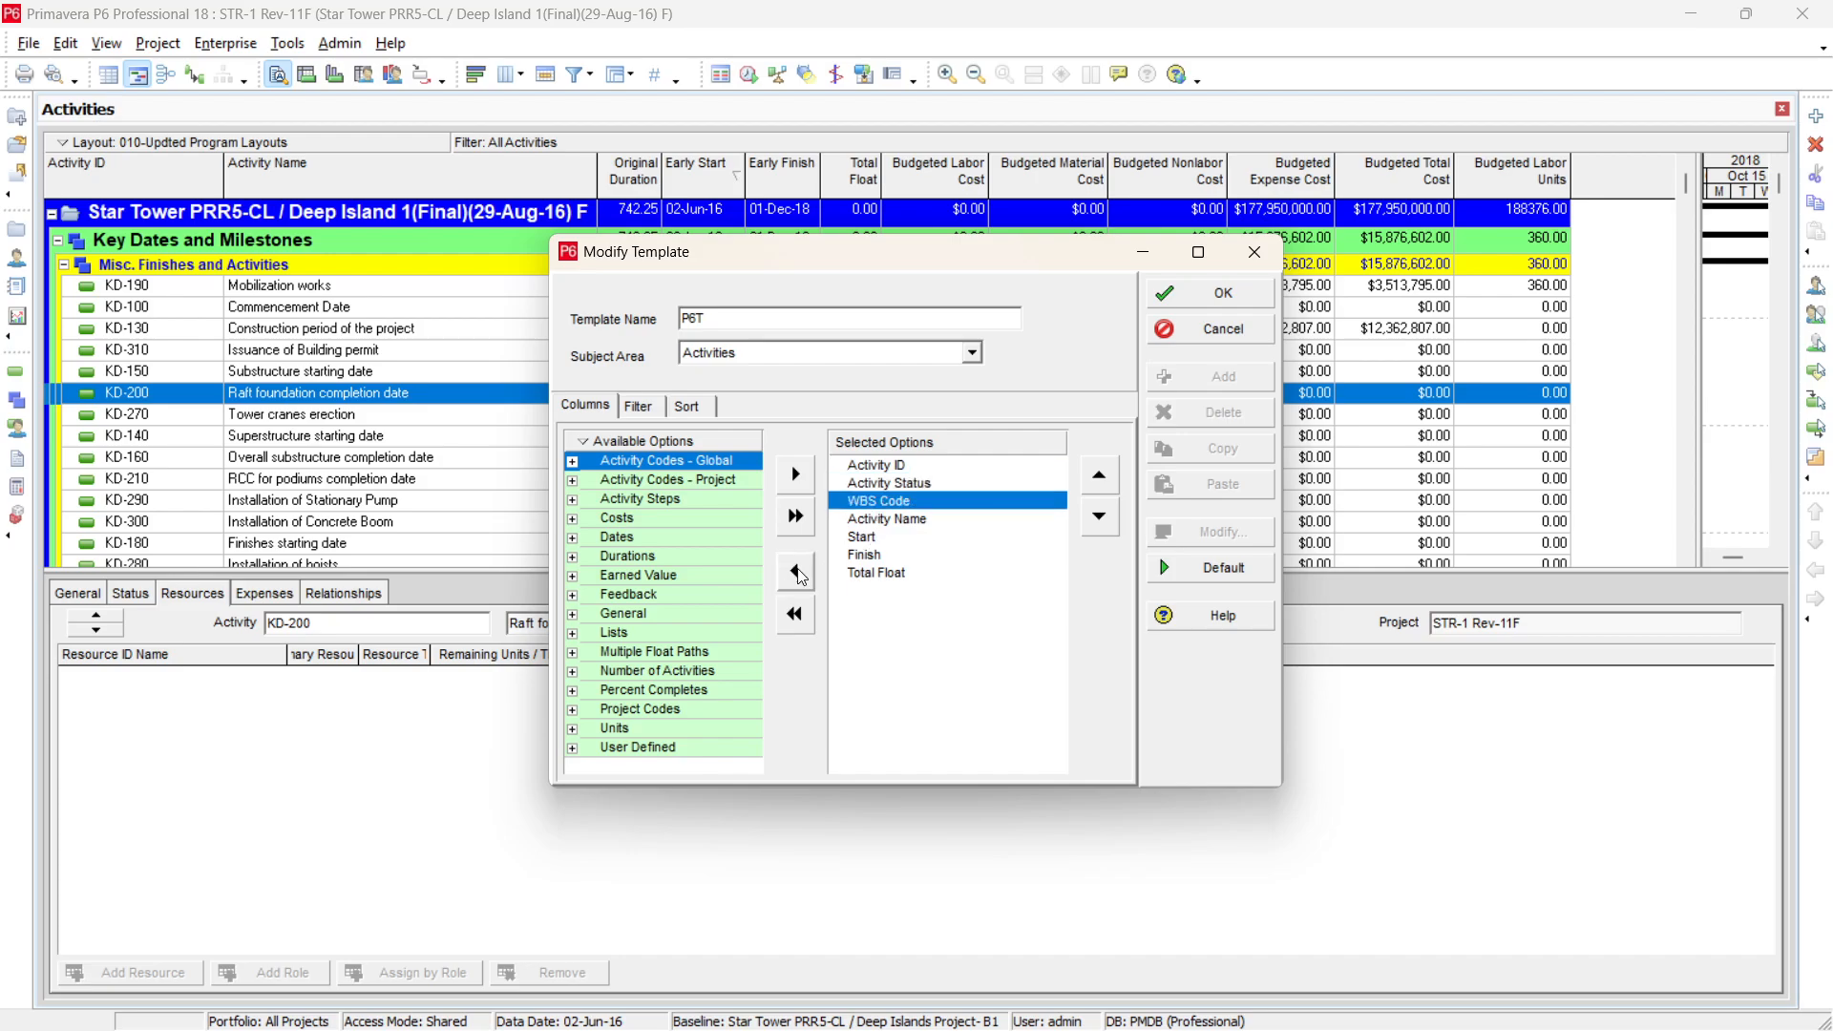
# Remove Activity Name from the selected activity columns, add it back and place it directly above Start
pyautogui.click(864, 521)
pyautogui.click(795, 572)
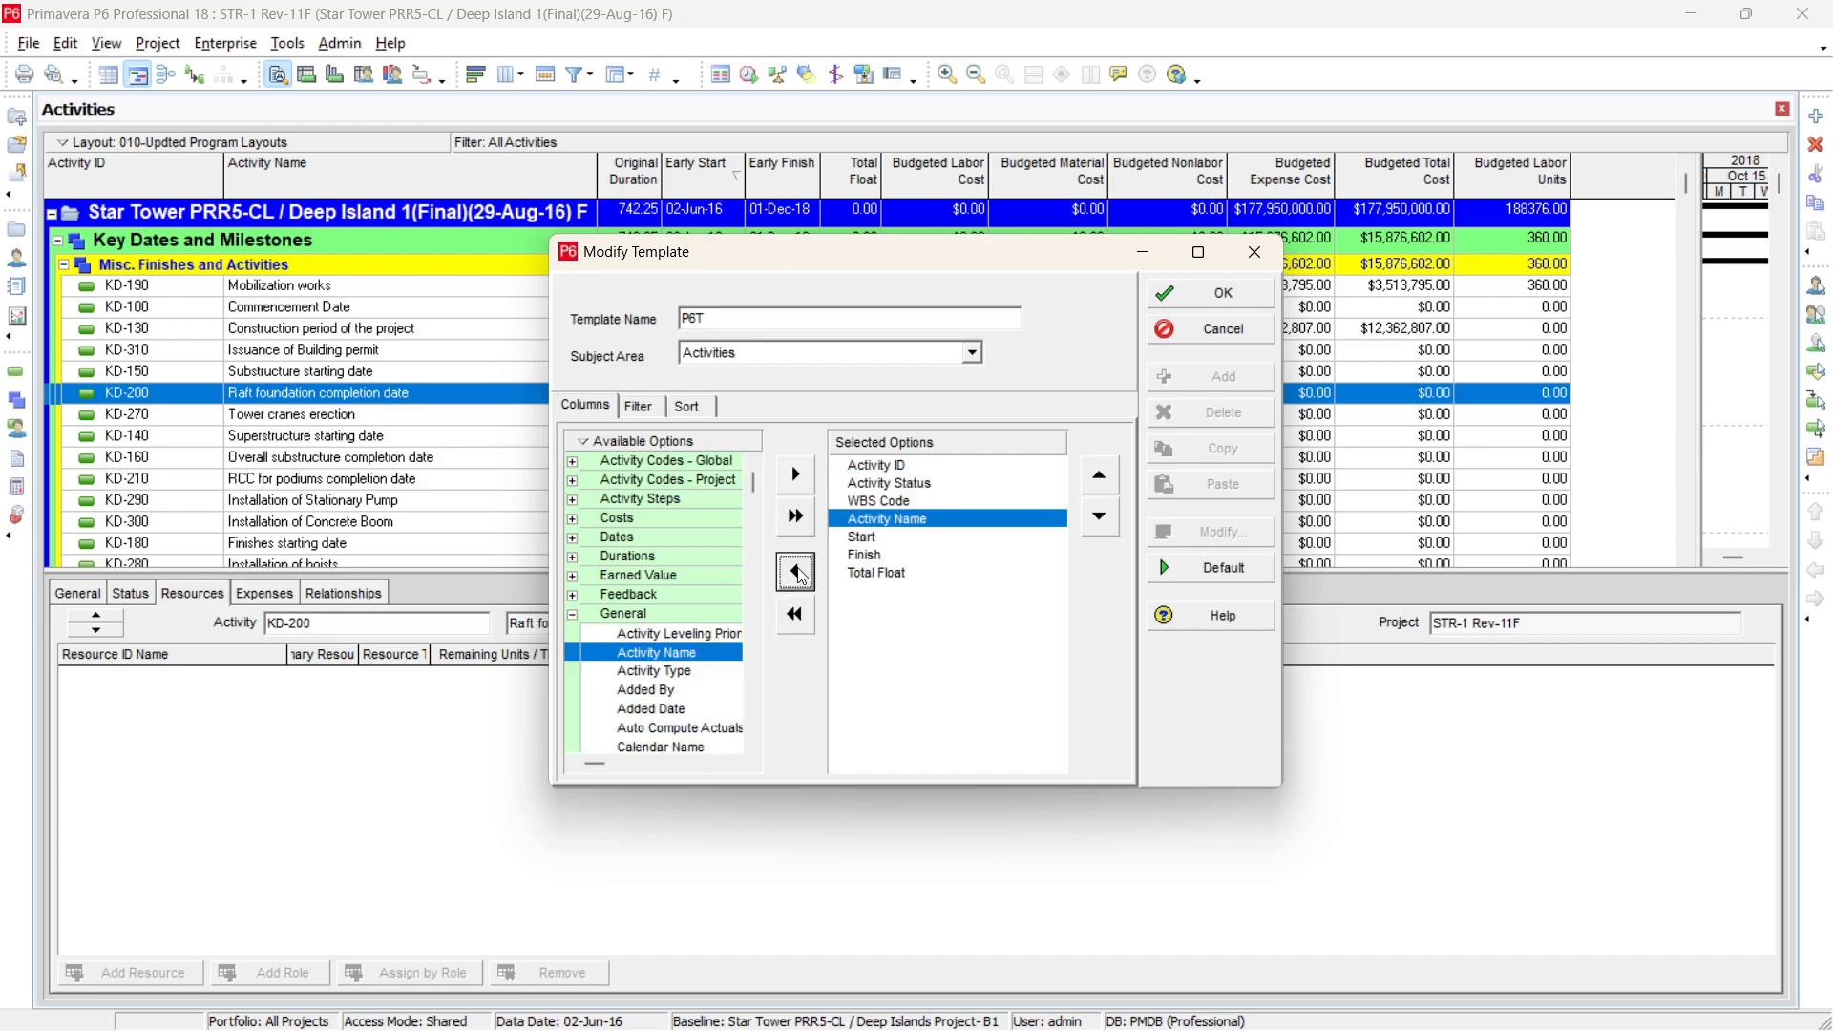
pyautogui.click(798, 474)
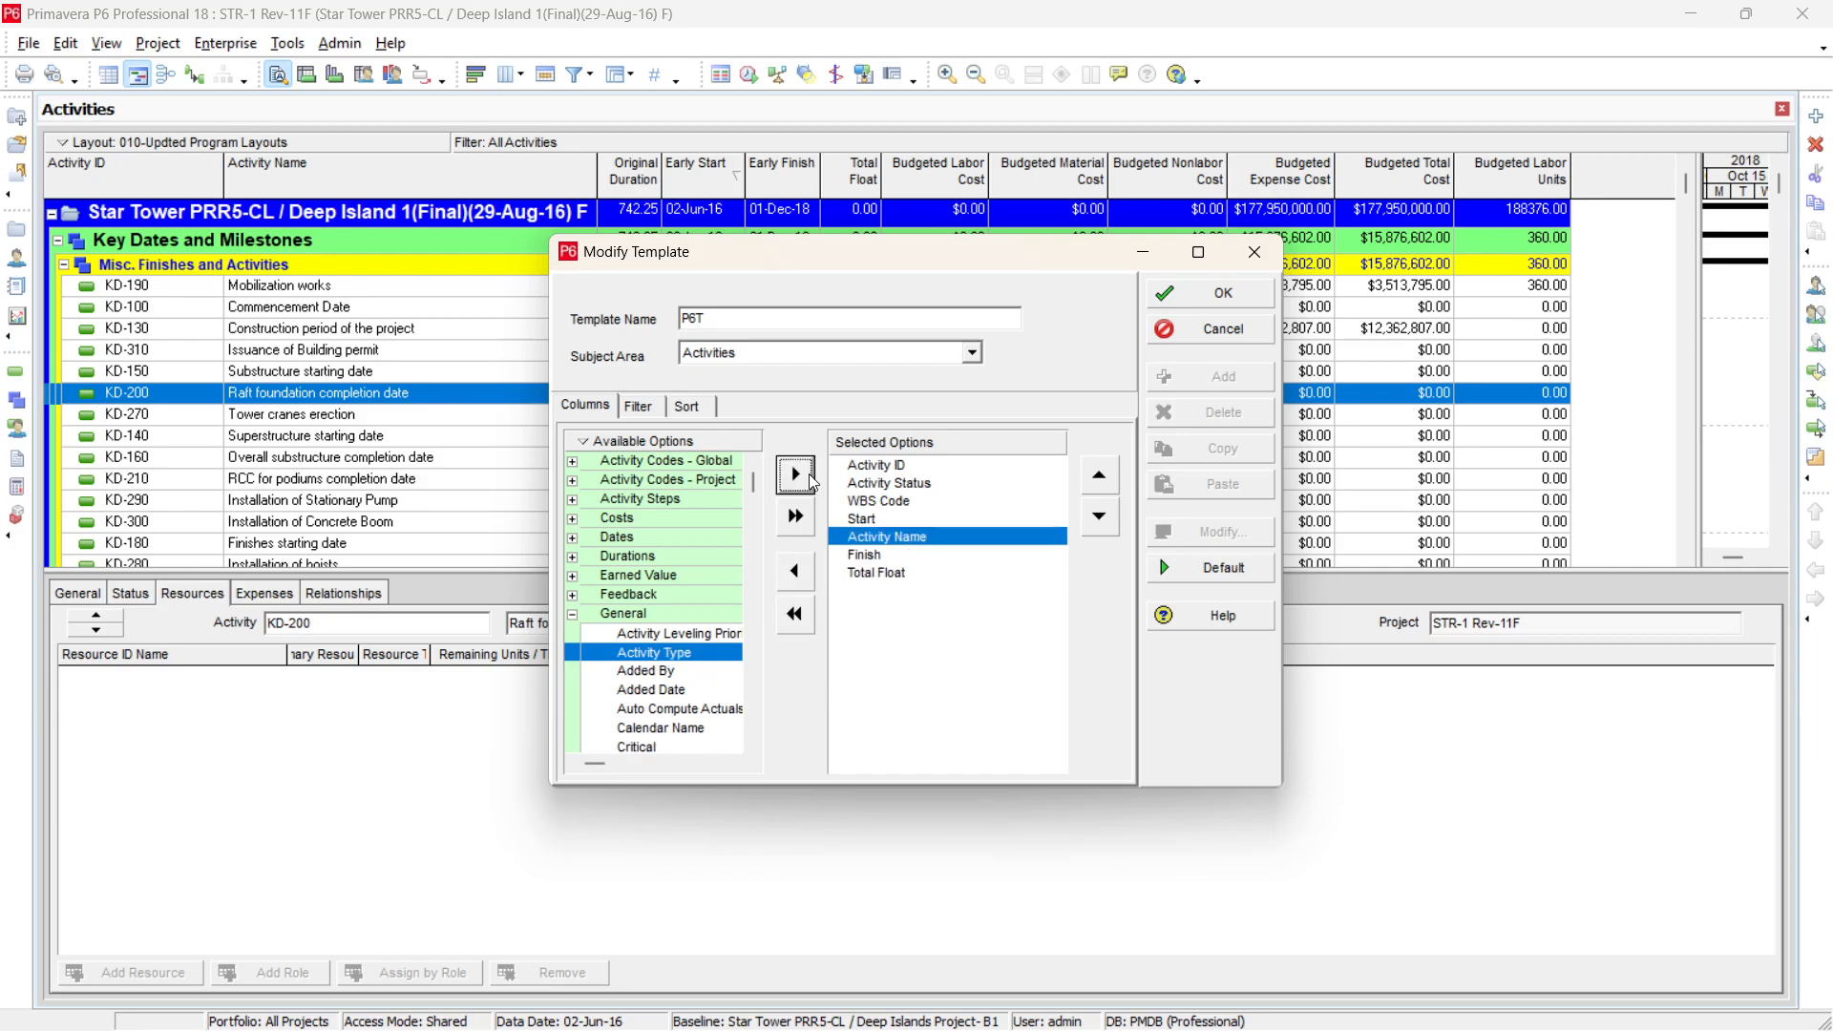
pyautogui.click(1100, 478)
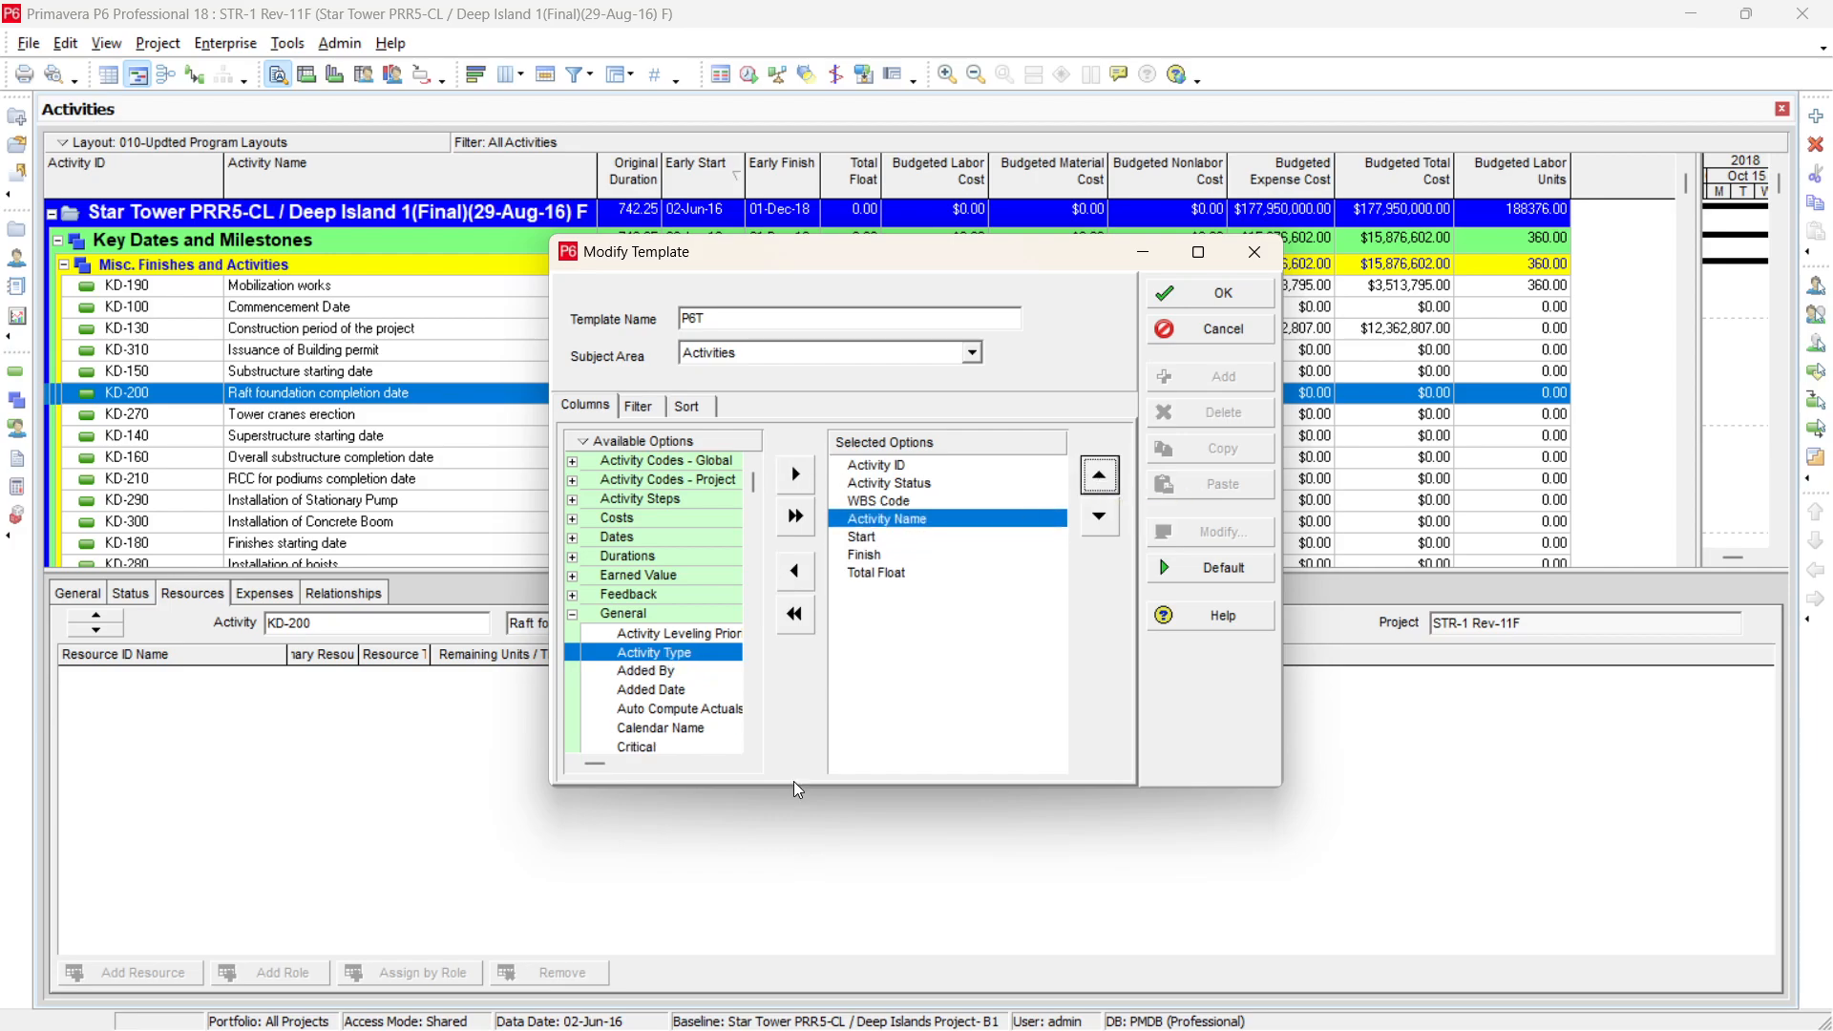
# Switch the template's subject area to Expenses and review its selected columns, including Activity Status and Budgeted Cost
pyautogui.click(968, 359)
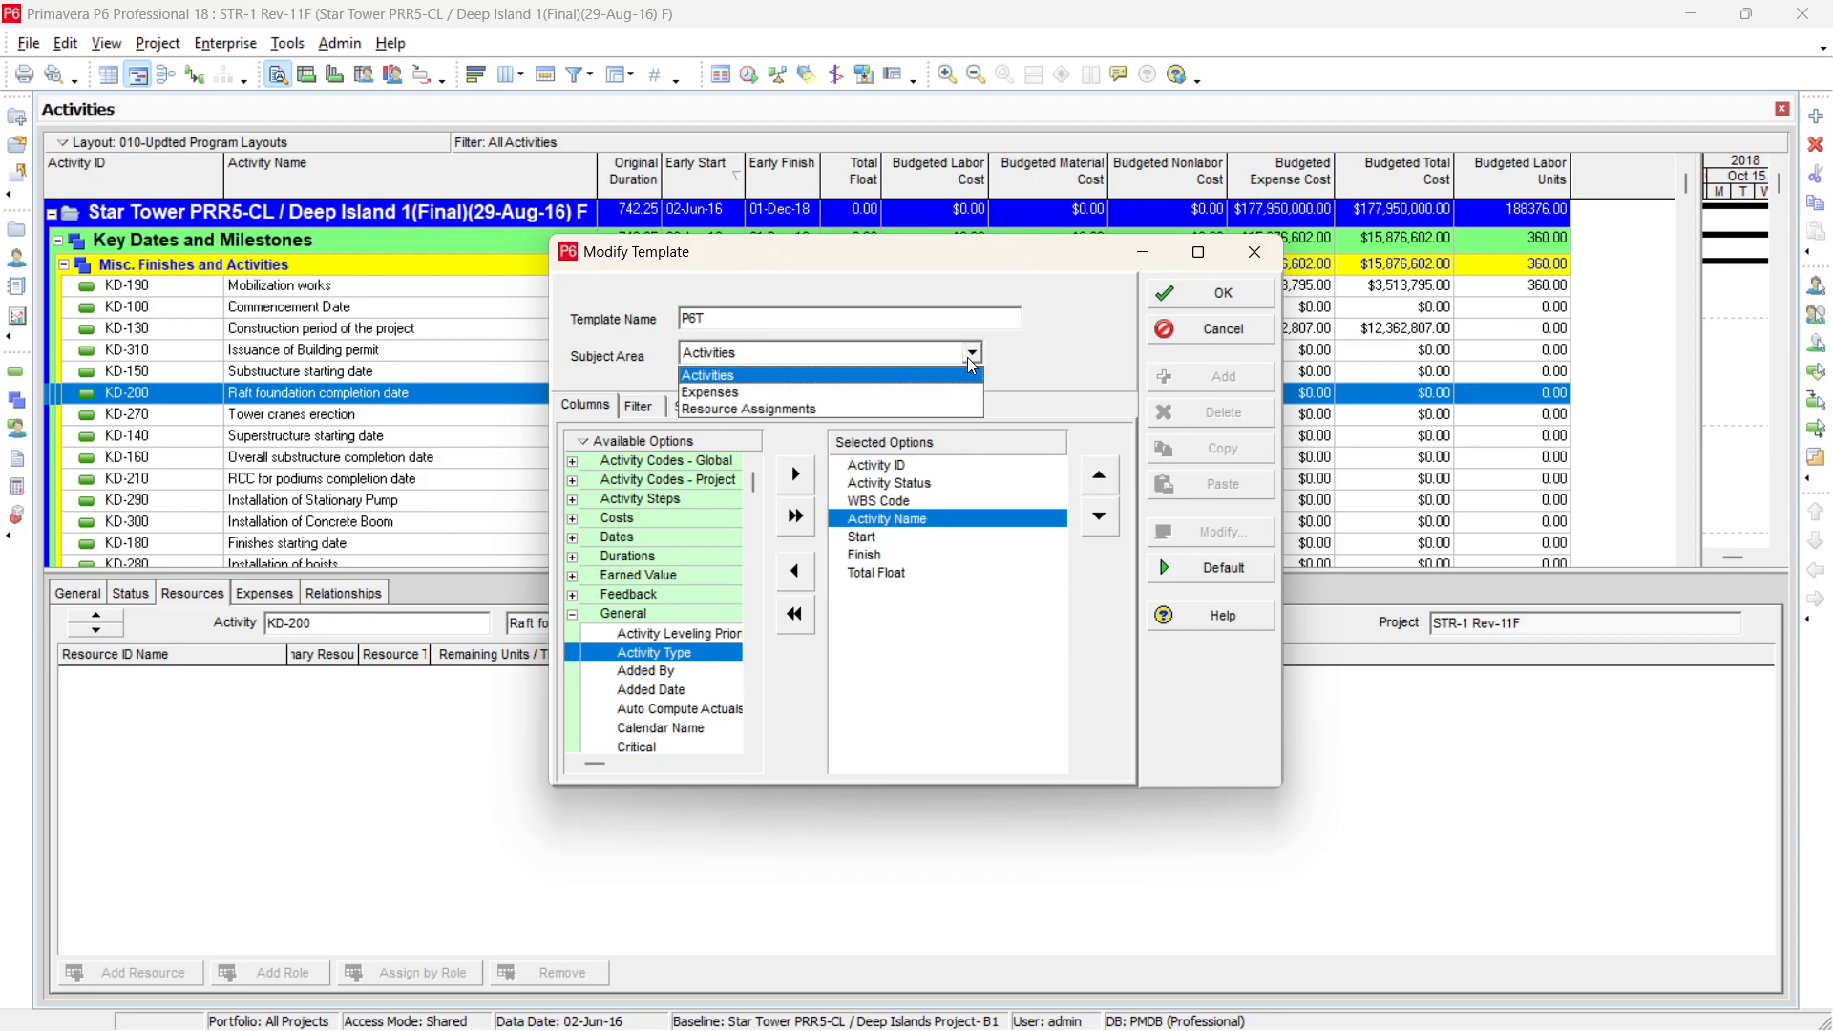
pyautogui.click(900, 398)
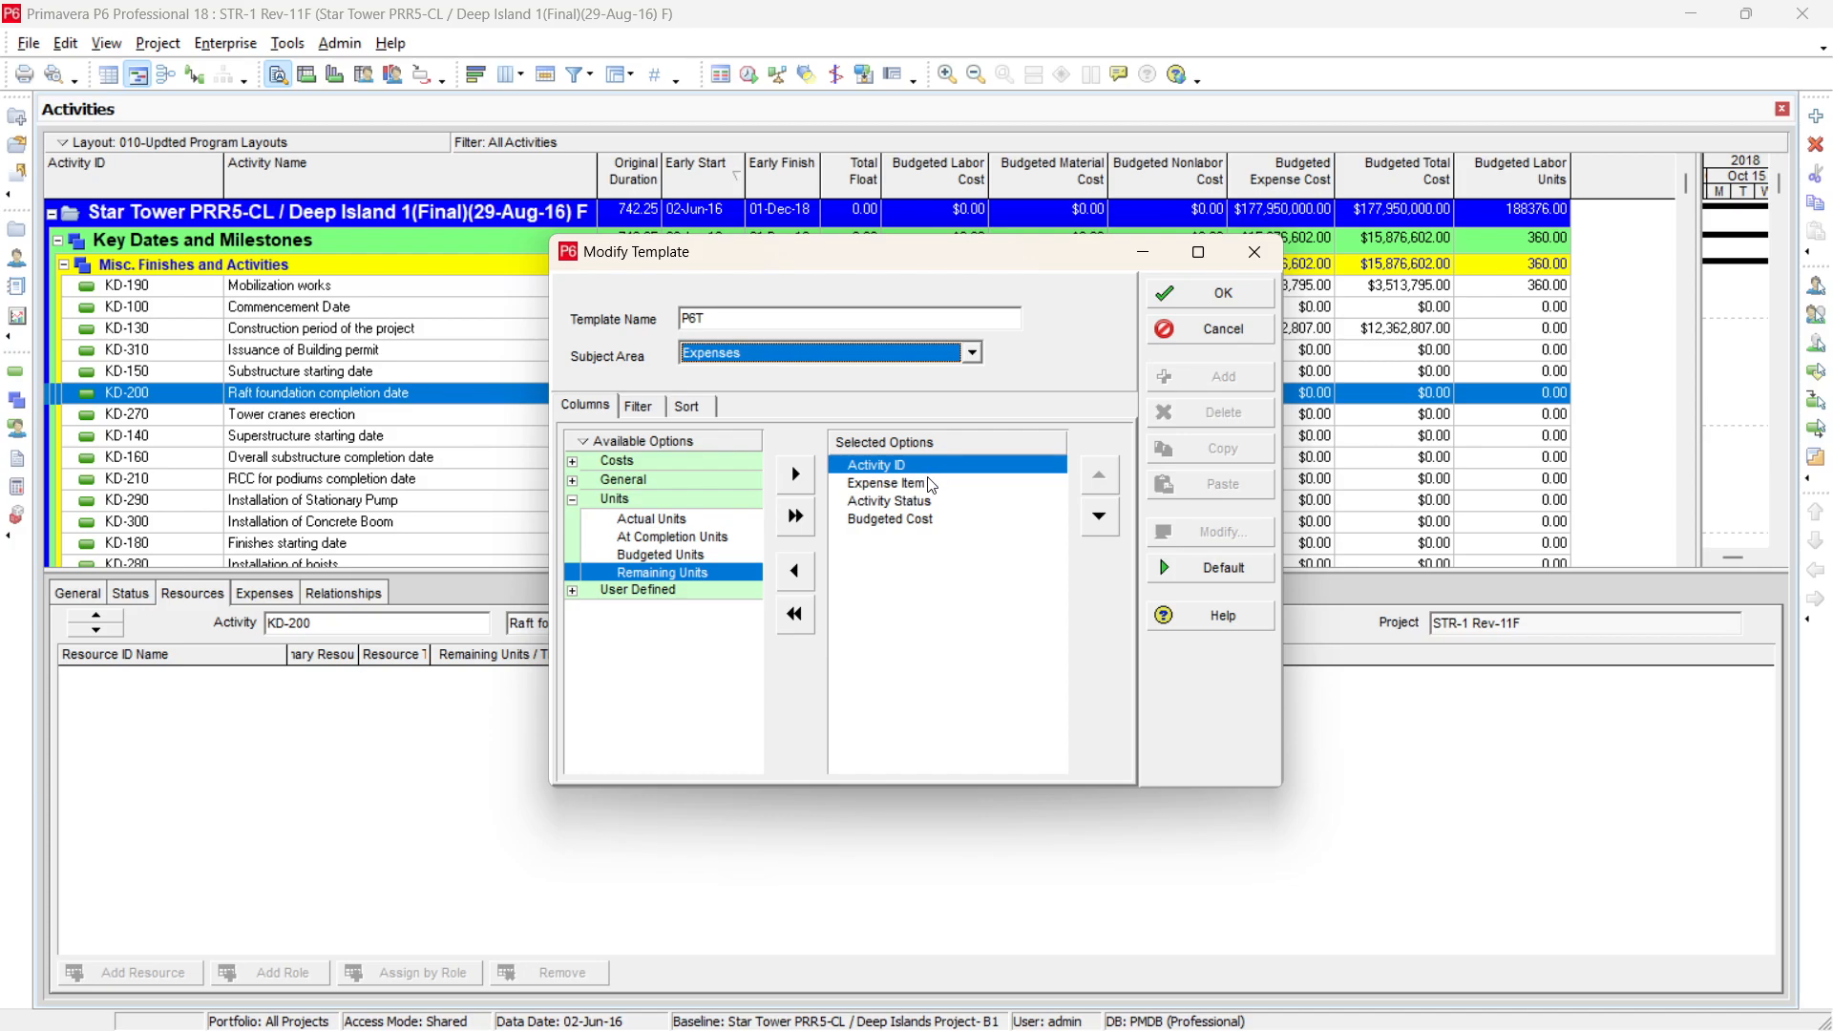
pyautogui.click(924, 501)
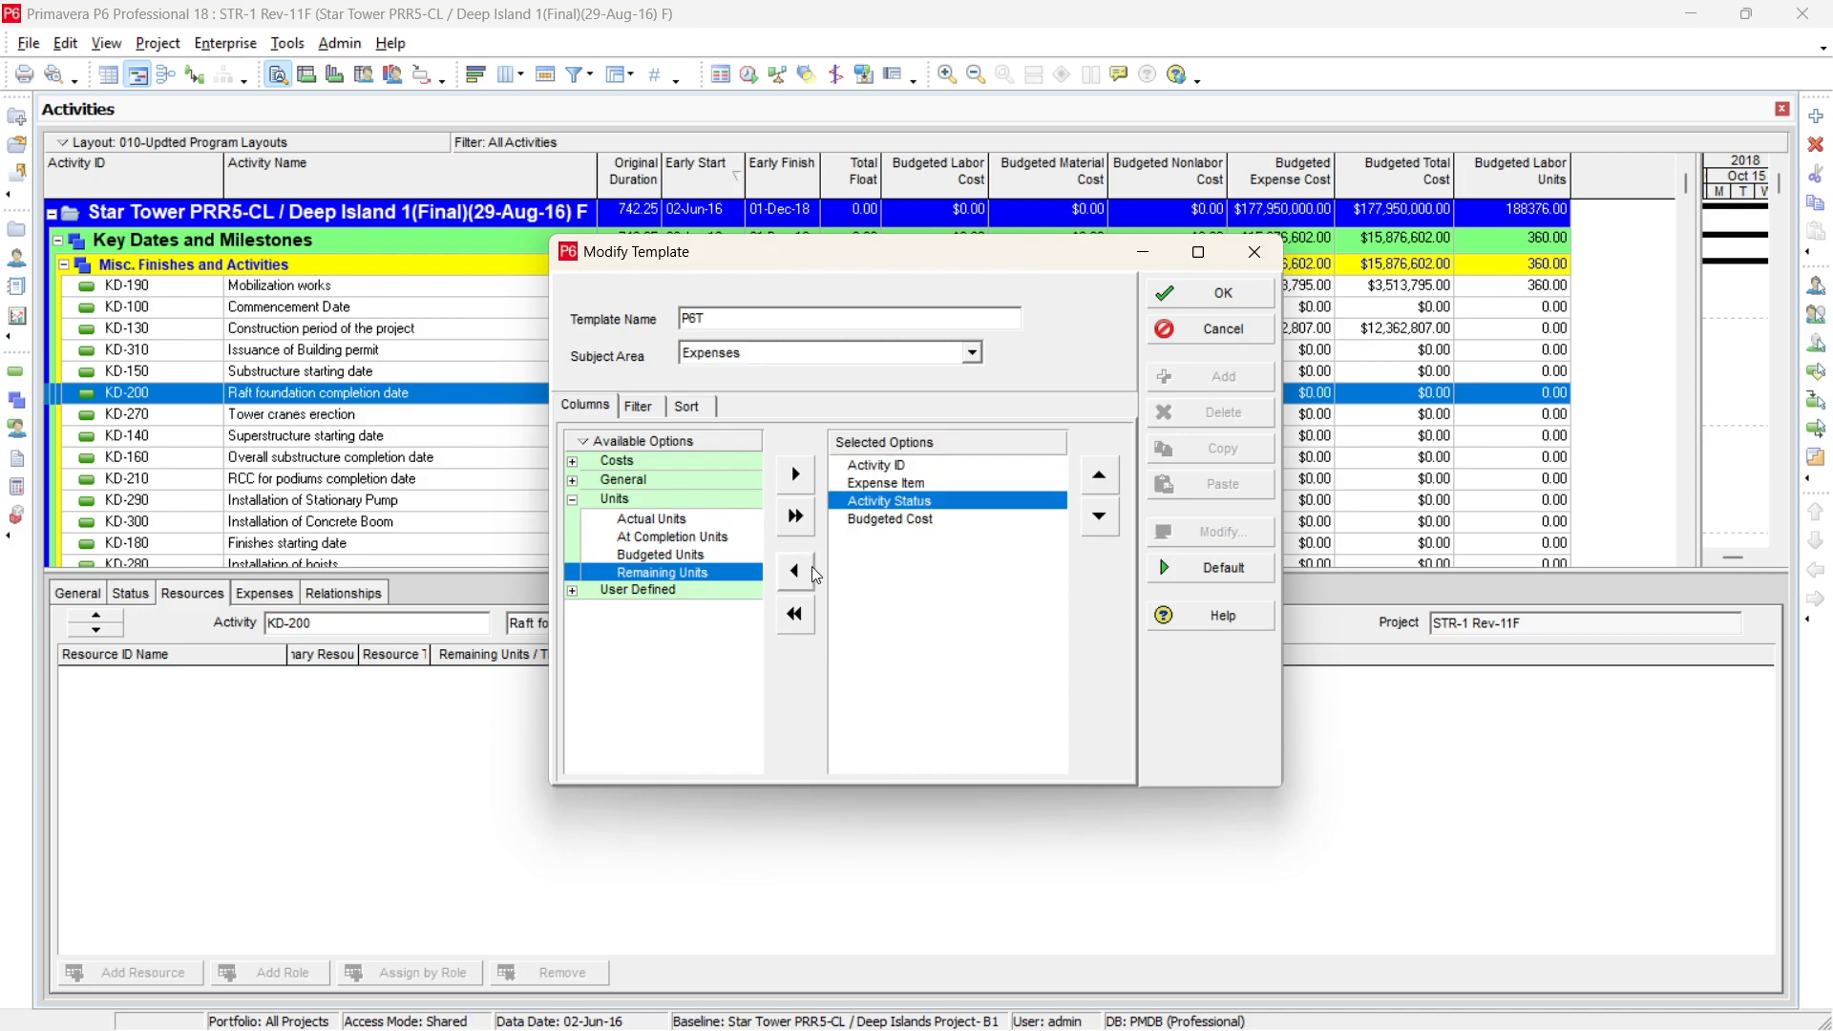
pyautogui.click(904, 522)
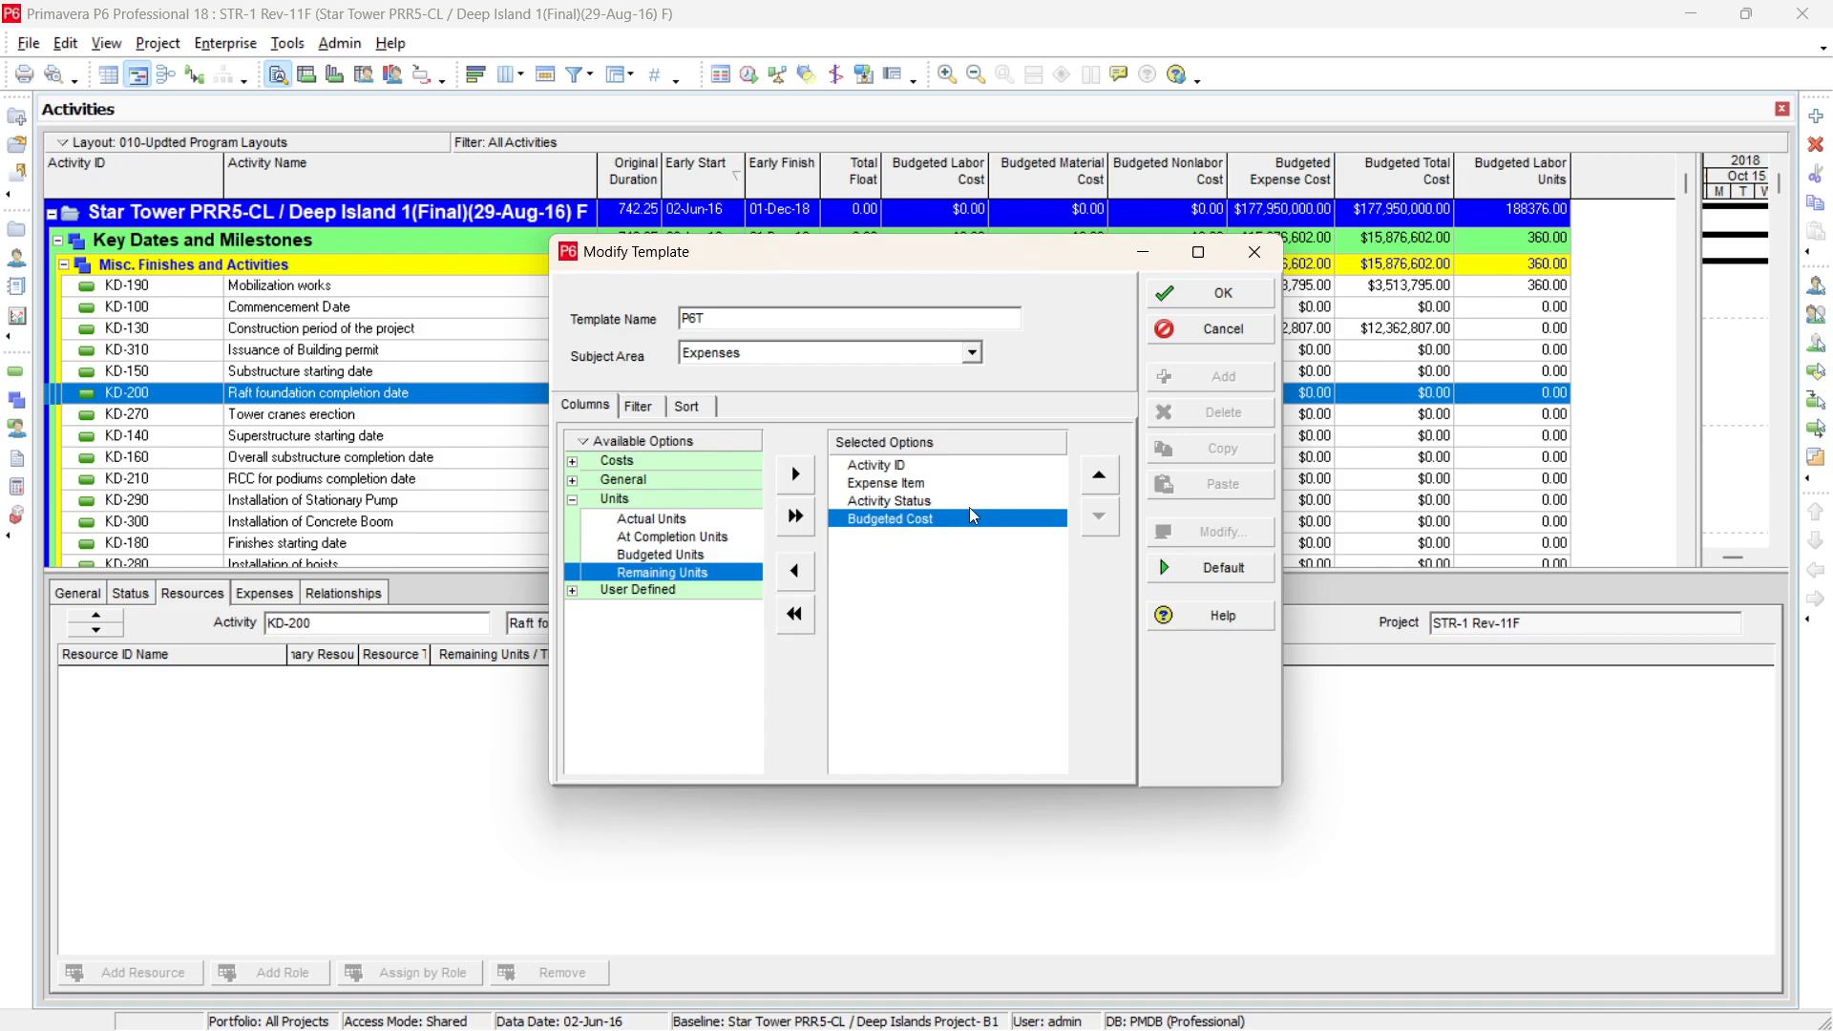
# Switch the subject area to Resource Assignments and review its selected columns, including Resource Type, Budgeted Units and Budgeted Cost
pyautogui.click(974, 353)
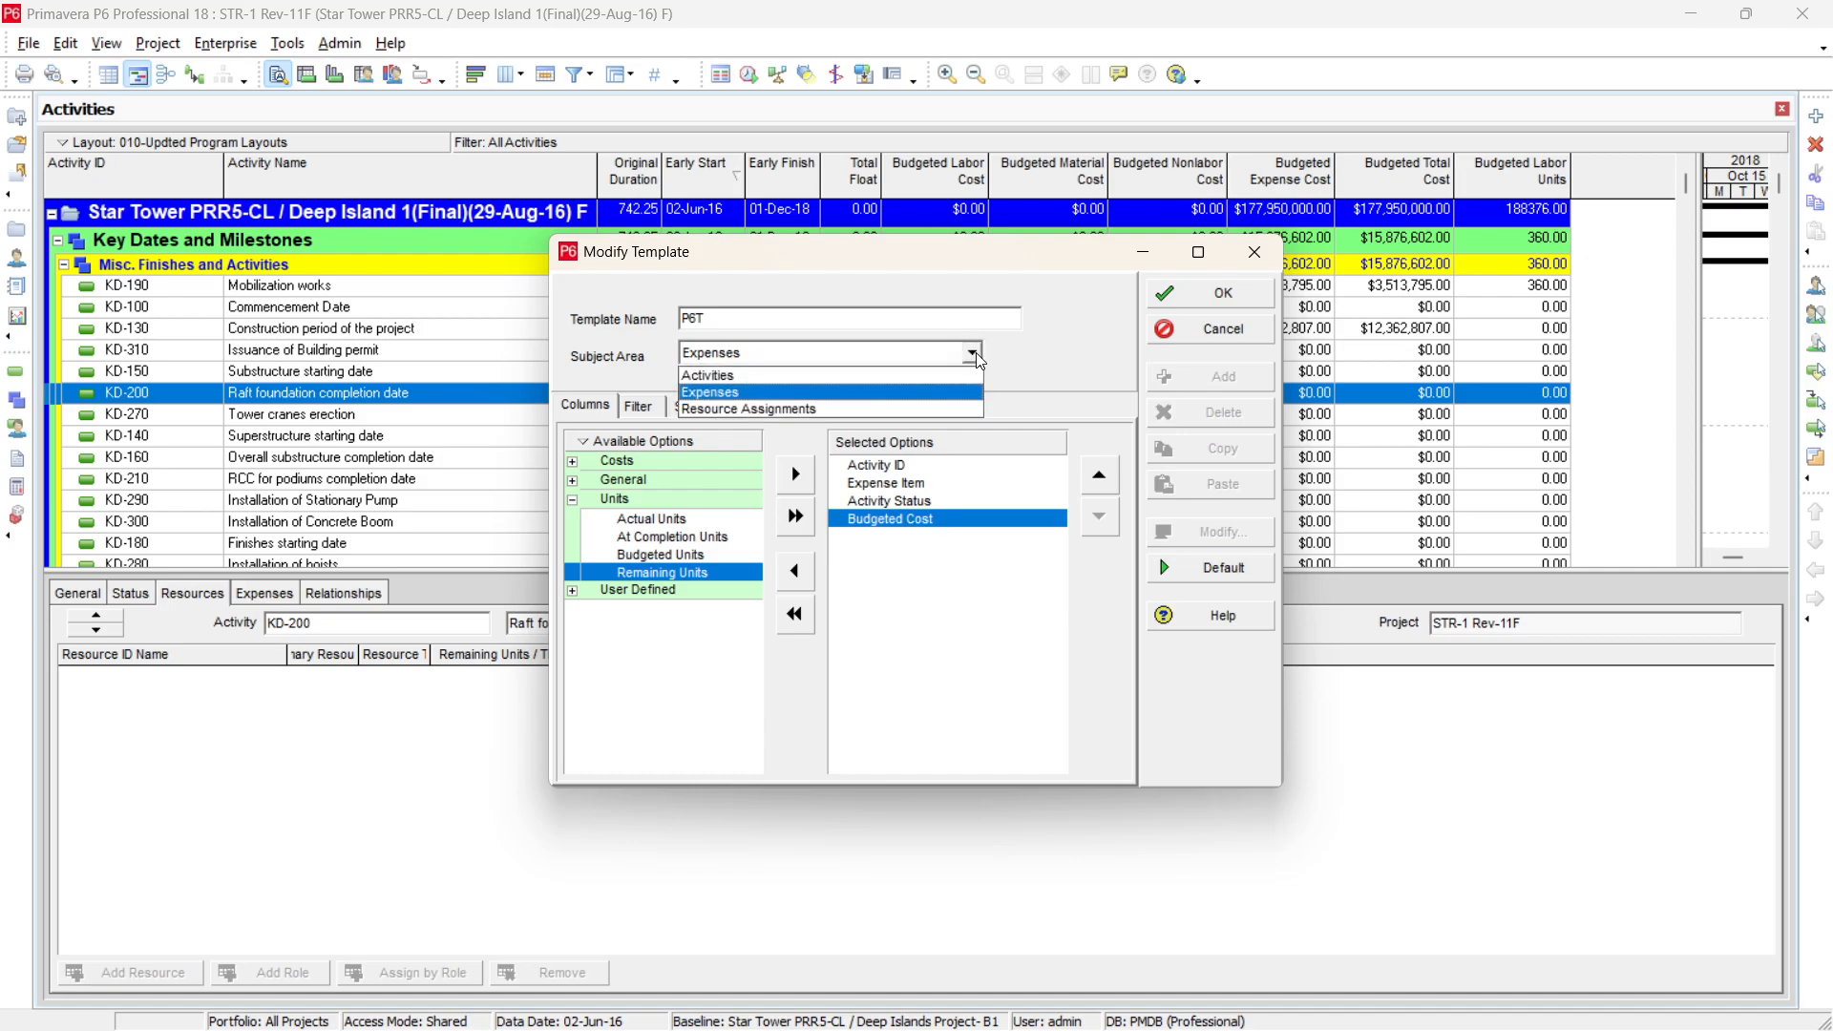
pyautogui.click(914, 410)
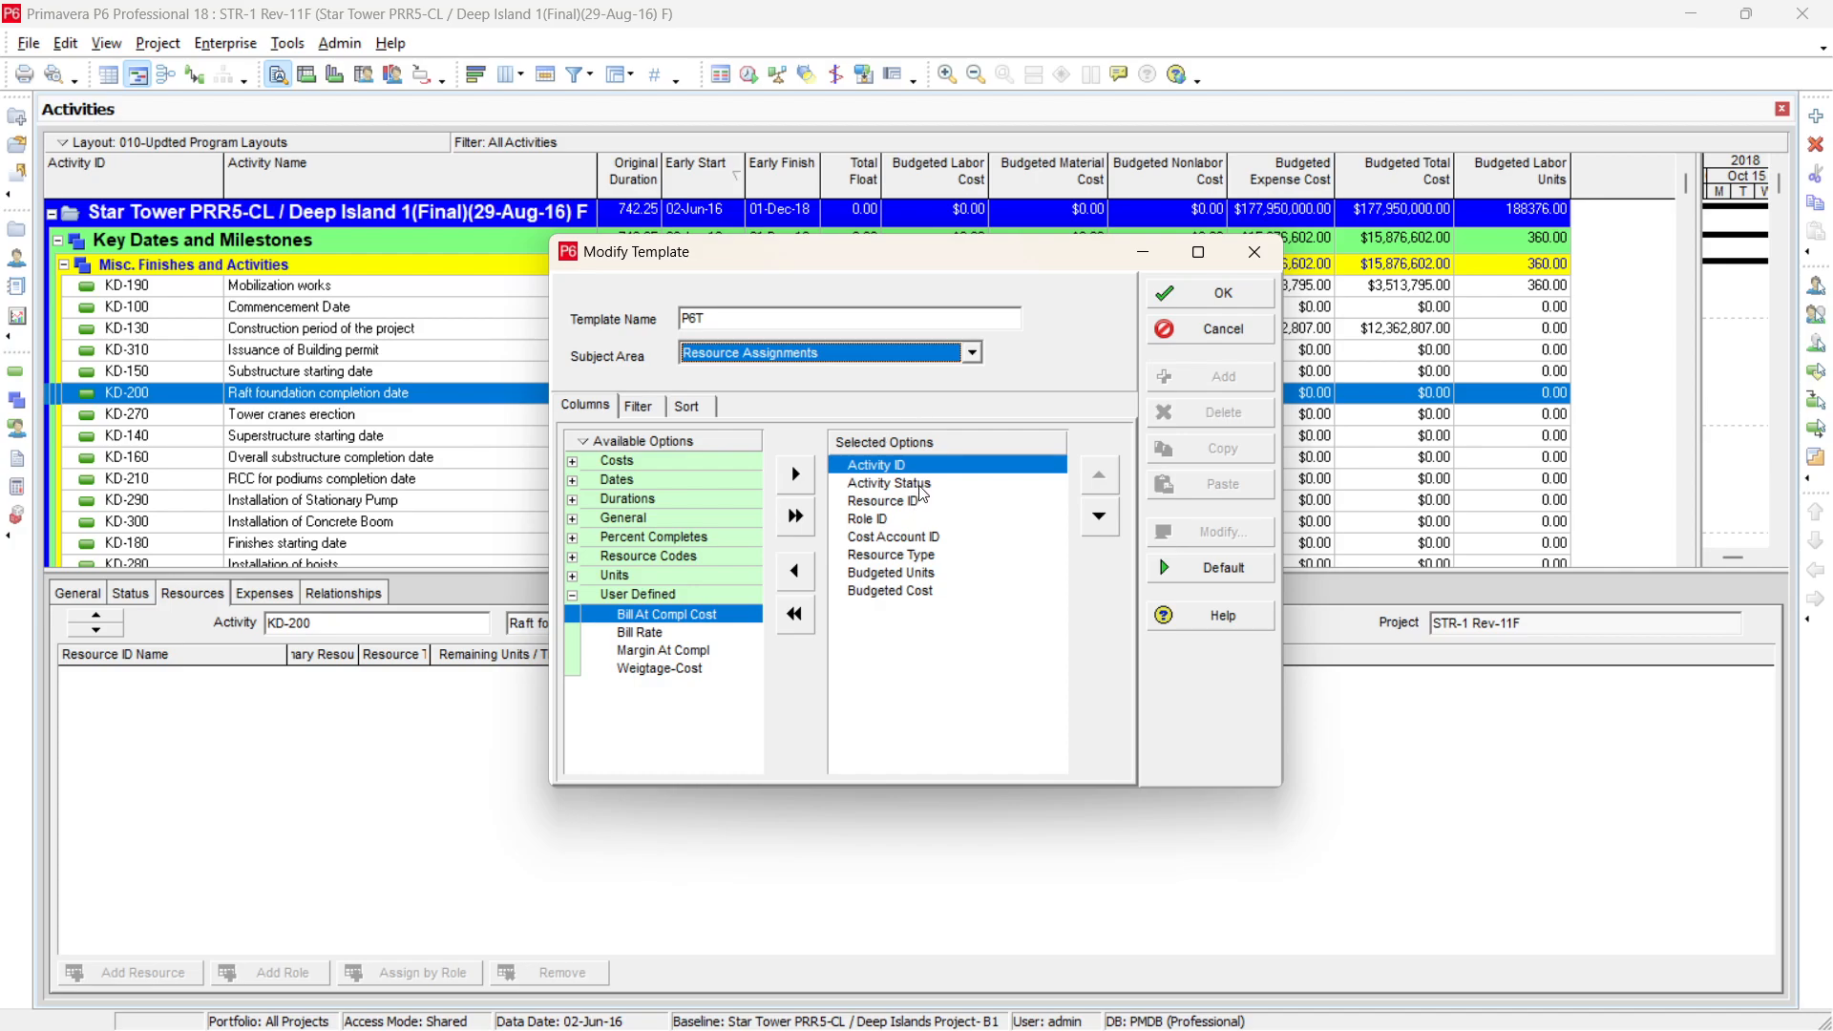
pyautogui.click(886, 572)
pyautogui.click(892, 559)
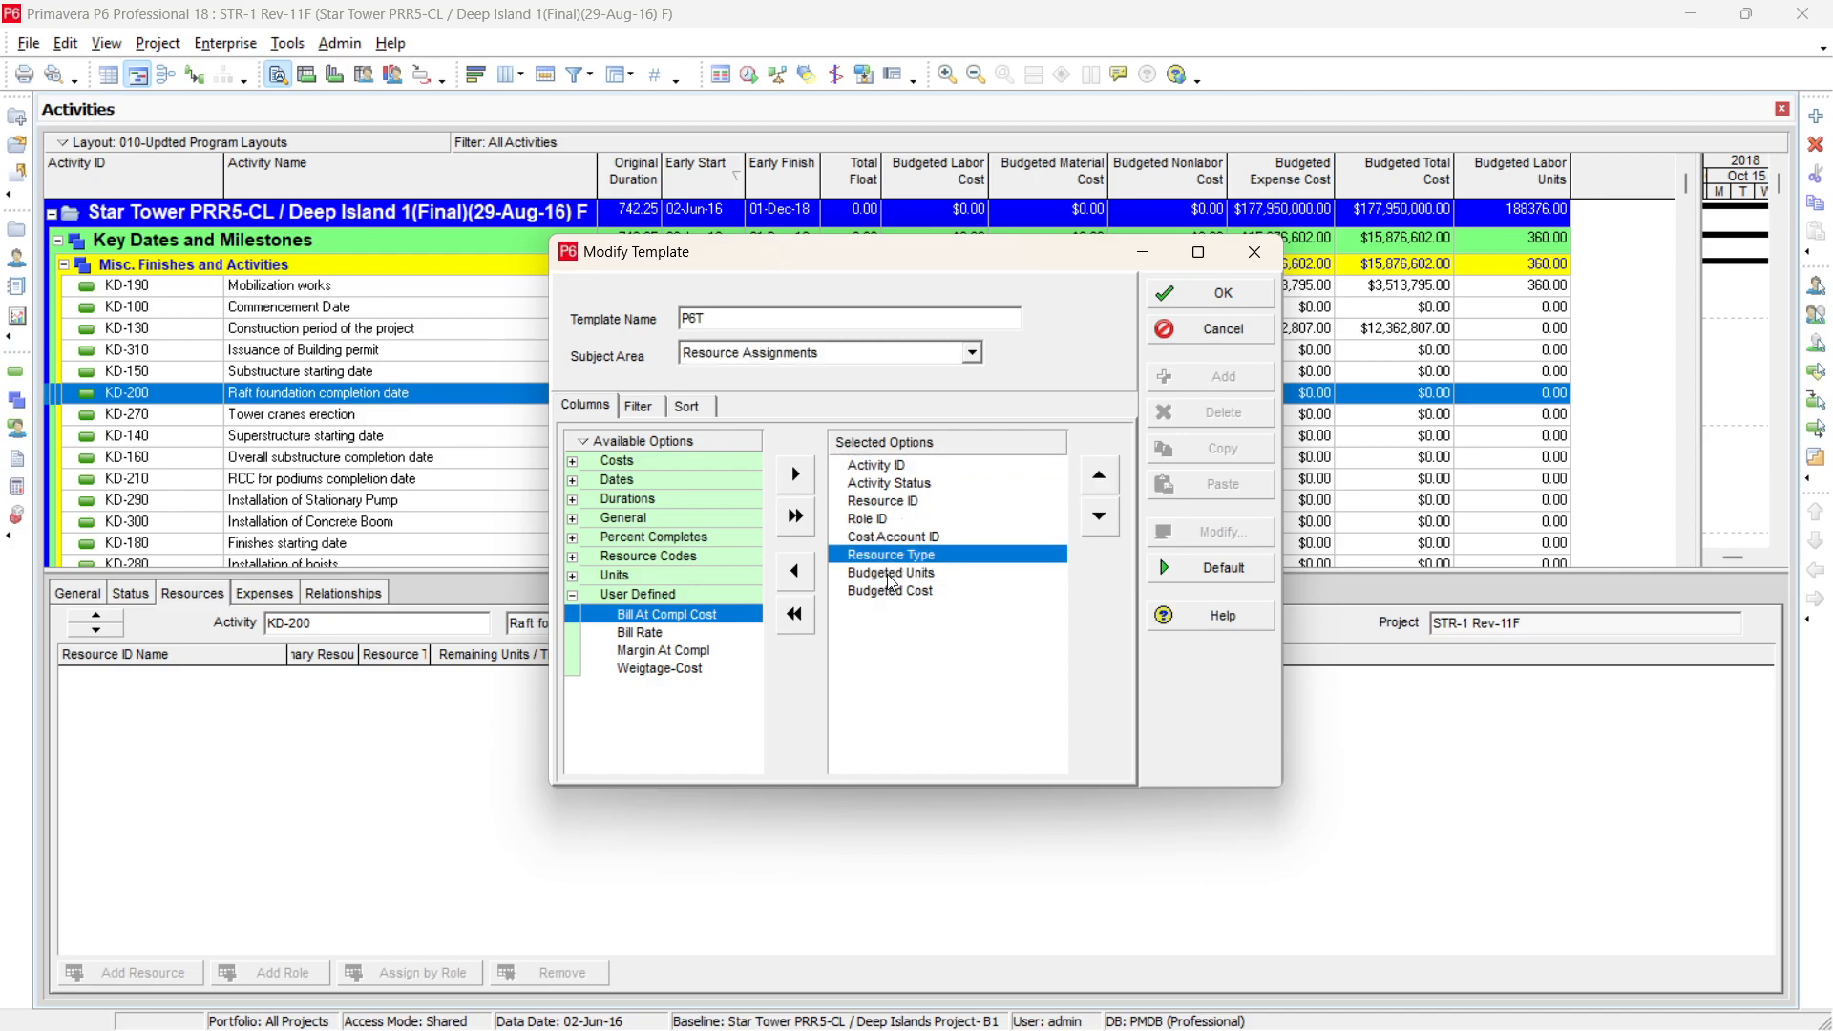
pyautogui.click(891, 575)
pyautogui.click(890, 592)
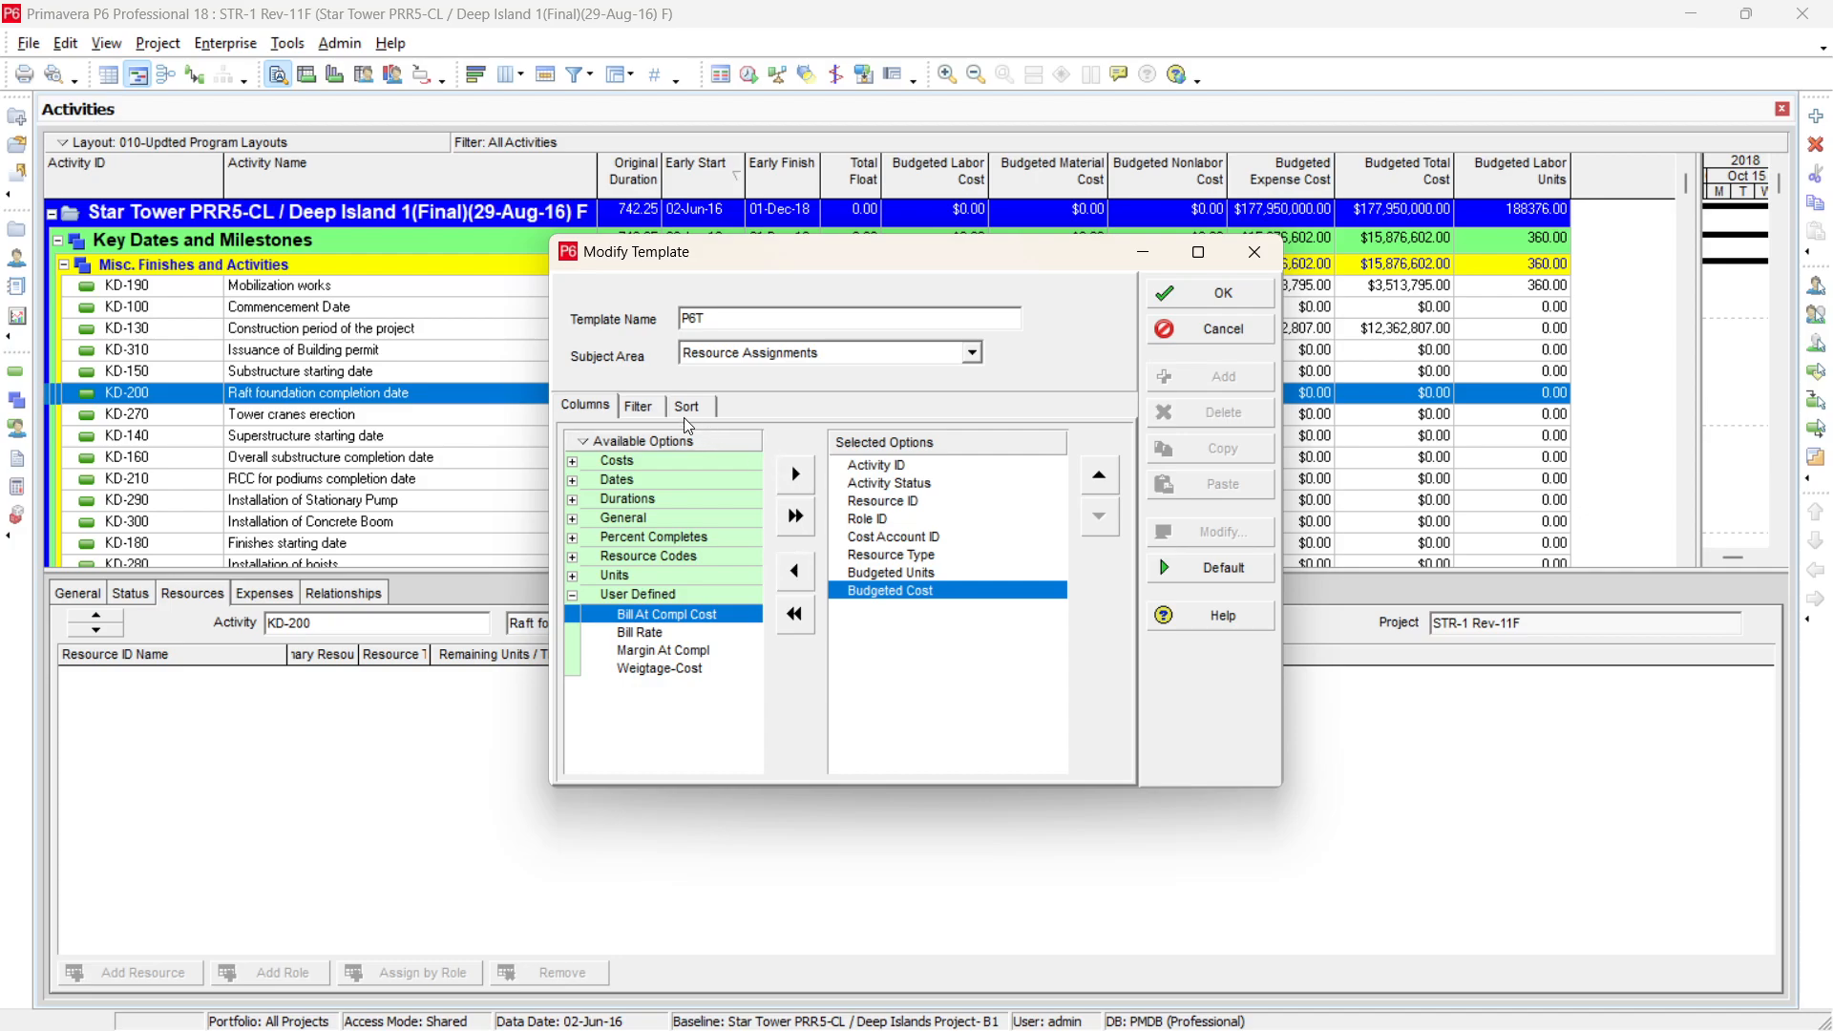
# Review the template's filter and sort settings for Resource Assignments and accept the template
pyautogui.click(639, 406)
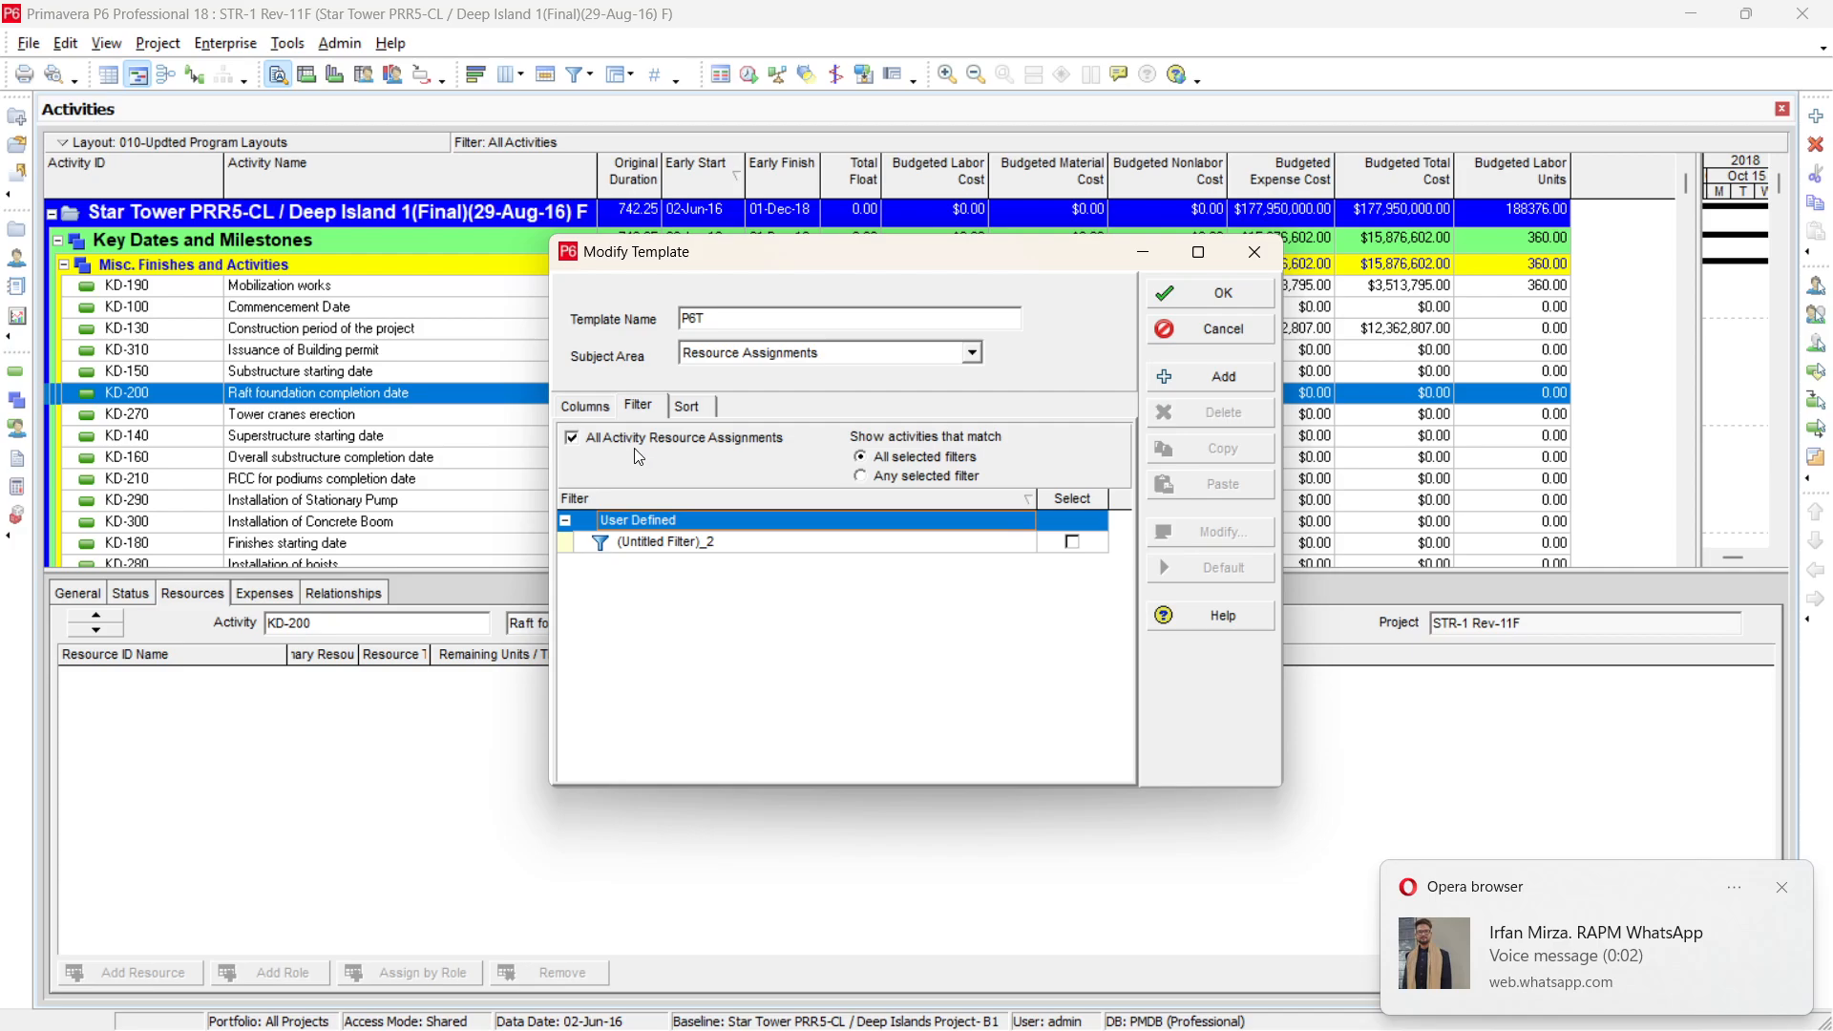
pyautogui.click(1780, 889)
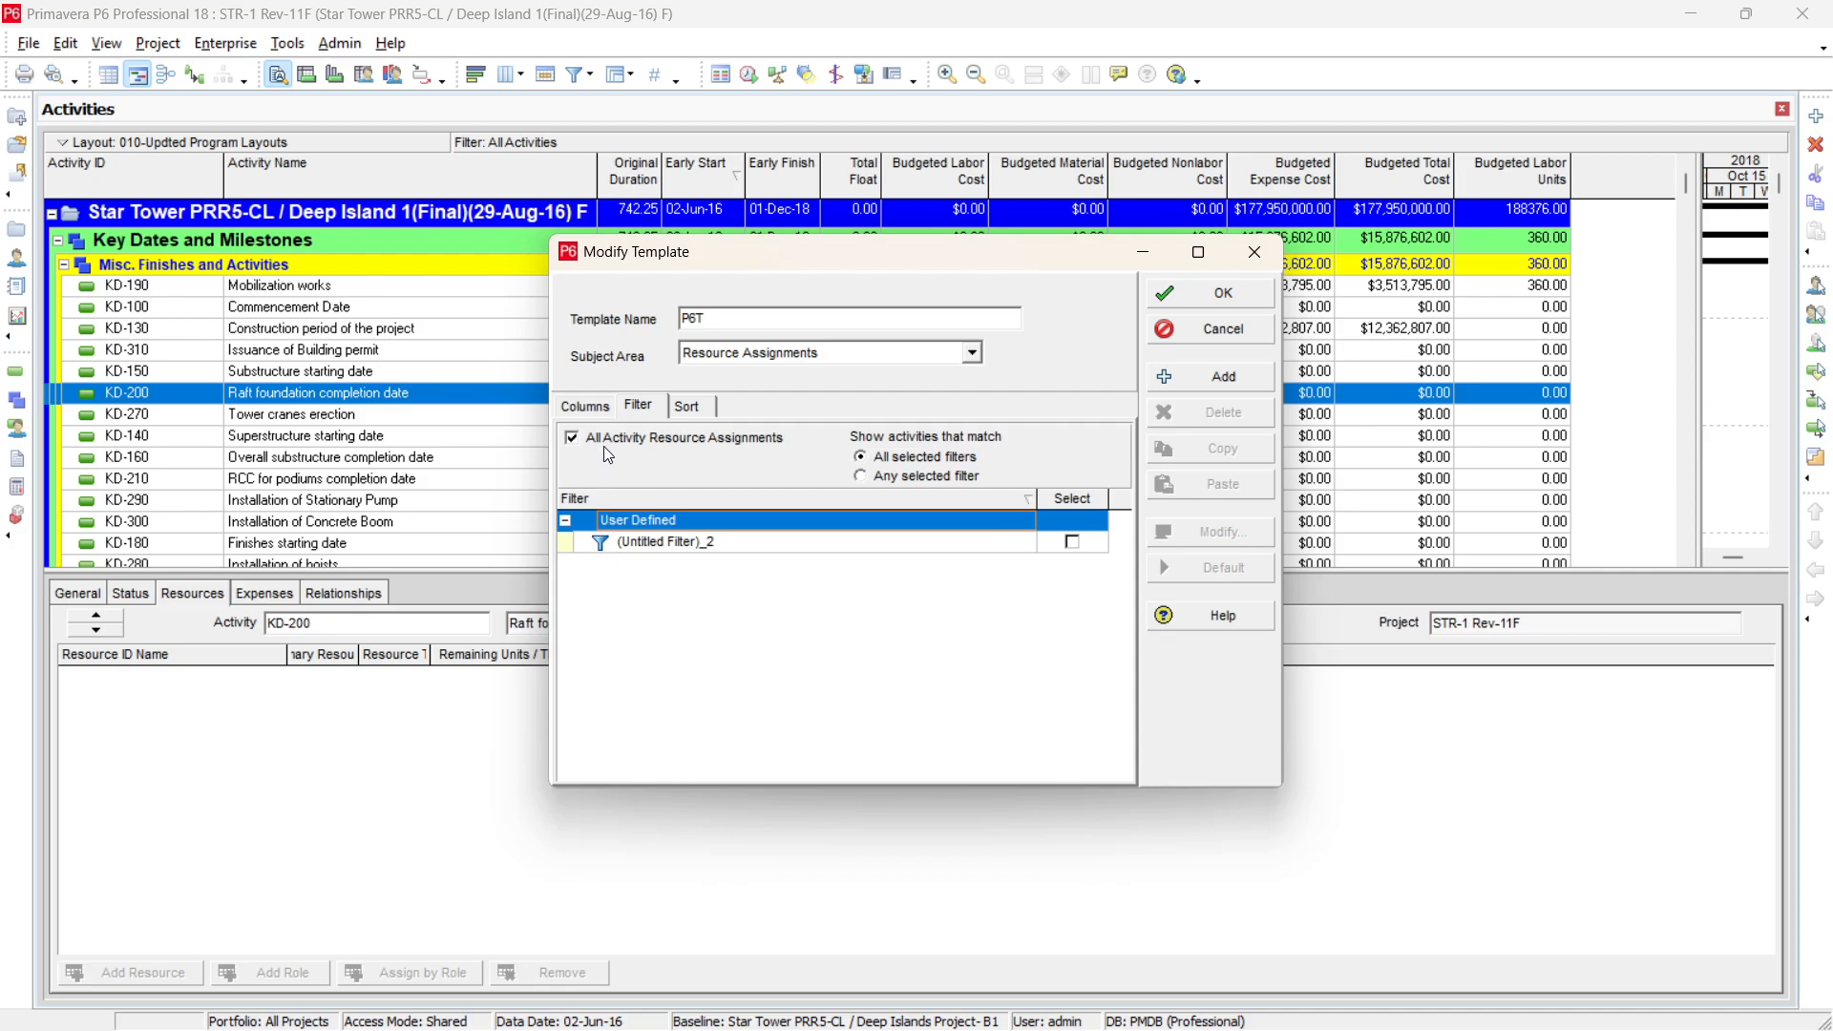
pyautogui.click(687, 407)
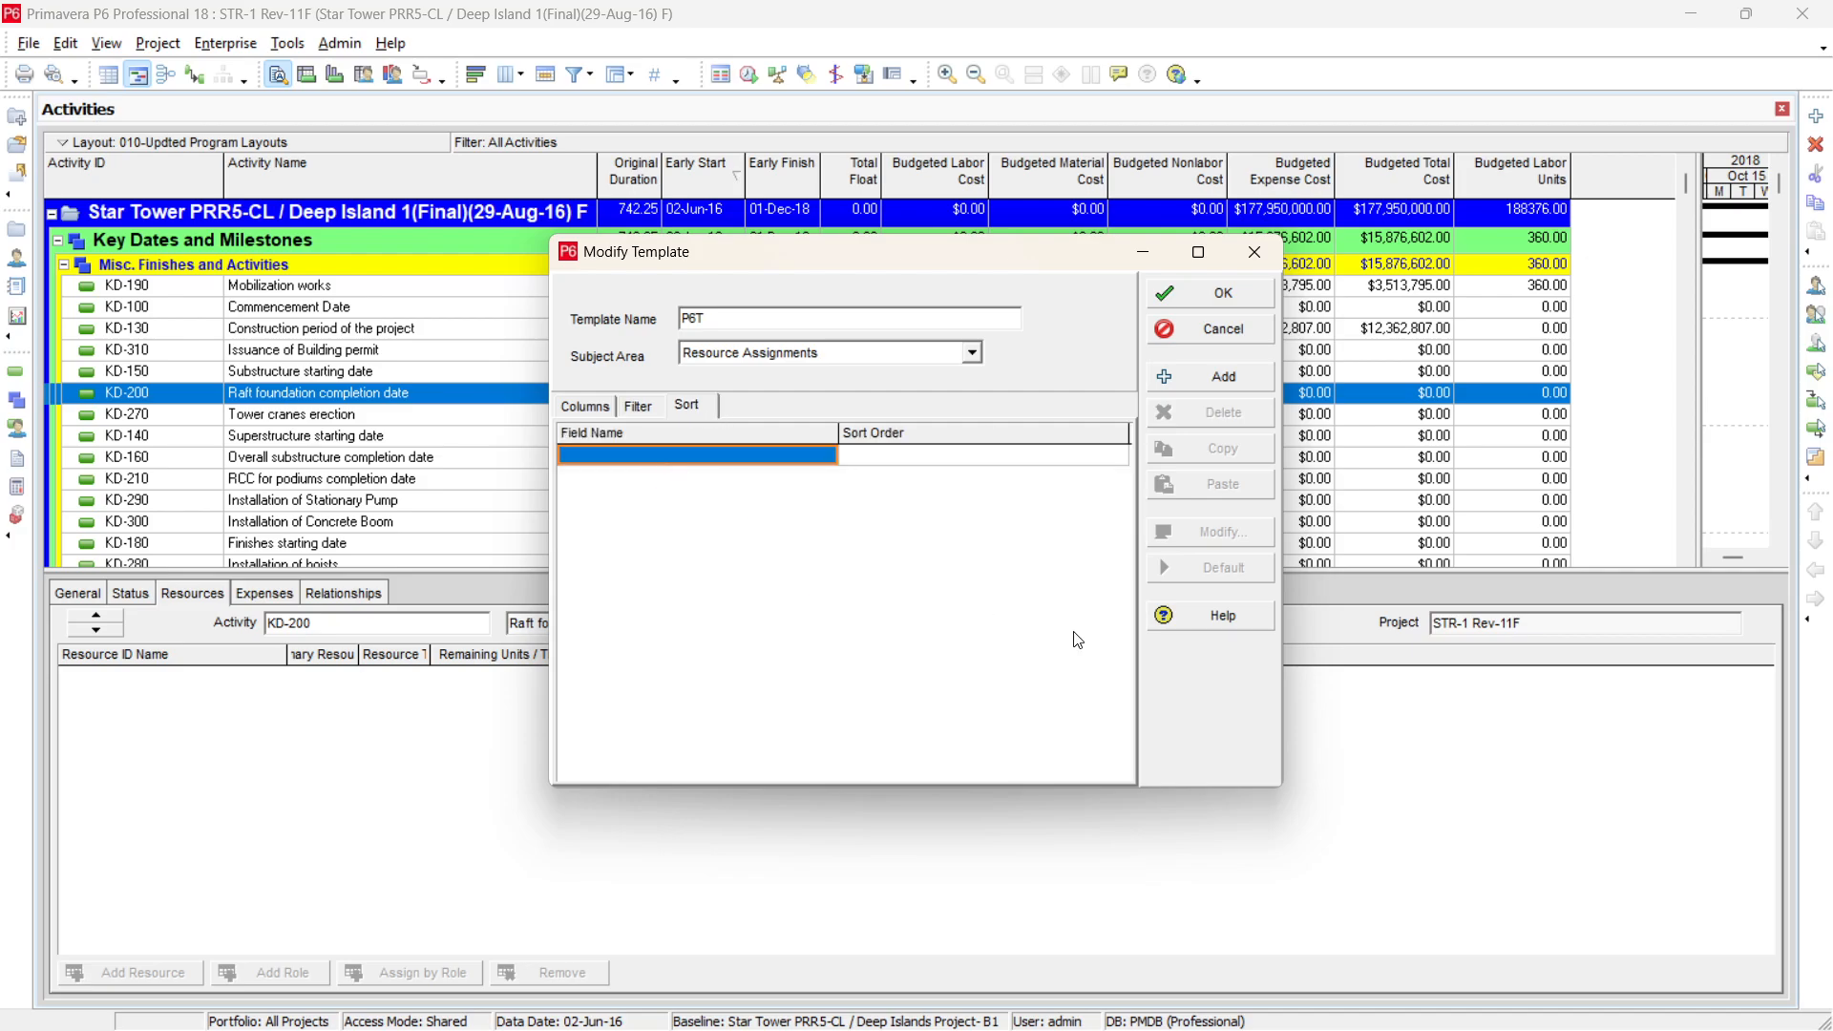
pyautogui.click(1217, 296)
# Proceed with the P6T template and set STR-1 Rev-11F.xlsx in the current project folder as the export file
pyautogui.click(1039, 711)
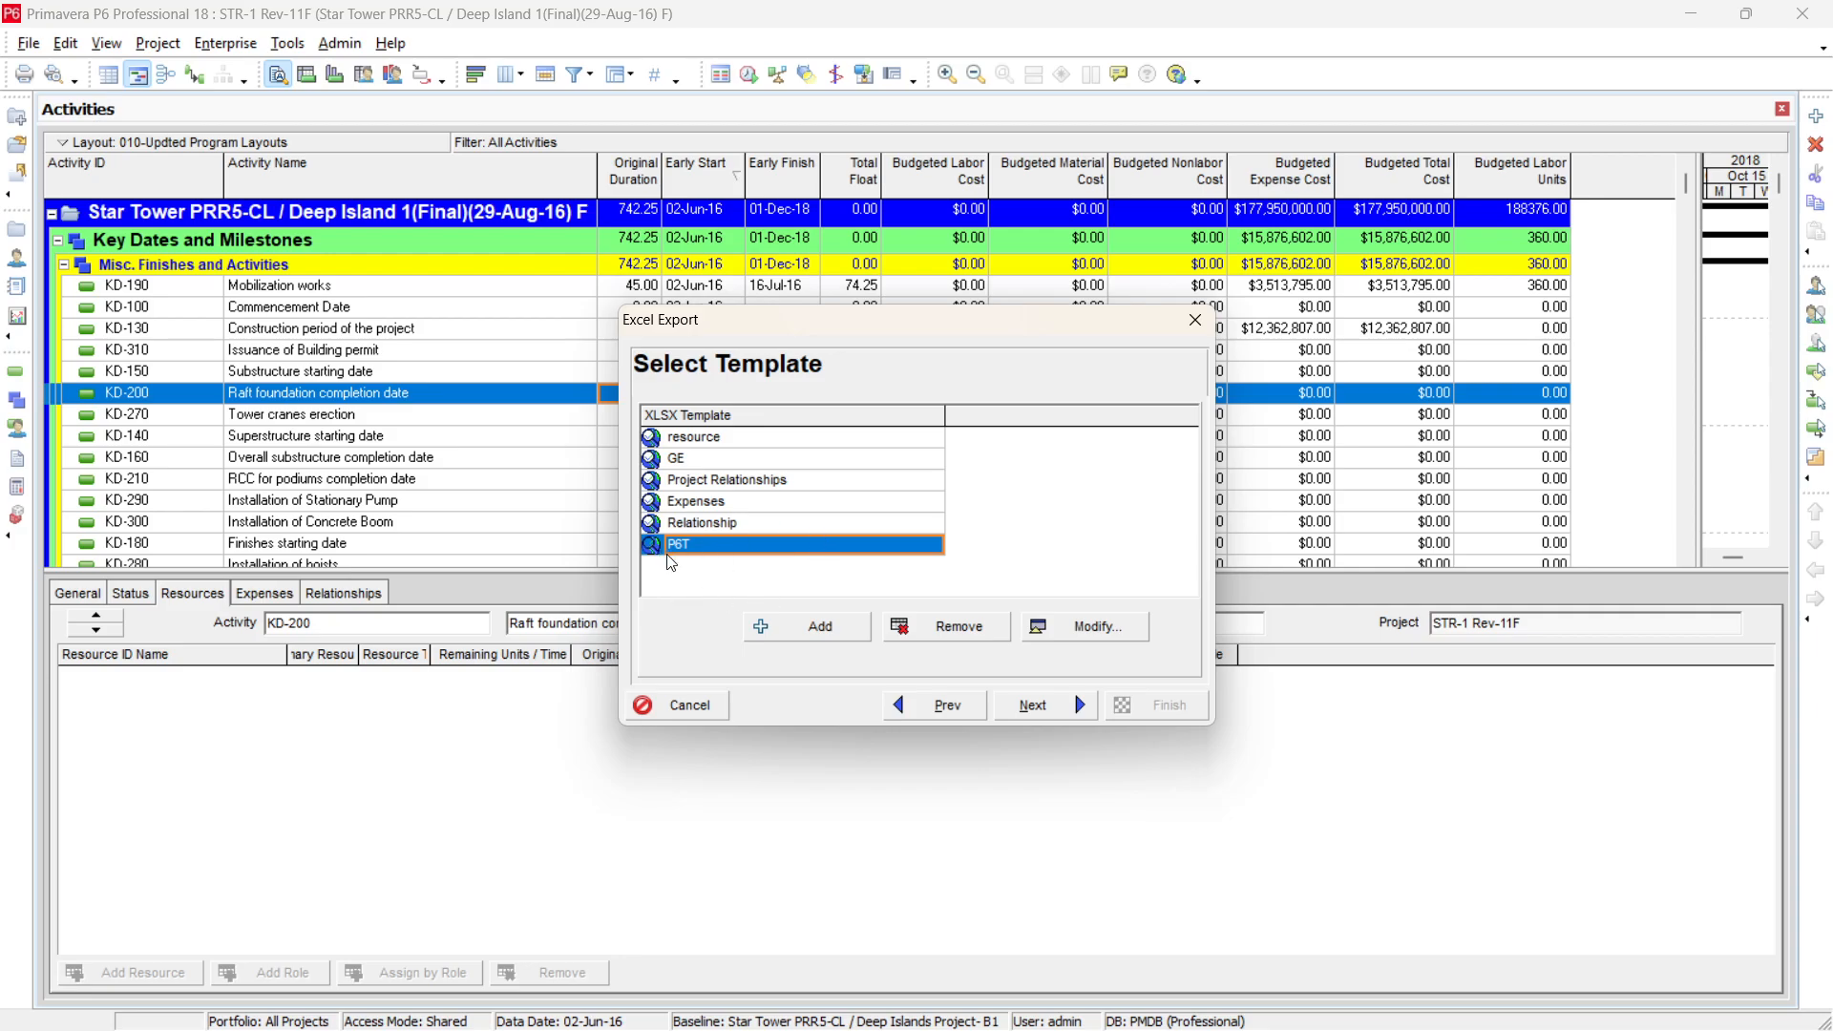
pyautogui.click(1048, 705)
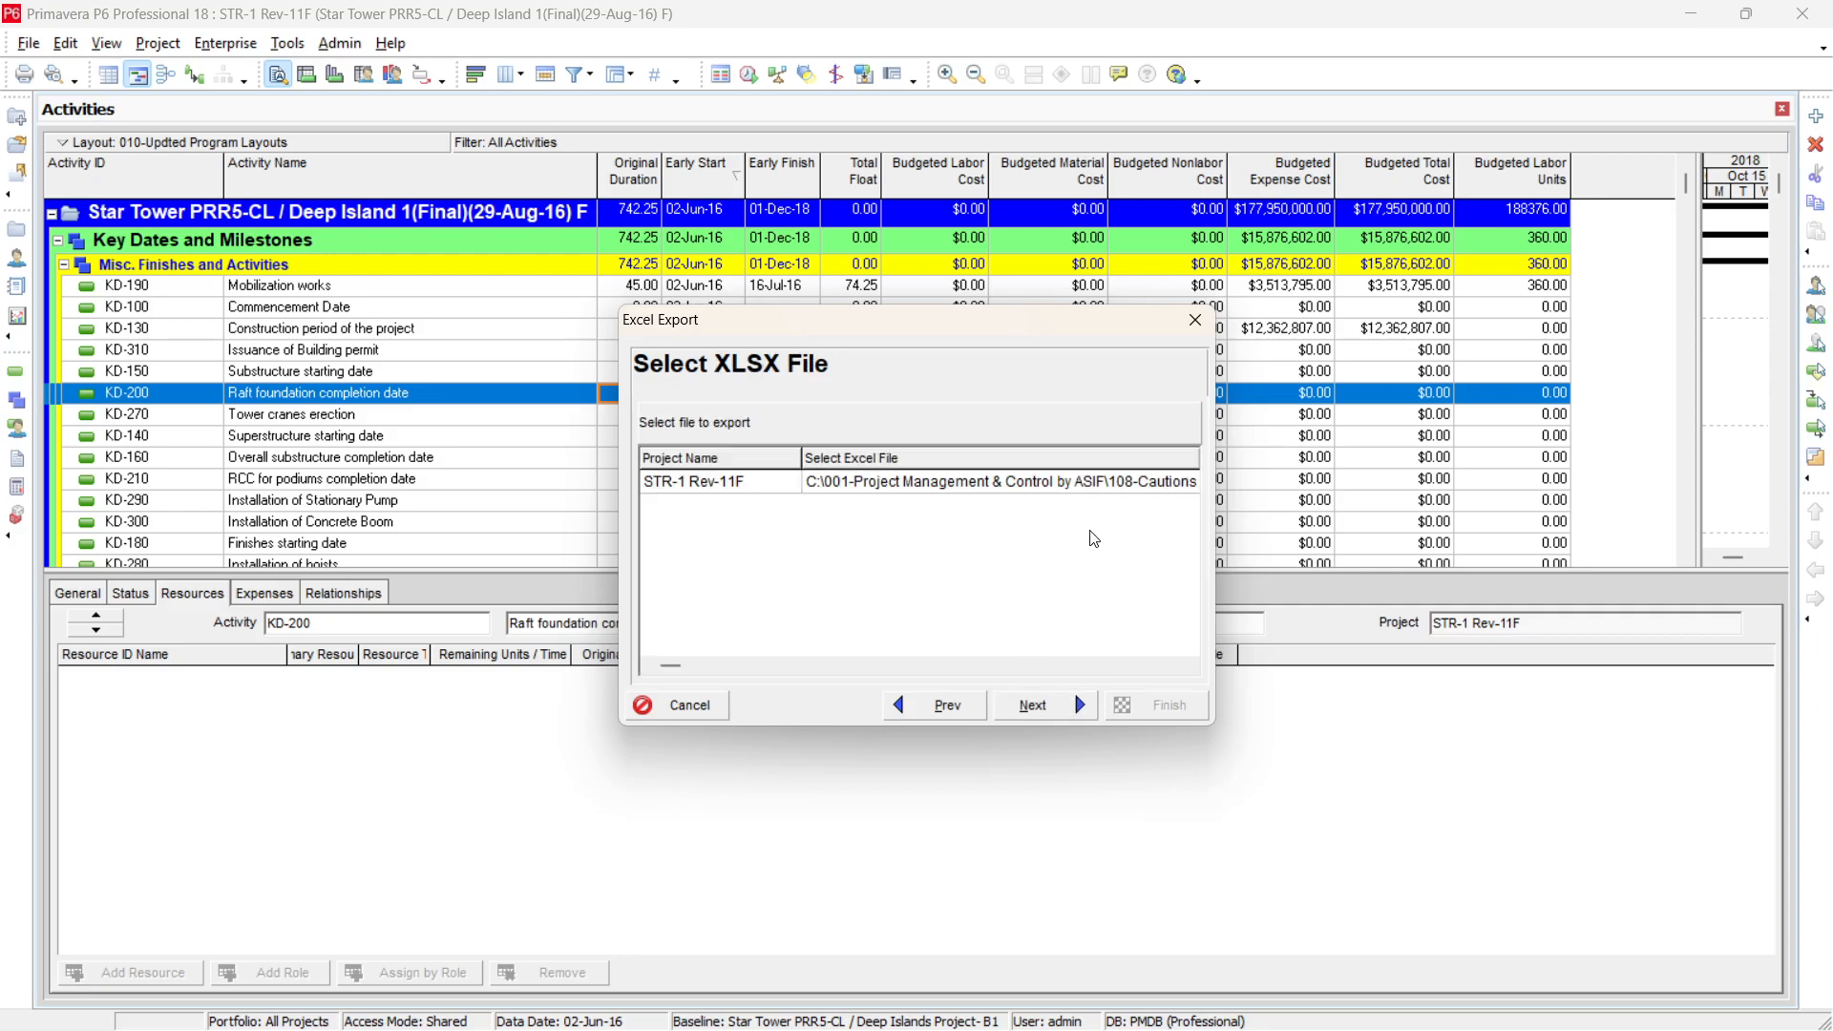
pyautogui.click(1114, 492)
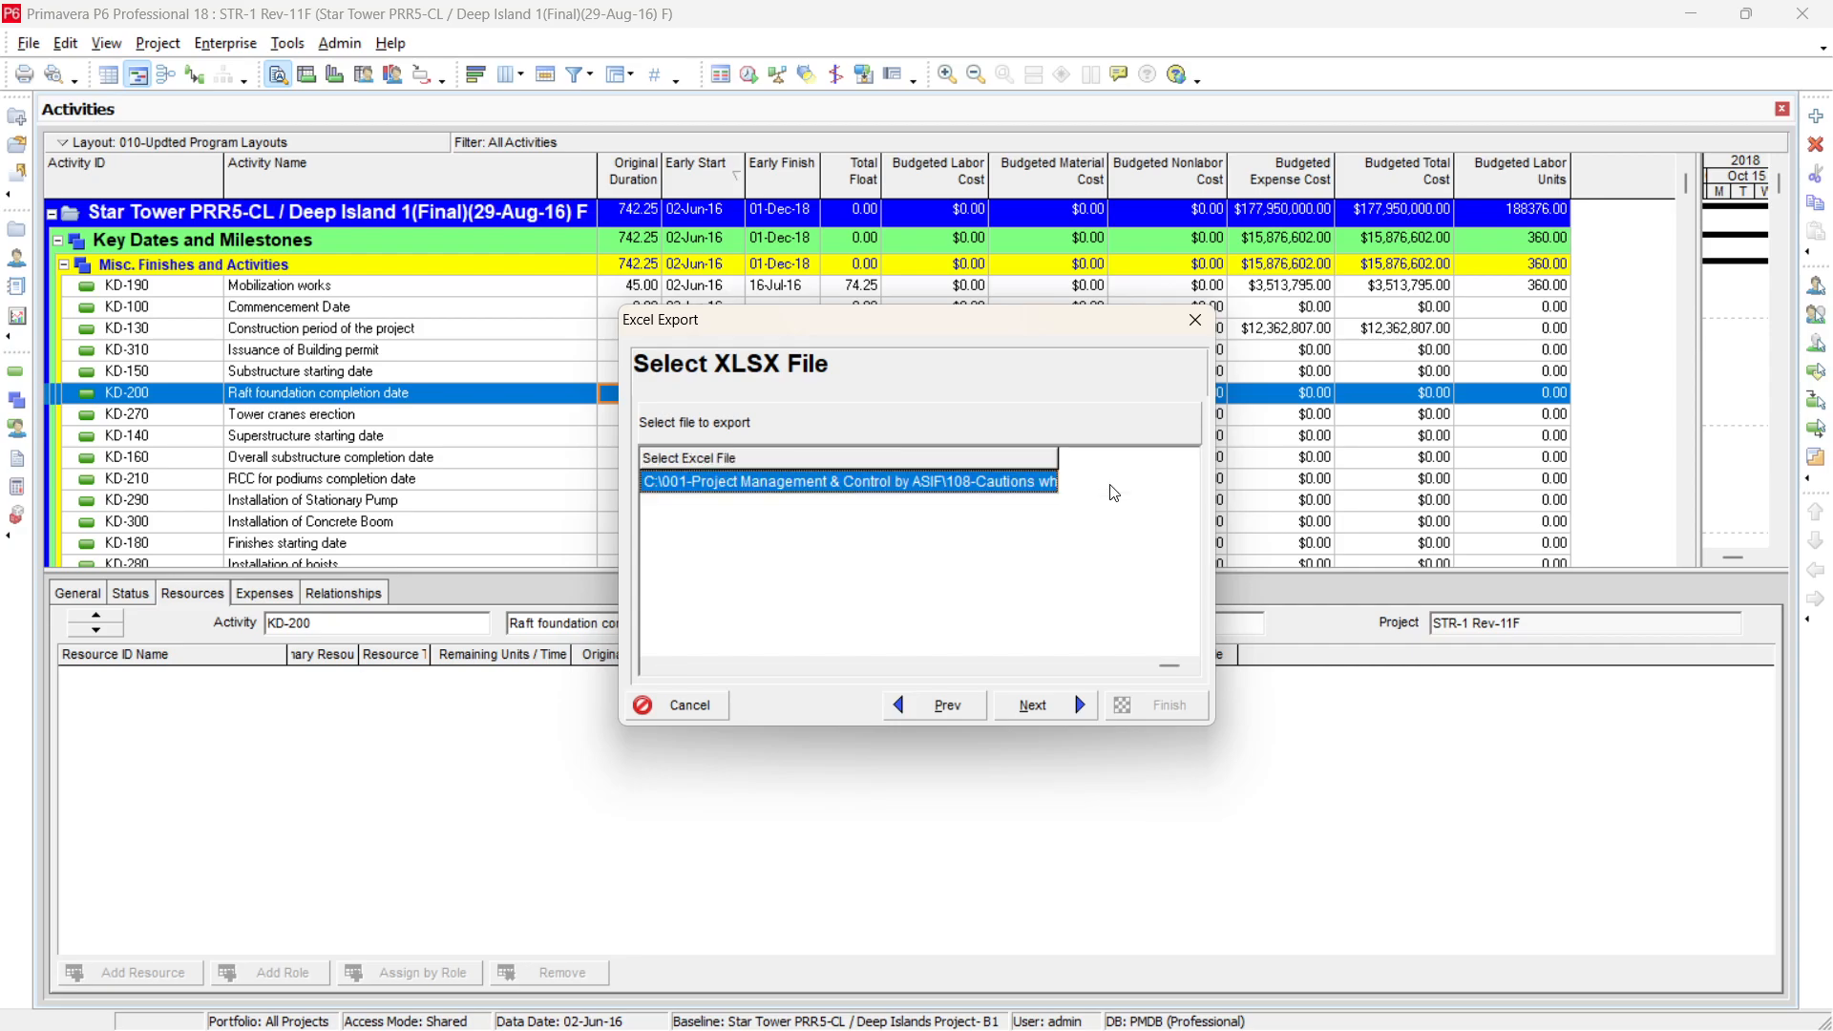
pyautogui.click(1048, 485)
pyautogui.click(1047, 485)
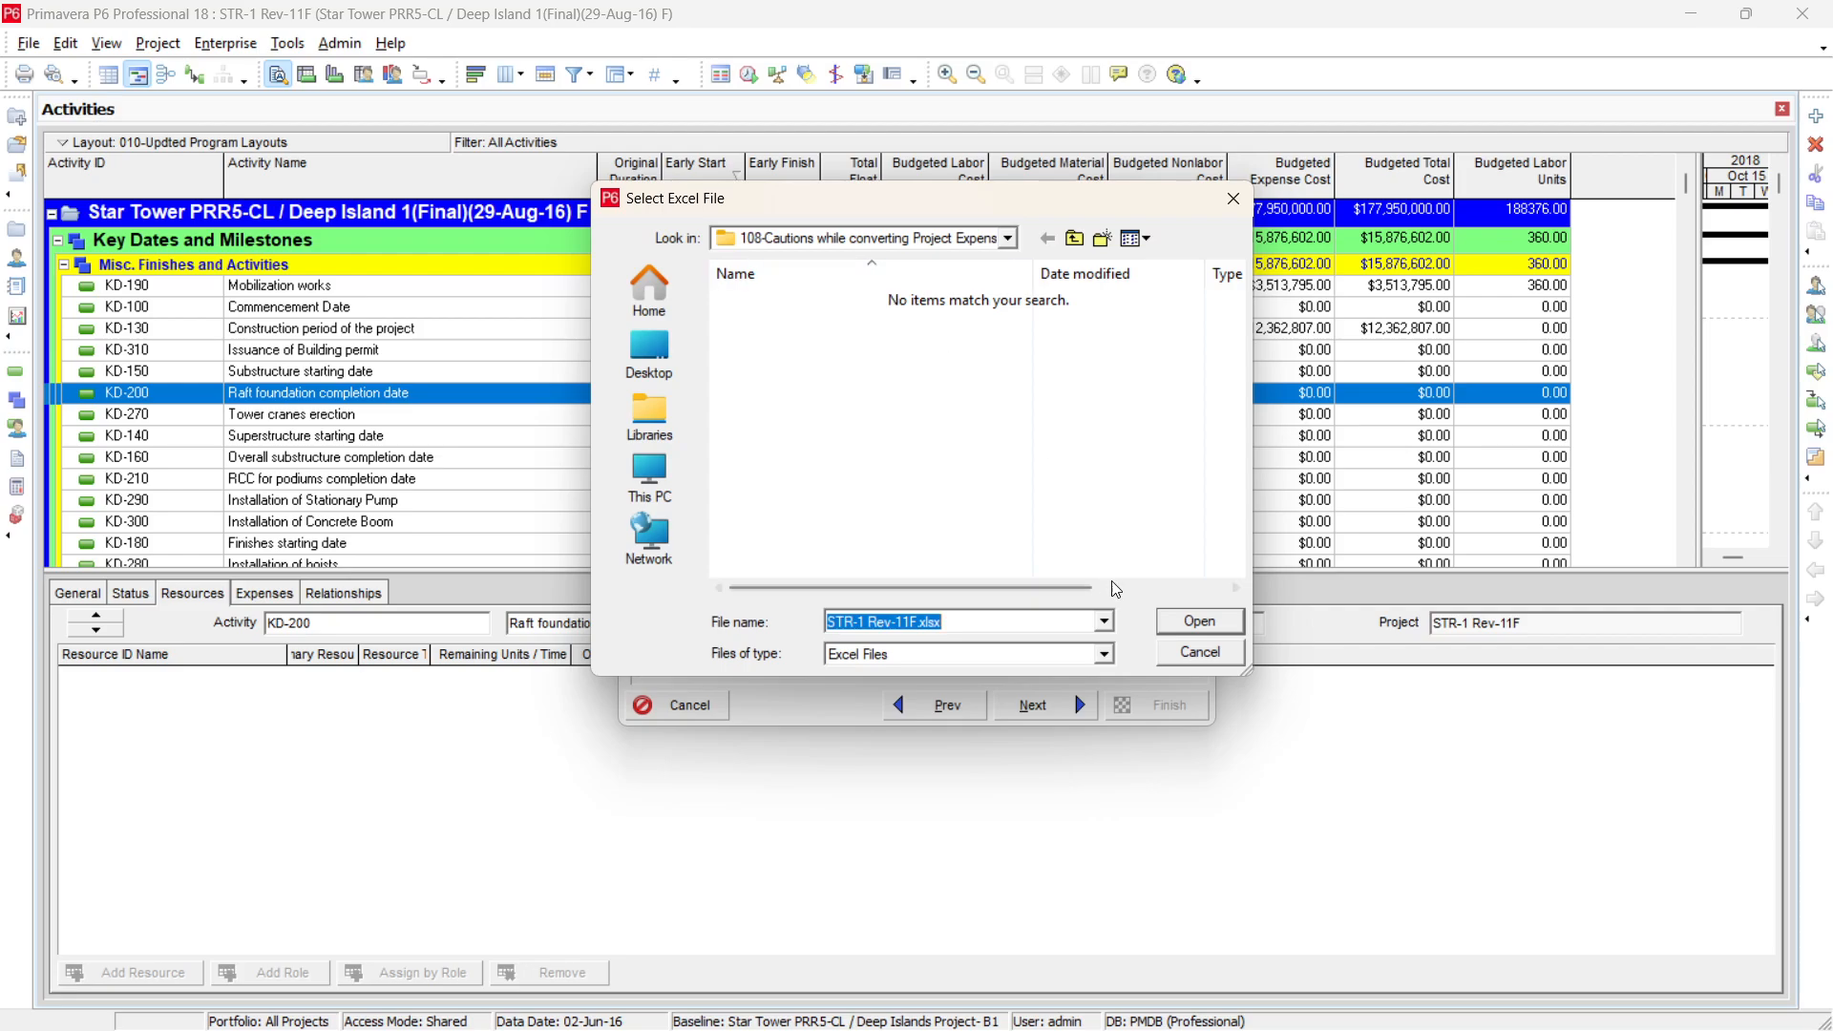
pyautogui.click(1174, 622)
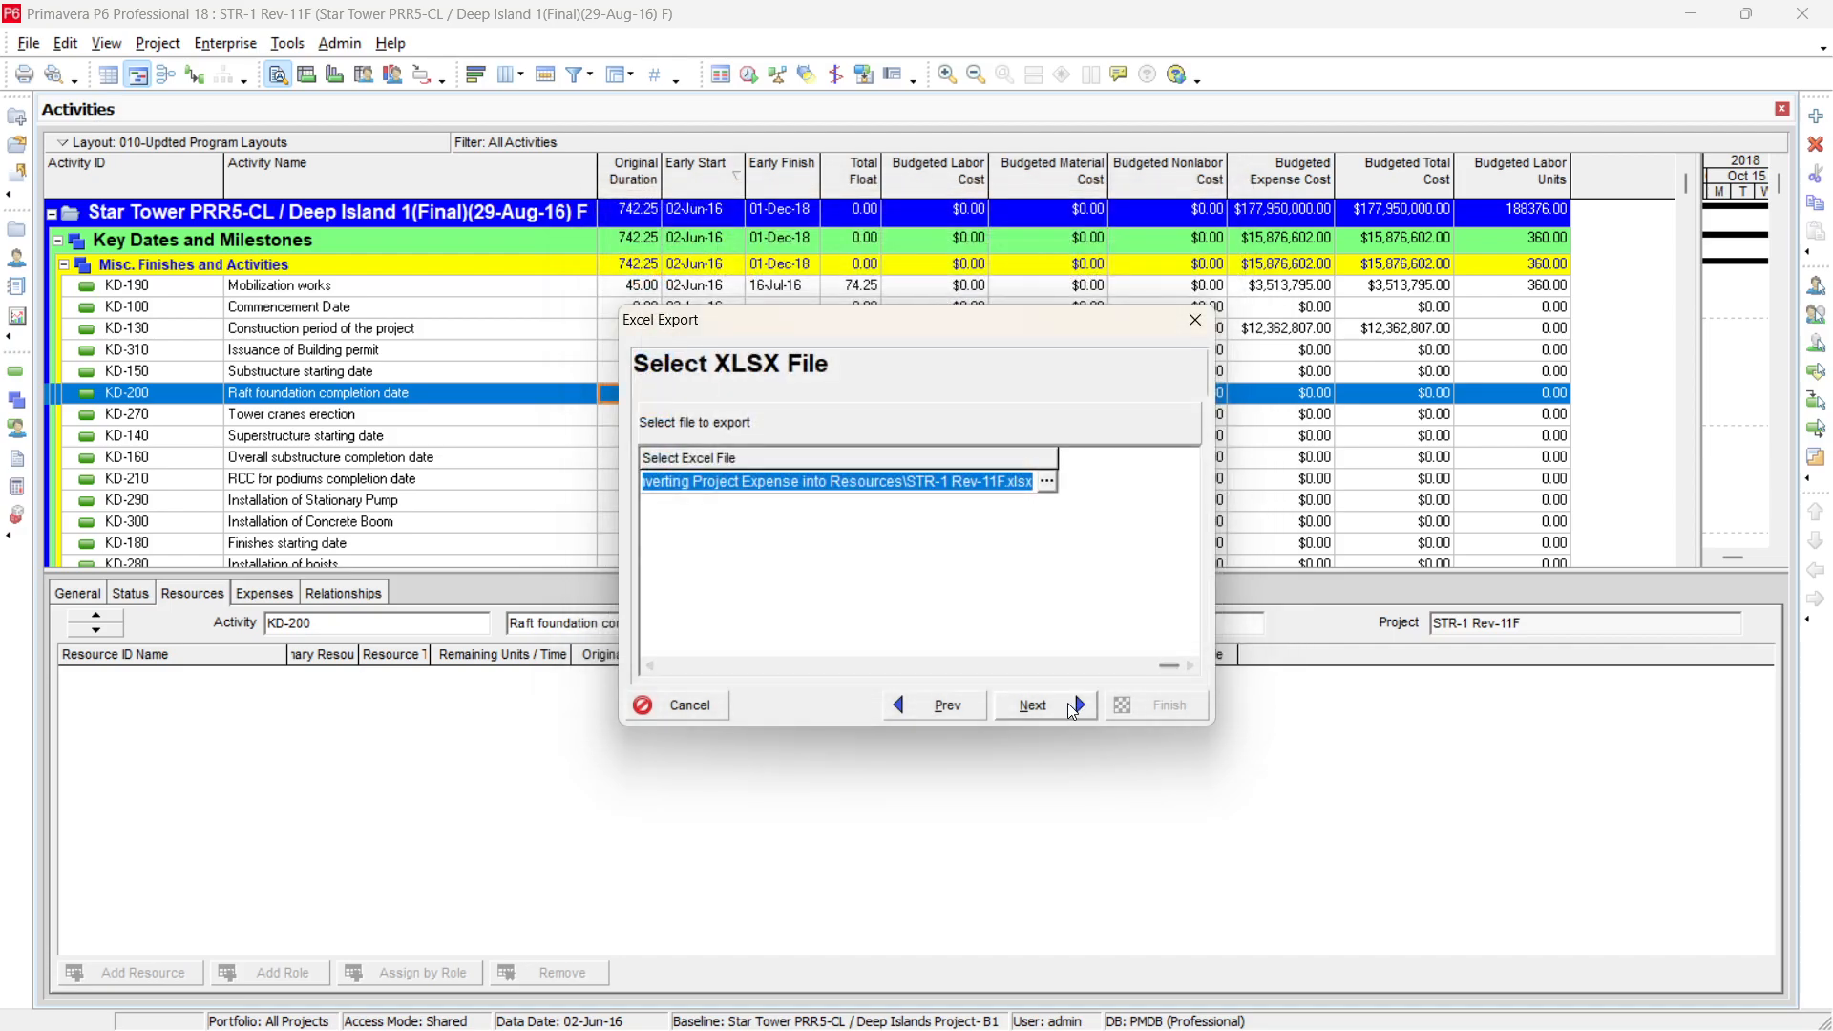
# Run the export from the summary and close the export result
pyautogui.click(1066, 705)
pyautogui.click(1161, 708)
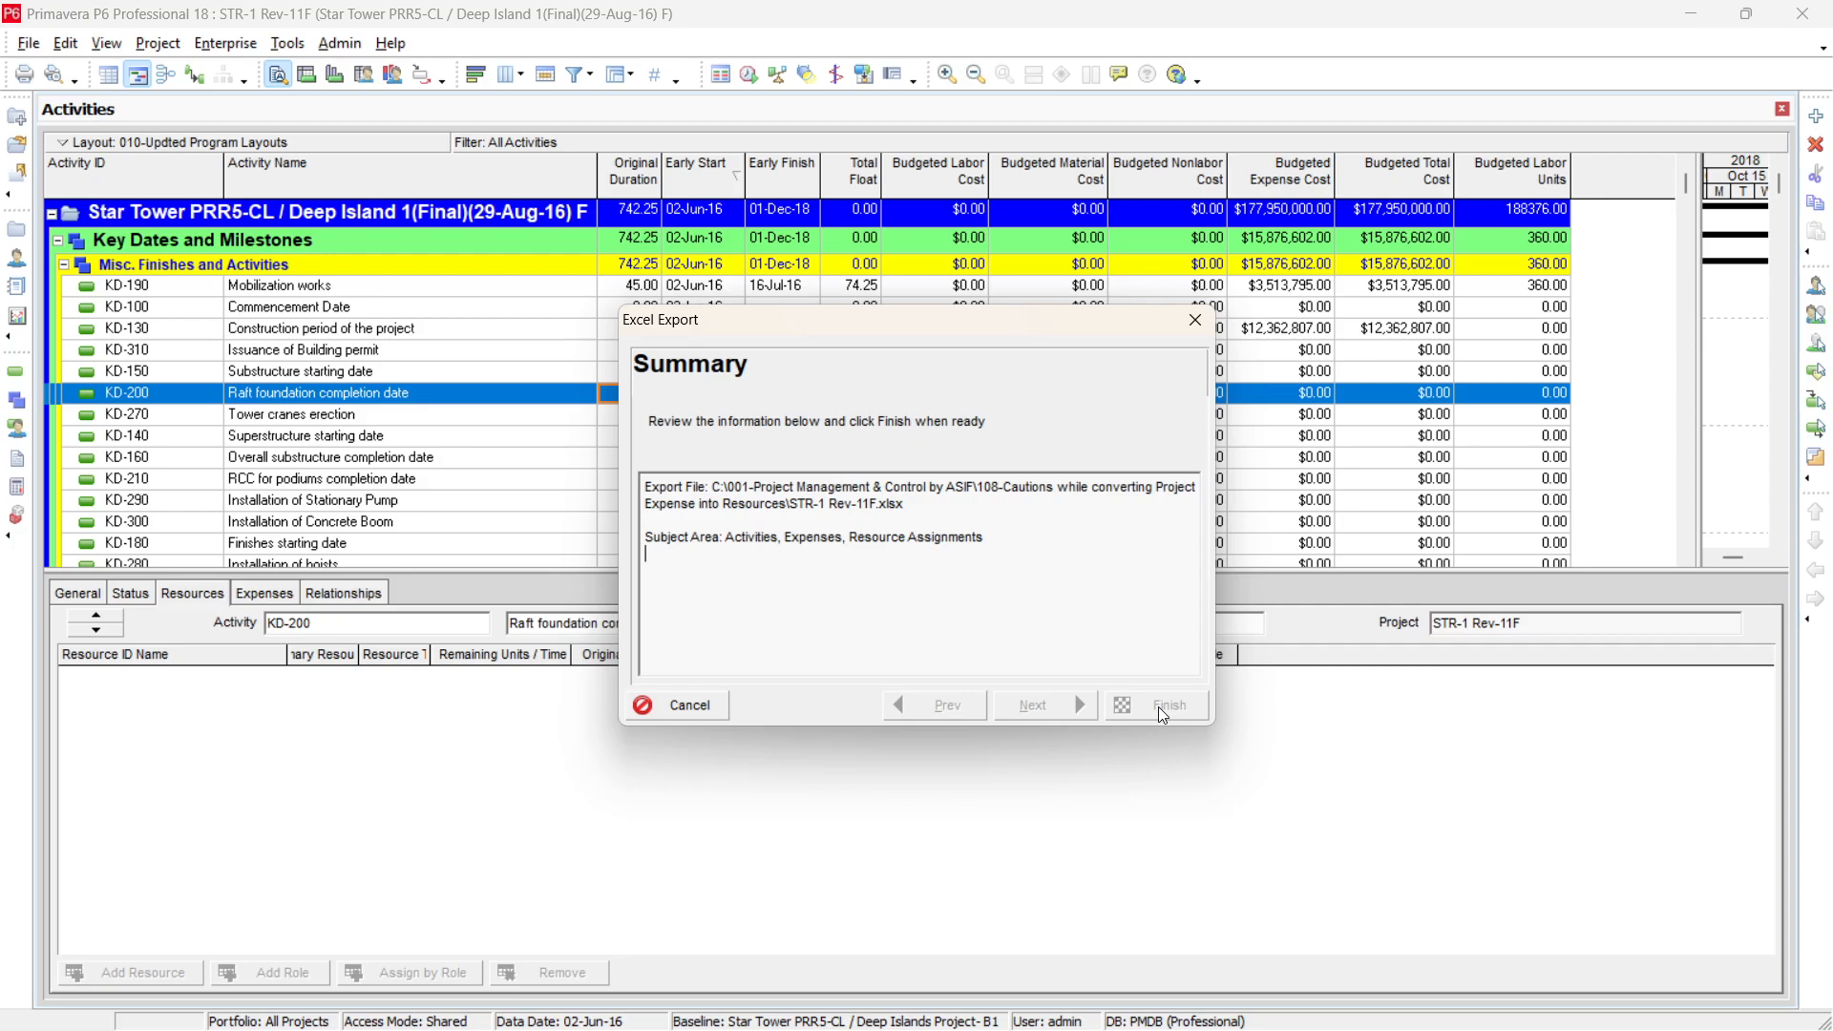
pyautogui.click(1159, 706)
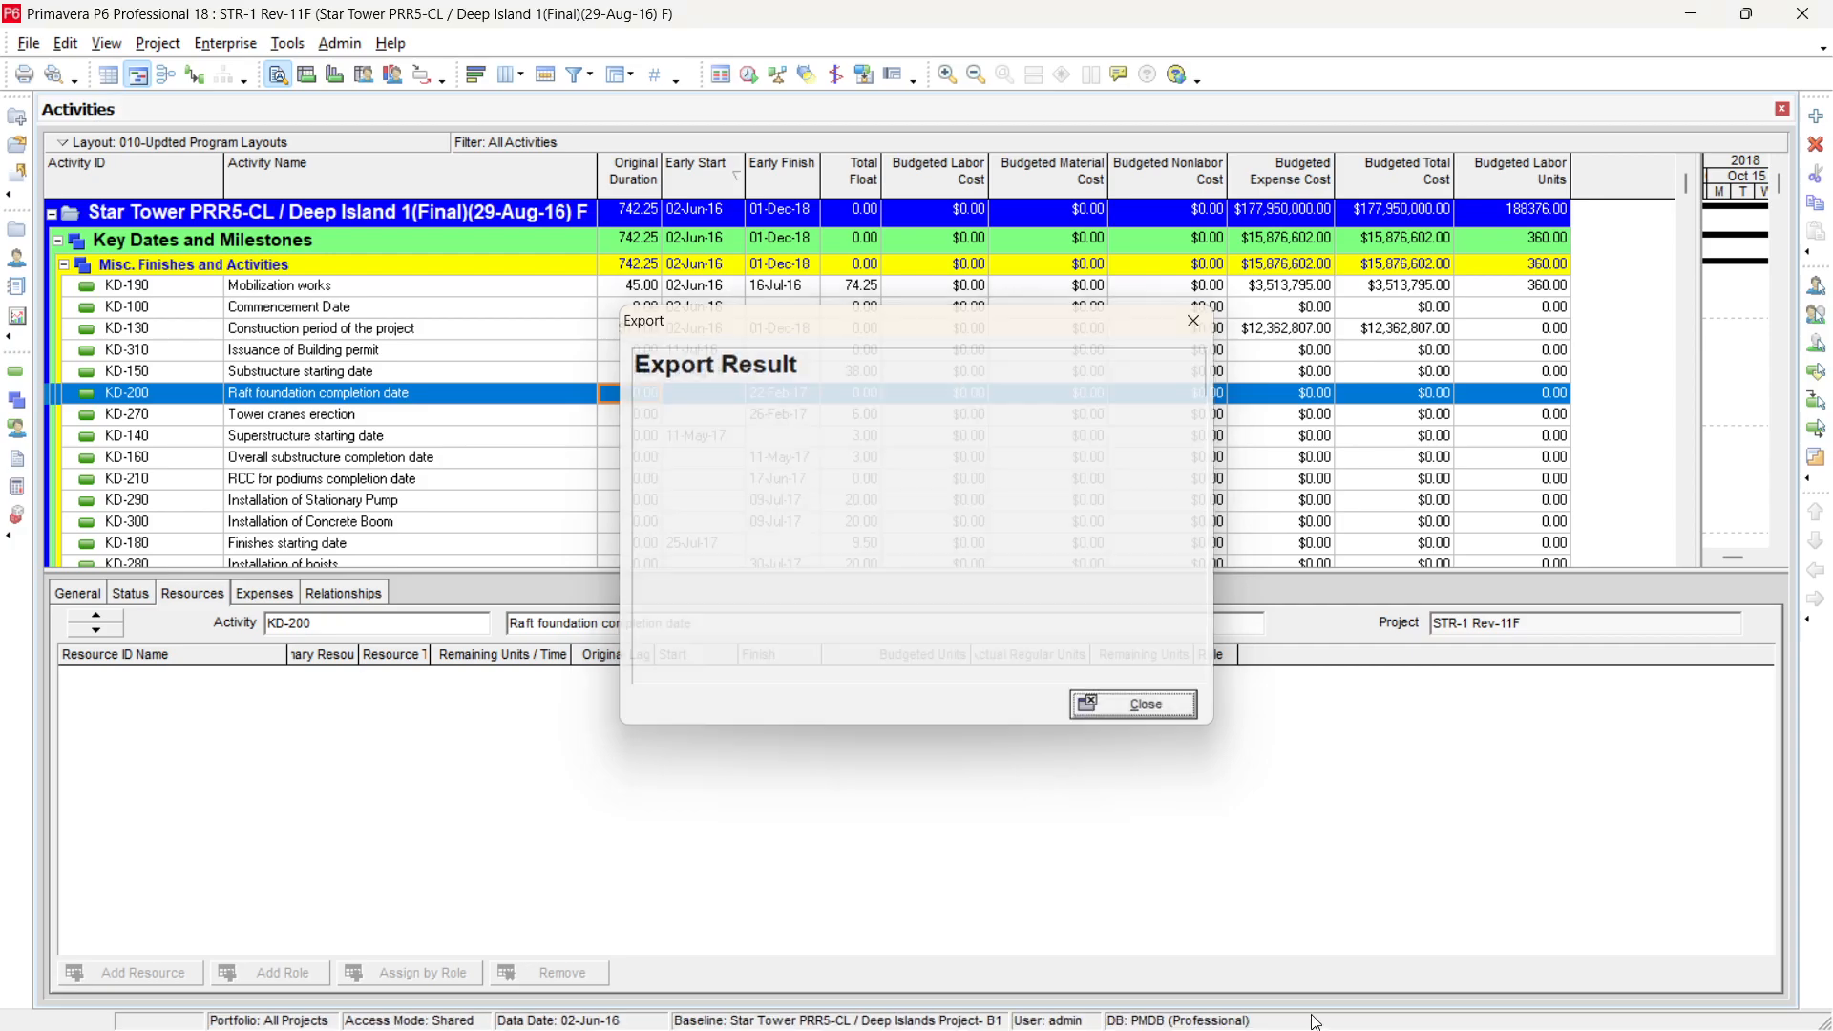
pyautogui.moveTo(1782, 1014)
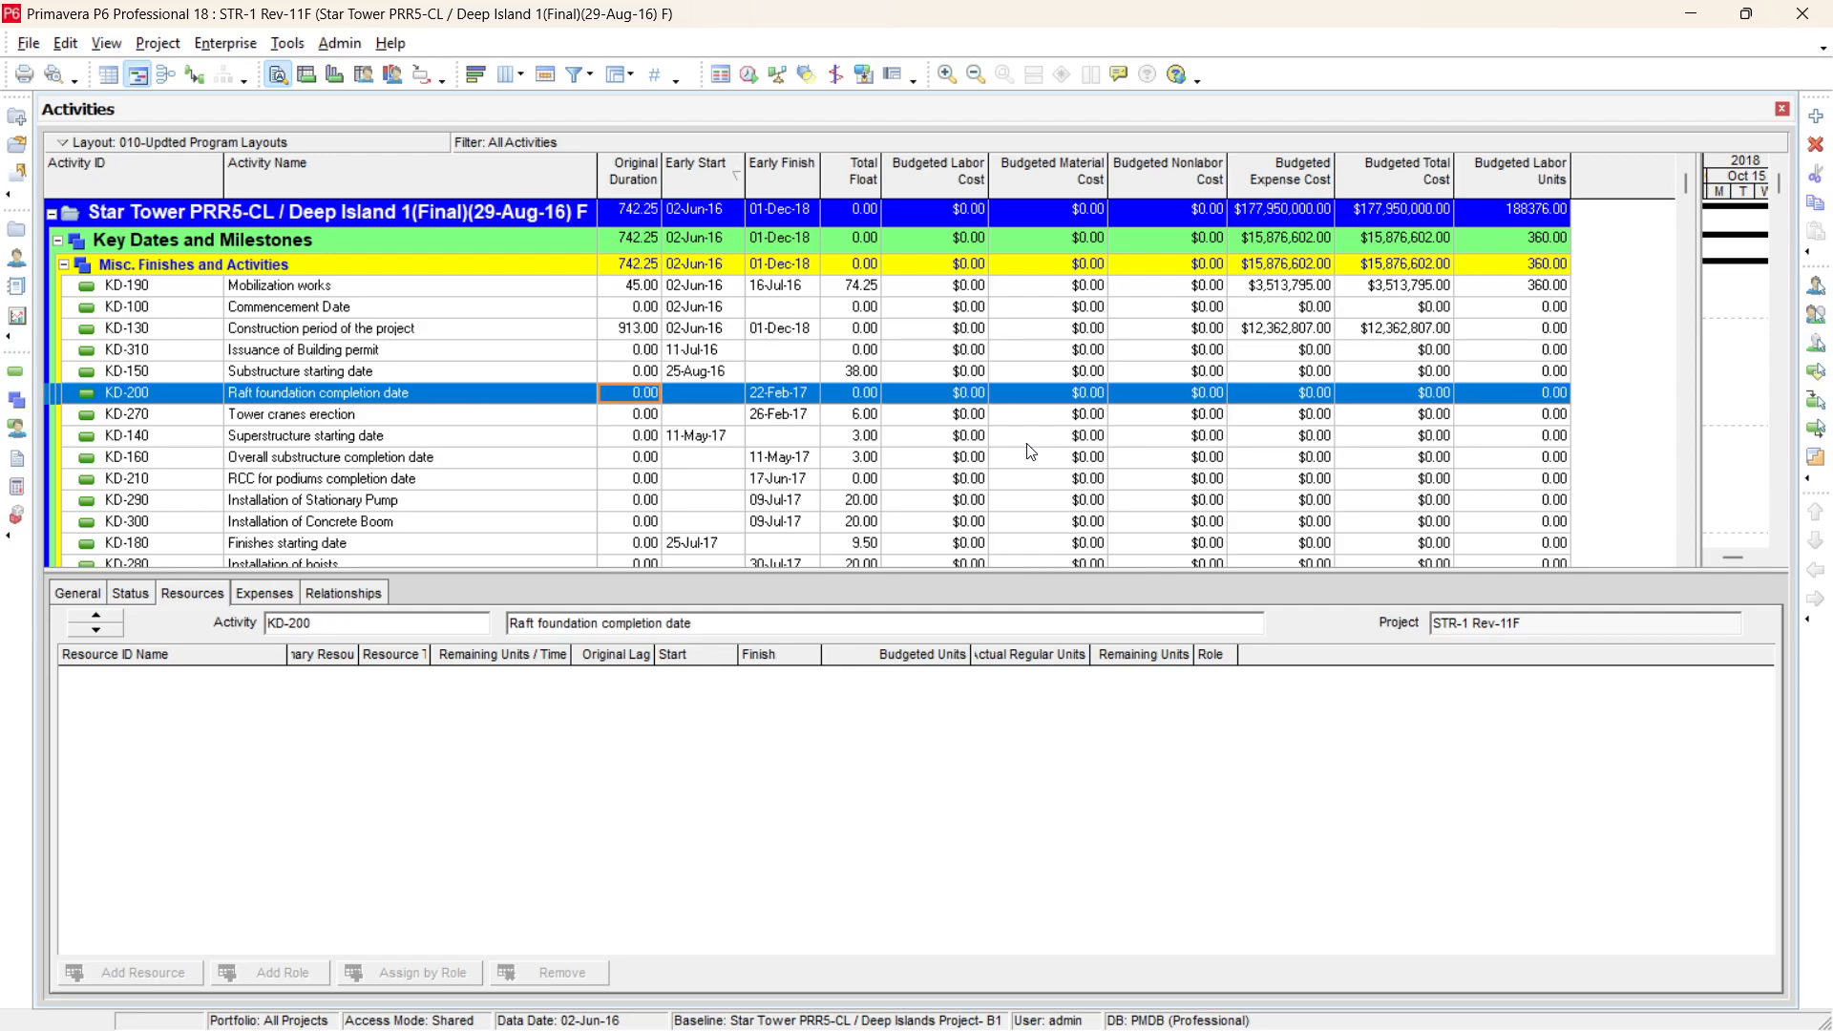
# Open the exported STR-1 Rev-11F.xlsx from the folder 108-Cautions while converting Project Expense into Resources
pyautogui.moveTo(285, 1029)
pyautogui.press('super+e')
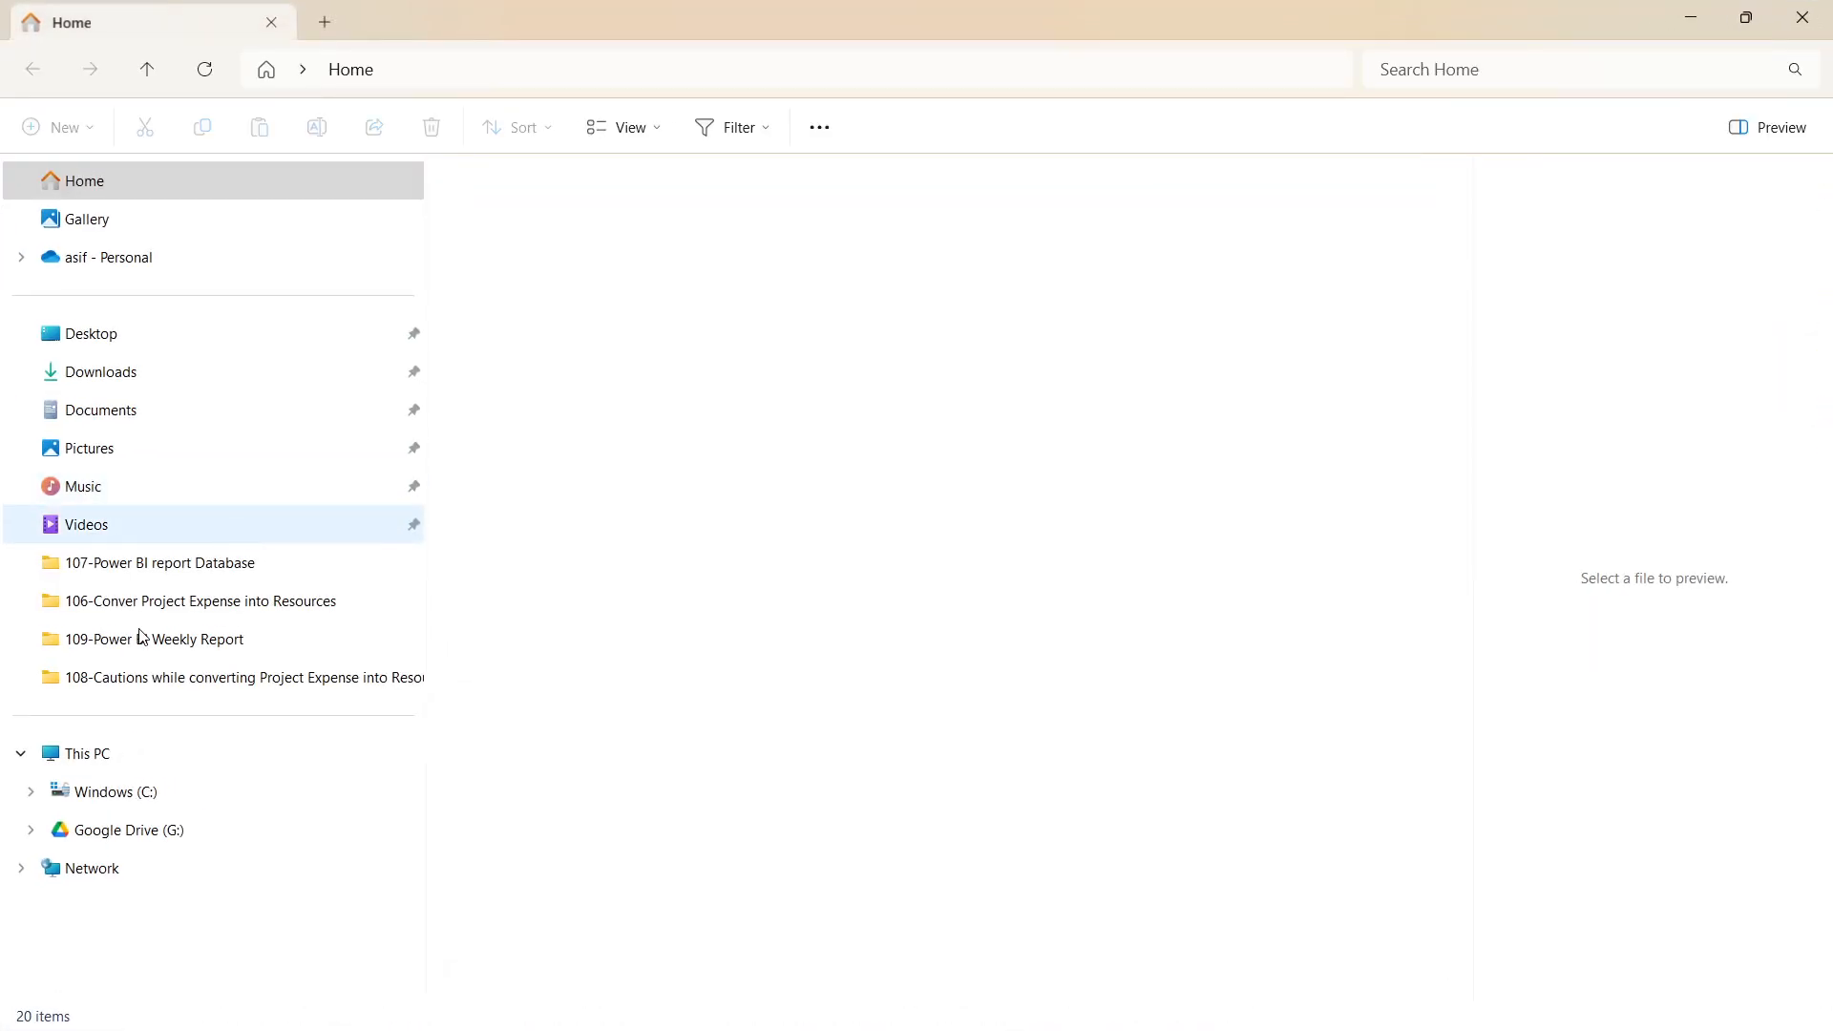
pyautogui.click(106, 690)
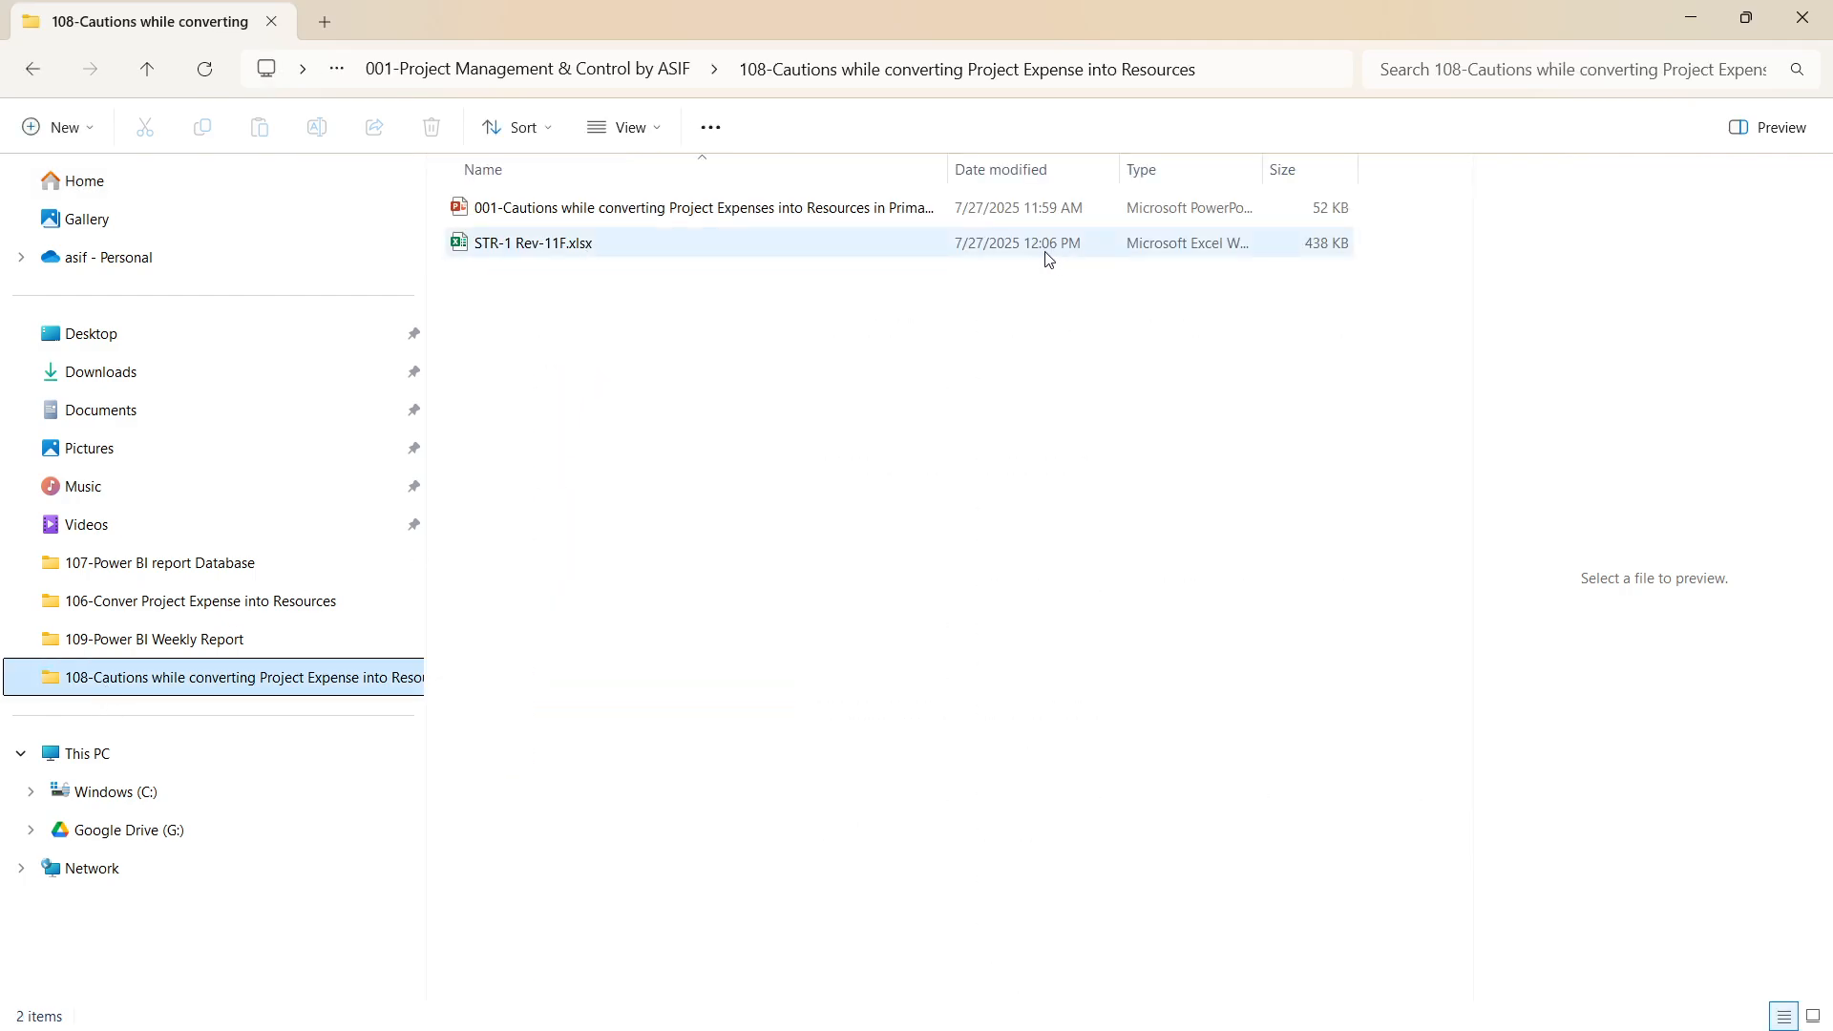
pyautogui.doubleClick(598, 256)
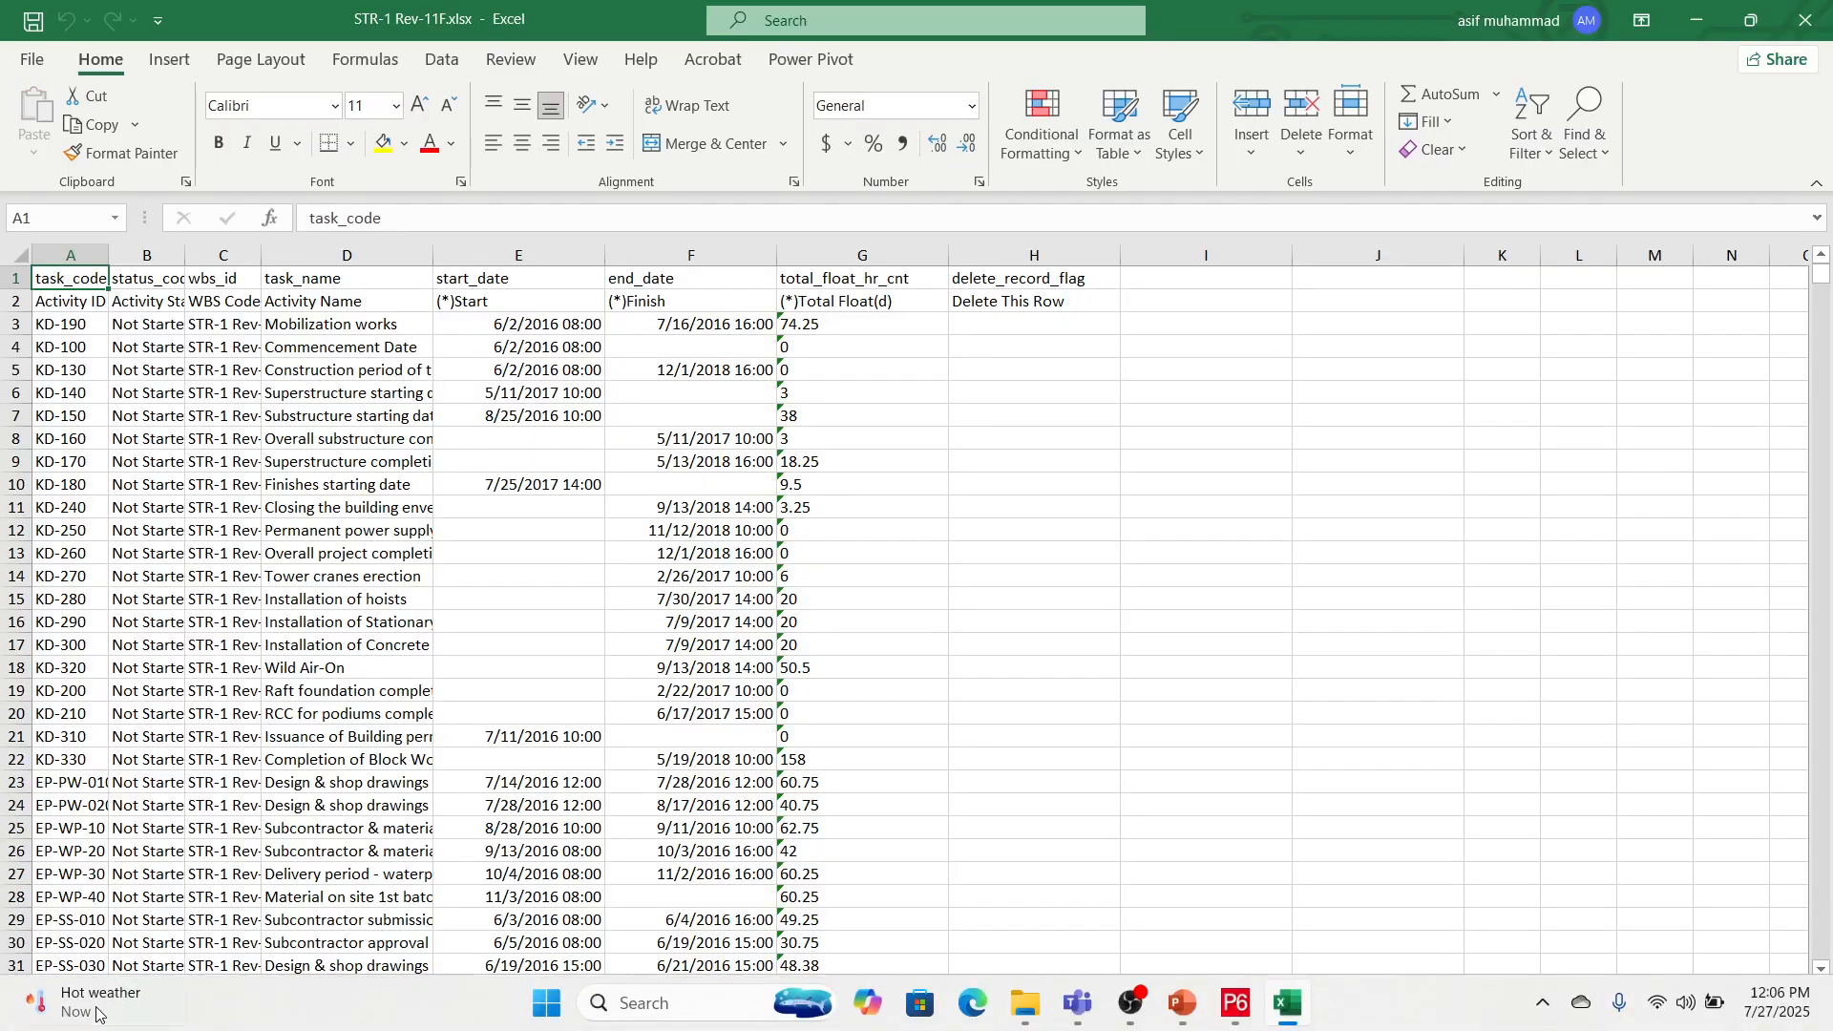
# Look through the workbook's PROJCOST, TASKRSRC and USERDATA sheets, ending on TASKRSRC
pyautogui.click(215, 989)
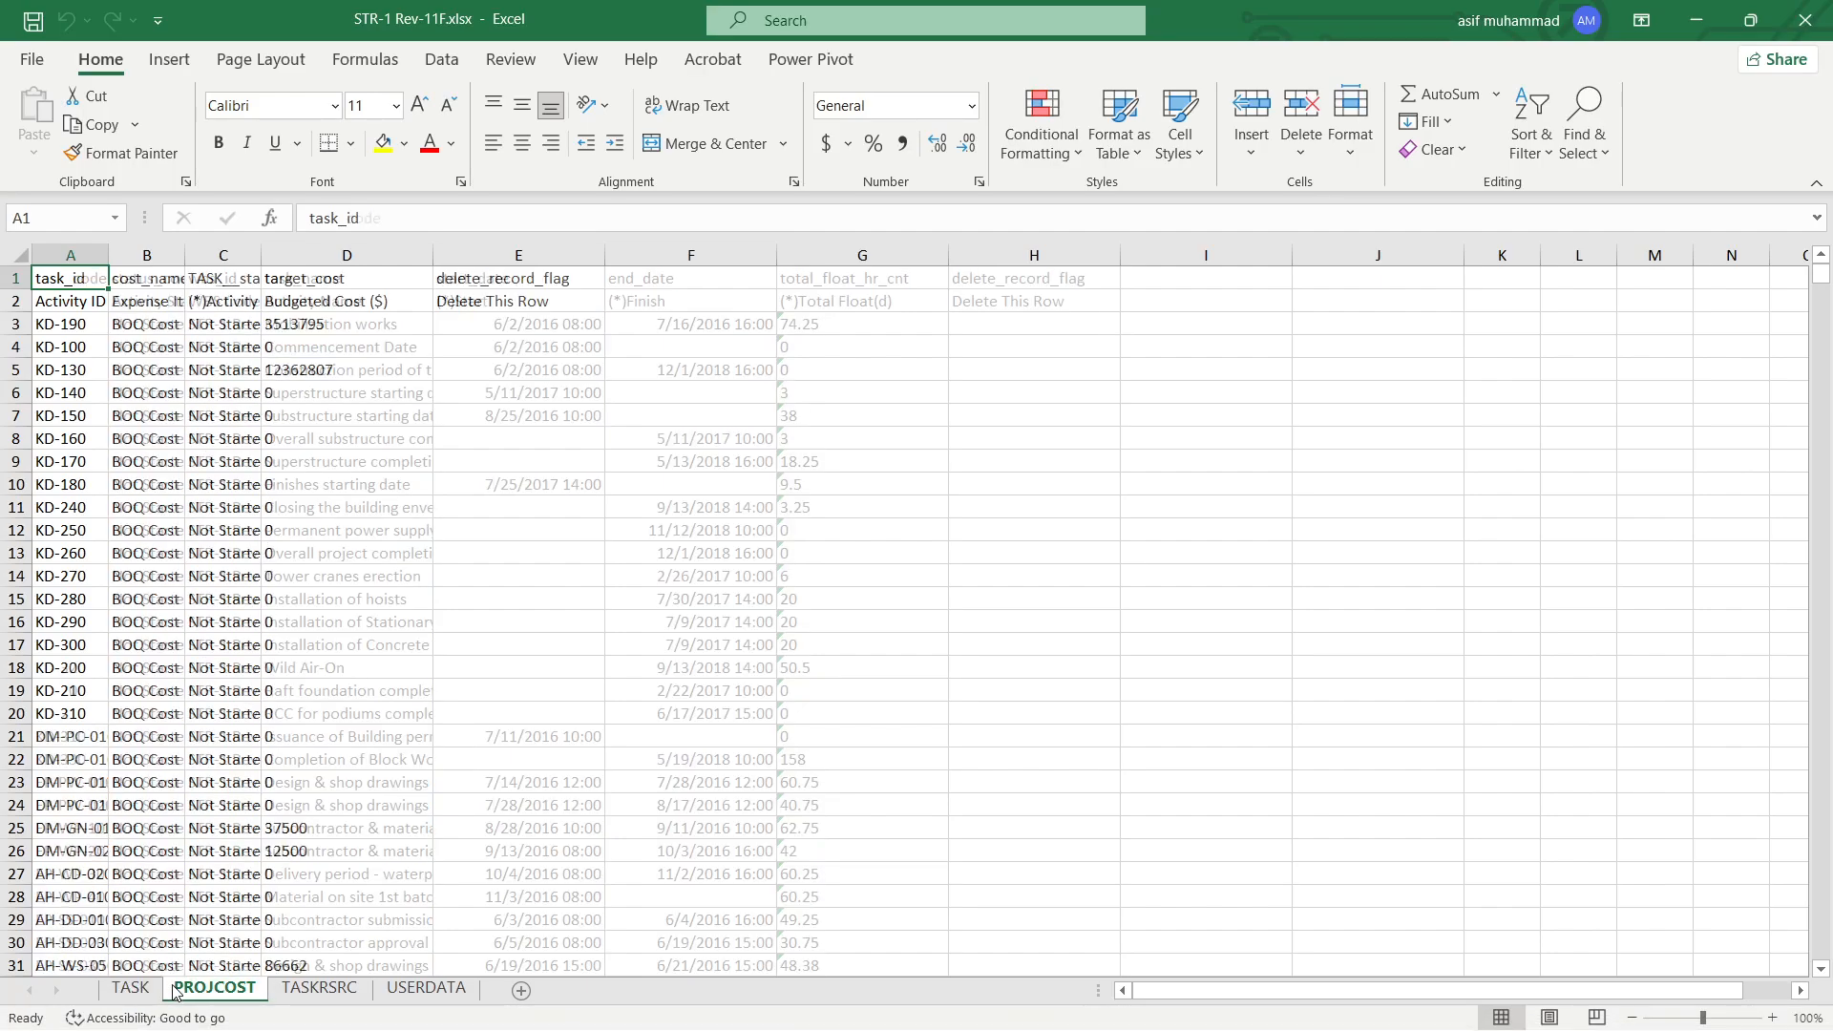
pyautogui.click(293, 993)
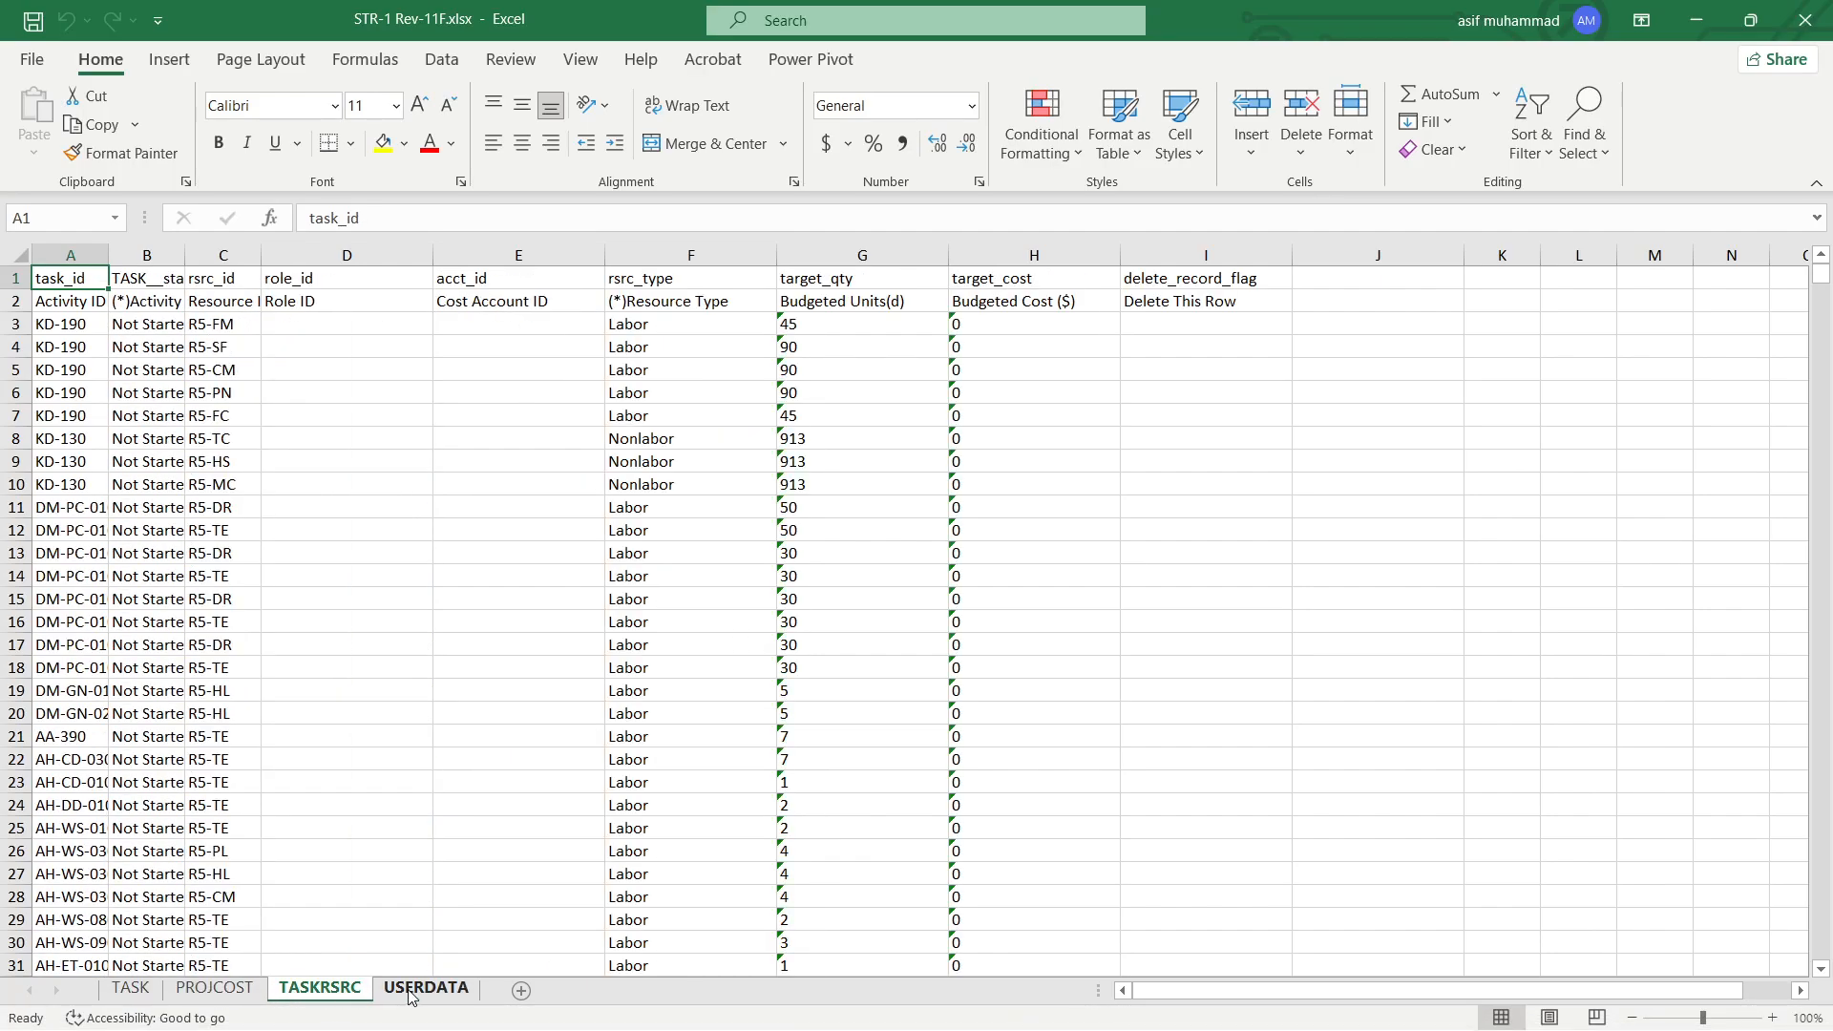
pyautogui.click(410, 990)
pyautogui.click(330, 991)
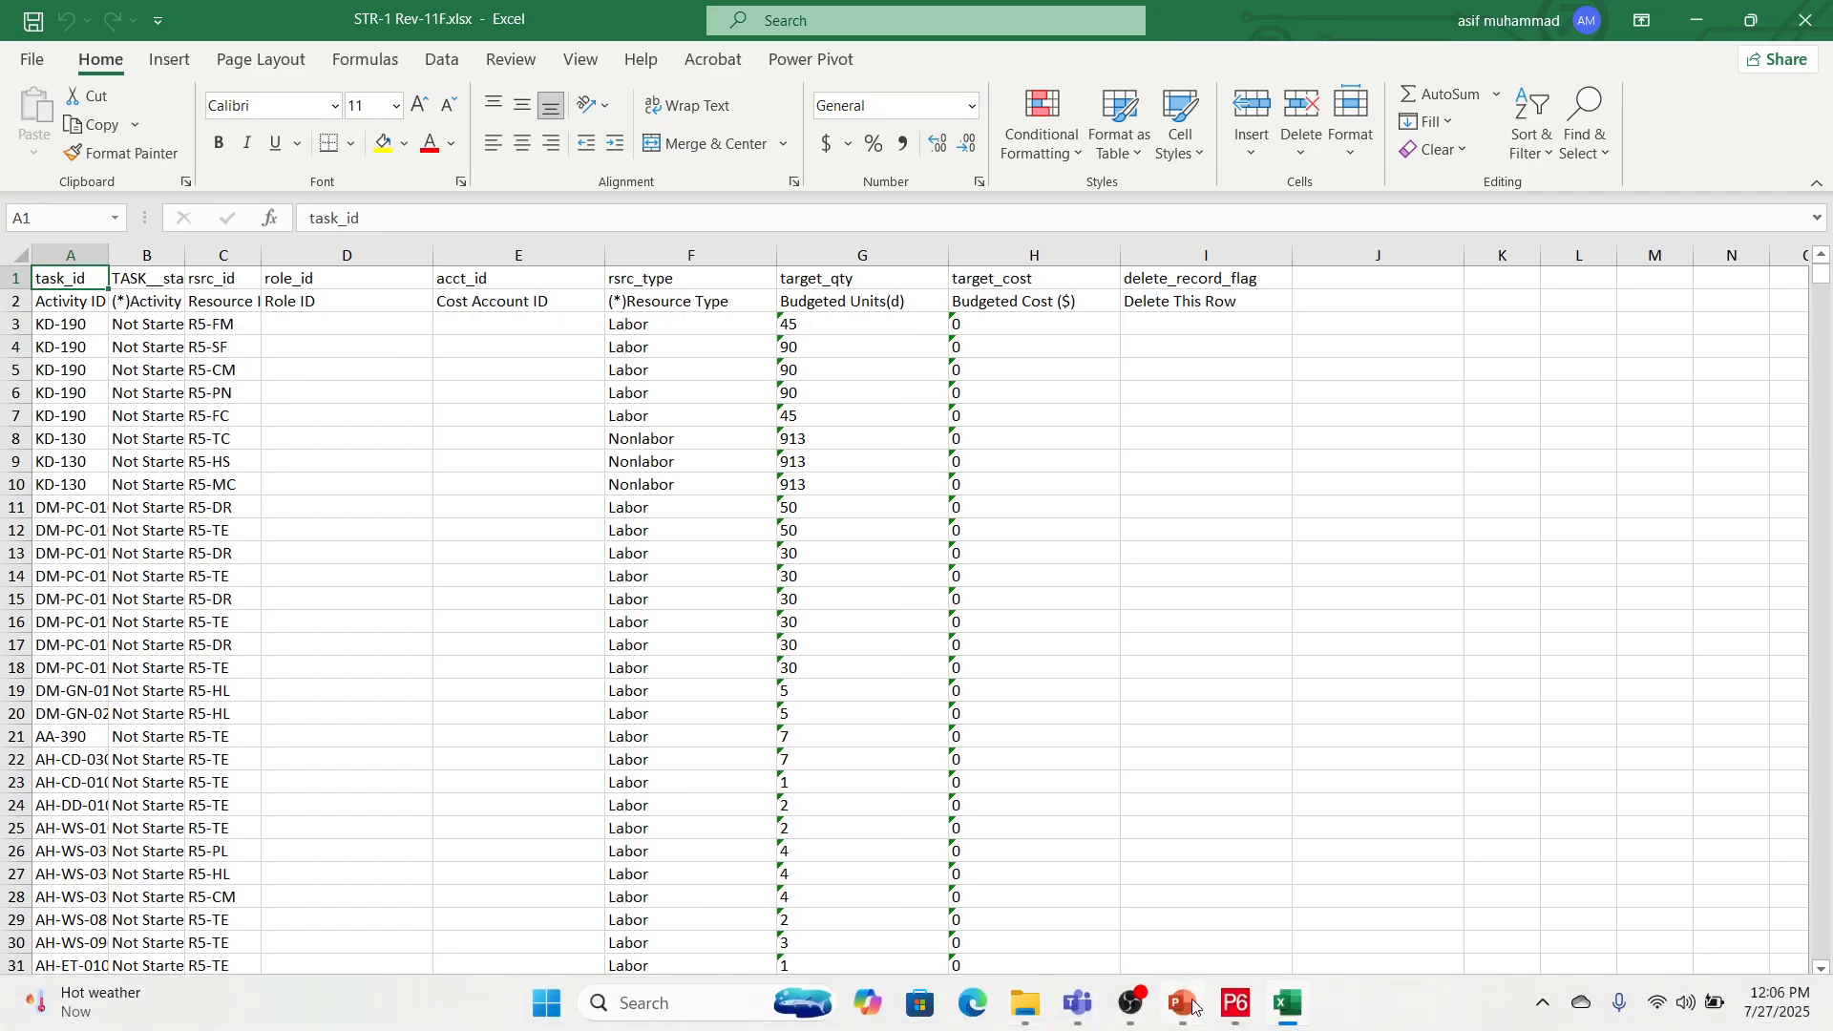
# Switch to Primavera P6 and limit the resource list to the current project's resources
pyautogui.click(1235, 1003)
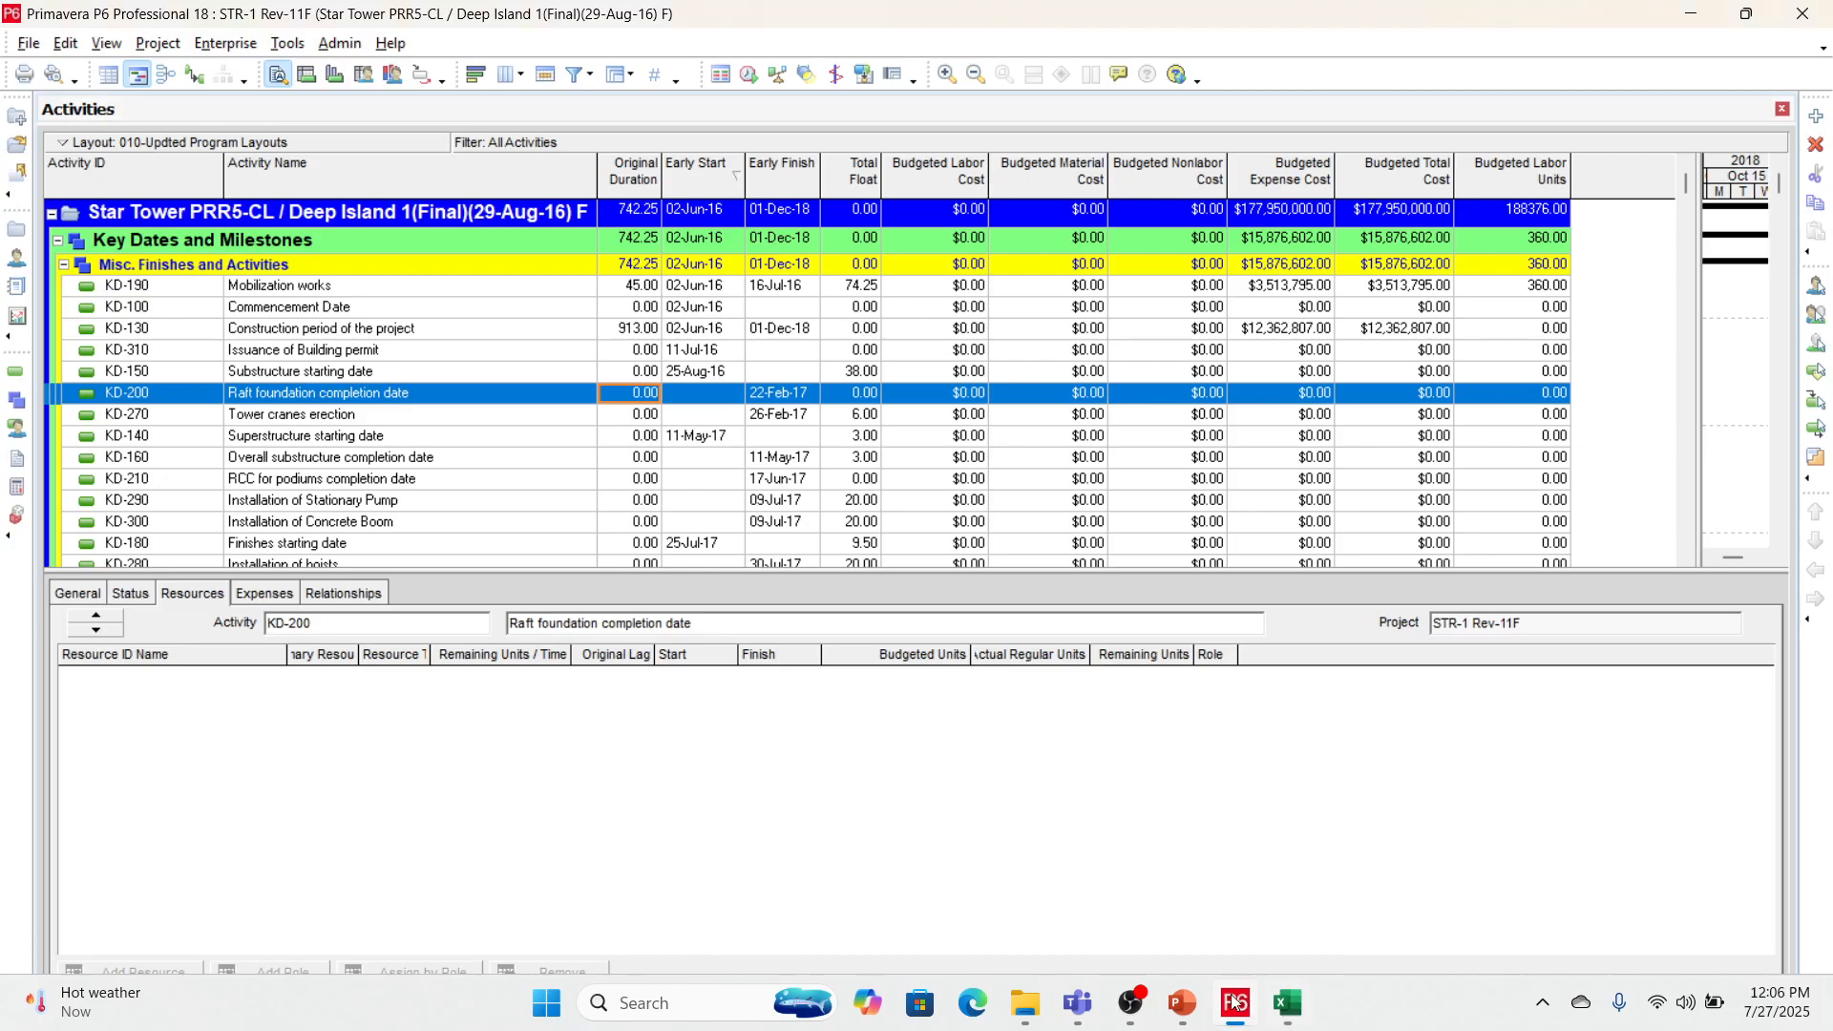
pyautogui.click(438, 375)
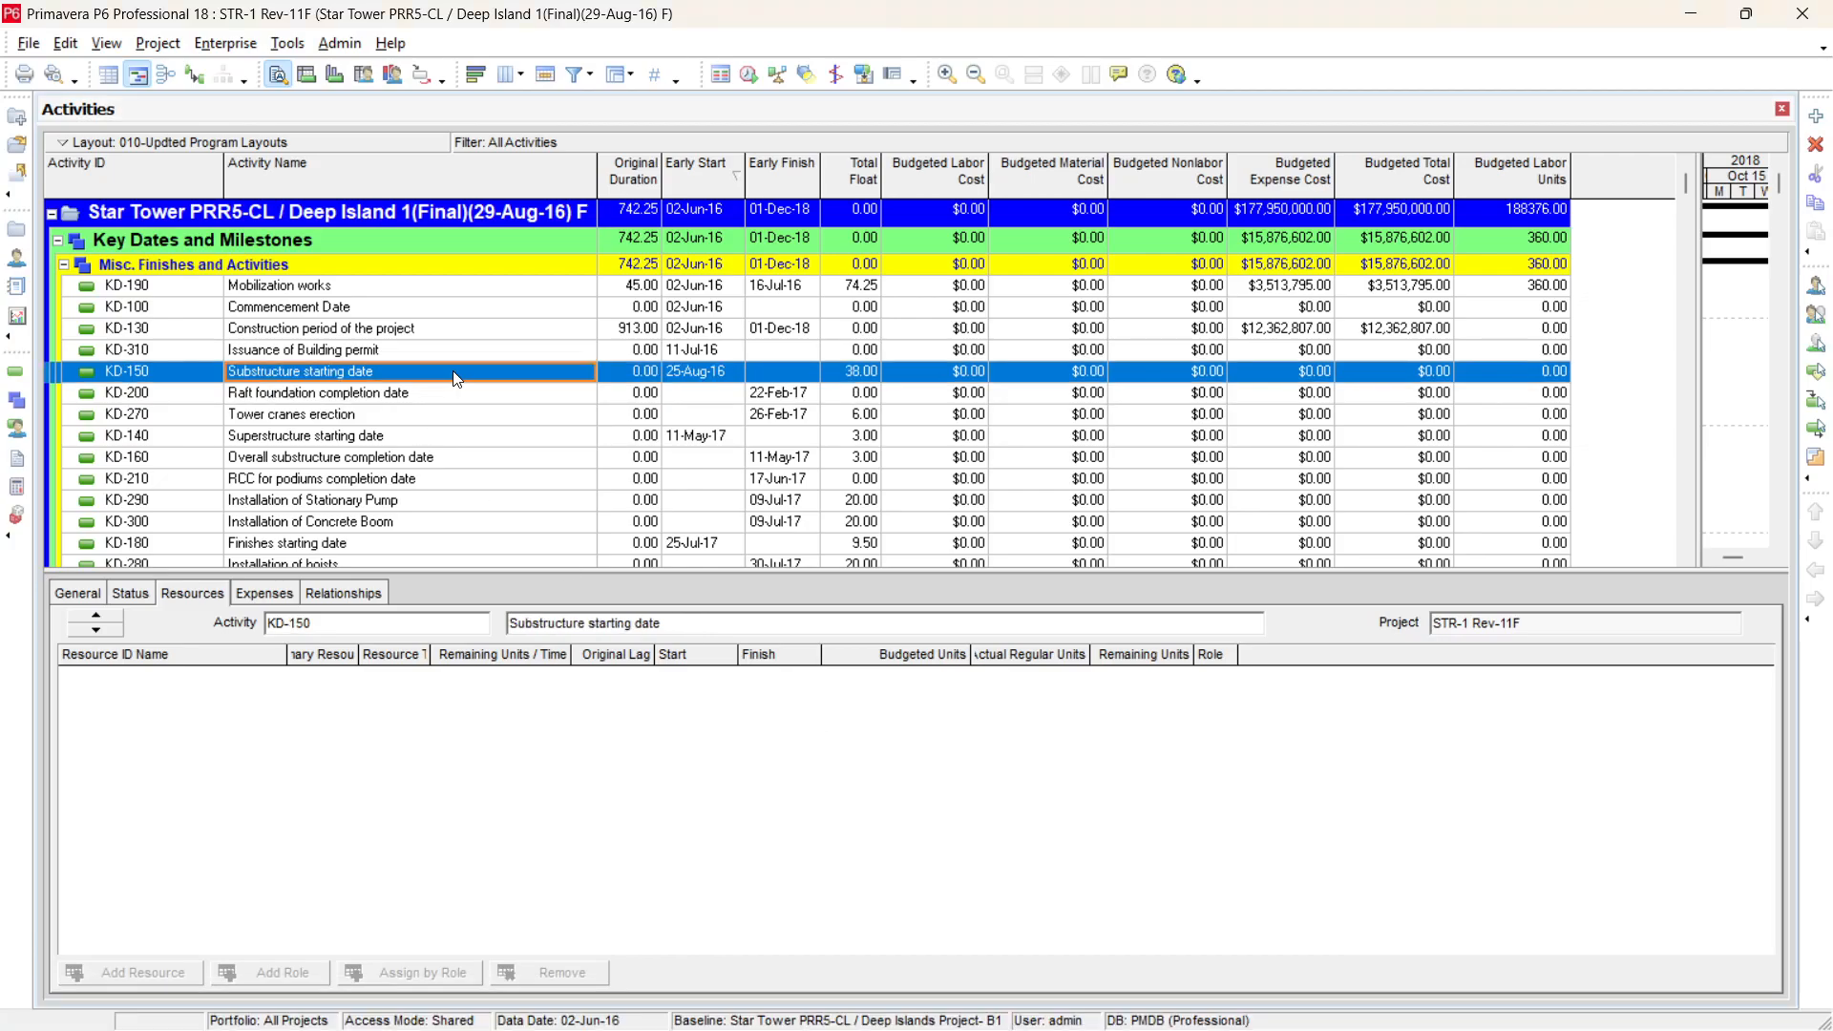
pyautogui.click(16, 264)
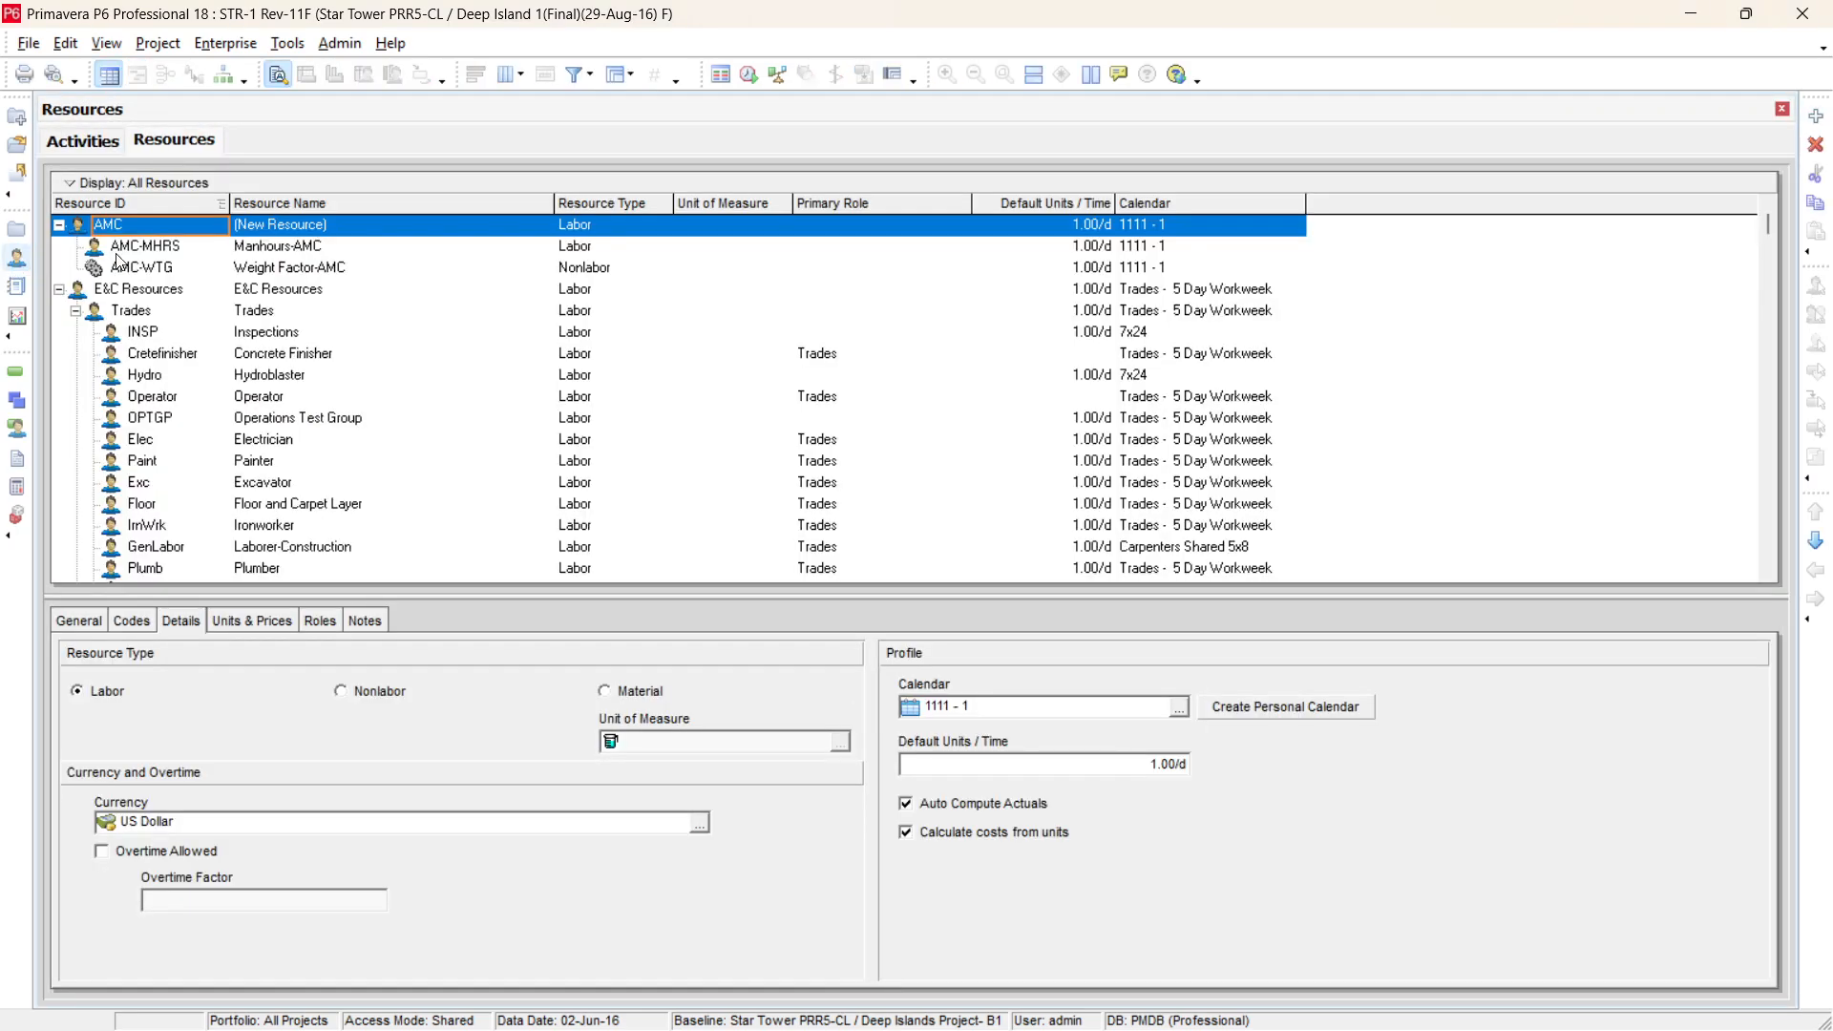
pyautogui.click(122, 182)
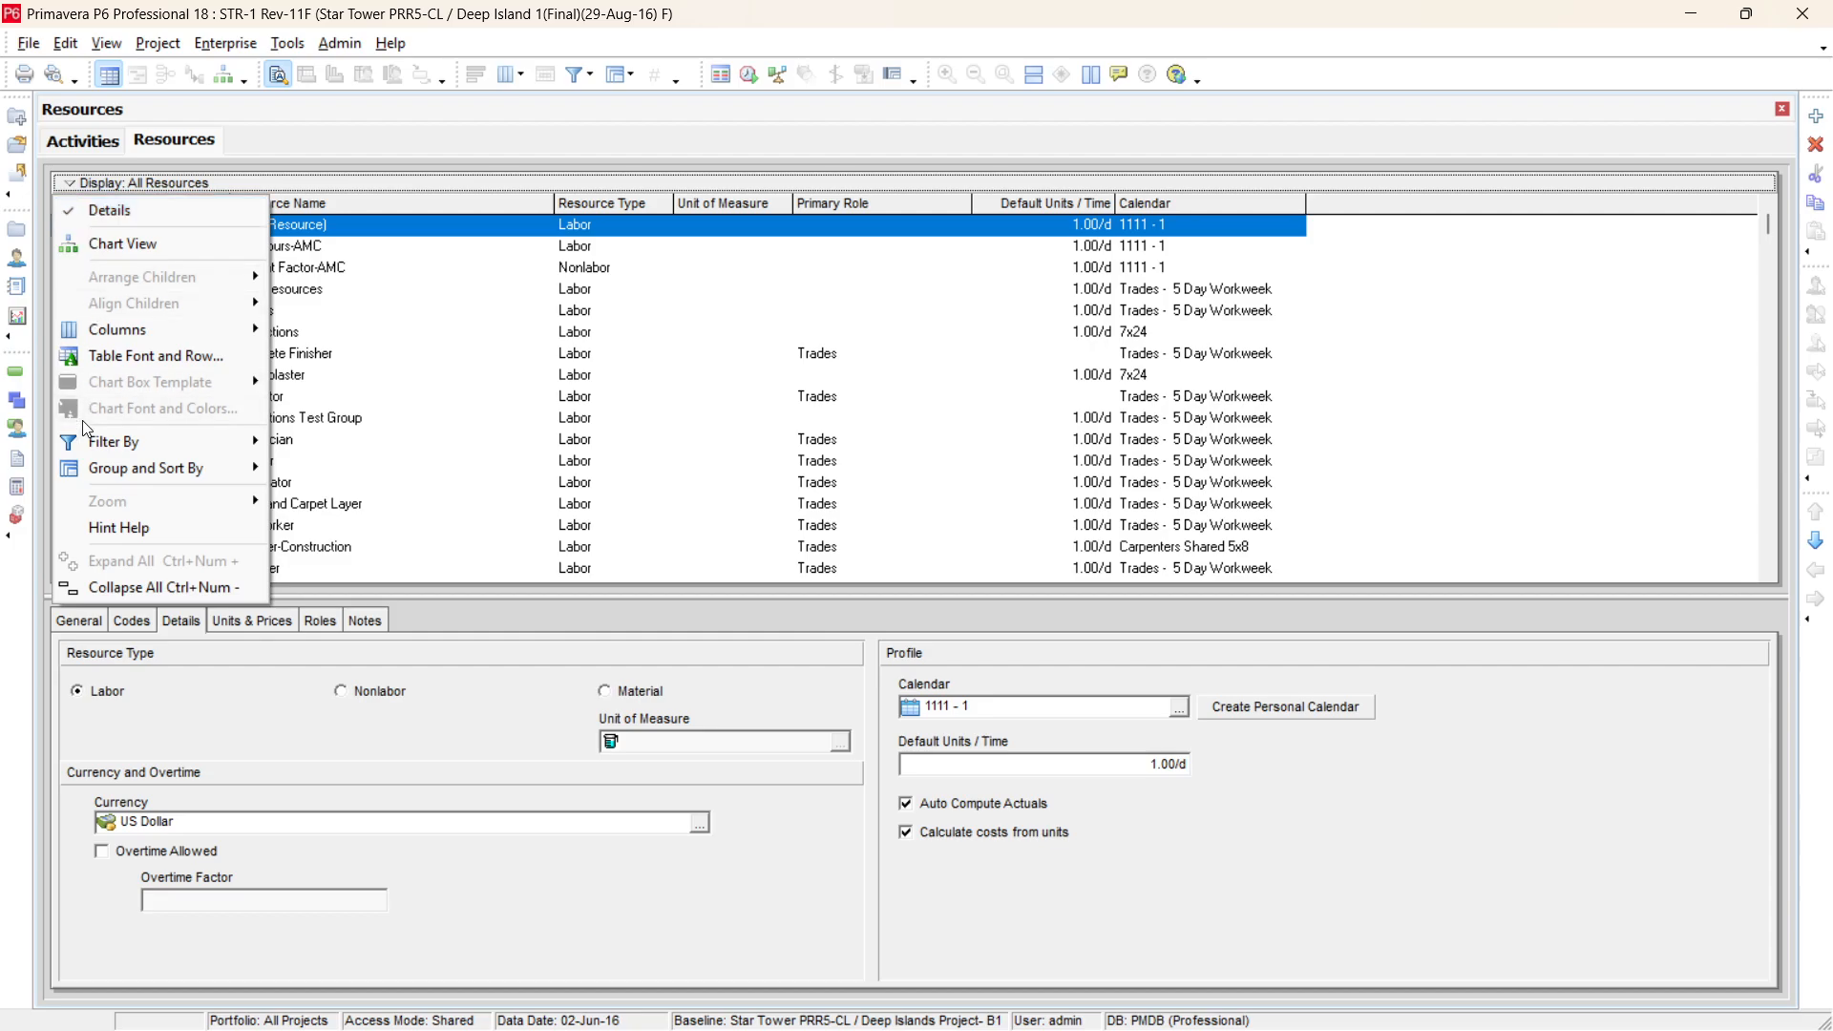
pyautogui.moveTo(84, 438)
pyautogui.click(349, 494)
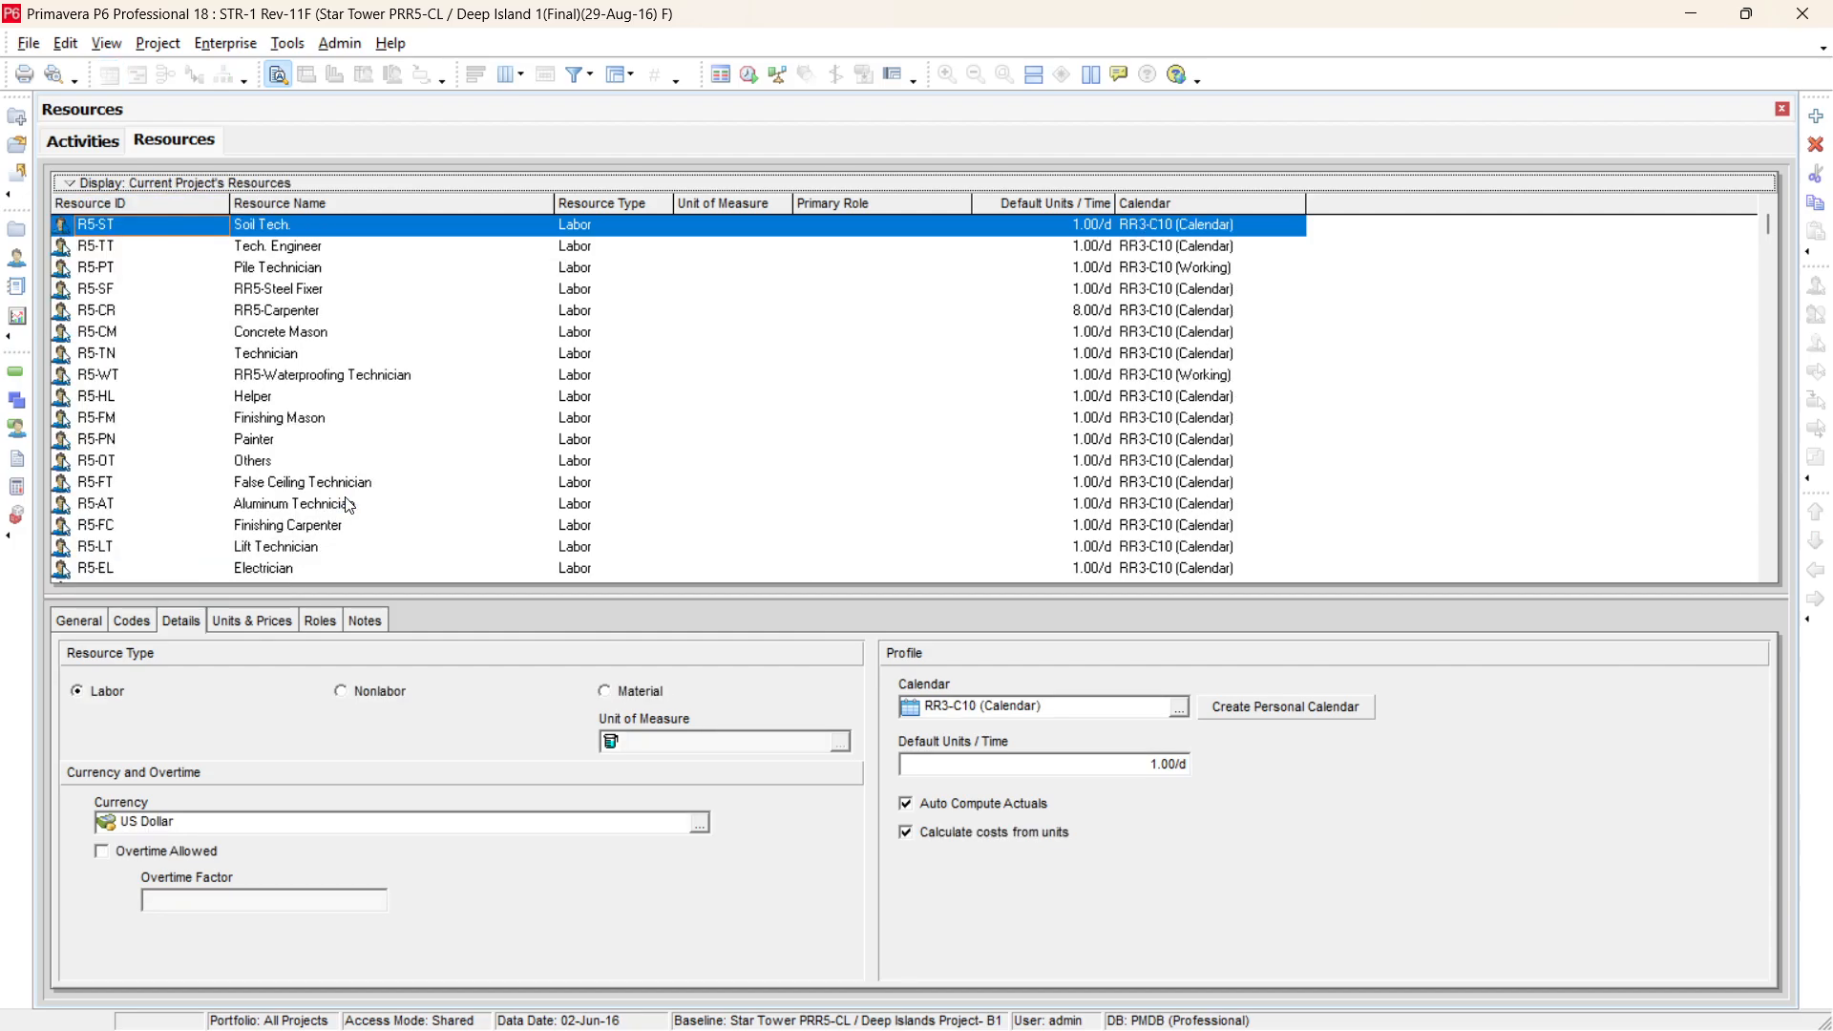
# Examine the BoQ Cost resource CT-24, including its resource type, units and prices, roles and other details
pyautogui.click(315, 527)
pyautogui.scroll(-3, 296, 544)
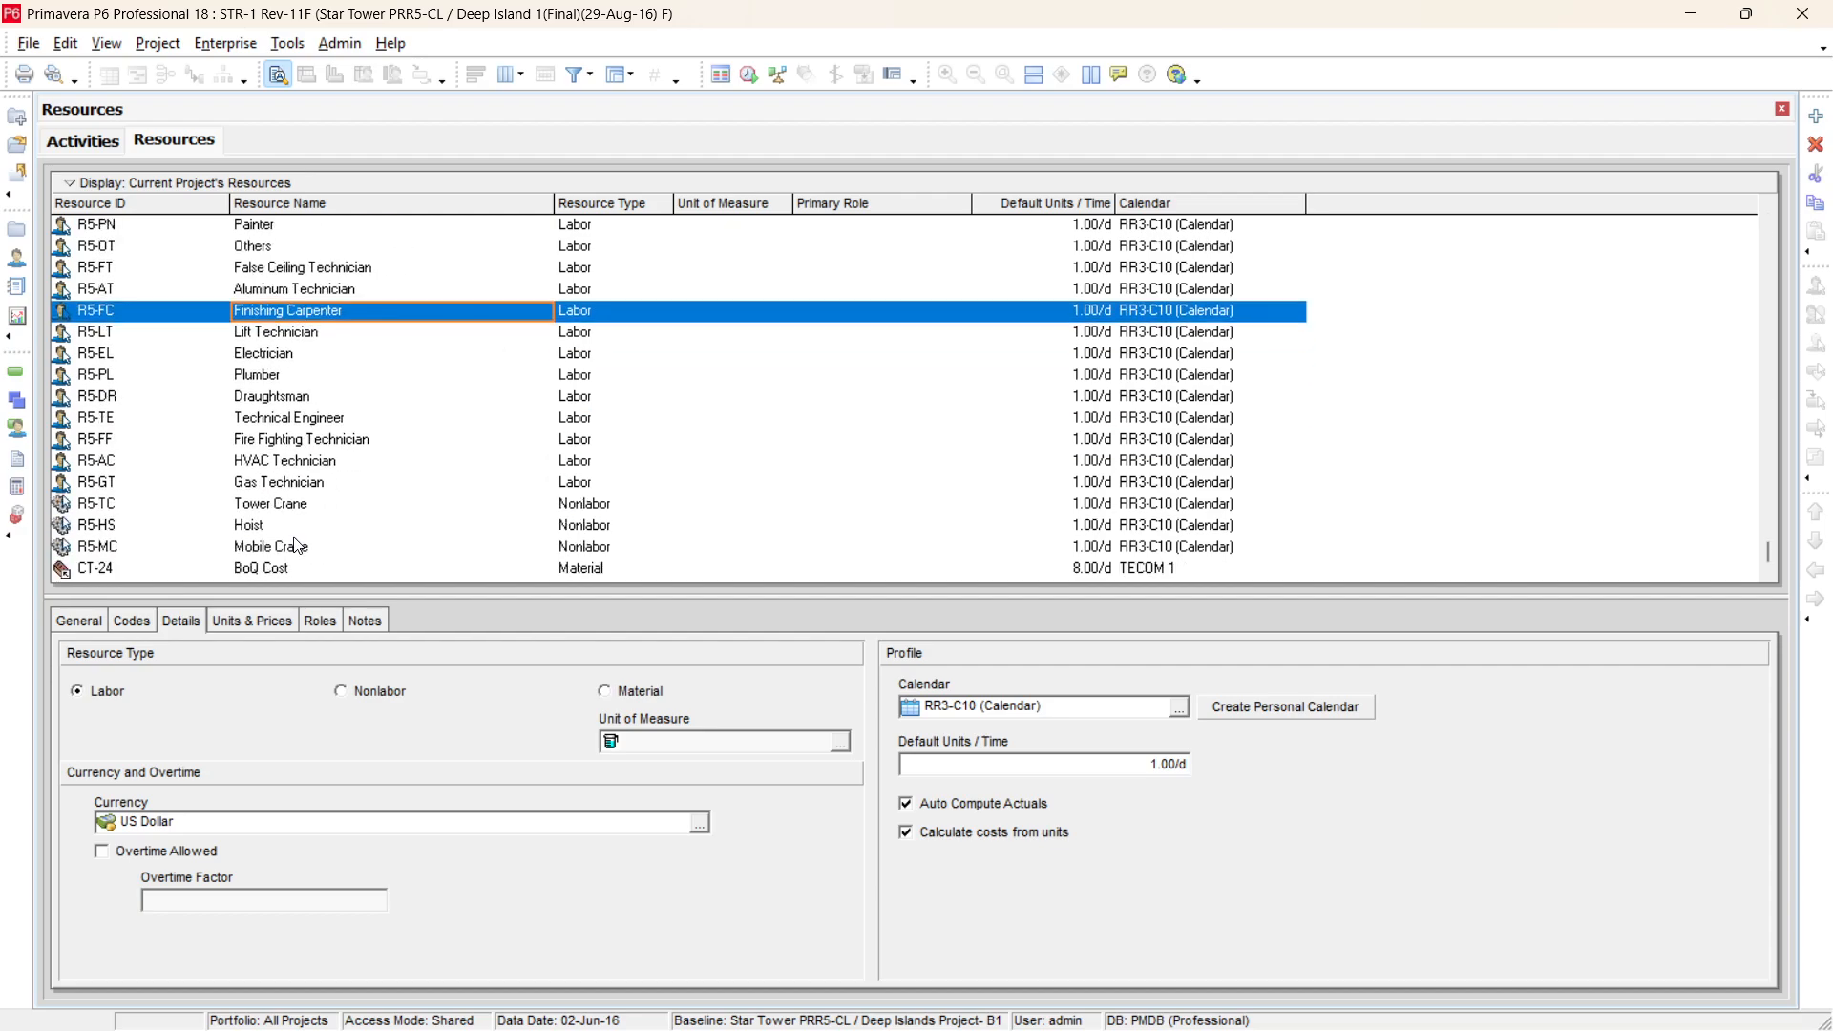
pyautogui.click(277, 573)
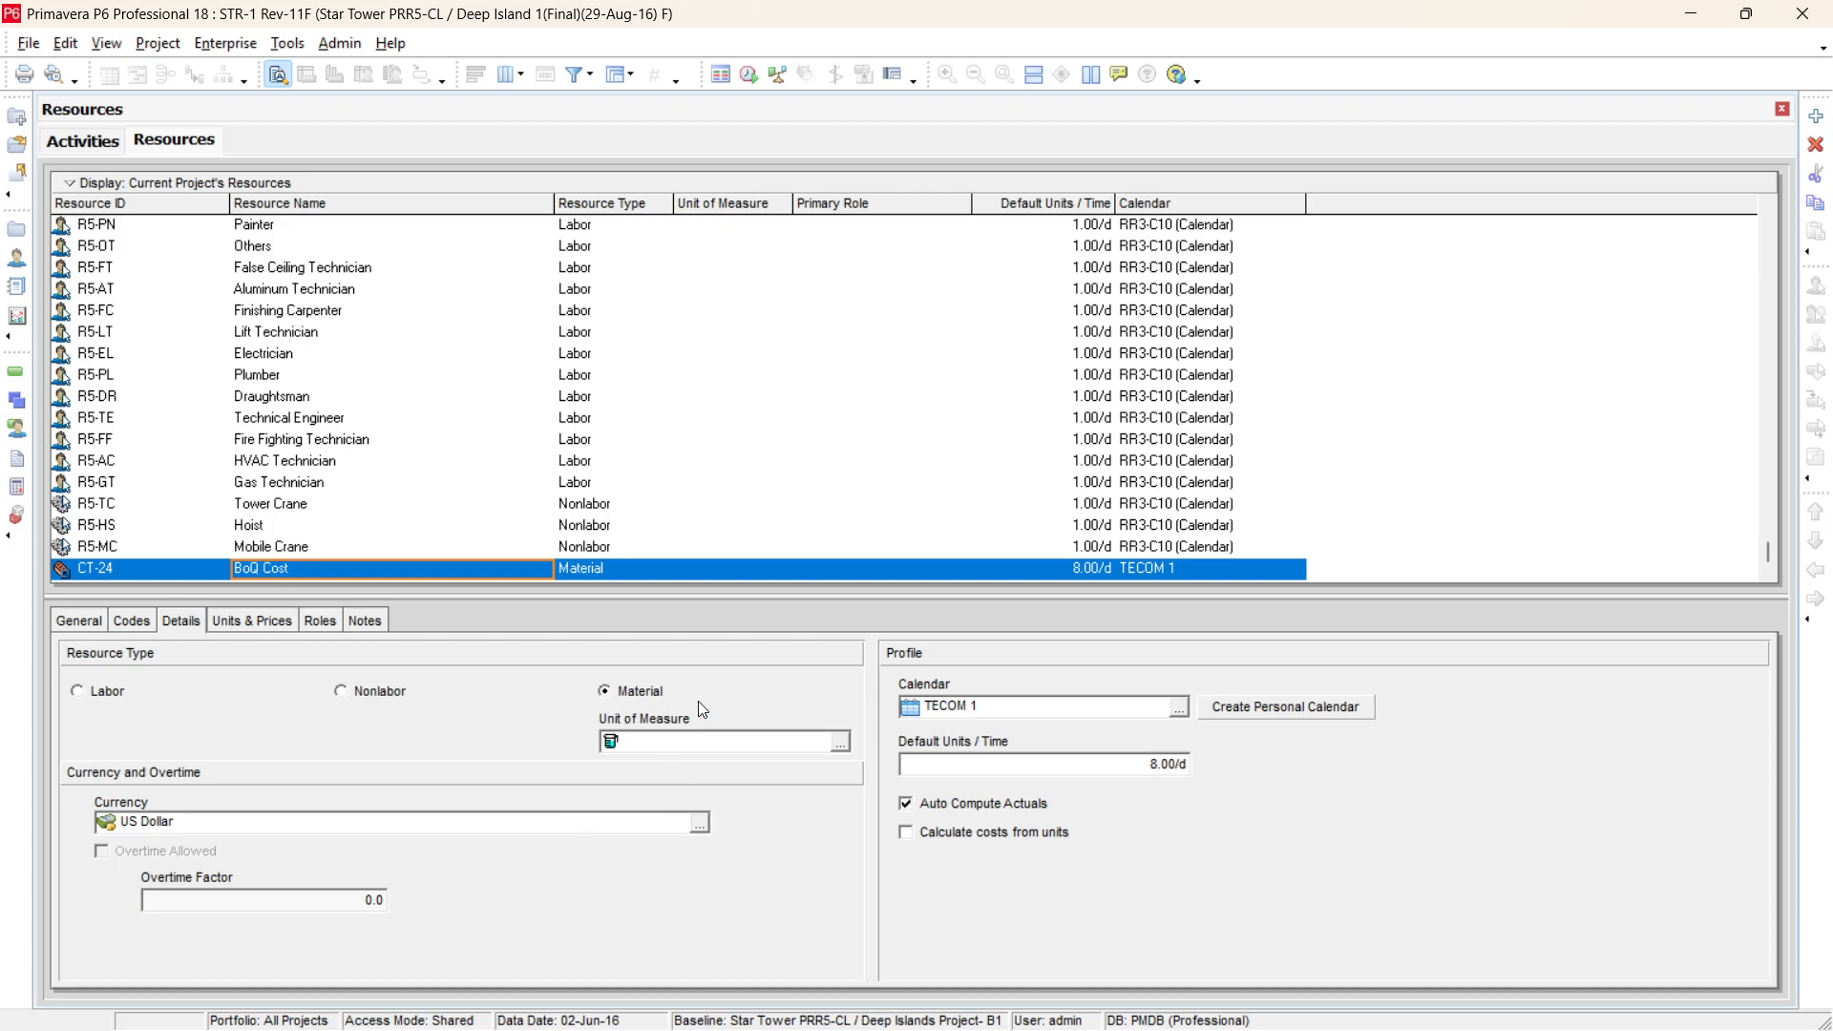
pyautogui.click(250, 622)
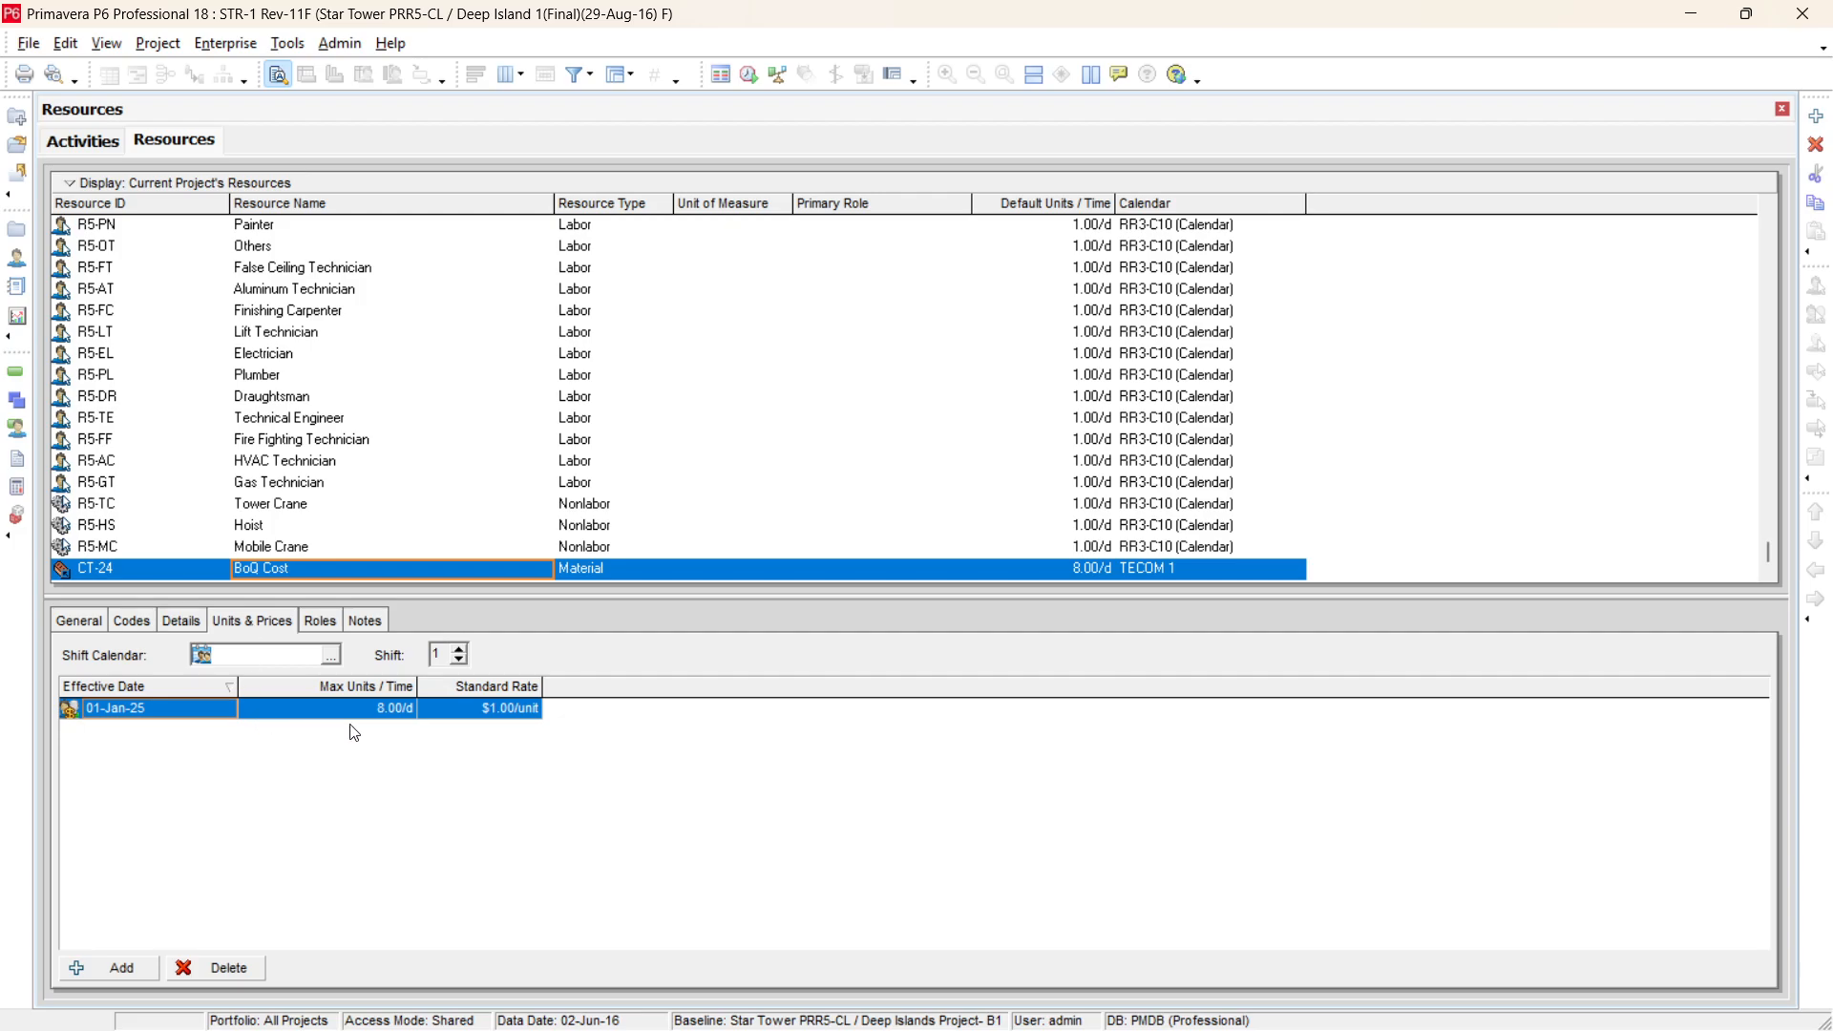
pyautogui.click(140, 632)
pyautogui.click(313, 620)
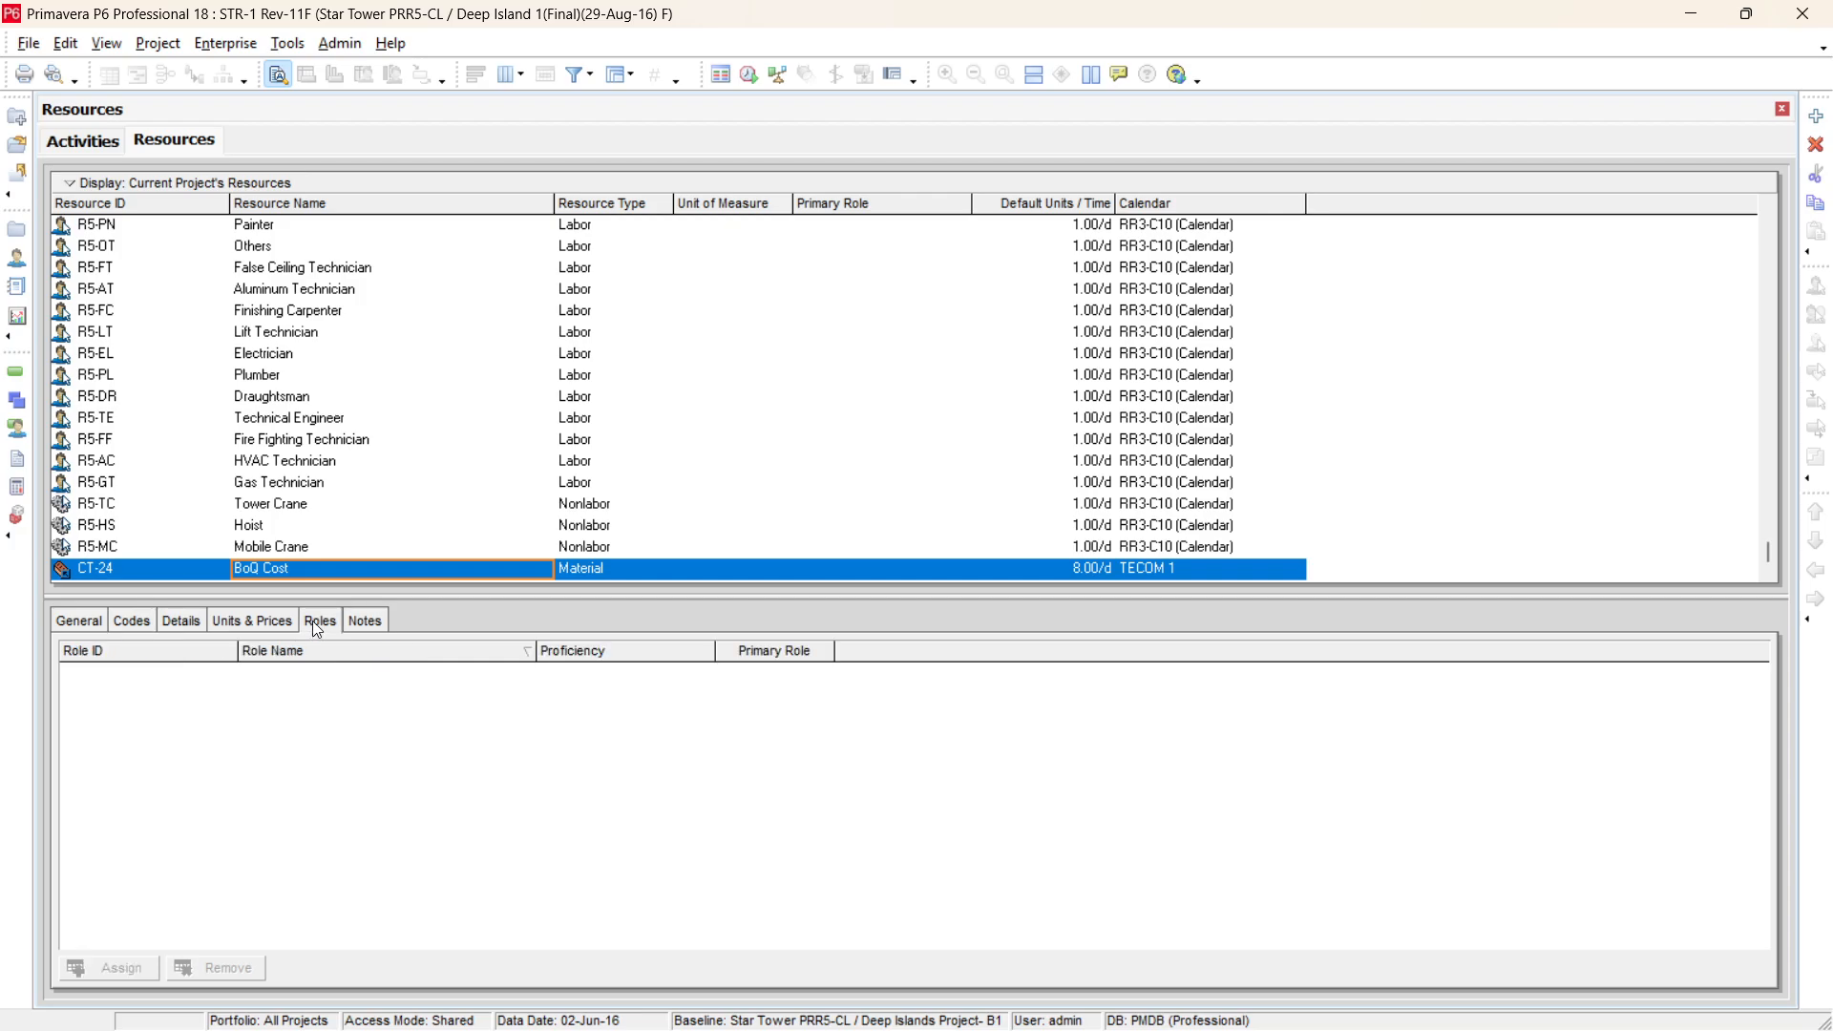
pyautogui.click(227, 625)
pyautogui.click(190, 626)
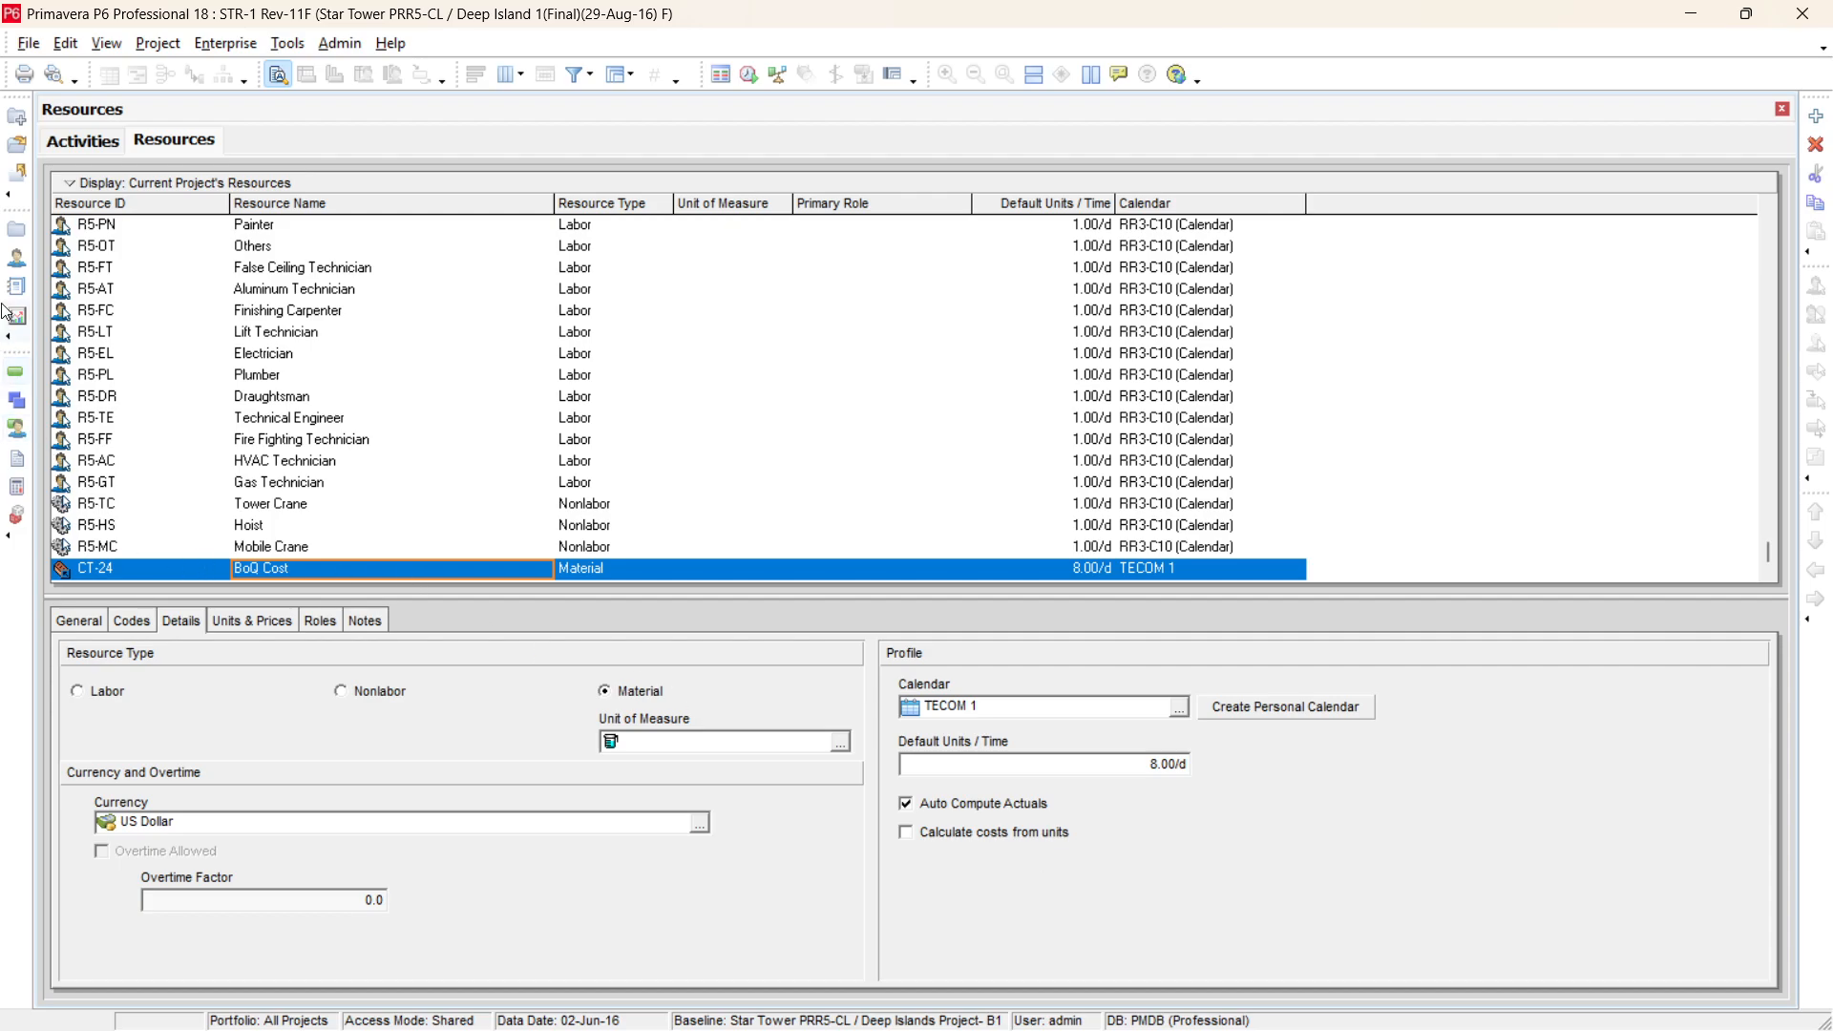
# Return to the activities and inspect the BoQ Cost resource assigned to KD-190 Mobilization works, leaving the assignment as it is
pyautogui.click(13, 376)
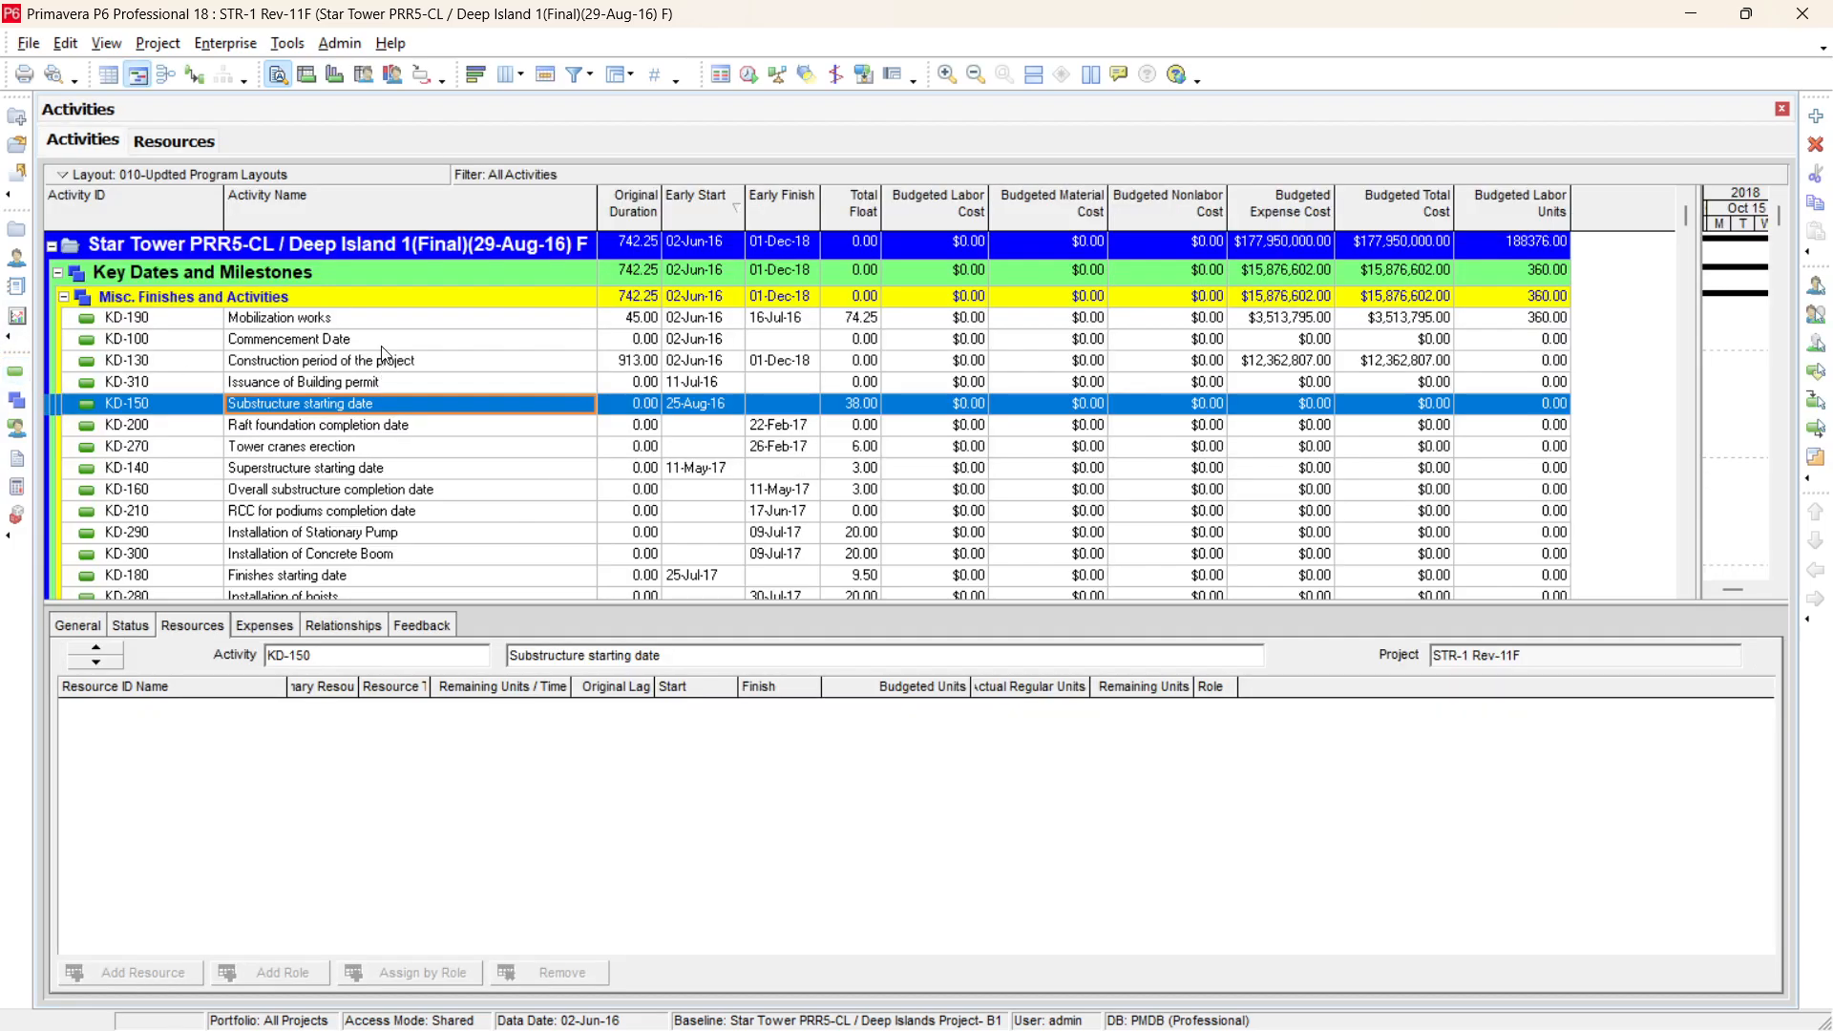
pyautogui.click(386, 323)
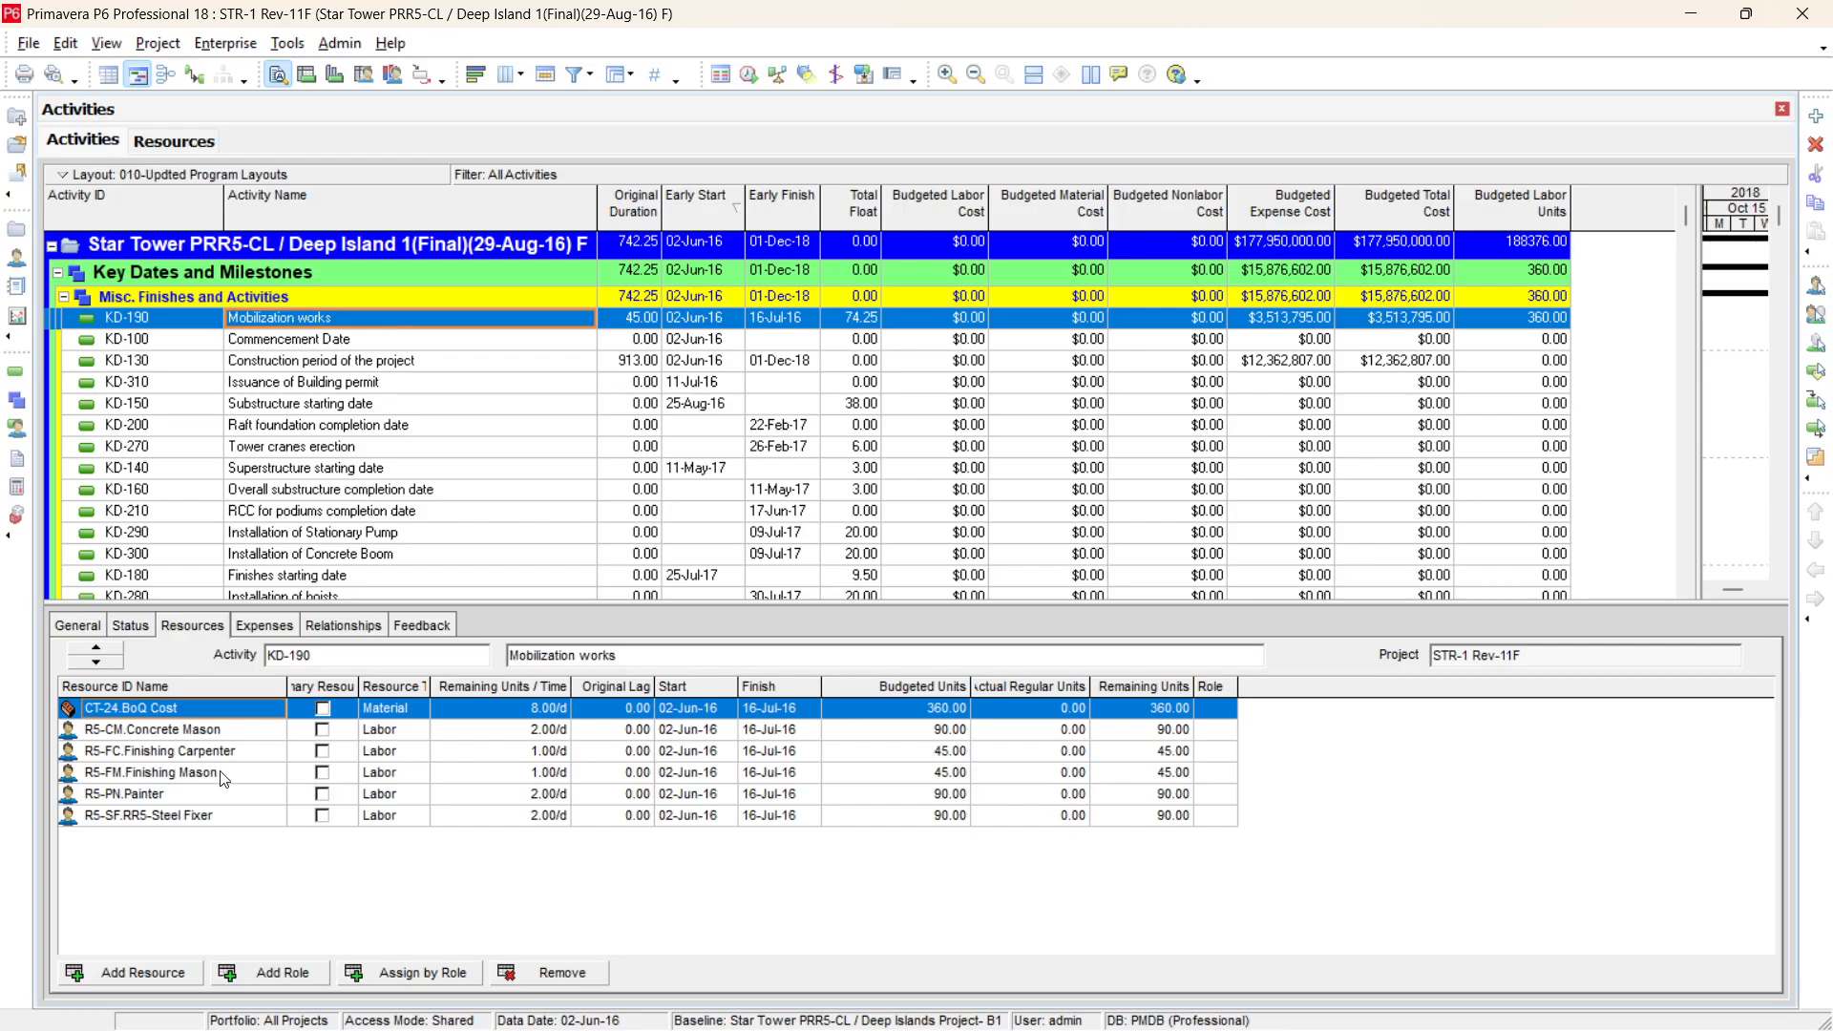
pyautogui.doubleClick(181, 716)
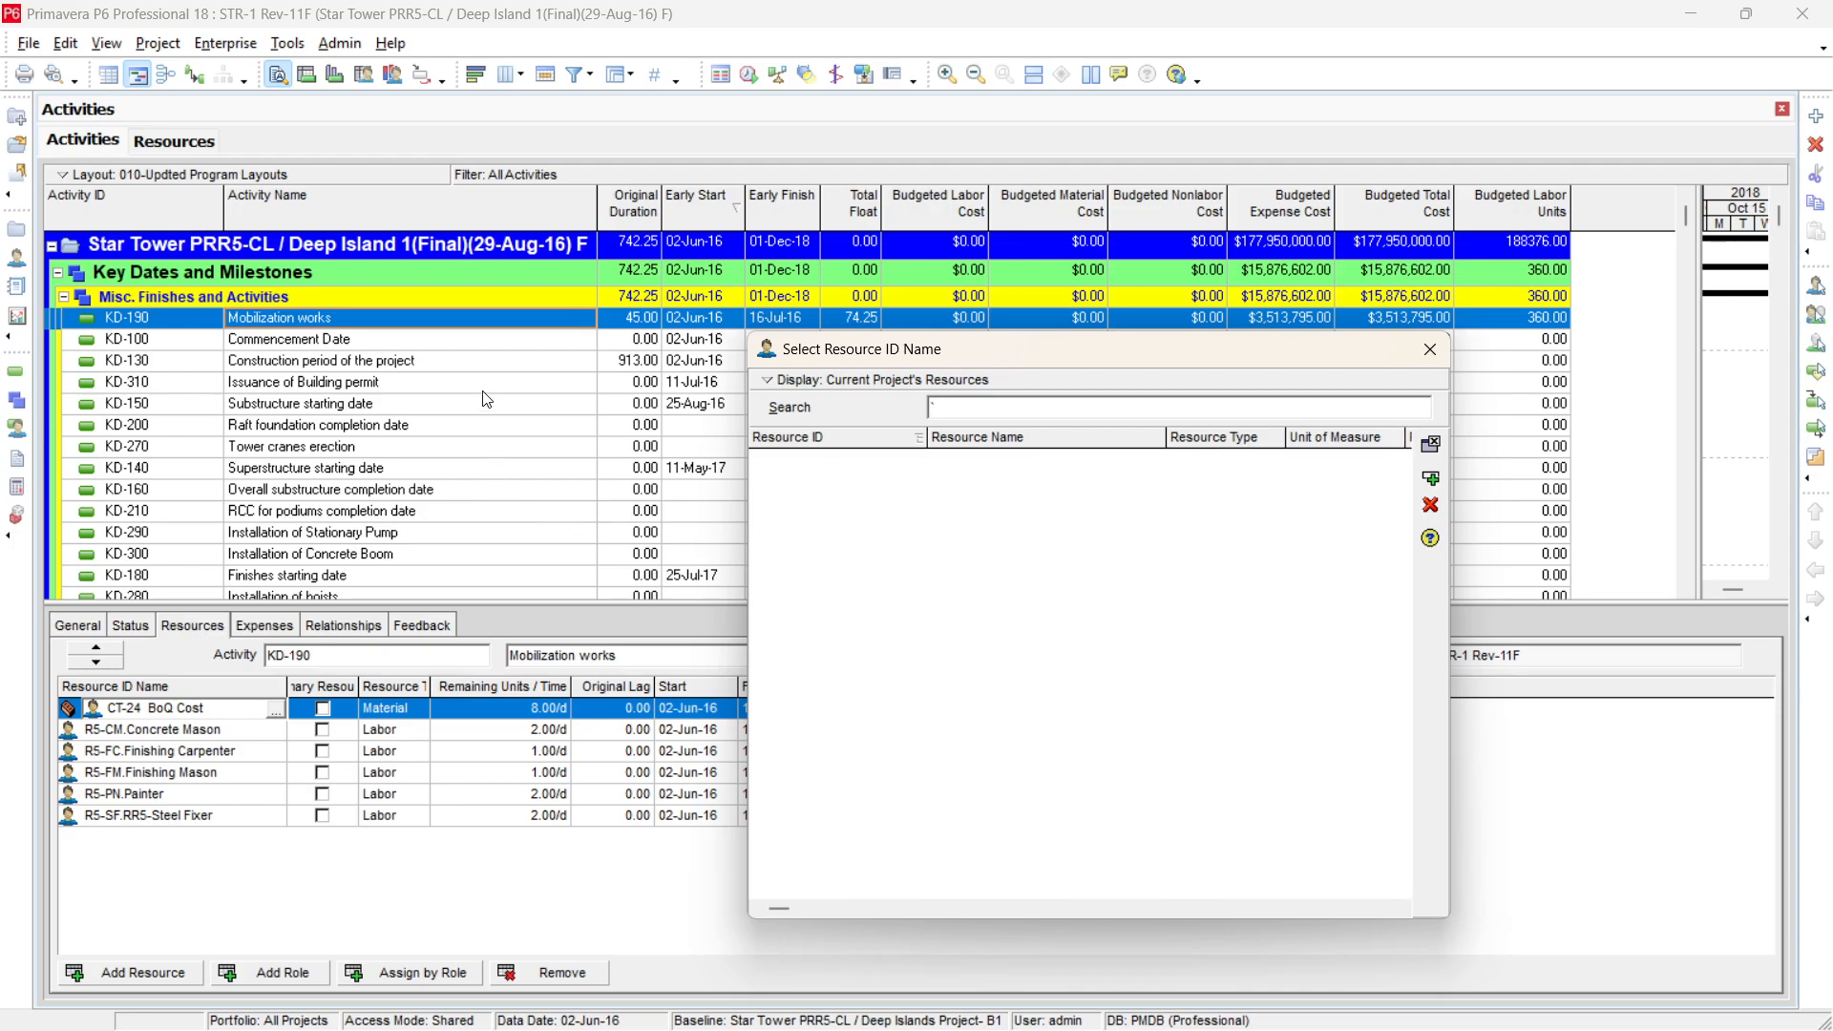
pyautogui.press('Escape')
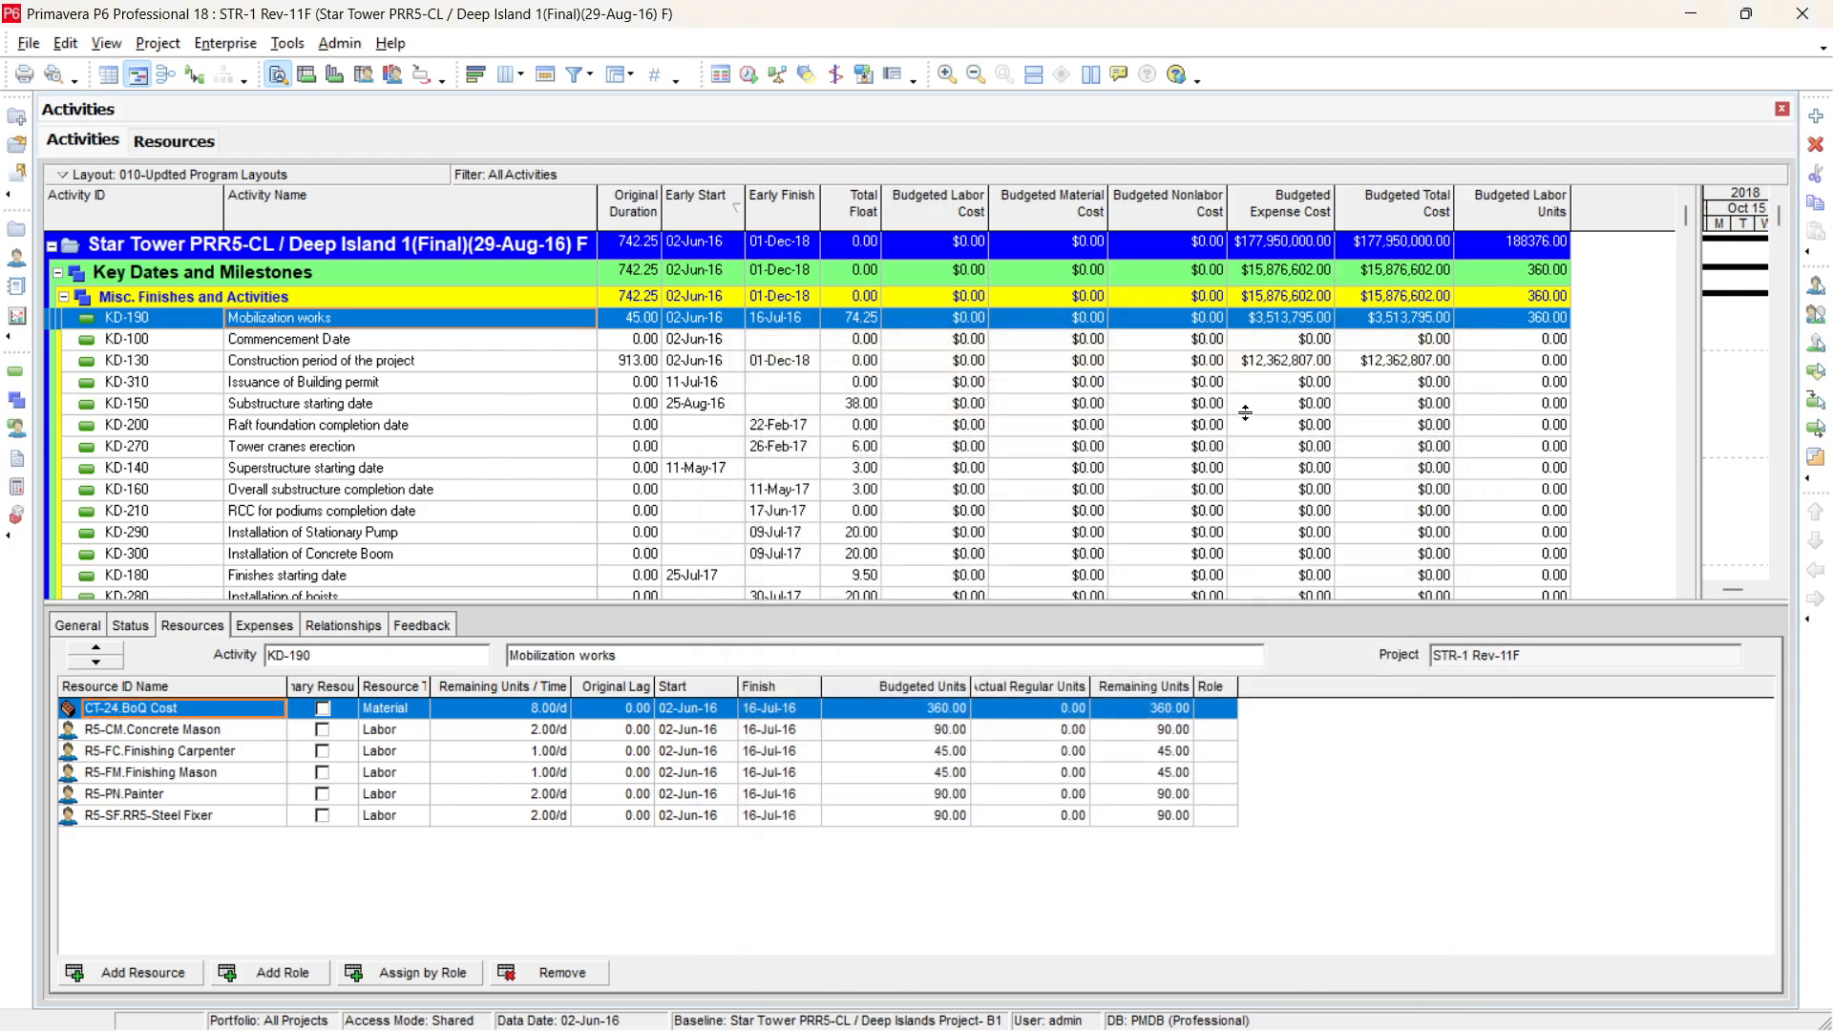
# Check the expenses and resources of KD-310 Issuance of Building permit, and recheck the resources of KD-190
pyautogui.click(412, 386)
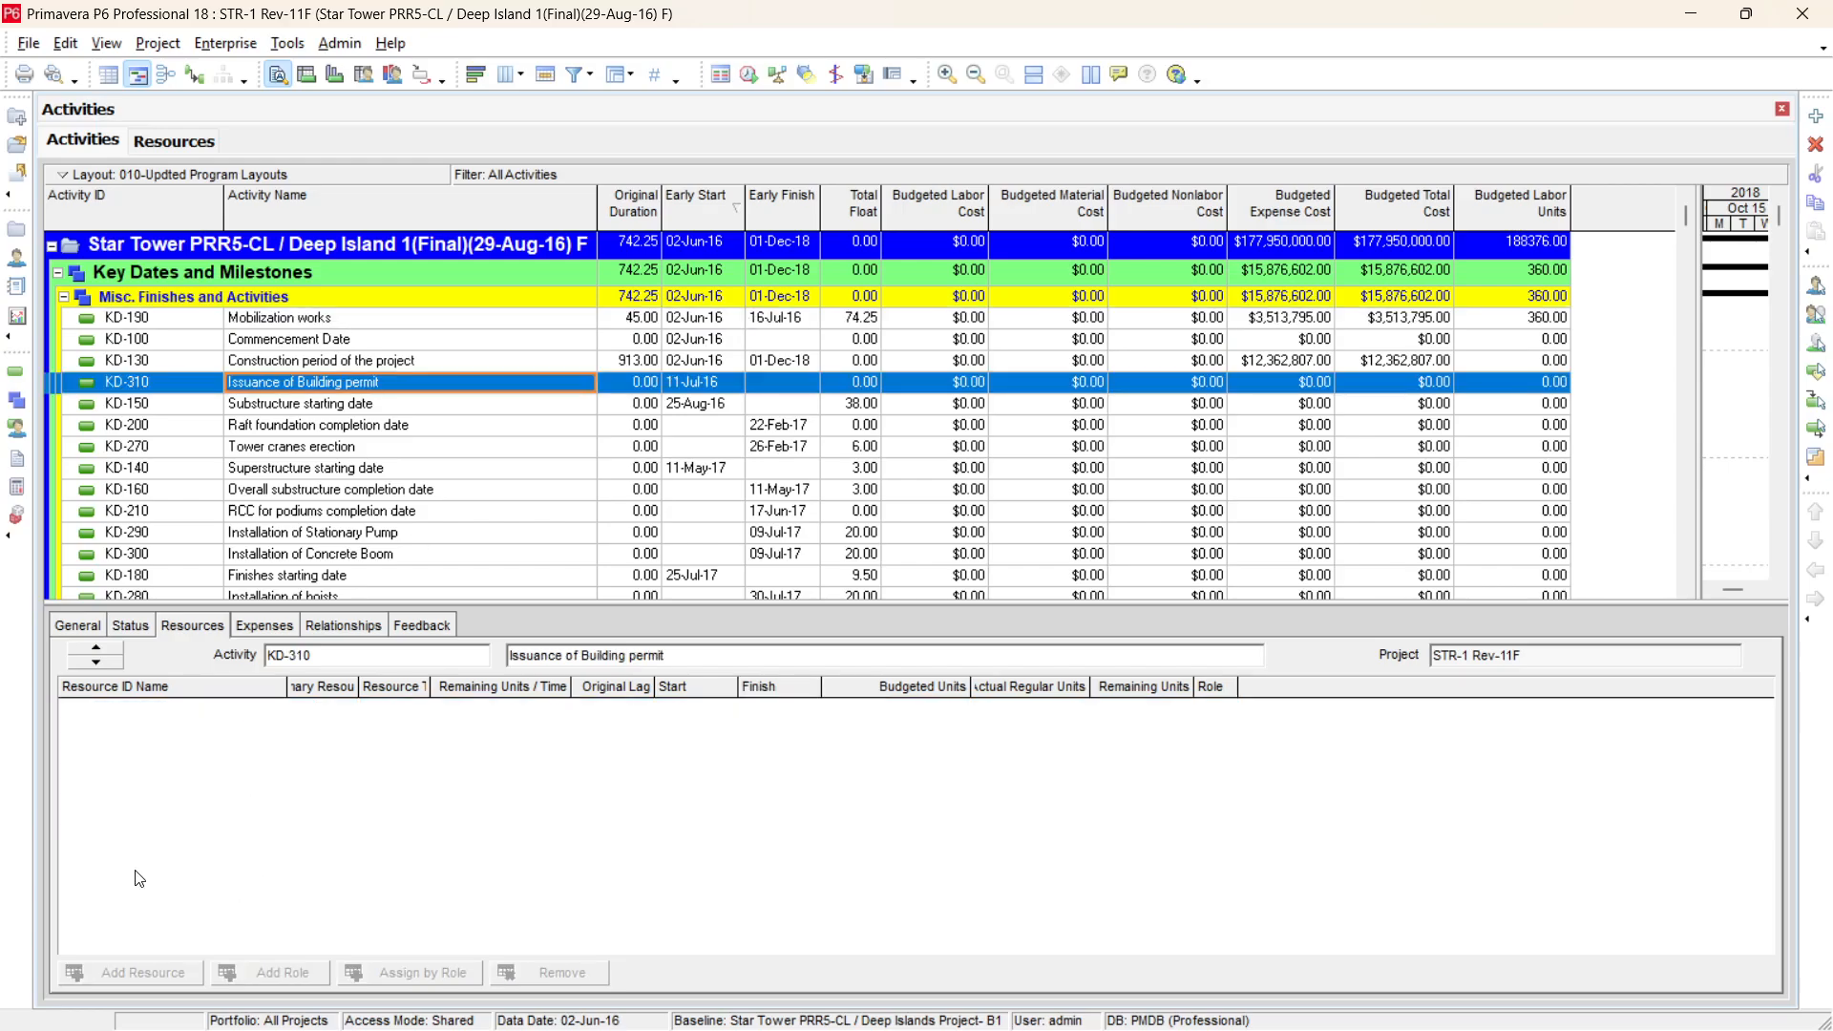
pyautogui.click(265, 626)
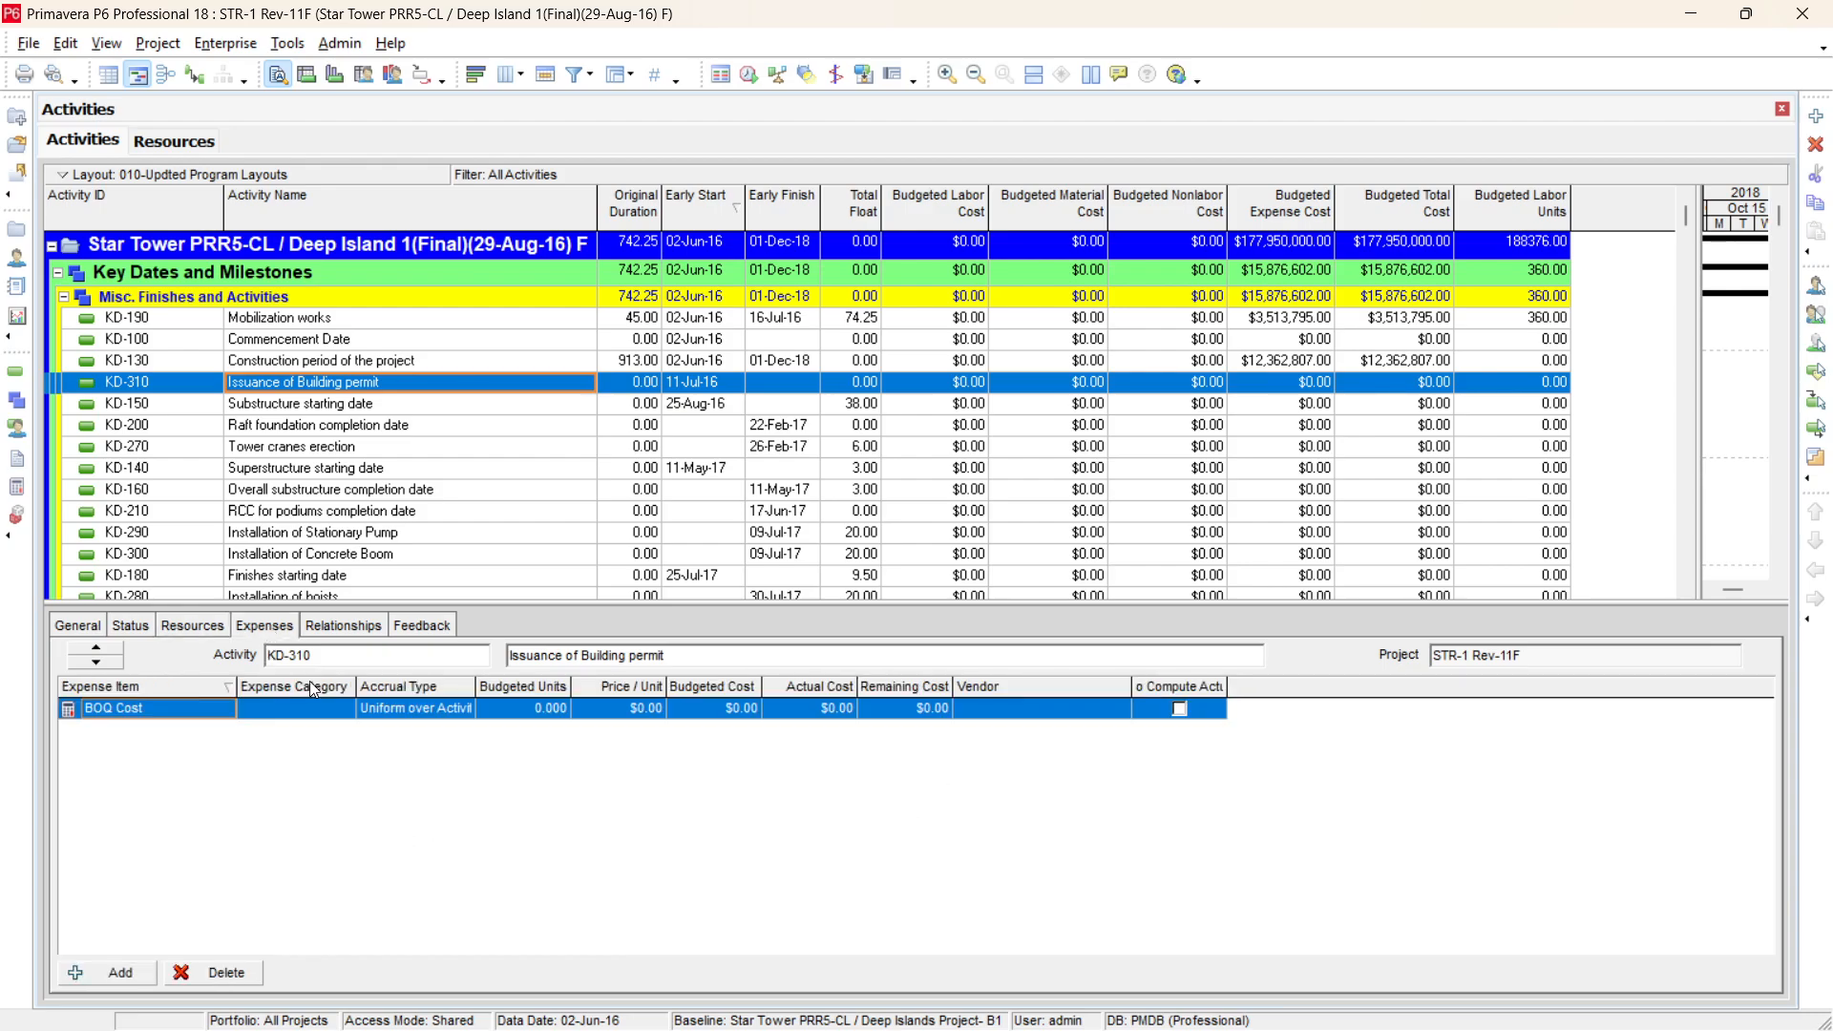
pyautogui.click(184, 637)
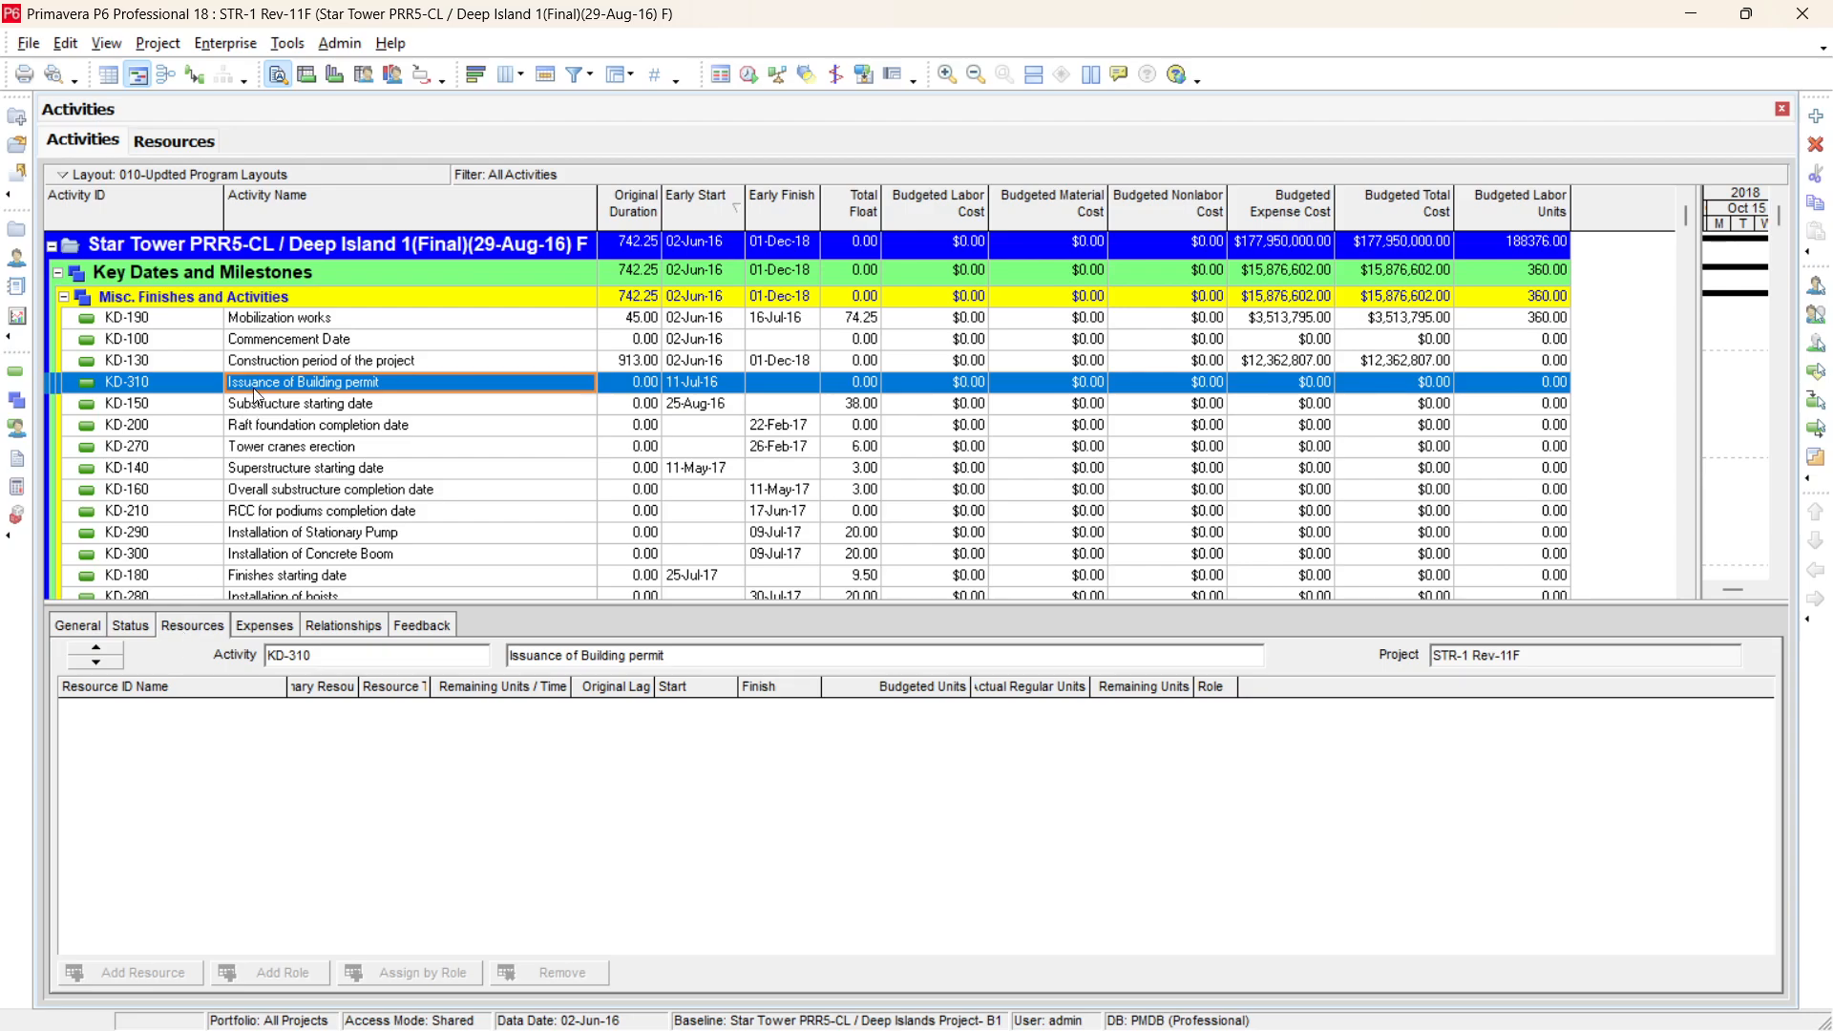
pyautogui.click(284, 319)
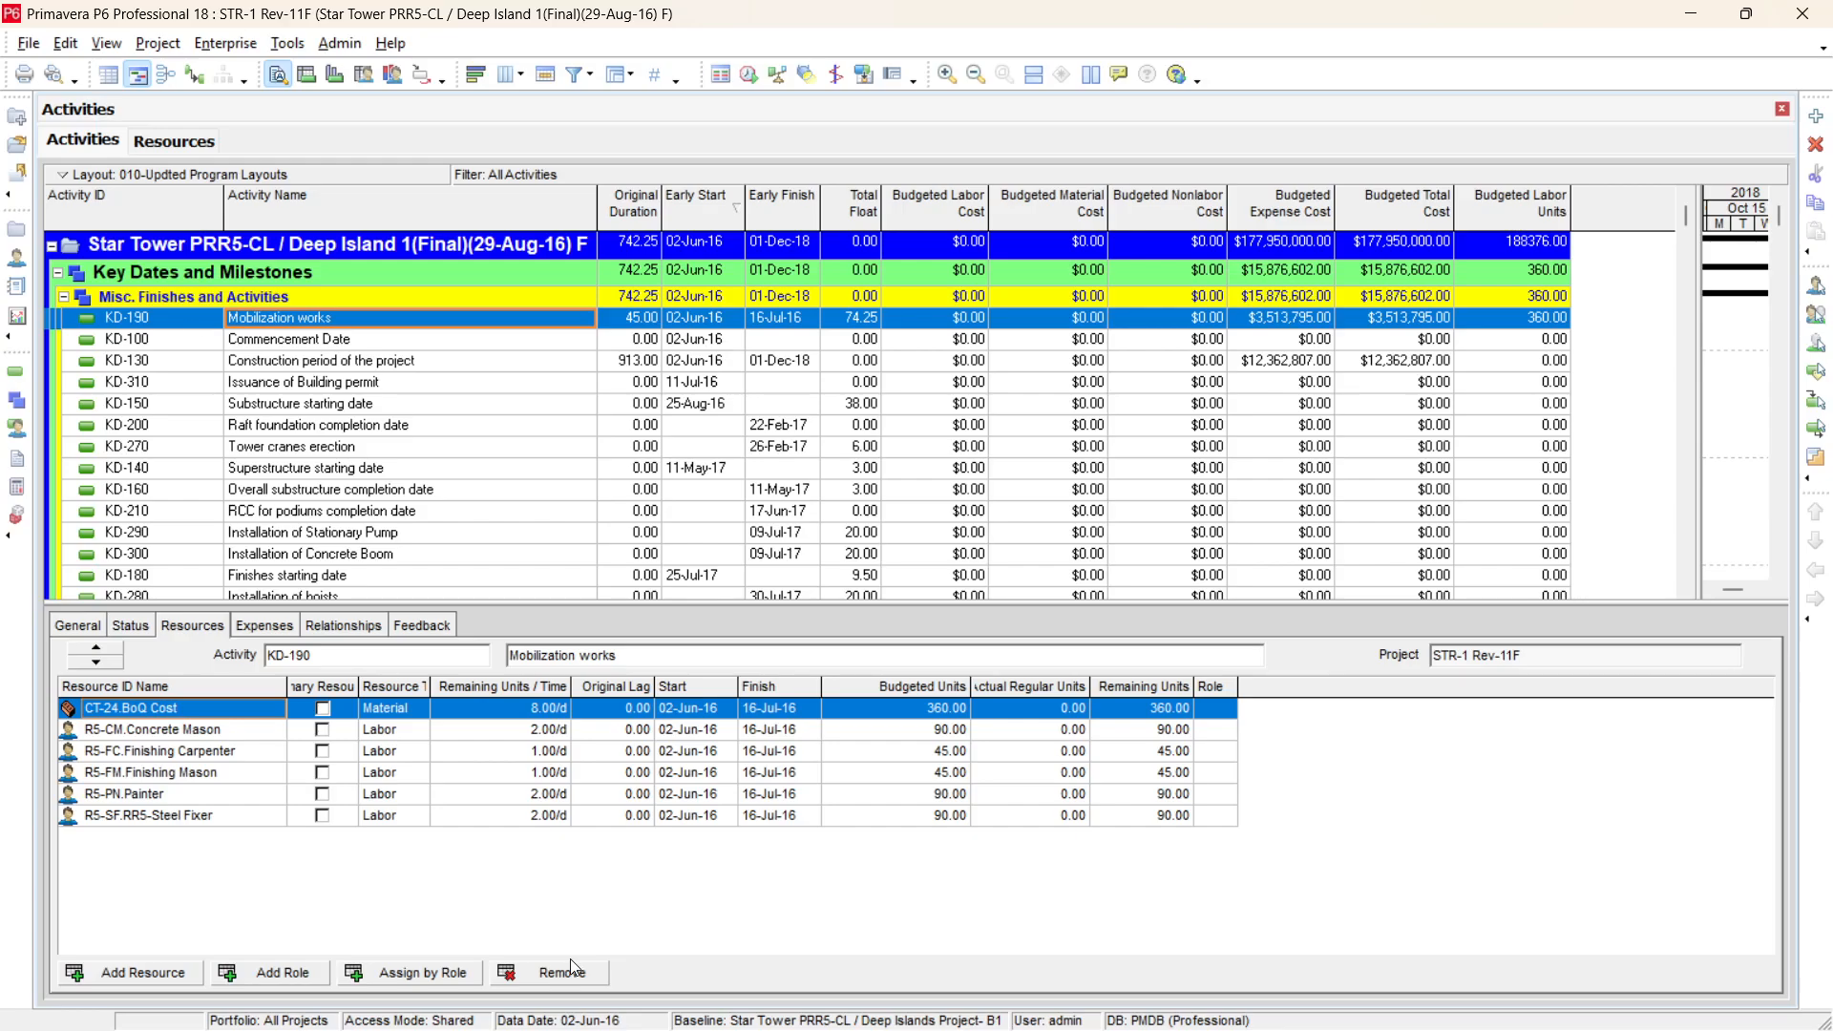
# Switch back to the STR-1 Rev-11F workbook in Excel on the TASKRSRC sheet
pyautogui.moveTo(874, 1029)
pyautogui.click(1288, 1003)
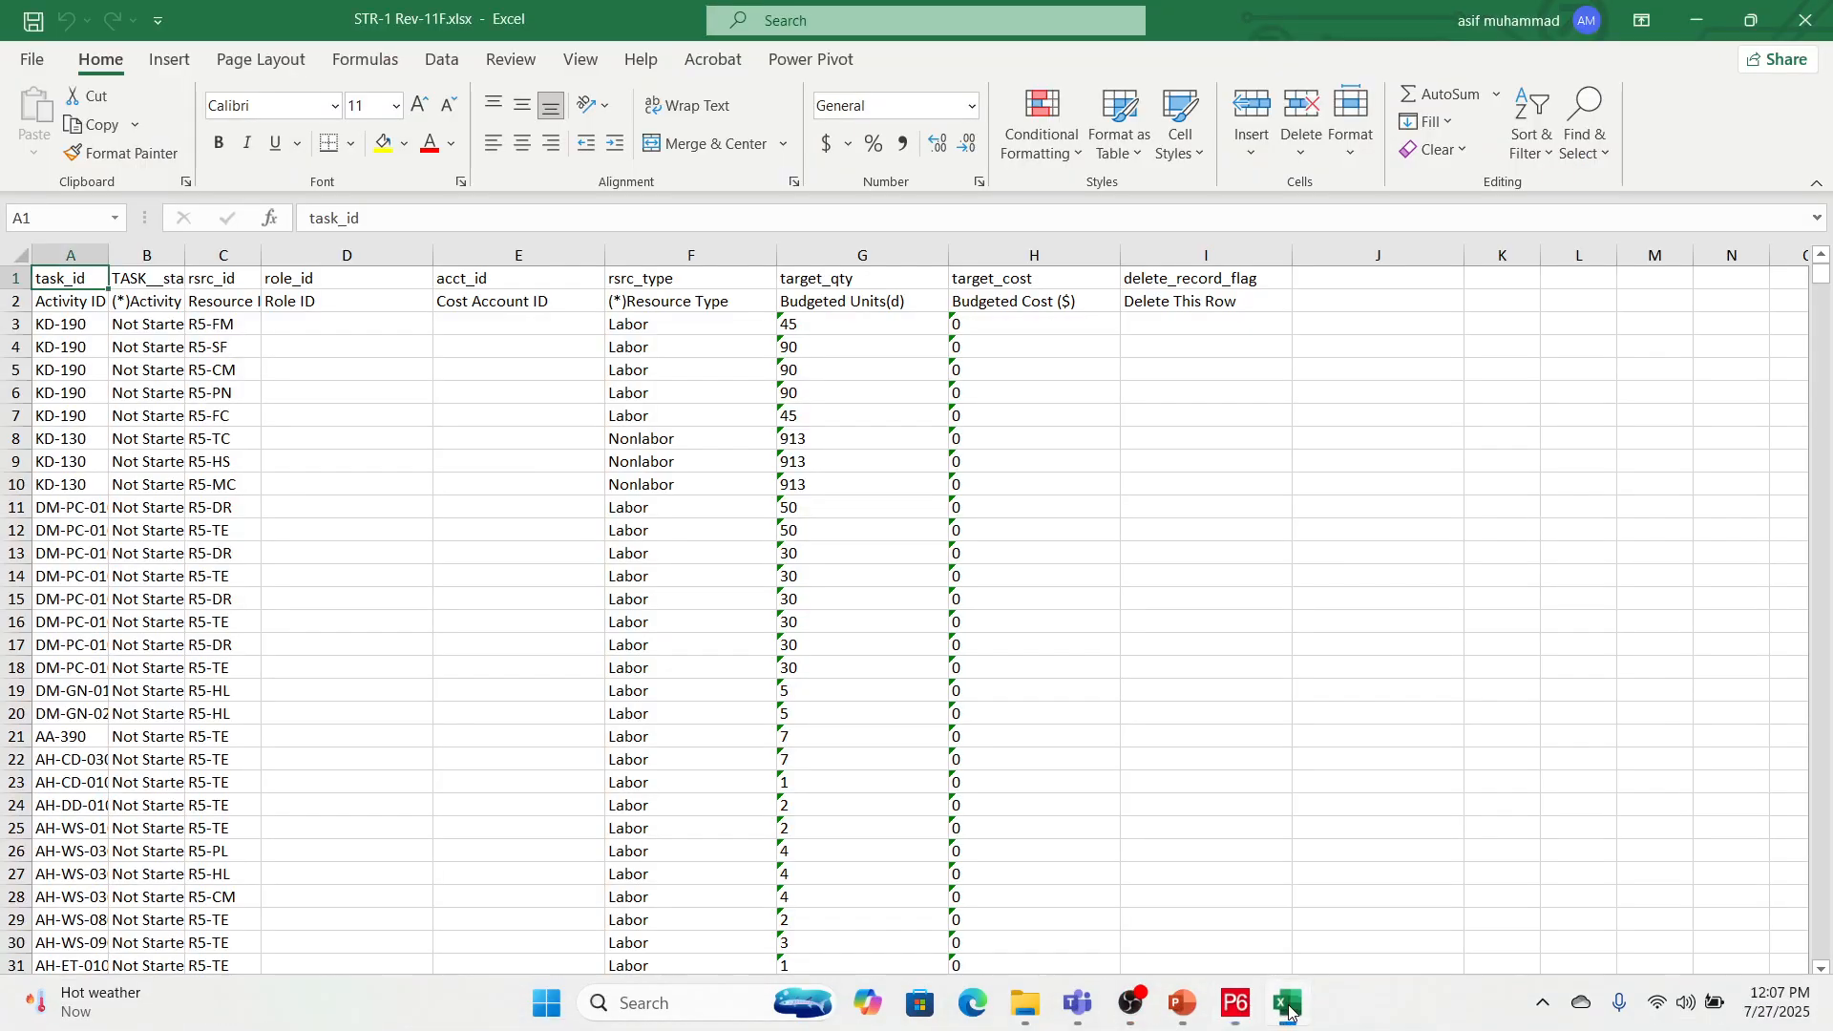
pyautogui.click(619, 922)
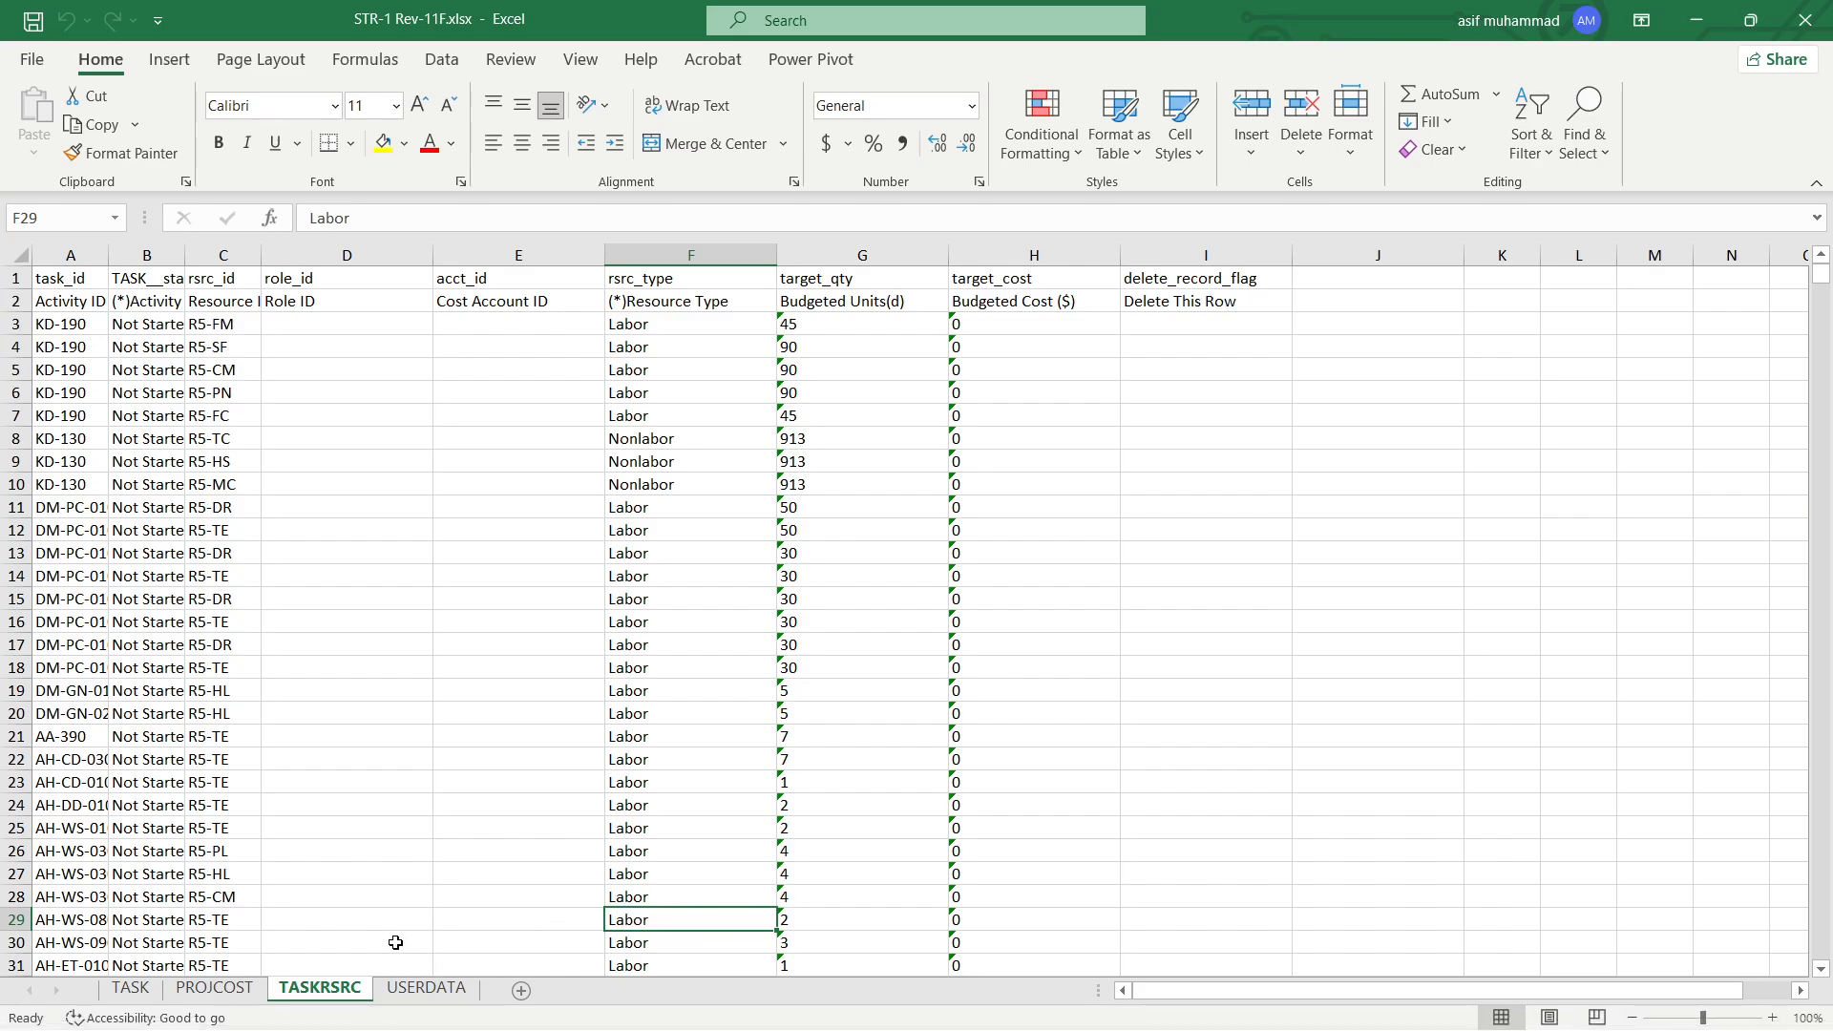
pyautogui.click(16, 300)
pyautogui.click(1532, 123)
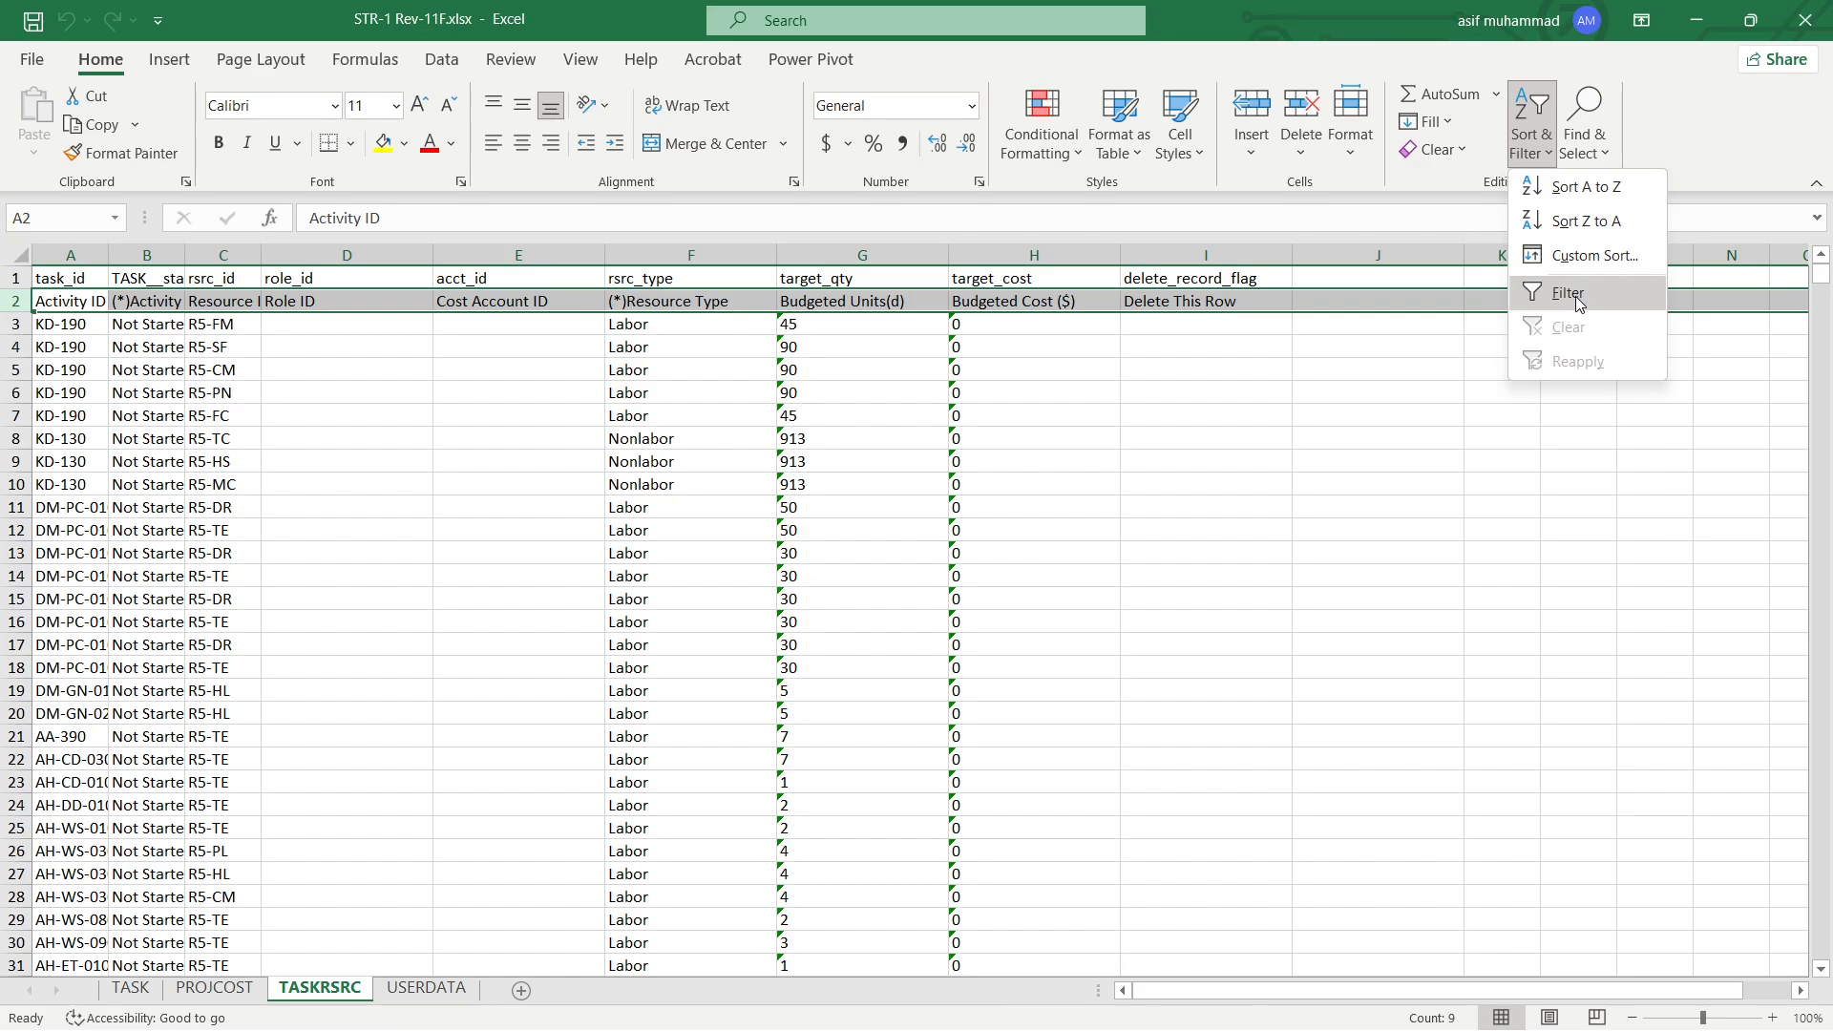
pyautogui.click(1352, 512)
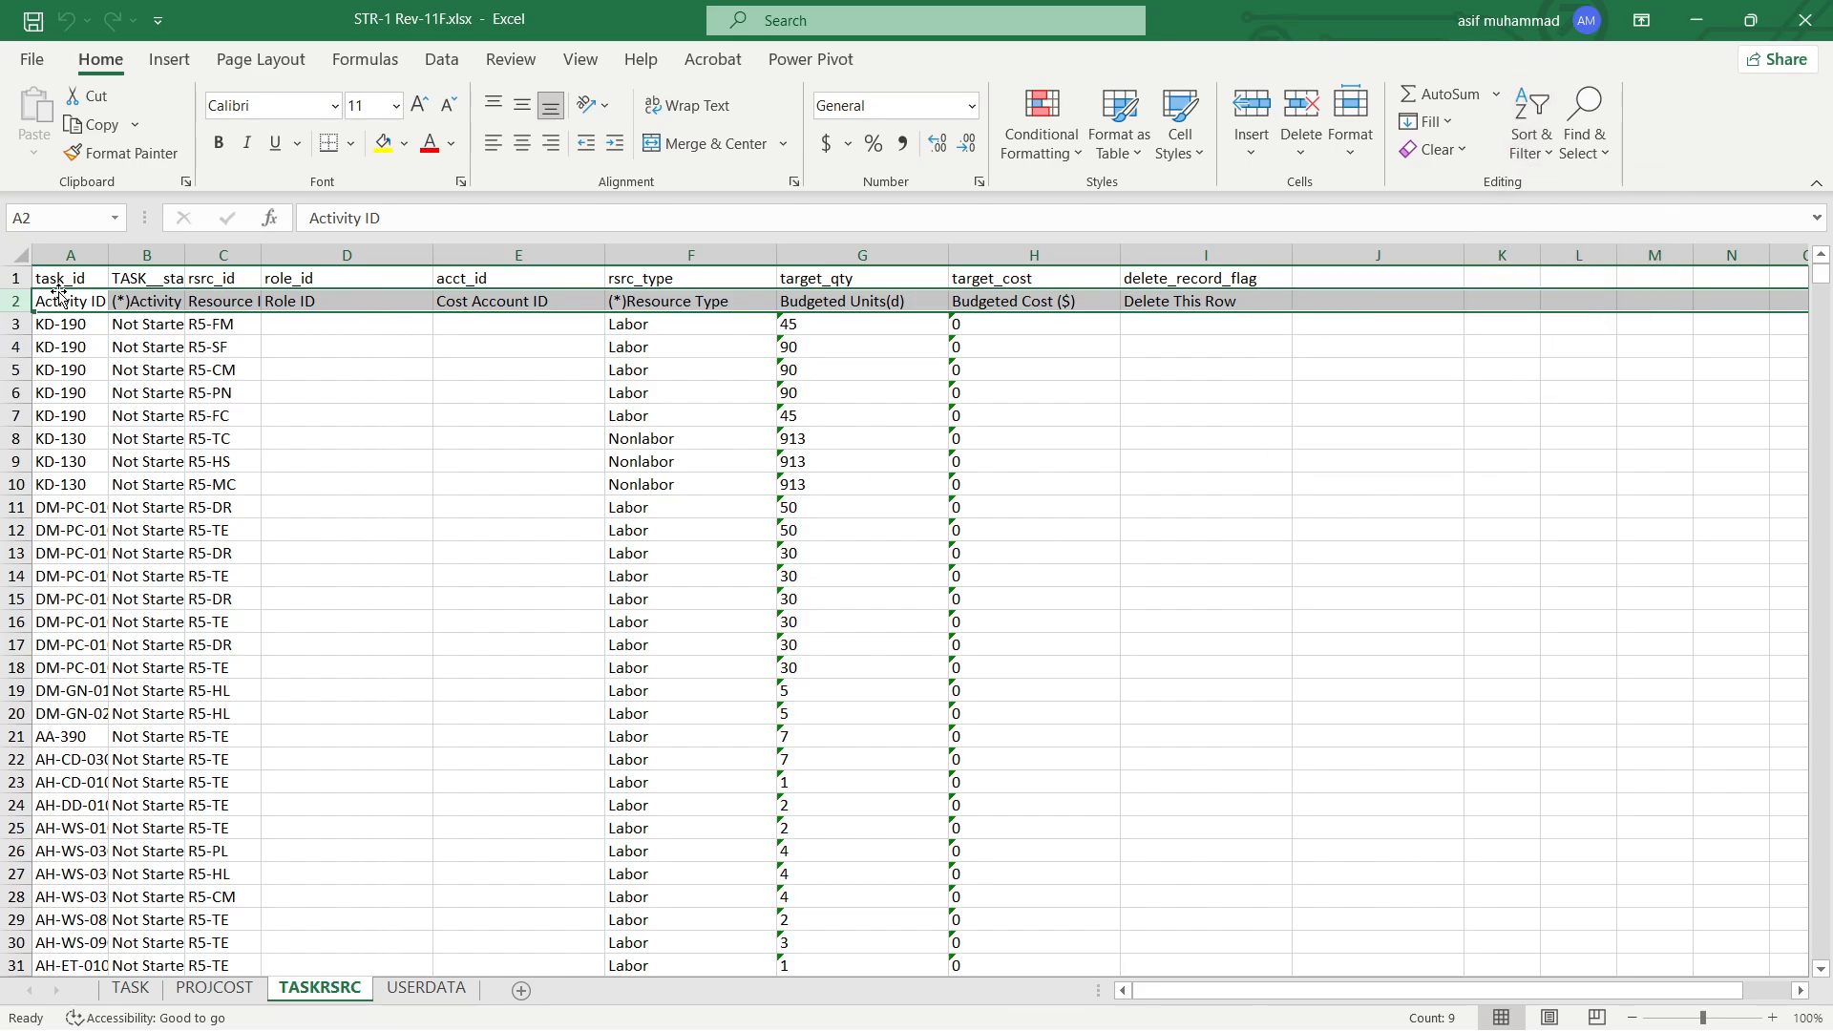
pyautogui.click(17, 278)
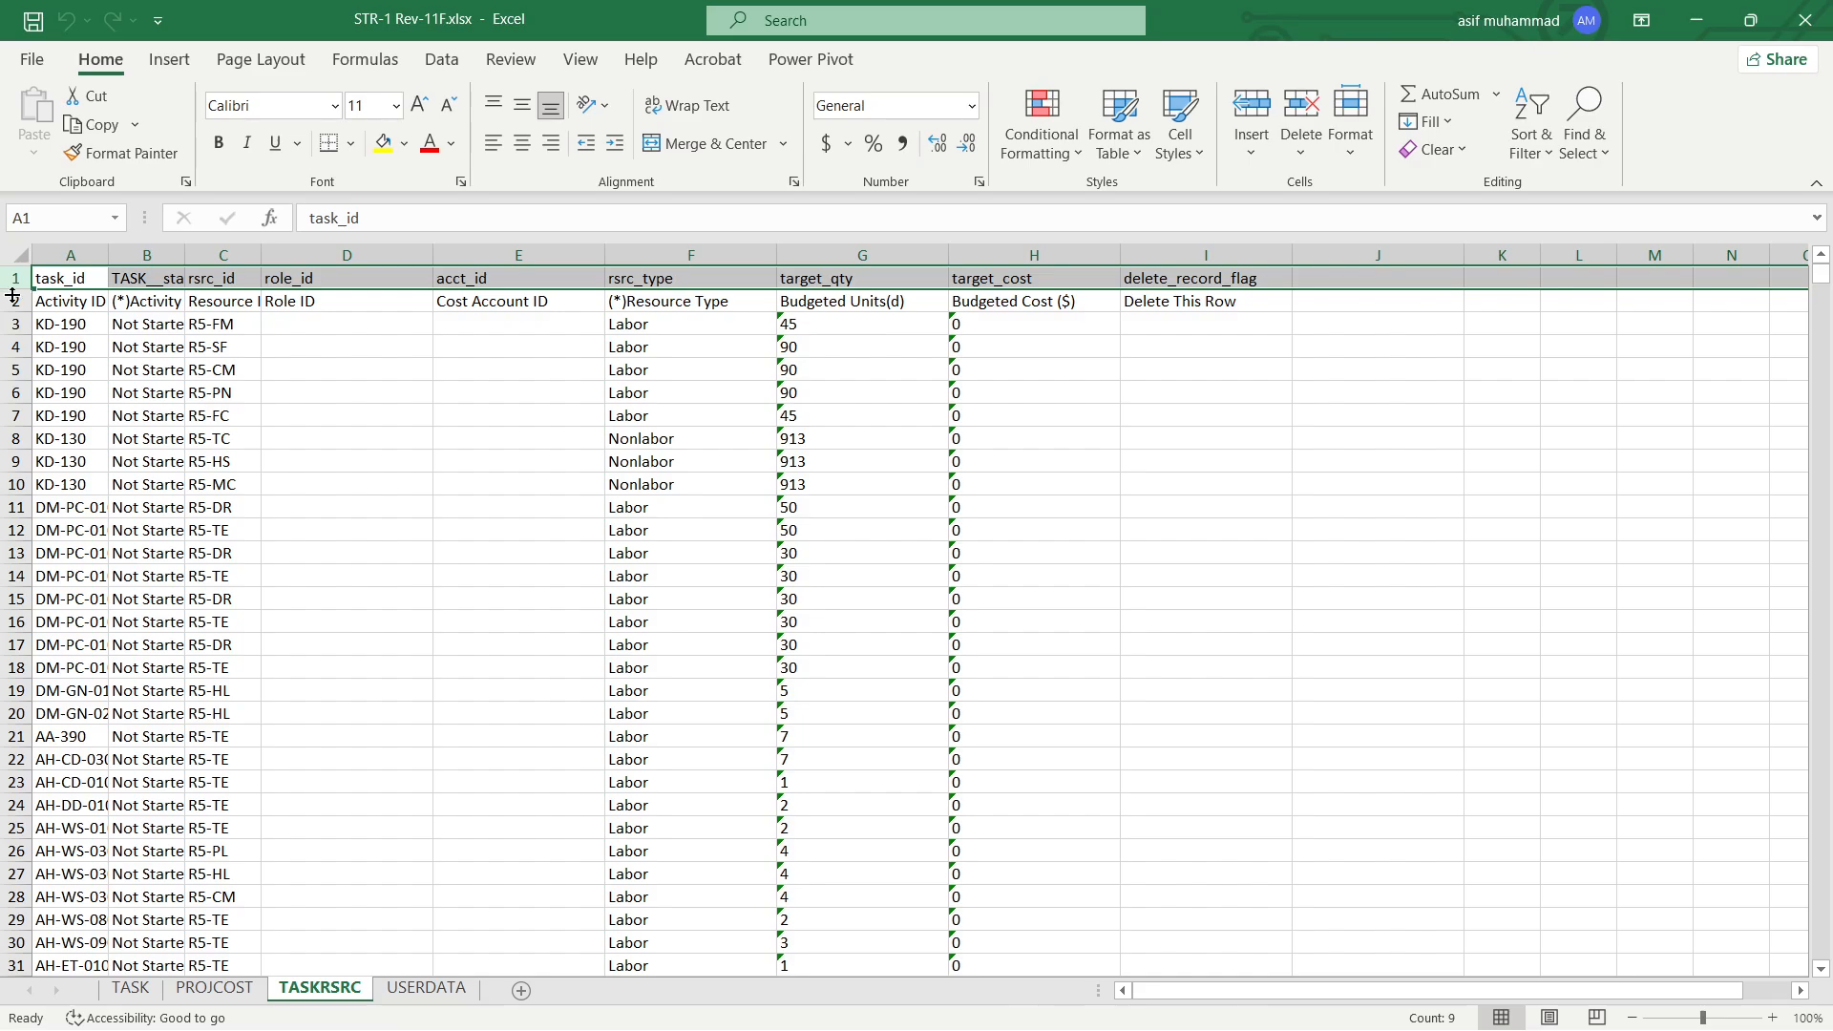
# Add filters to the header captions in row 2 of the TASKRSRC sheet
pyautogui.click(13, 300)
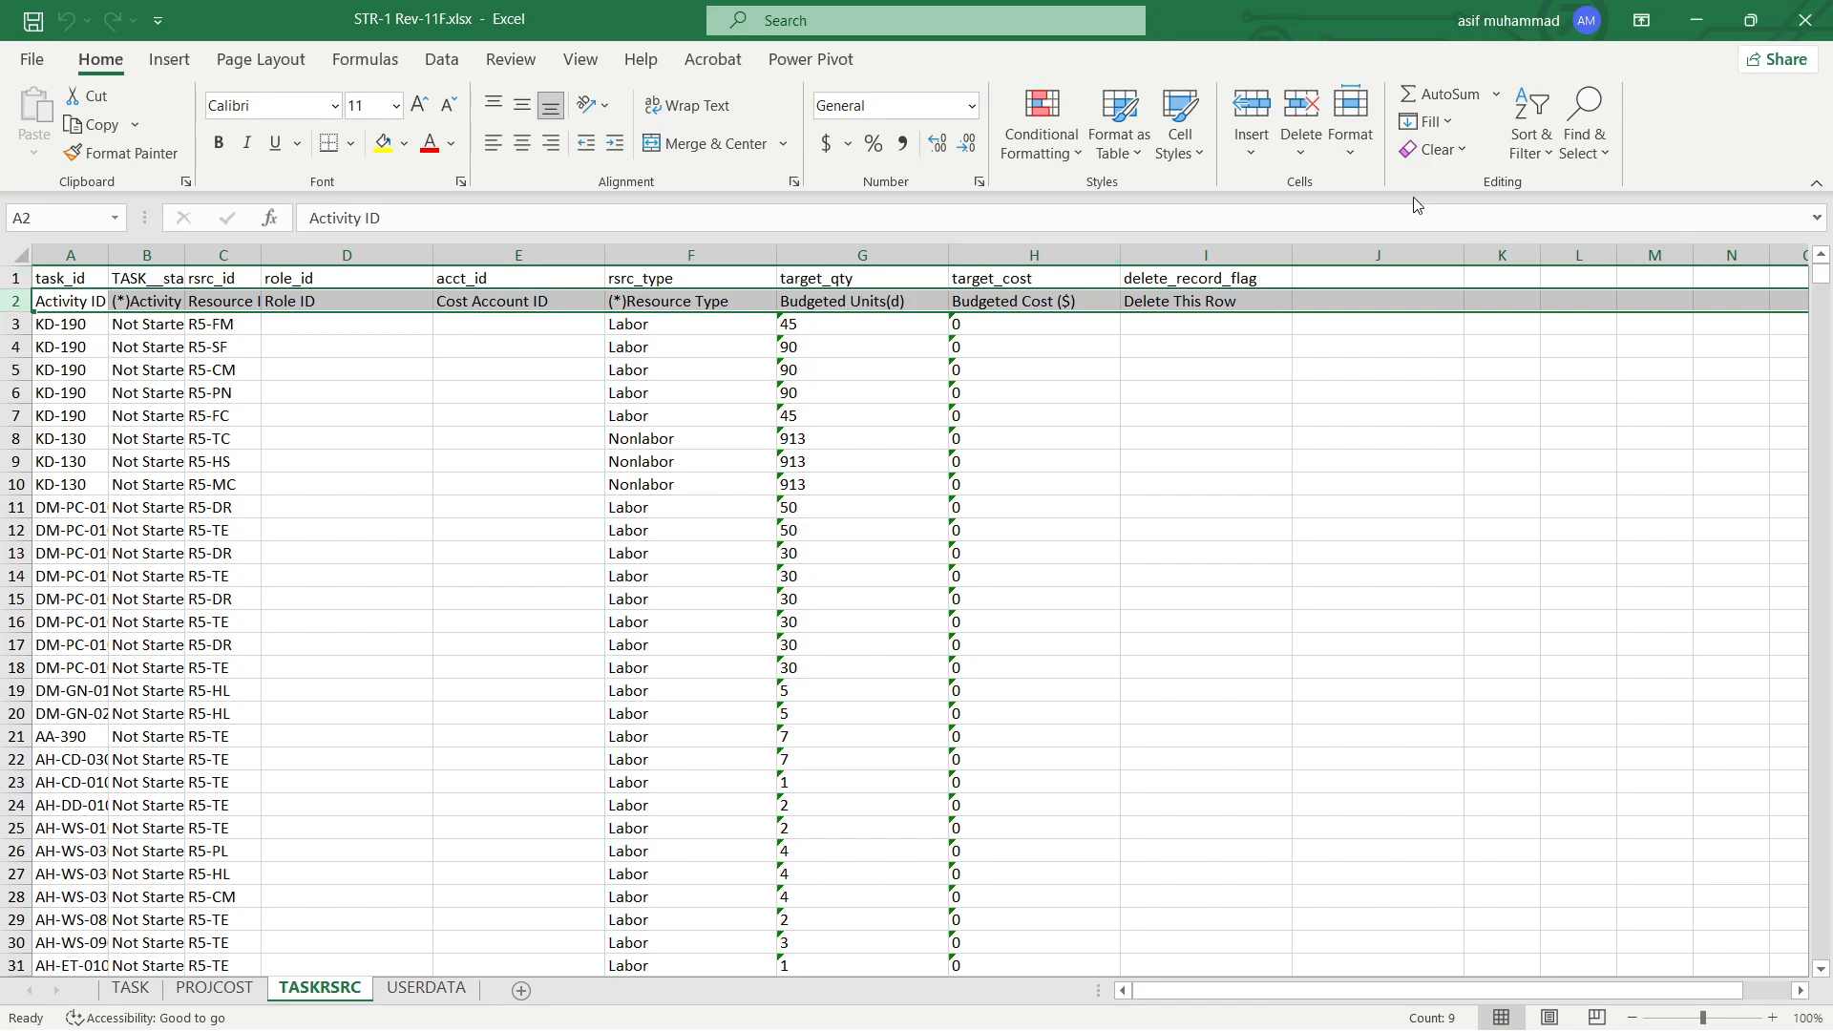
pyautogui.click(1540, 133)
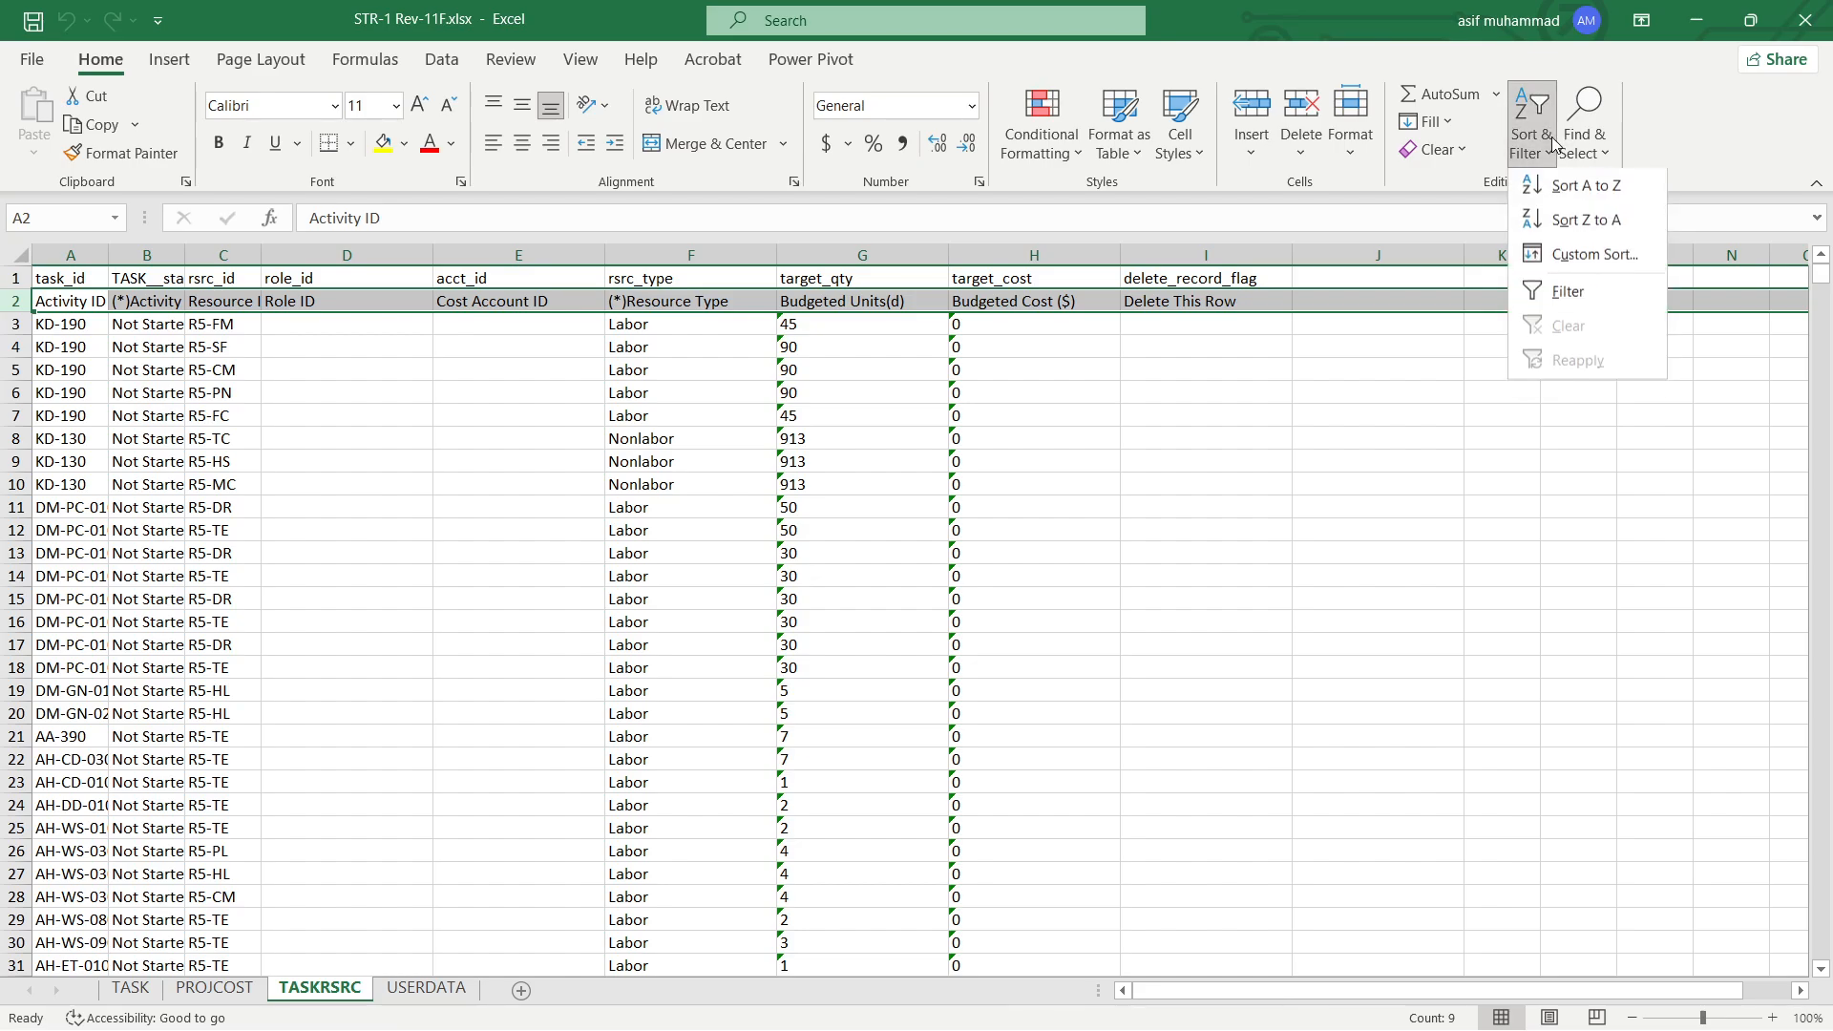
pyautogui.click(1574, 299)
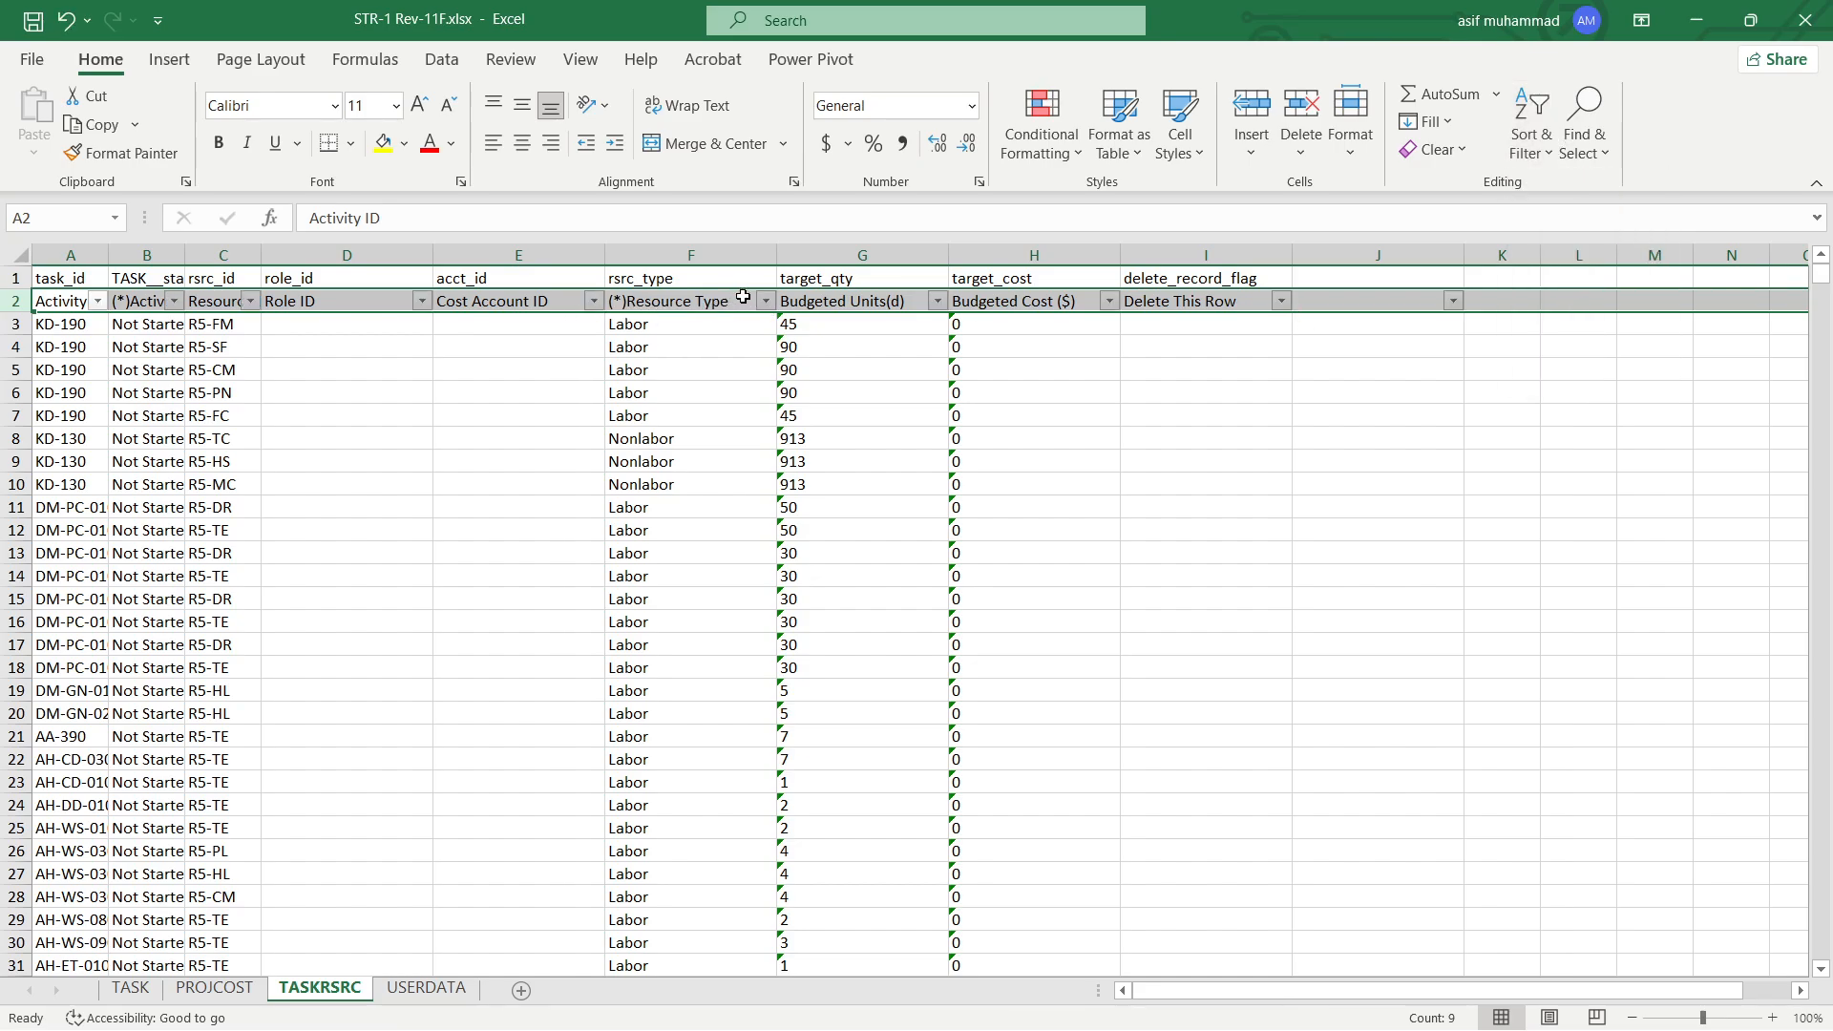
# Filter the Resource Type column to show only Material assignments
pyautogui.click(766, 302)
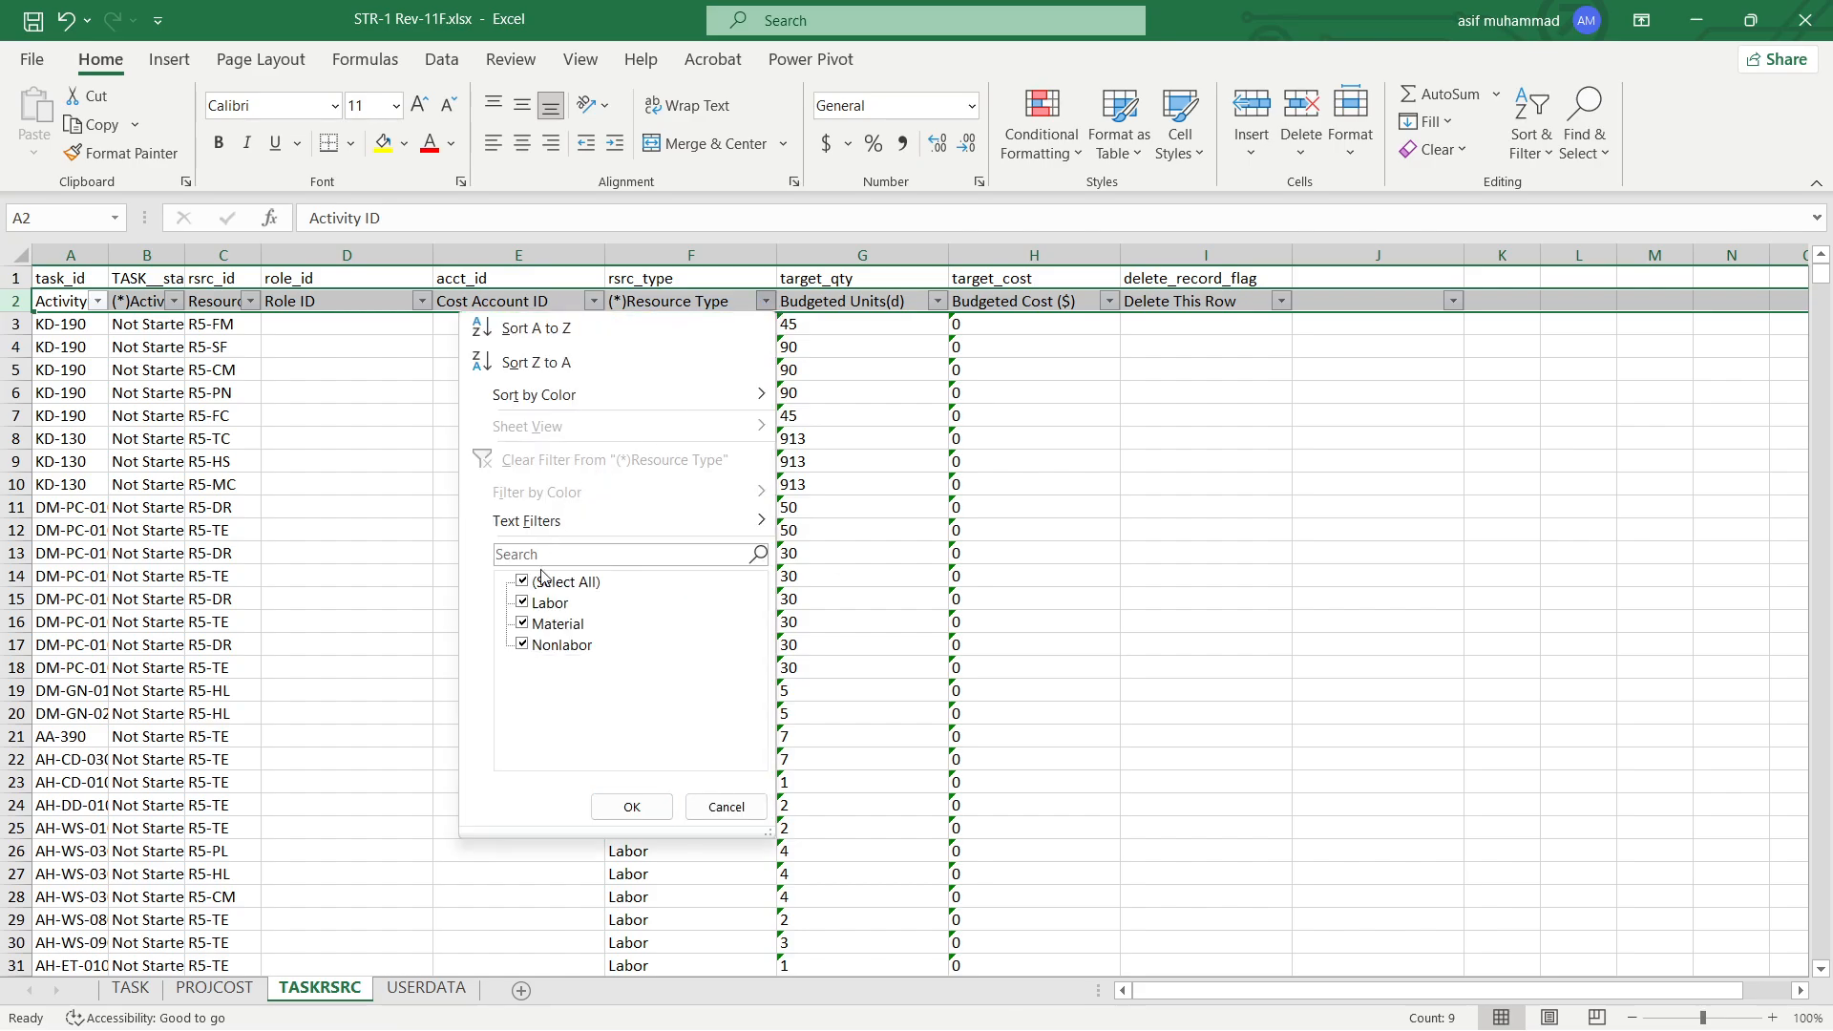
pyautogui.click(542, 580)
pyautogui.click(560, 625)
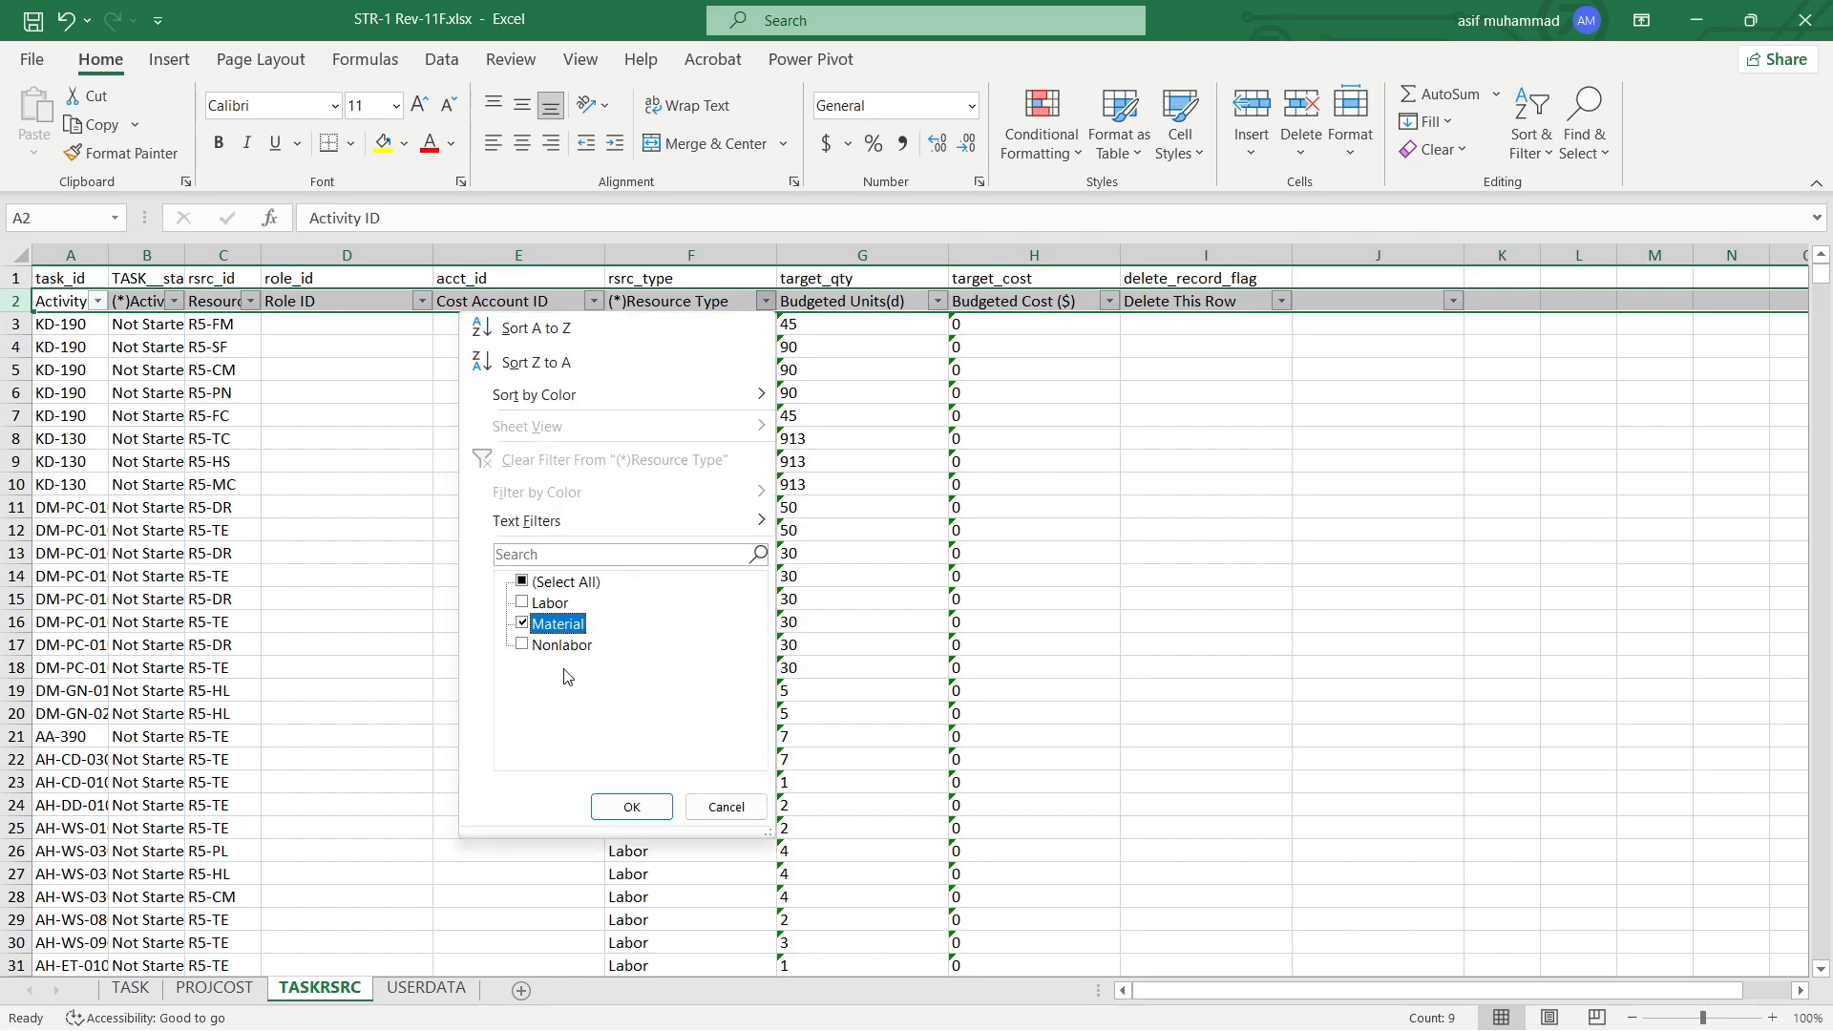
pyautogui.click(629, 807)
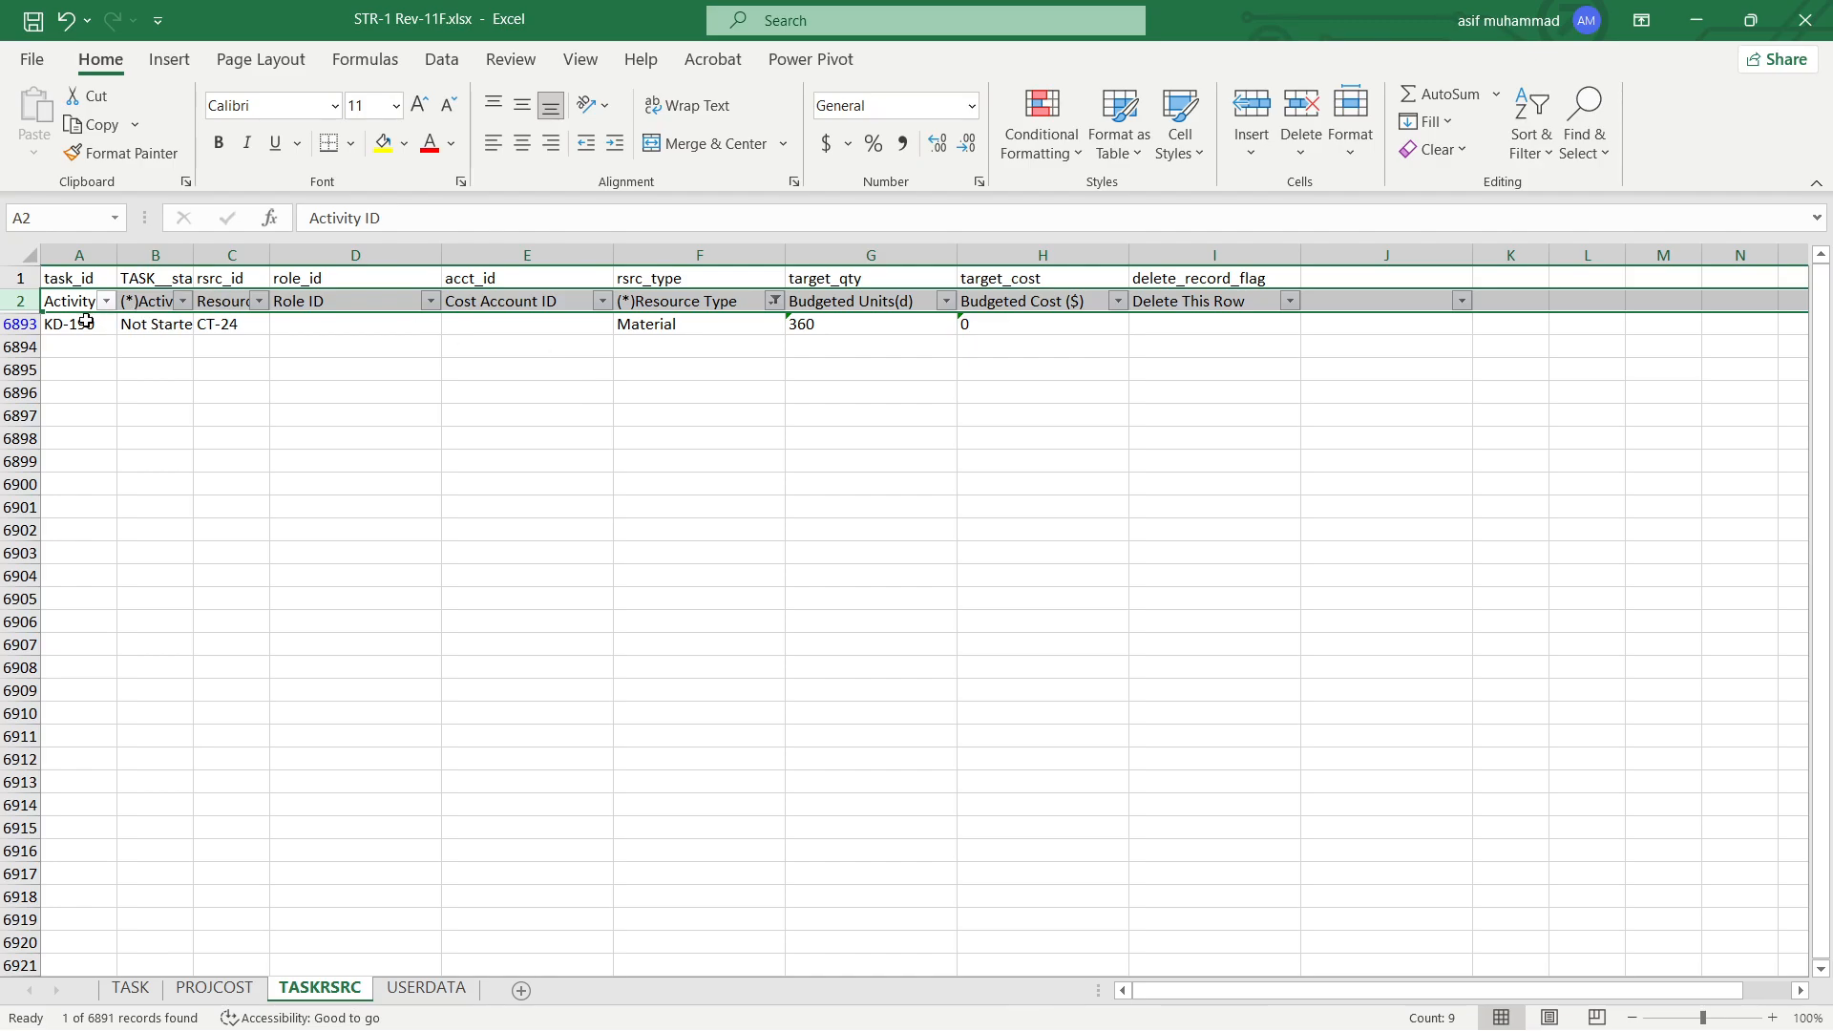
# Widen the Activity Status and Resource ID columns of the TASKRSRC sheet to fit their contents
pyautogui.click(672, 330)
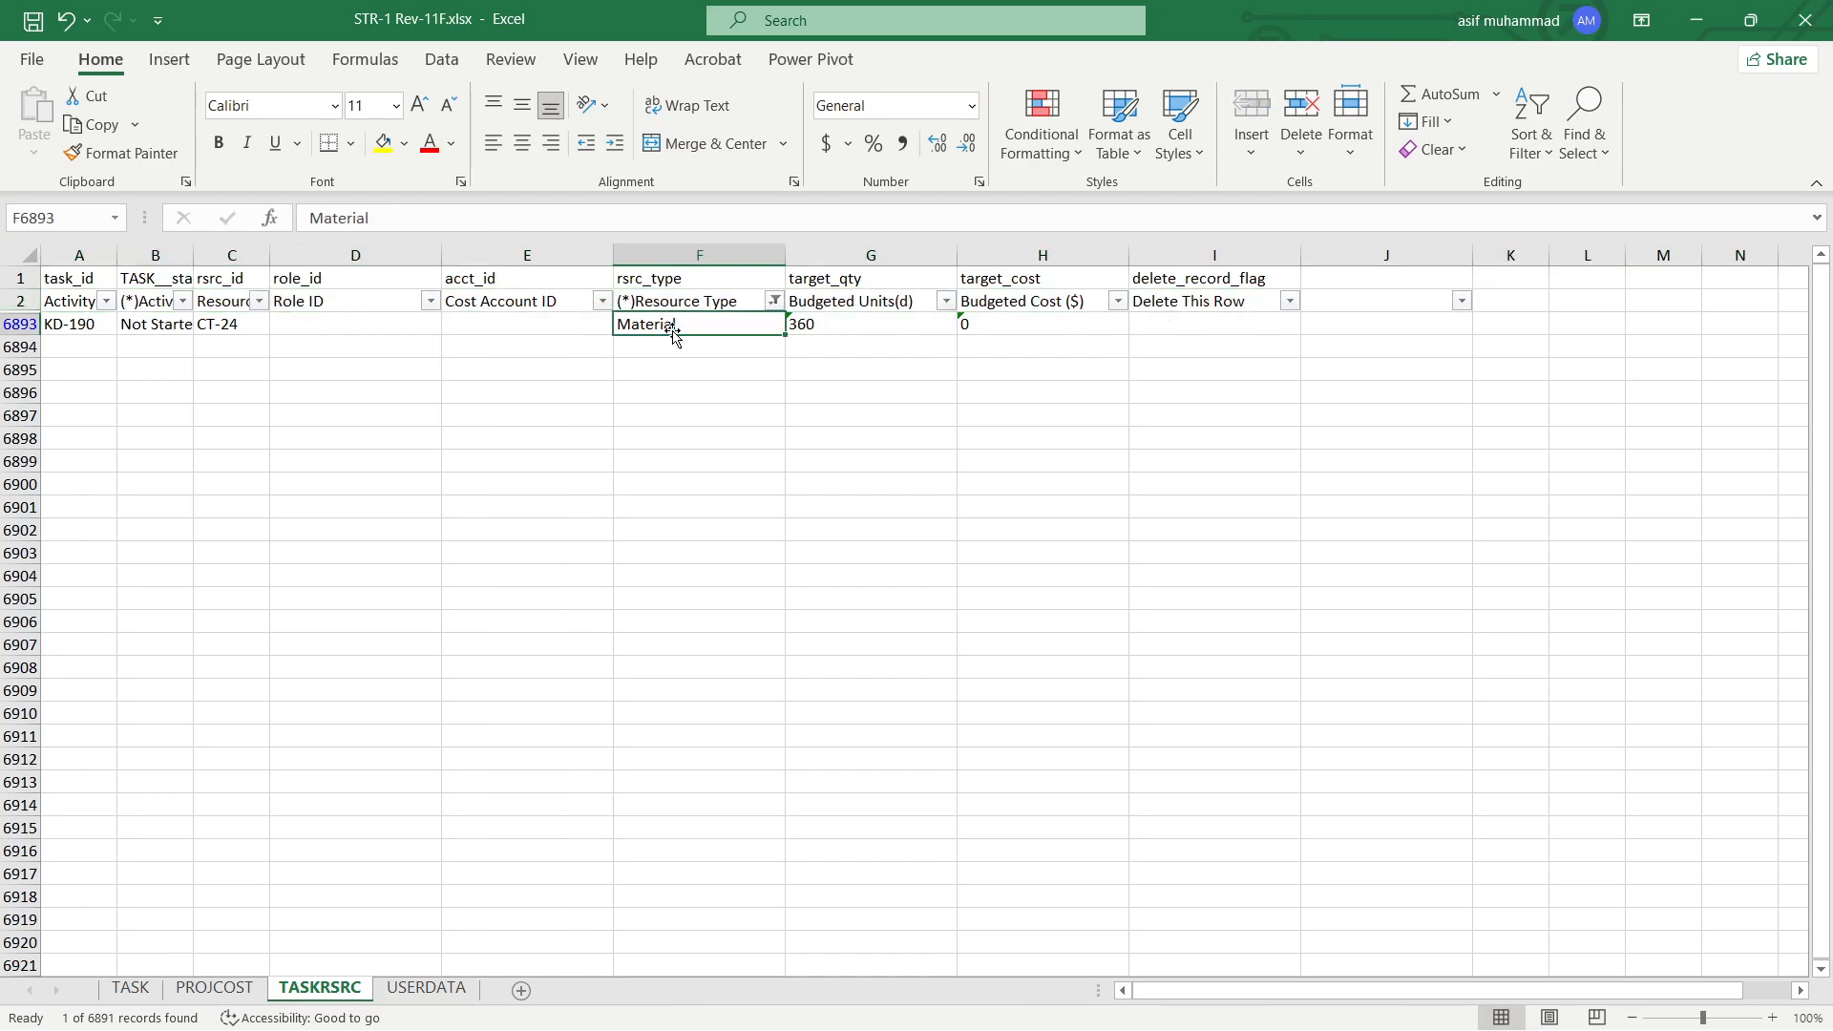
pyautogui.doubleClick(187, 255)
pyautogui.moveTo(341, 250); pyautogui.dragTo(341, 249)
pyautogui.doubleClick(341, 248)
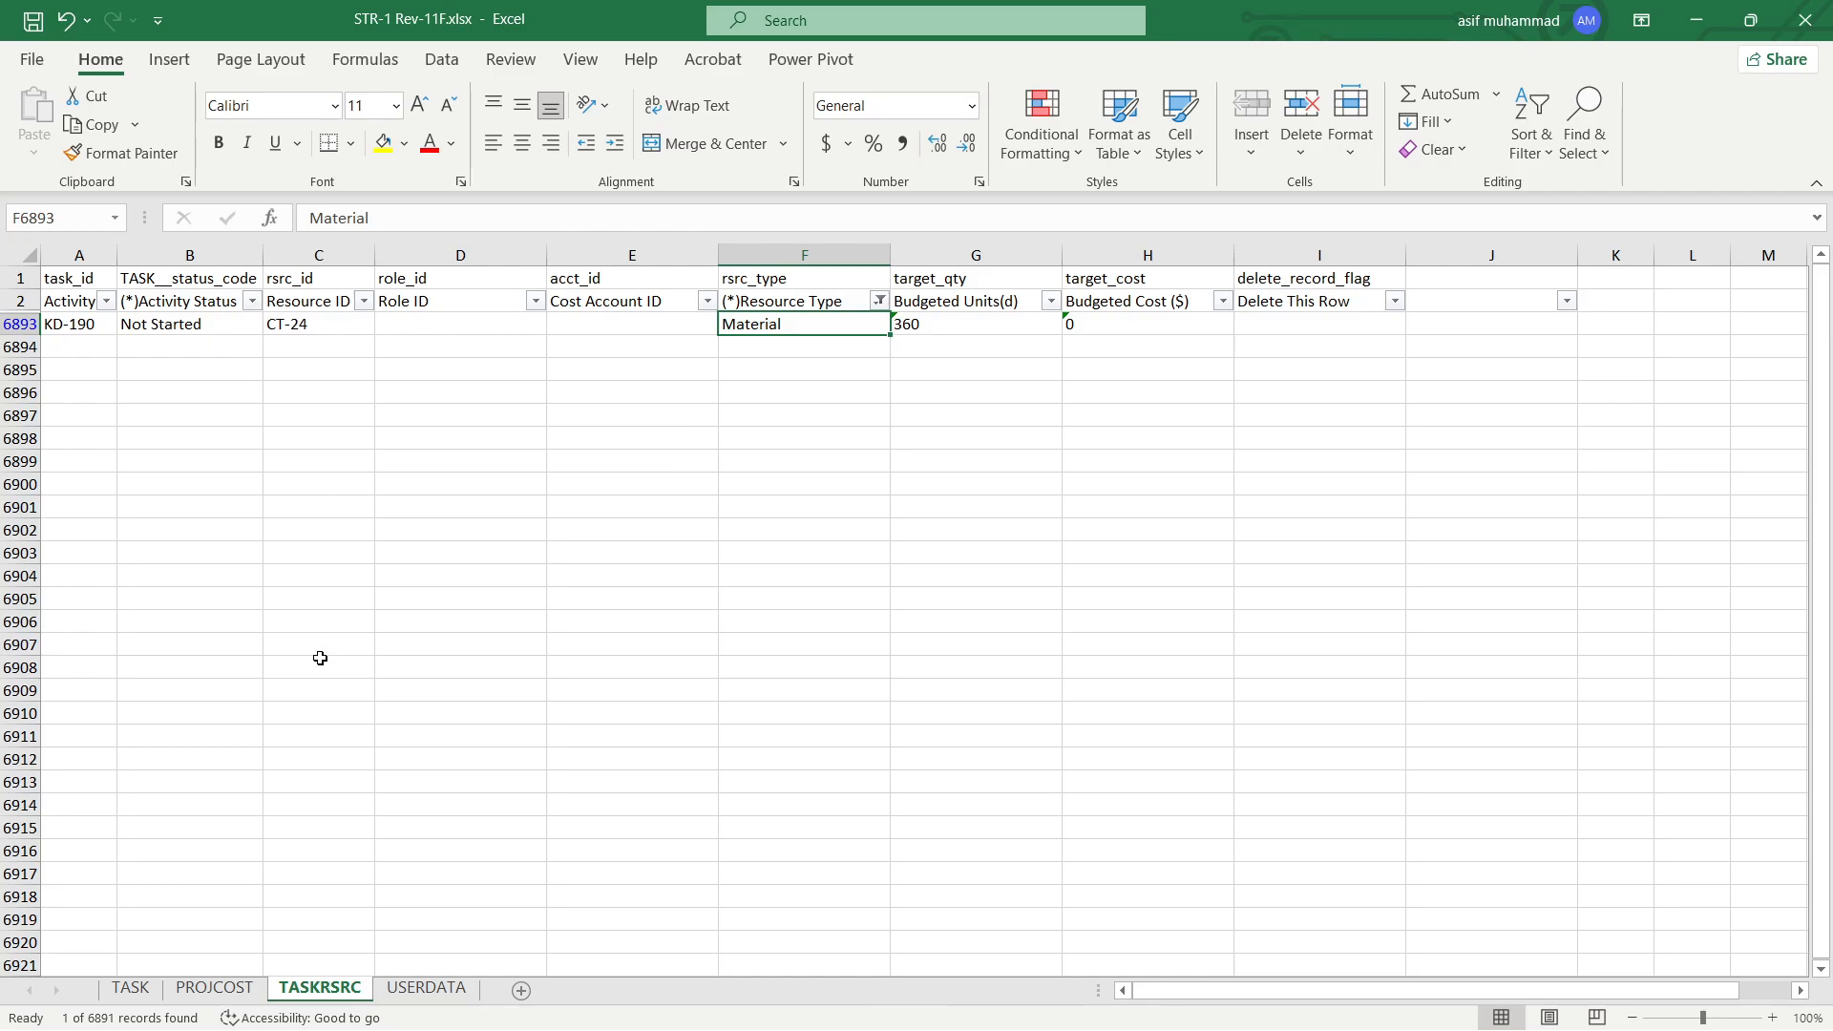
# Copy all activity IDs from the PROJCOST sheet, starting at A3, into the TASKRSRC sheet from cell A6899 down
pyautogui.click(213, 988)
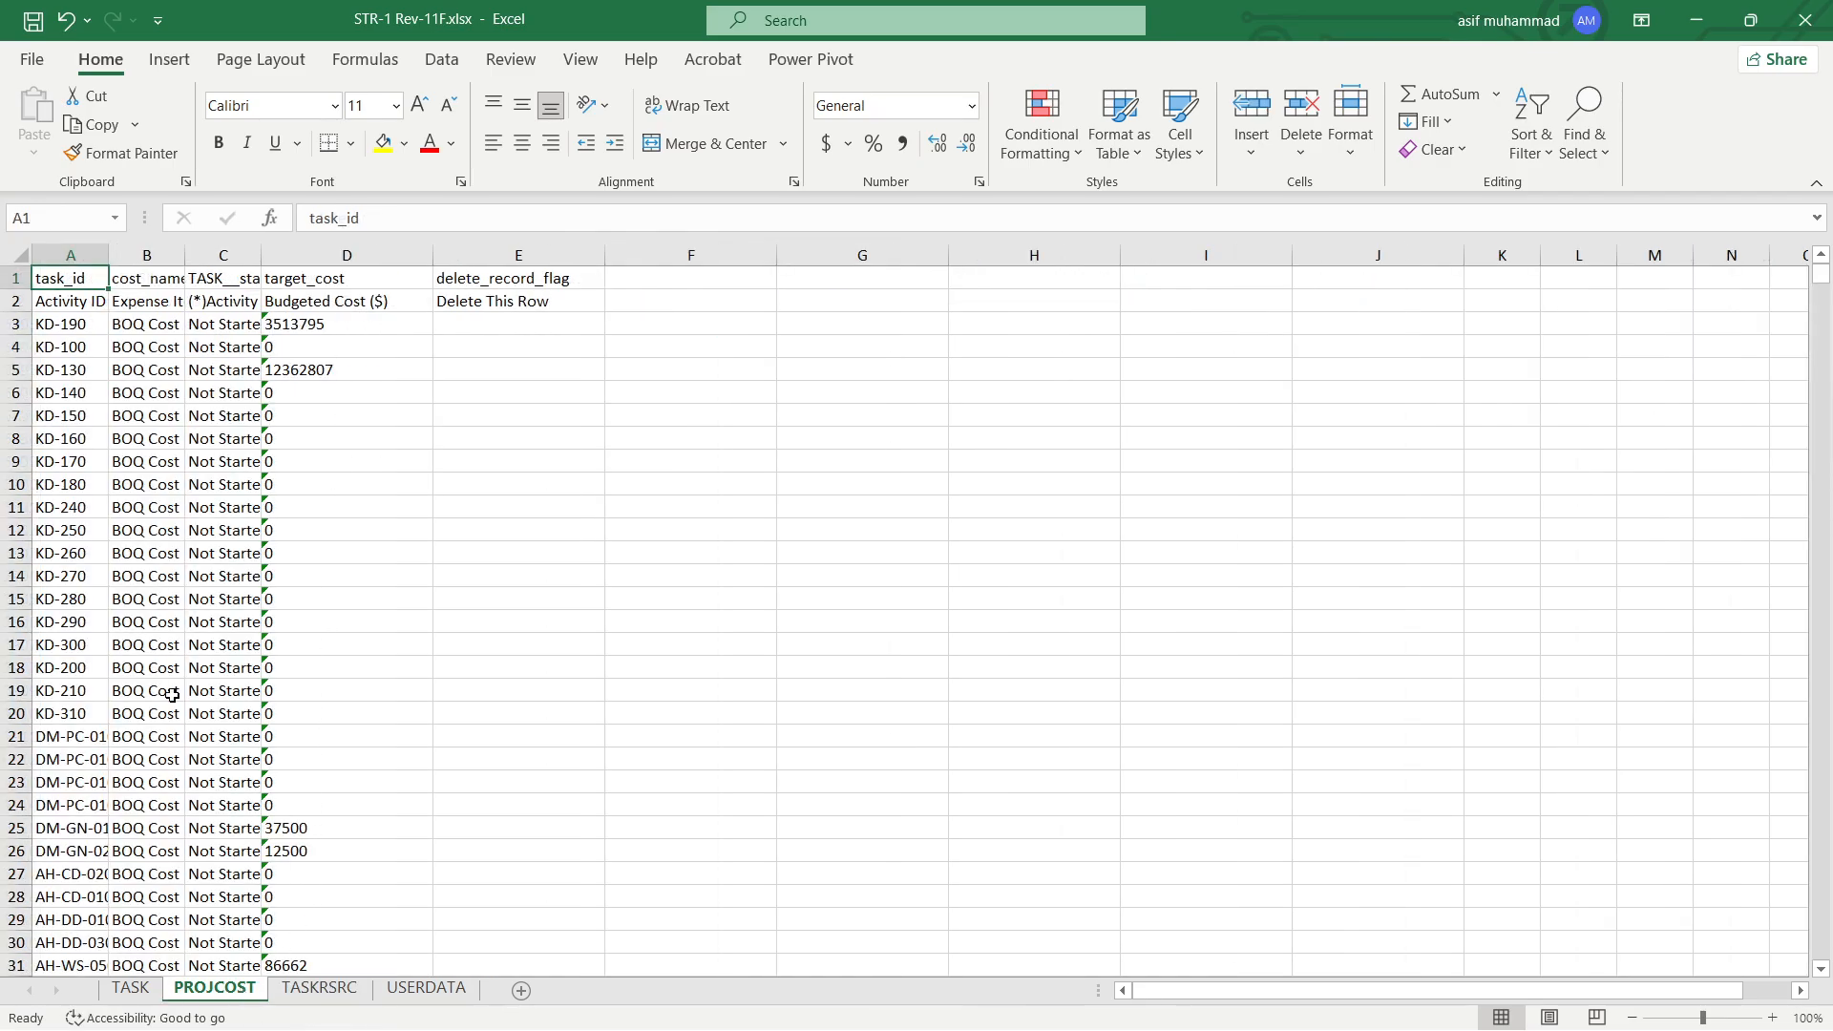
pyautogui.click(83, 326)
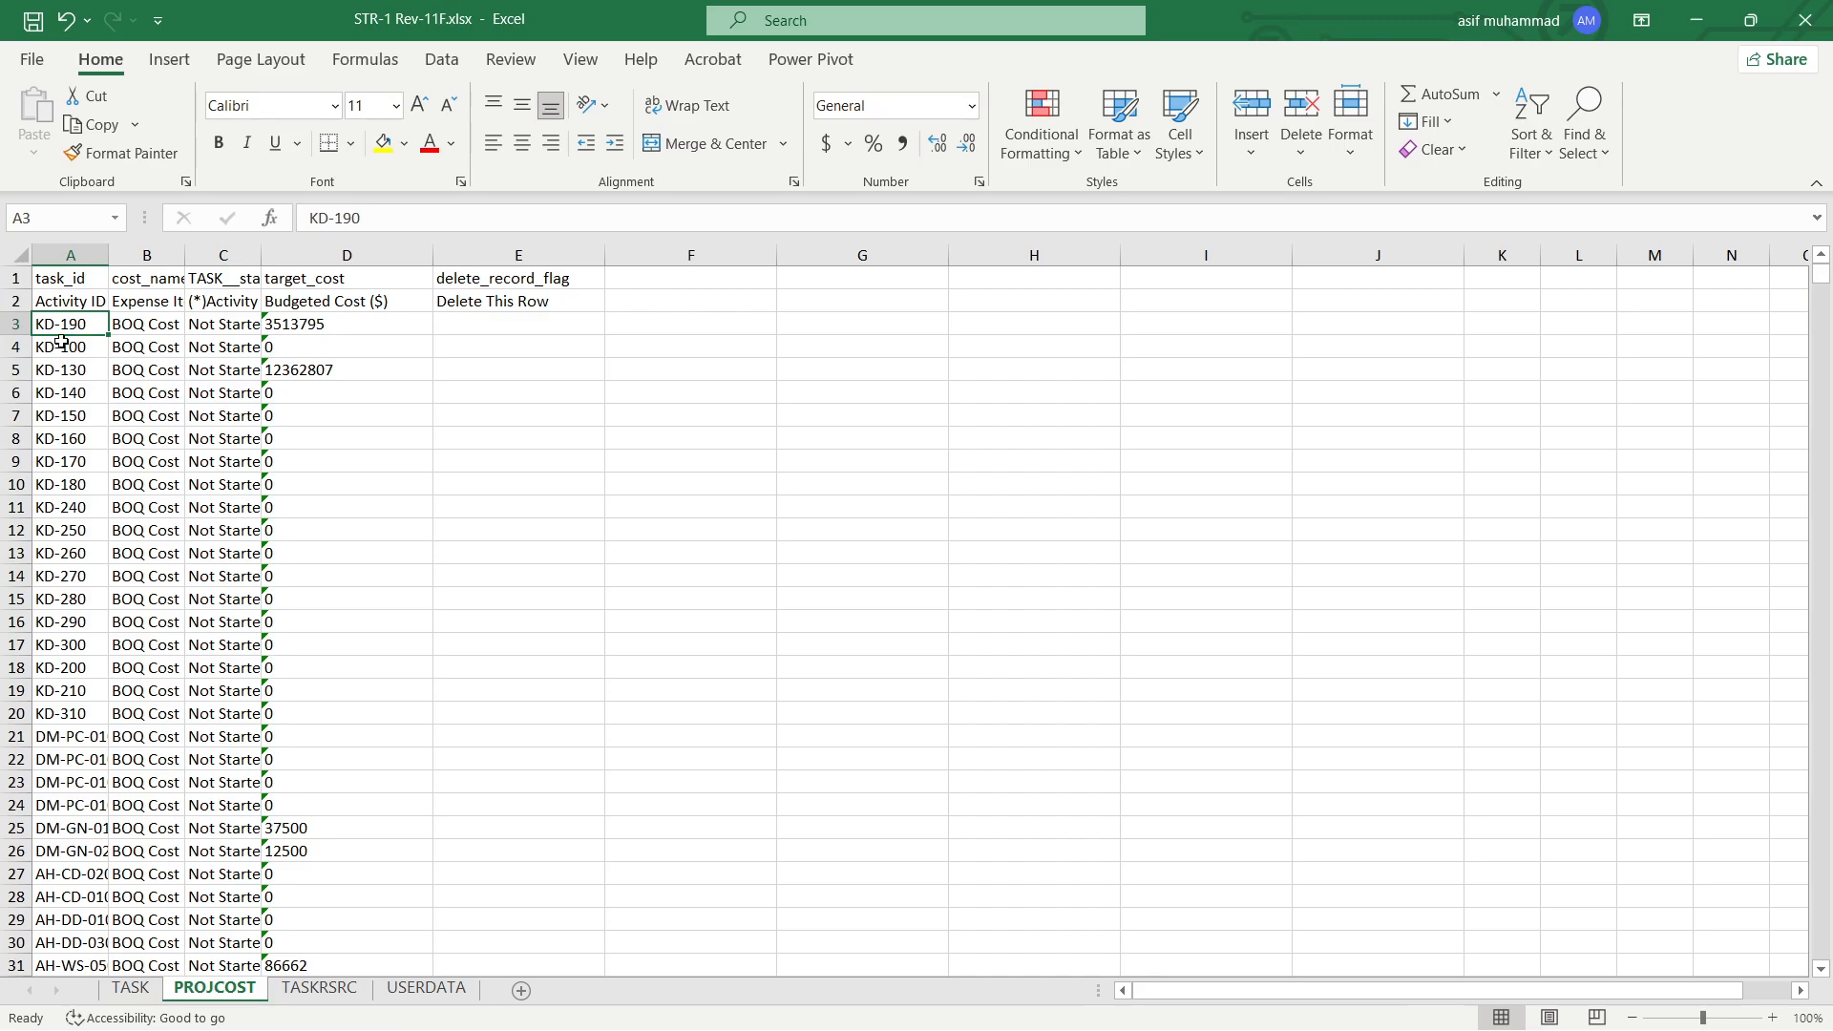
pyautogui.hotkey('ctrl', 'shift', 'Down')
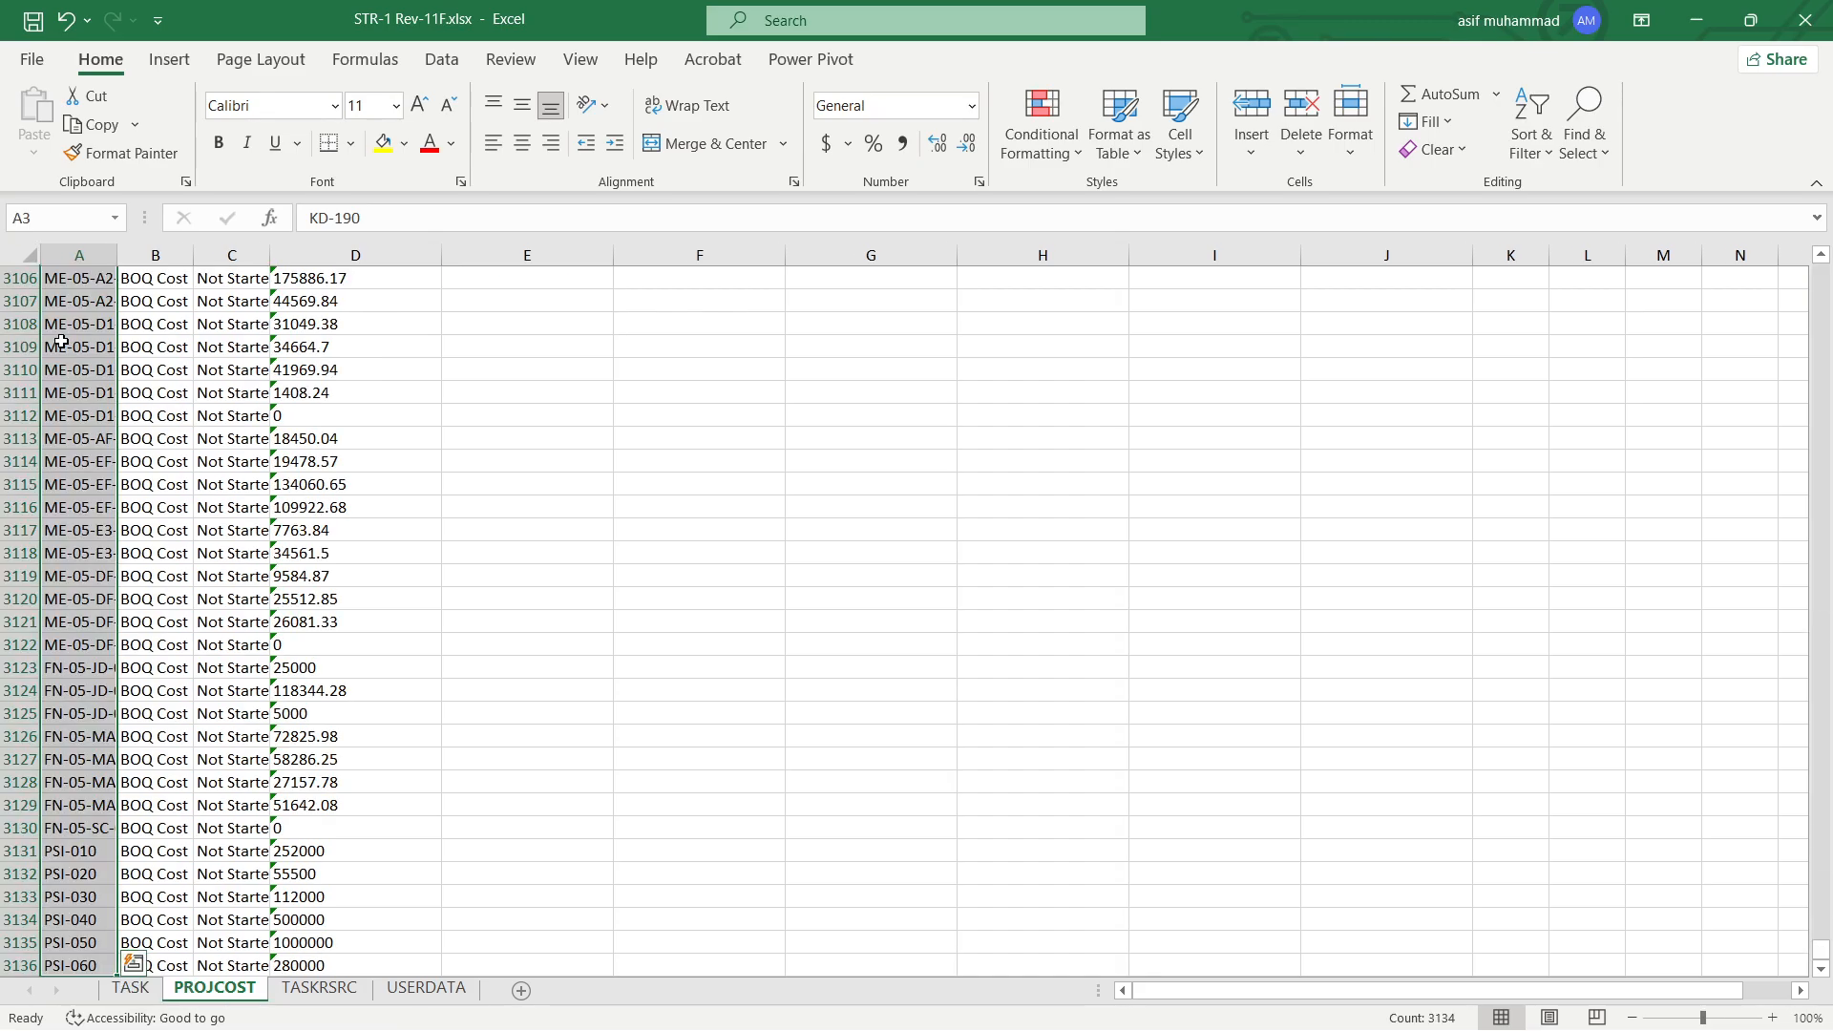
pyautogui.hotkey('ctrl', 'c')
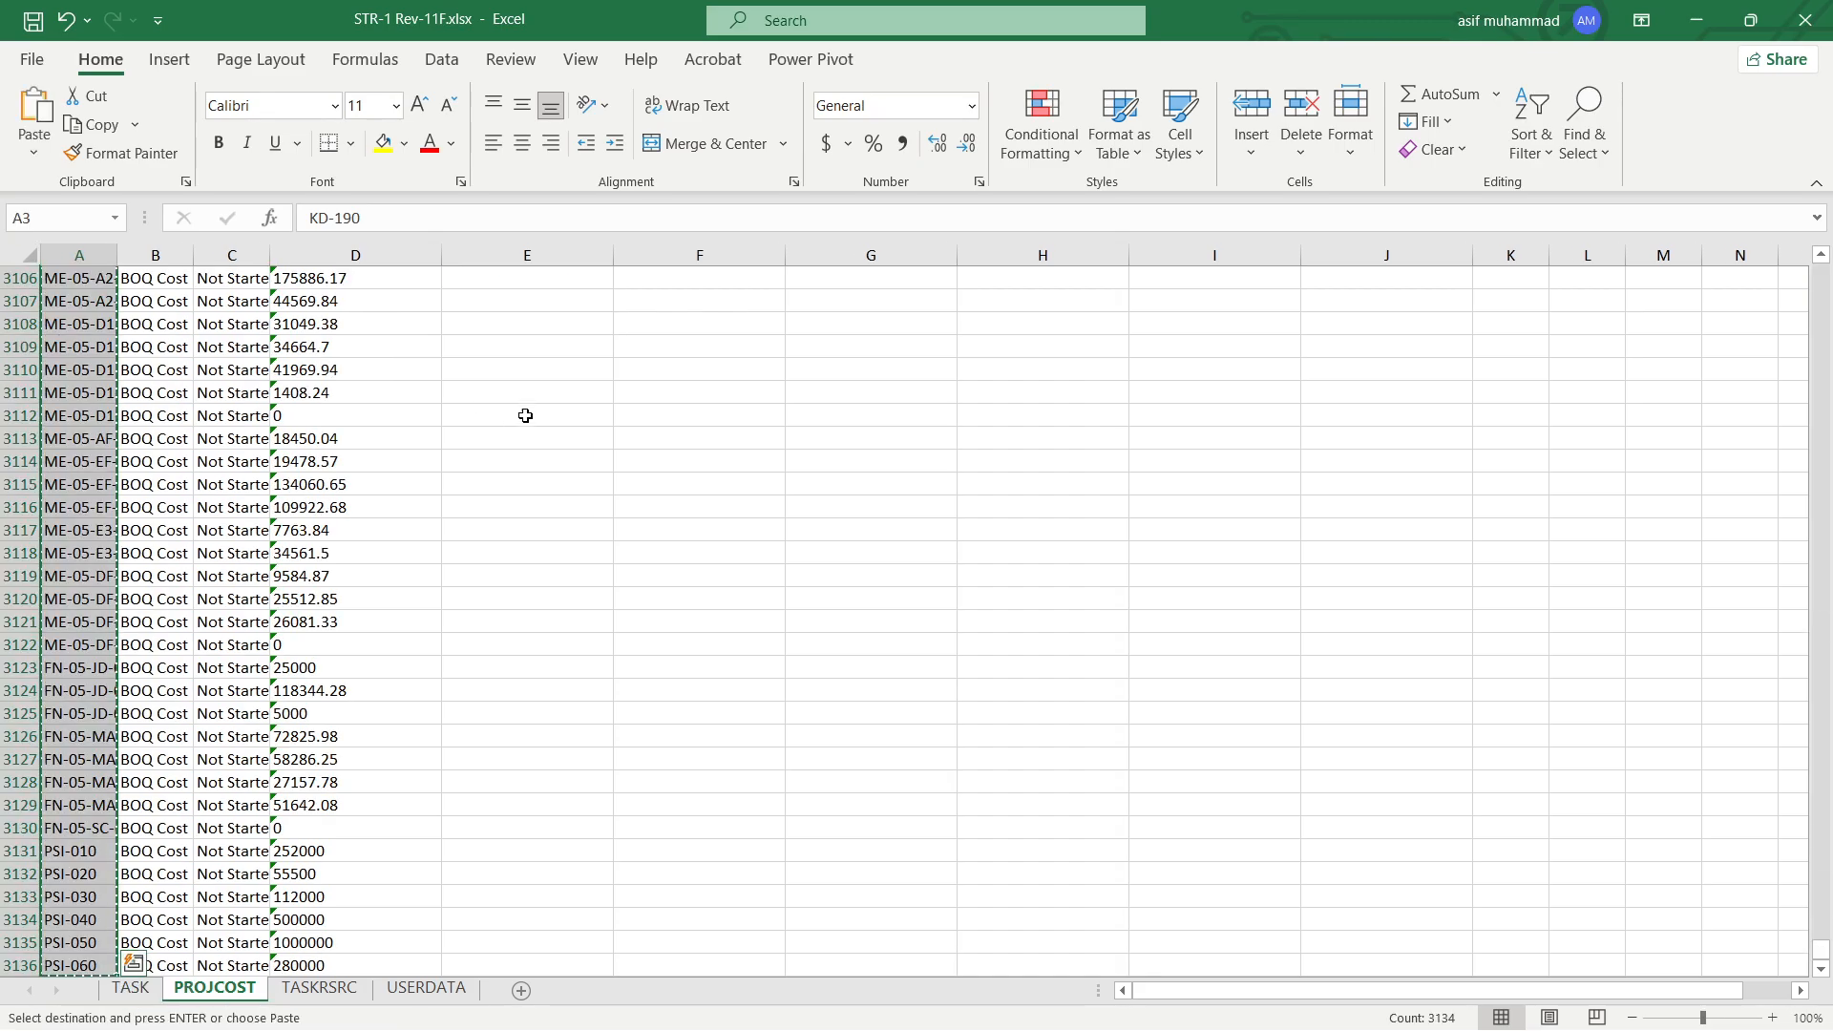
pyautogui.click(320, 988)
pyautogui.click(90, 462)
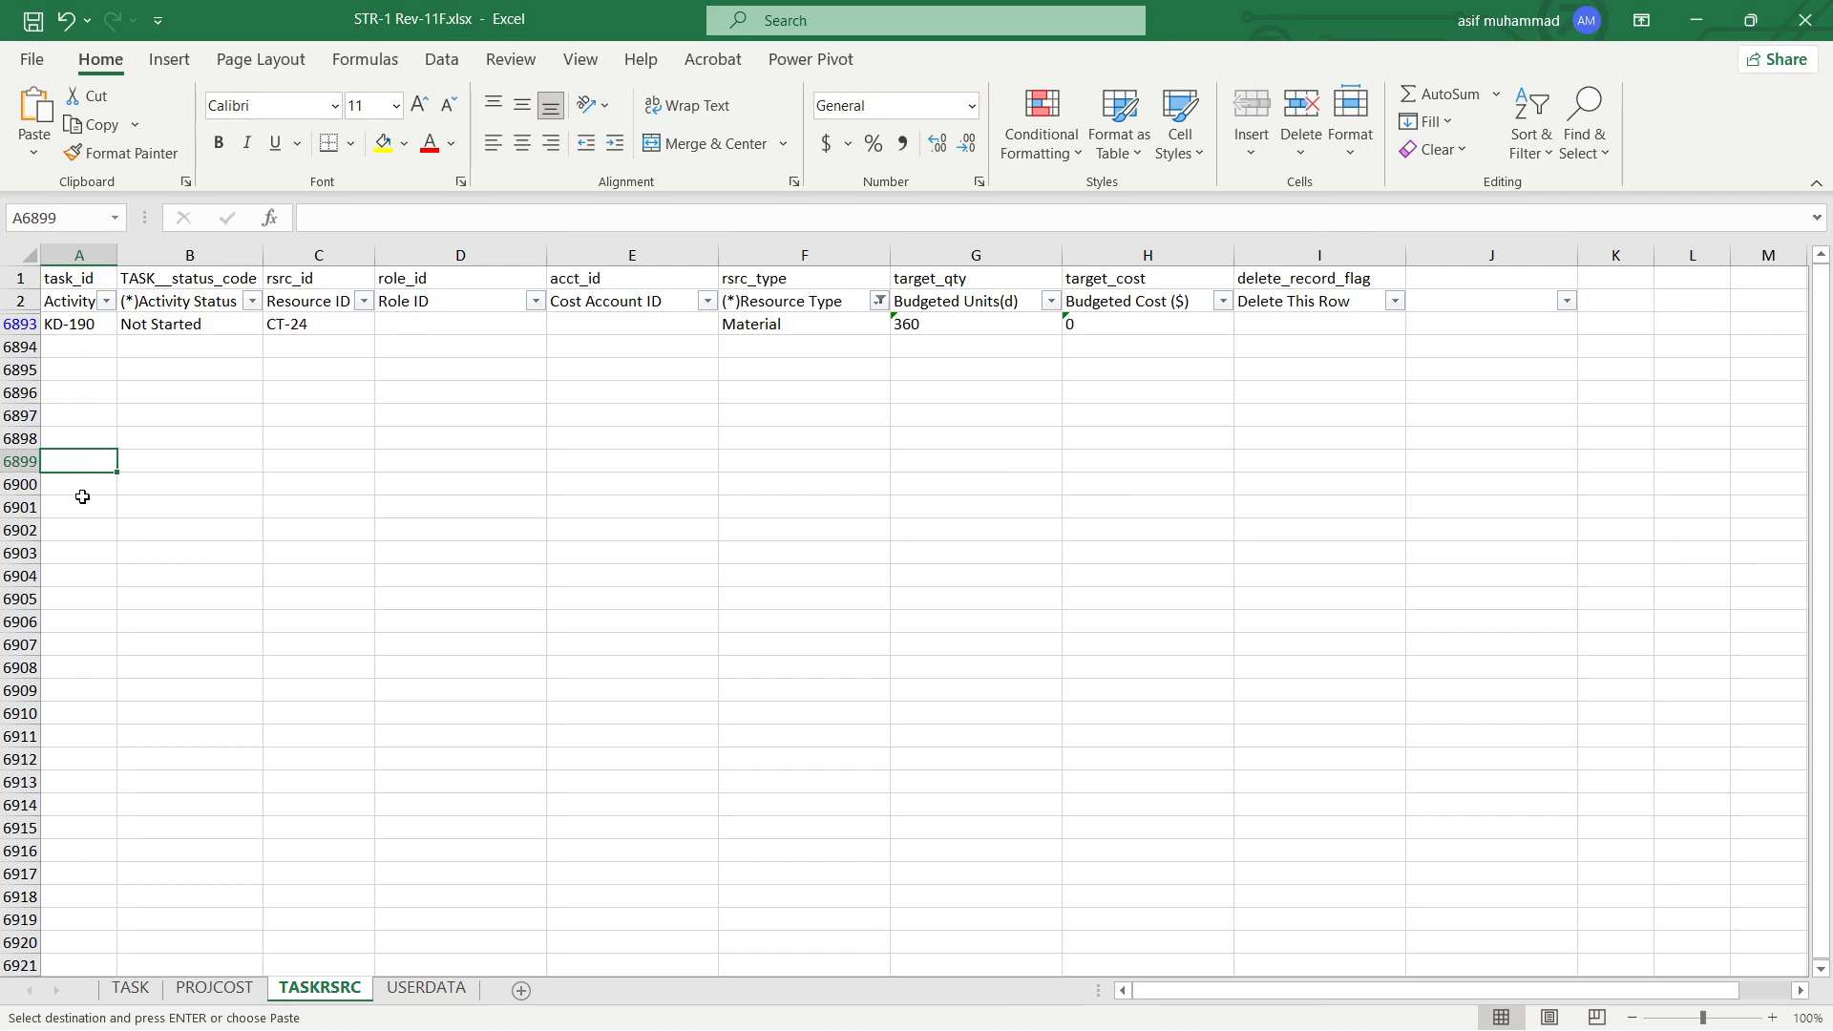
pyautogui.hotkey('ctrl', 'v')
# Copy the Not Started status and CT-24 resource ID from row 6893 to B6899:C6899 and fill them down beside all pasted activities
pyautogui.moveTo(182, 325); pyautogui.dragTo(264, 326)
pyautogui.hotkey('ctrl', 'c')
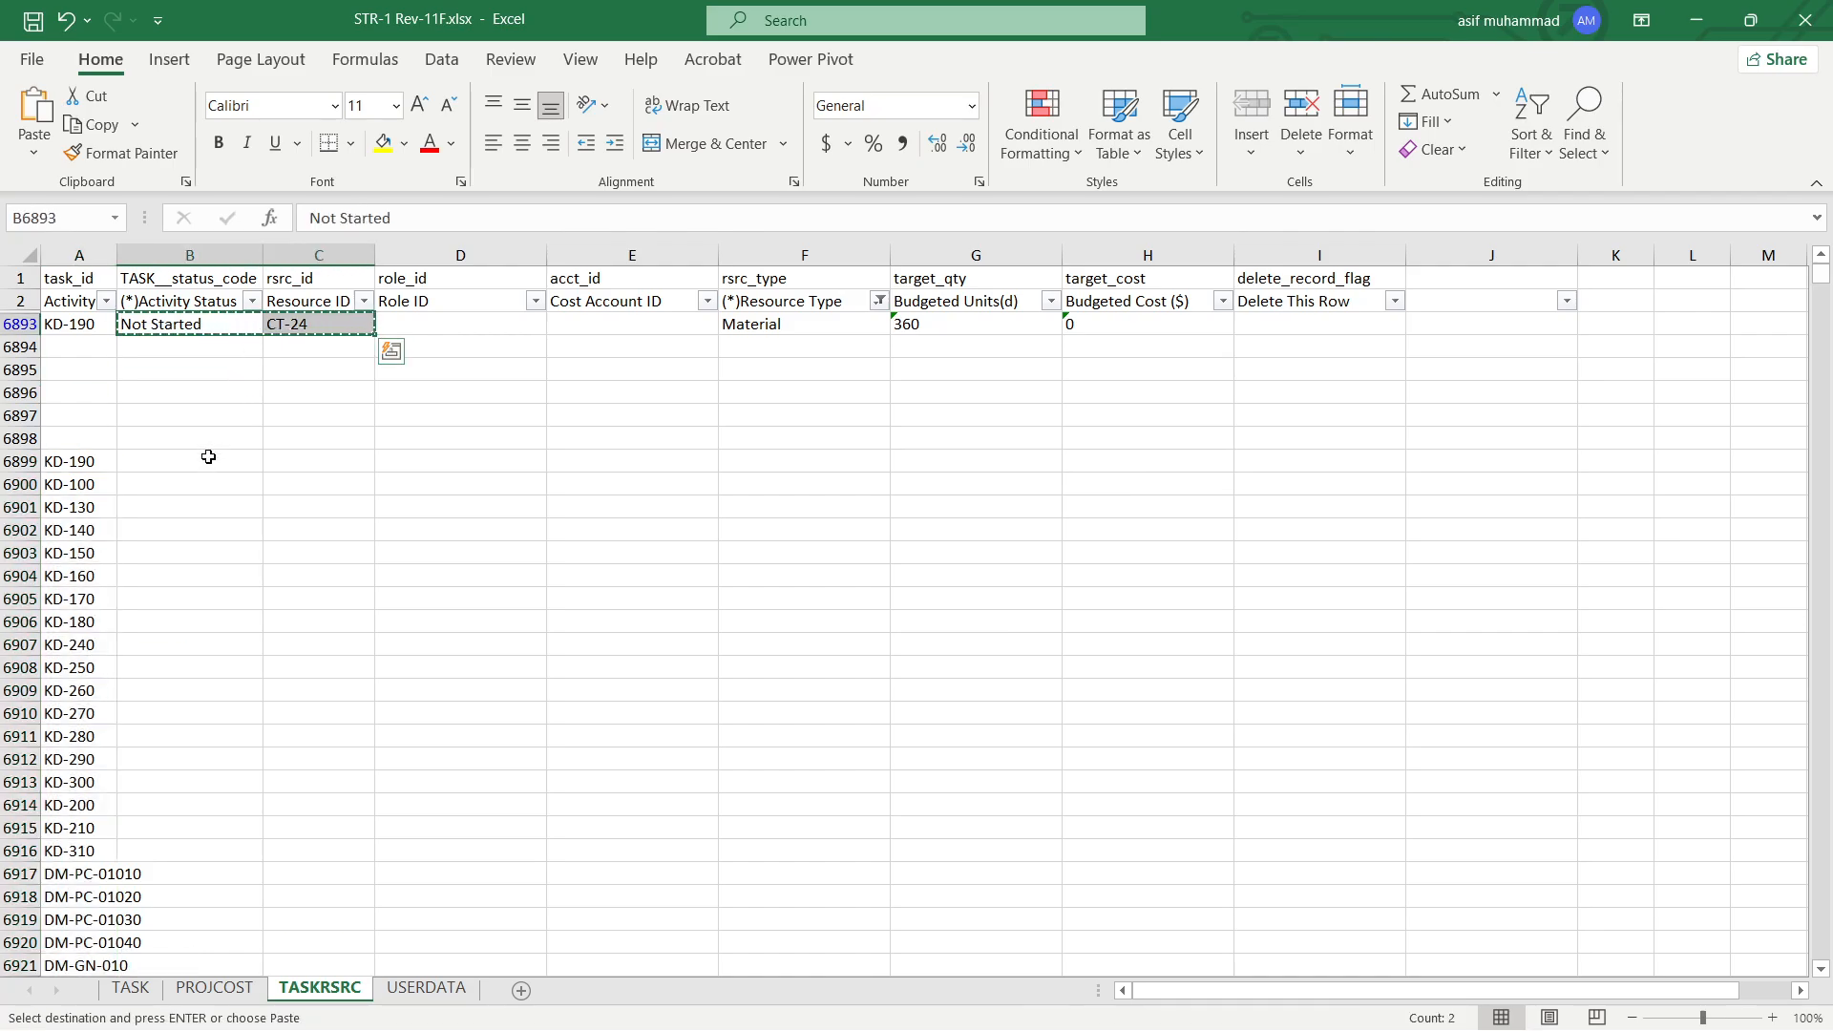
pyautogui.click(208, 457)
pyautogui.hotkey('ctrl', 'v')
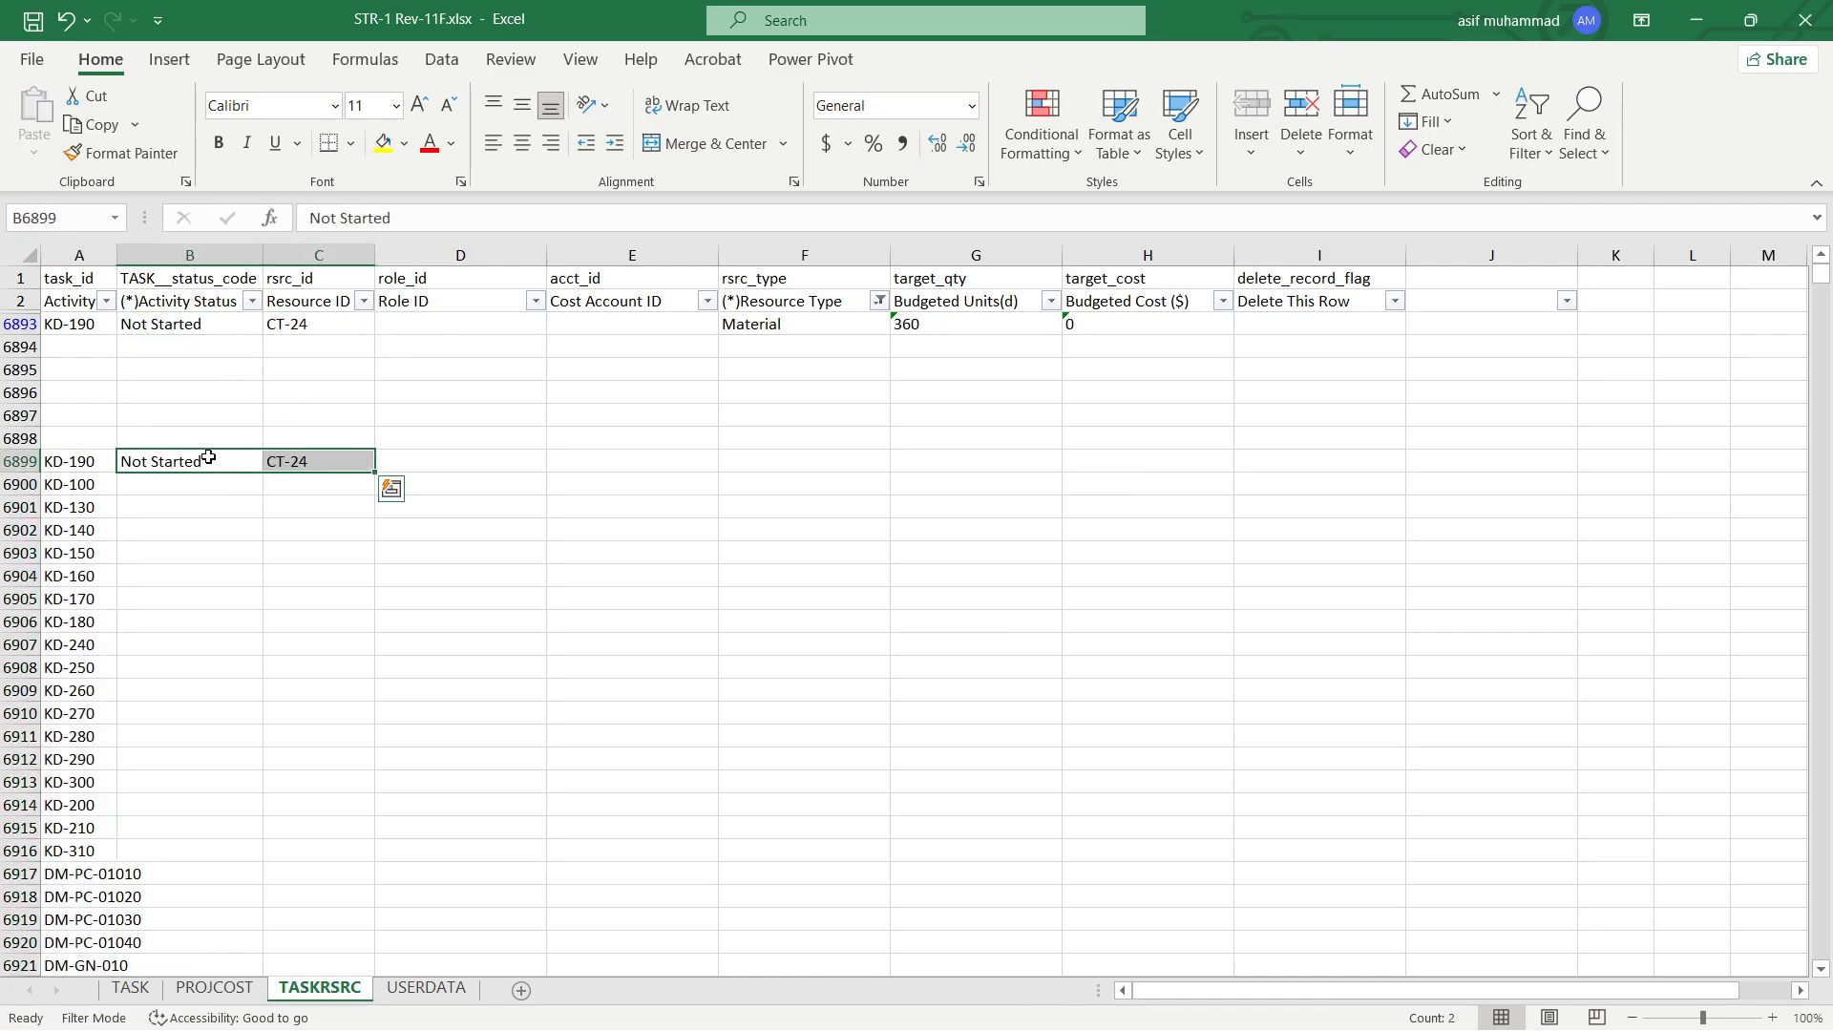
pyautogui.doubleClick(376, 472)
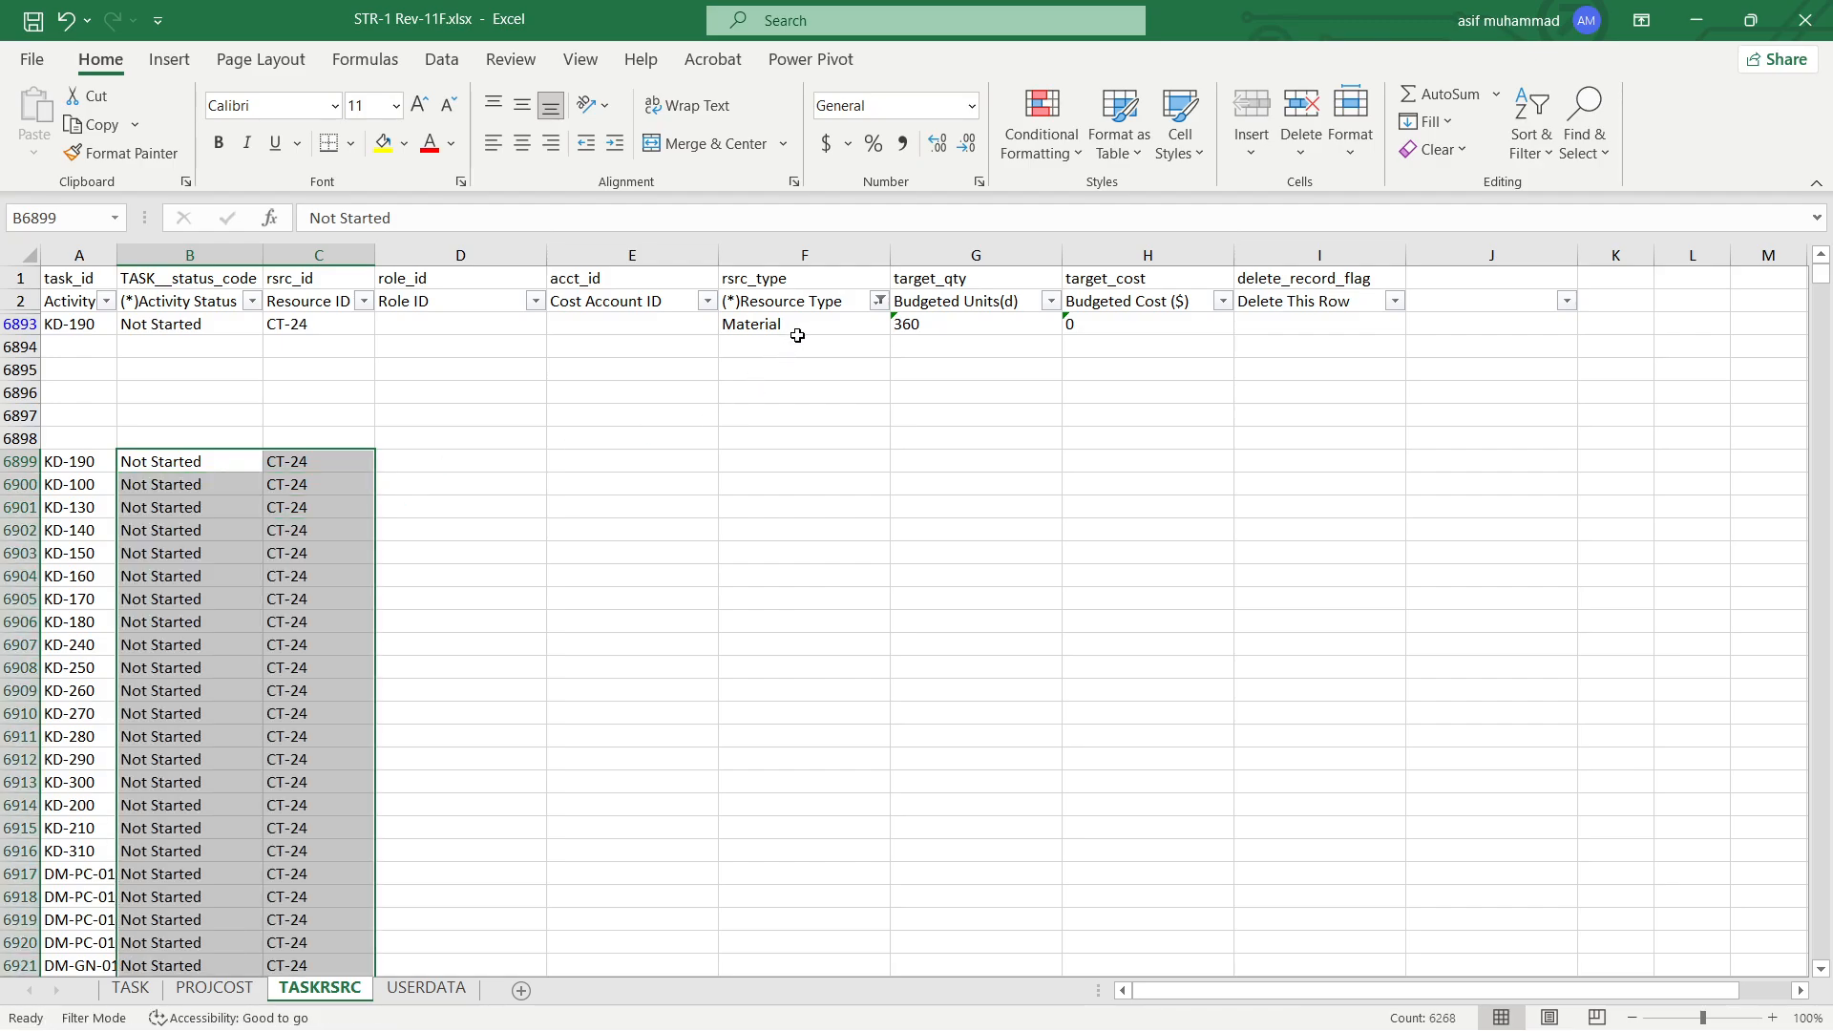
# Copy the Material resource type from row 6893 into cell F6899
pyautogui.click(796, 336)
pyautogui.hotkey('ctrl', 'c')
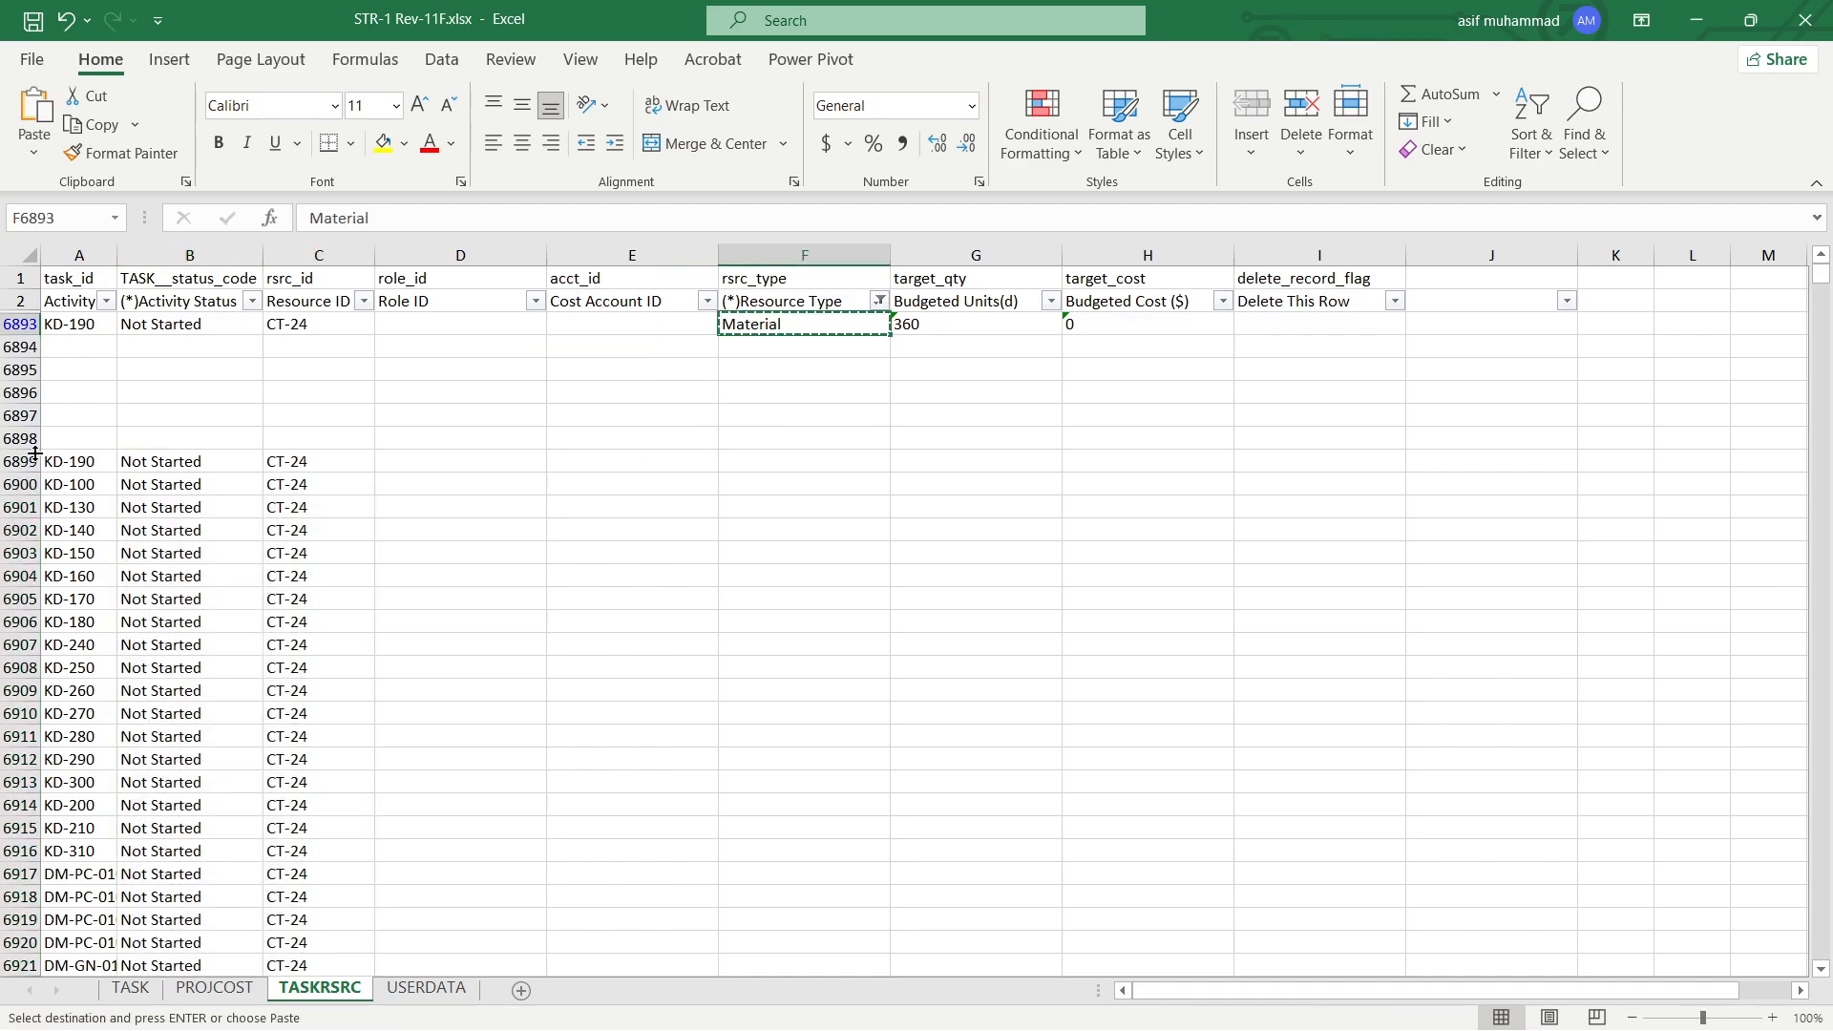
pyautogui.click(21, 463)
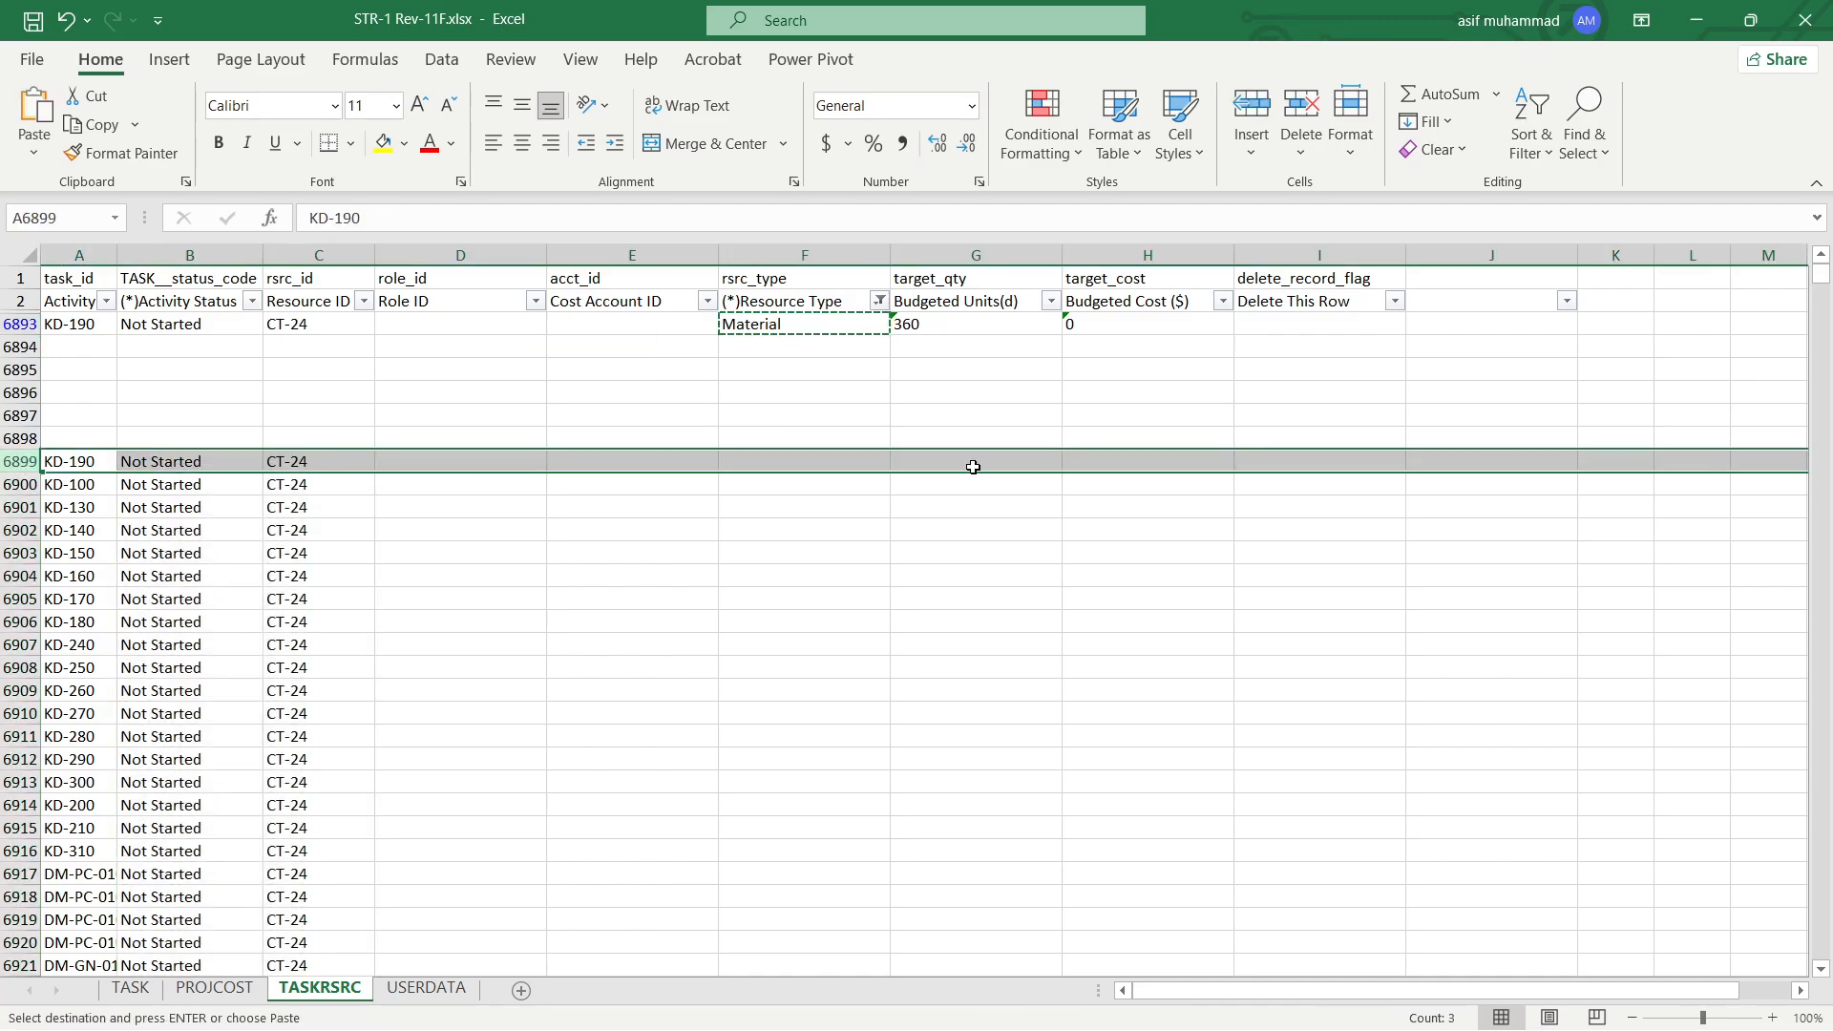
pyautogui.click(844, 461)
pyautogui.press('Return')
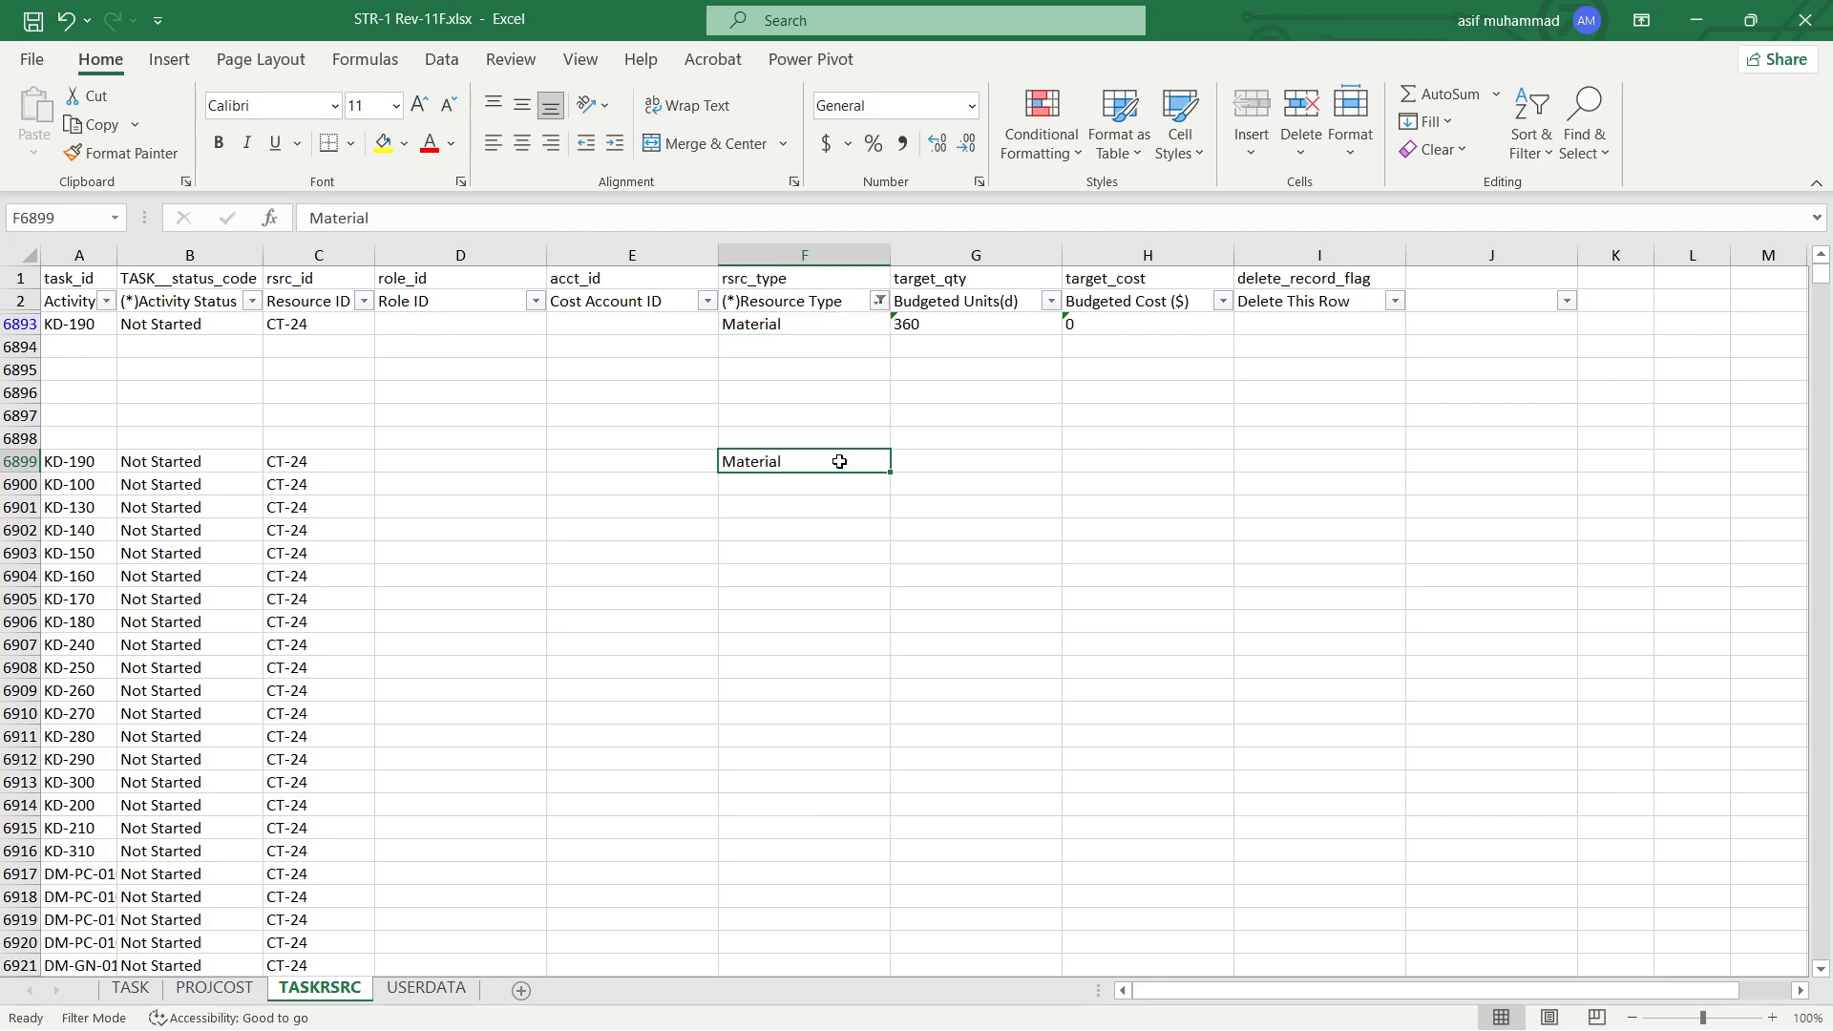
# Copy all Budgeted Cost amounts from PROJCOST, starting at D3, and paste them as values into TASKRSRC Budgeted Units from G6899
pyautogui.click(212, 989)
pyautogui.hotkey('ctrl', 'Home')
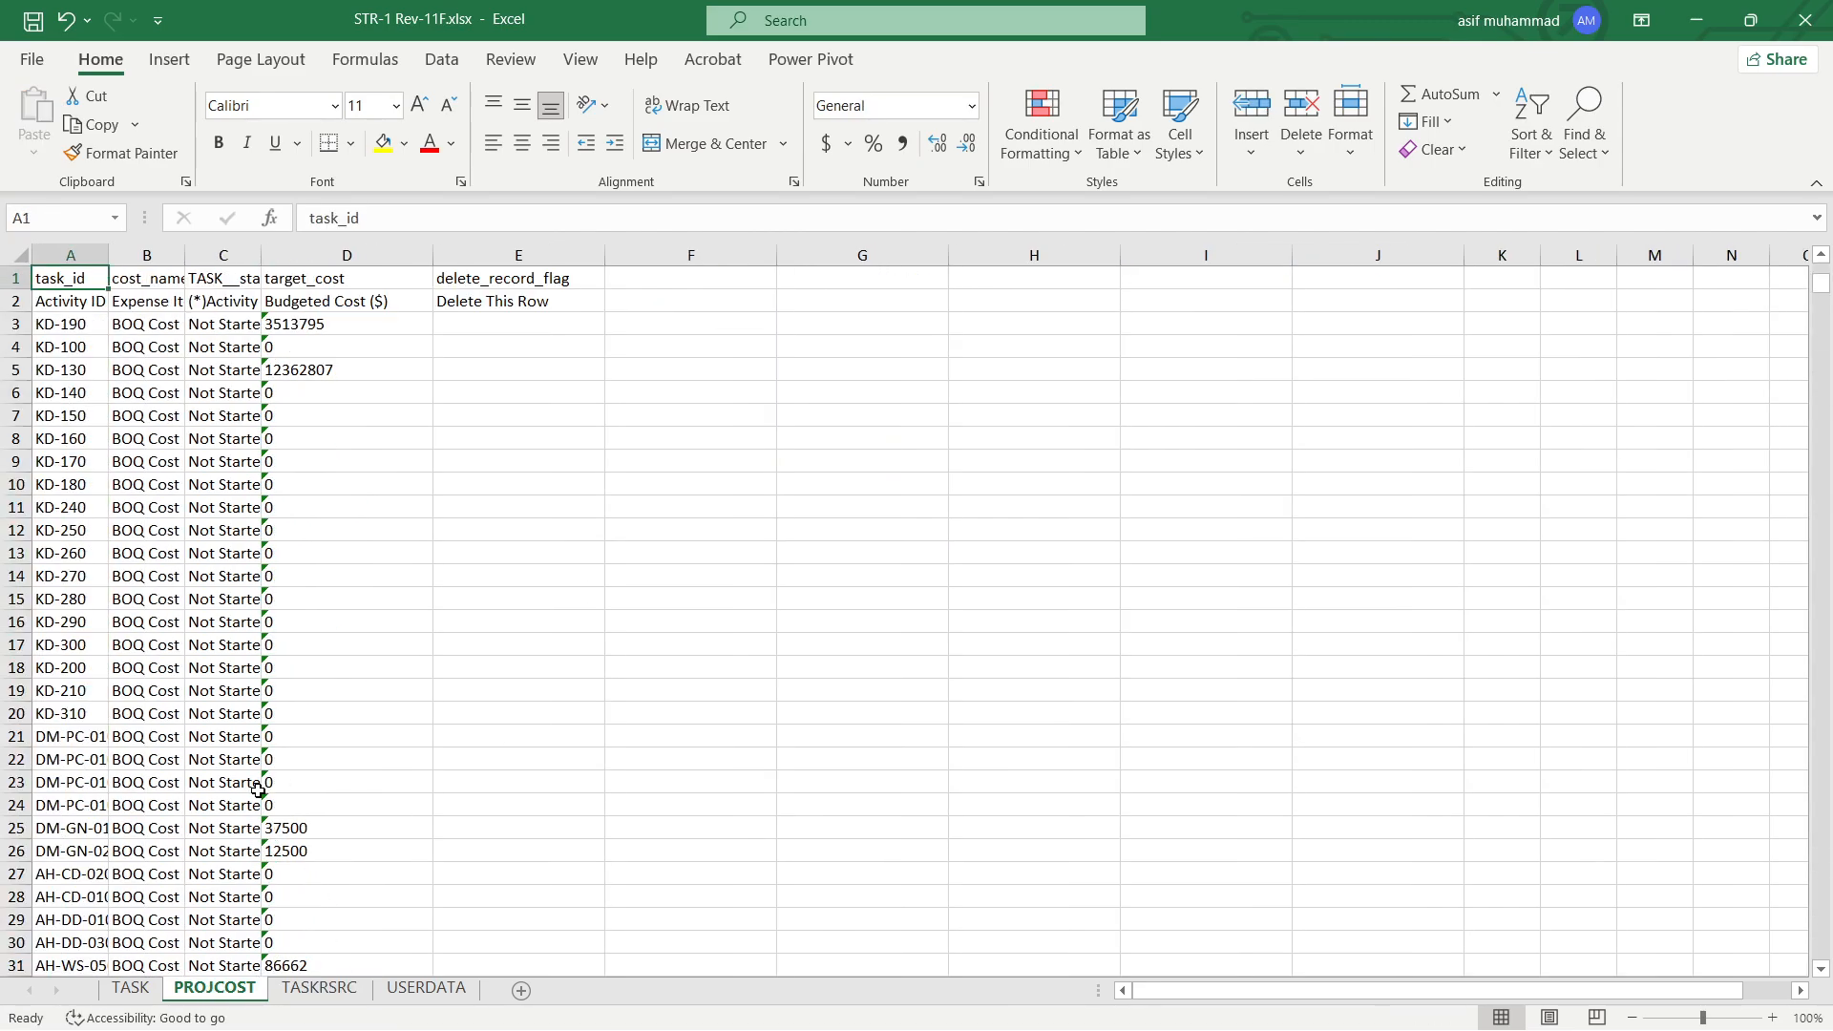
pyautogui.press('Down')
pyautogui.press('Down')
pyautogui.press('Right')
pyautogui.press('Right')
pyautogui.press('Right')
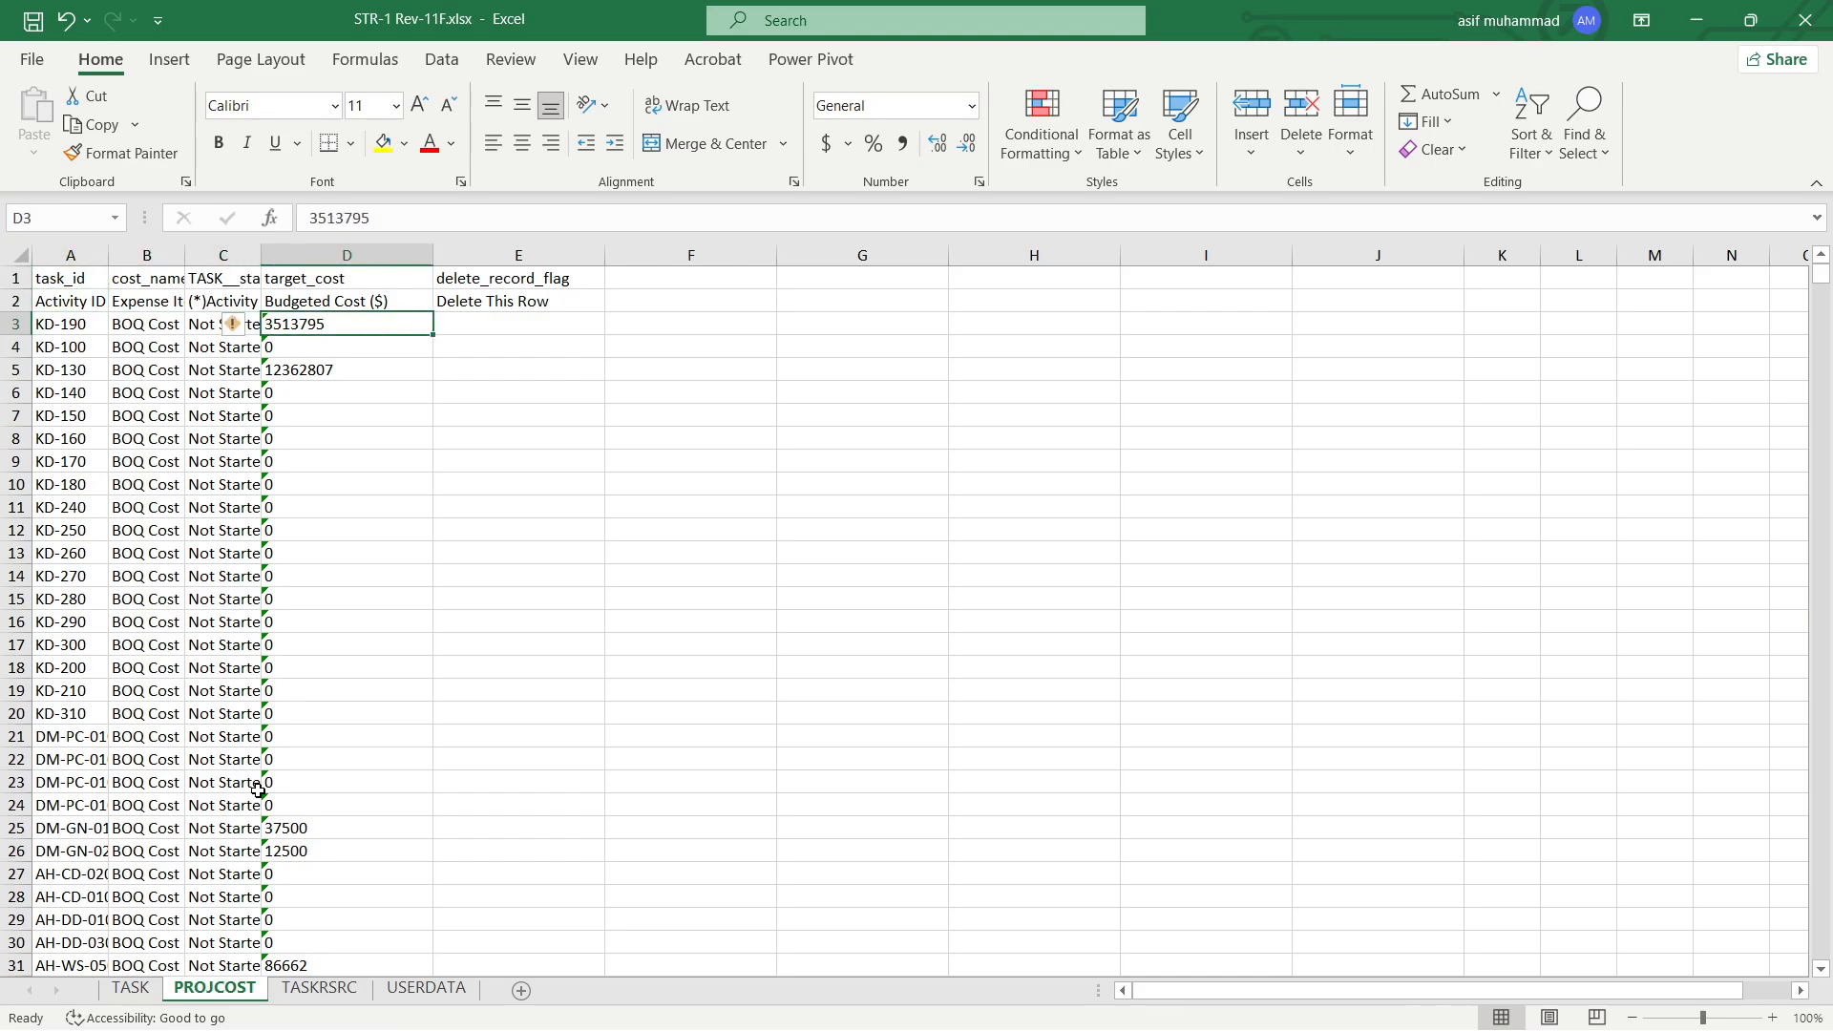
pyautogui.hotkey('ctrl', 'shift', 'Down')
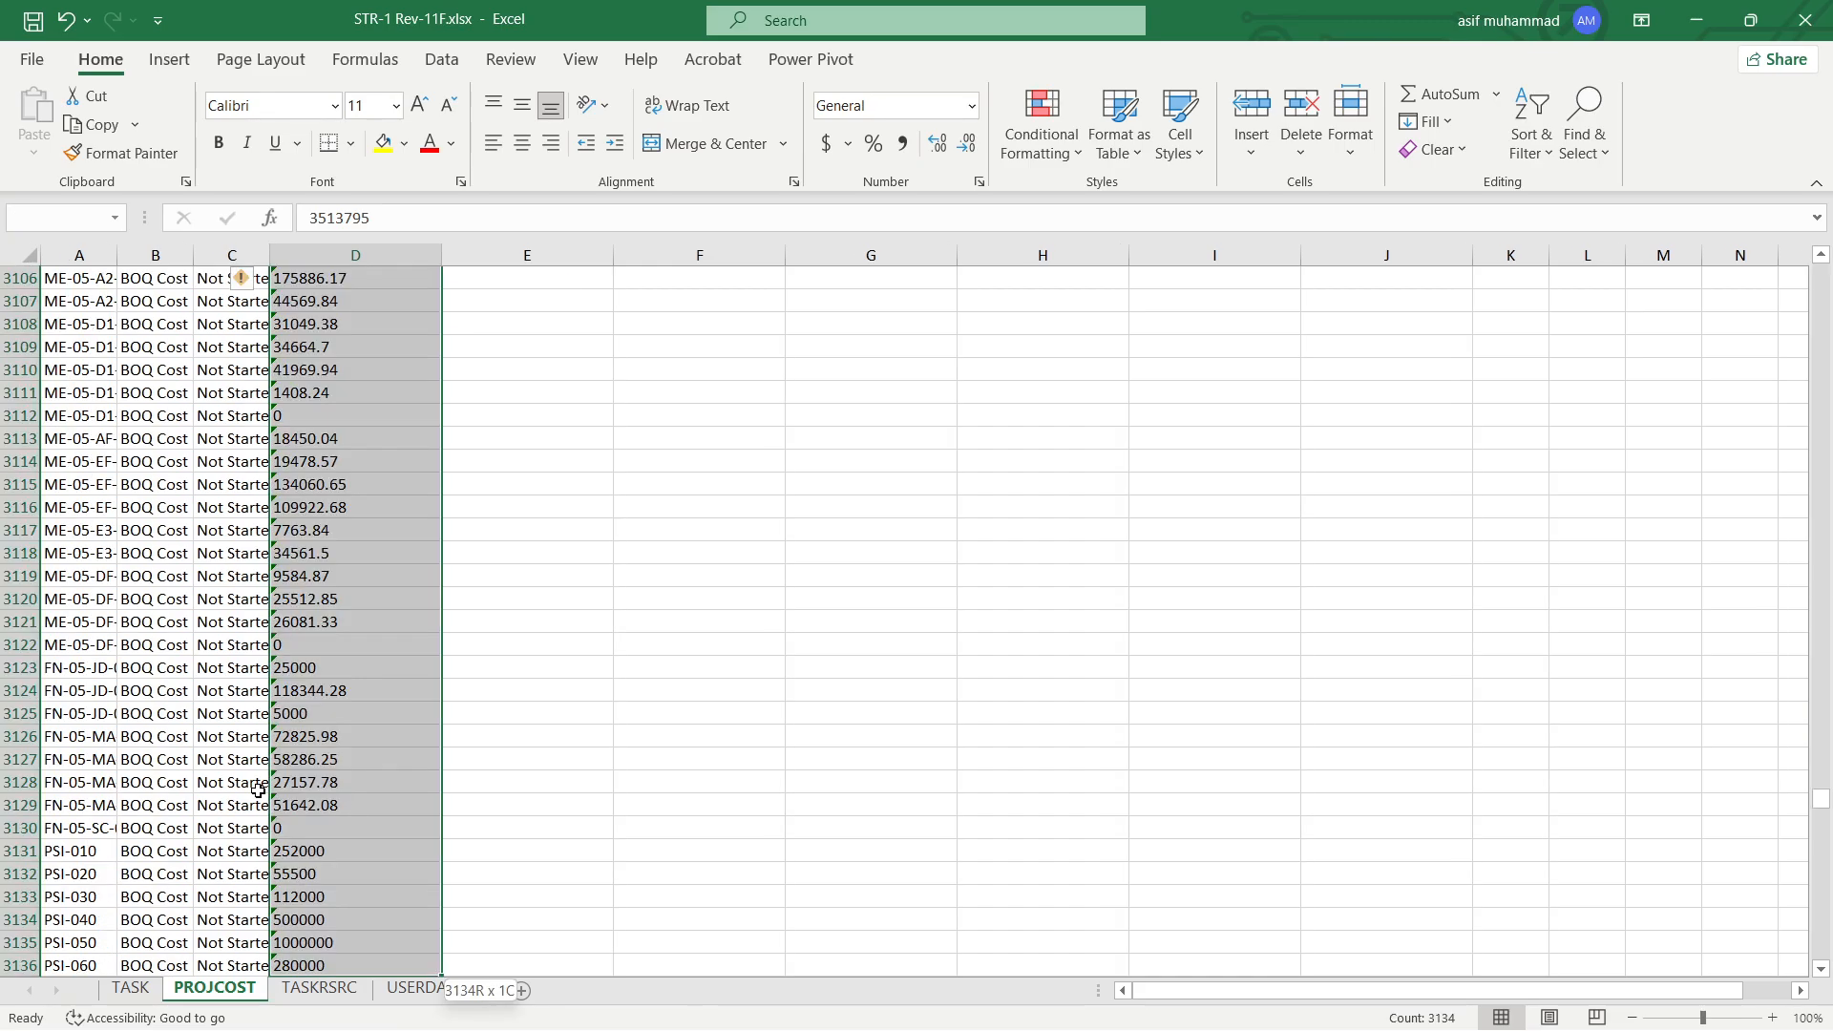
pyautogui.scroll(-3, 254, 799)
pyautogui.hotkey('ctrl', 'c')
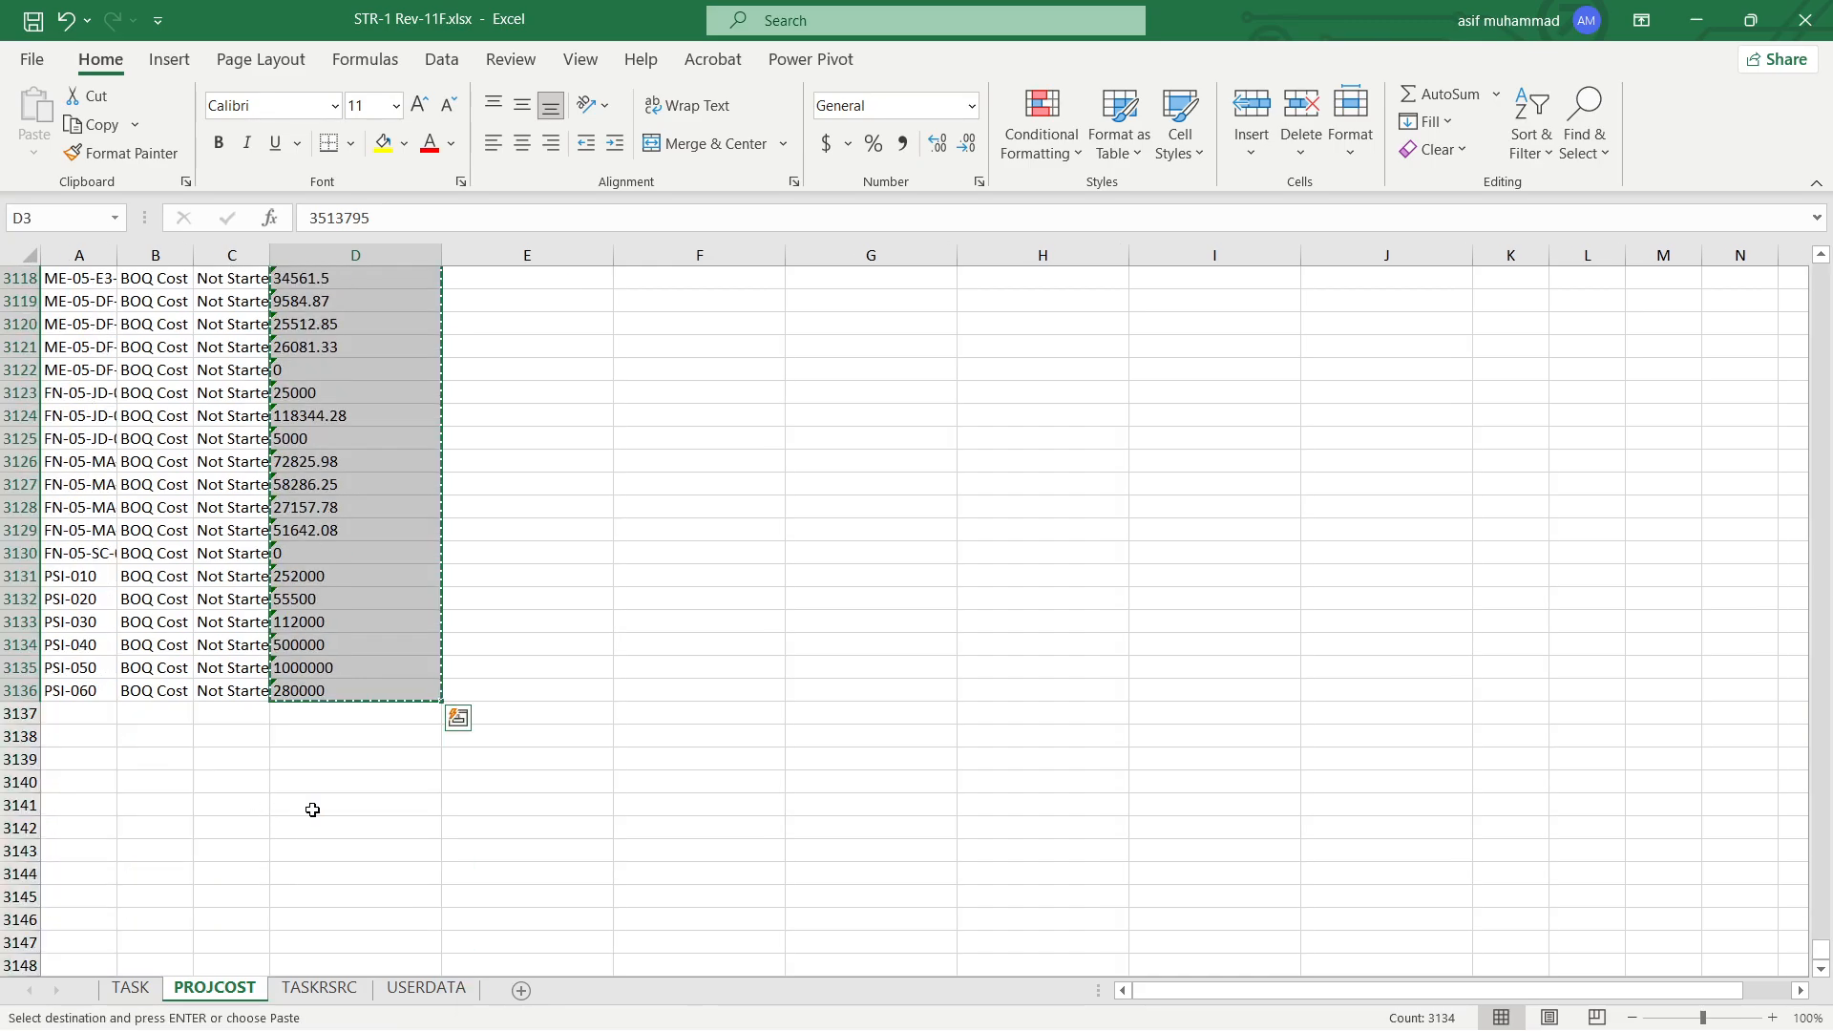
pyautogui.click(355, 993)
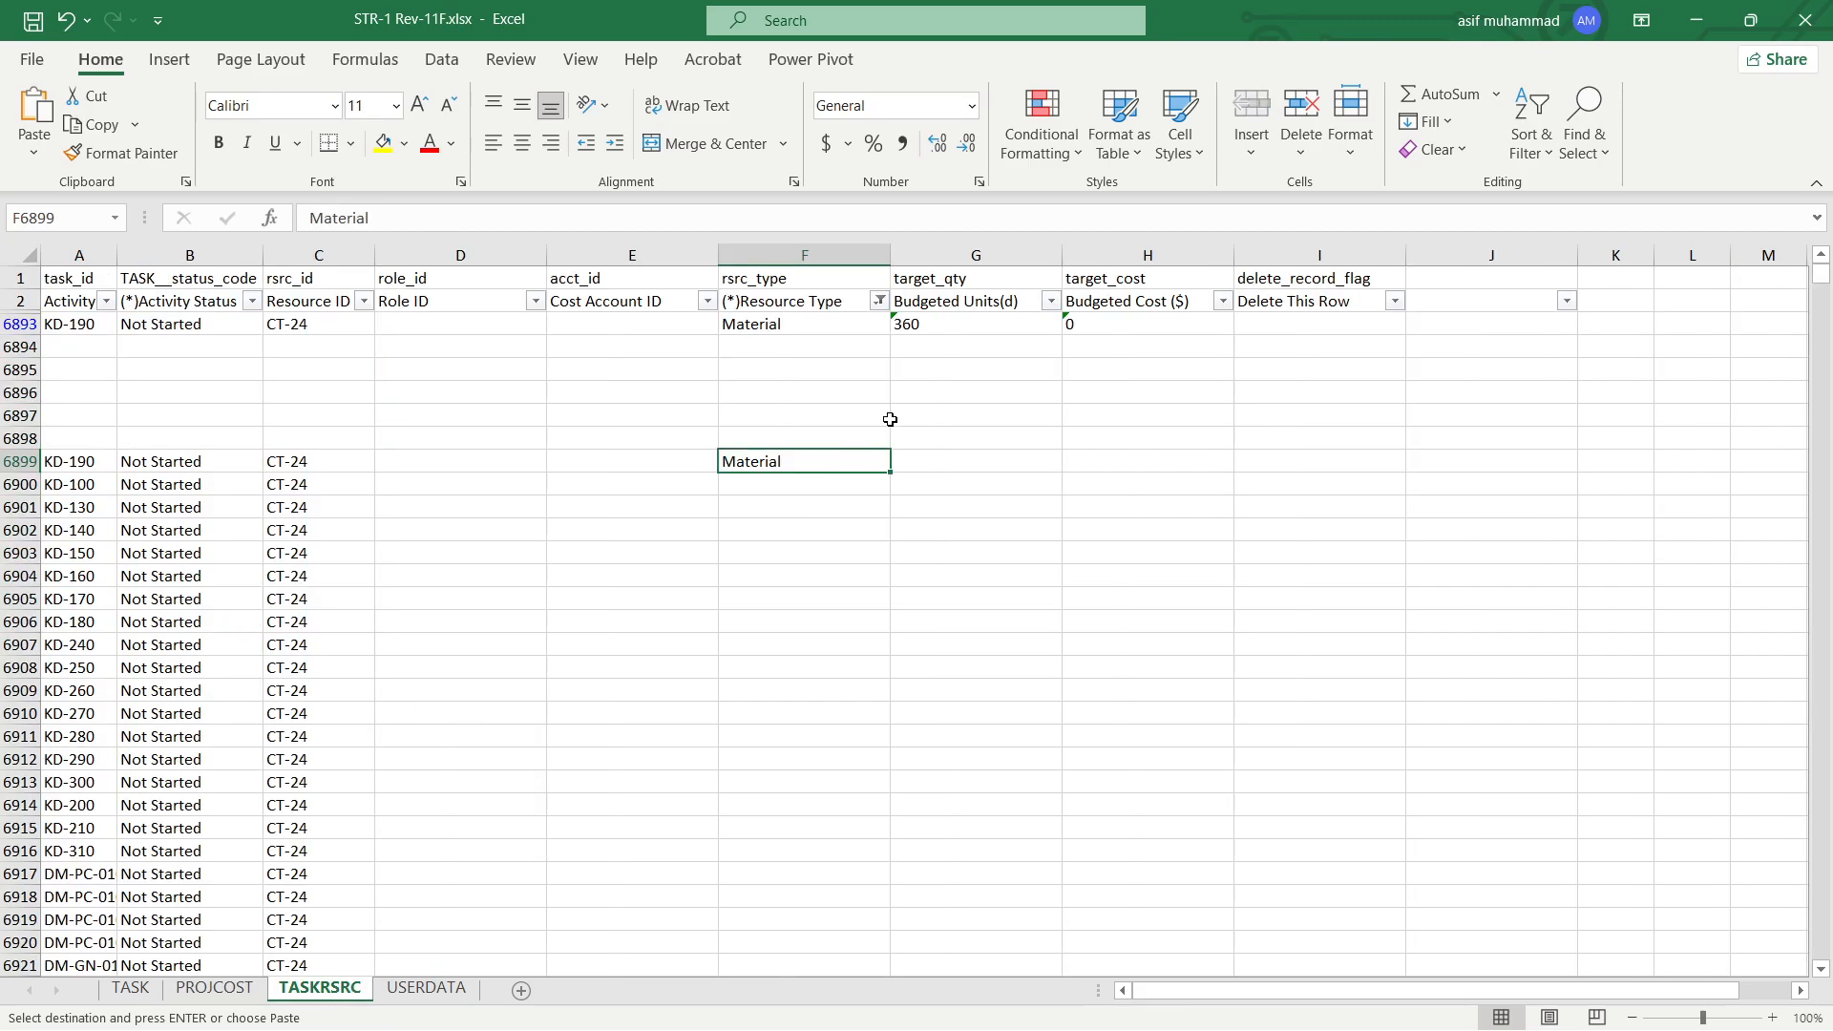
pyautogui.click(943, 462)
pyautogui.rightClick(943, 462)
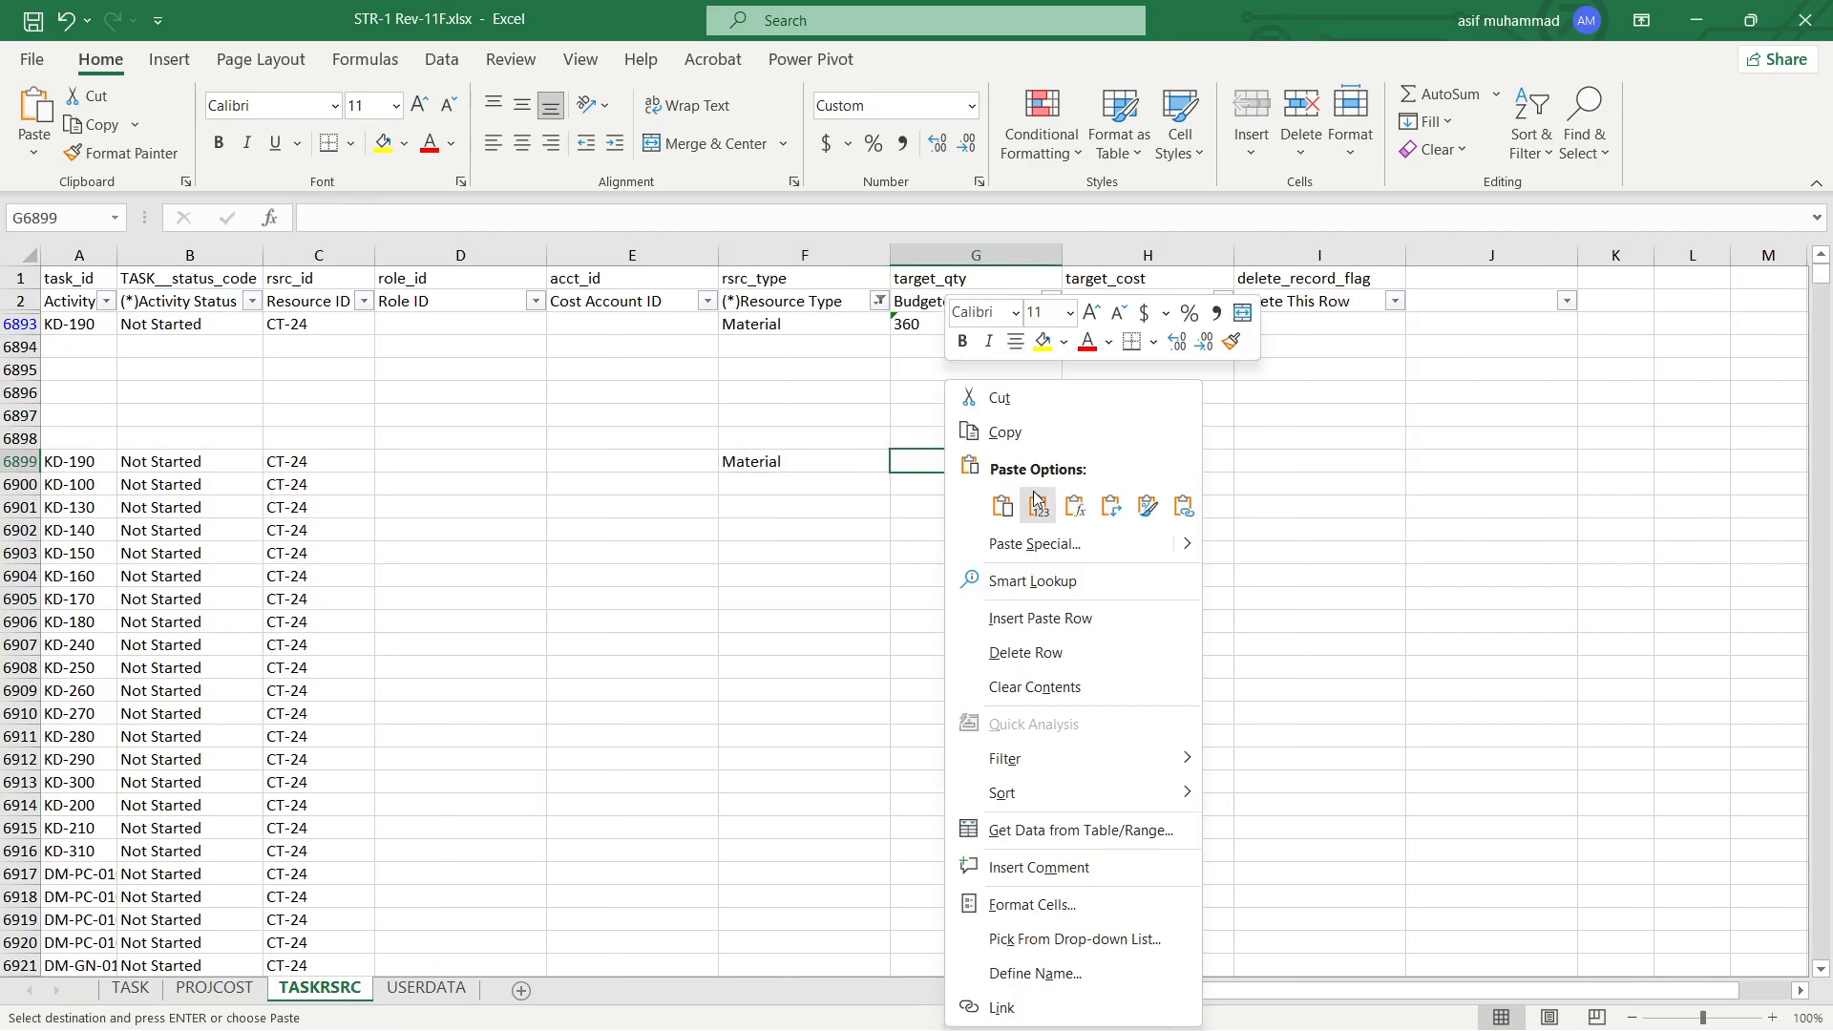
pyautogui.click(1035, 499)
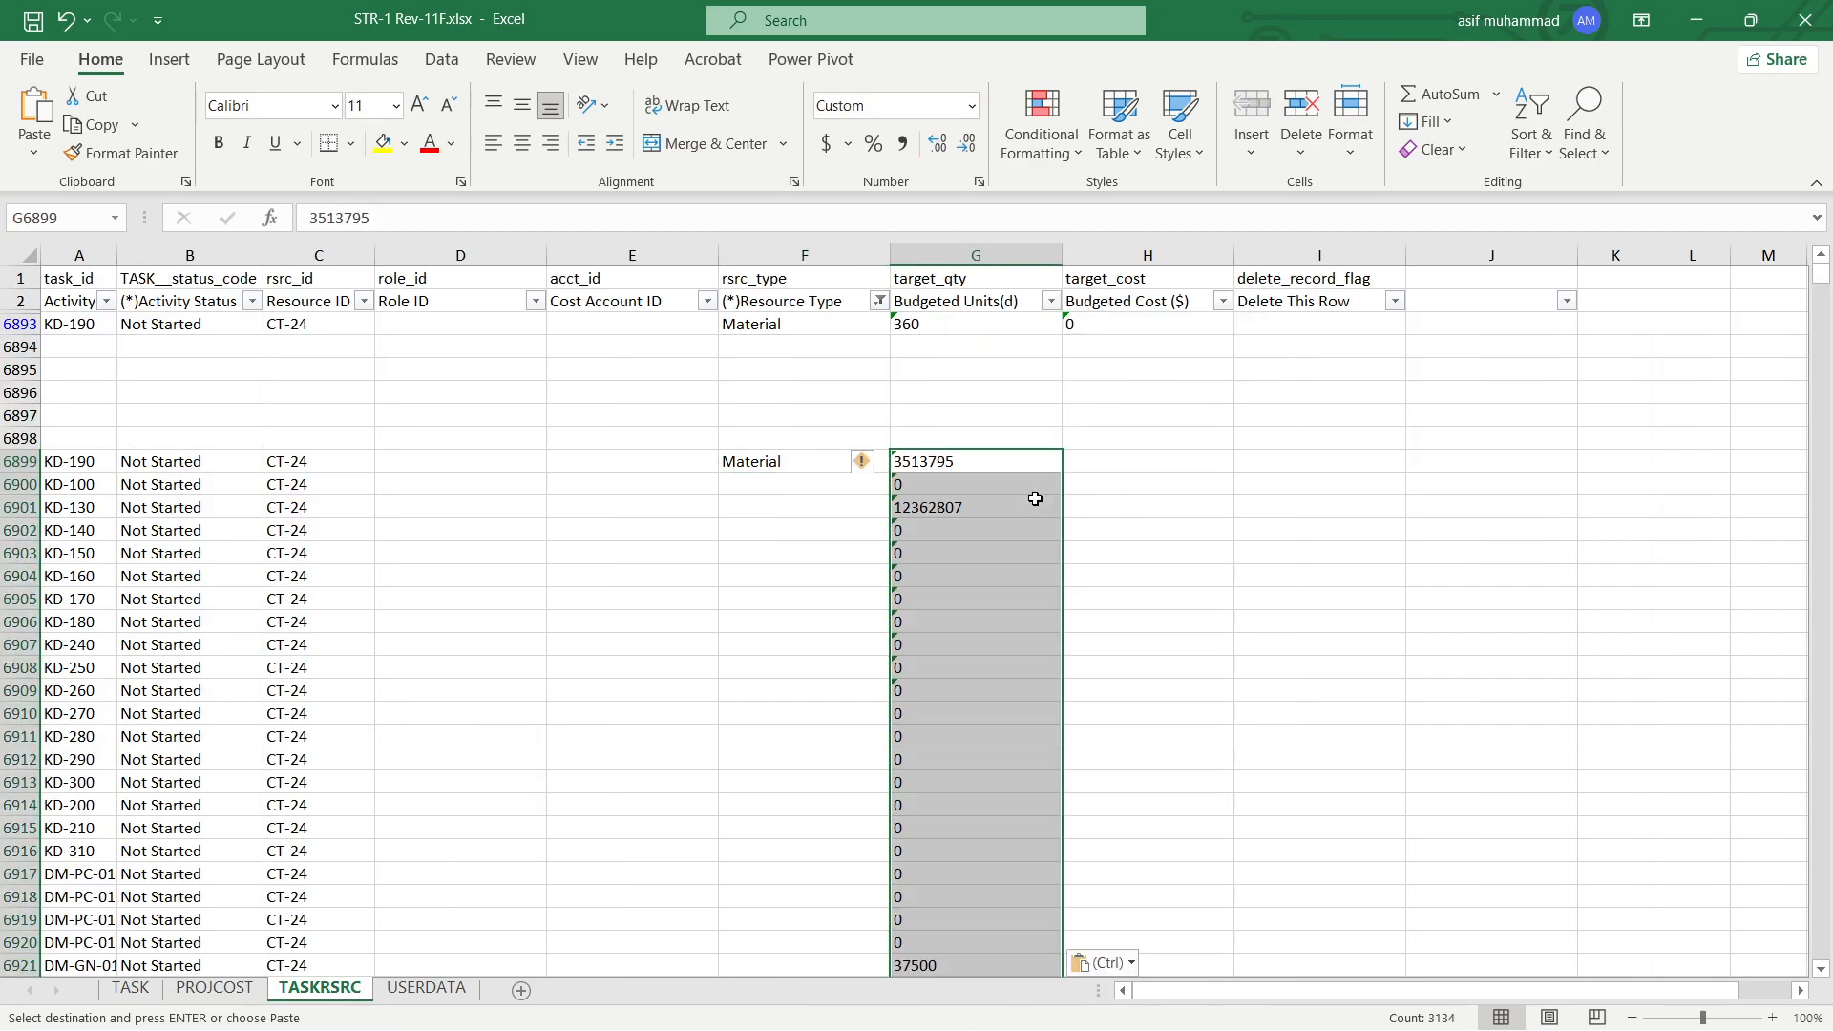
# Paste the same amounts as values into Budgeted Cost from H6899, and fill the Material resource type down from F6899
pyautogui.click(1132, 462)
pyautogui.rightClick(1131, 463)
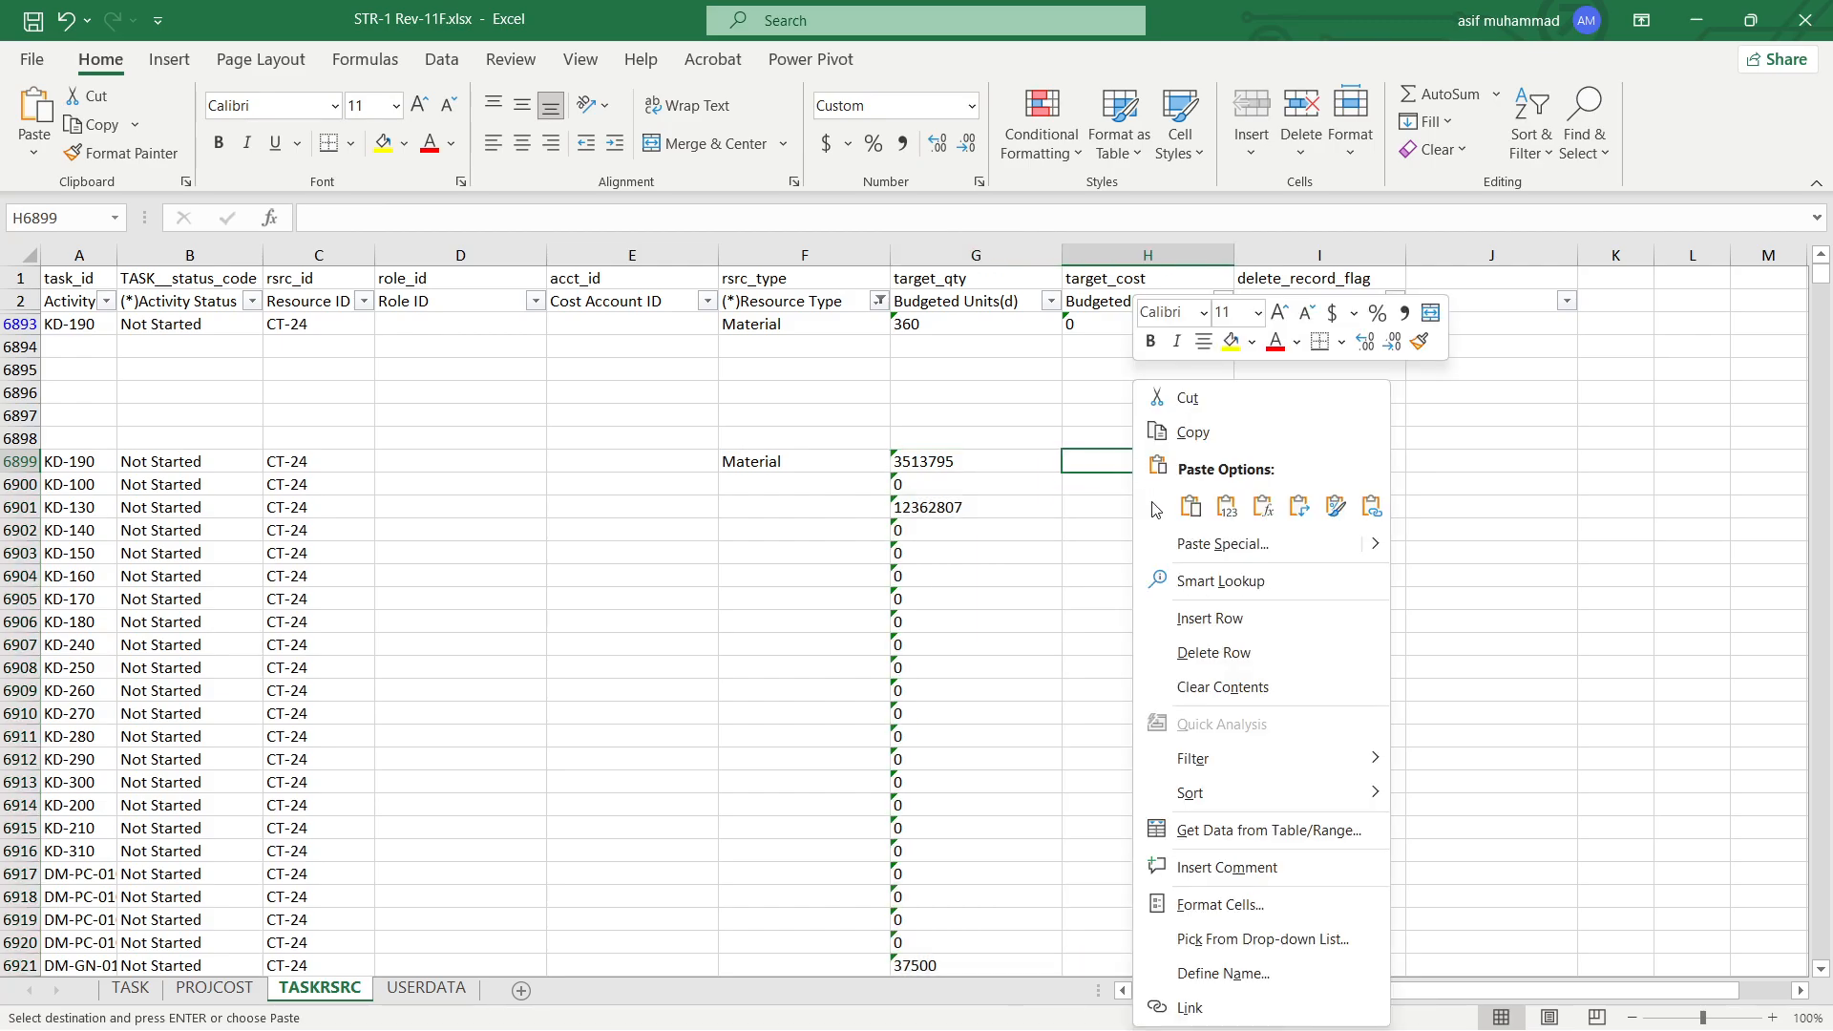
pyautogui.click(1231, 509)
pyautogui.click(1339, 525)
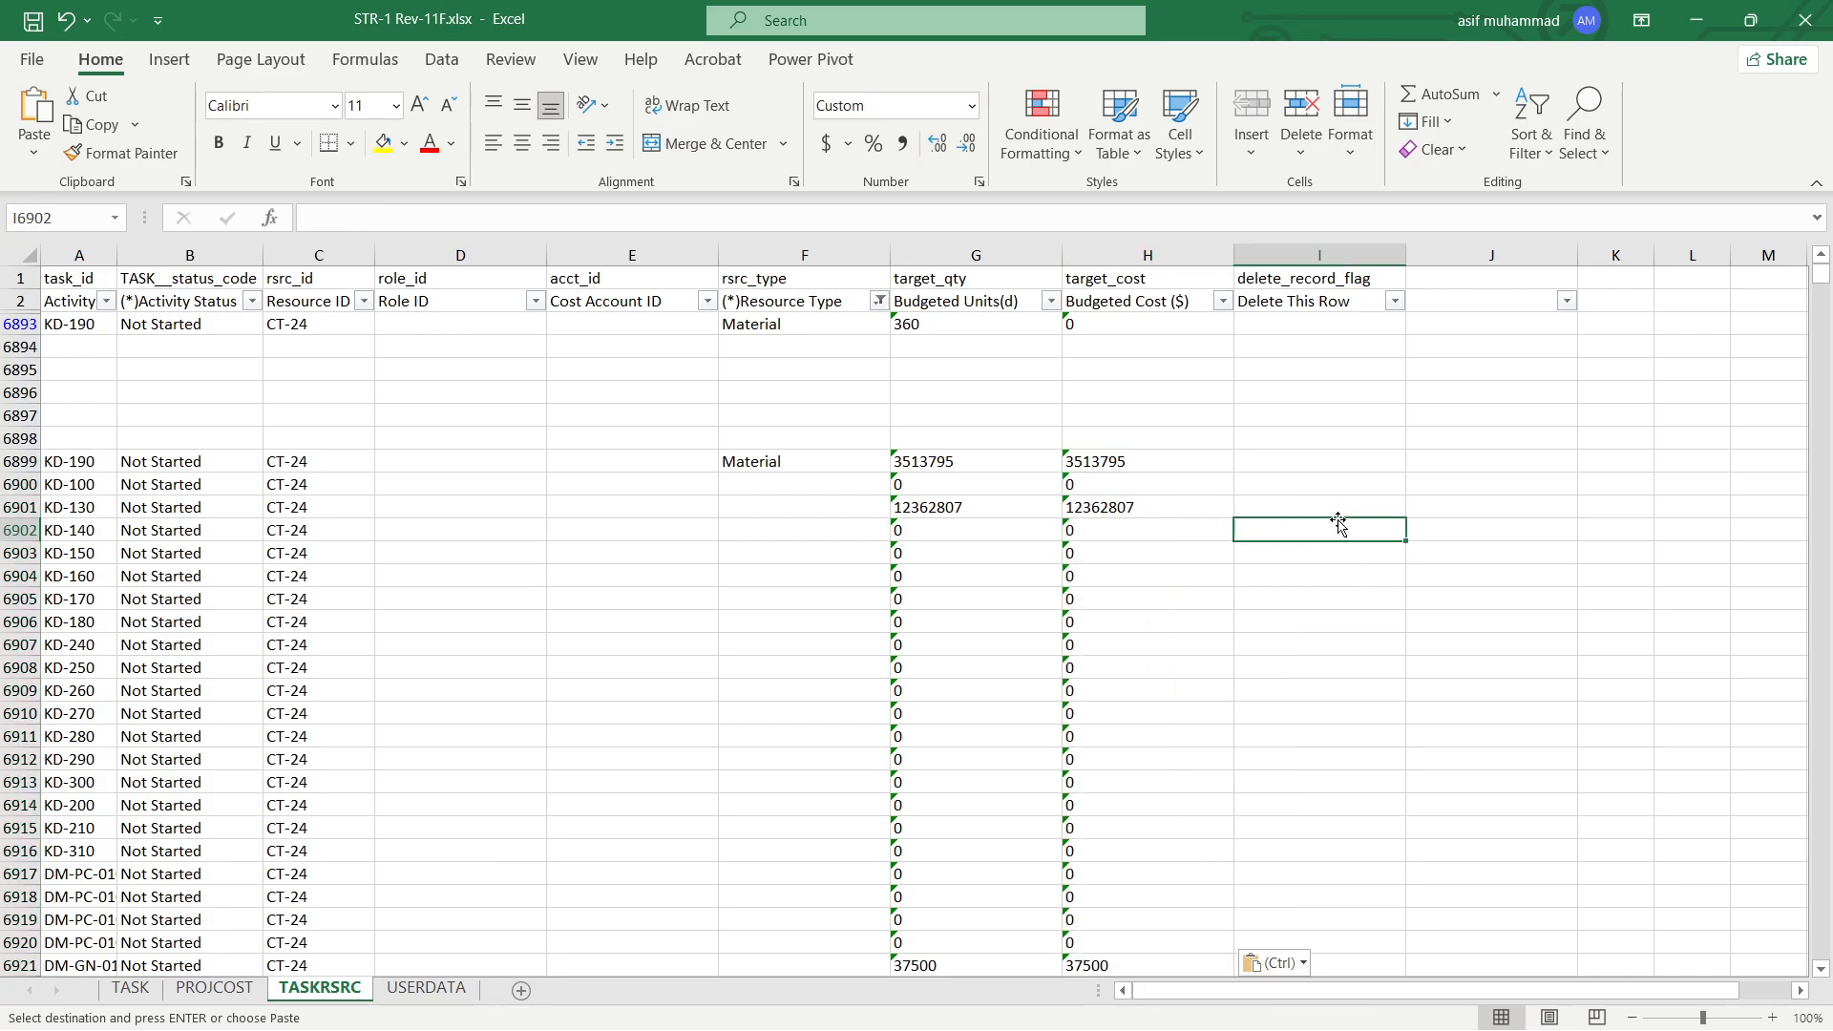
pyautogui.click(803, 462)
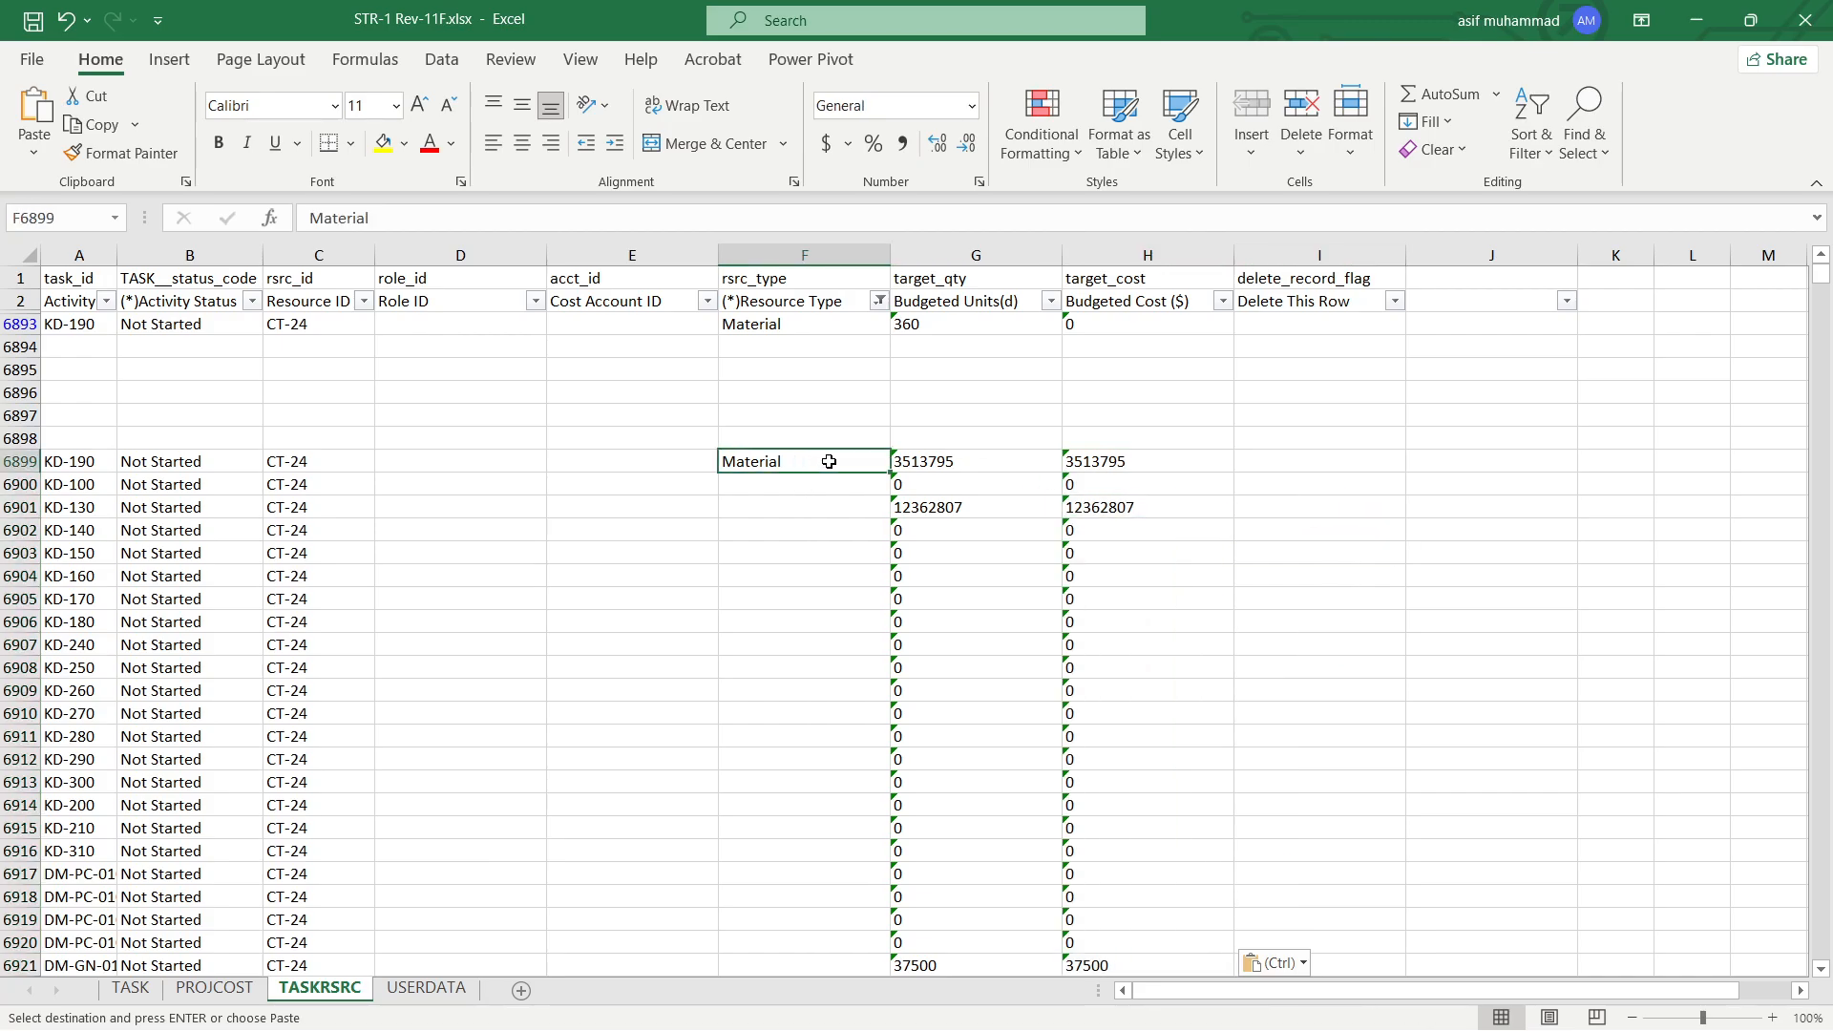
pyautogui.doubleClick(888, 471)
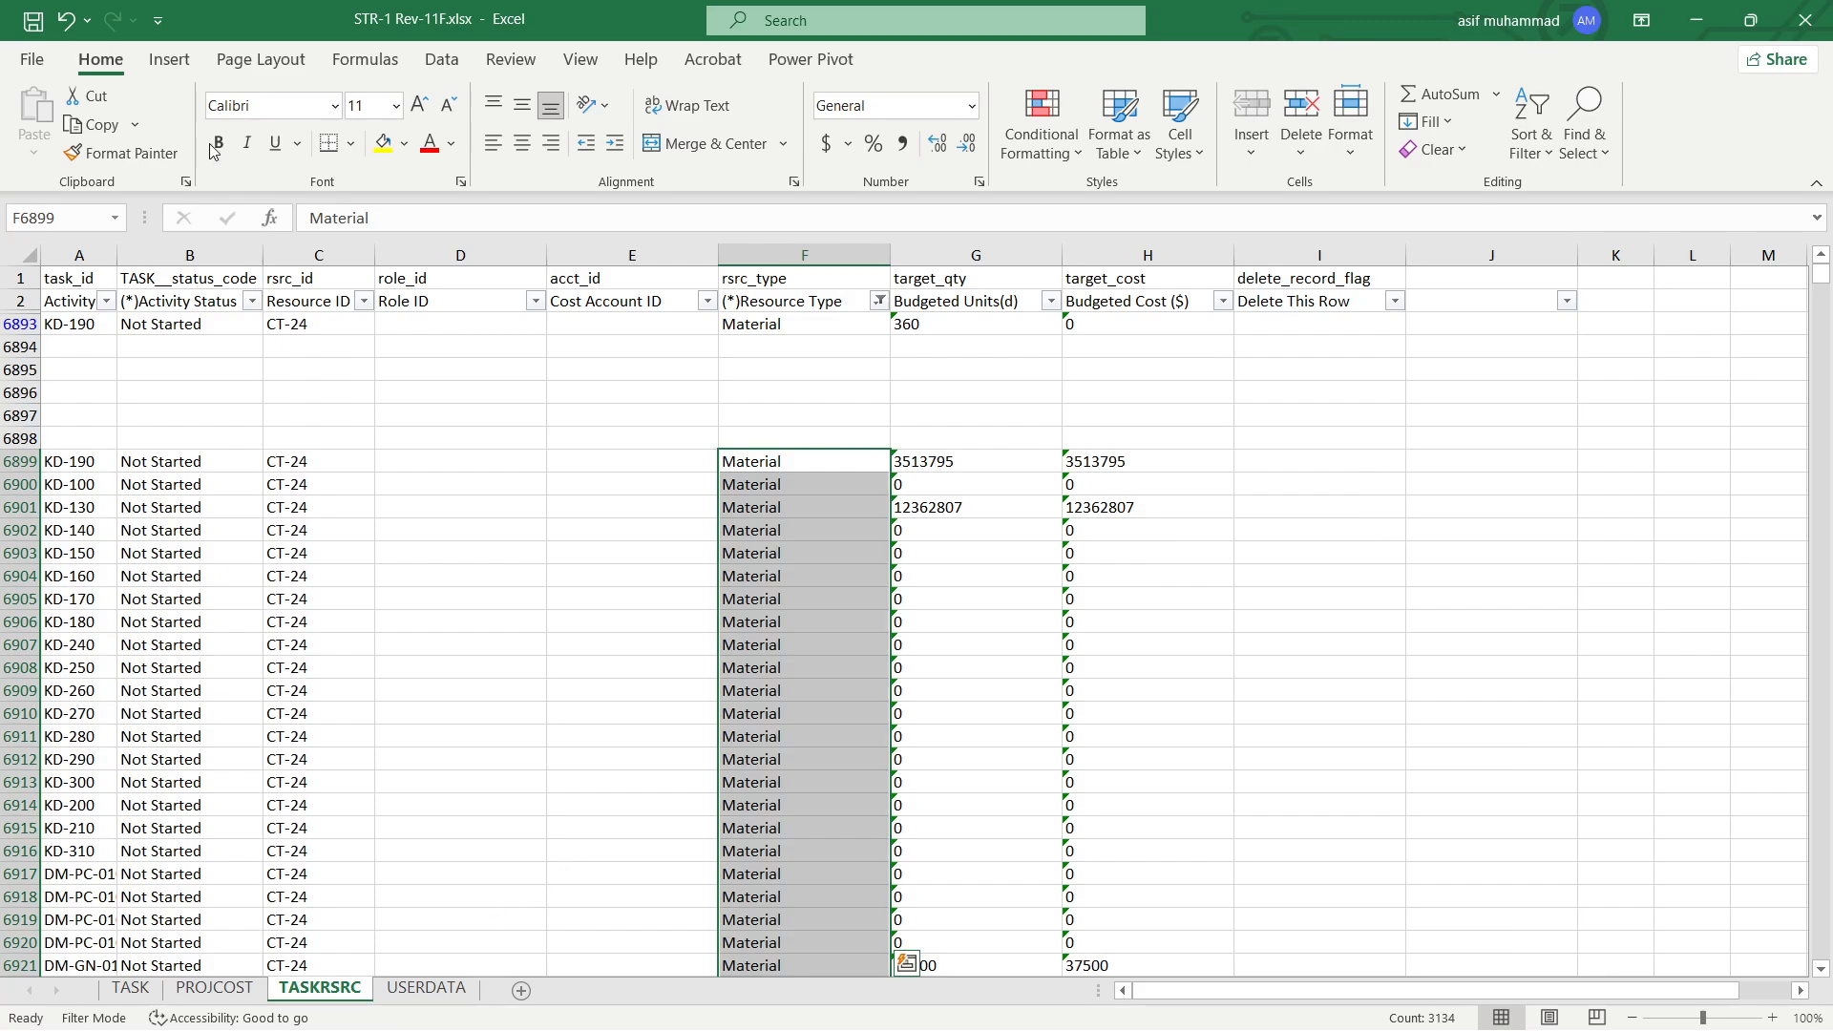
# Create a new blank workbook and select cell G5 as the paste target
pyautogui.click(33, 59)
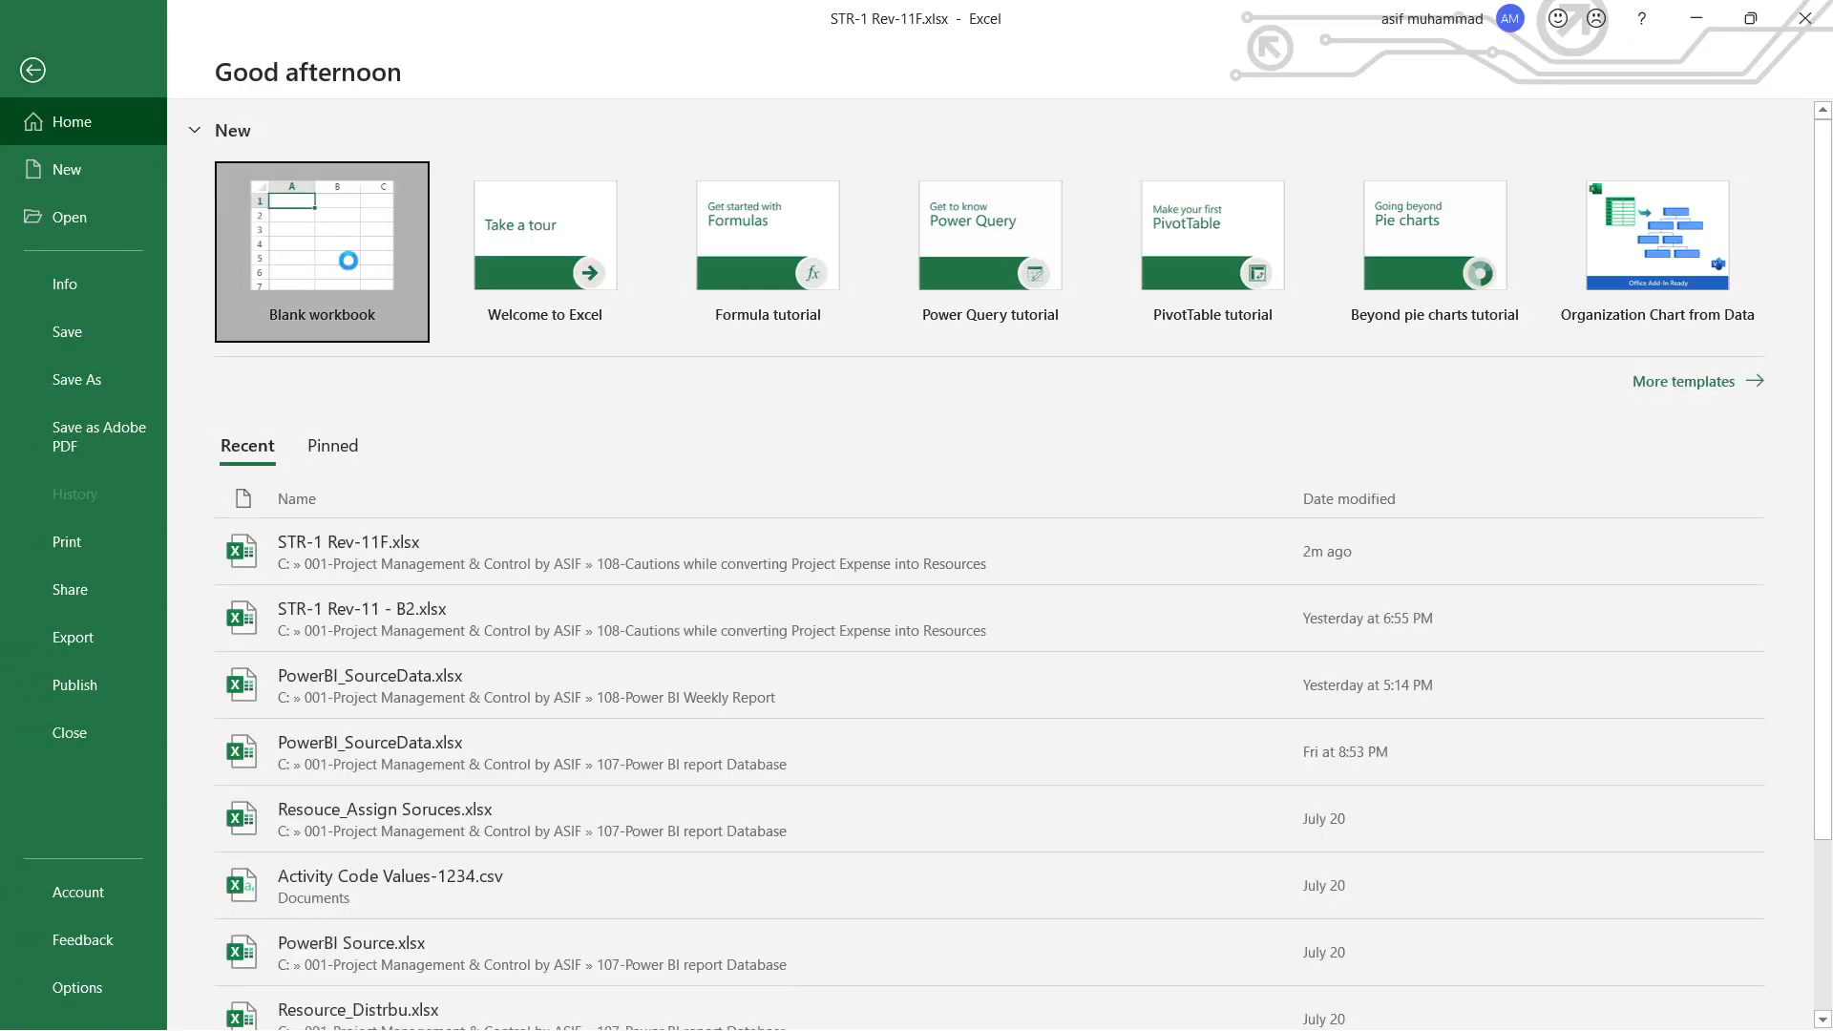
pyautogui.press('Escape')
pyautogui.hotkey('ctrl', 'n')
pyautogui.click(560, 352)
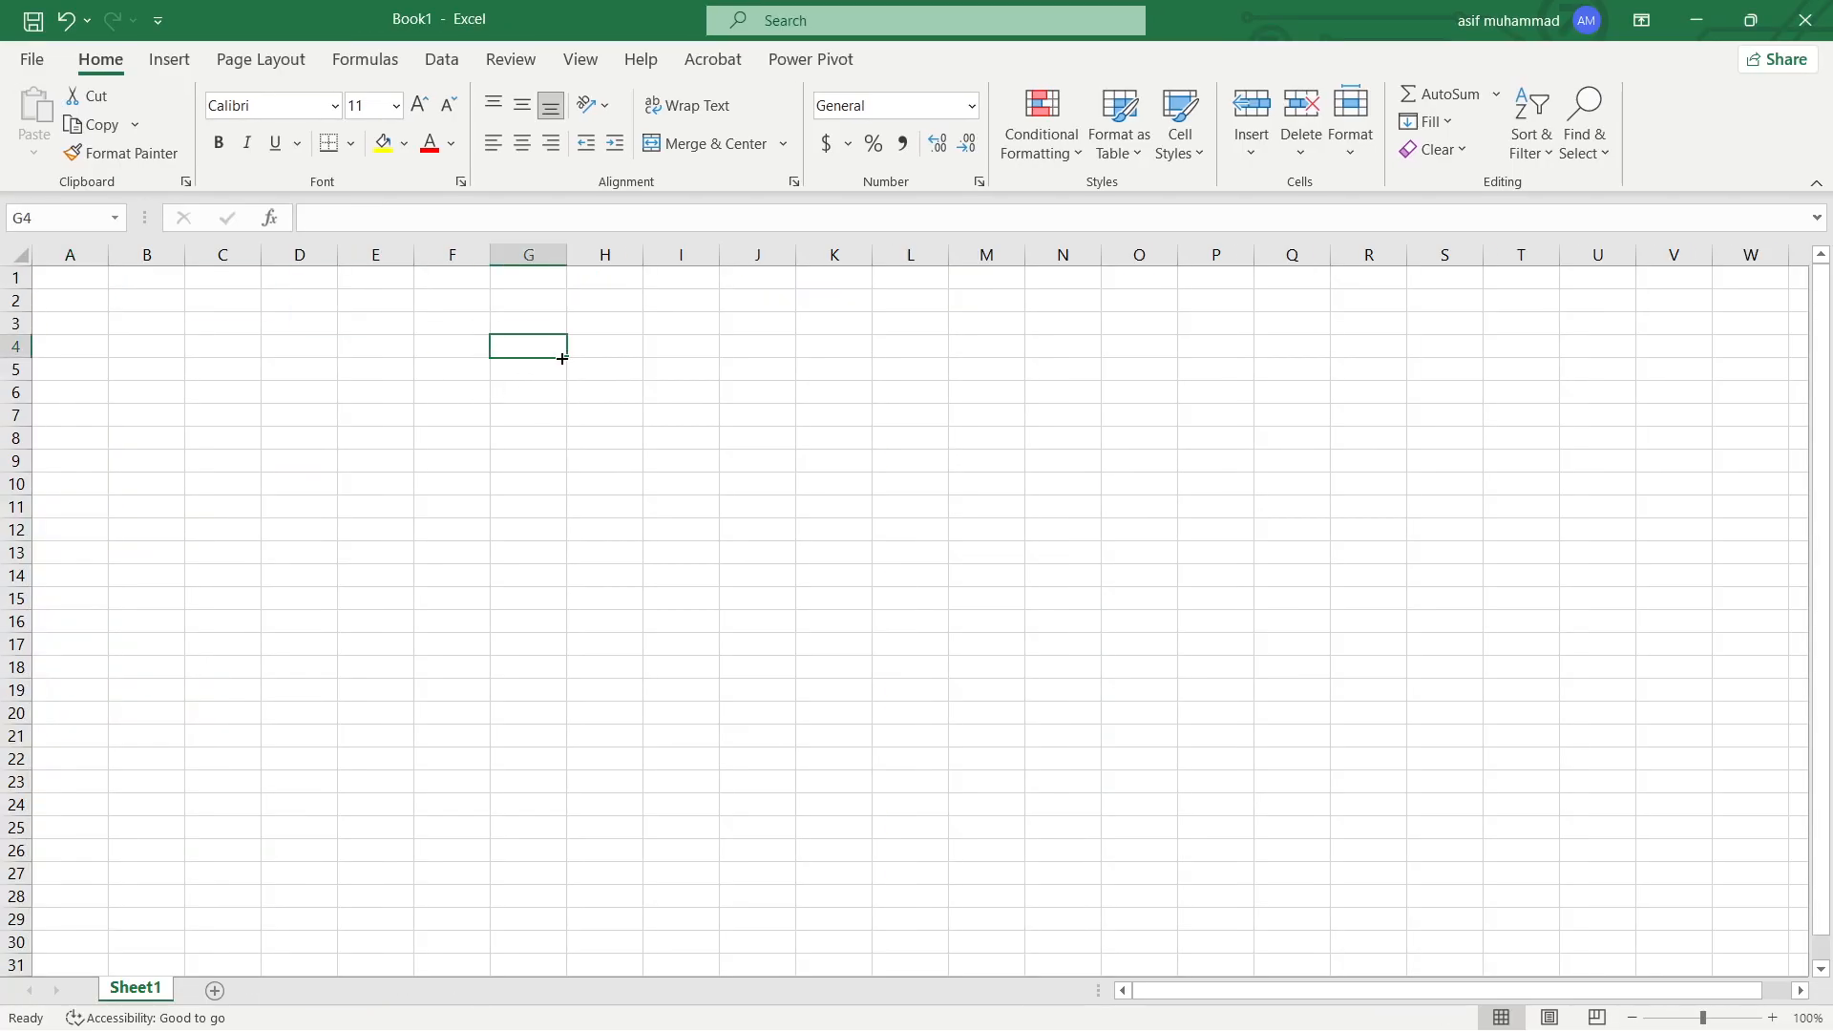
pyautogui.rightClick(563, 359)
pyautogui.click(512, 373)
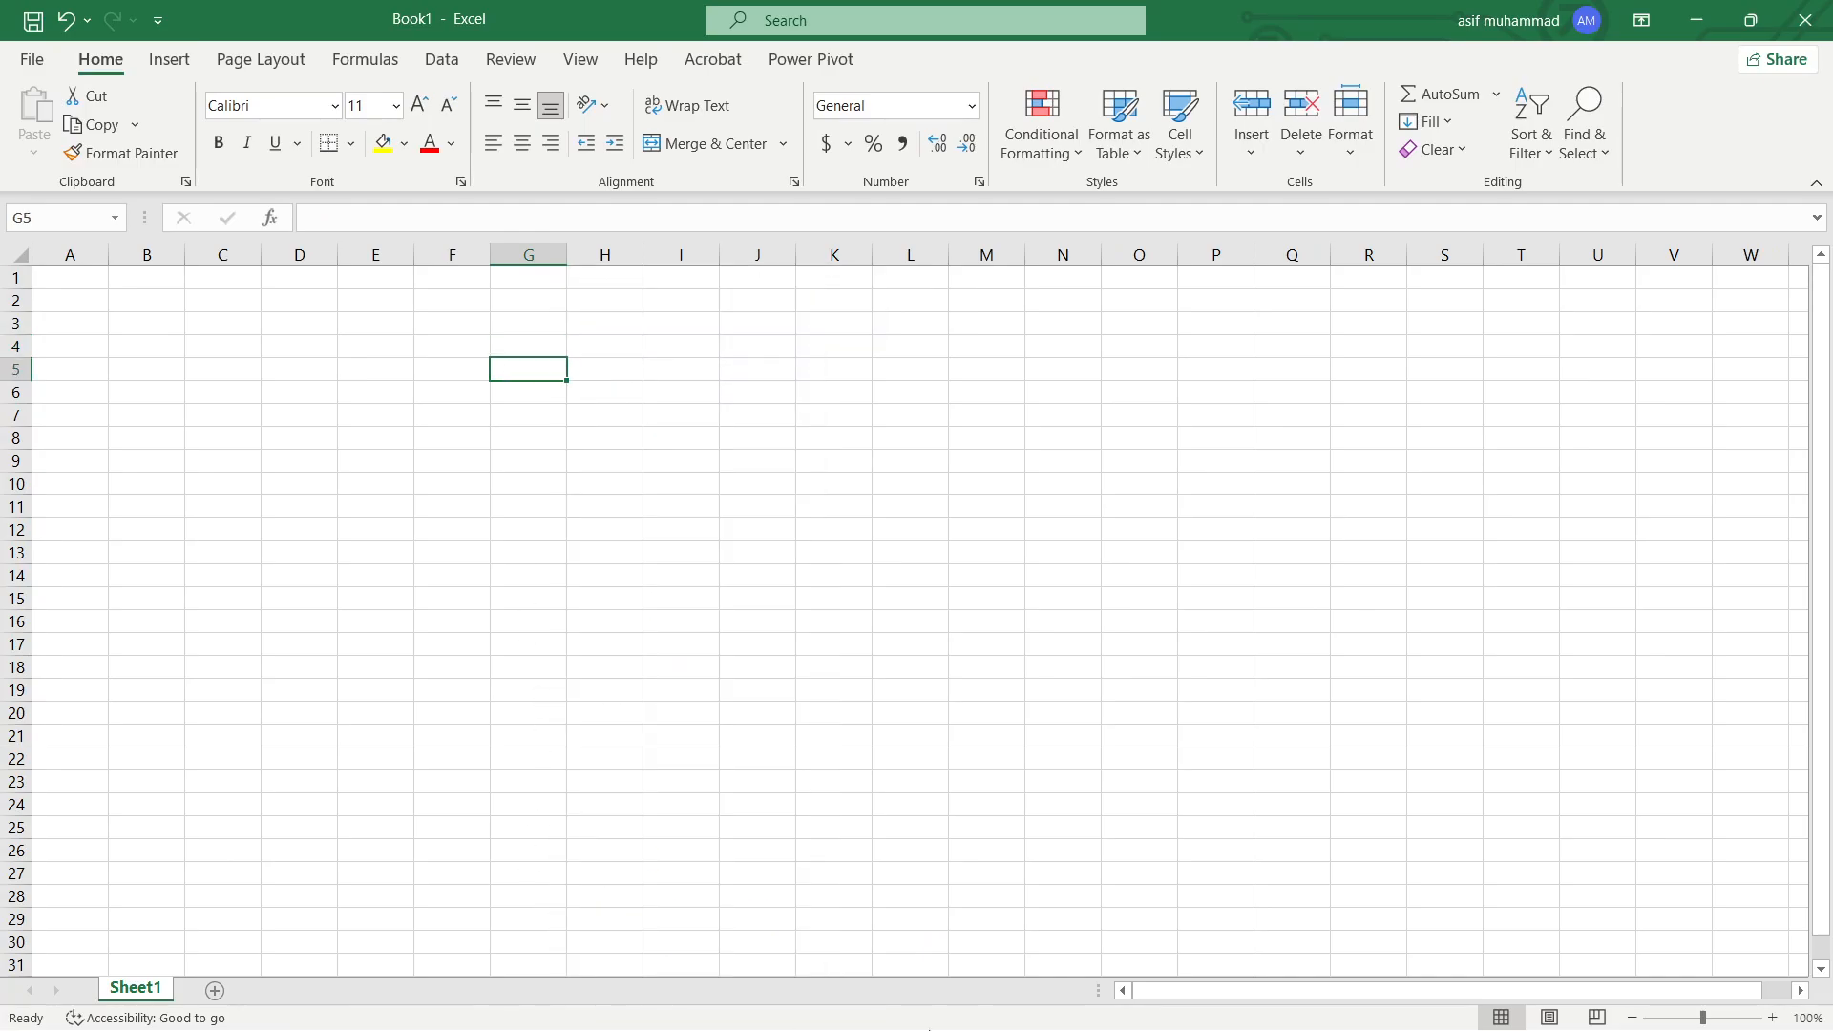
# Copy the Budgeted Units amounts from G6899 down in STR-1 Rev-11F into G5 of the blank workbook and convert them to numbers
pyautogui.moveTo(1114, 1025)
pyautogui.moveTo(1287, 1018)
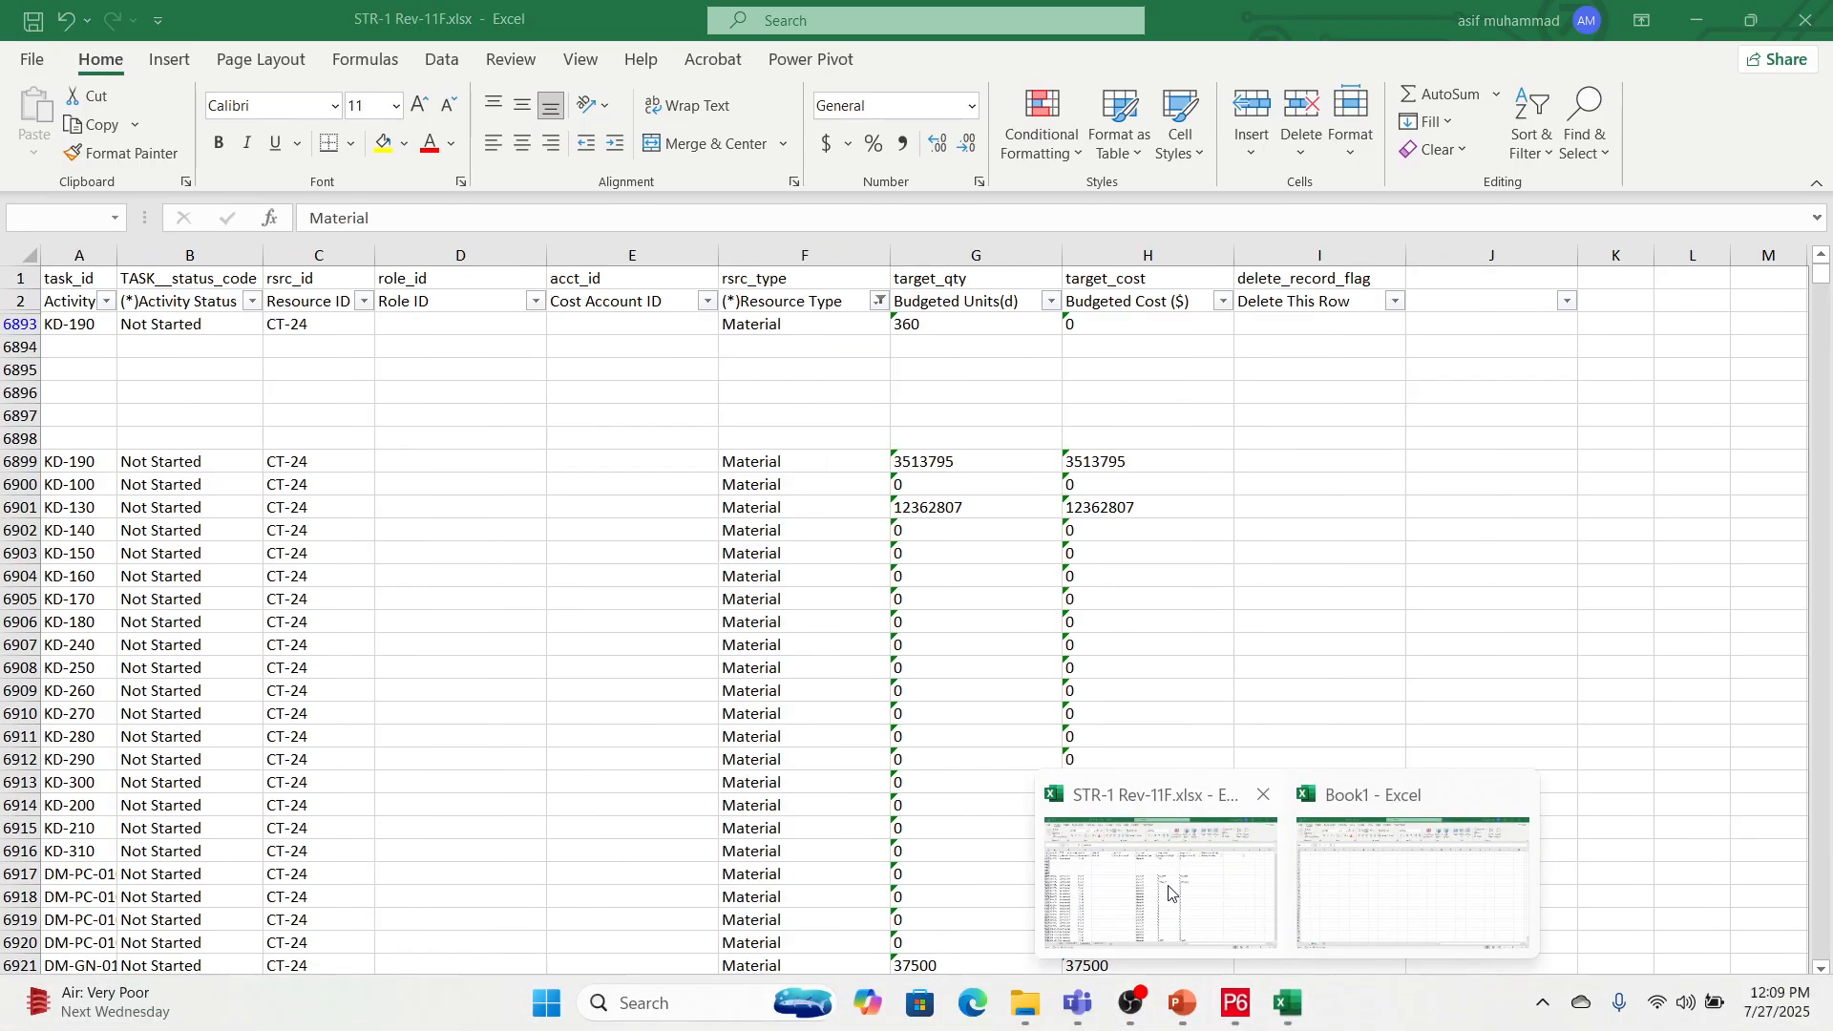
pyautogui.click(1155, 878)
pyautogui.click(939, 466)
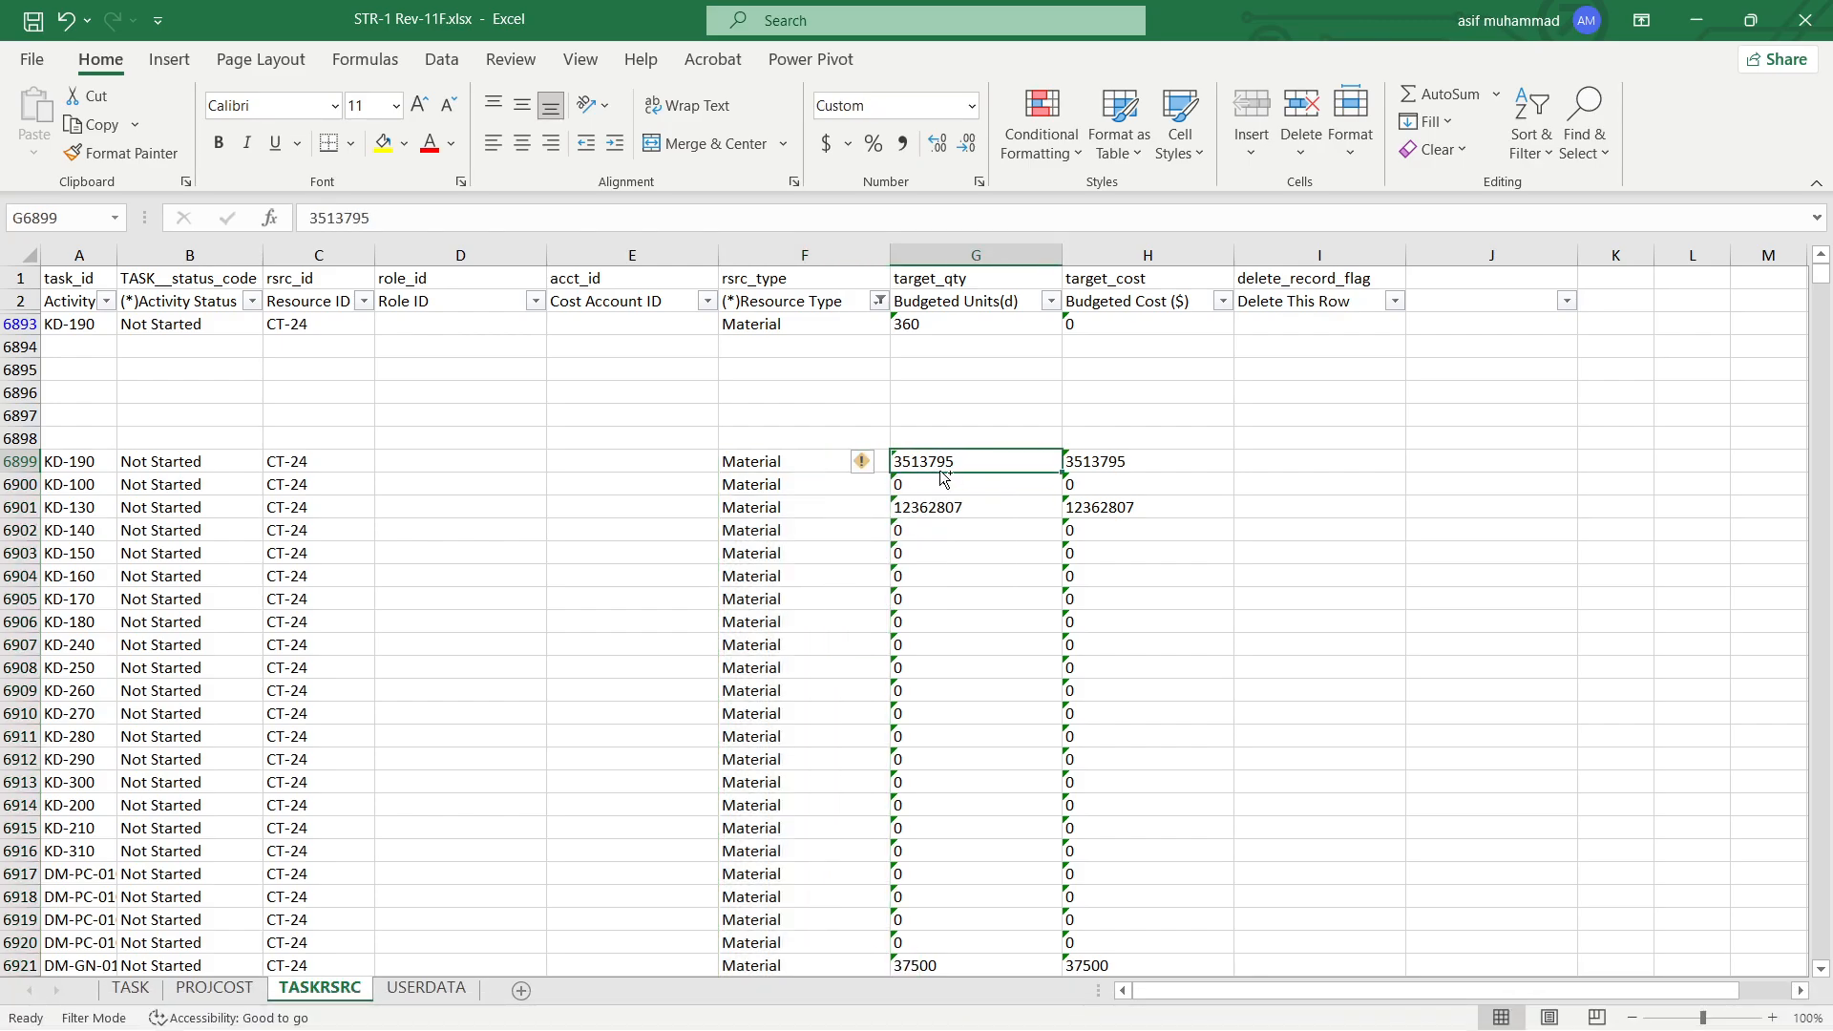
pyautogui.hotkey('ctrl', 'shift', 'Down')
pyautogui.hotkey('ctrl', 'c')
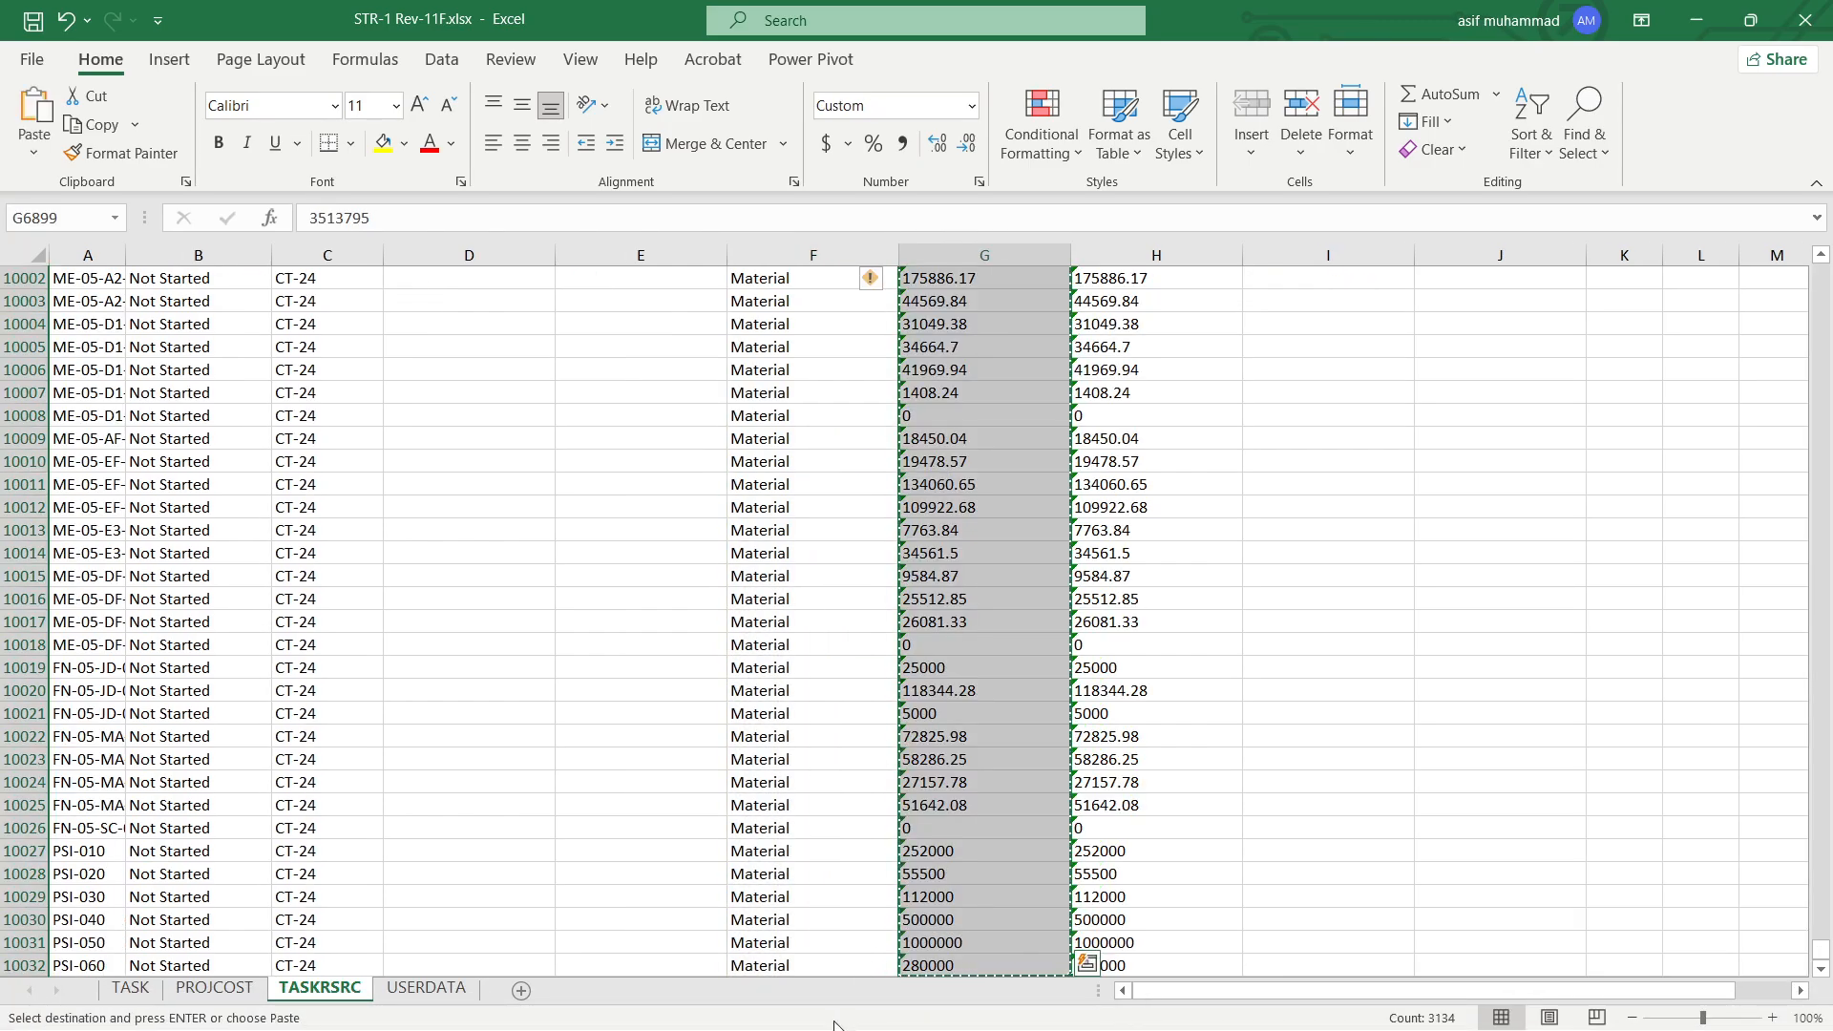
pyautogui.moveTo(1287, 1005)
pyautogui.click(1375, 963)
pyautogui.hotkey('ctrl', 'v')
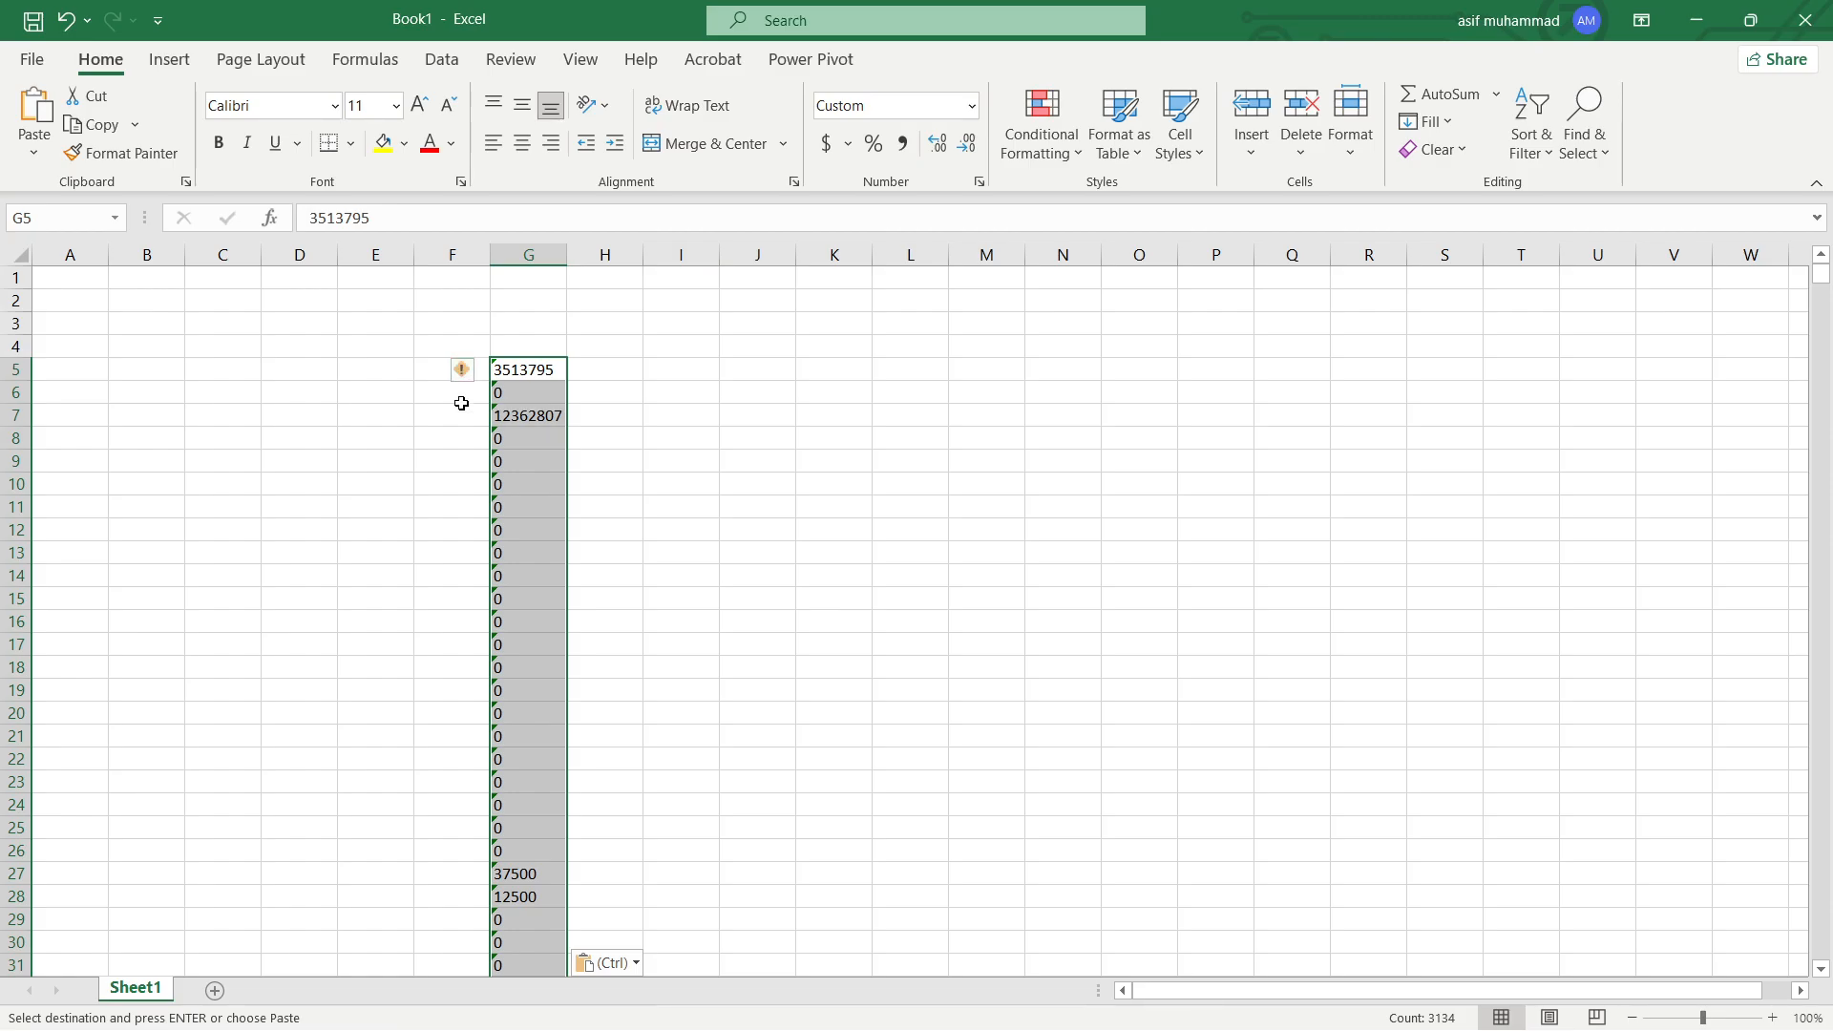
pyautogui.click(468, 370)
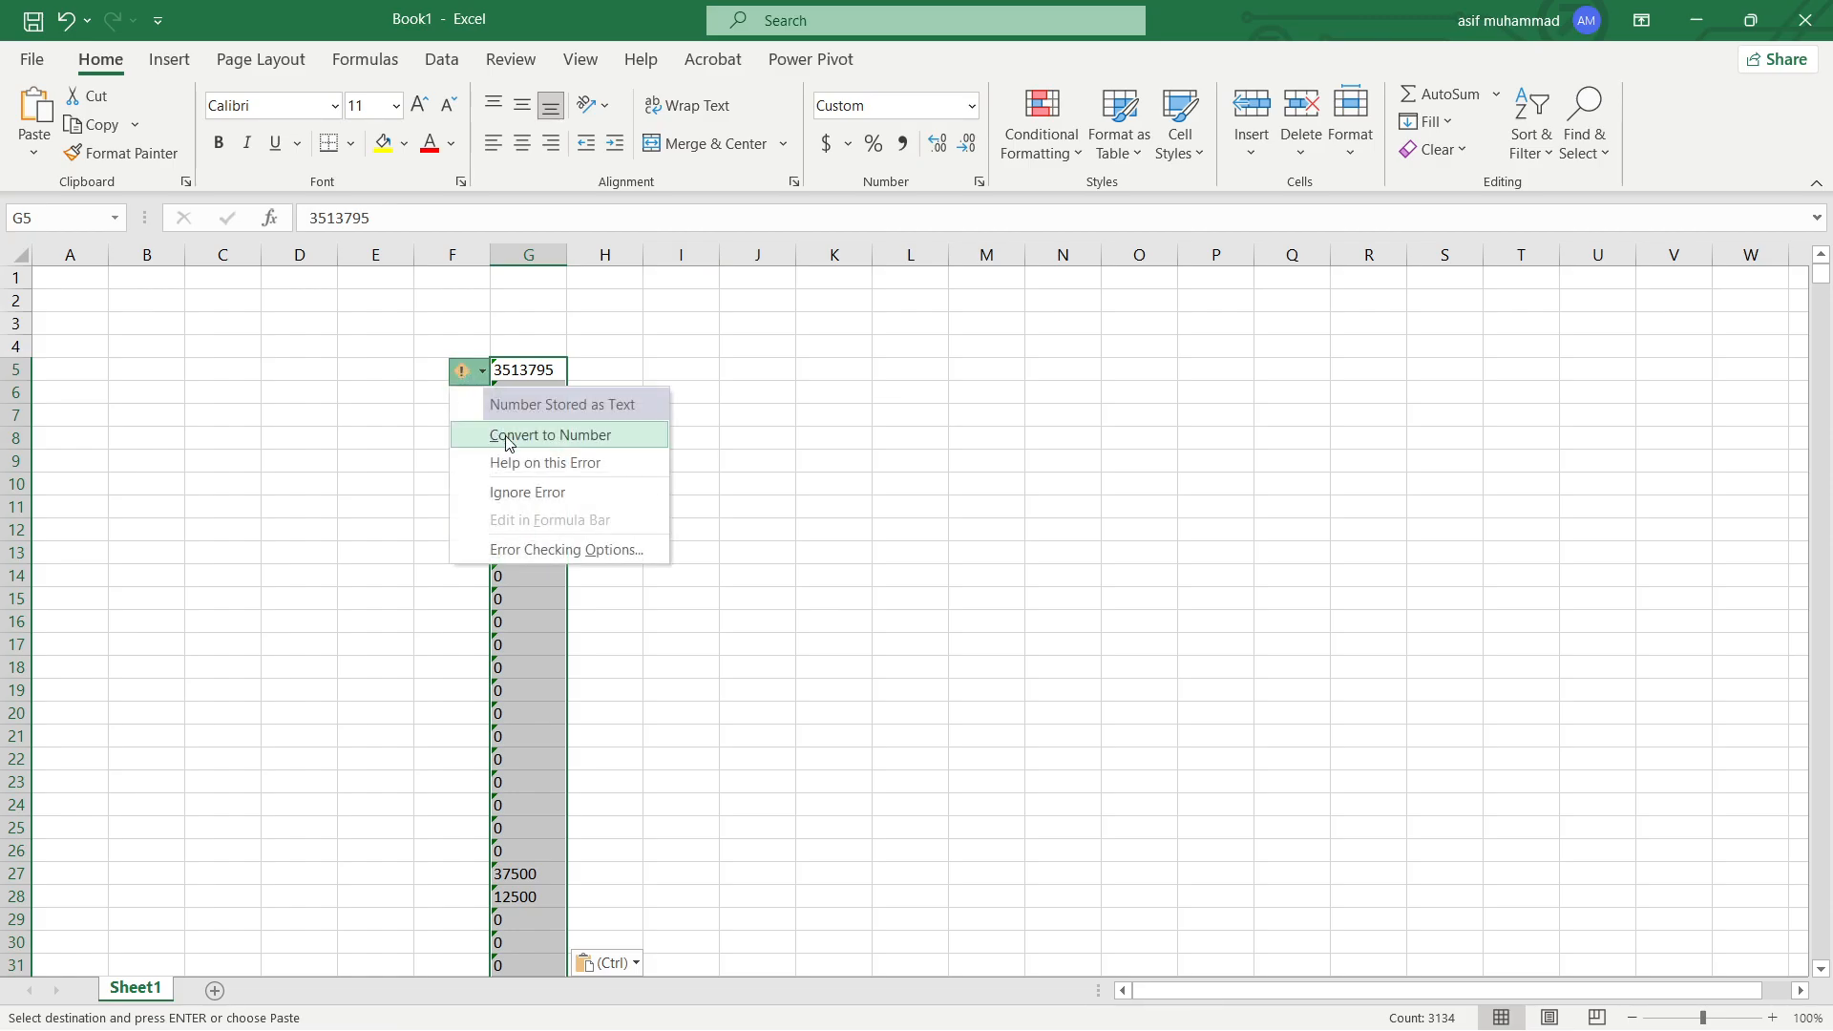
pyautogui.click(550, 436)
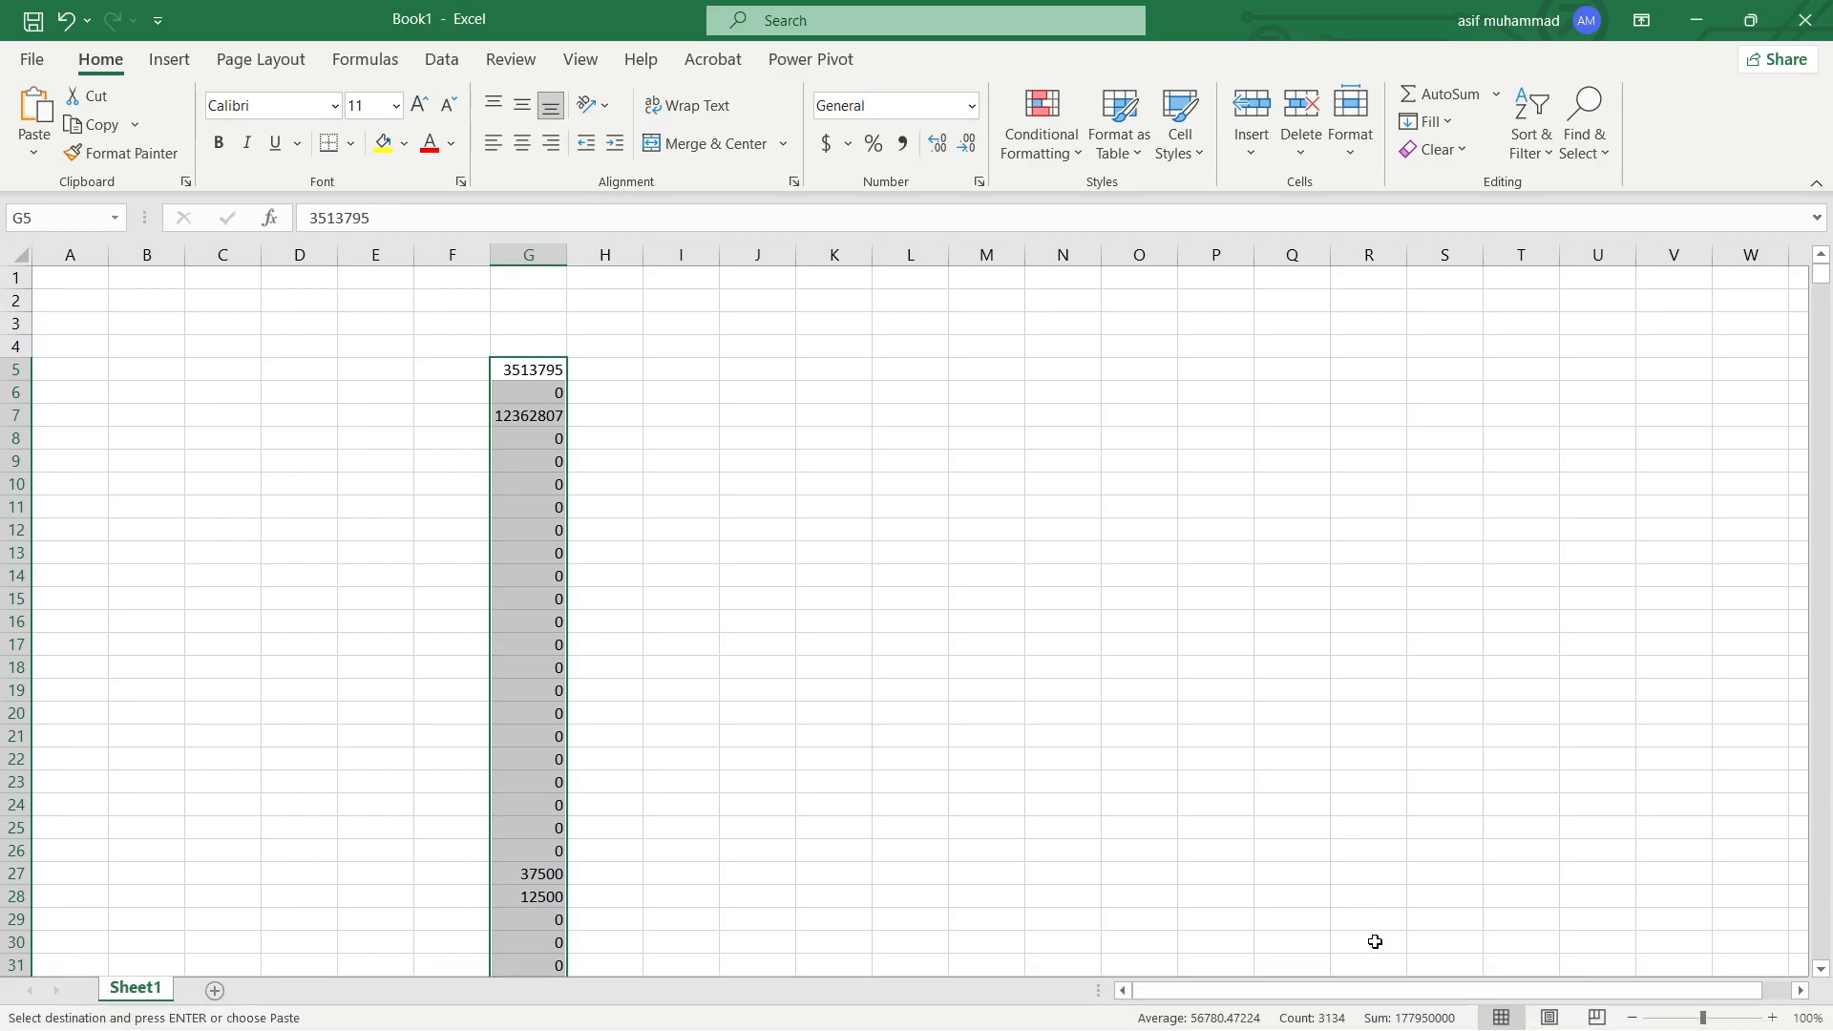
# Total the pasted amounts in cell G2 with the formula =SUM(G5:G3138)
pyautogui.click(541, 304)
pyautogui.write('=sum')
pyautogui.press('Tab')
pyautogui.press('Down')
pyautogui.press('Down')
pyautogui.press('Down')
pyautogui.hotkey('ctrl', 'shift', 'Down')
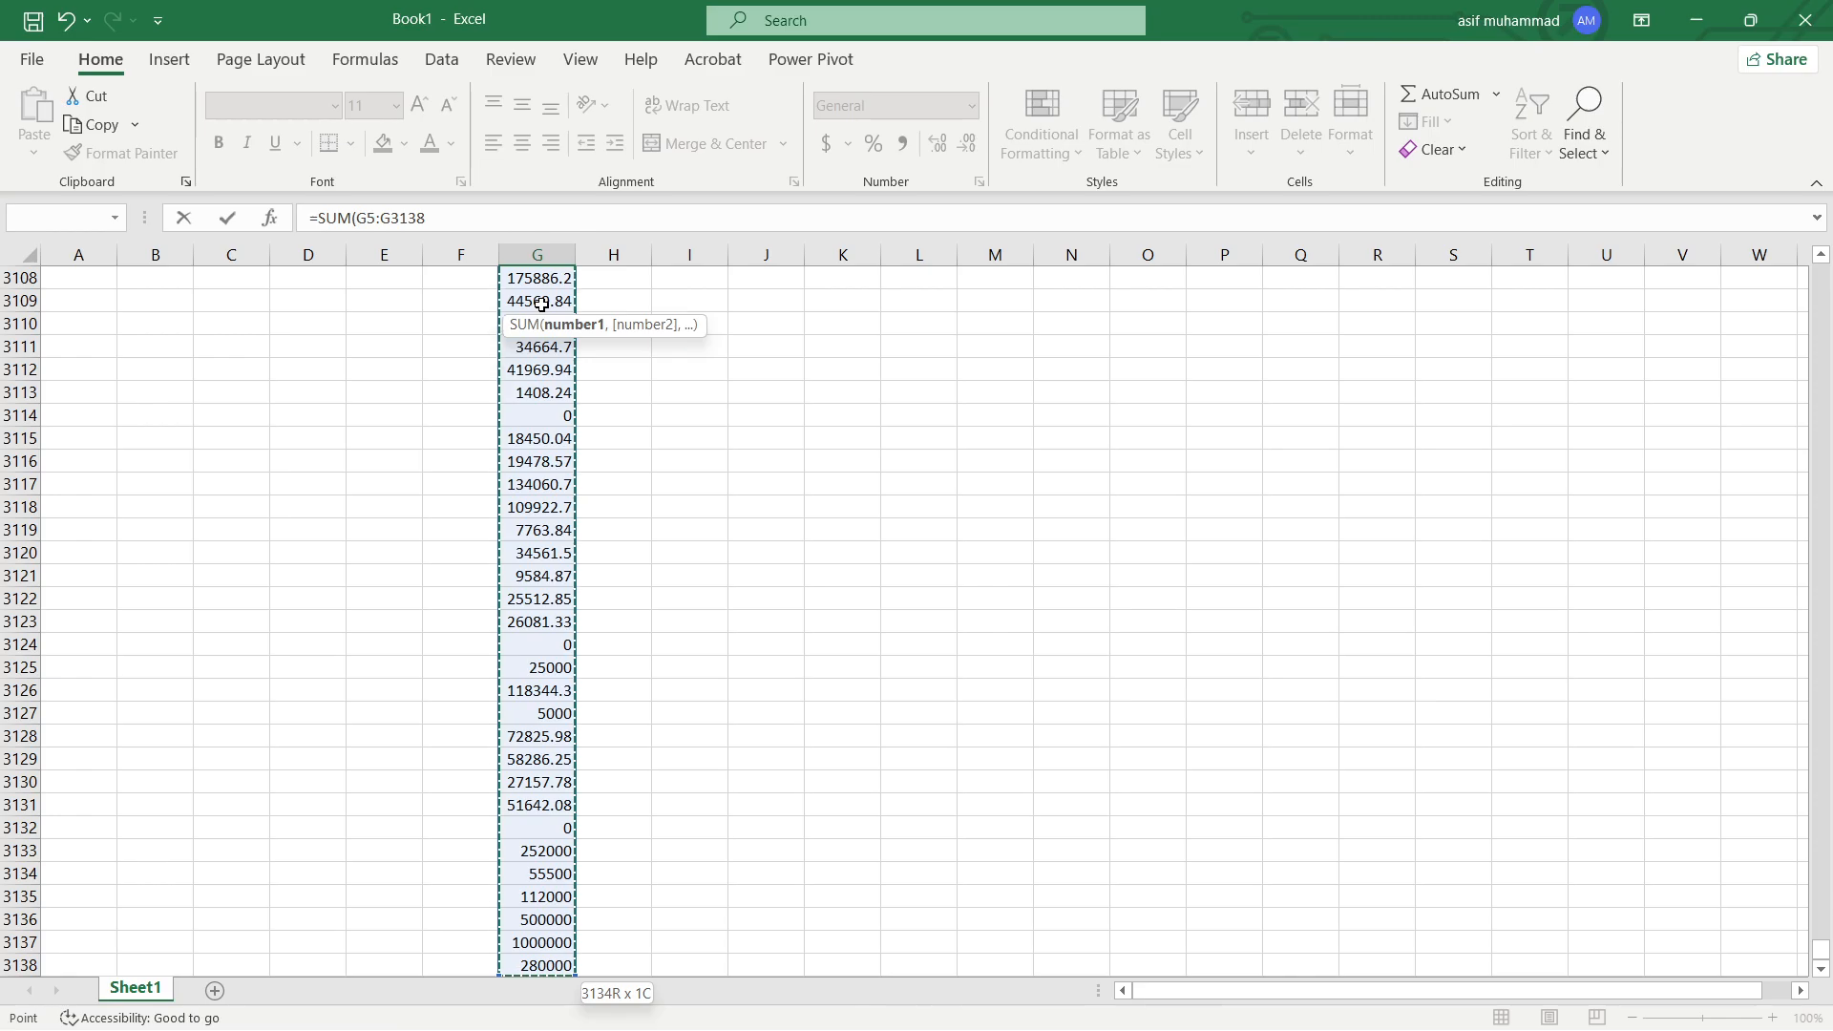
pyautogui.hotkey('ctrl', 'Return')
pyautogui.scroll(17, 563, 315)
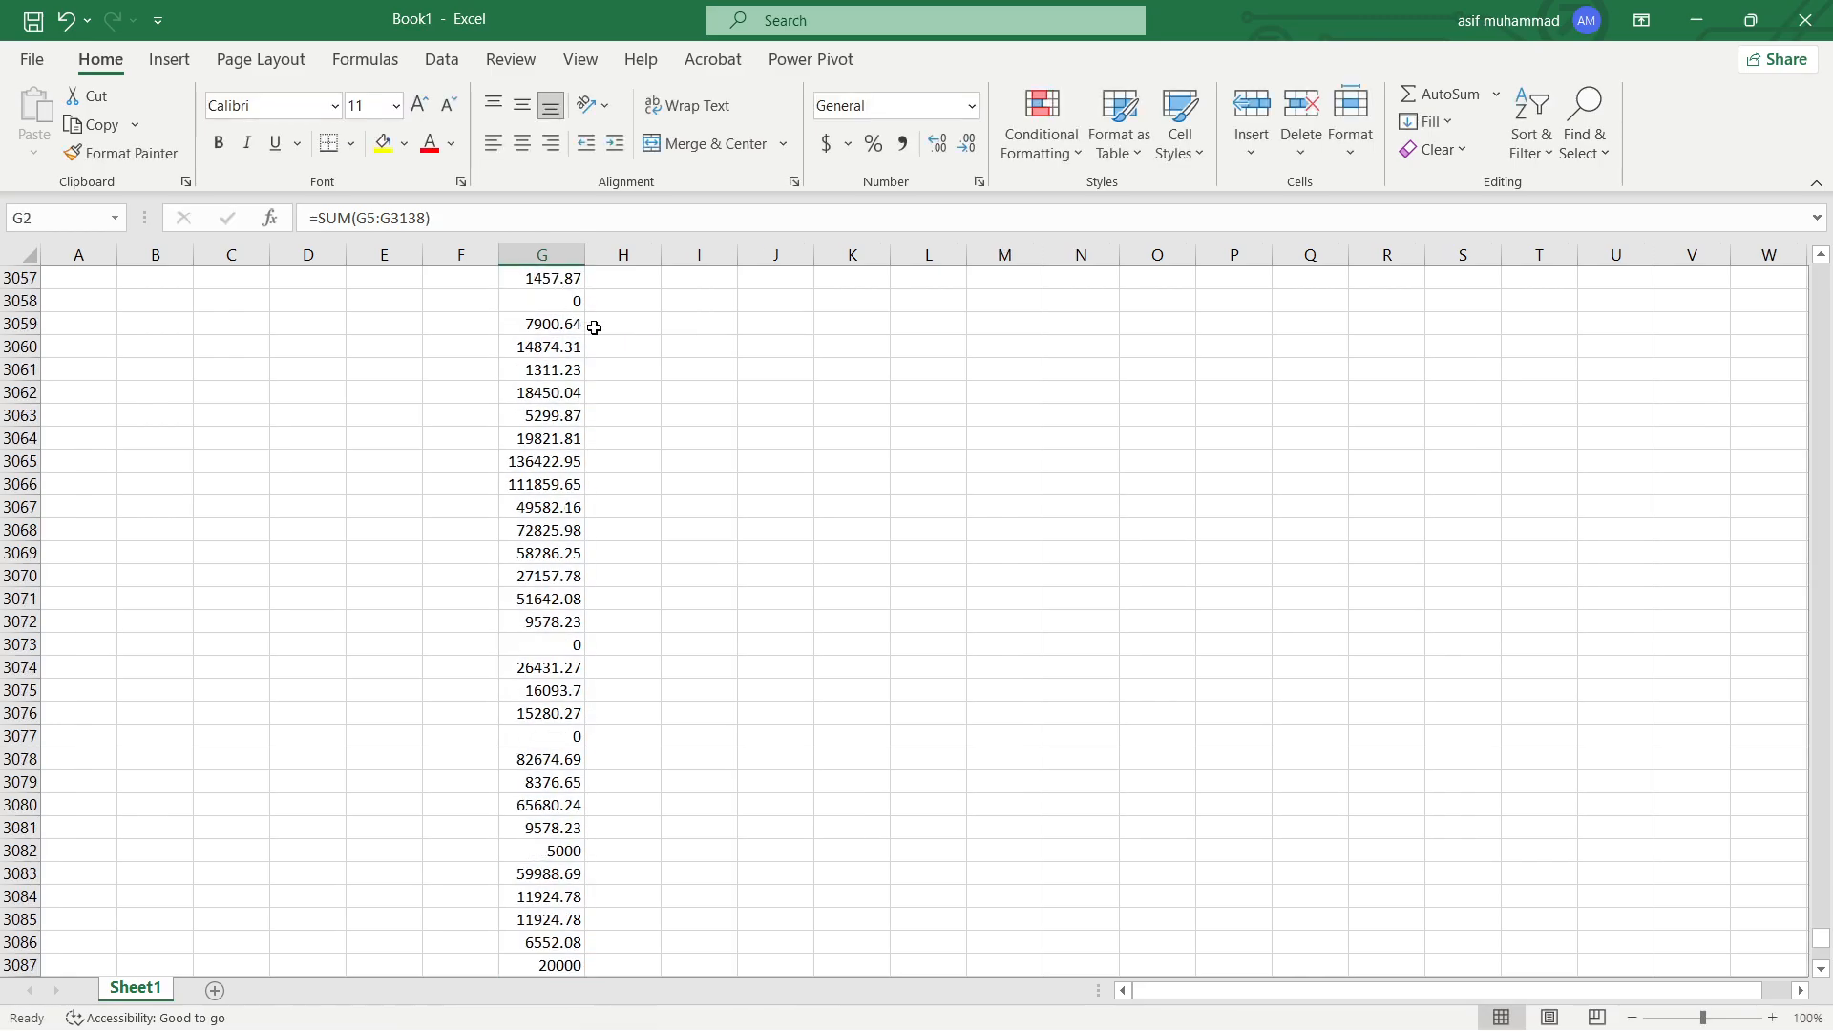
# Format the total in G2 with the comma number style
pyautogui.hotkey('ctrl', 'BackSpace')
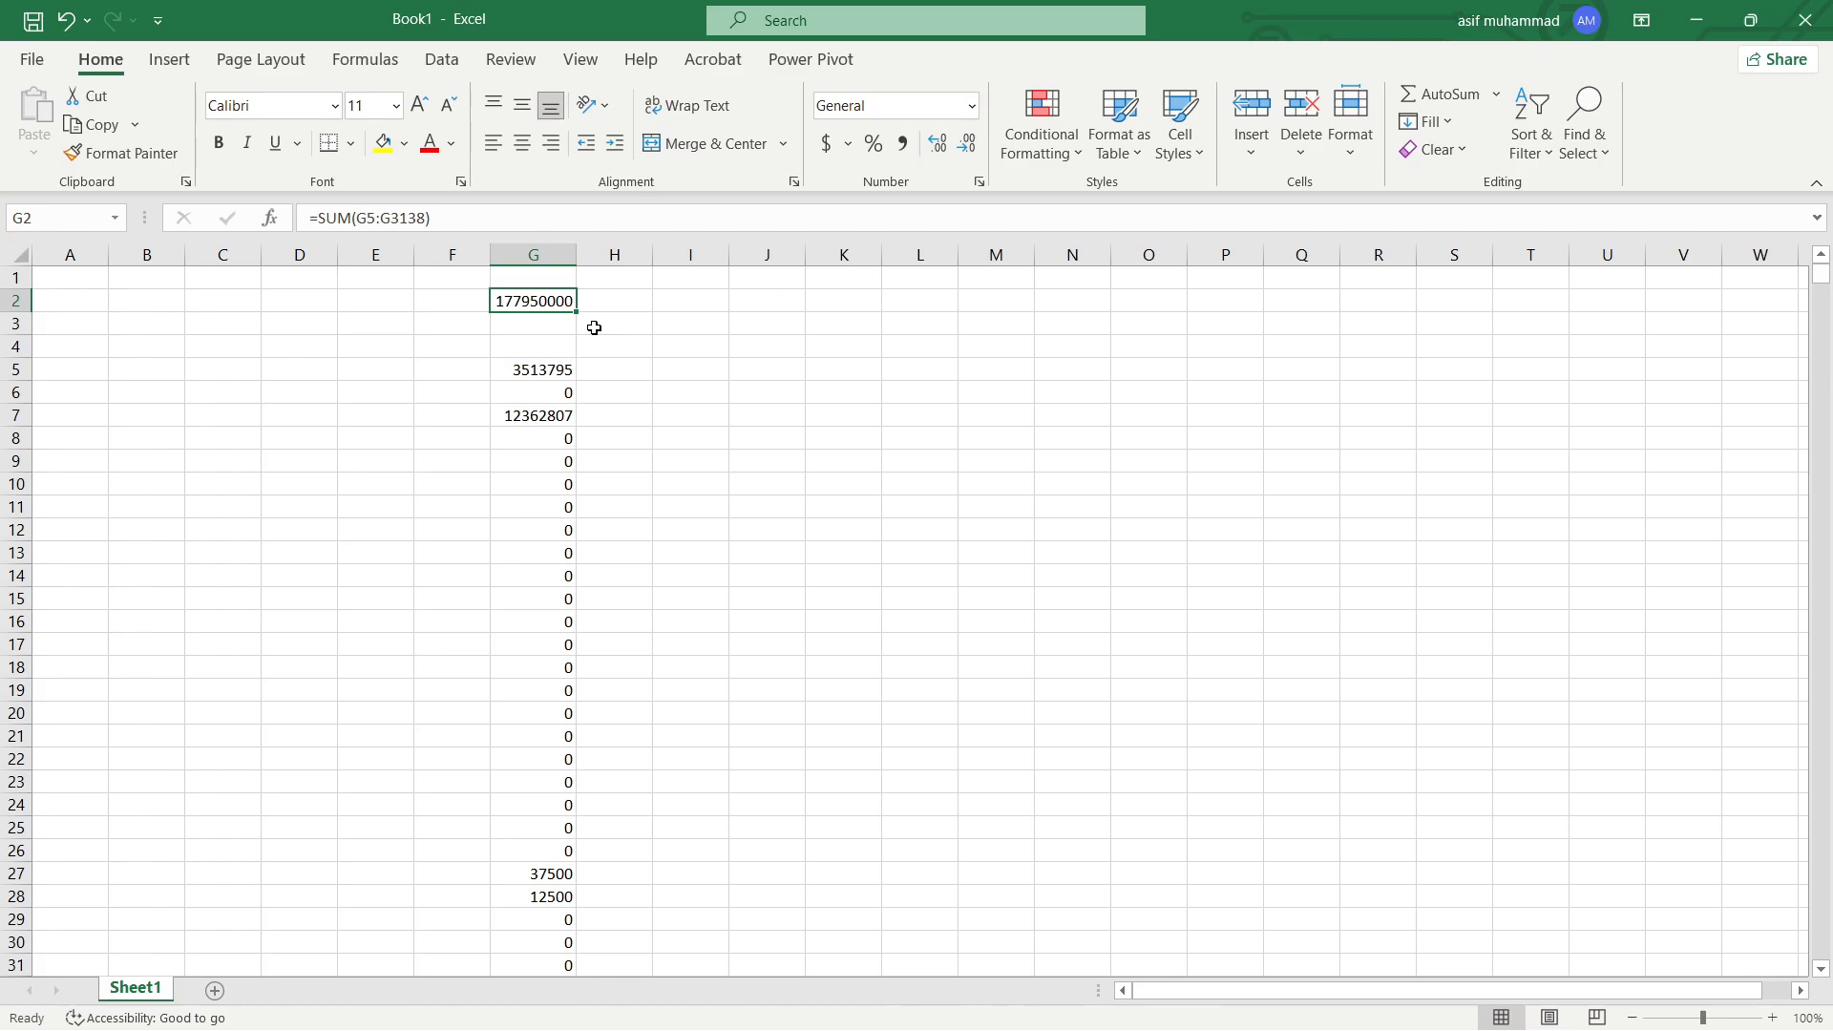
pyautogui.click(901, 144)
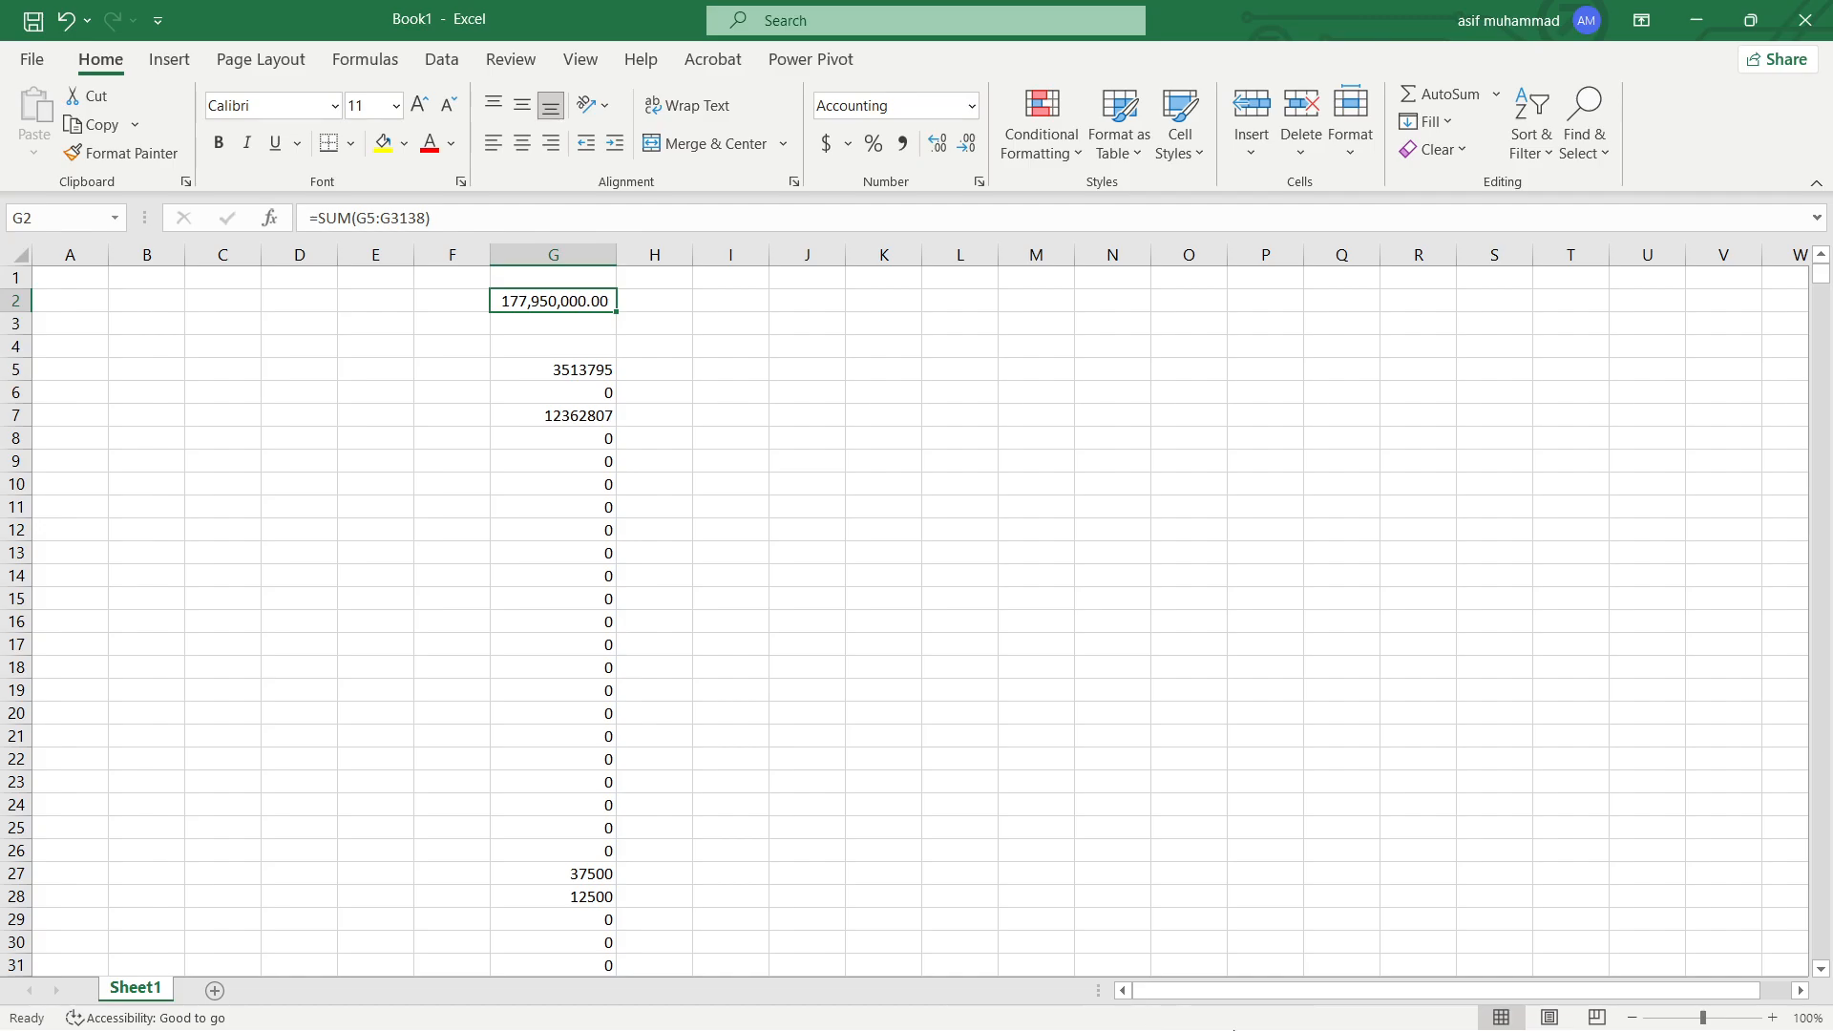
# In STR-1 Rev-11F, delete the leftover KD-190 row and blank rows, 6893 to 6898, from TASKRSRC and clear the Resource Type filter
pyautogui.moveTo(1287, 1003)
pyautogui.click(1215, 940)
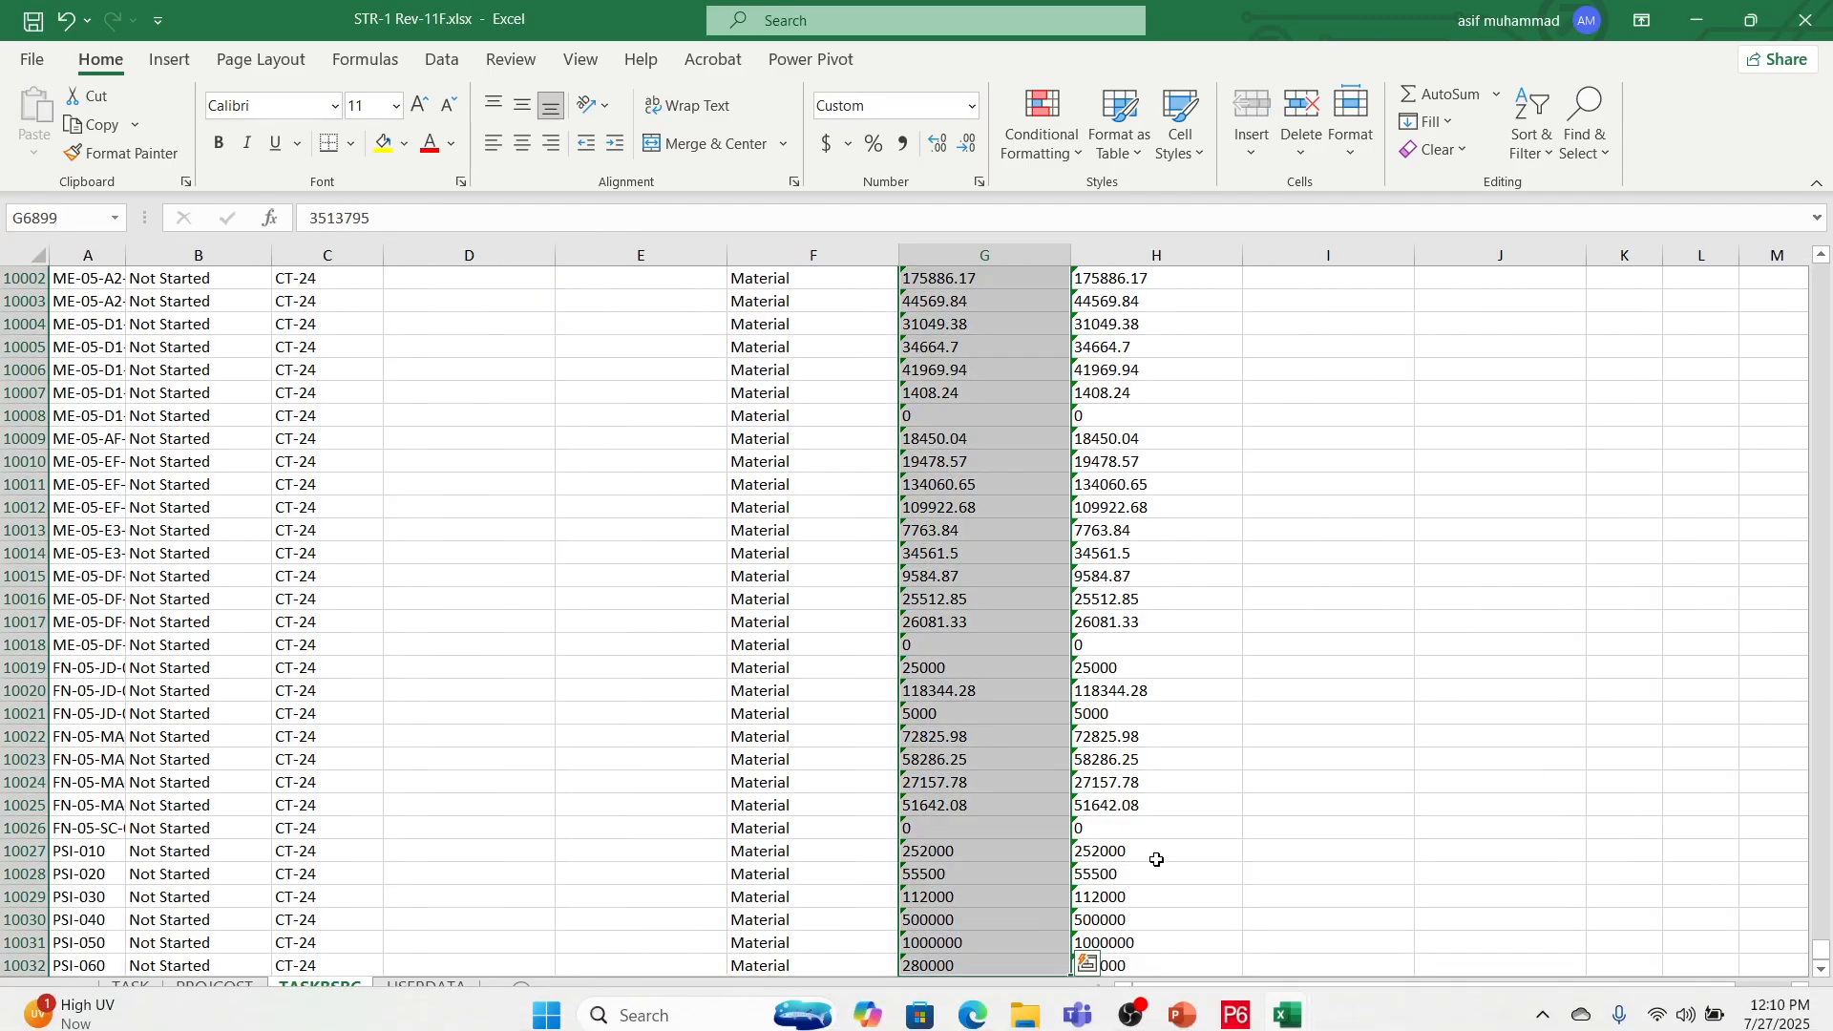
pyautogui.click(1044, 663)
pyautogui.hotkey('ctrl', 'Up')
pyautogui.hotkey('ctrl', 'Up')
pyautogui.hotkey('ctrl', 'Up')
pyautogui.hotkey('ctrl', 'Up')
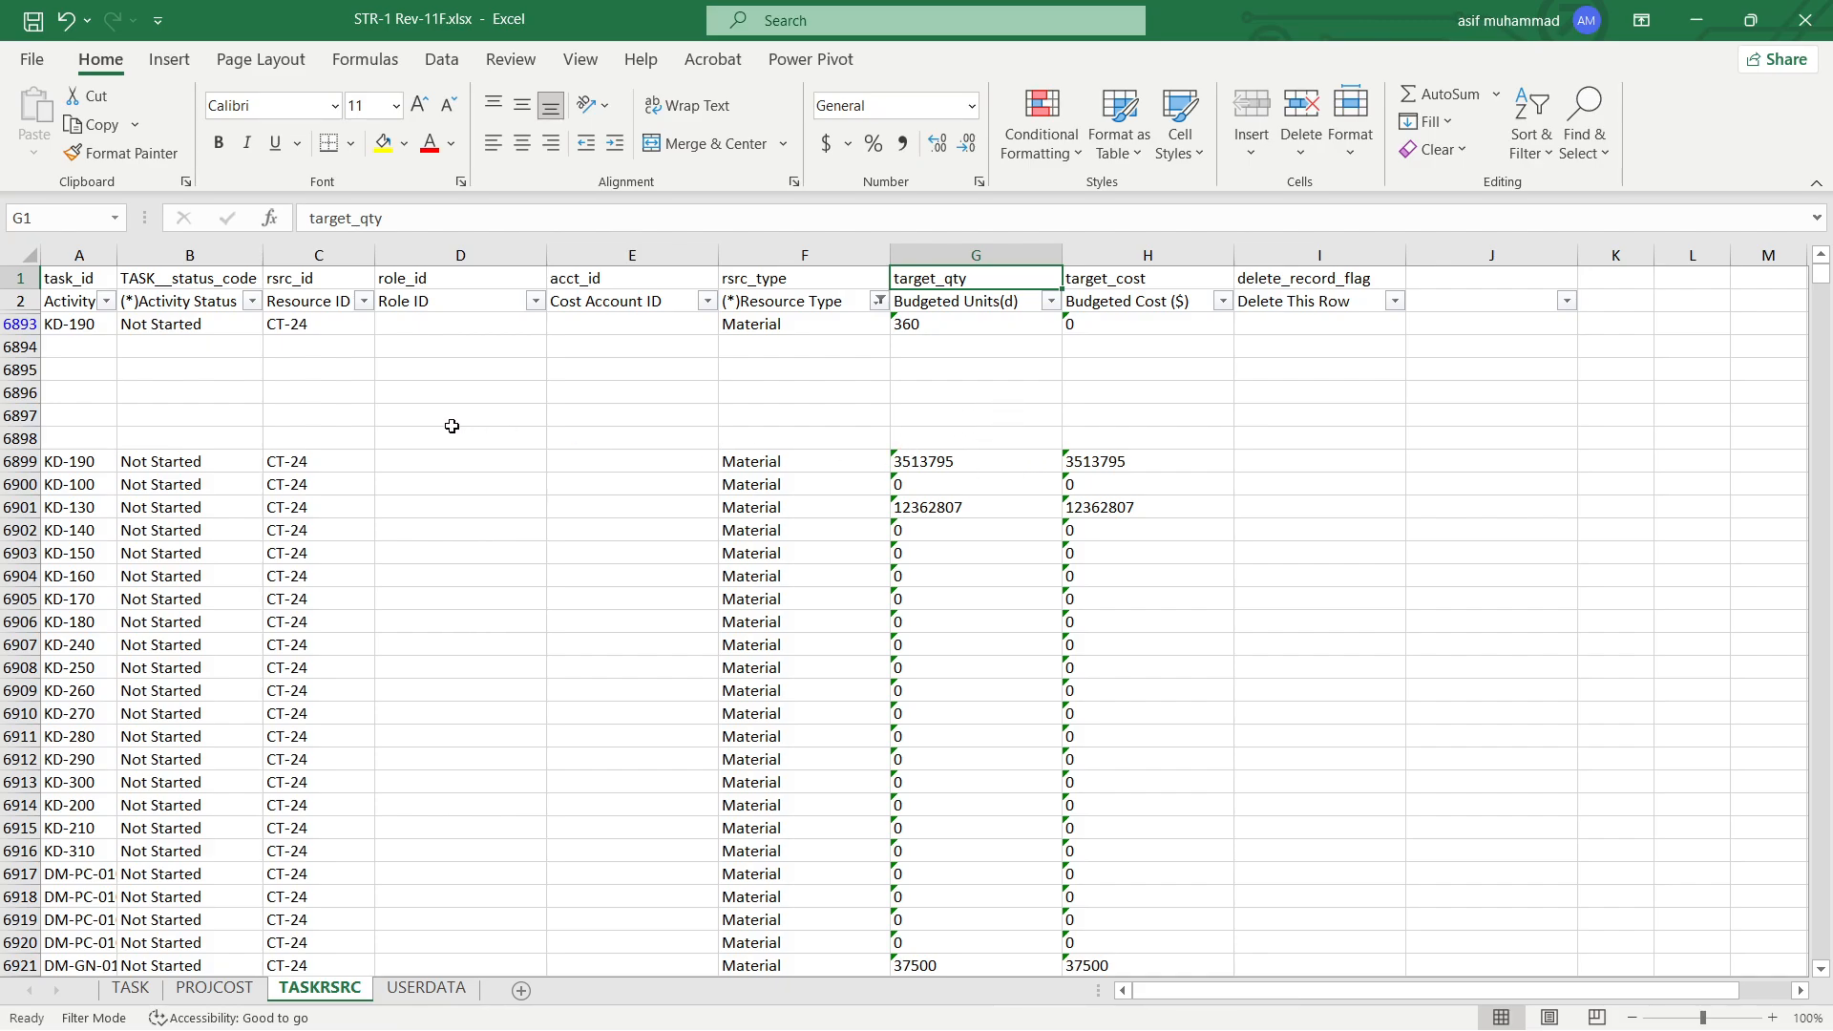
pyautogui.click(26, 325)
pyautogui.moveTo(25, 325); pyautogui.dragTo(19, 435)
pyautogui.rightClick(389, 427)
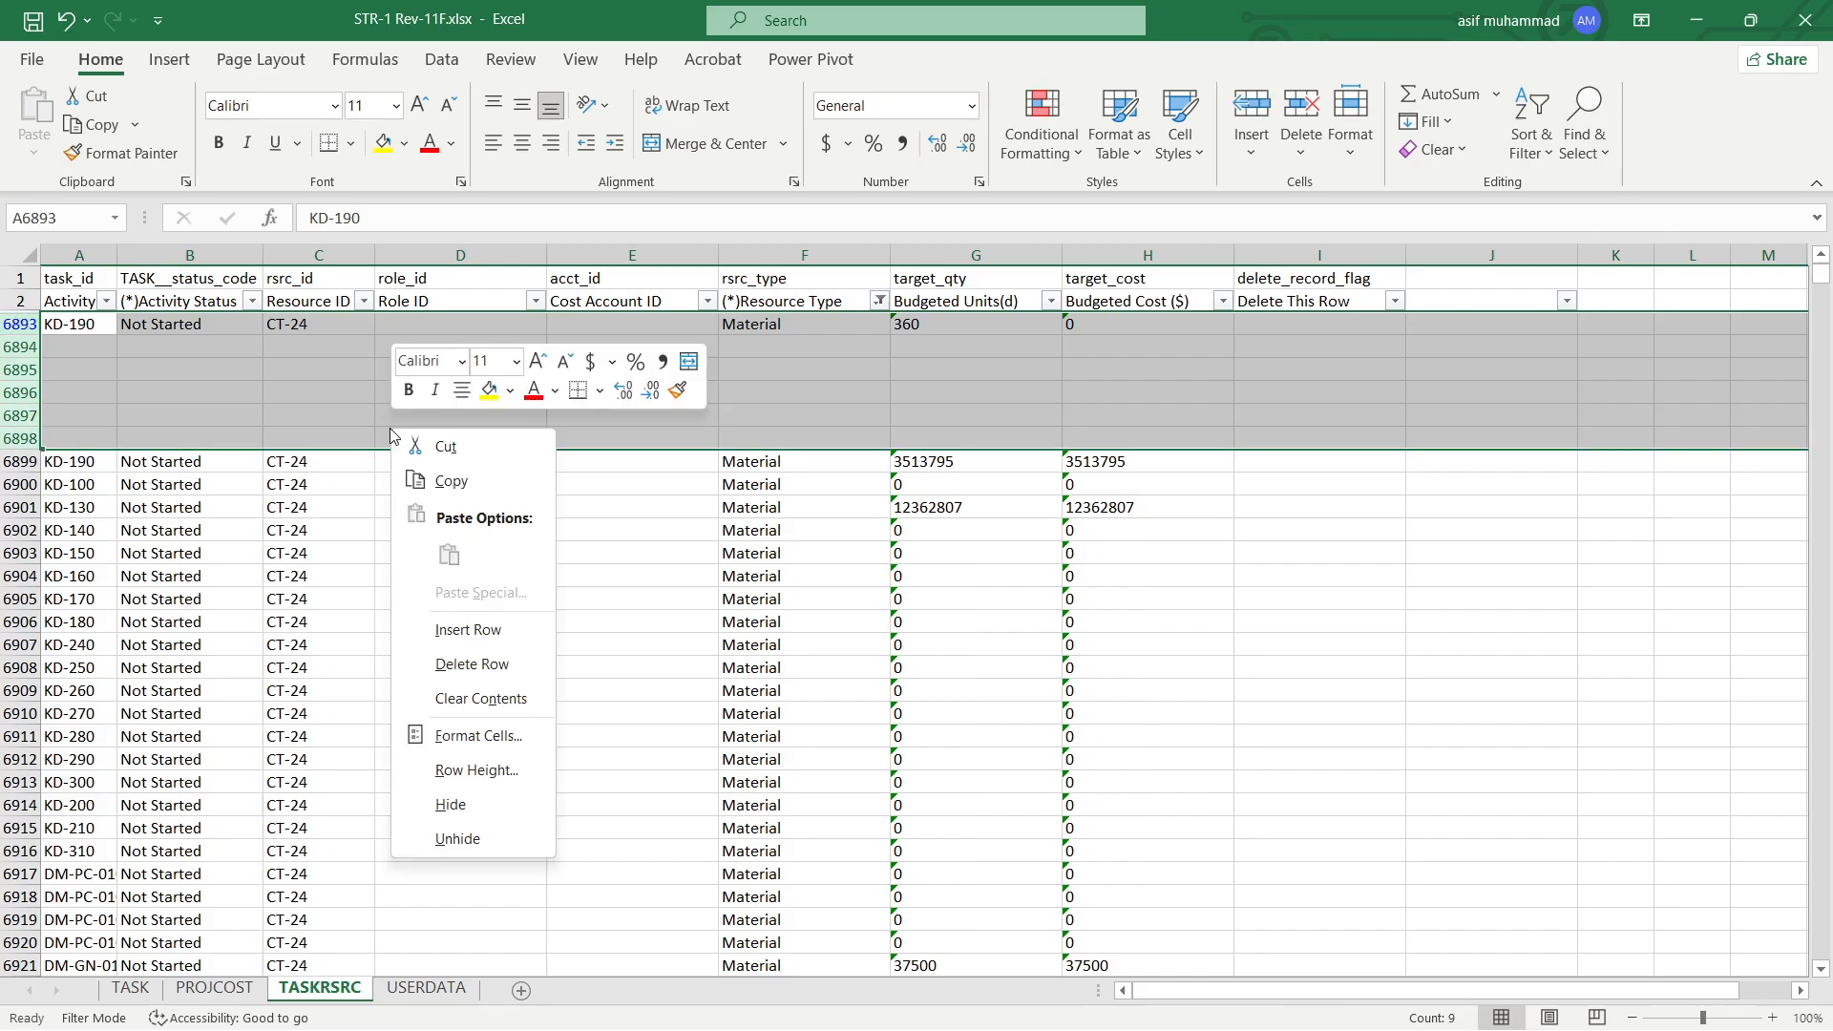
pyautogui.click(495, 671)
pyautogui.click(494, 669)
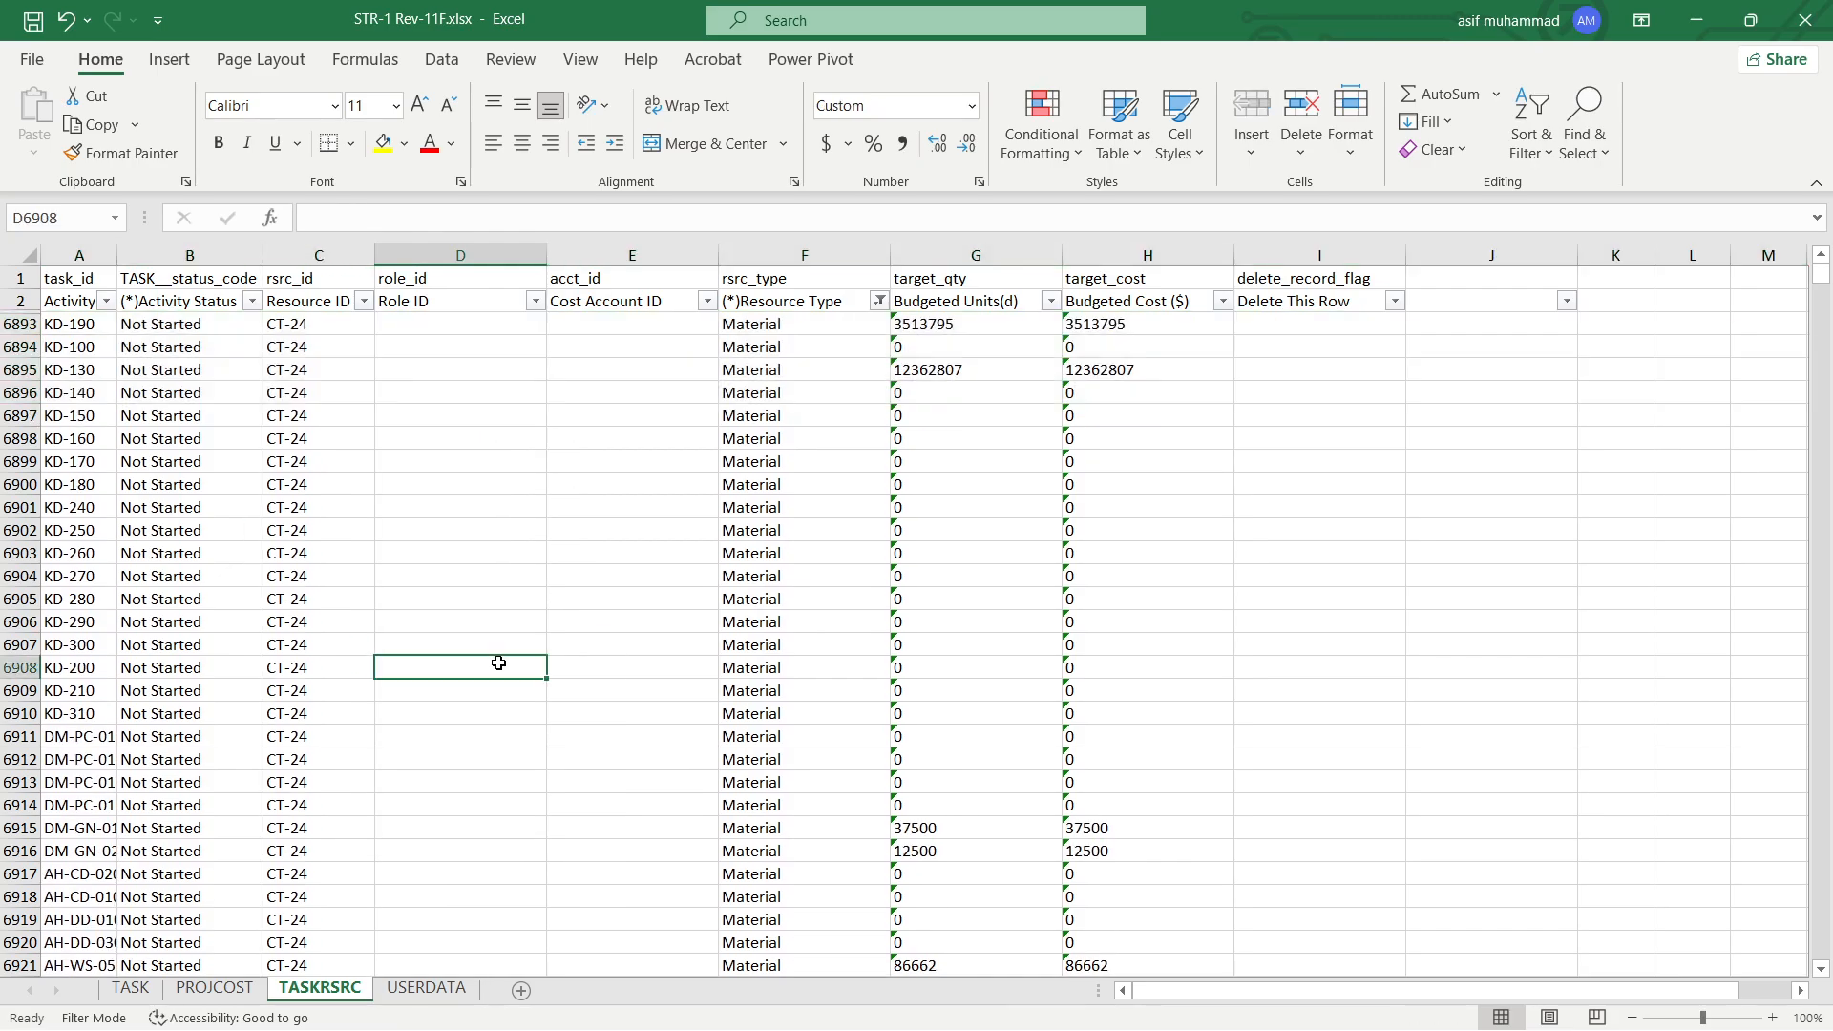
pyautogui.click(878, 301)
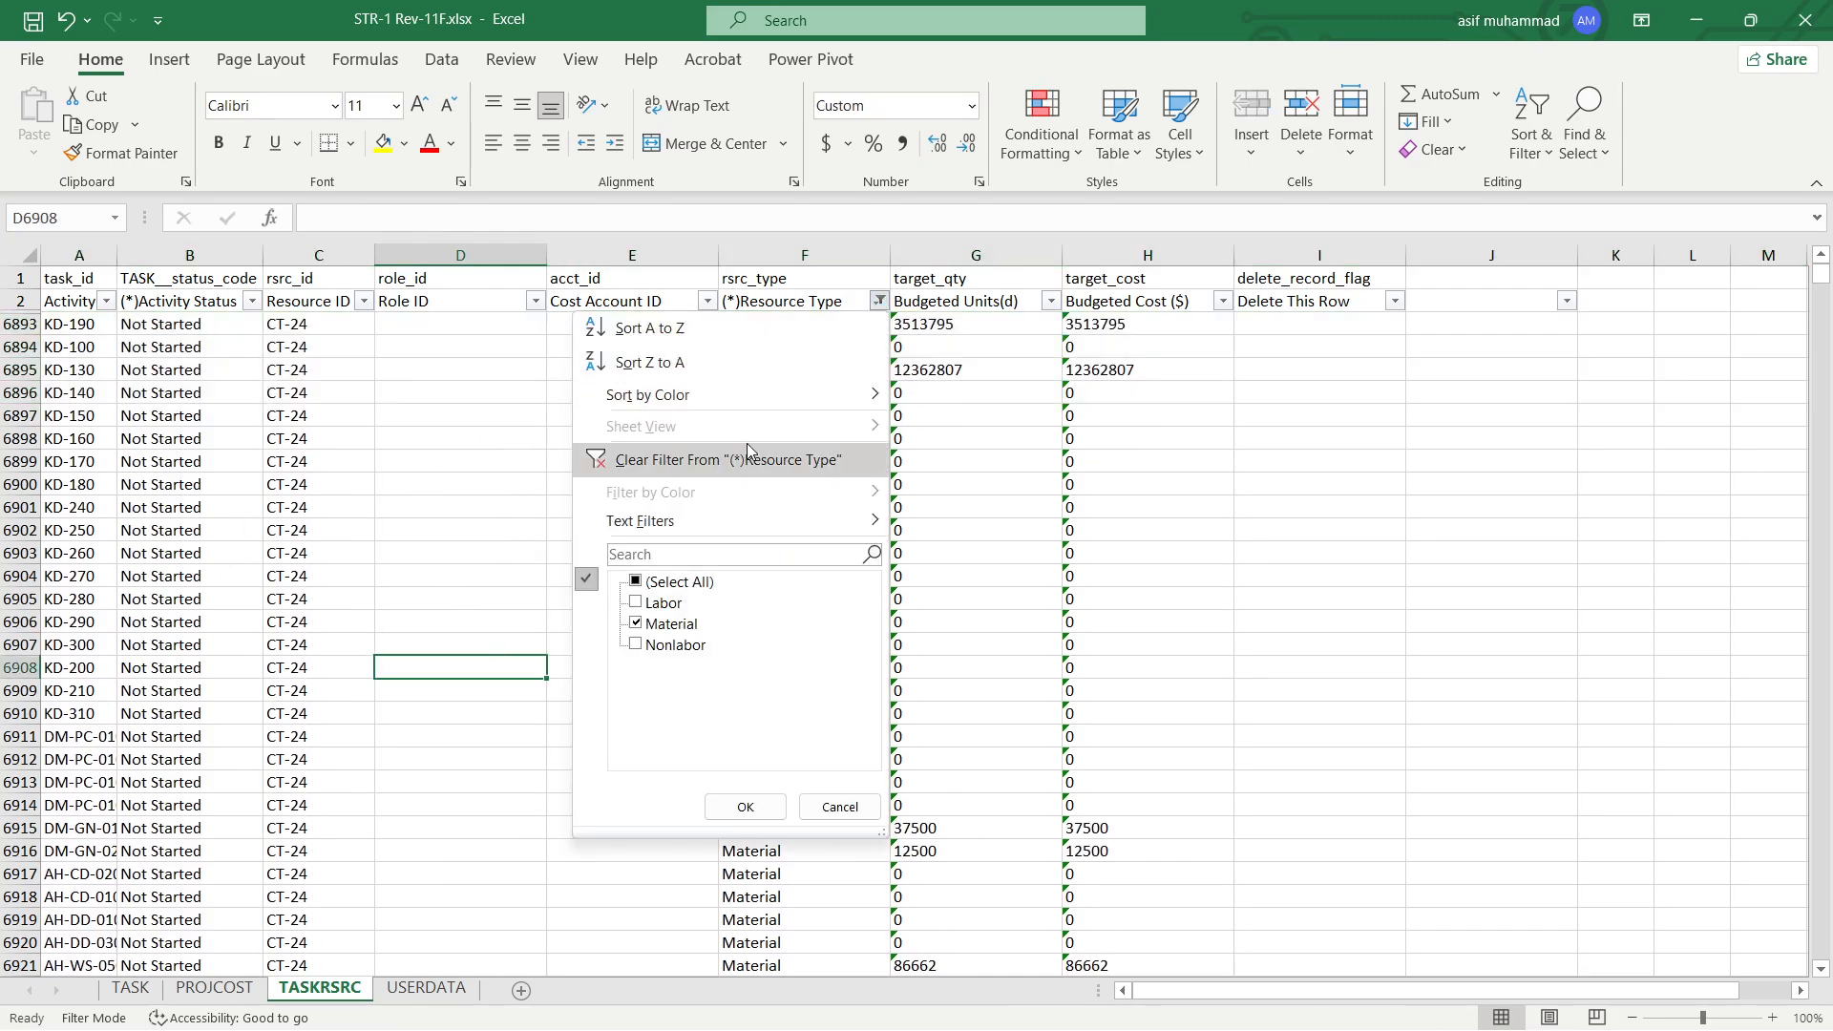
pyautogui.click(738, 459)
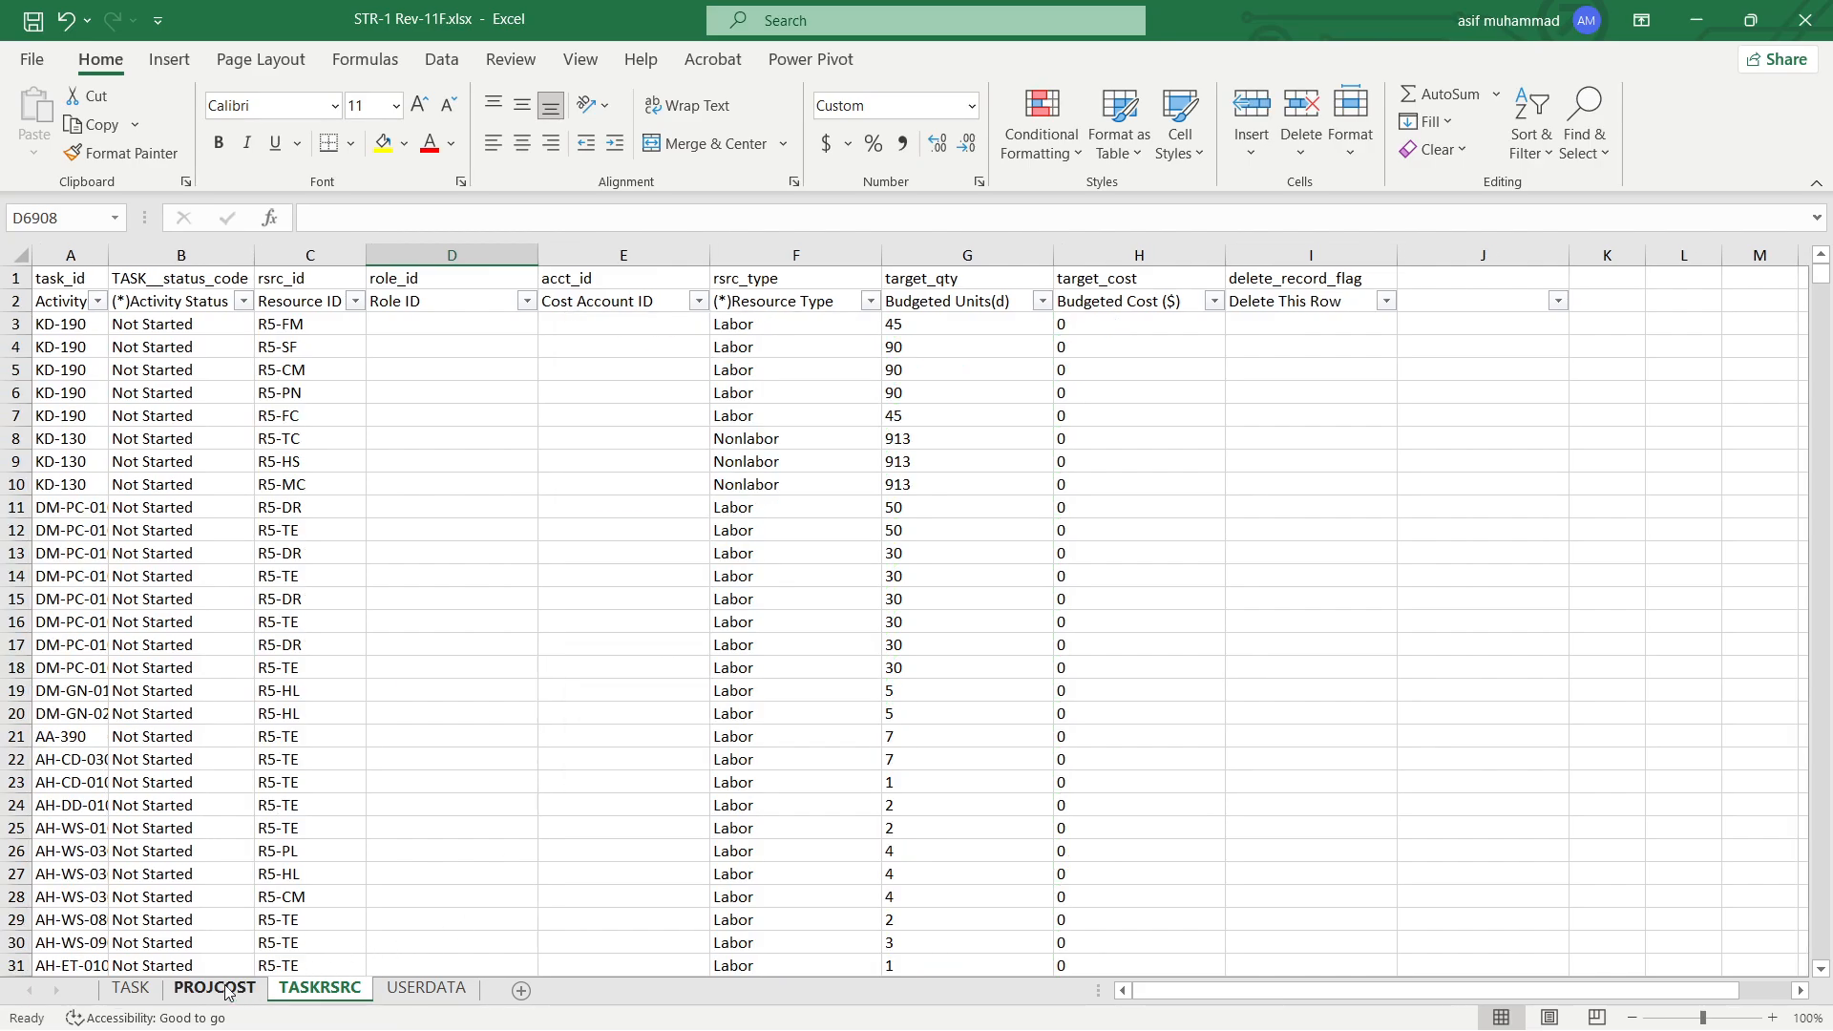
# Autofit the column widths of the PROJCOST sheet
pyautogui.click(214, 987)
pyautogui.scroll(4, 569, 733)
pyautogui.click(367, 715)
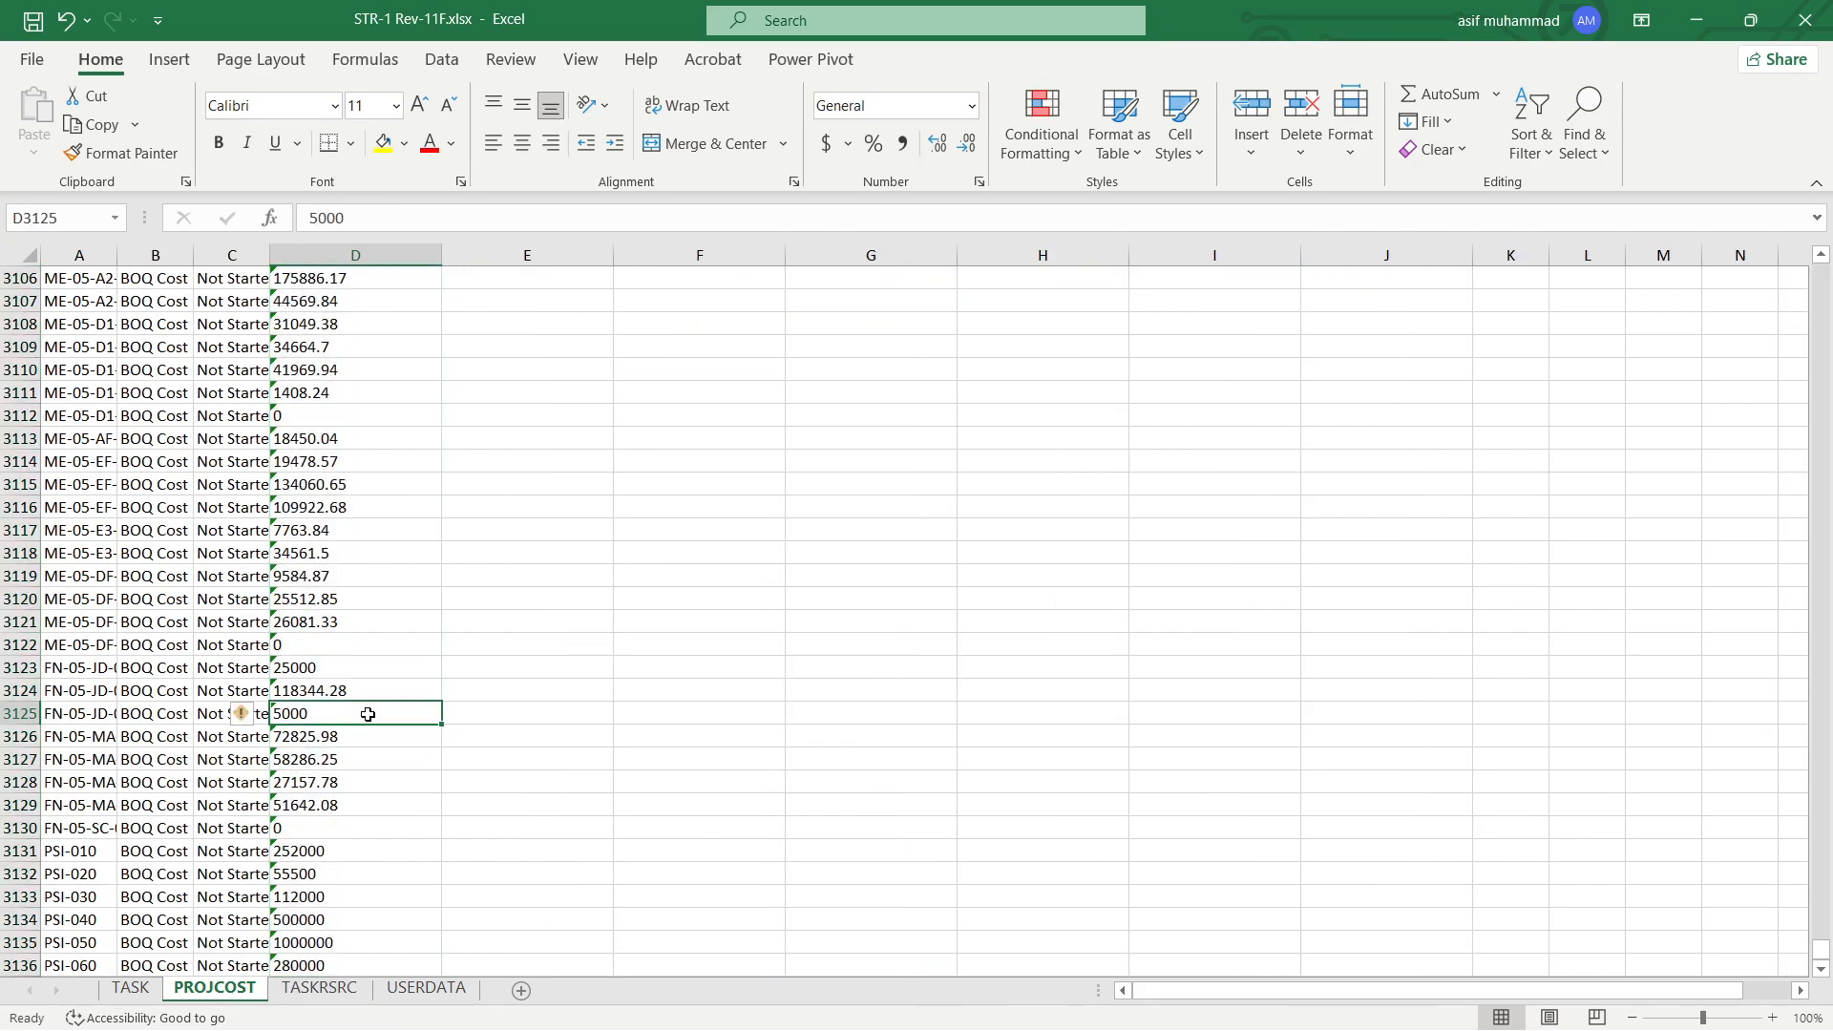
pyautogui.hotkey('ctrl', 'Up')
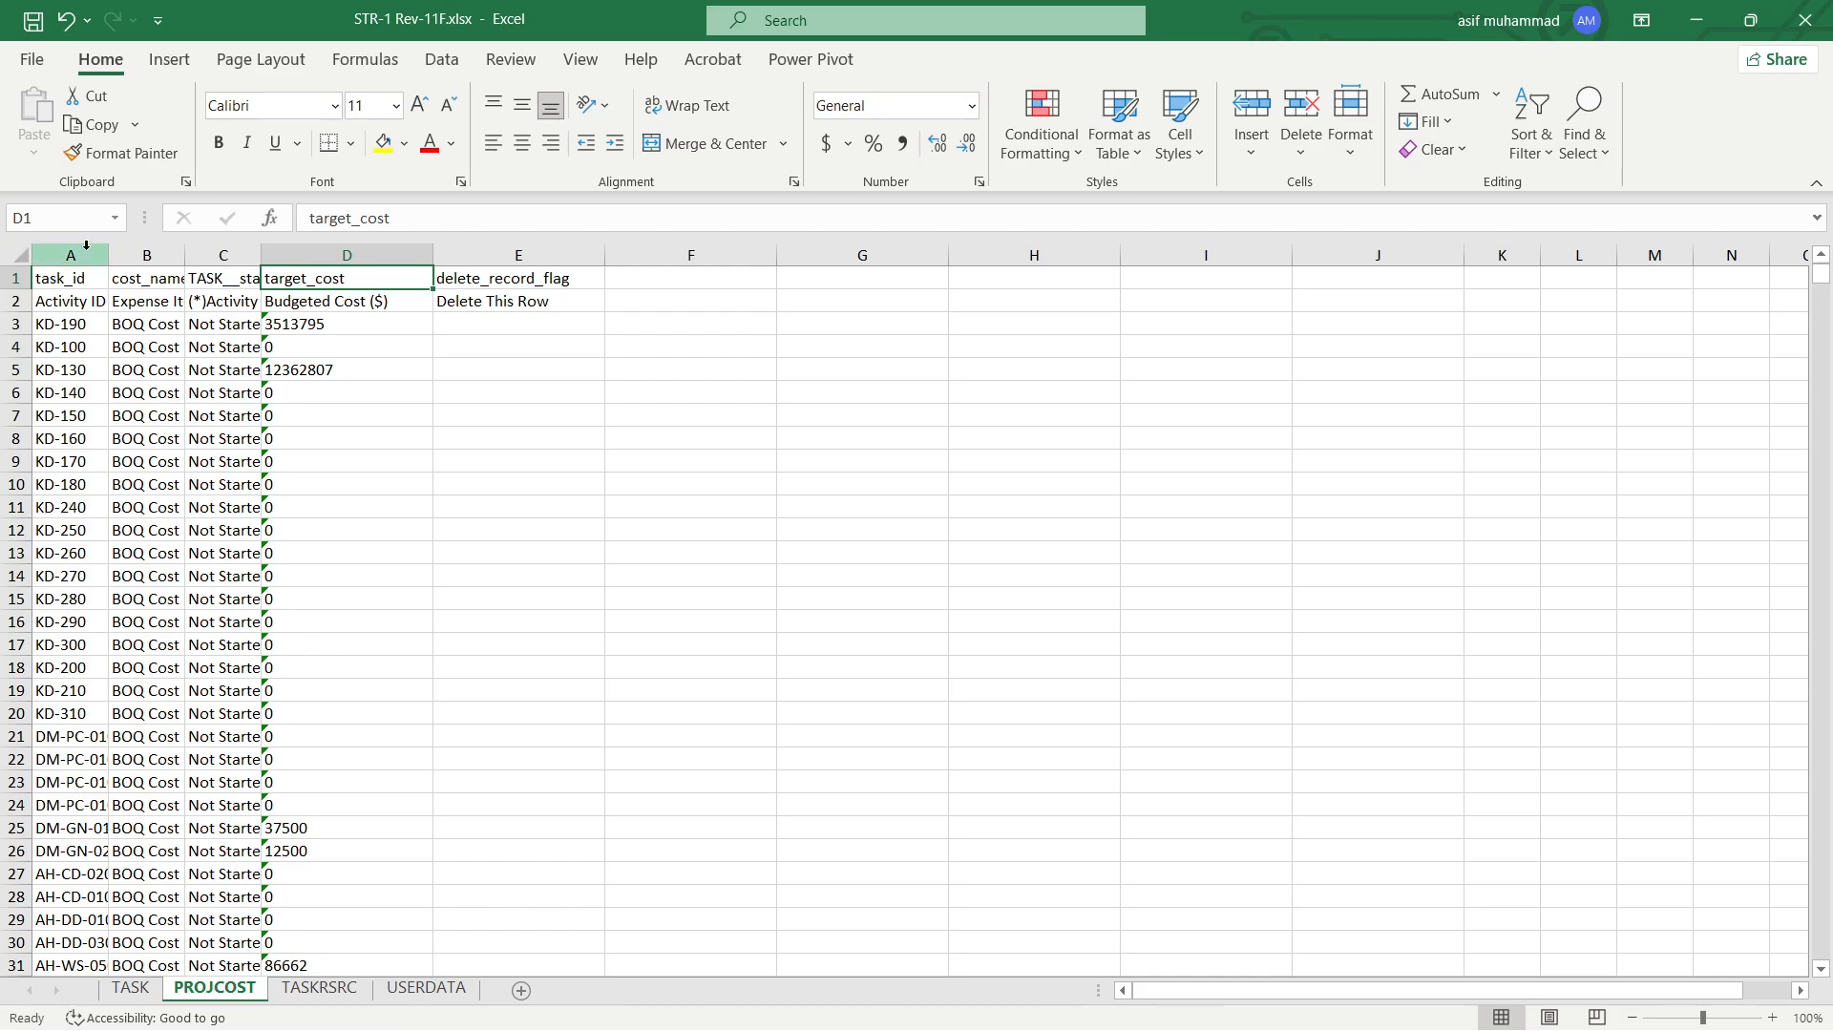
pyautogui.click(19, 254)
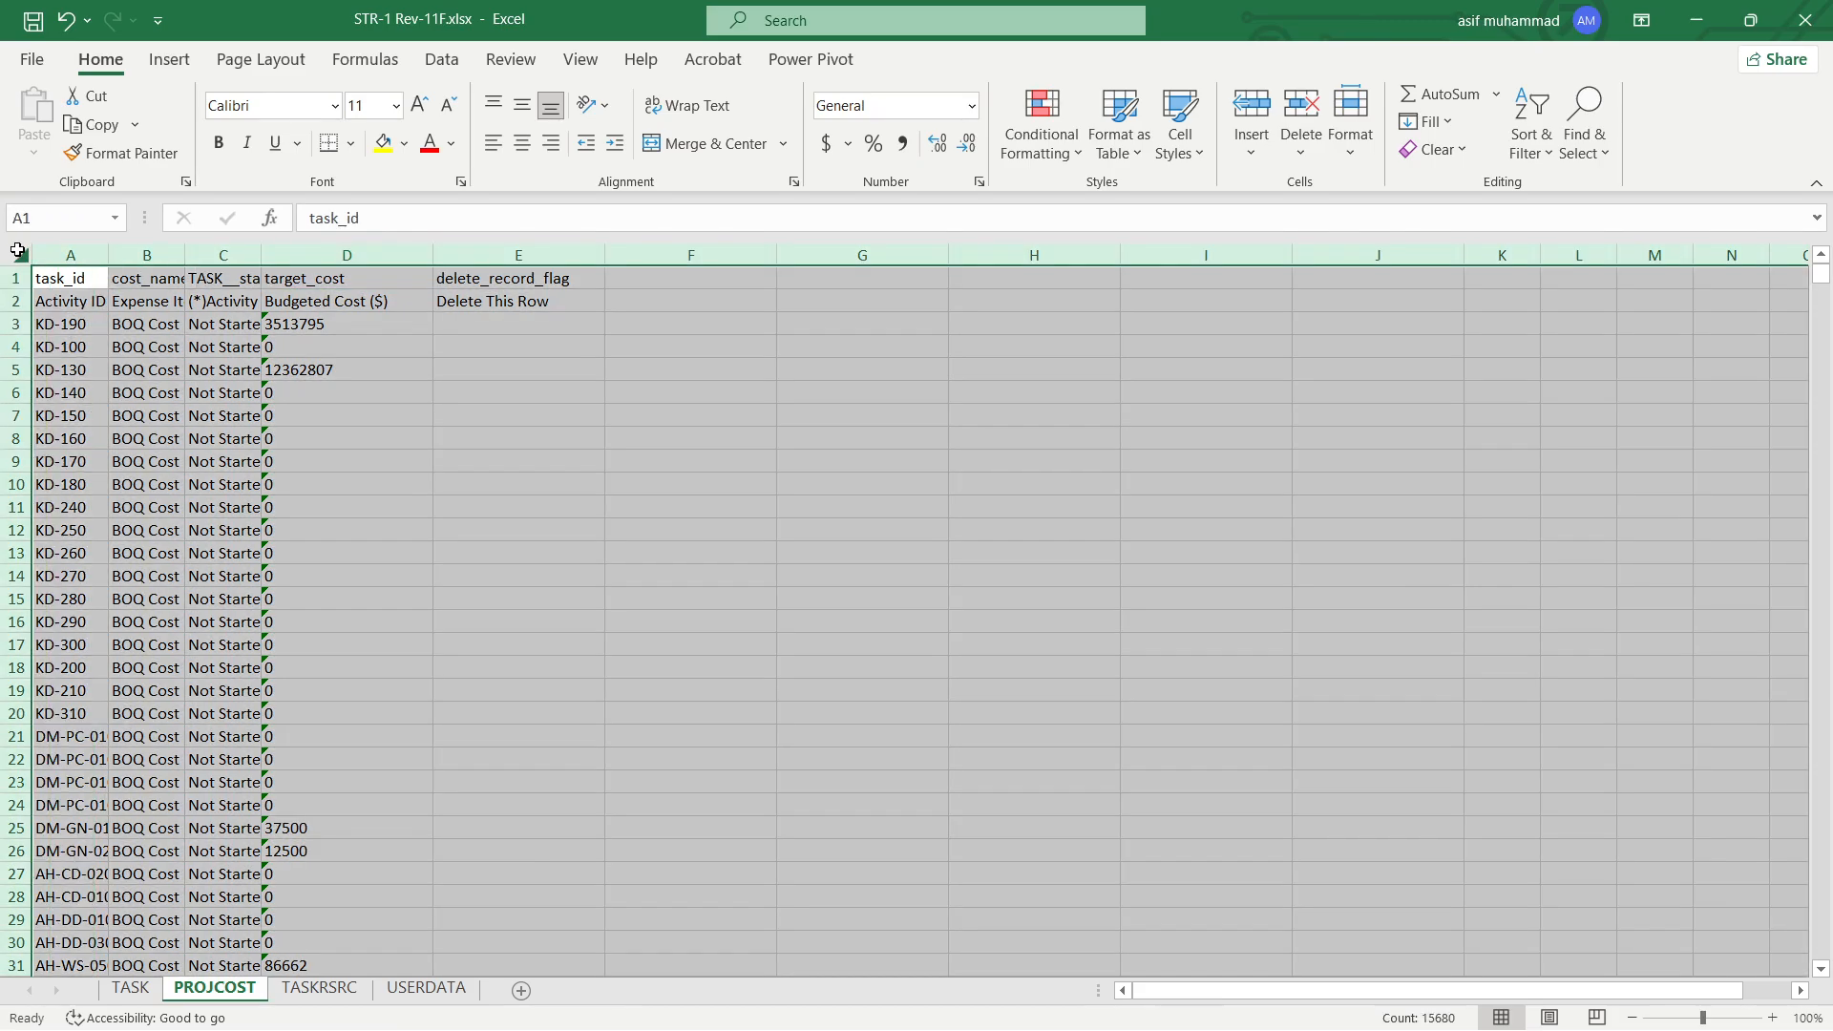
pyautogui.doubleClick(107, 255)
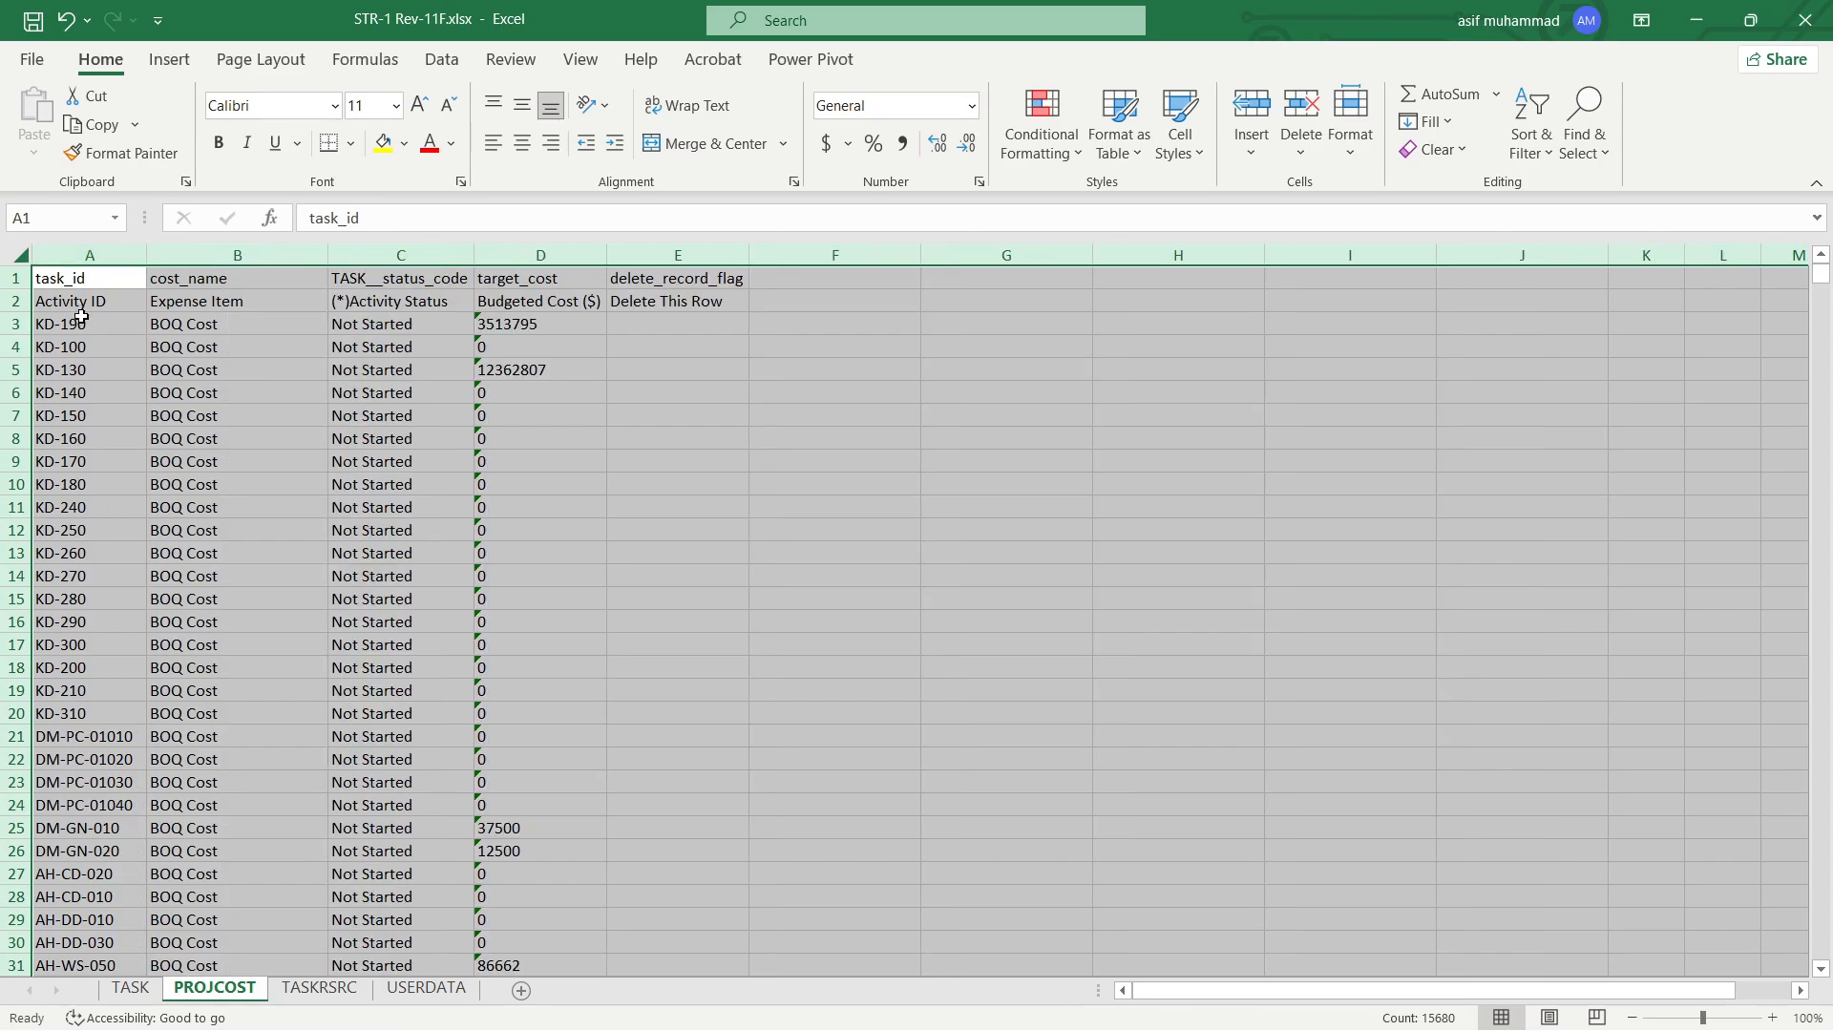
# Flag all expense rows in PROJCOST for deletion by filling D down the Delete This Row column from E3
pyautogui.click(207, 319)
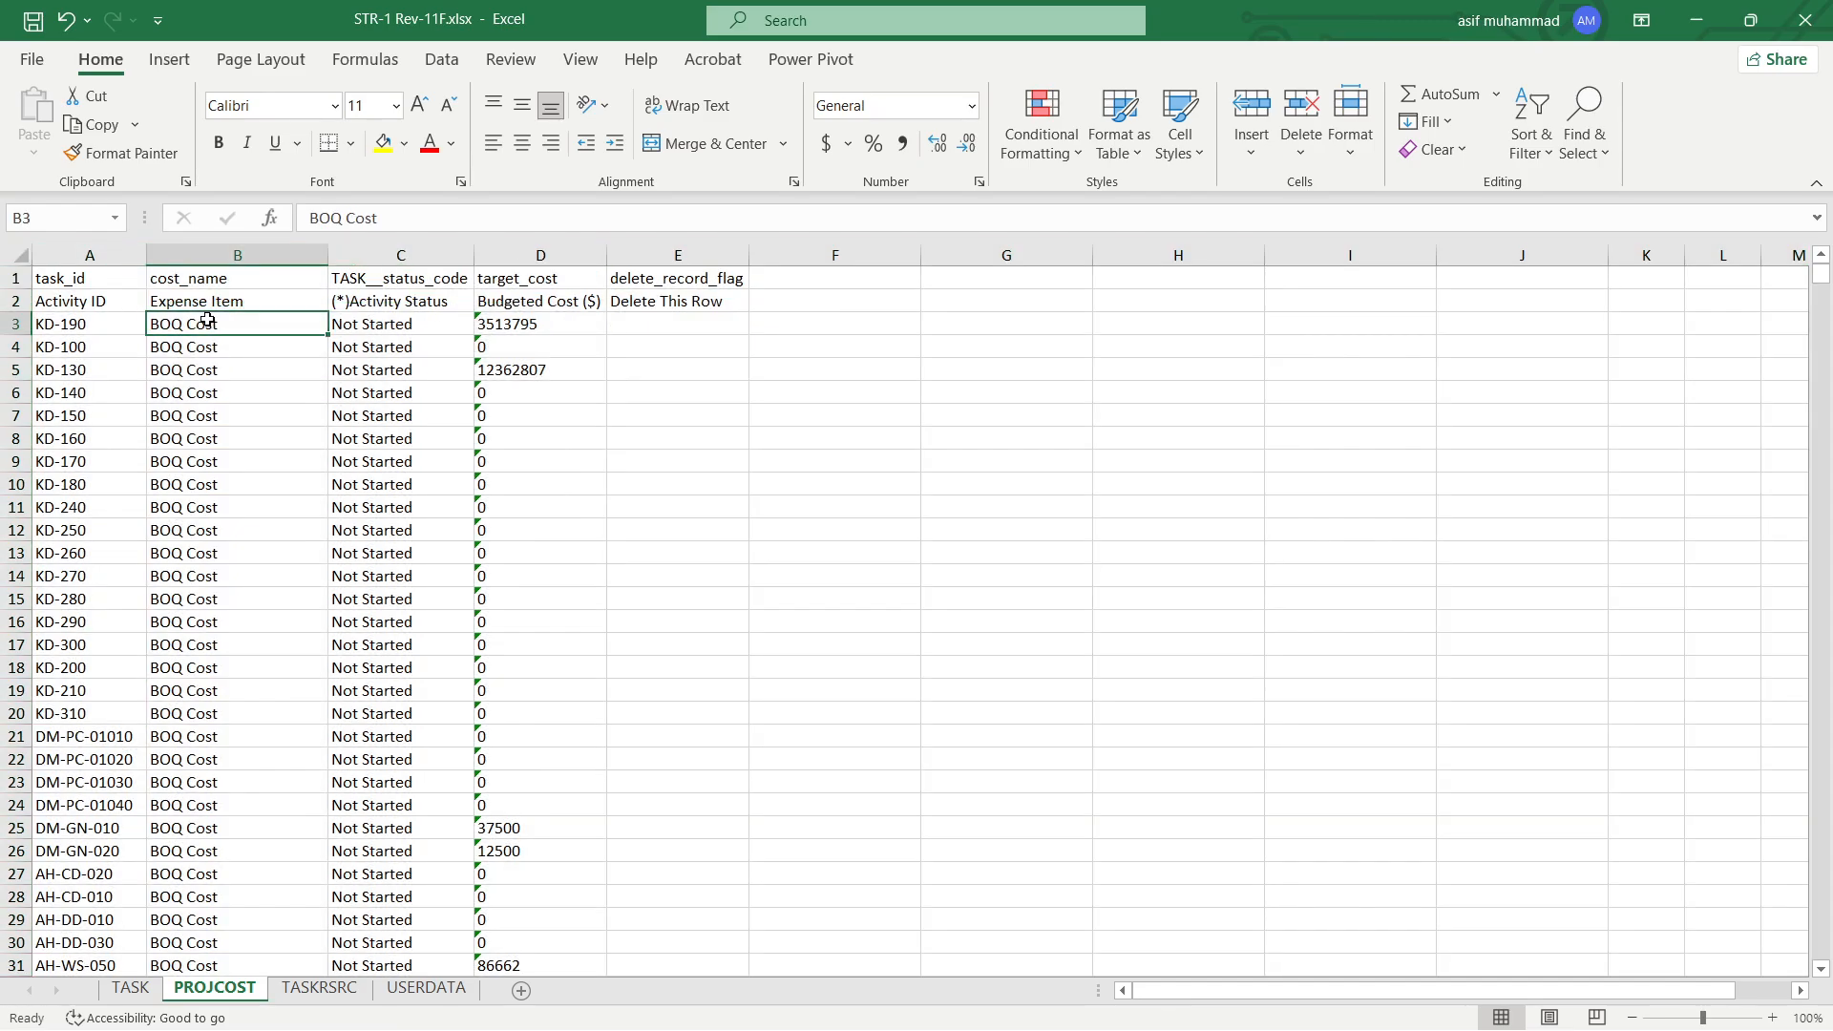
pyautogui.click(422, 299)
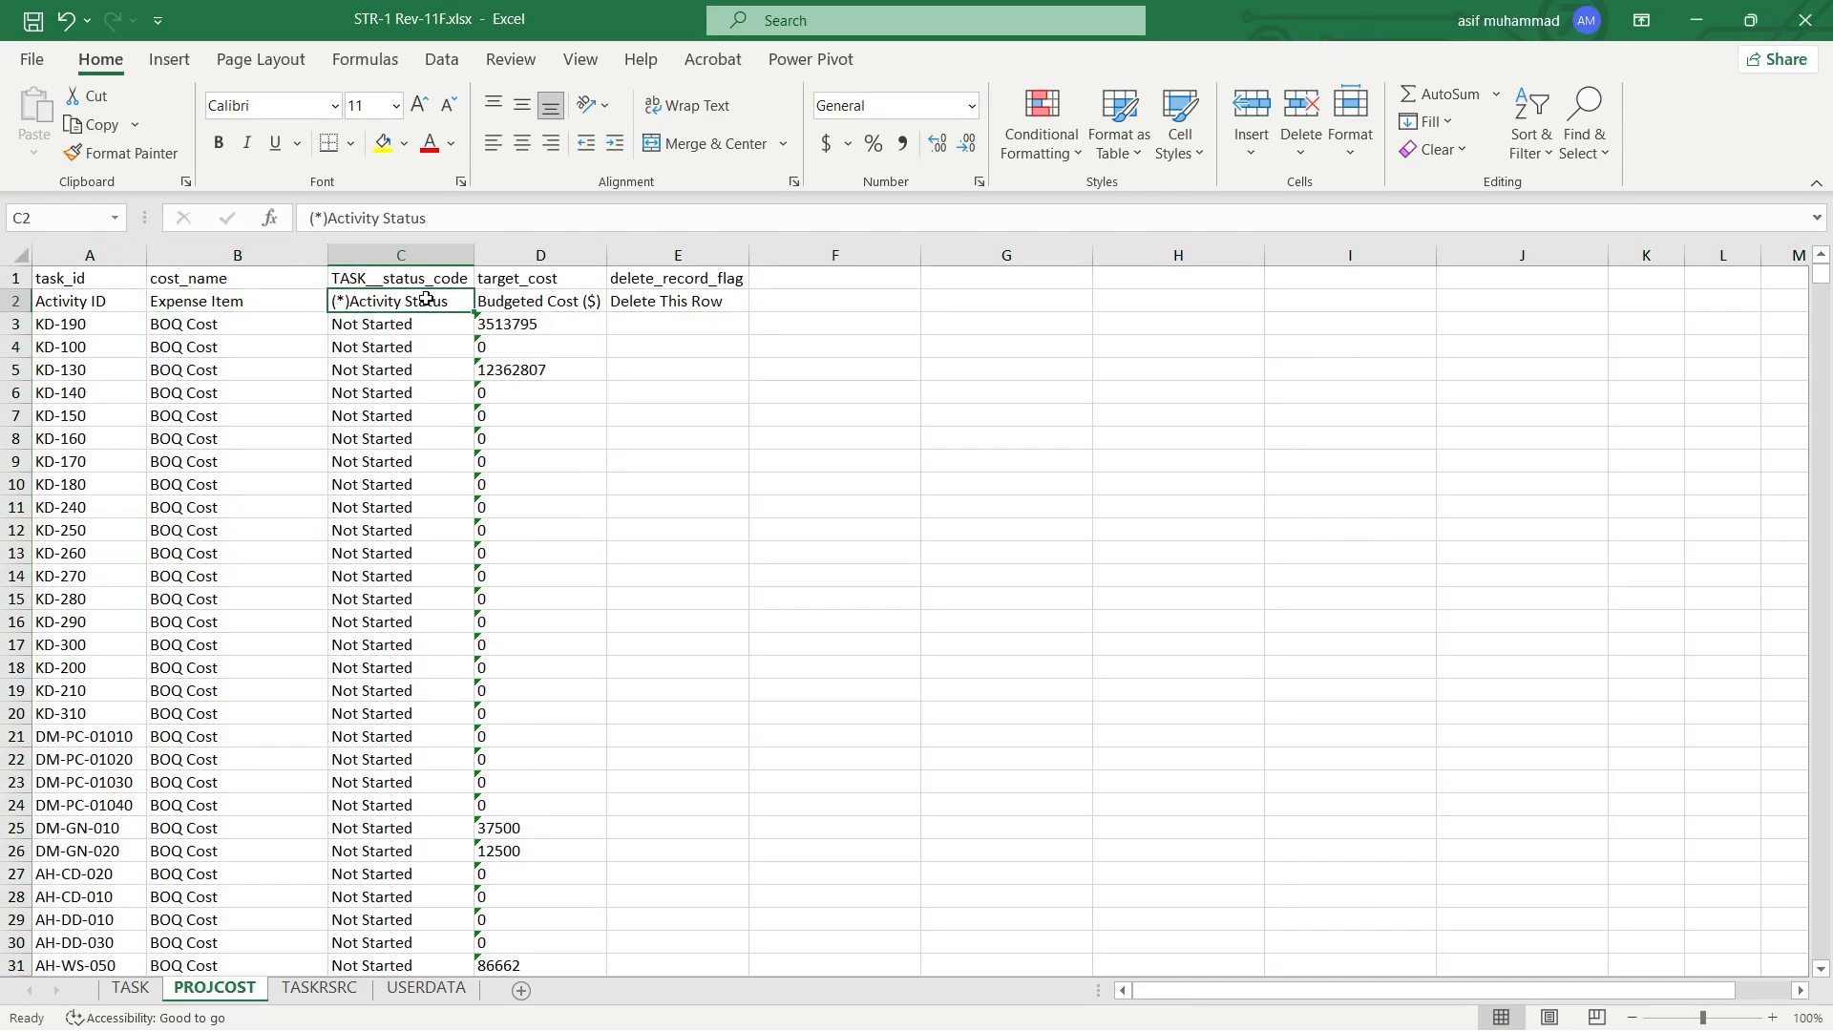
pyautogui.click(550, 304)
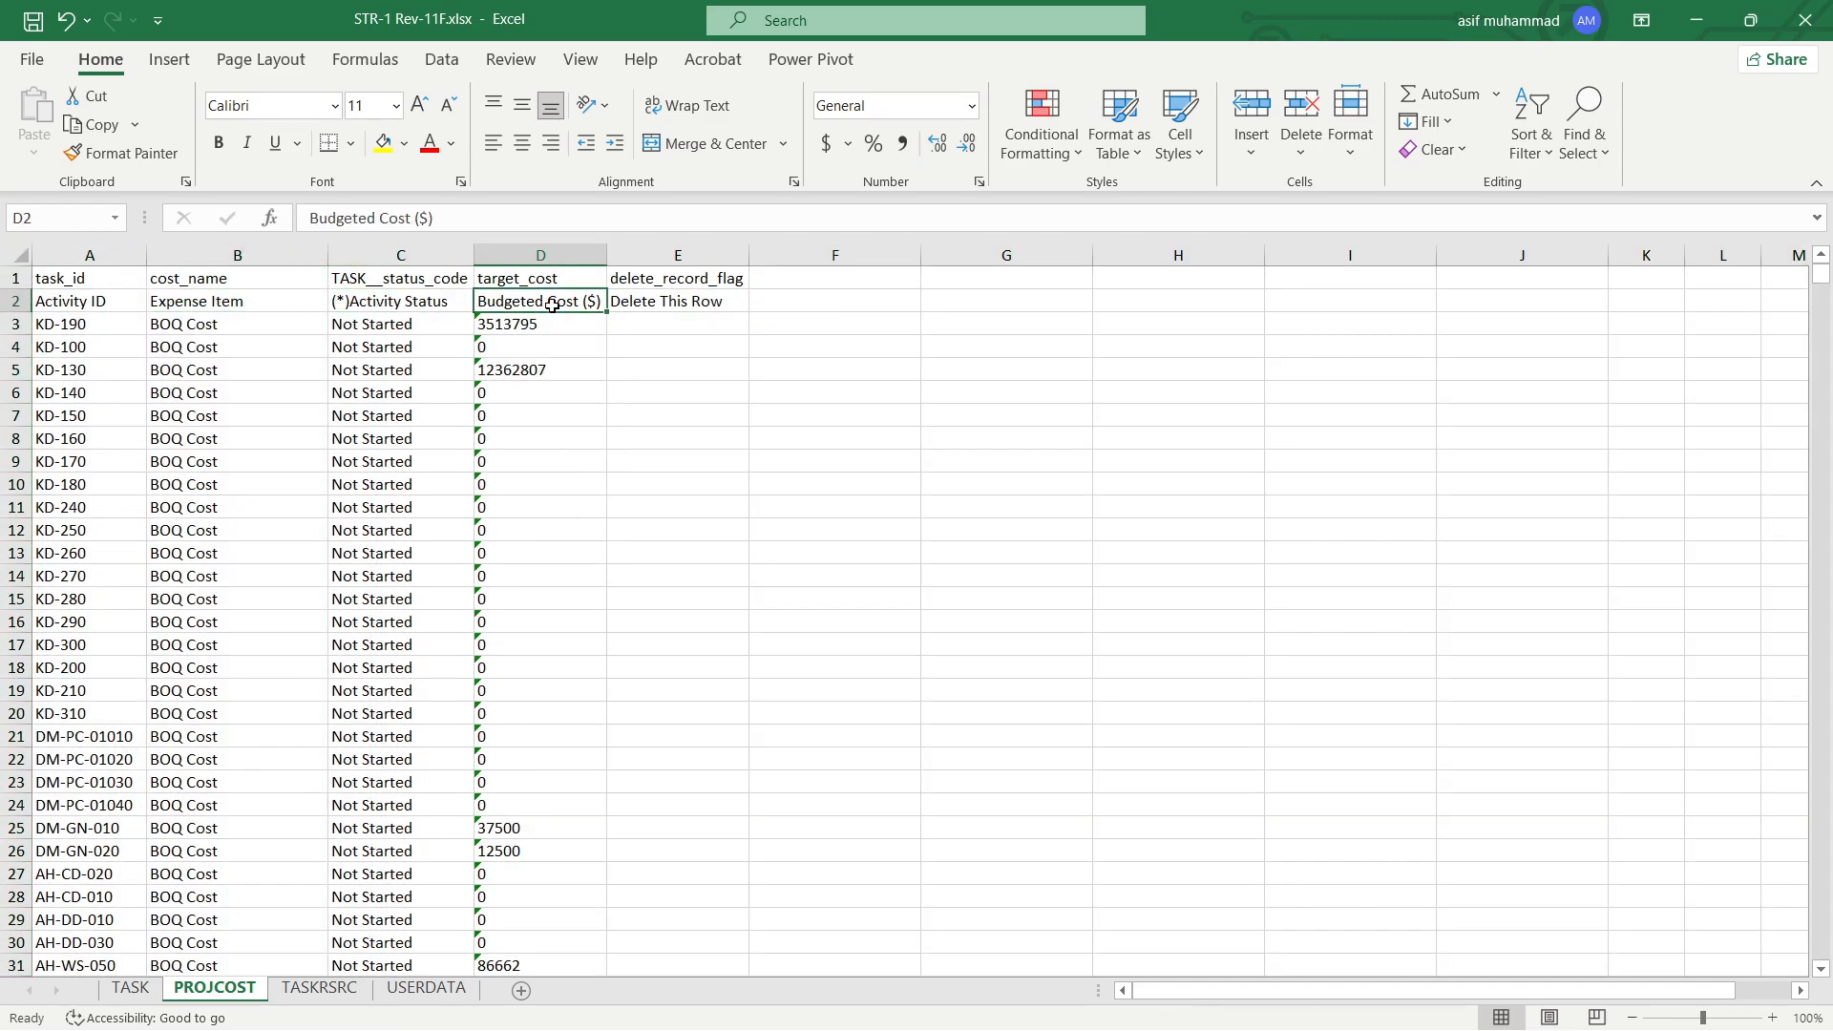
pyautogui.click(642, 323)
pyautogui.write('D')
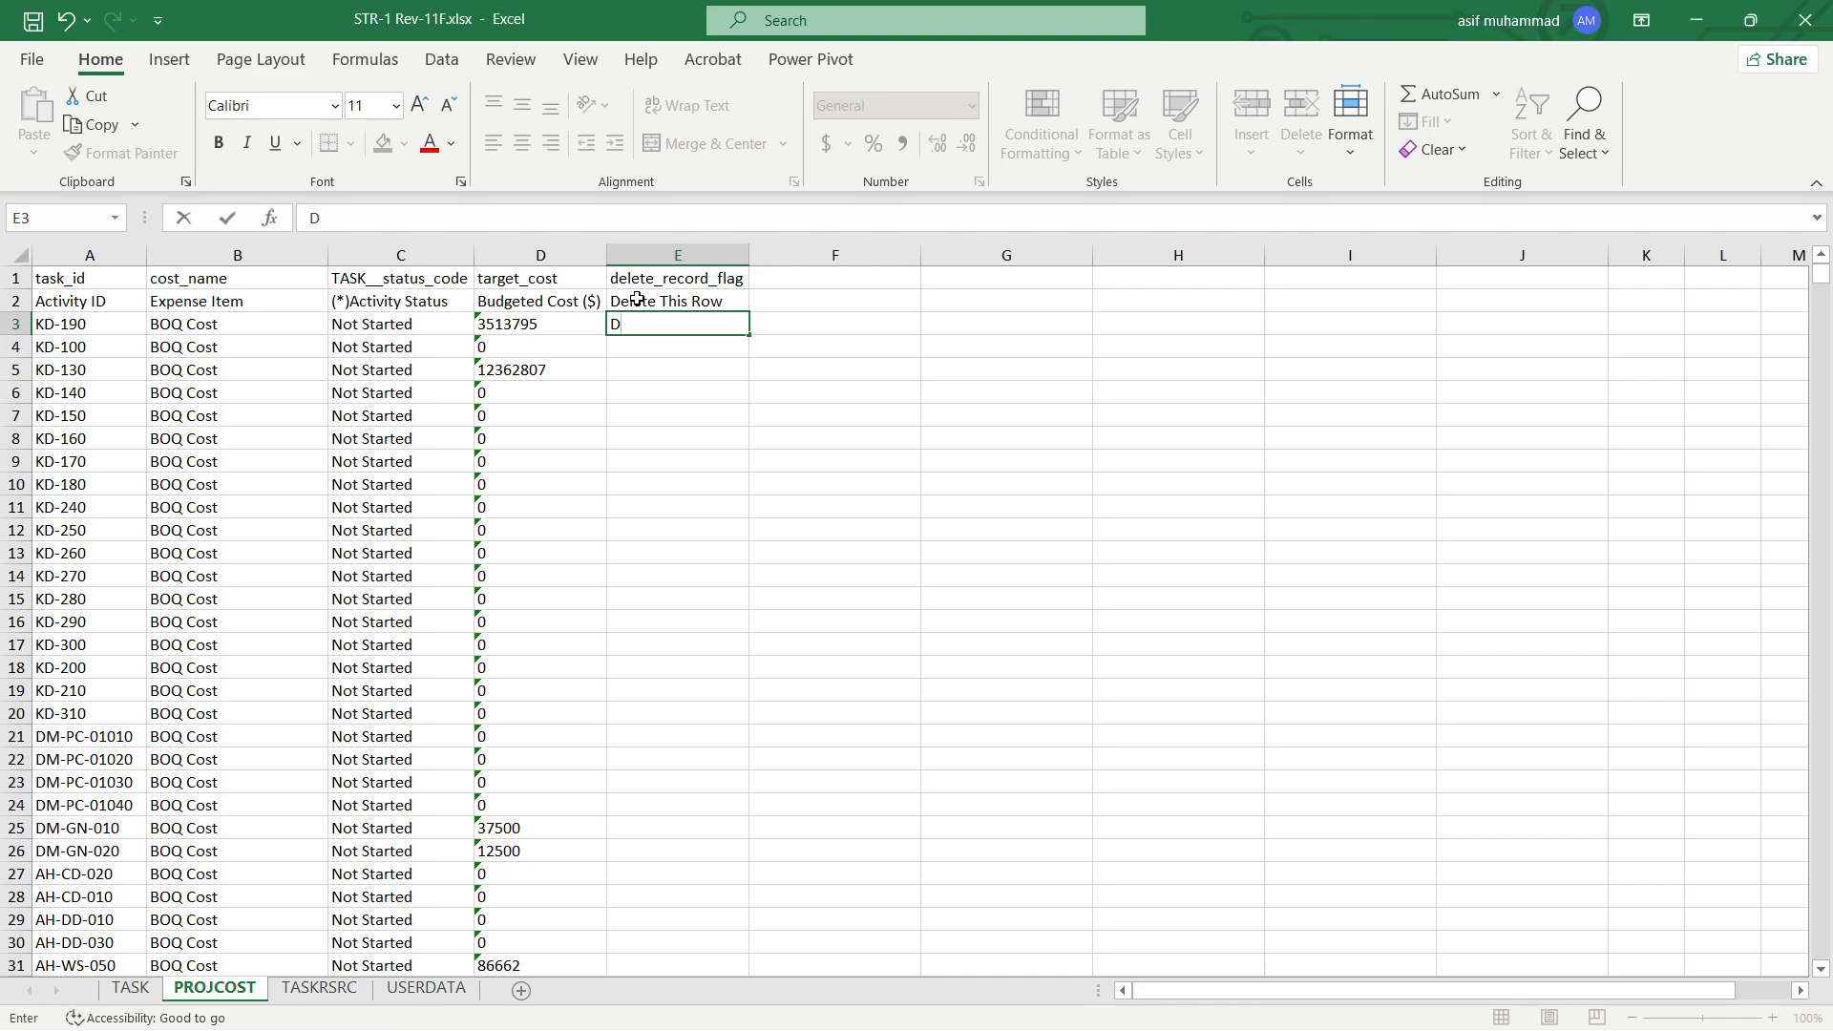
pyautogui.hotkey('ctrl', 'Return')
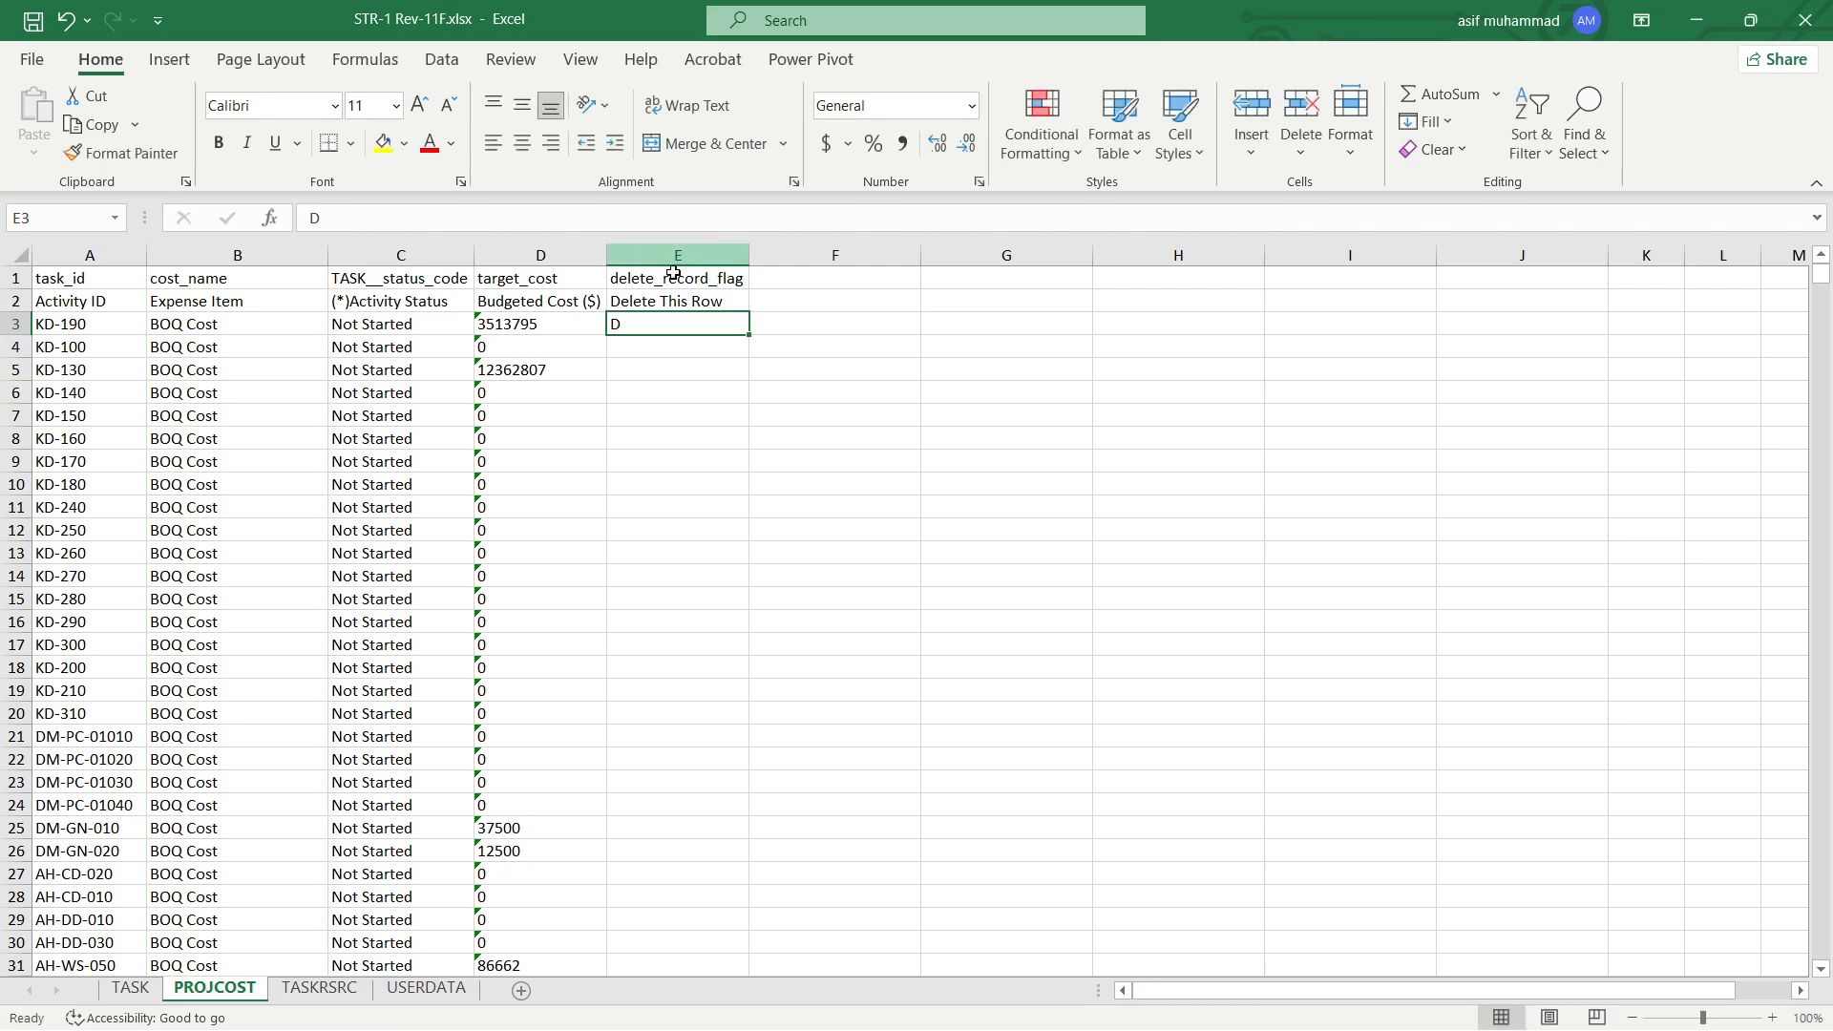
pyautogui.doubleClick(745, 335)
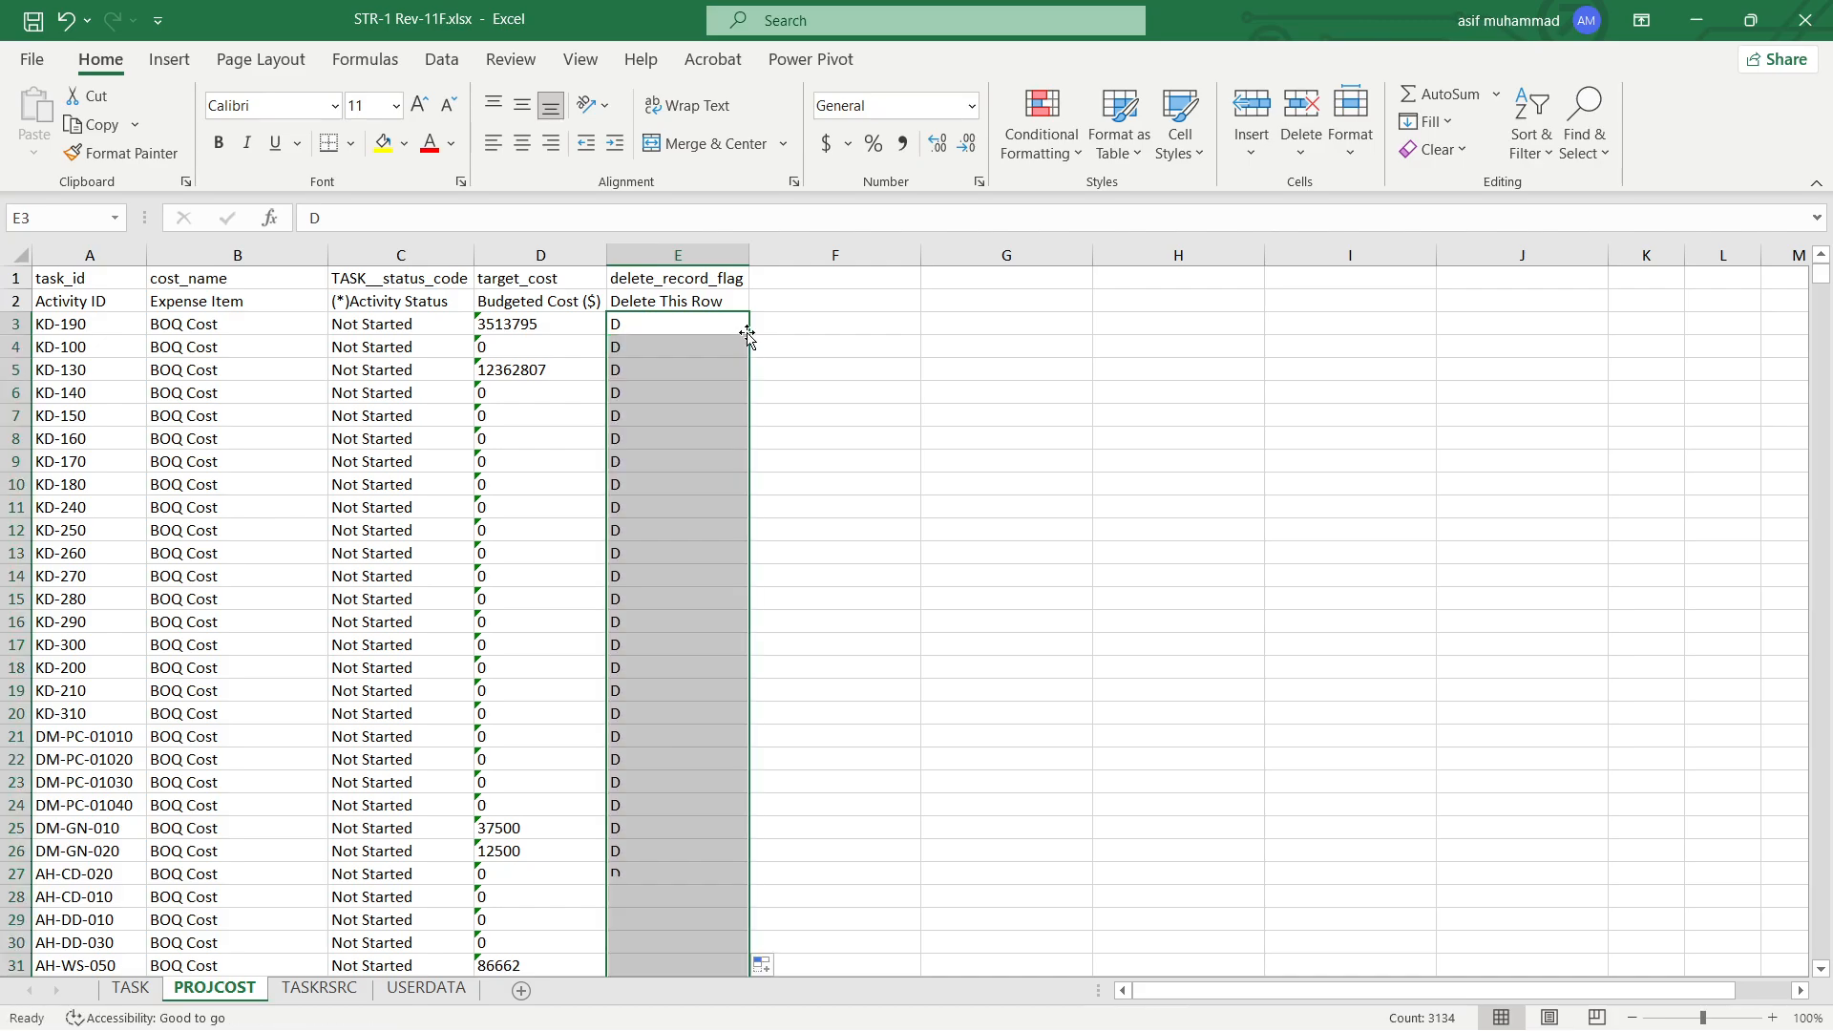
pyautogui.click(674, 307)
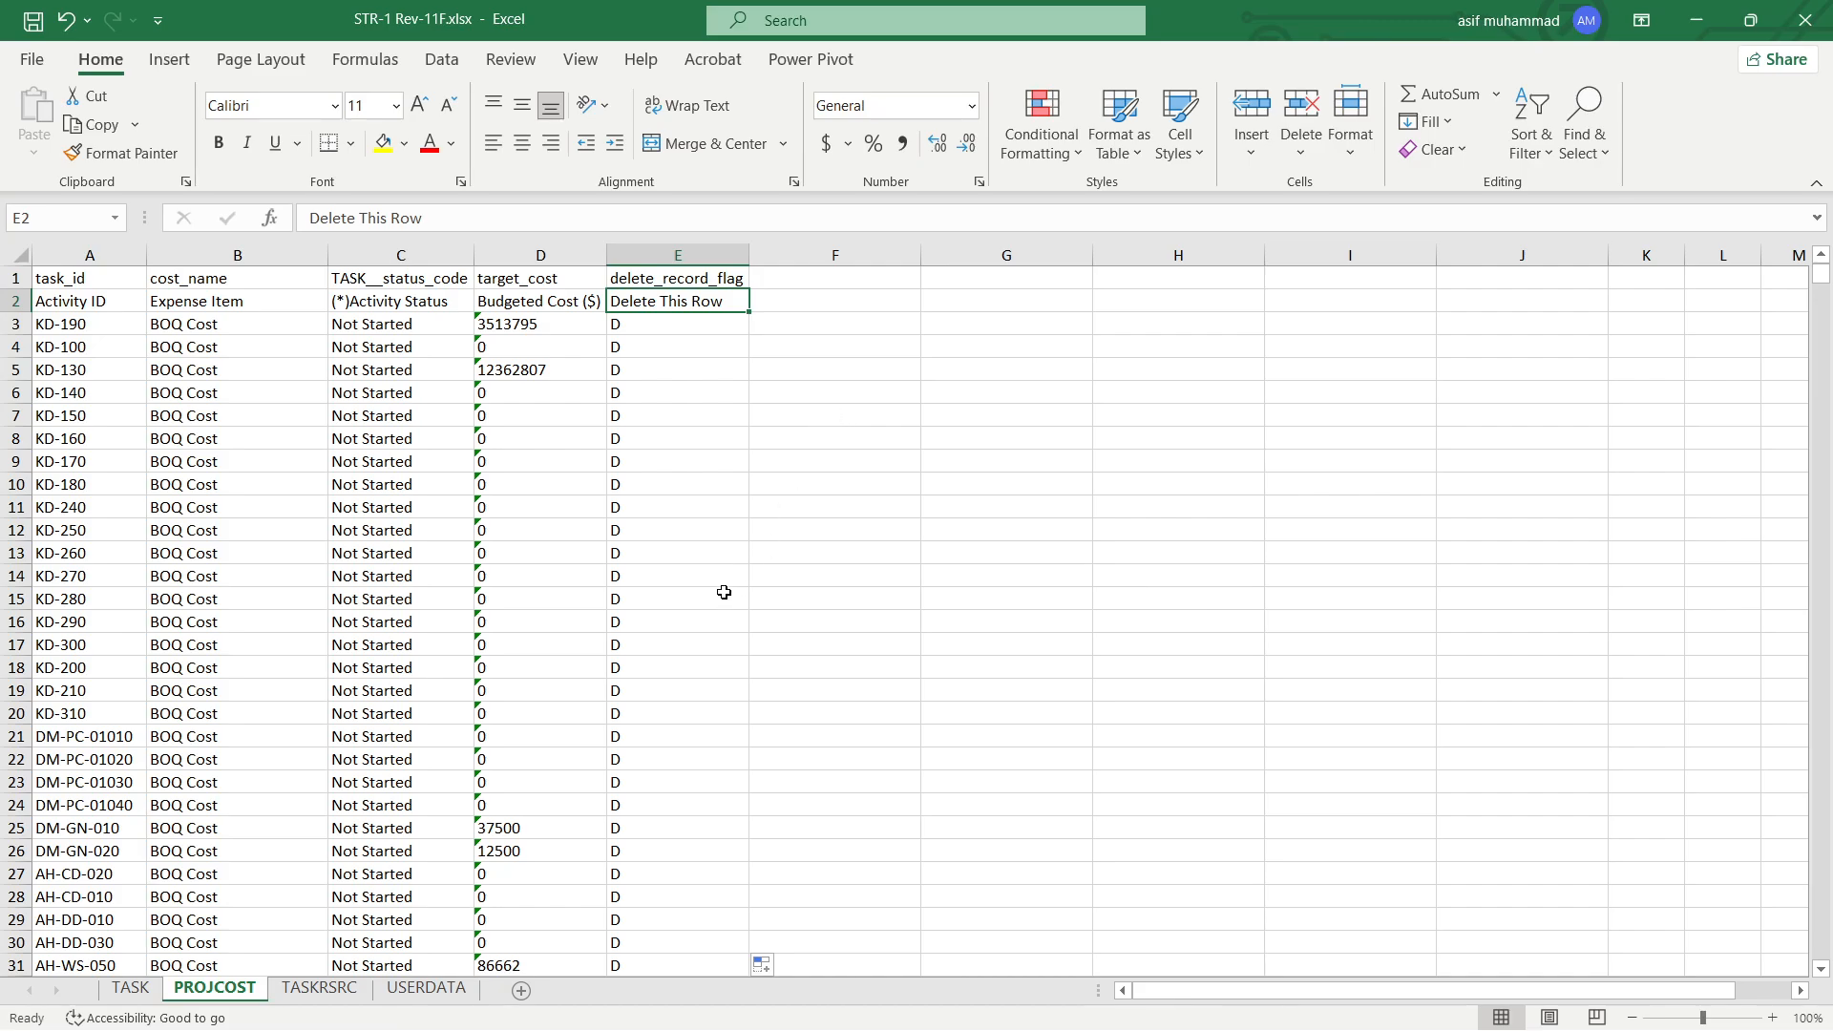
# Review the Budgeted Units and Budgeted Cost entries of the resource assignments in TASKRSRC
pyautogui.click(355, 991)
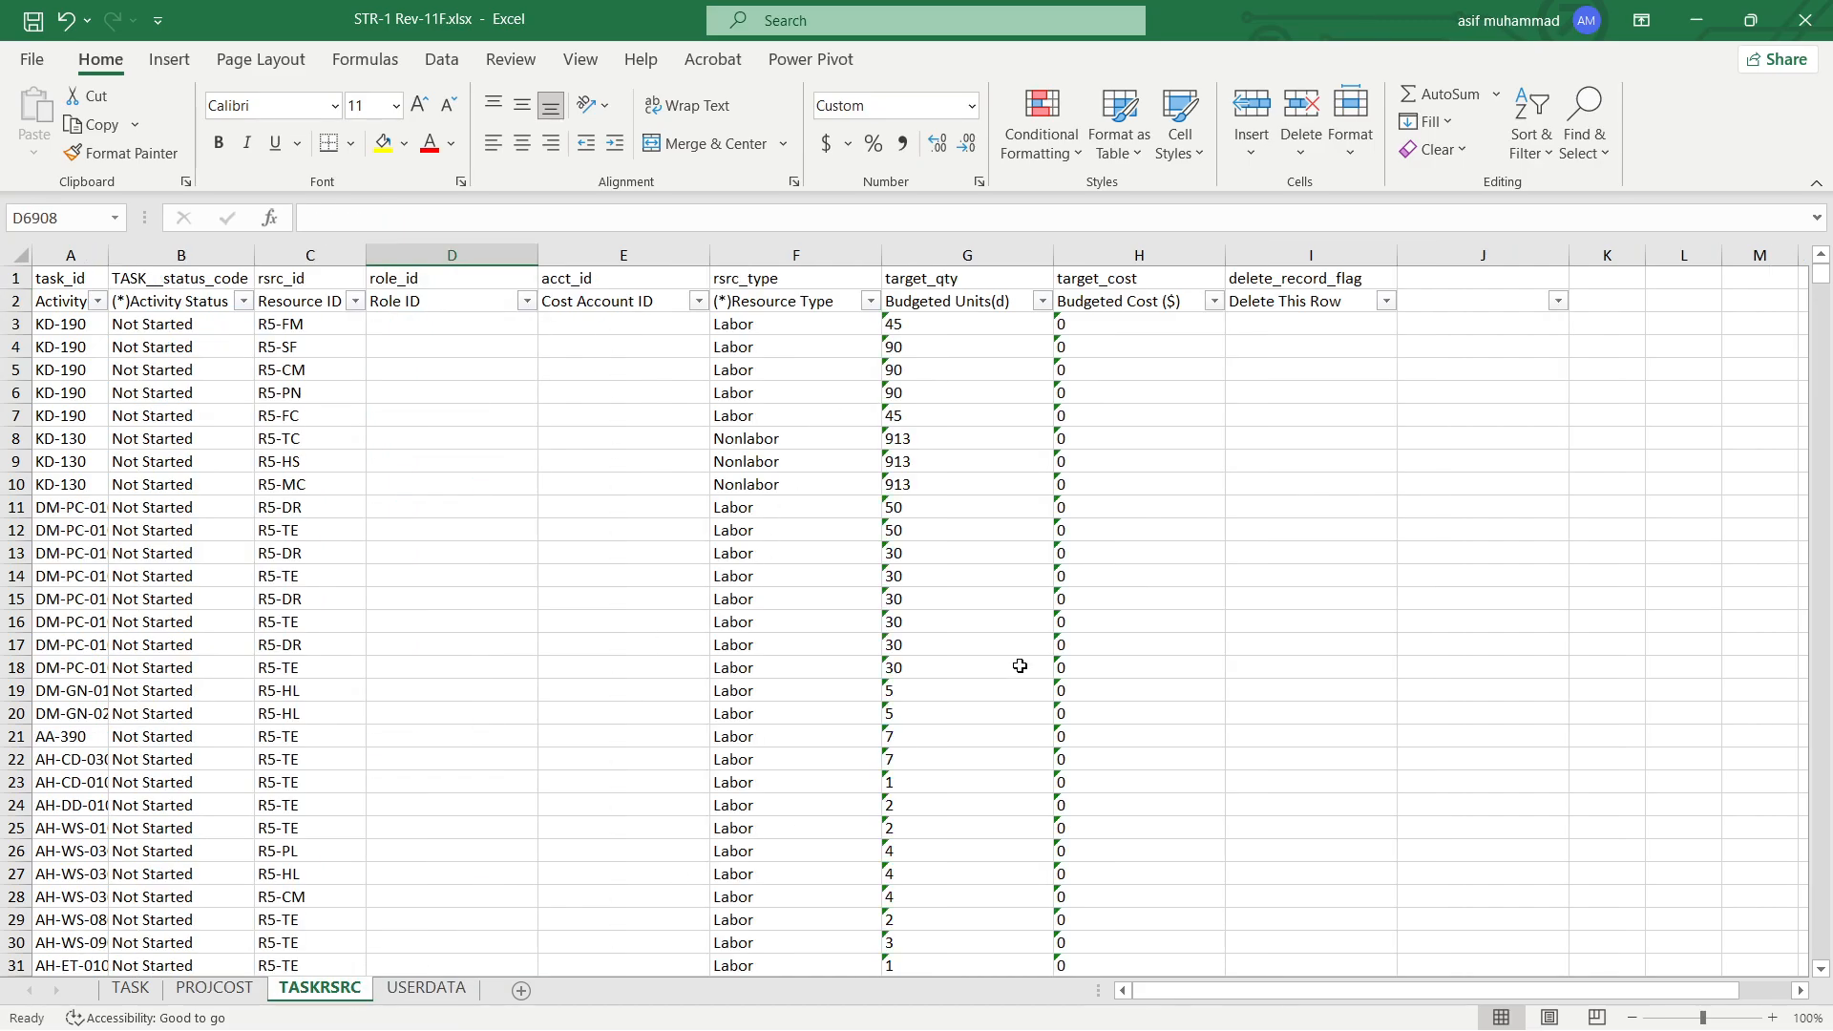
pyautogui.click(963, 436)
pyautogui.click(943, 753)
pyautogui.click(1129, 743)
pyautogui.click(1111, 845)
pyautogui.scroll(-10, 1117, 831)
pyautogui.scroll(8, 1370, 589)
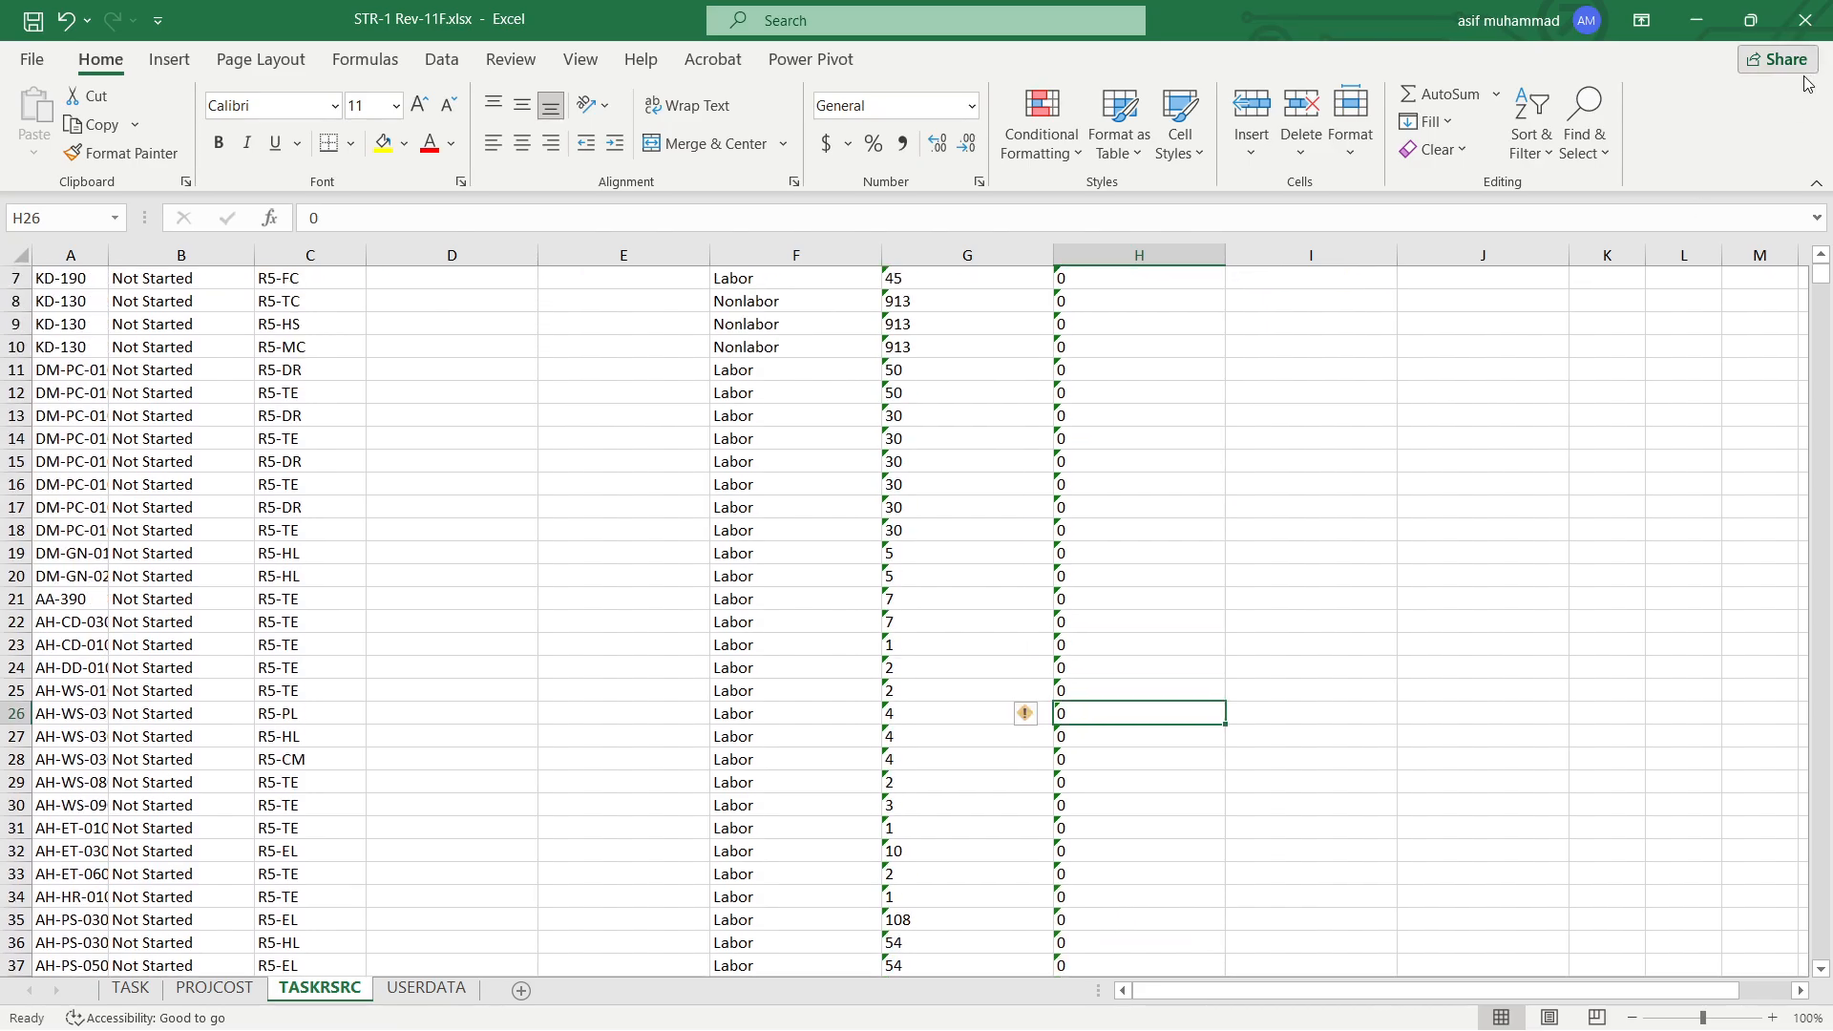
# Save and close STR-1 Rev-11F.xlsx, and close the scratch workbook Book1 without saving it
pyautogui.click(1805, 20)
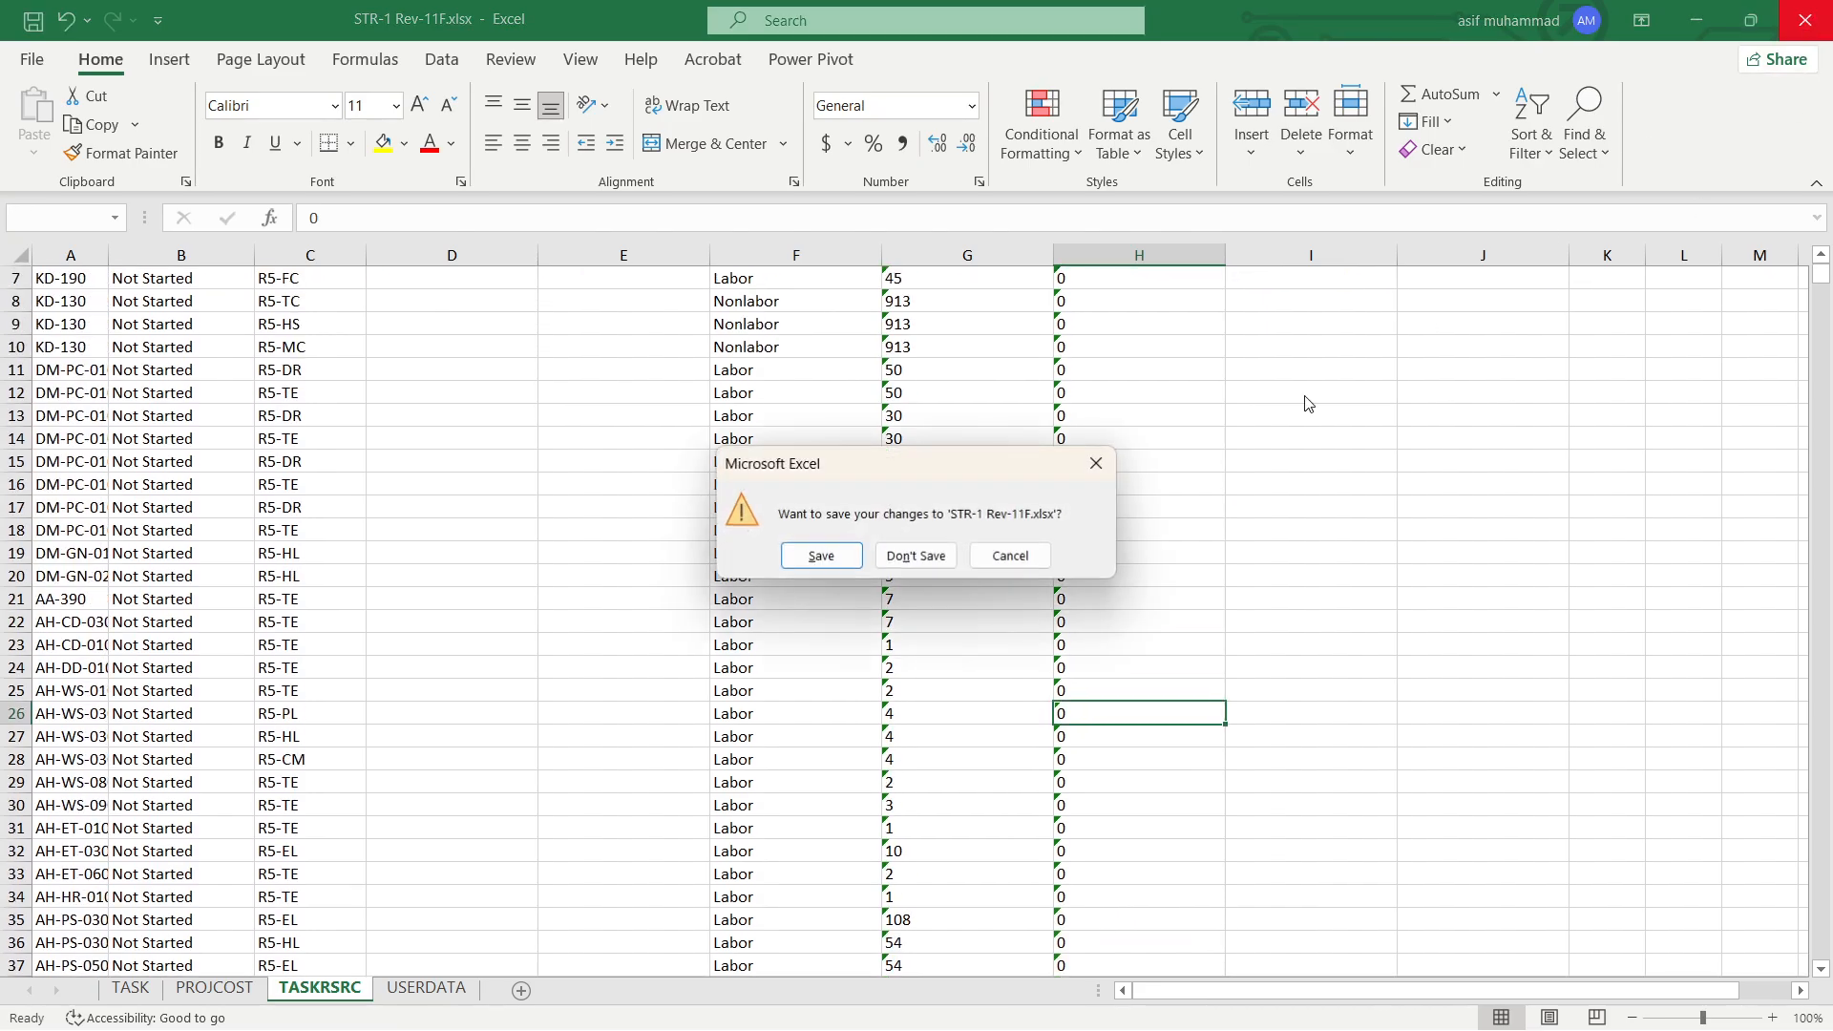
pyautogui.click(842, 563)
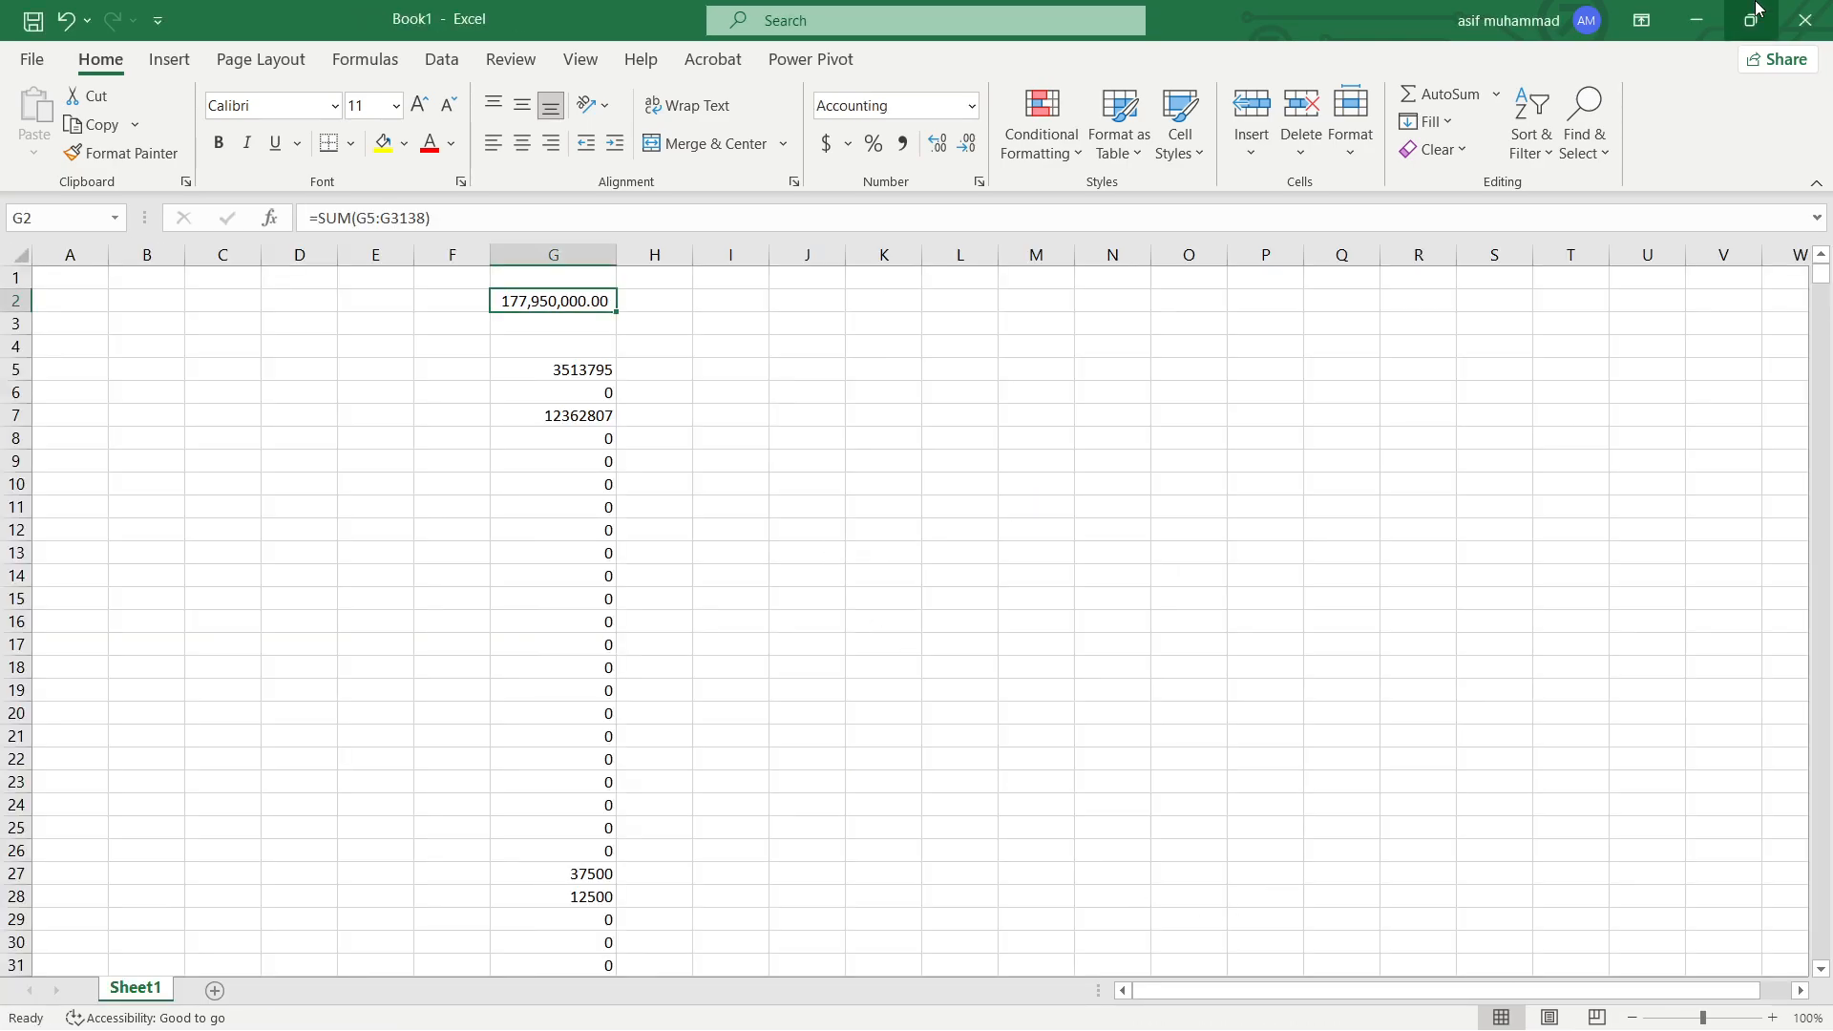
pyautogui.click(1804, 21)
pyautogui.click(1004, 661)
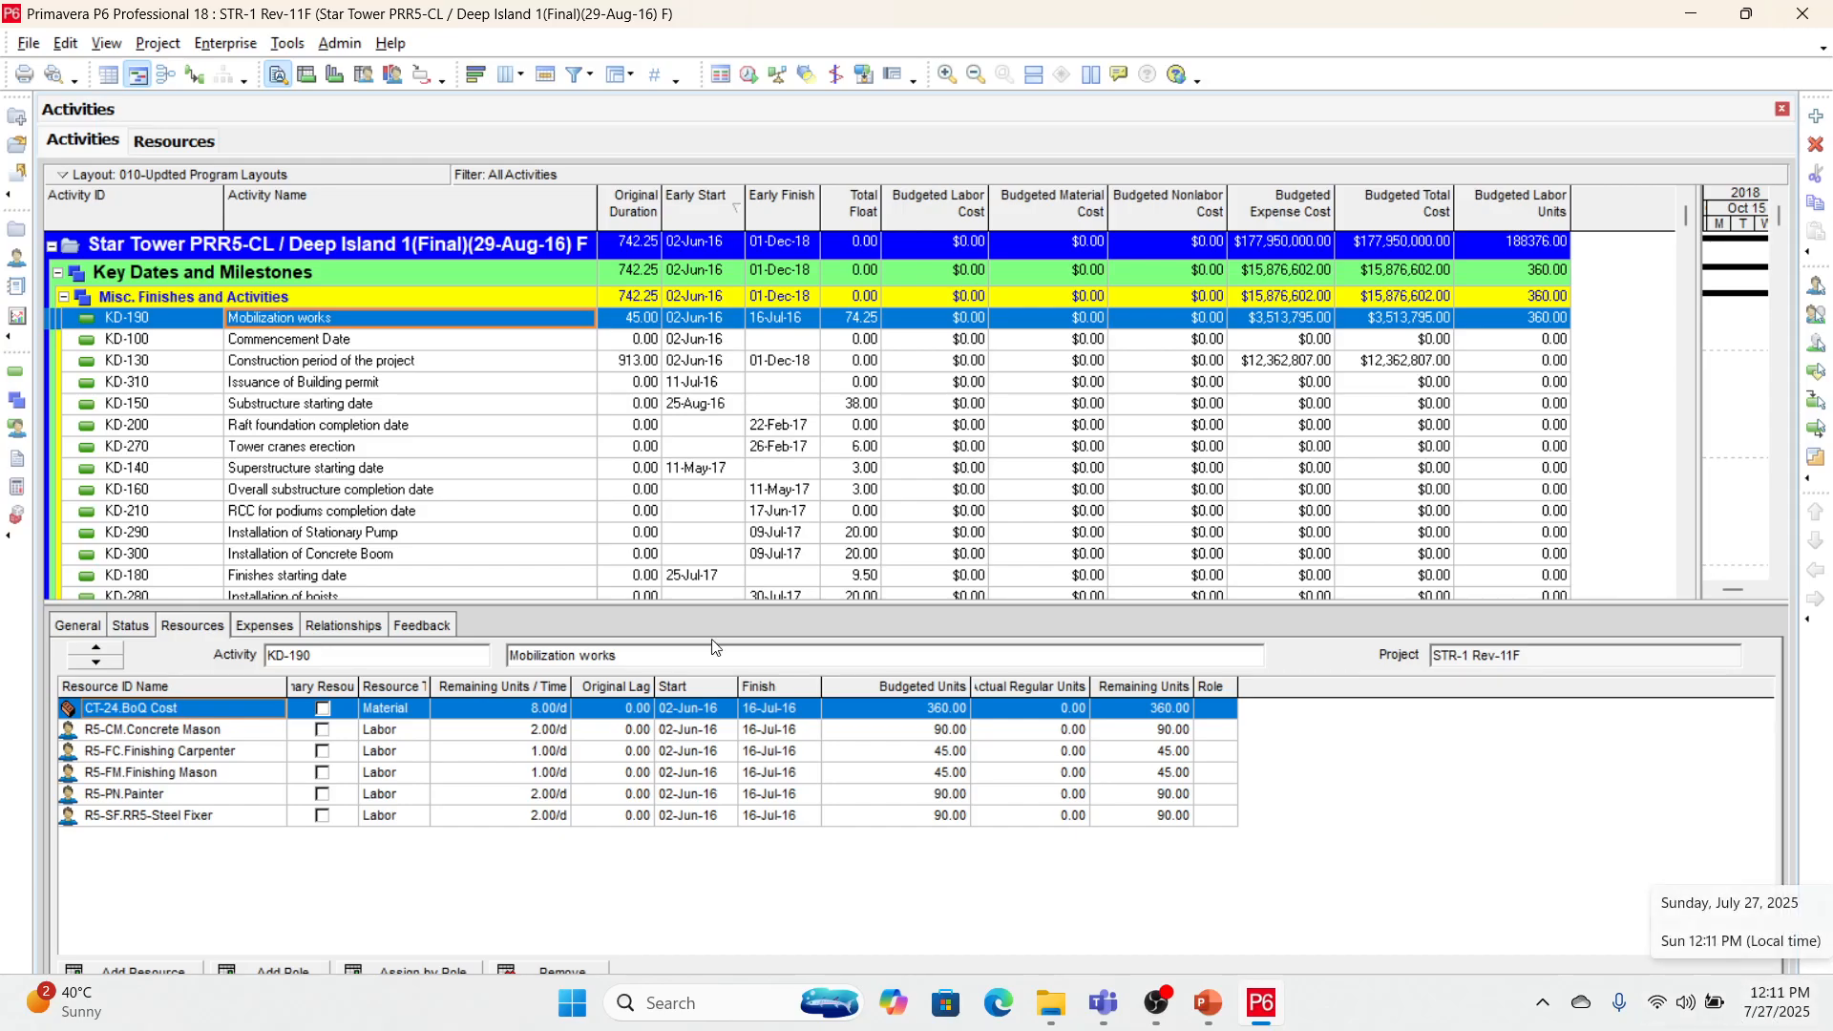
pyautogui.click(477, 472)
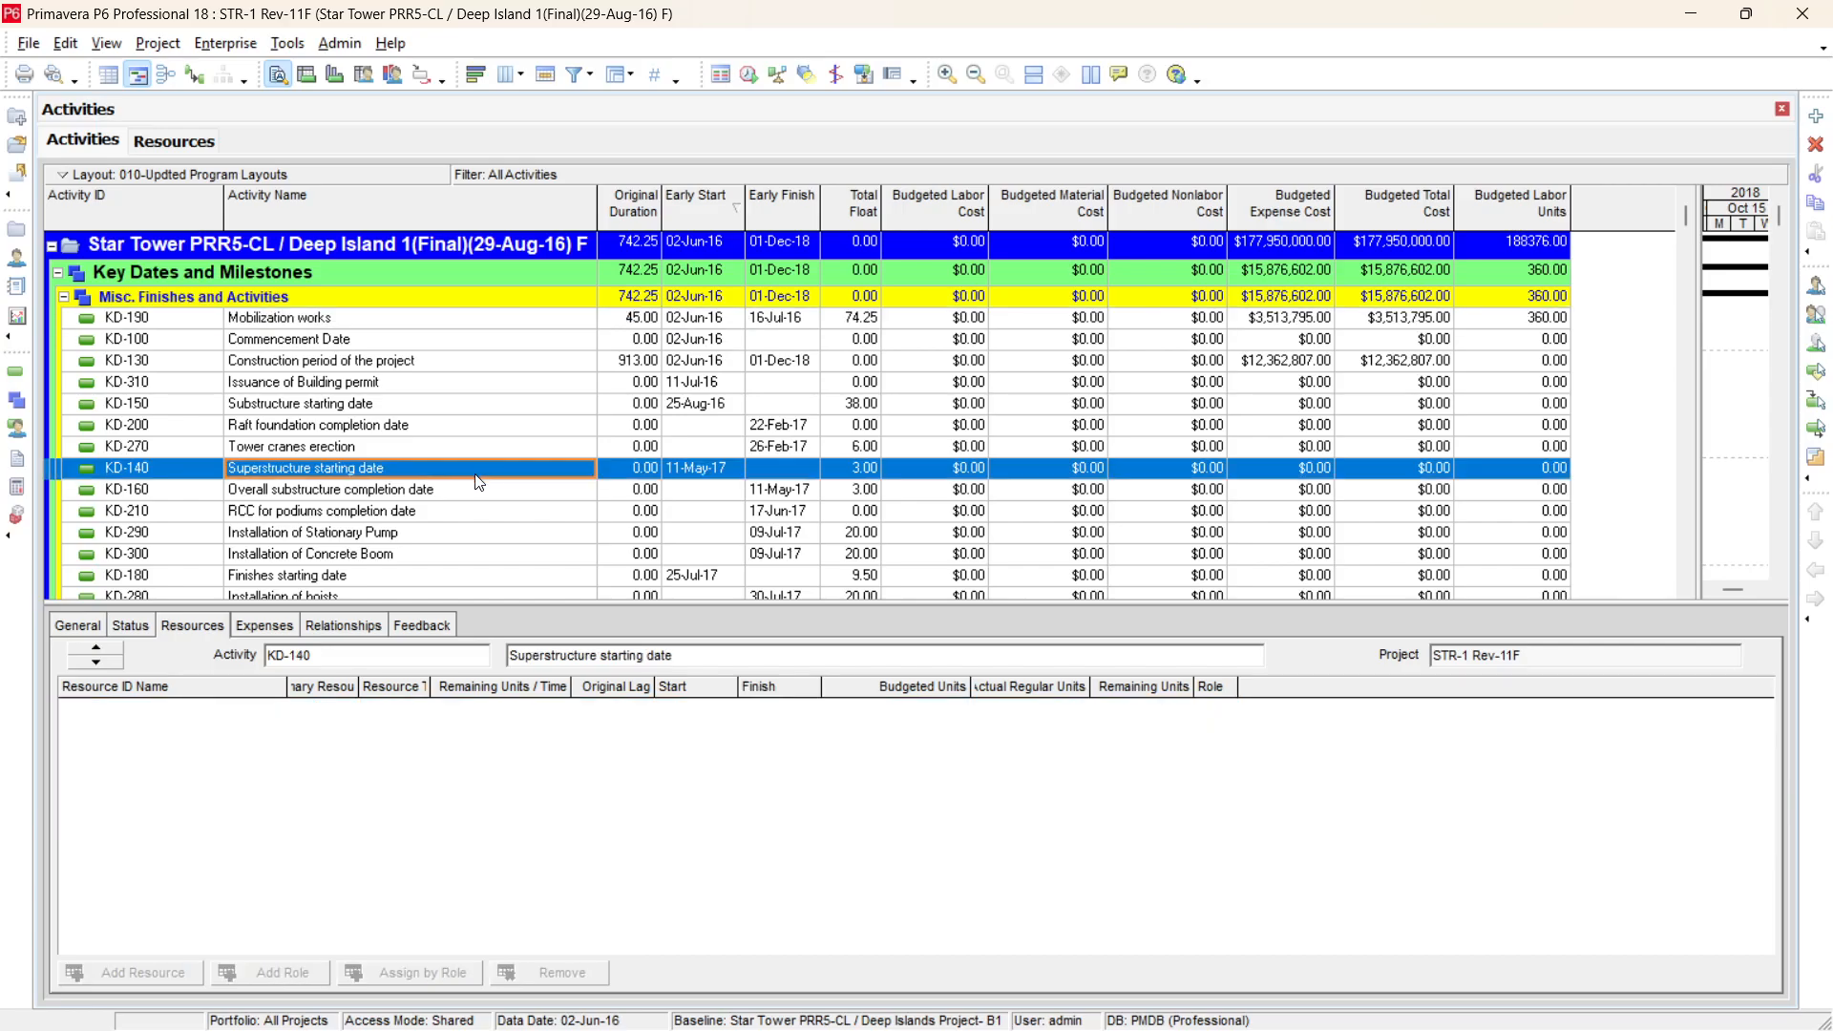
pyautogui.click(29, 43)
pyautogui.click(66, 107)
pyautogui.click(688, 524)
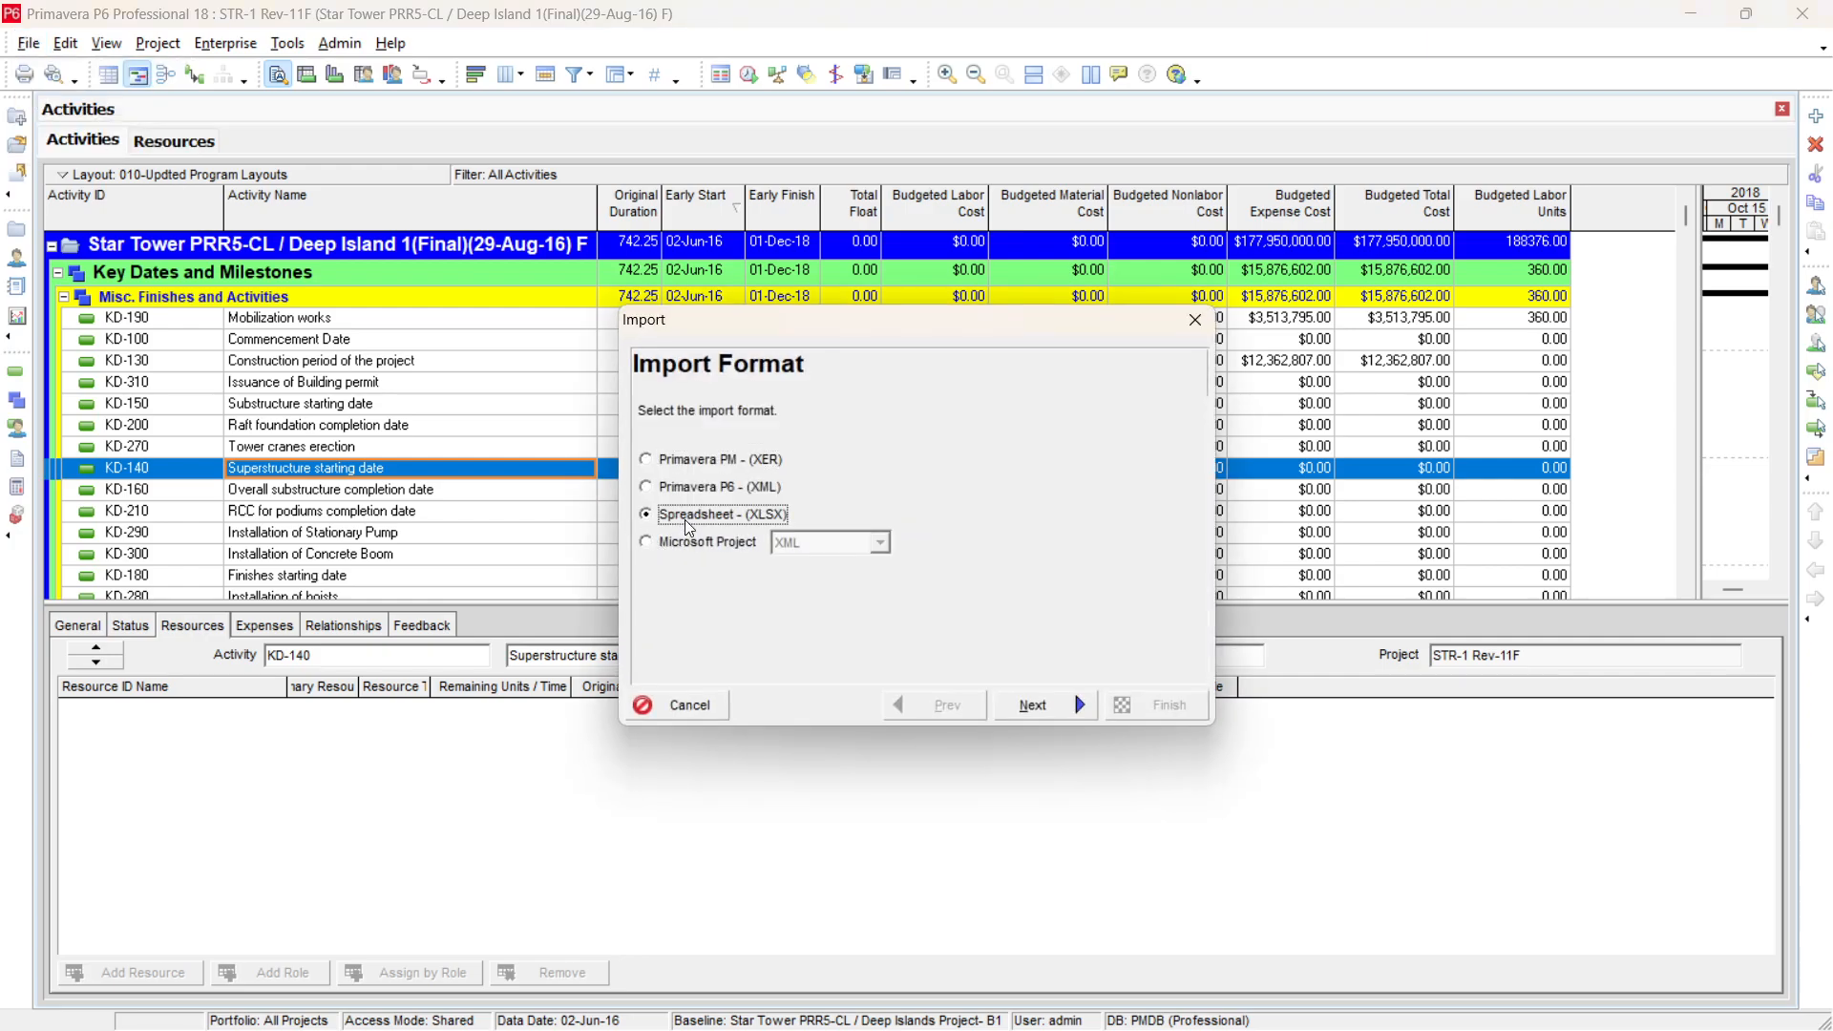
pyautogui.click(1022, 707)
pyautogui.click(1047, 570)
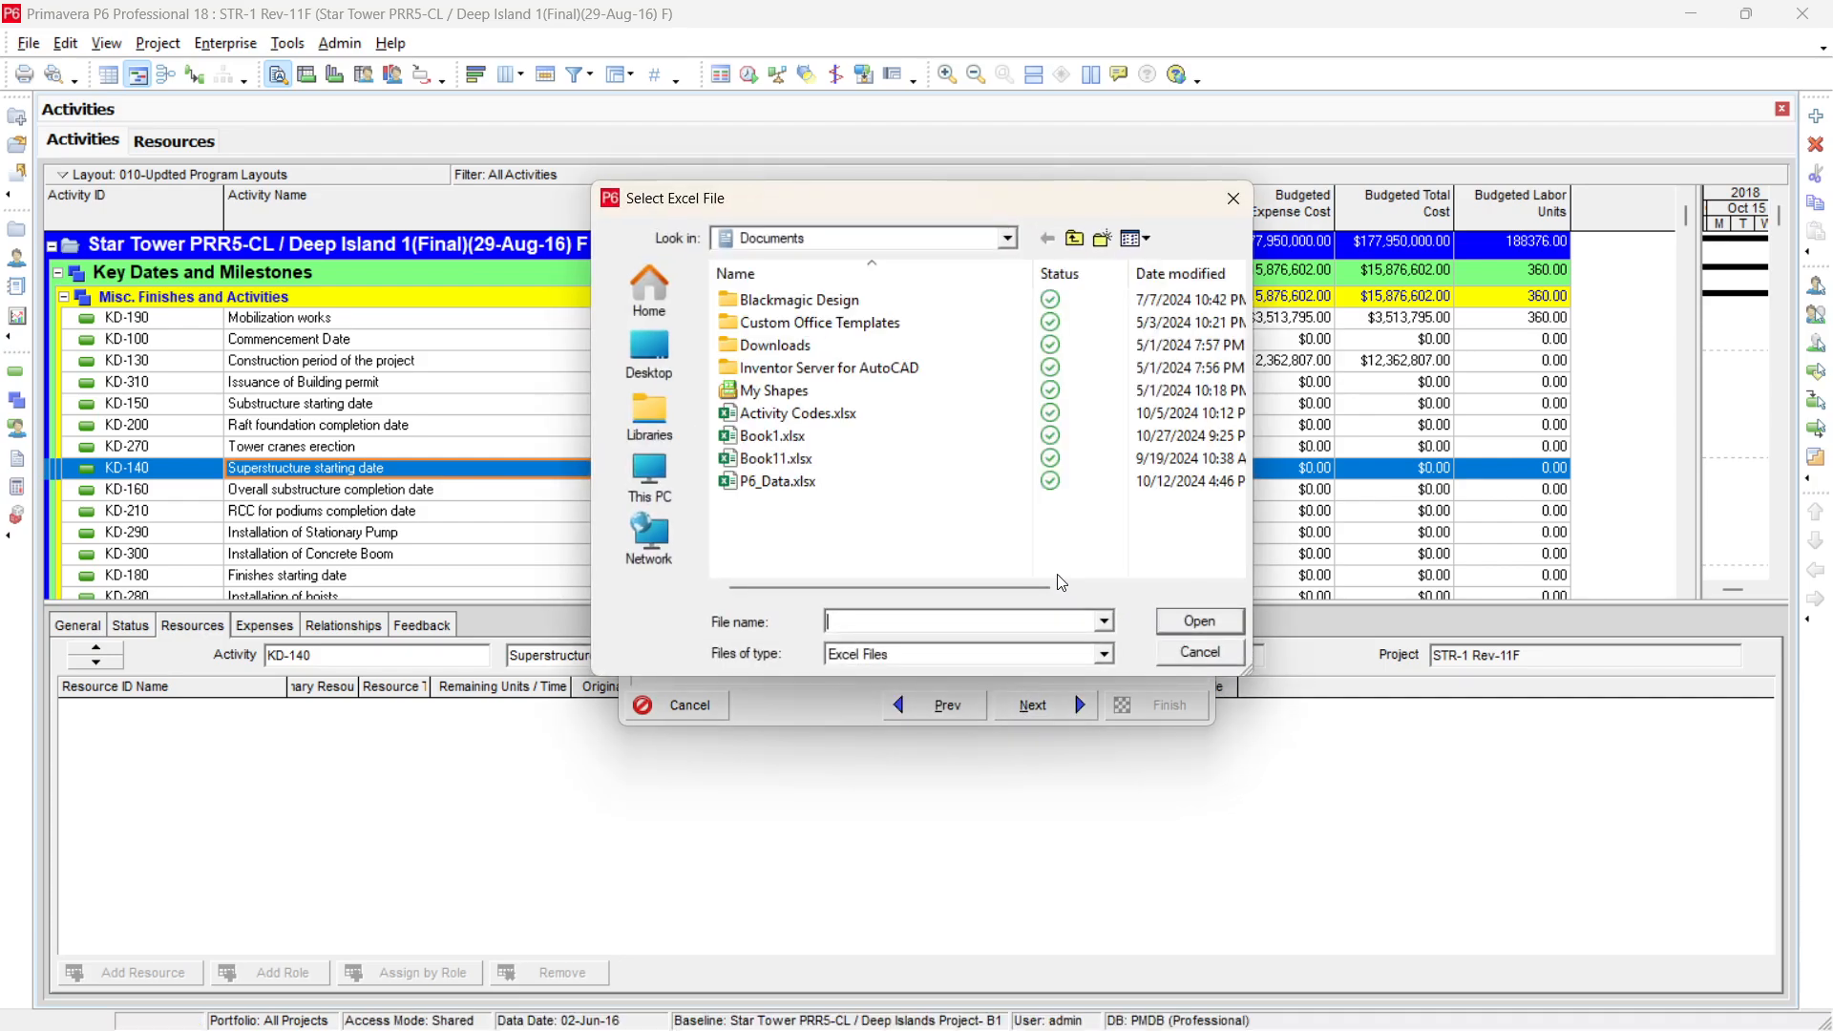
pyautogui.click(650, 475)
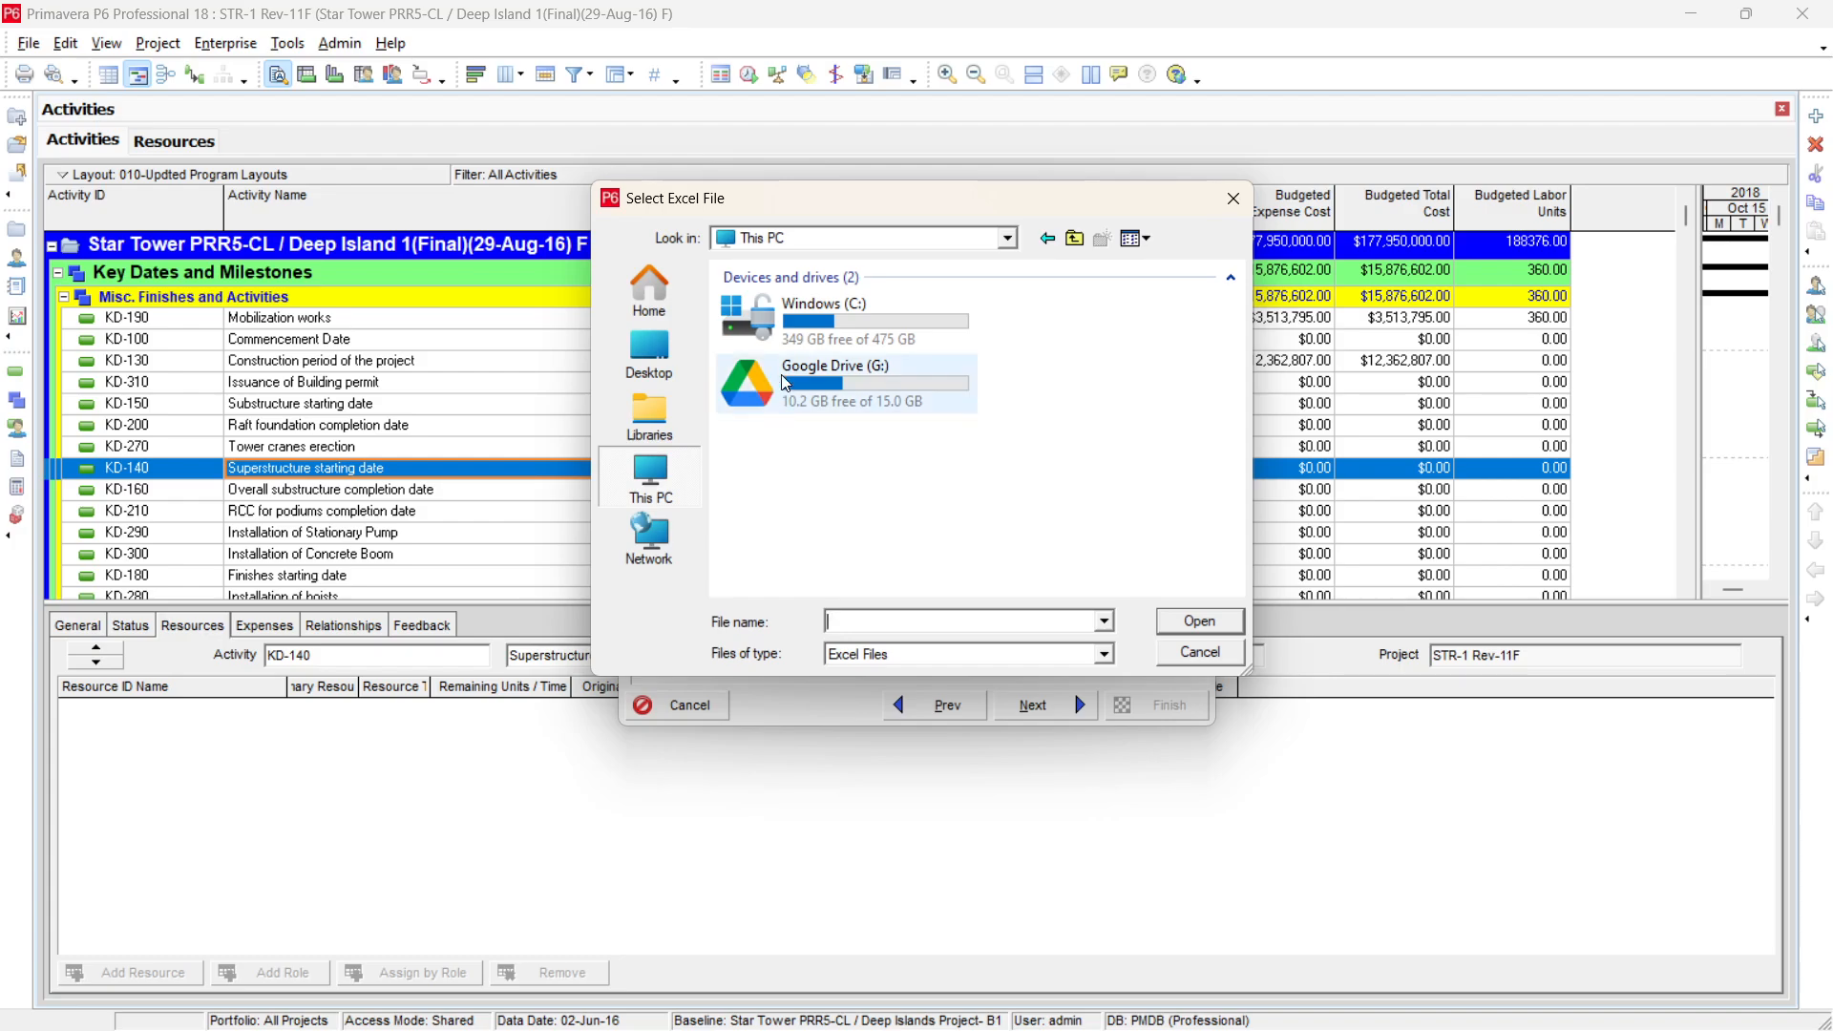
pyautogui.doubleClick(810, 329)
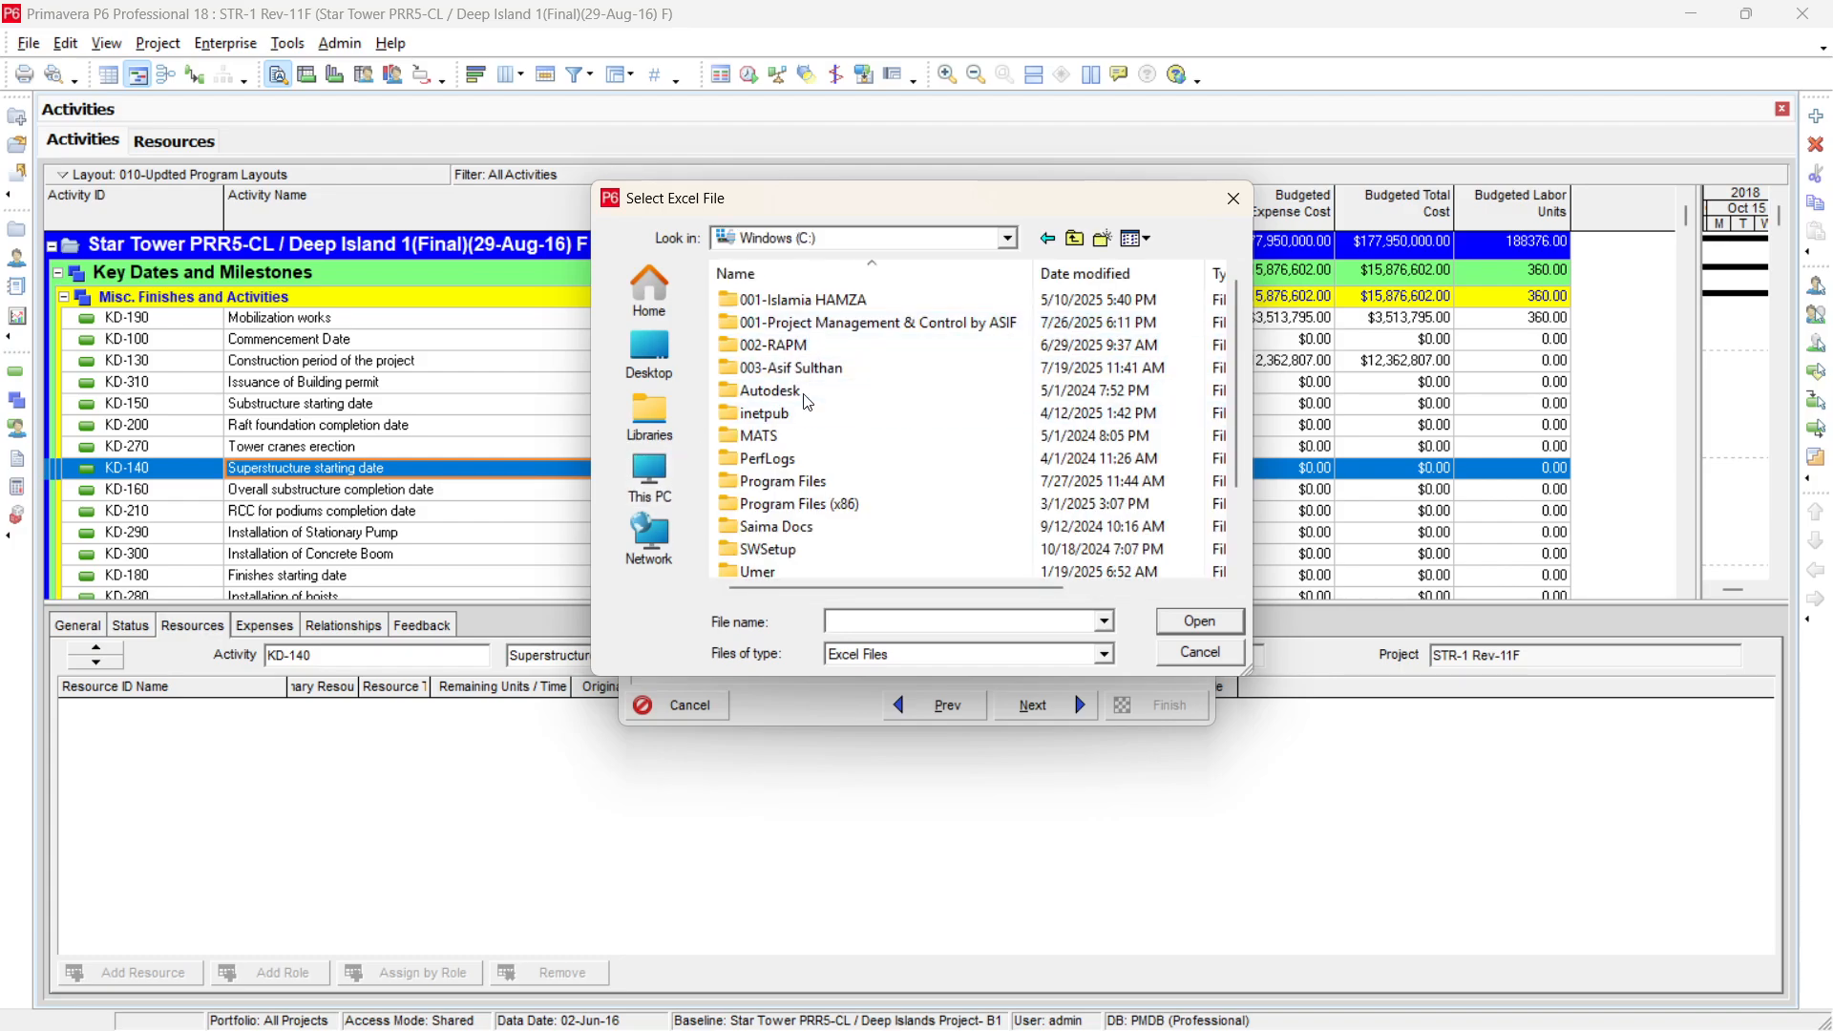
pyautogui.doubleClick(810, 325)
pyautogui.scroll(-3, 819, 500)
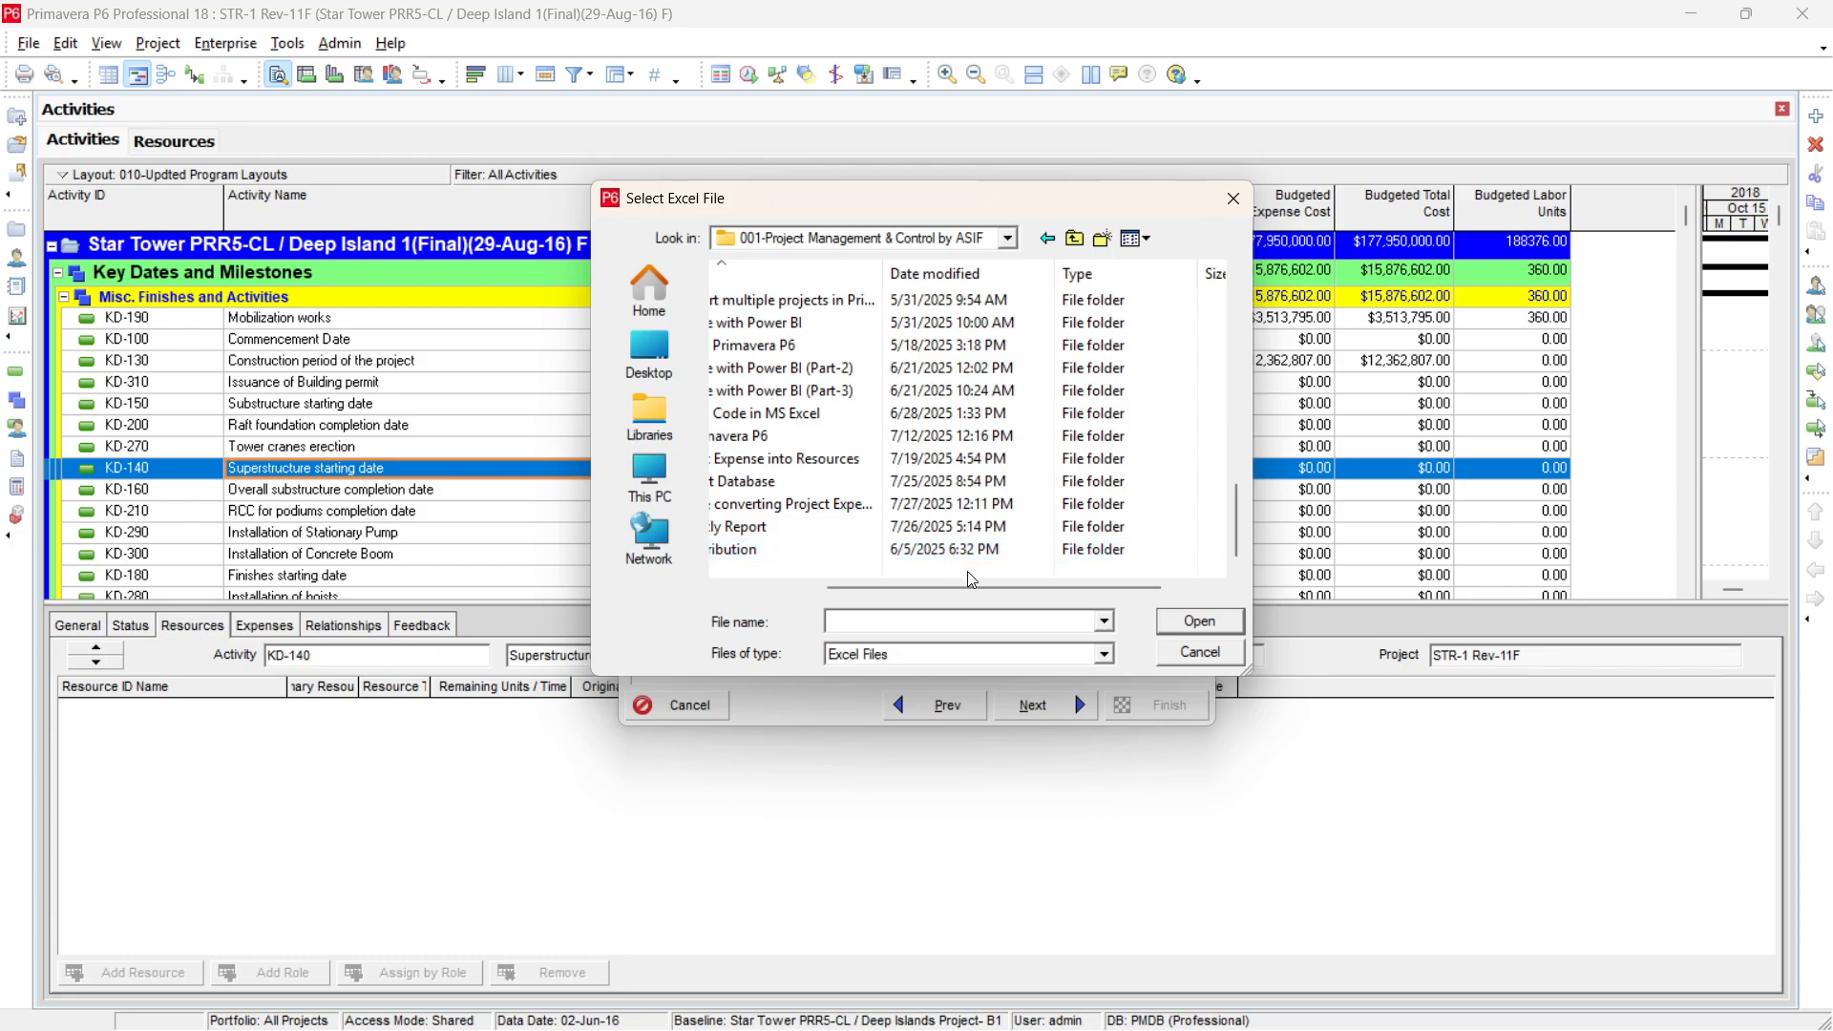
pyautogui.moveTo(1069, 589); pyautogui.dragTo(972, 588)
pyautogui.click(768, 526)
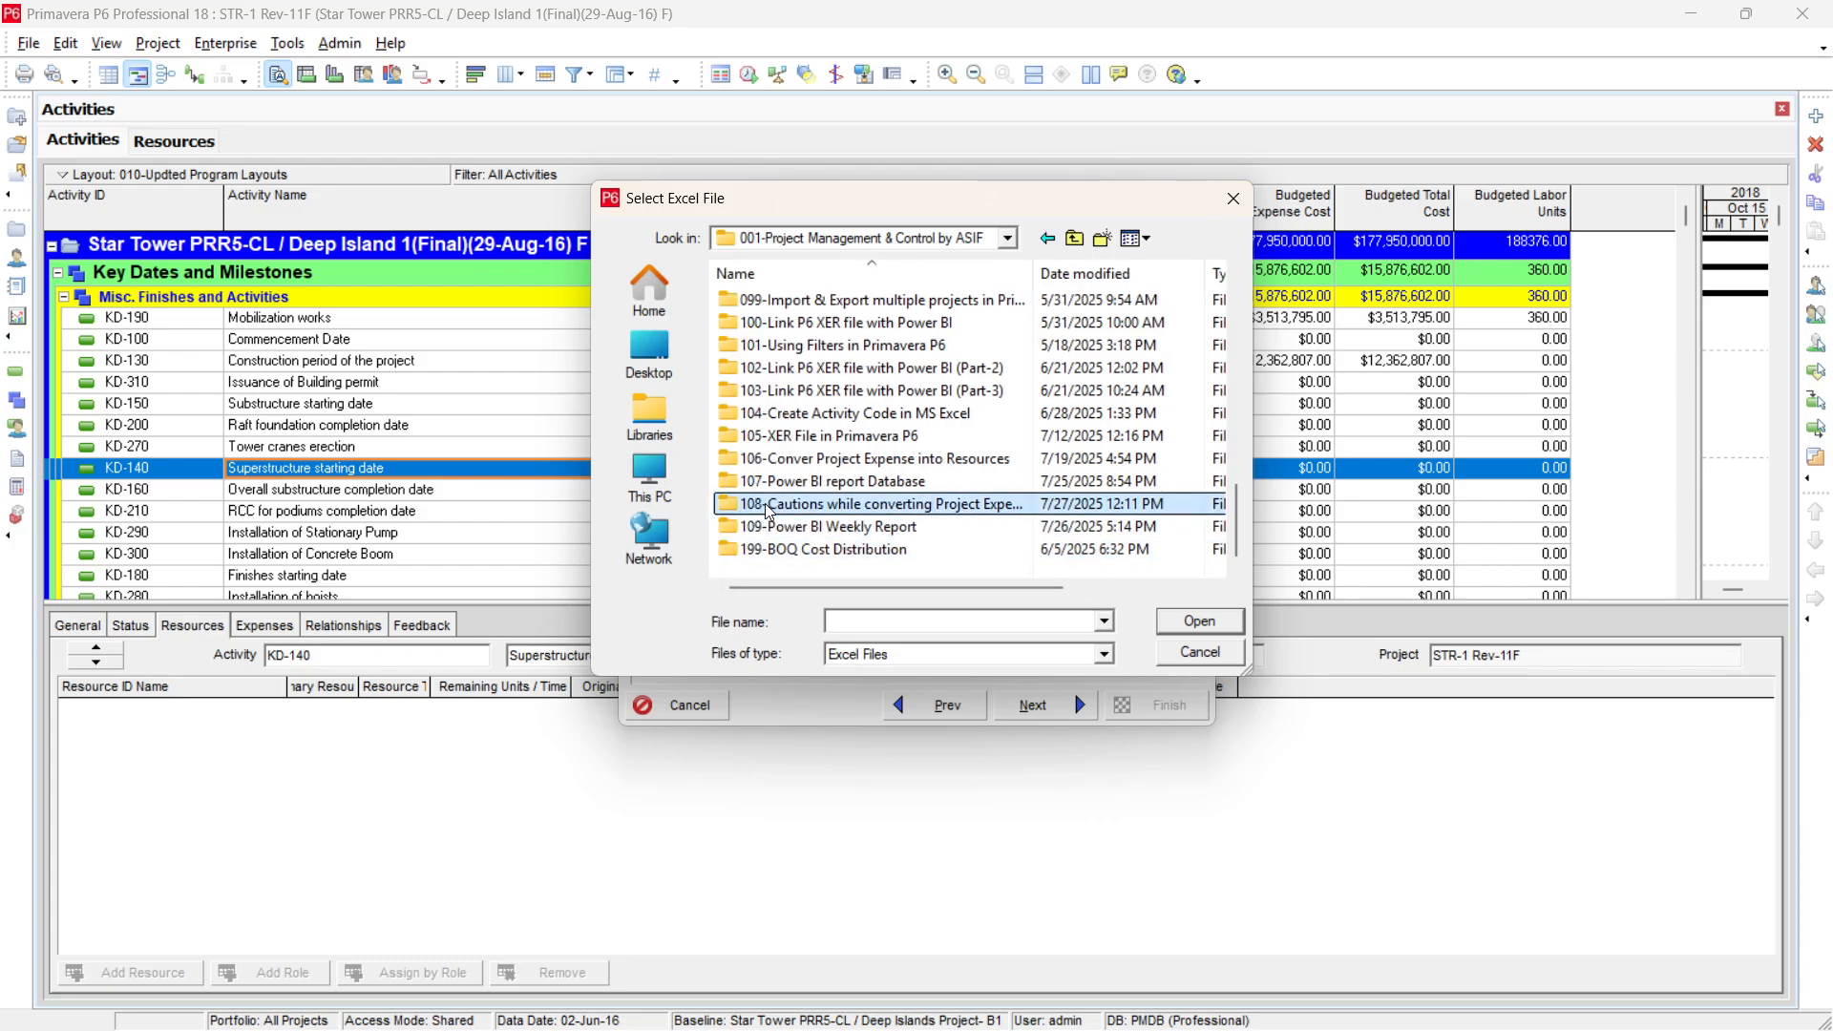
pyautogui.doubleClick(769, 504)
pyautogui.click(1060, 302)
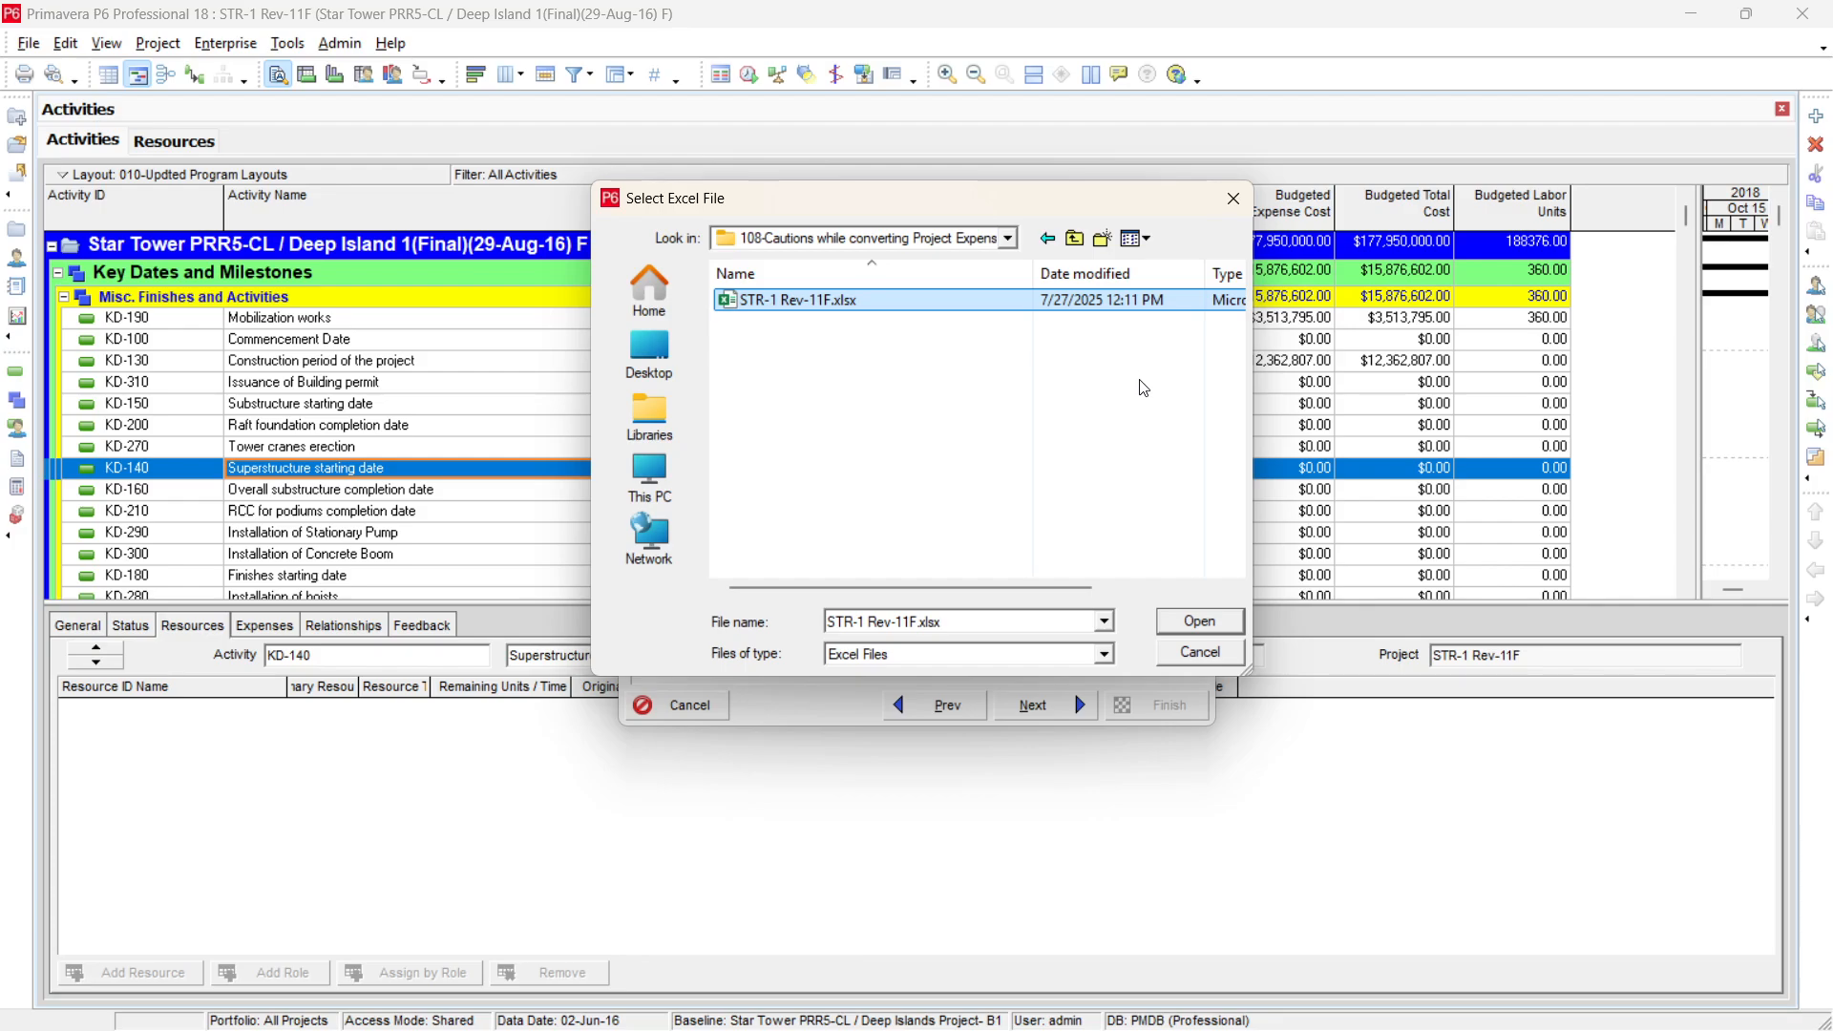
pyautogui.click(1212, 627)
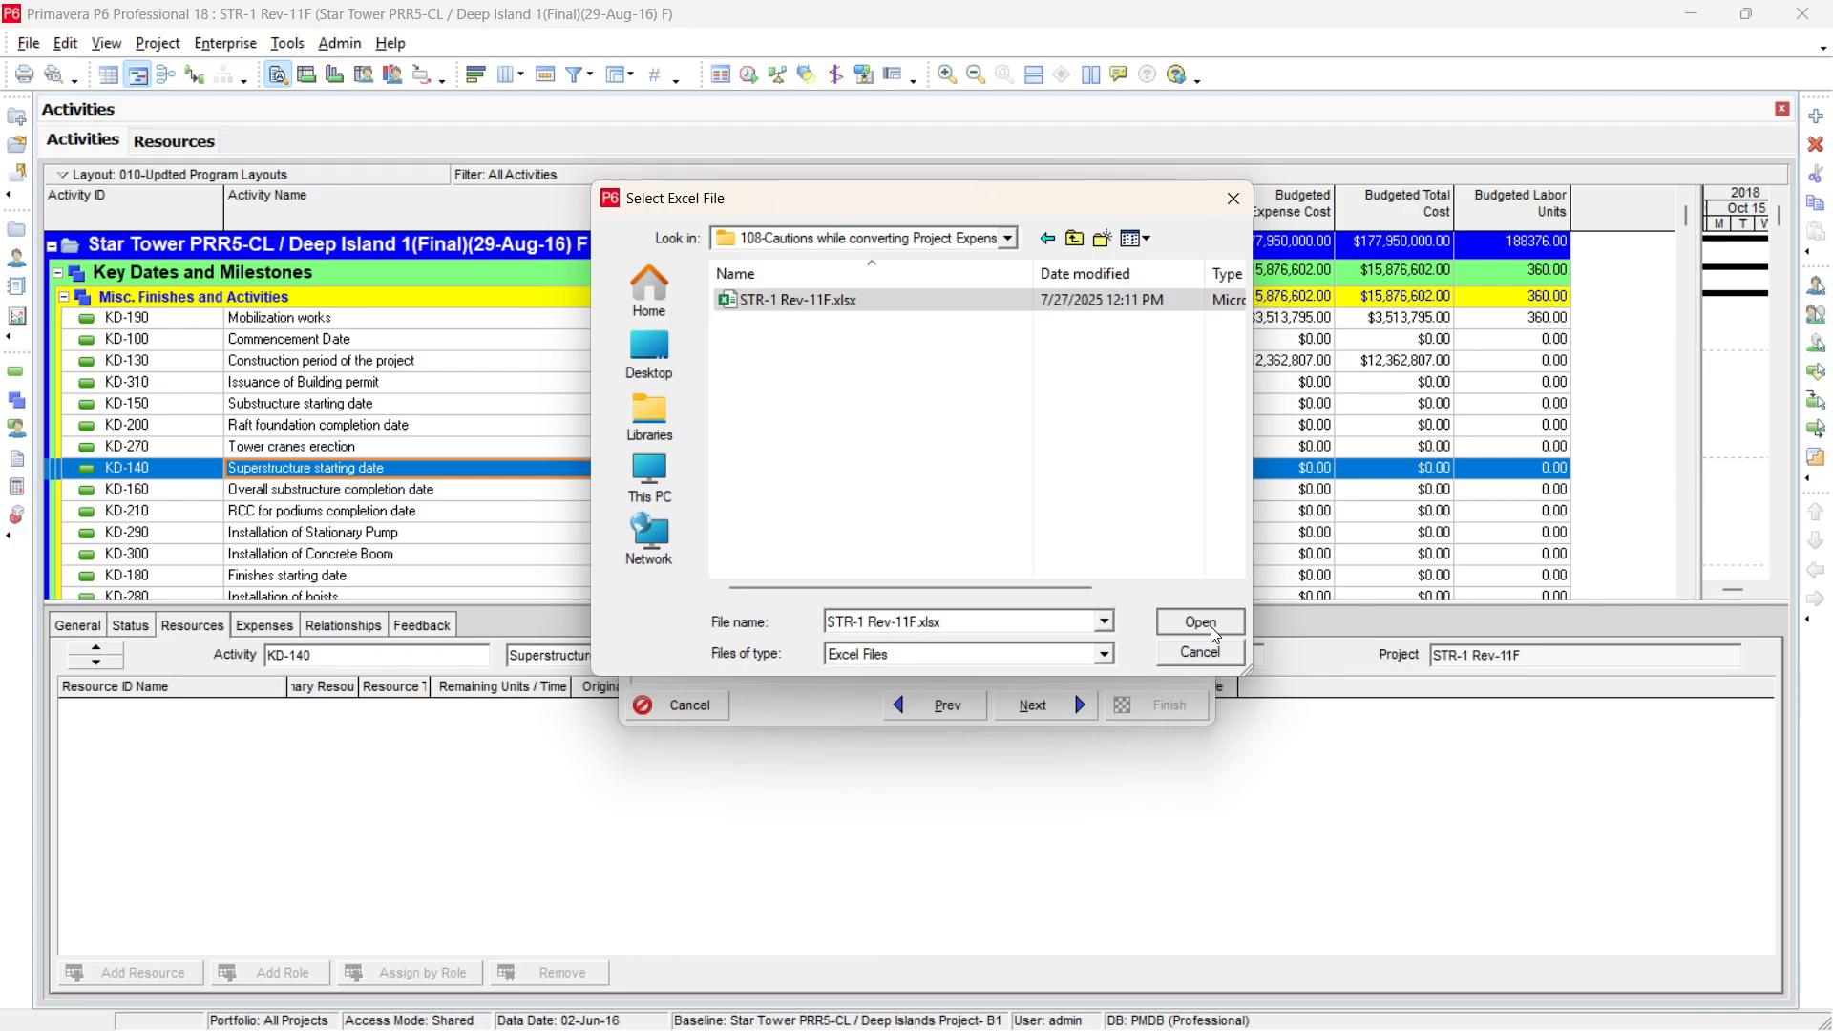
pyautogui.click(1211, 627)
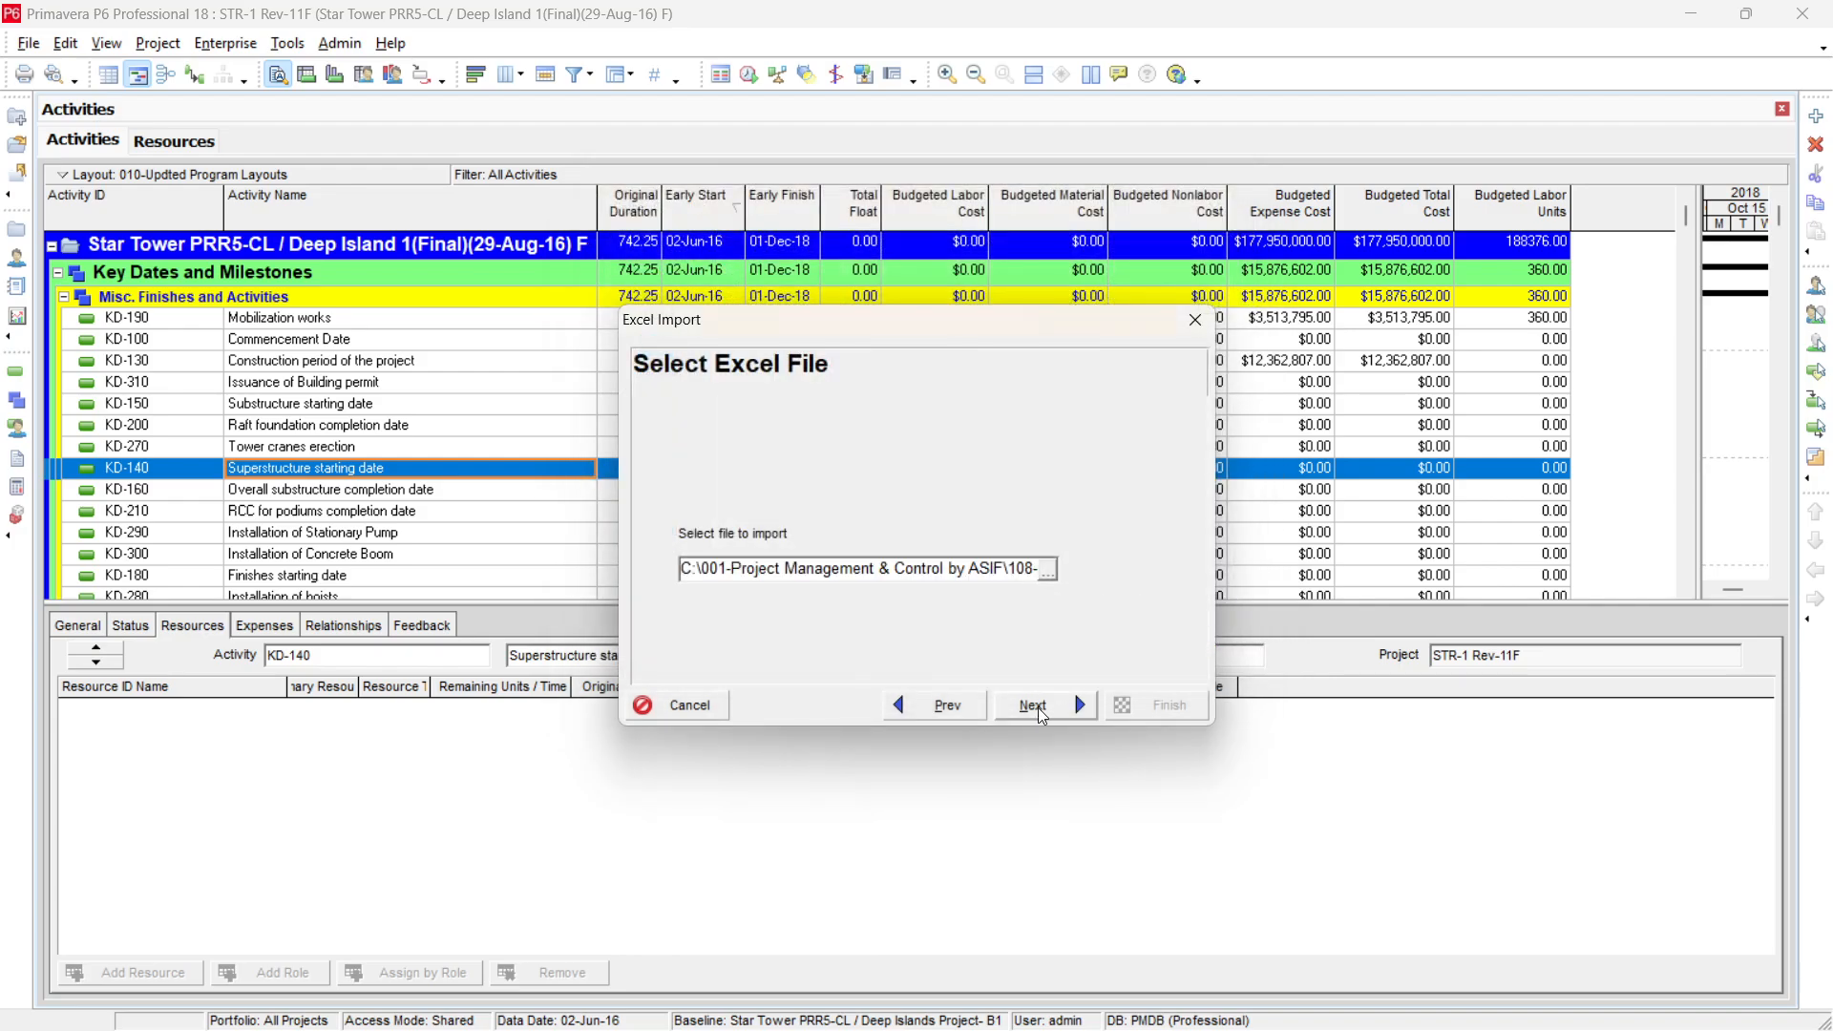
pyautogui.click(690, 709)
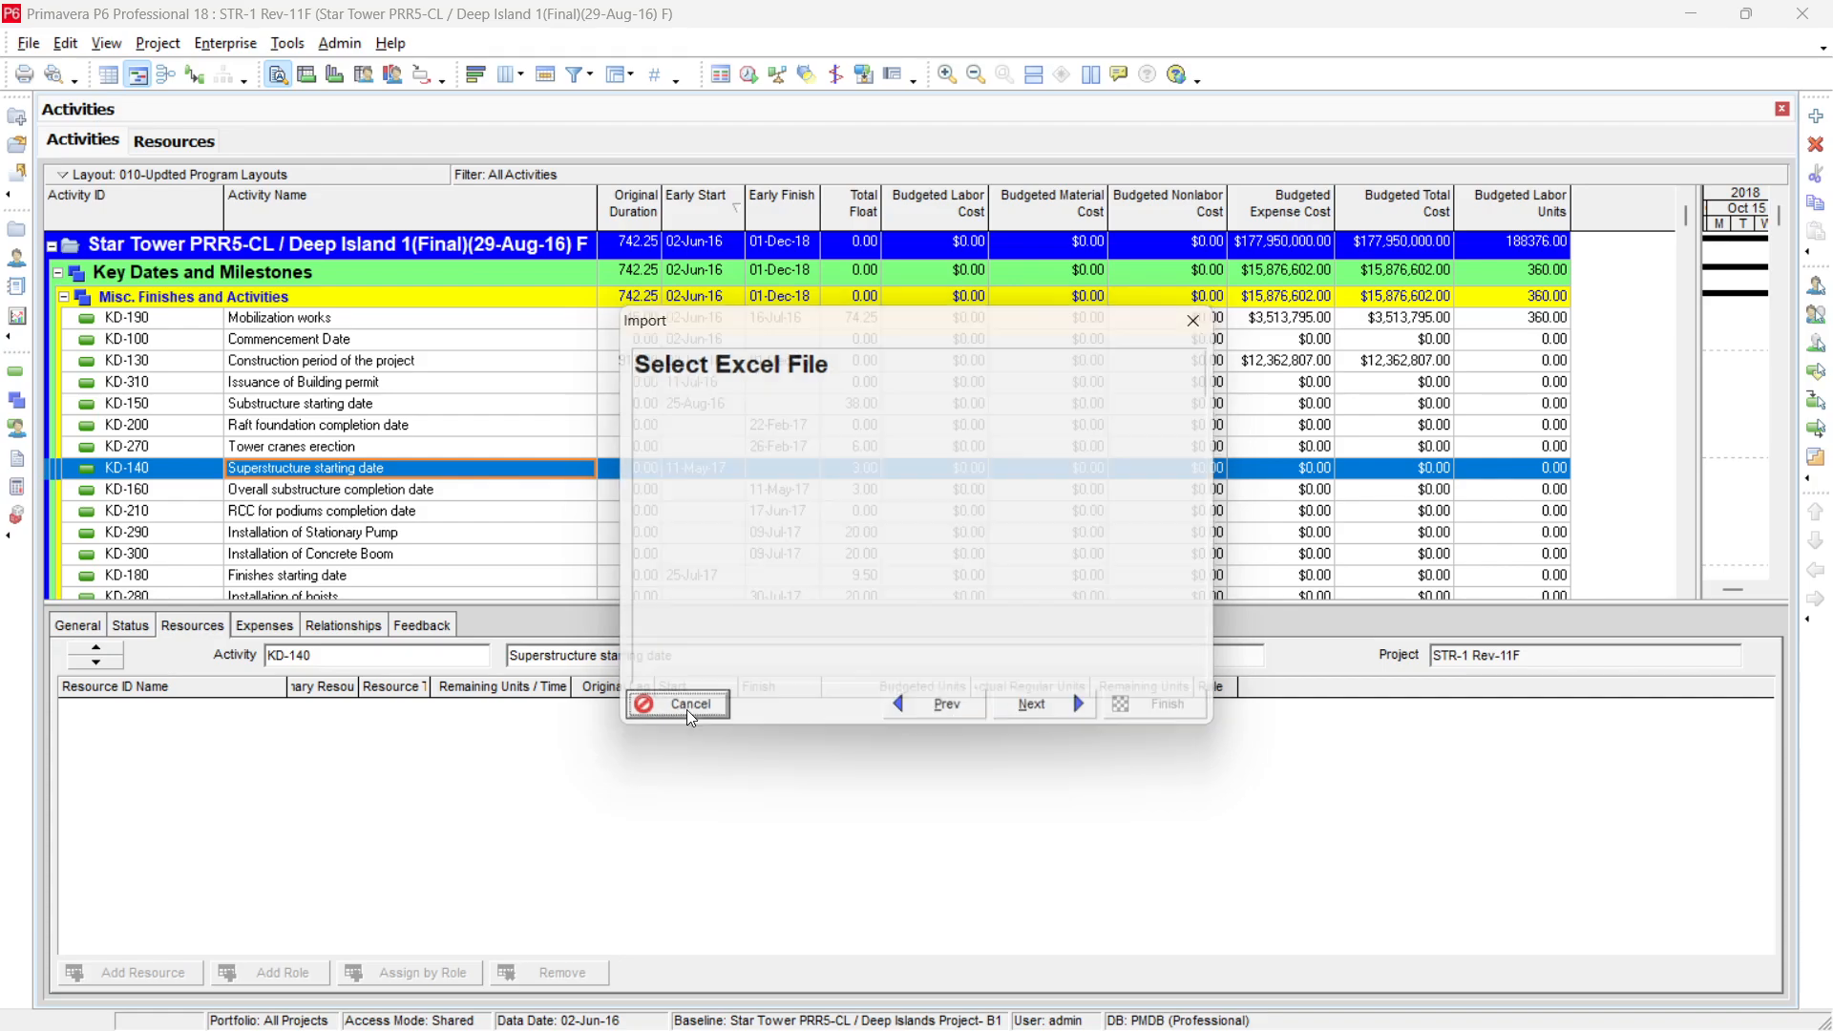
# Remove the WBS grouping from the activities and copy all activity rows of the project
pyautogui.click(619, 75)
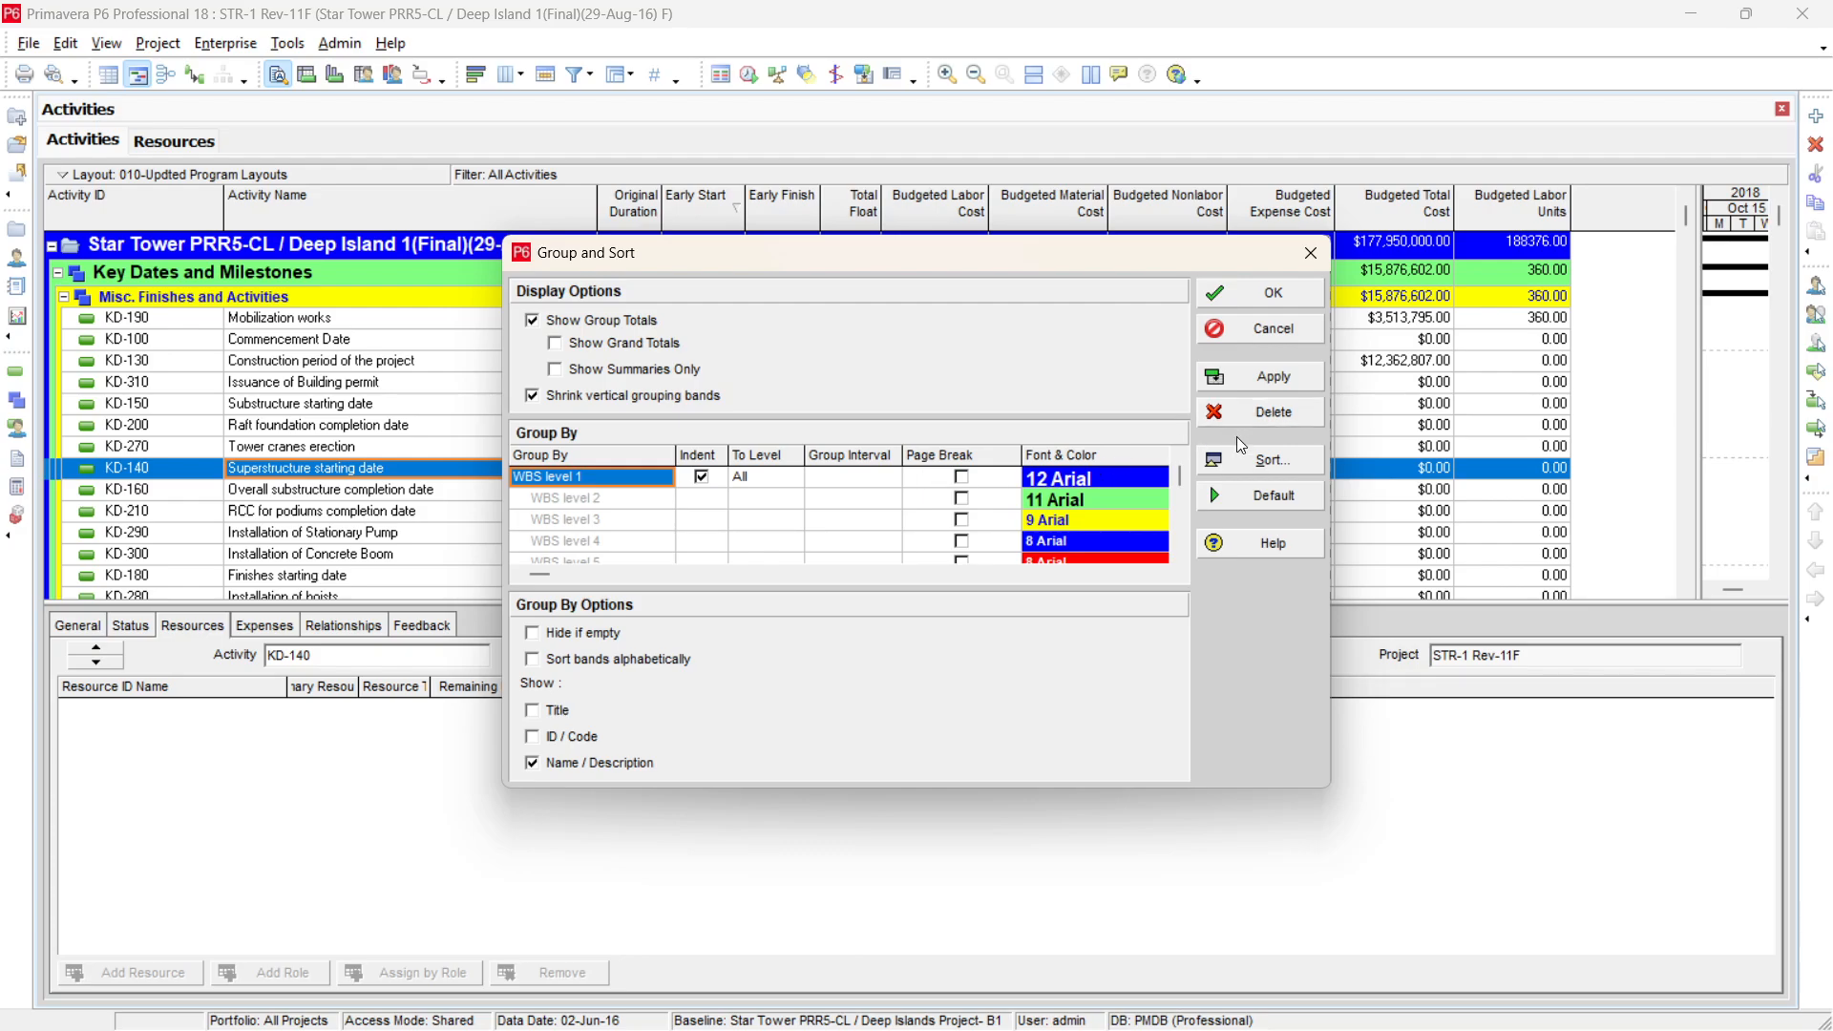
pyautogui.click(1295, 417)
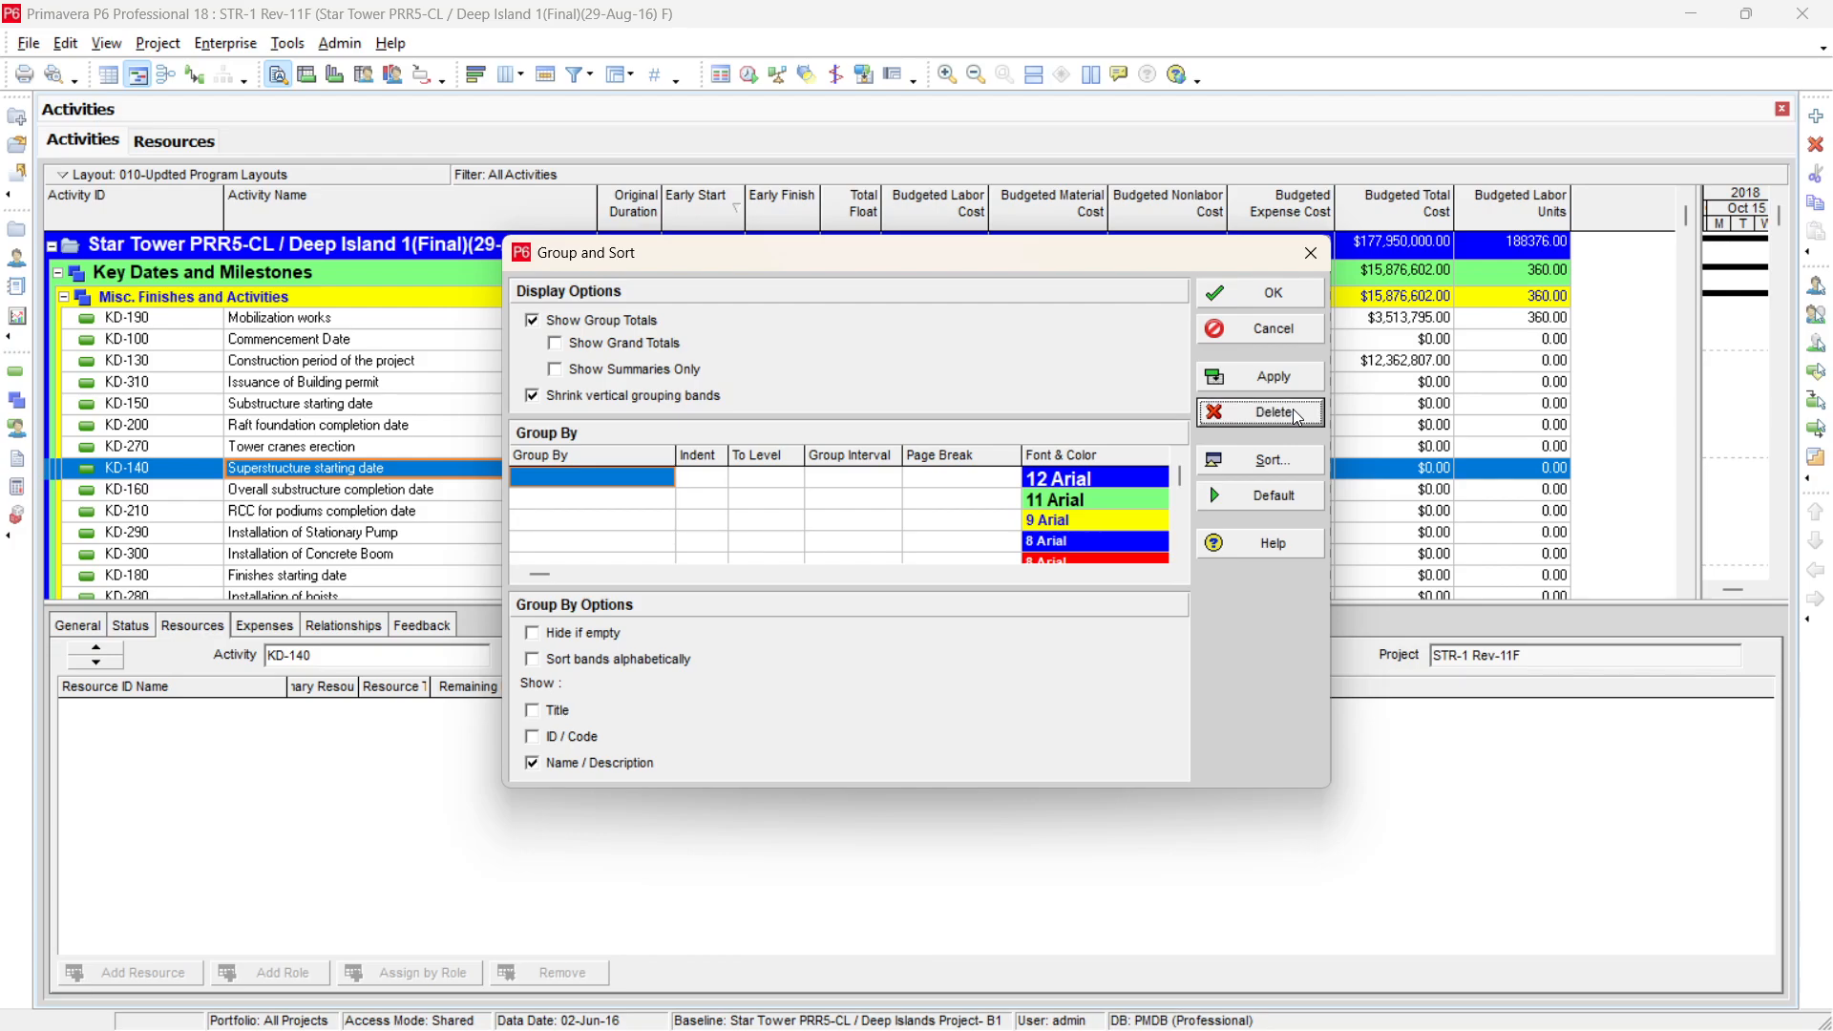
pyautogui.click(1293, 305)
pyautogui.click(279, 355)
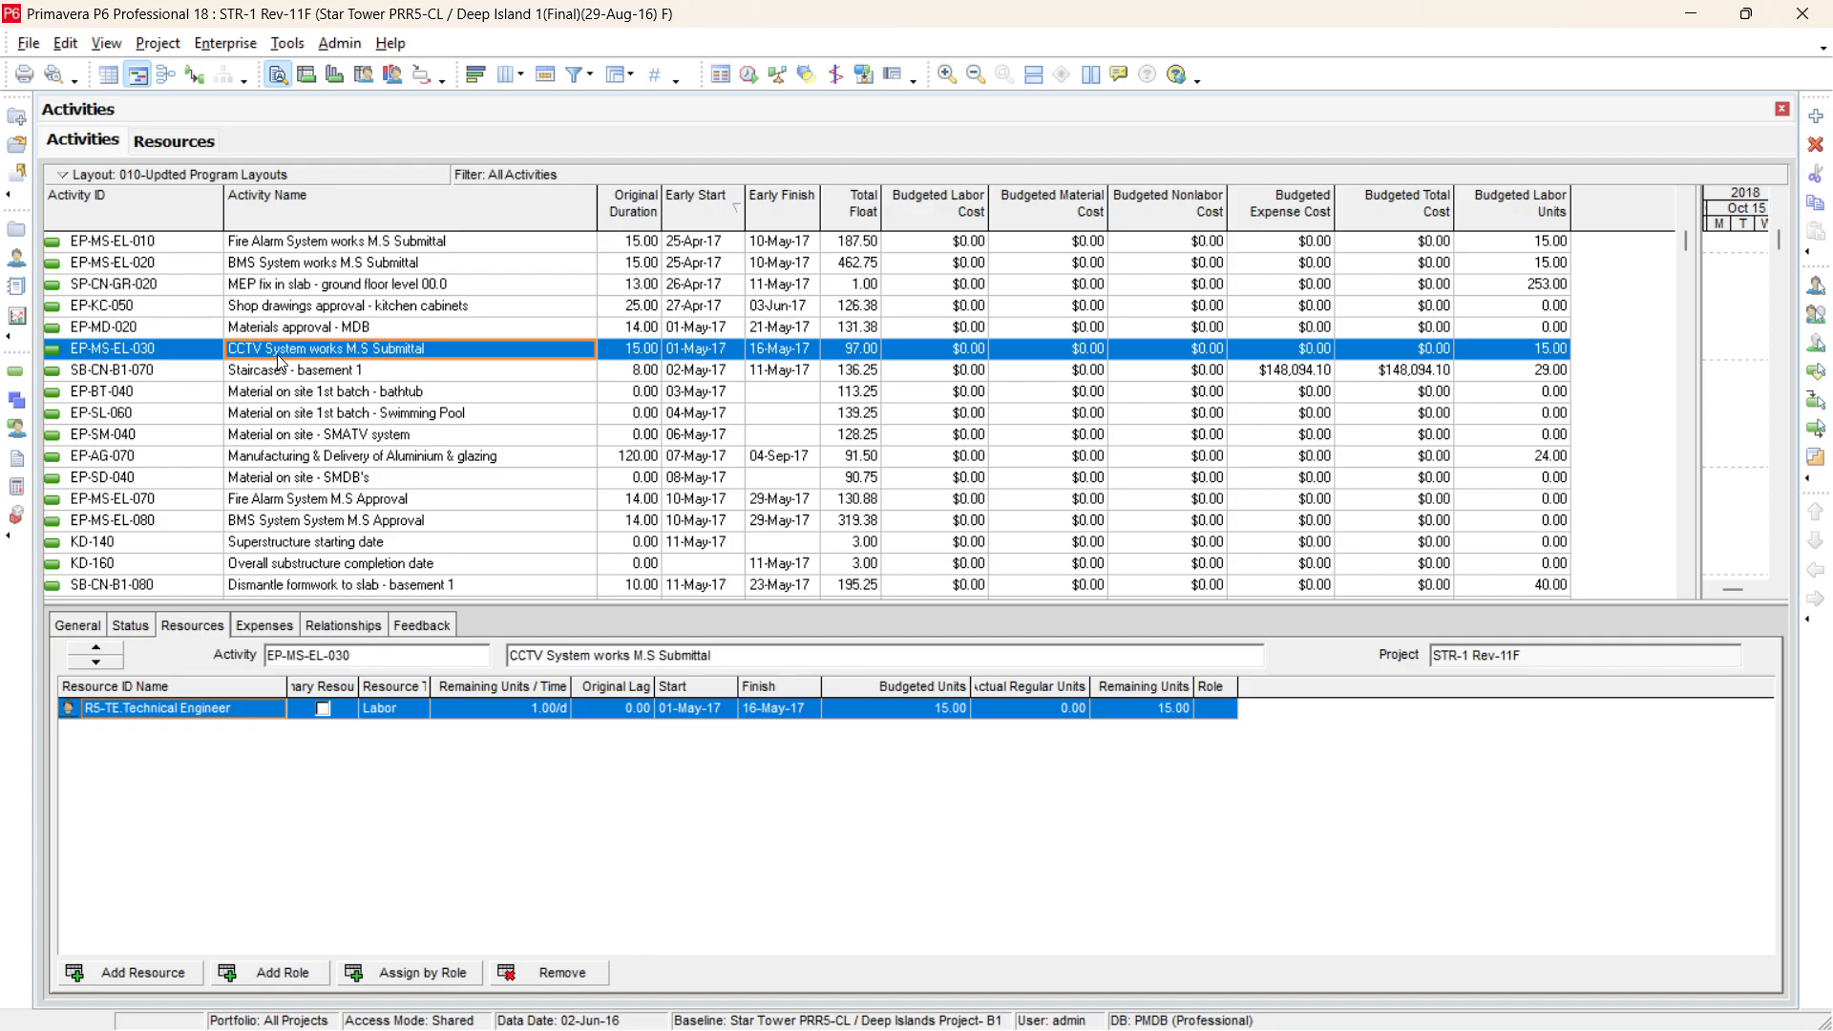
pyautogui.hotkey('ctrl', 'a')
pyautogui.hotkey('ctrl', 'c')
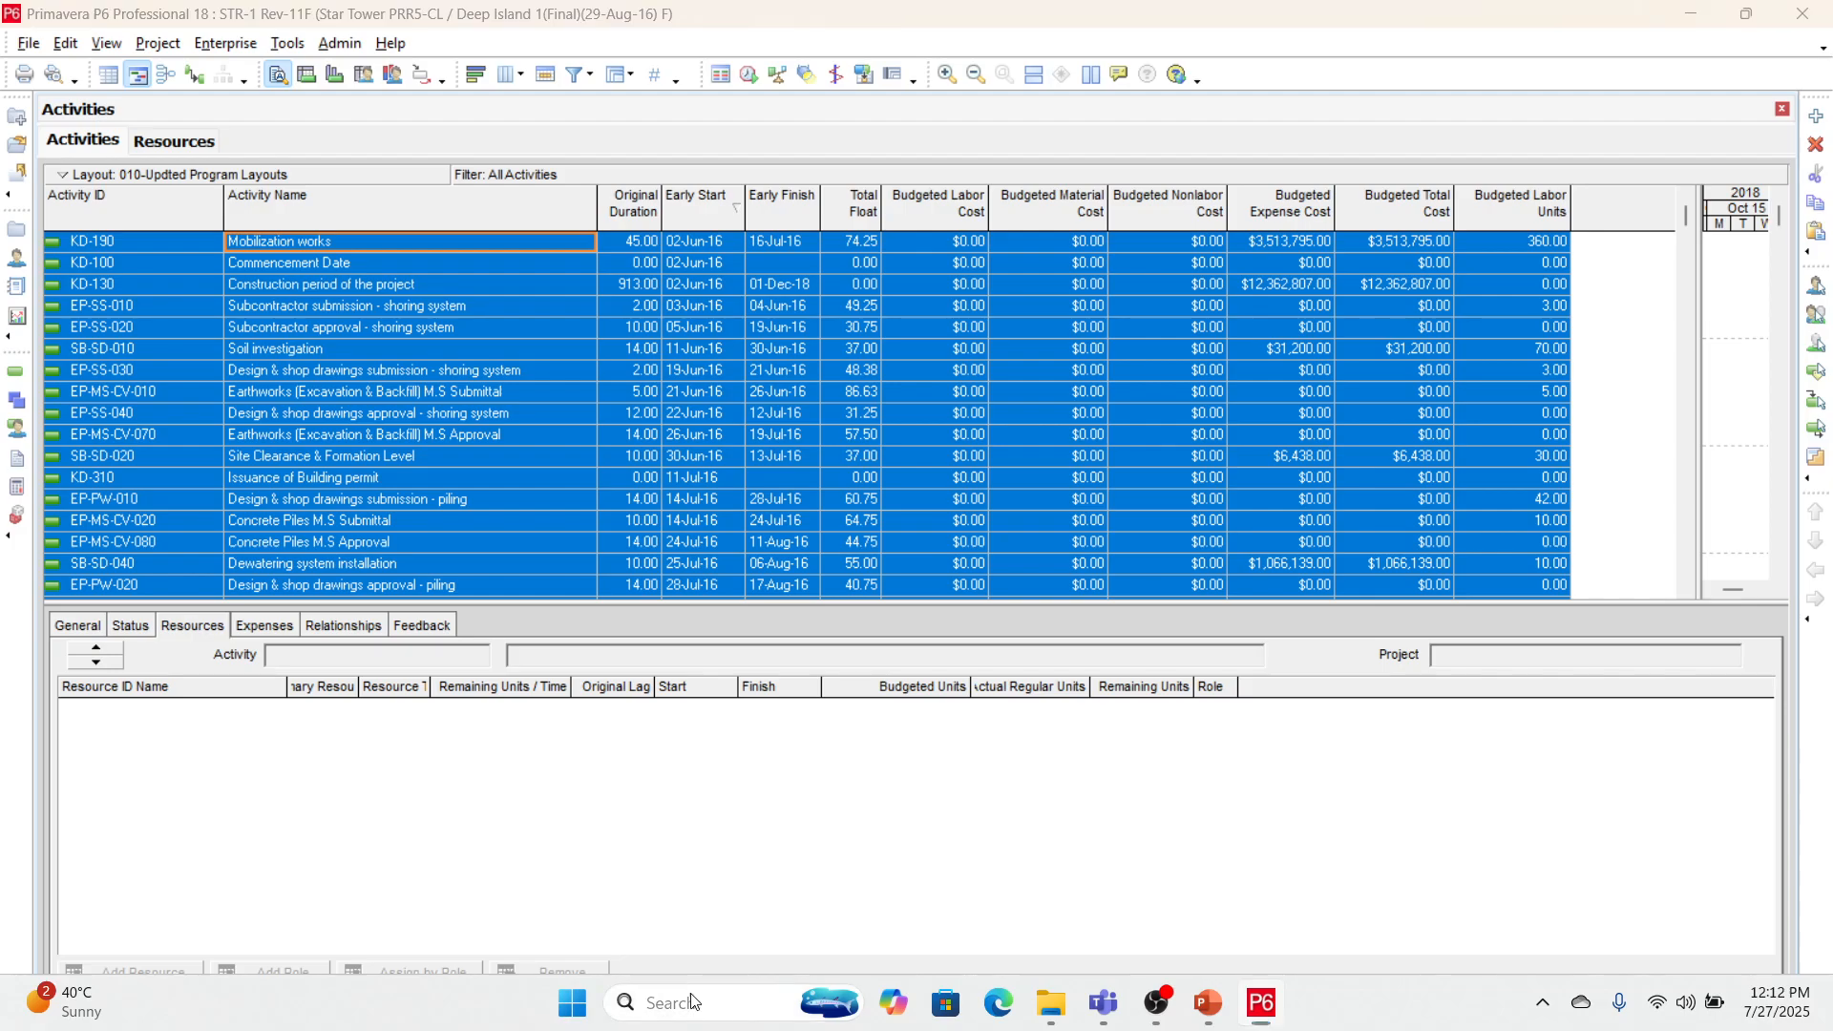
# Open a blank workbook in Excel, paste the copied activity table at A1, and autofit the column widths
pyautogui.click(752, 998)
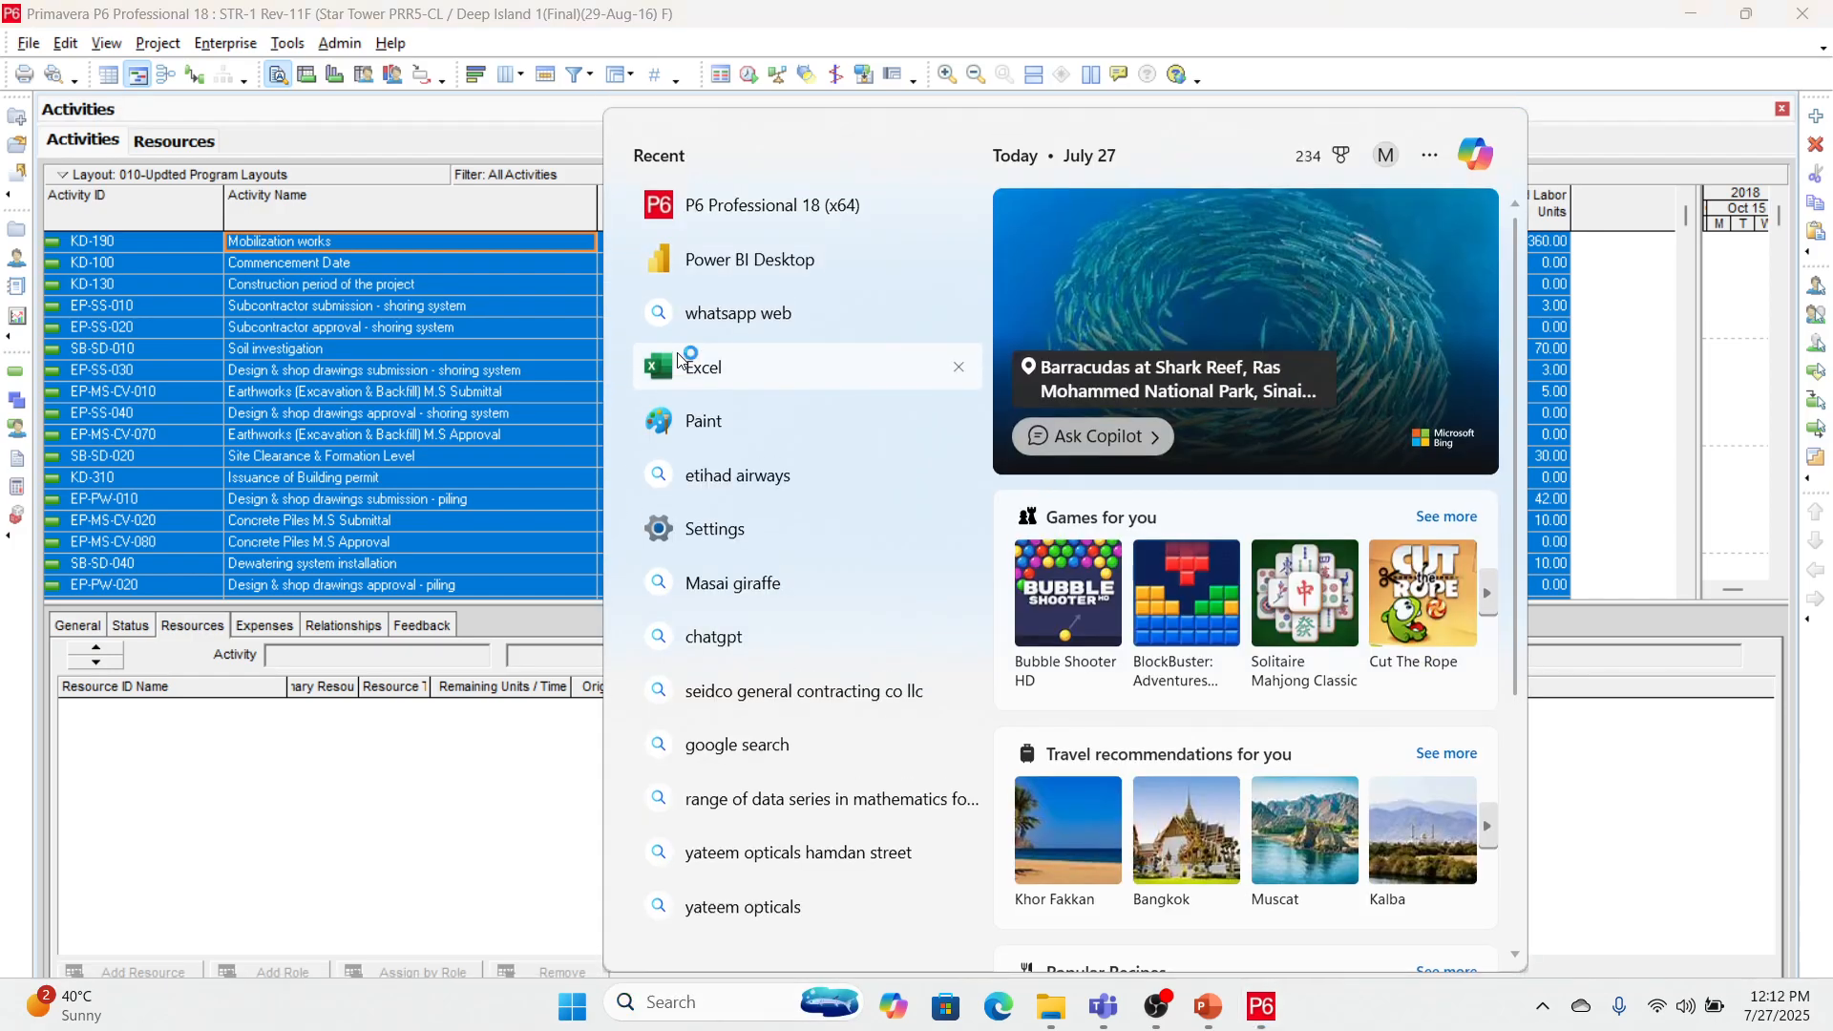
pyautogui.click(681, 342)
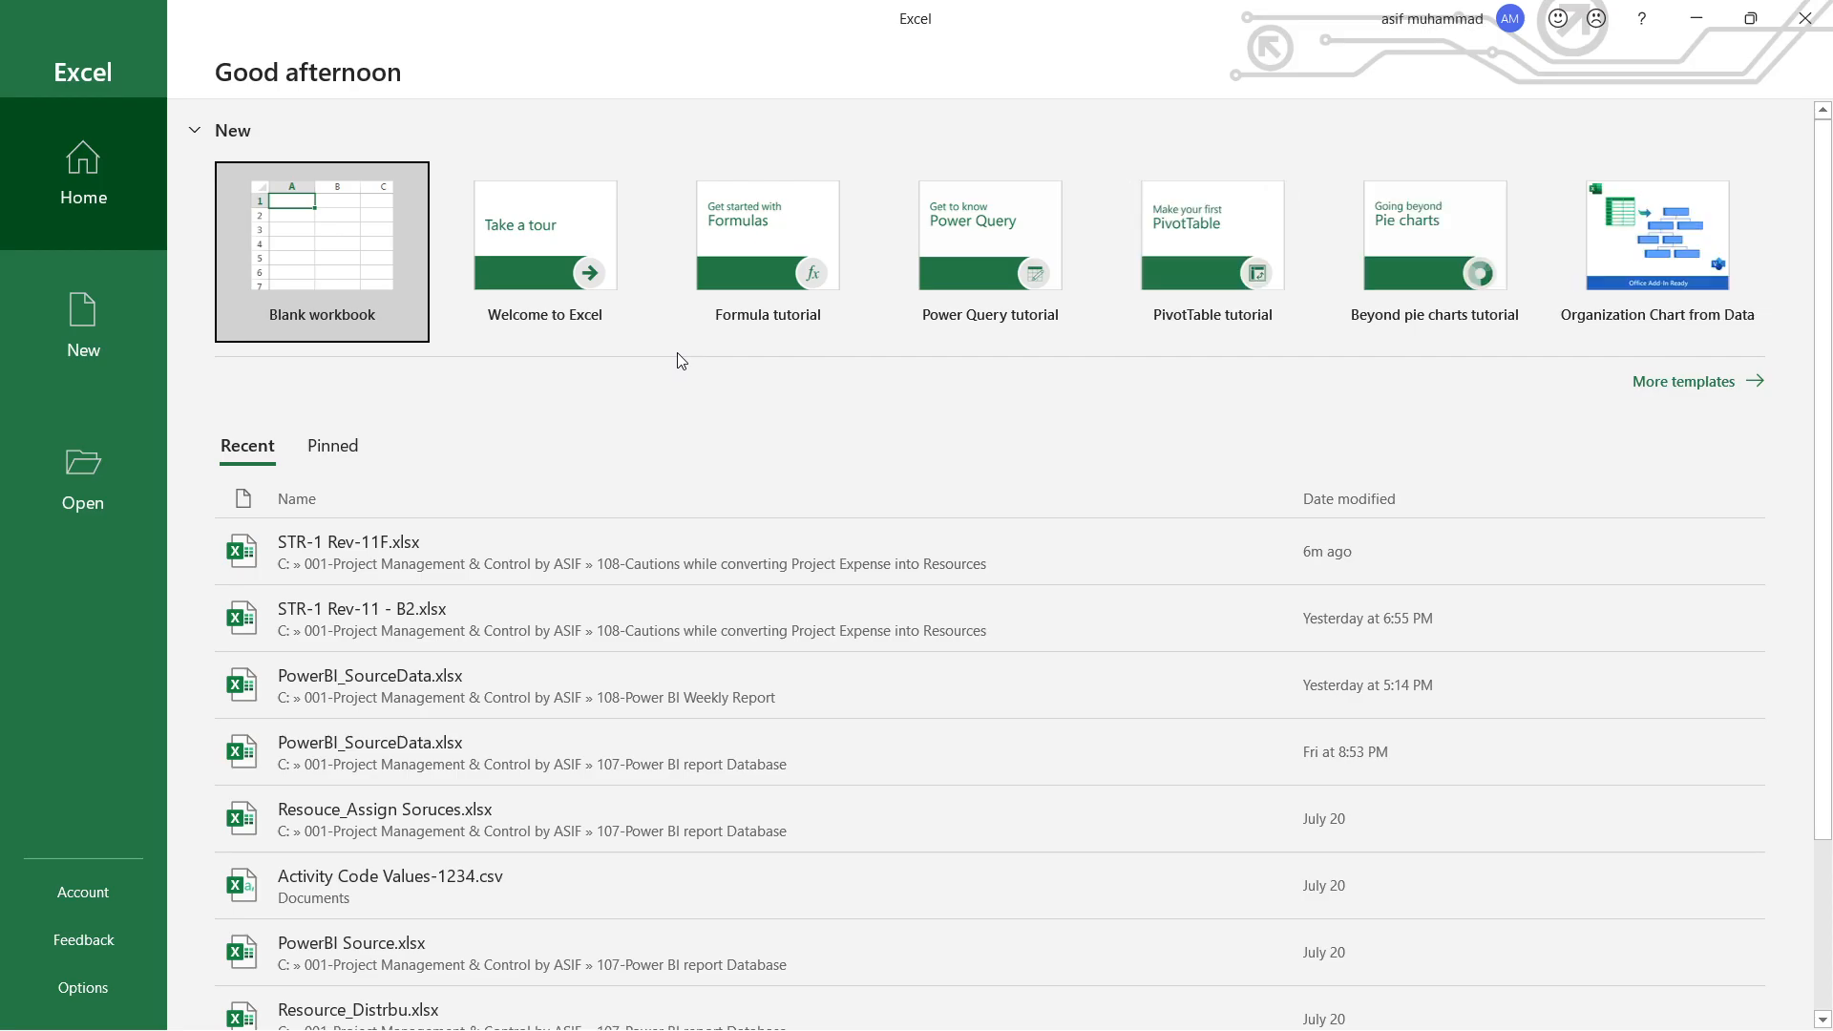
pyautogui.click(319, 277)
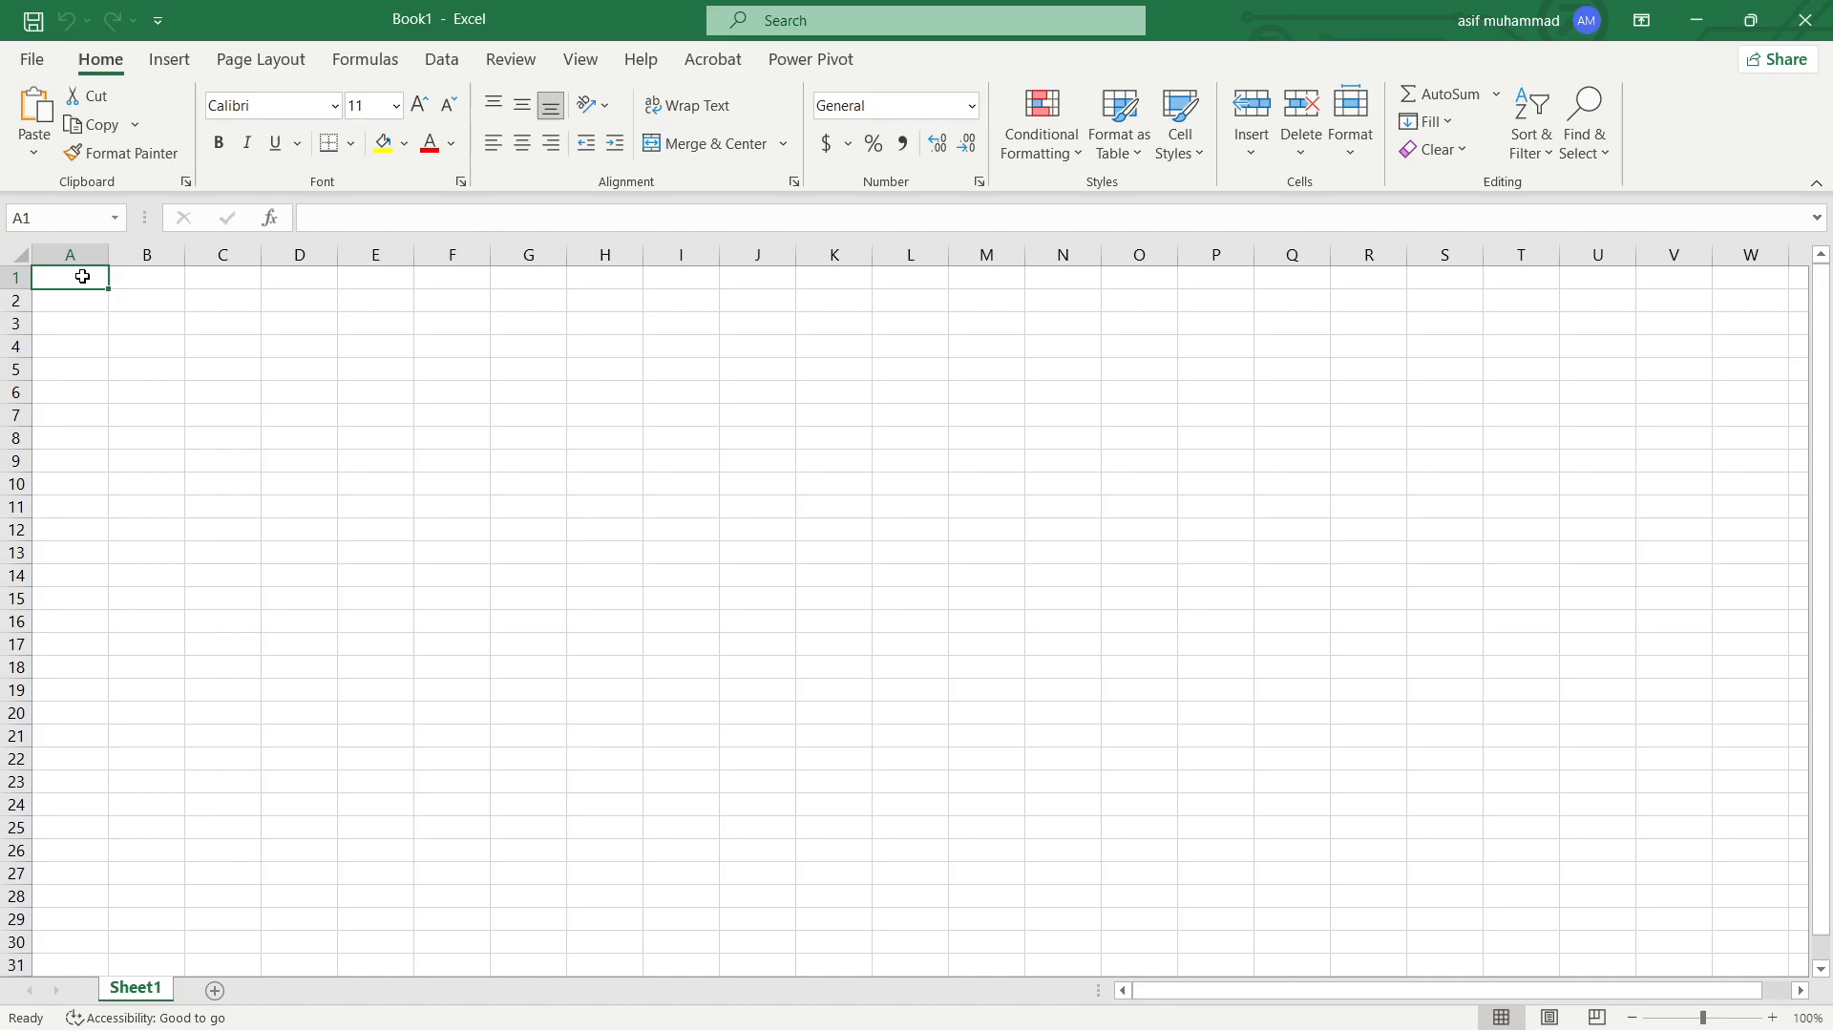
pyautogui.hotkey('ctrl', 'v')
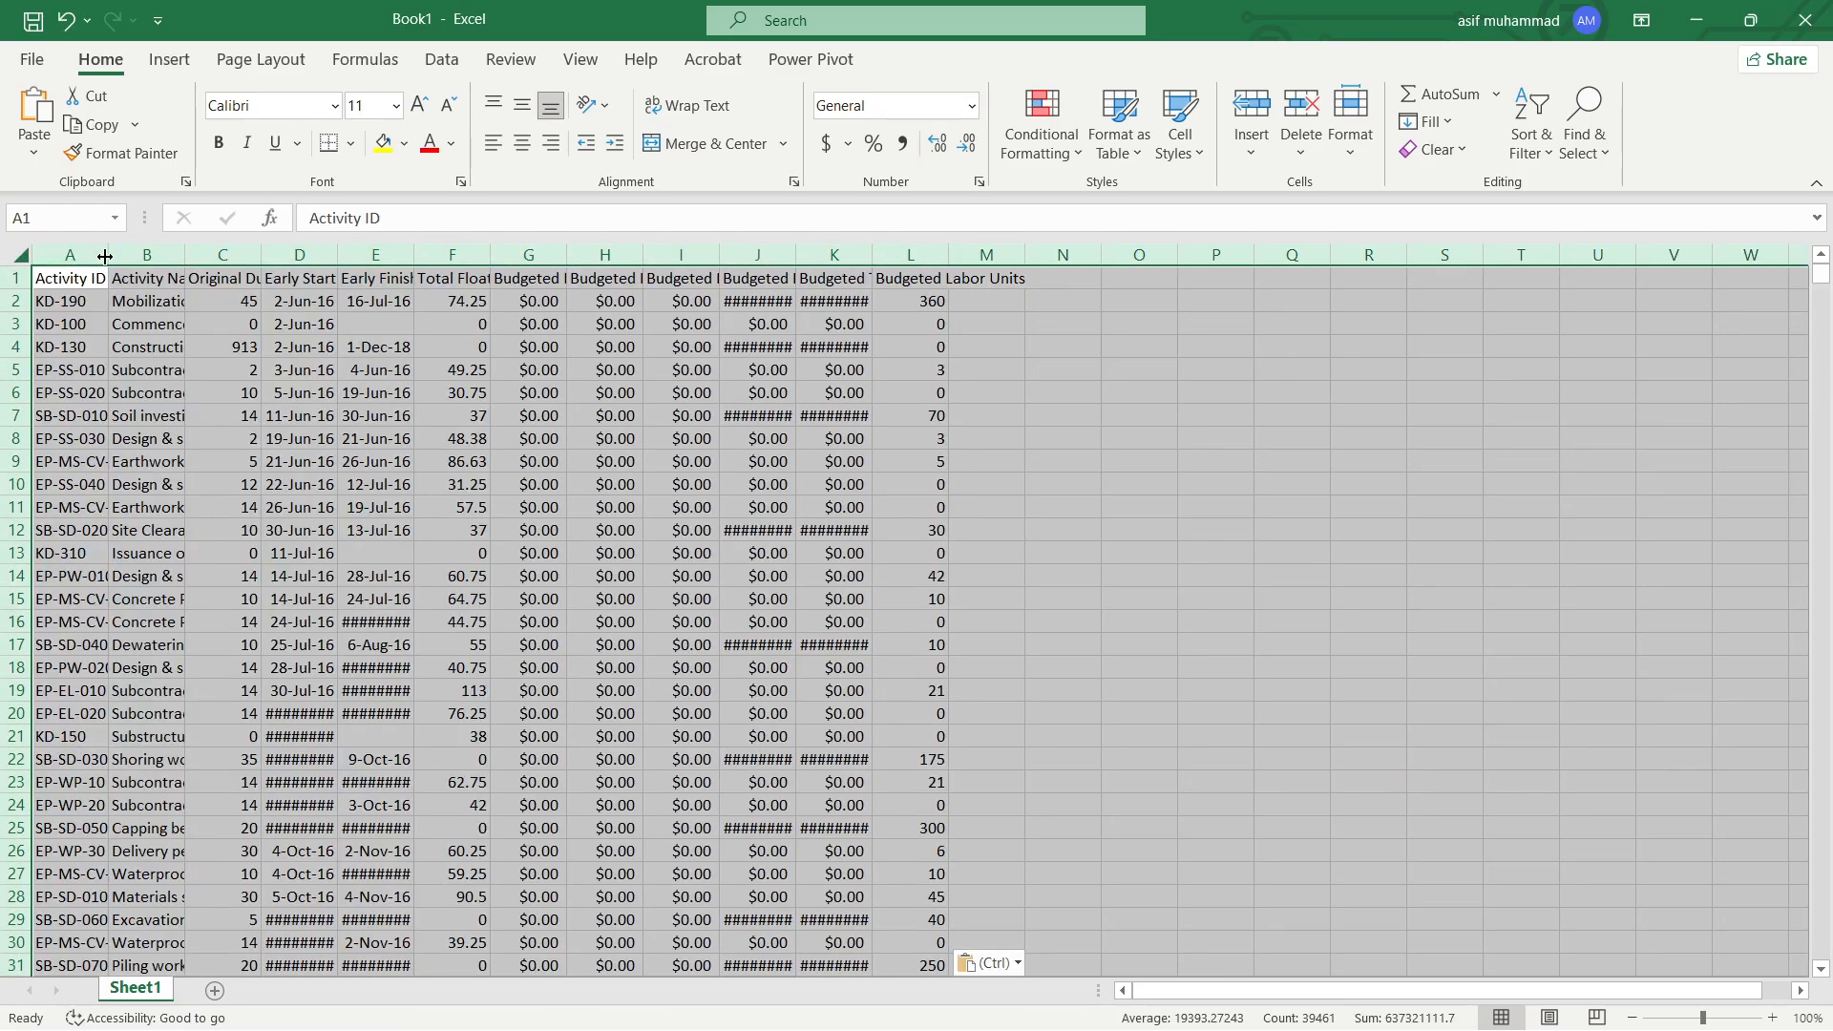
pyautogui.doubleClick(109, 255)
pyautogui.click(573, 482)
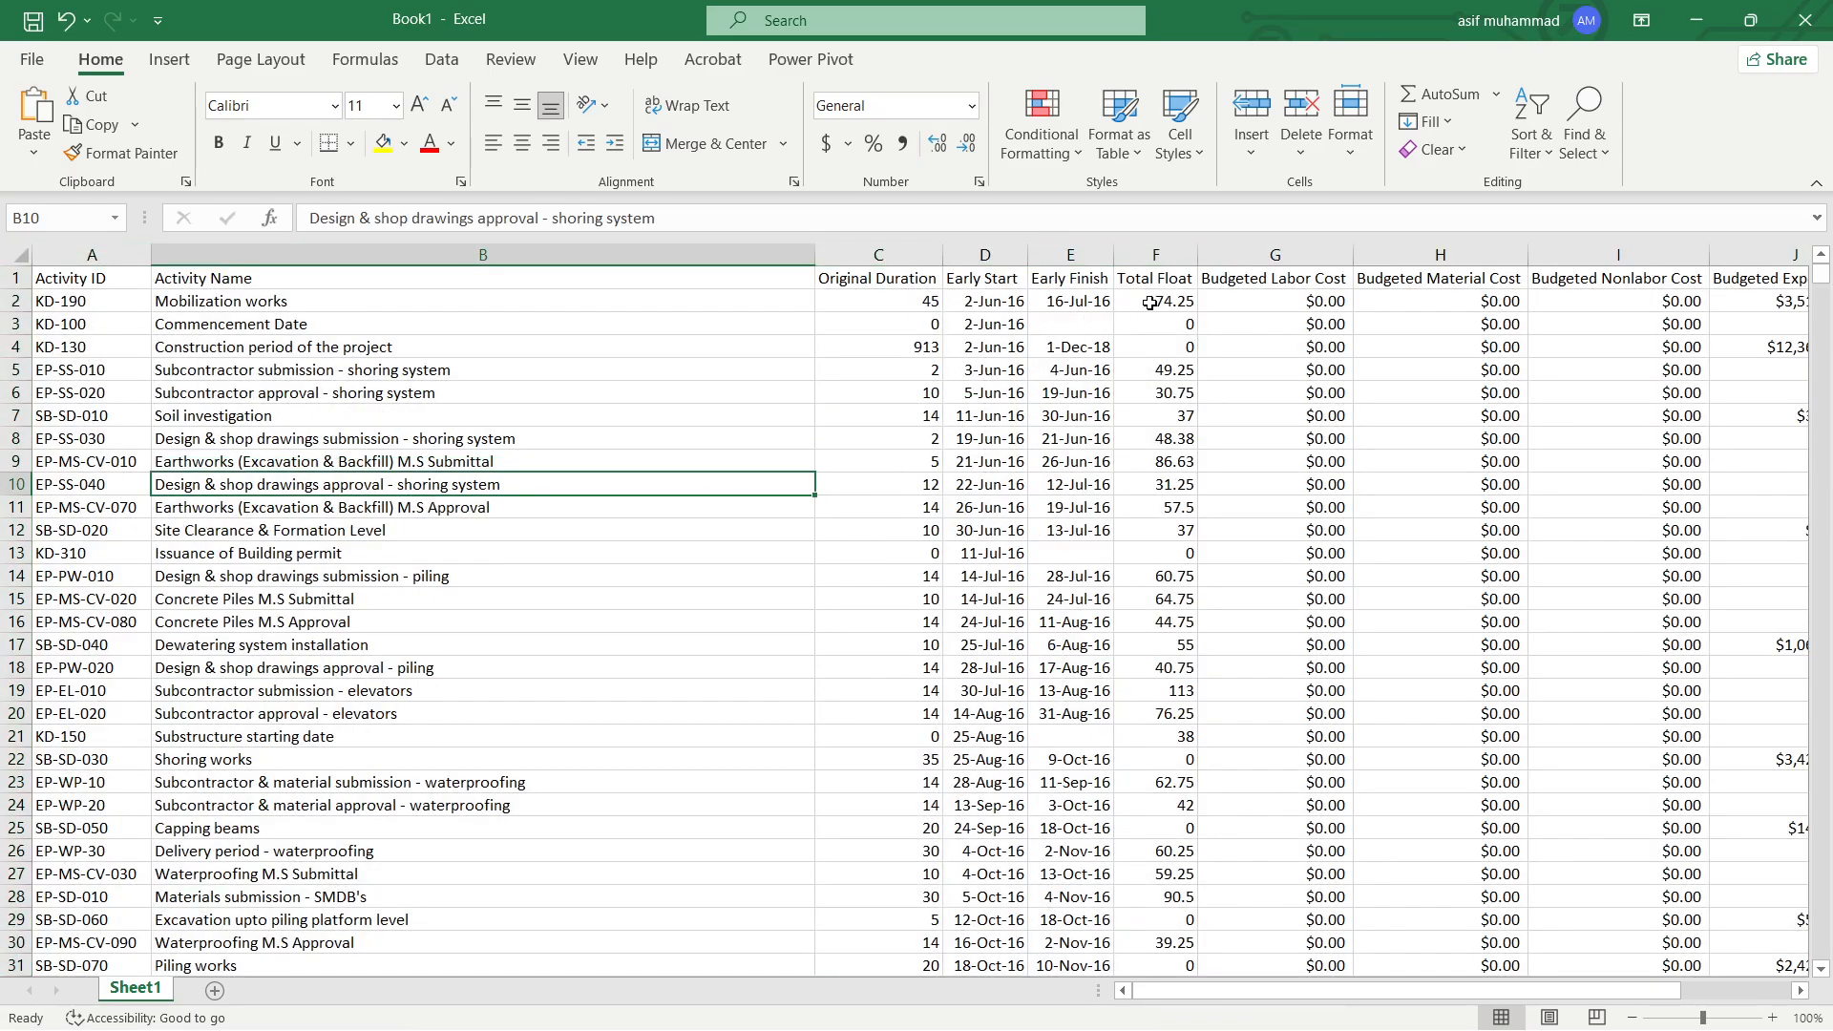
# Delete the Budgeted Labor, Material and Nonlabor Cost, Budgeted Total Cost and Budgeted Labor Units columns, keeping Budgeted Expense Cost
pyautogui.click(1242, 259)
pyautogui.moveTo(1243, 259); pyautogui.dragTo(874, 260)
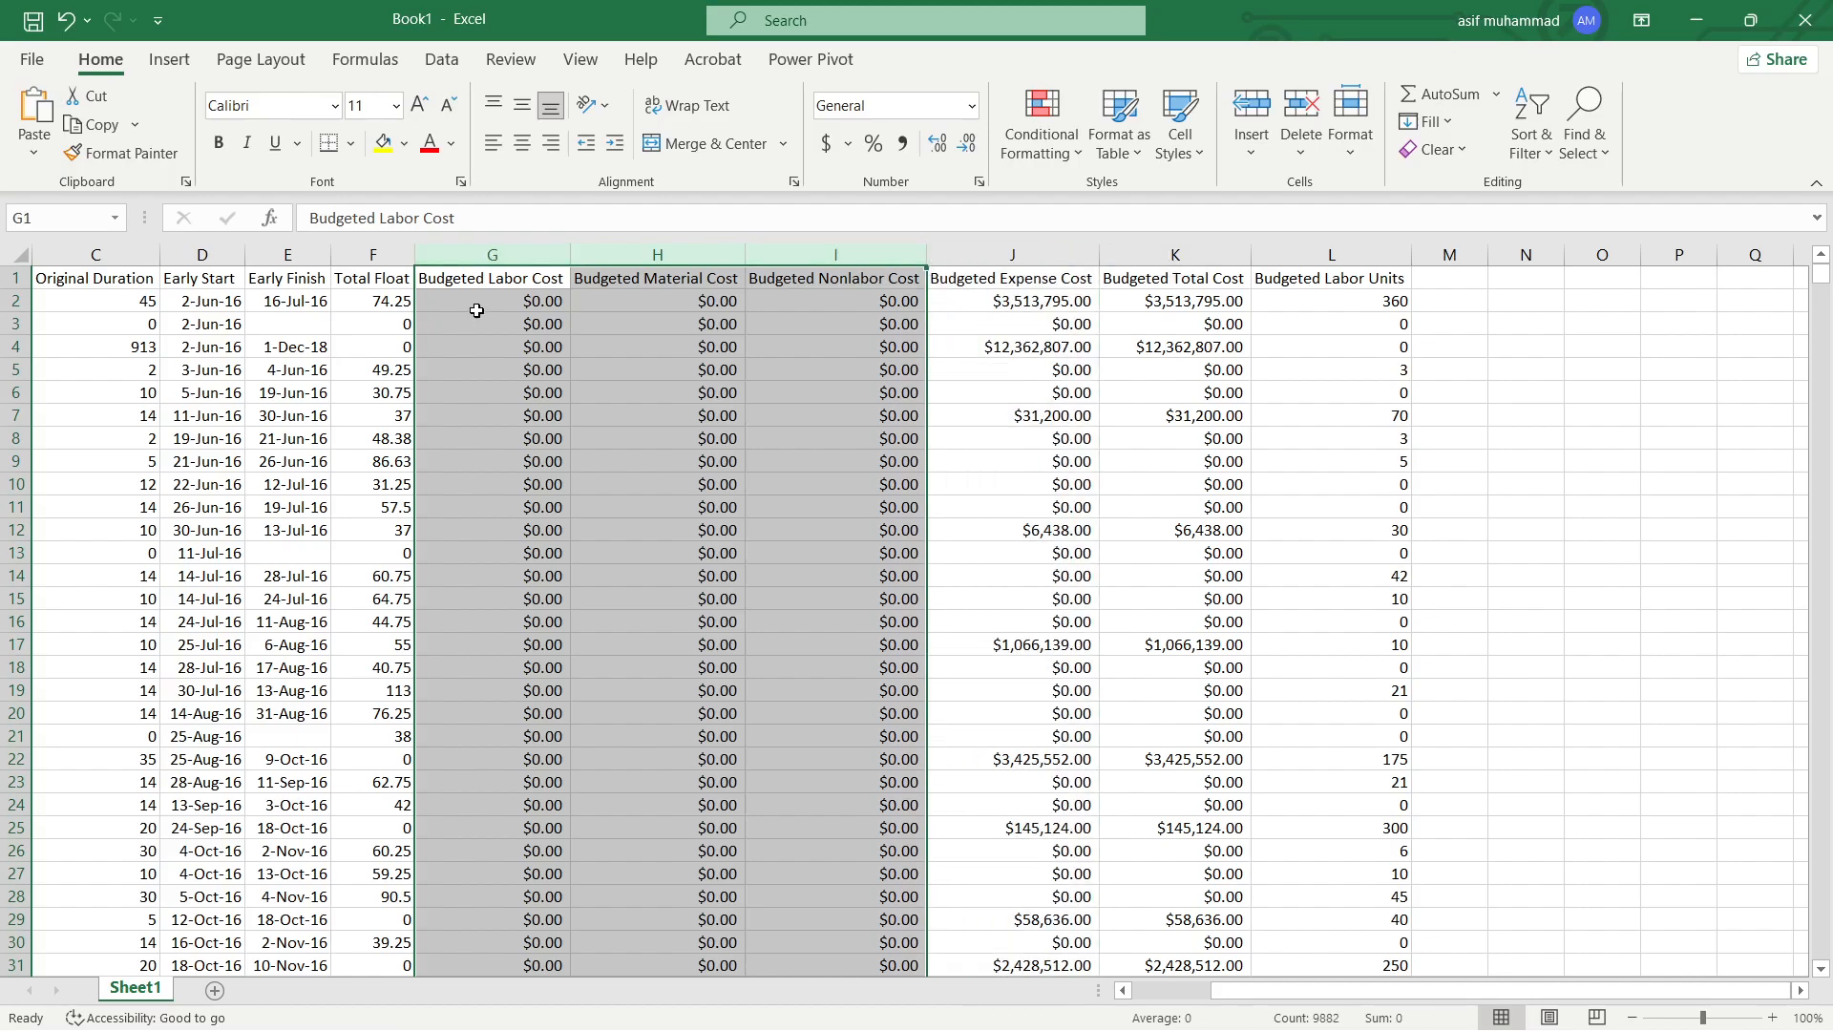
pyautogui.rightClick(856, 254)
pyautogui.click(921, 495)
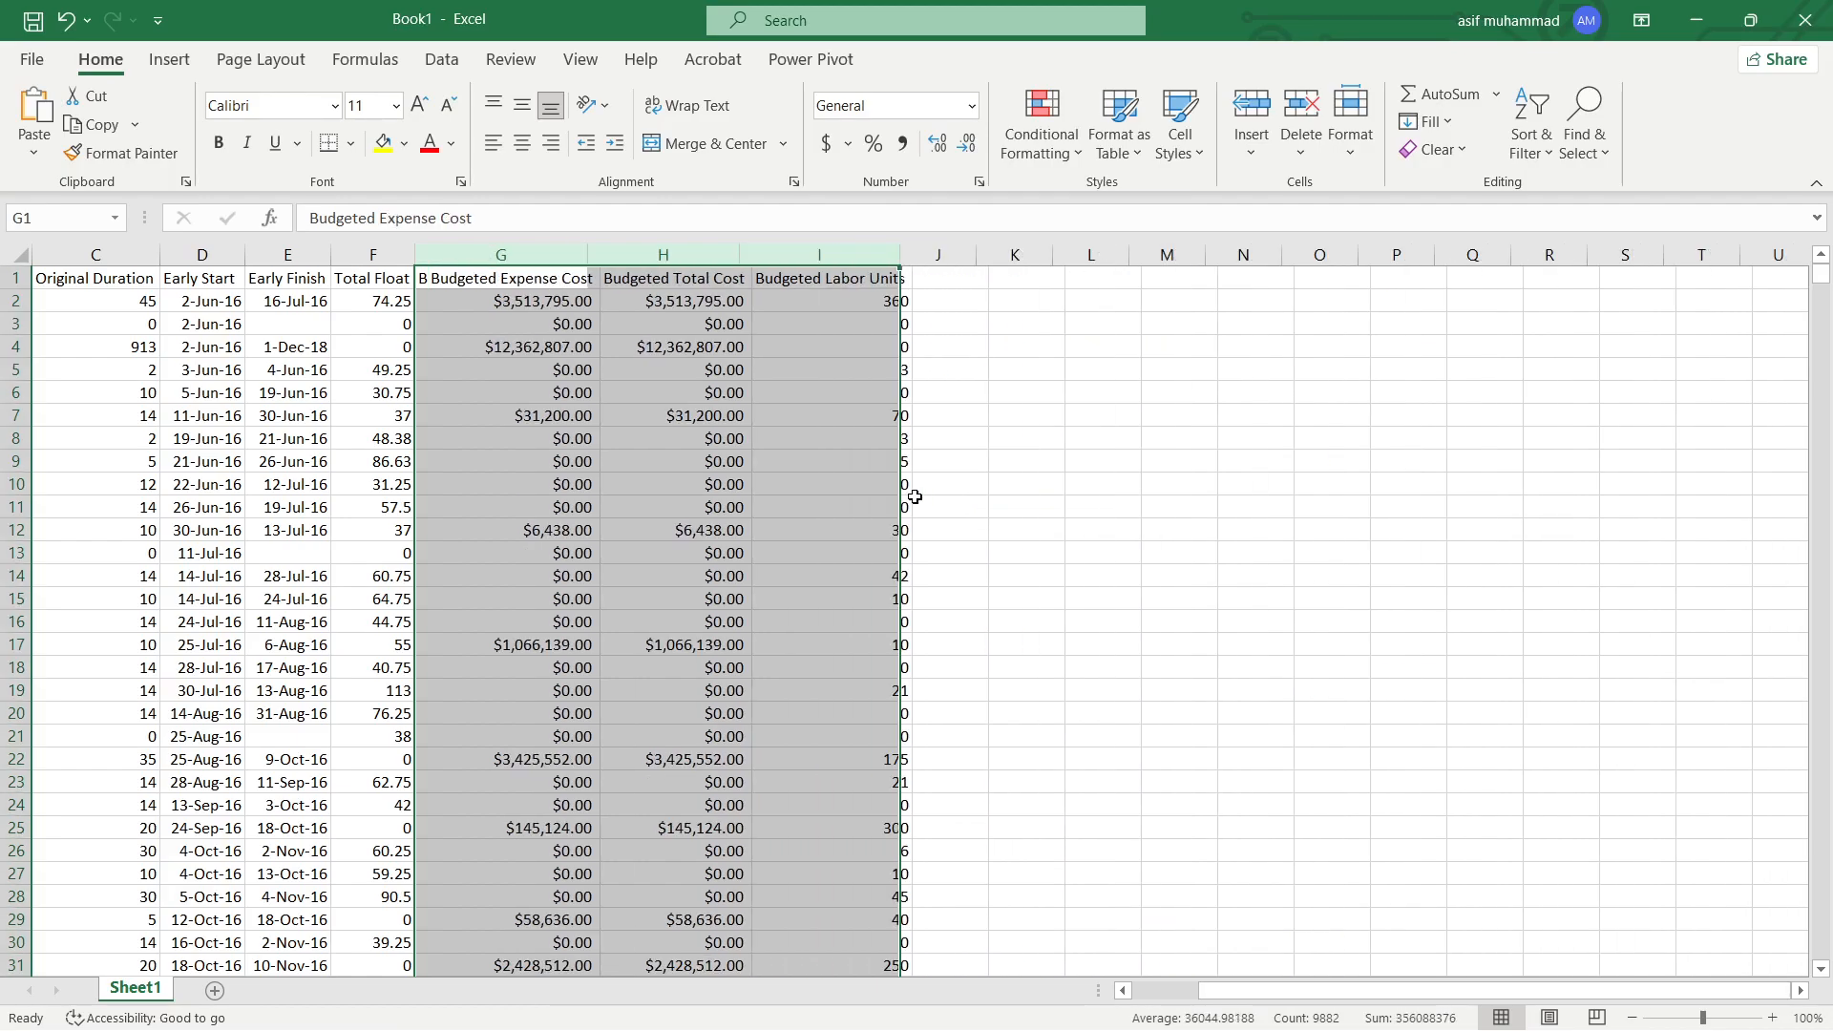
pyautogui.moveTo(709, 254); pyautogui.dragTo(797, 256)
pyautogui.rightClick(819, 299)
pyautogui.click(906, 528)
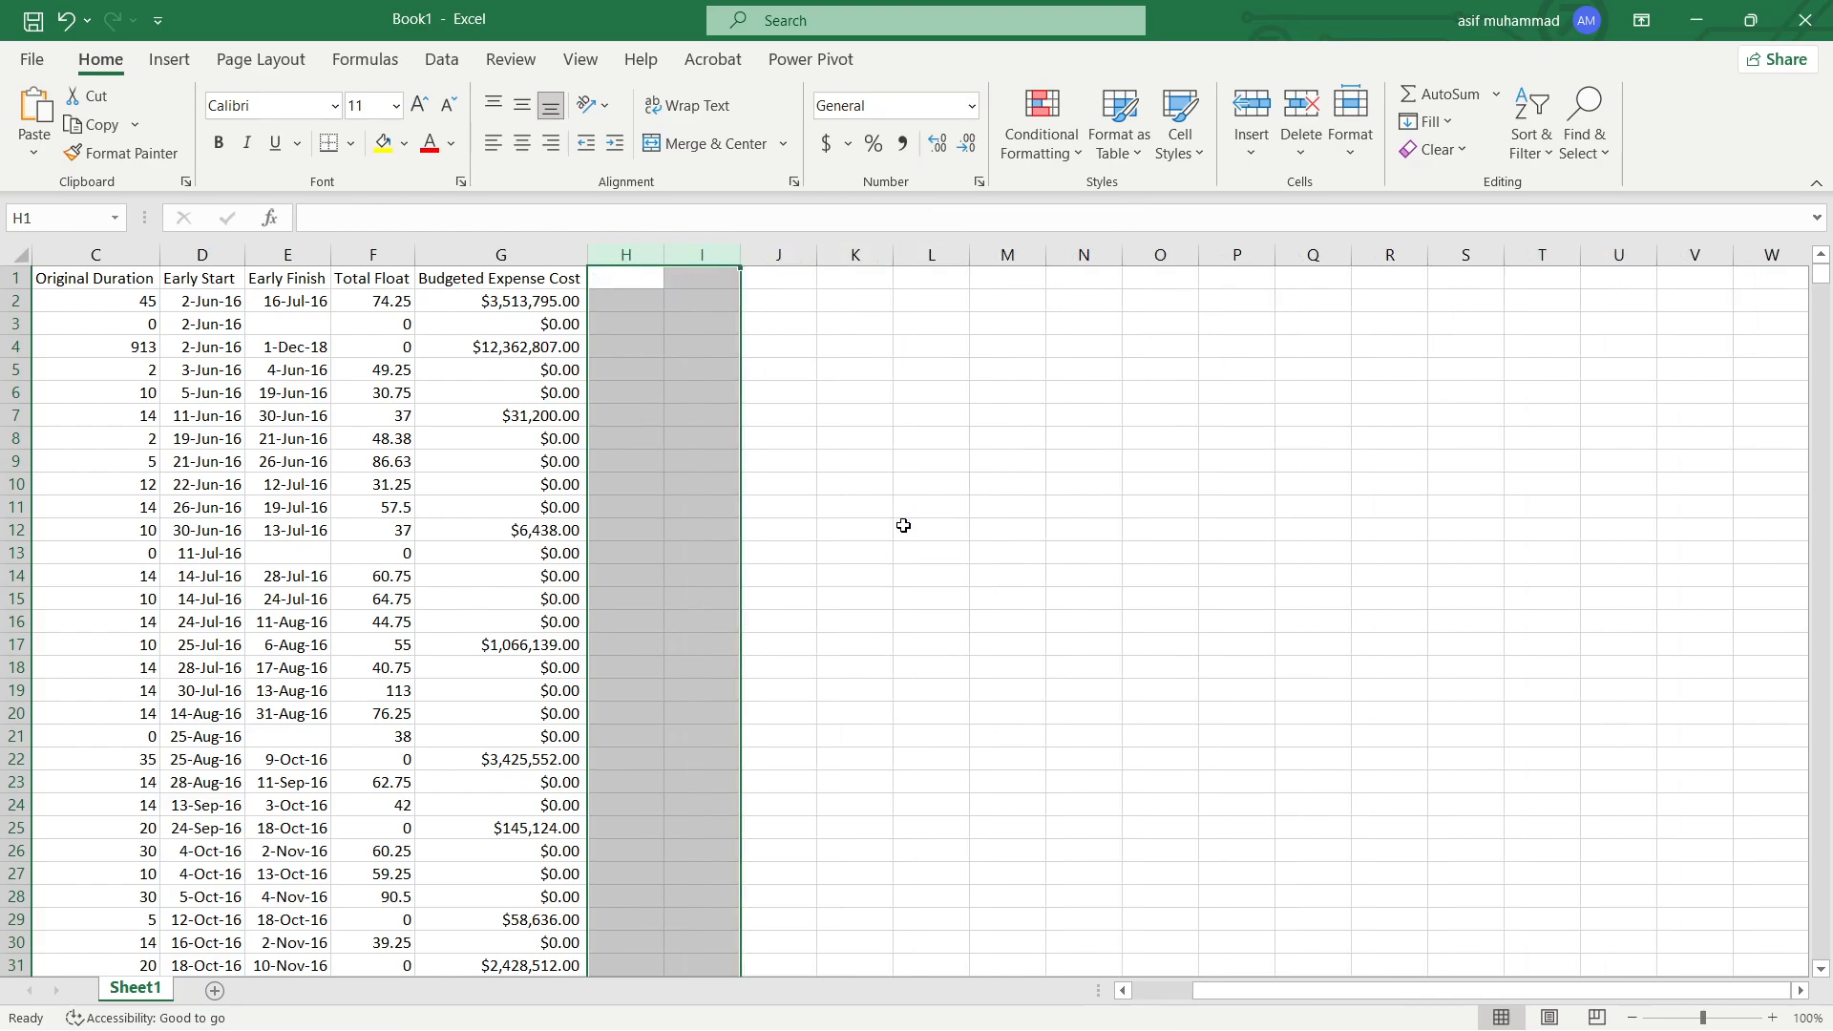
pyautogui.moveTo(1260, 993); pyautogui.dragTo(1074, 990)
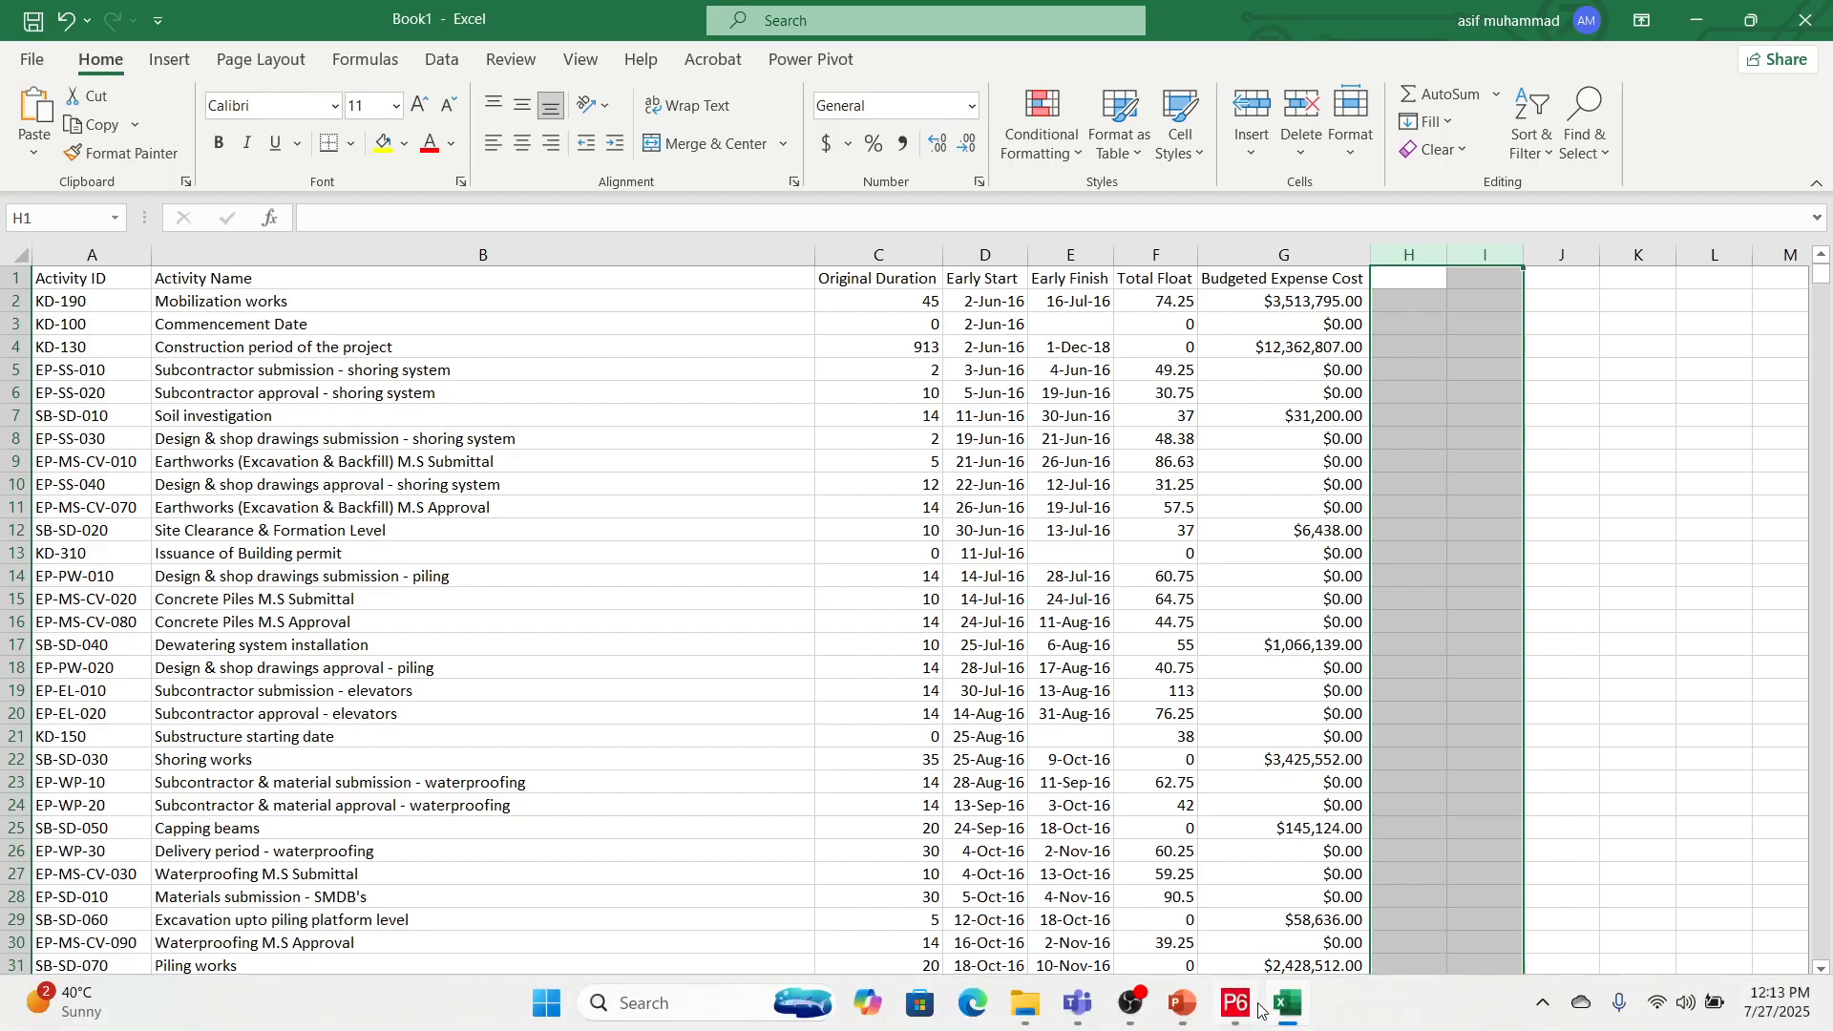
# Switch to Primavera P6 and restore the default WBS grouping of the activities
pyautogui.click(1237, 1004)
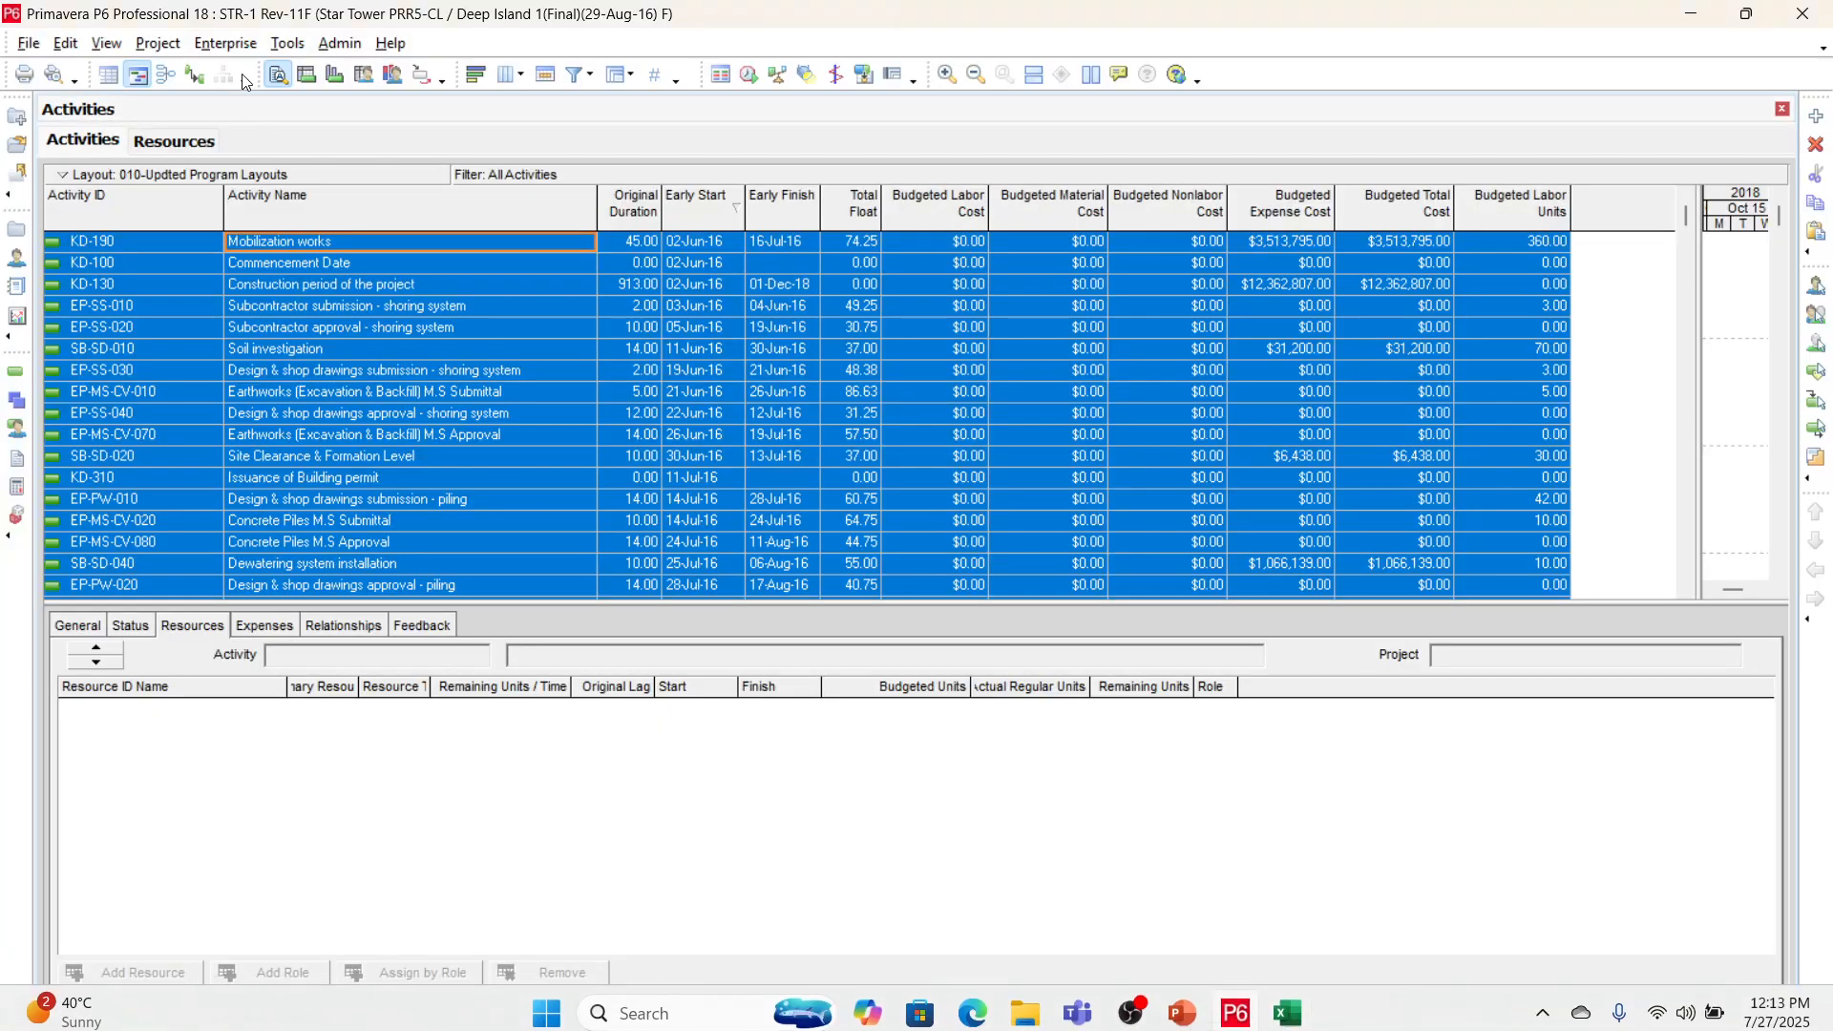
pyautogui.click(616, 76)
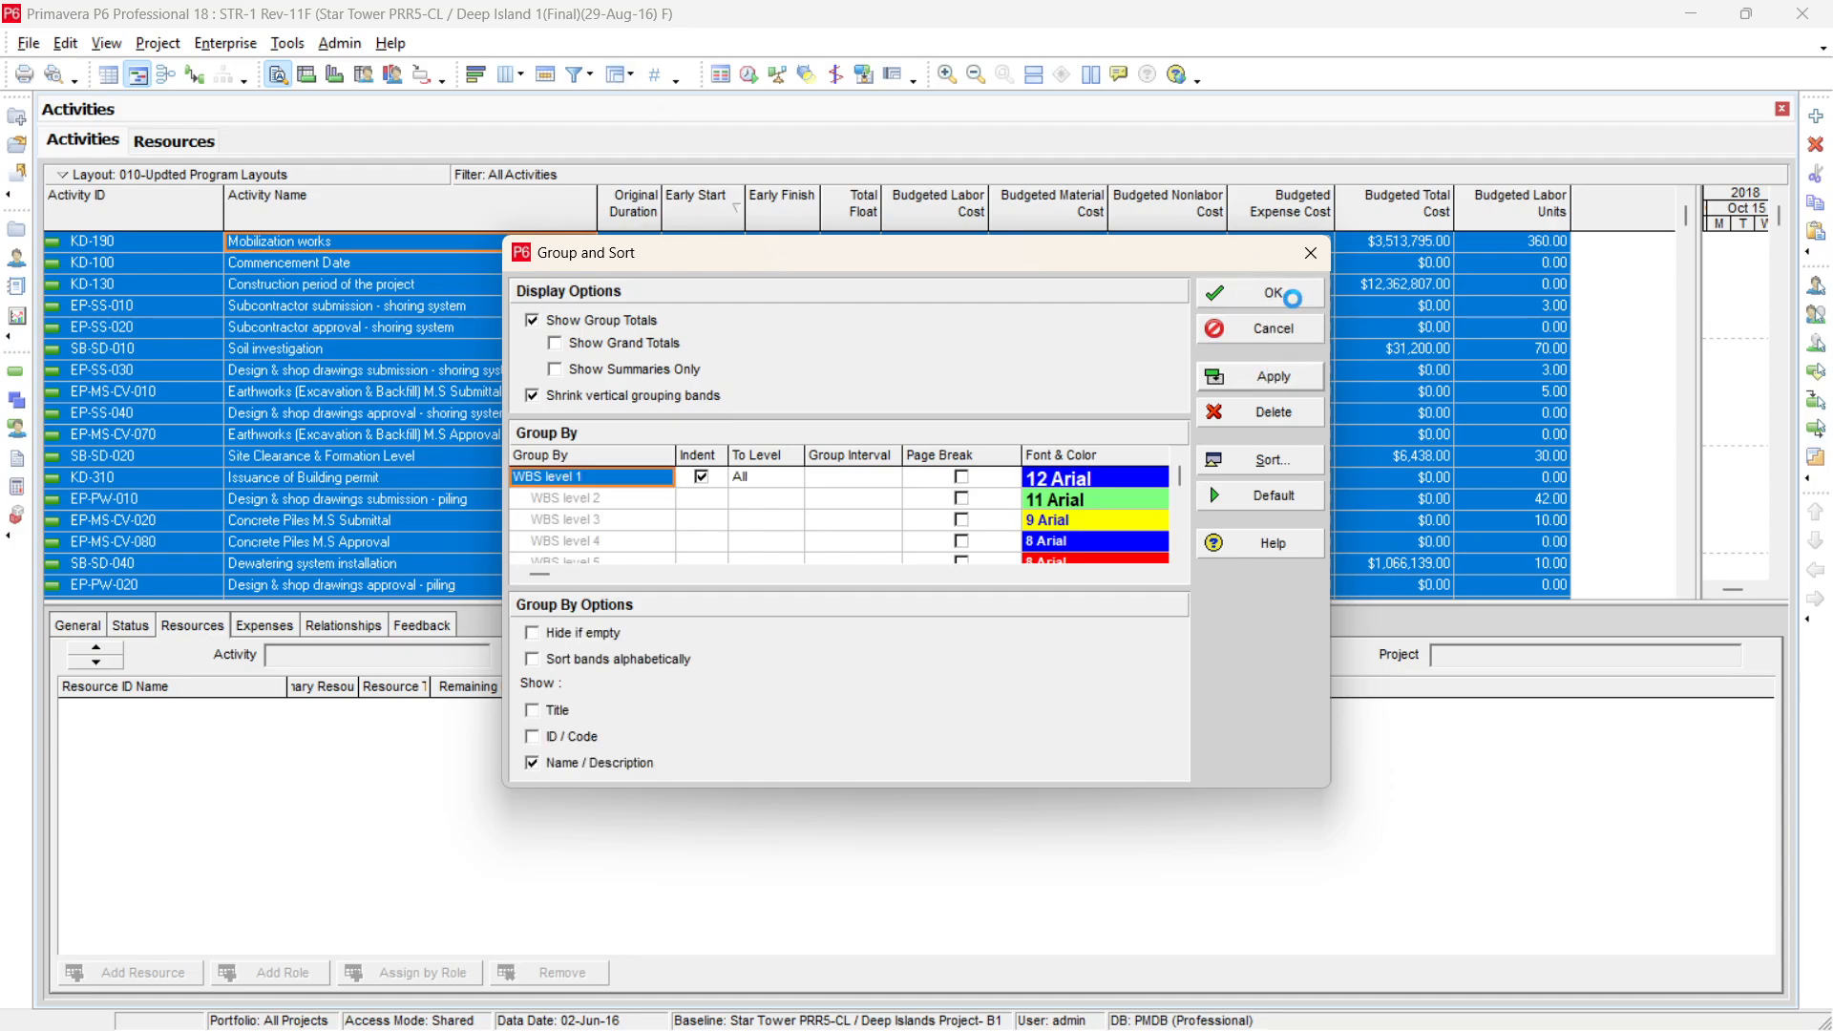
pyautogui.click(1293, 298)
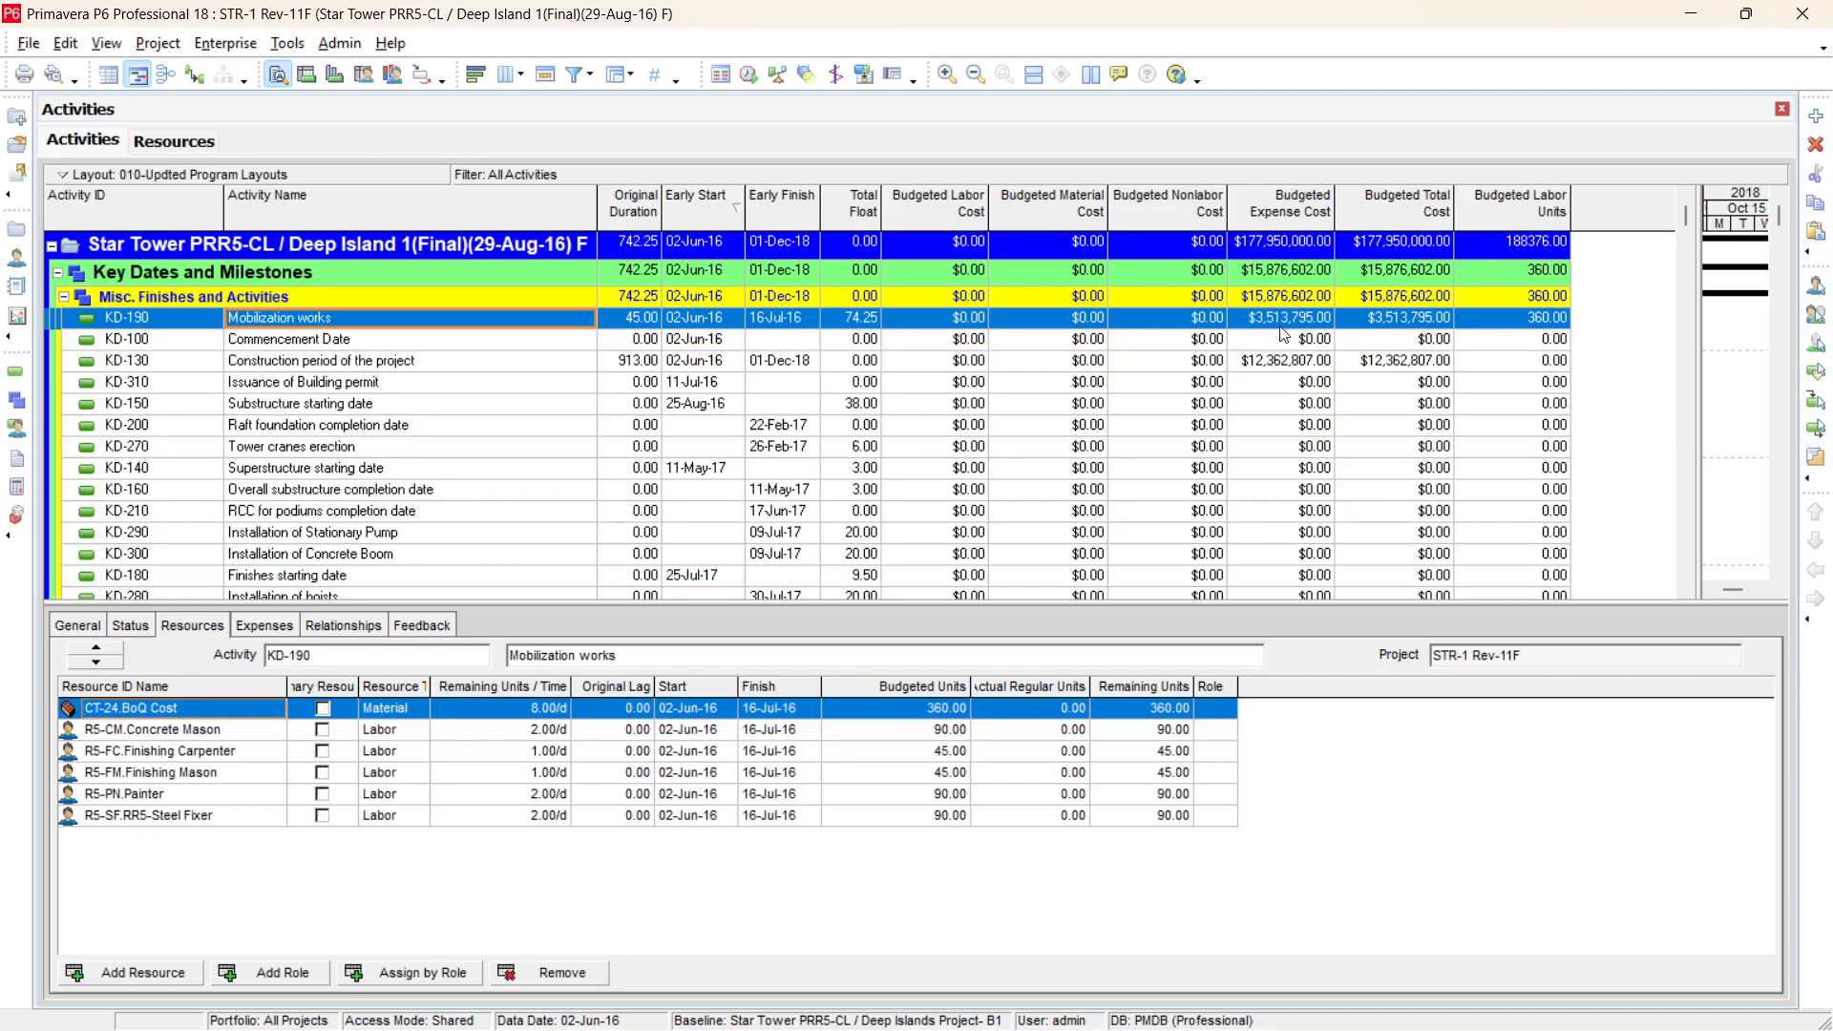
# Start an import using the Spreadsheet - (XLSX) format
pyautogui.click(28, 44)
pyautogui.click(33, 104)
pyautogui.click(686, 516)
pyautogui.click(1060, 705)
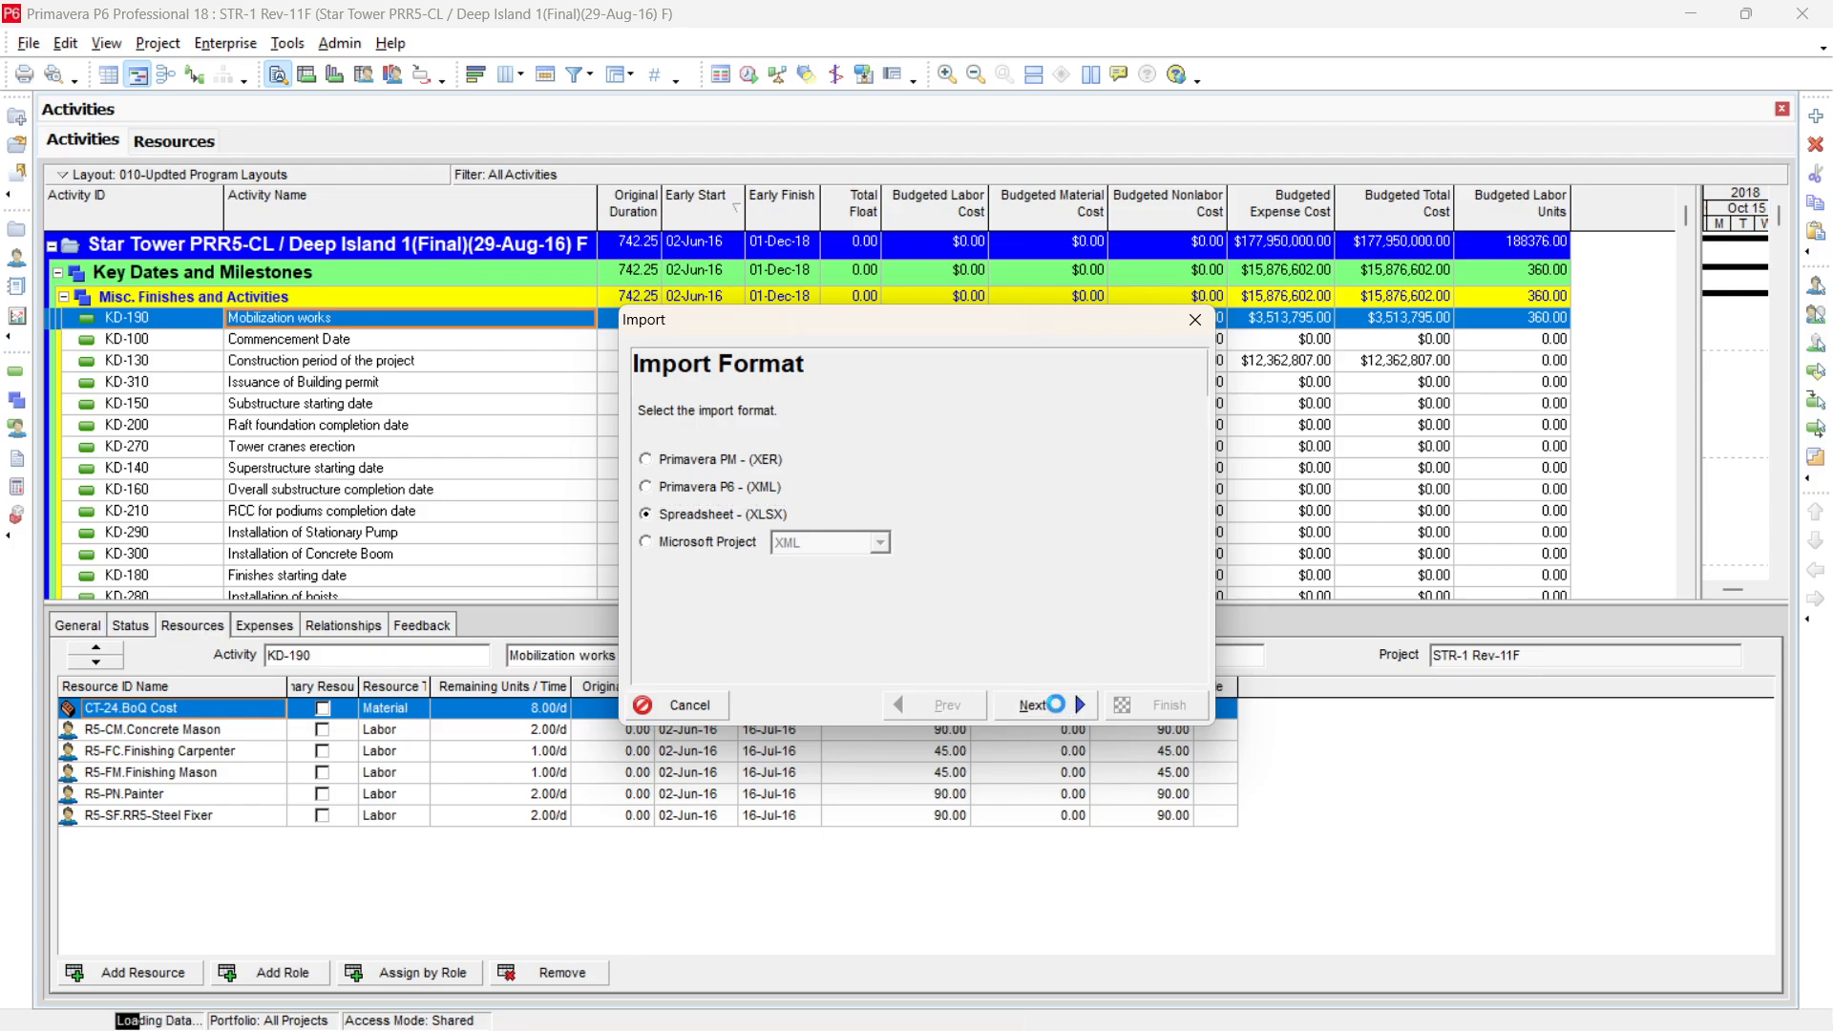
# Select STR-1 Rev-11F.xlsx from the 108-Cautions while converting Project Expense into Resources folder on the C: drive as the import file
pyautogui.click(1053, 578)
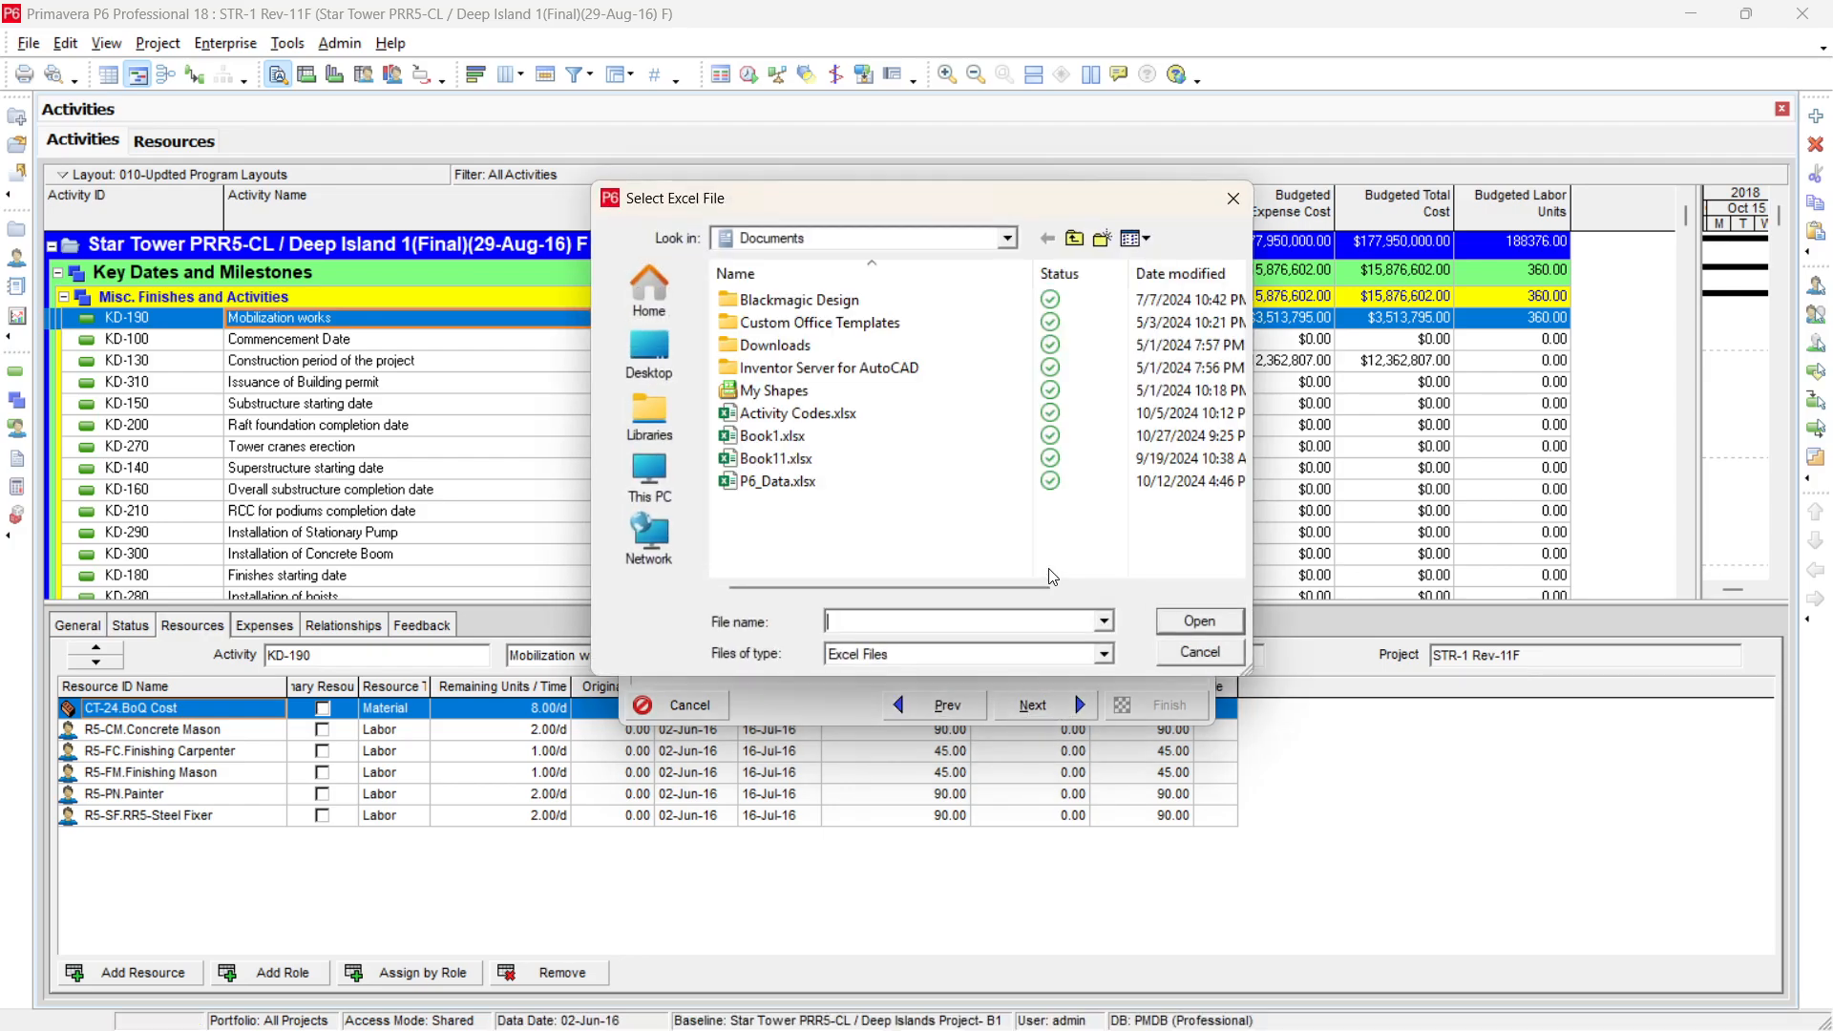
pyautogui.click(662, 496)
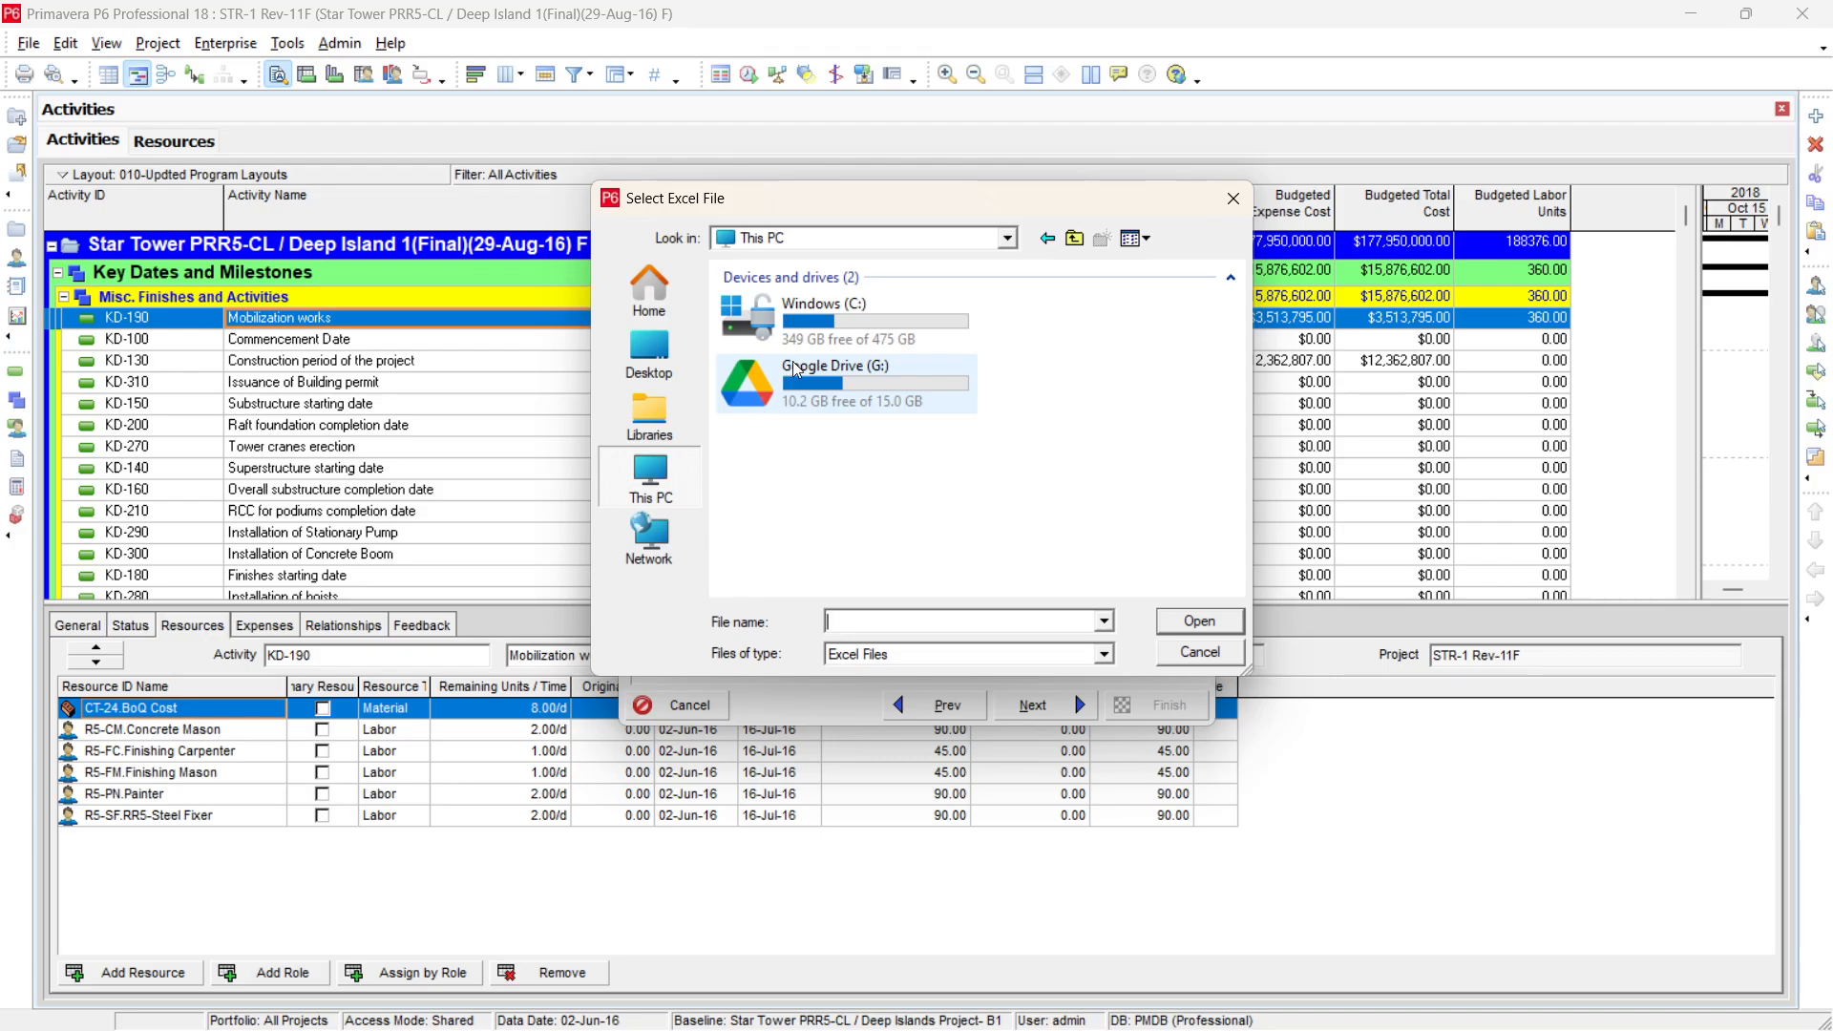
pyautogui.doubleClick(821, 330)
pyautogui.doubleClick(821, 329)
pyautogui.scroll(-10, 783, 458)
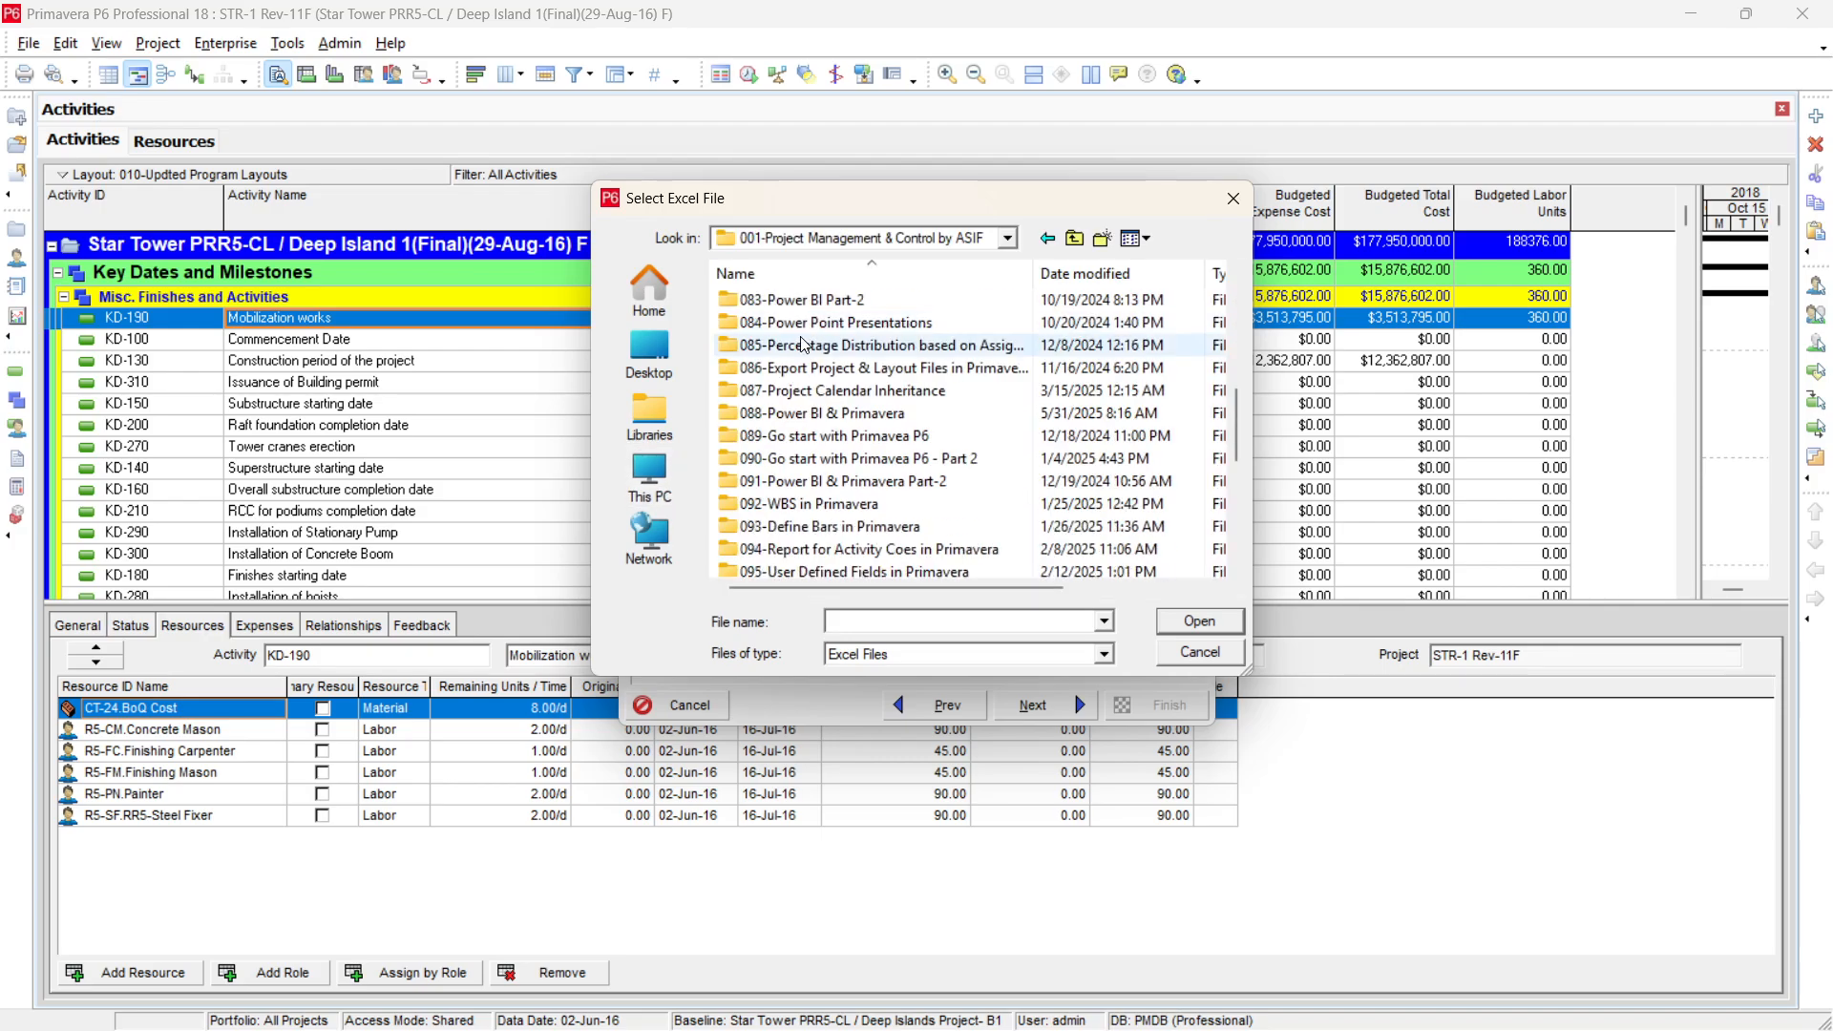
pyautogui.click(779, 504)
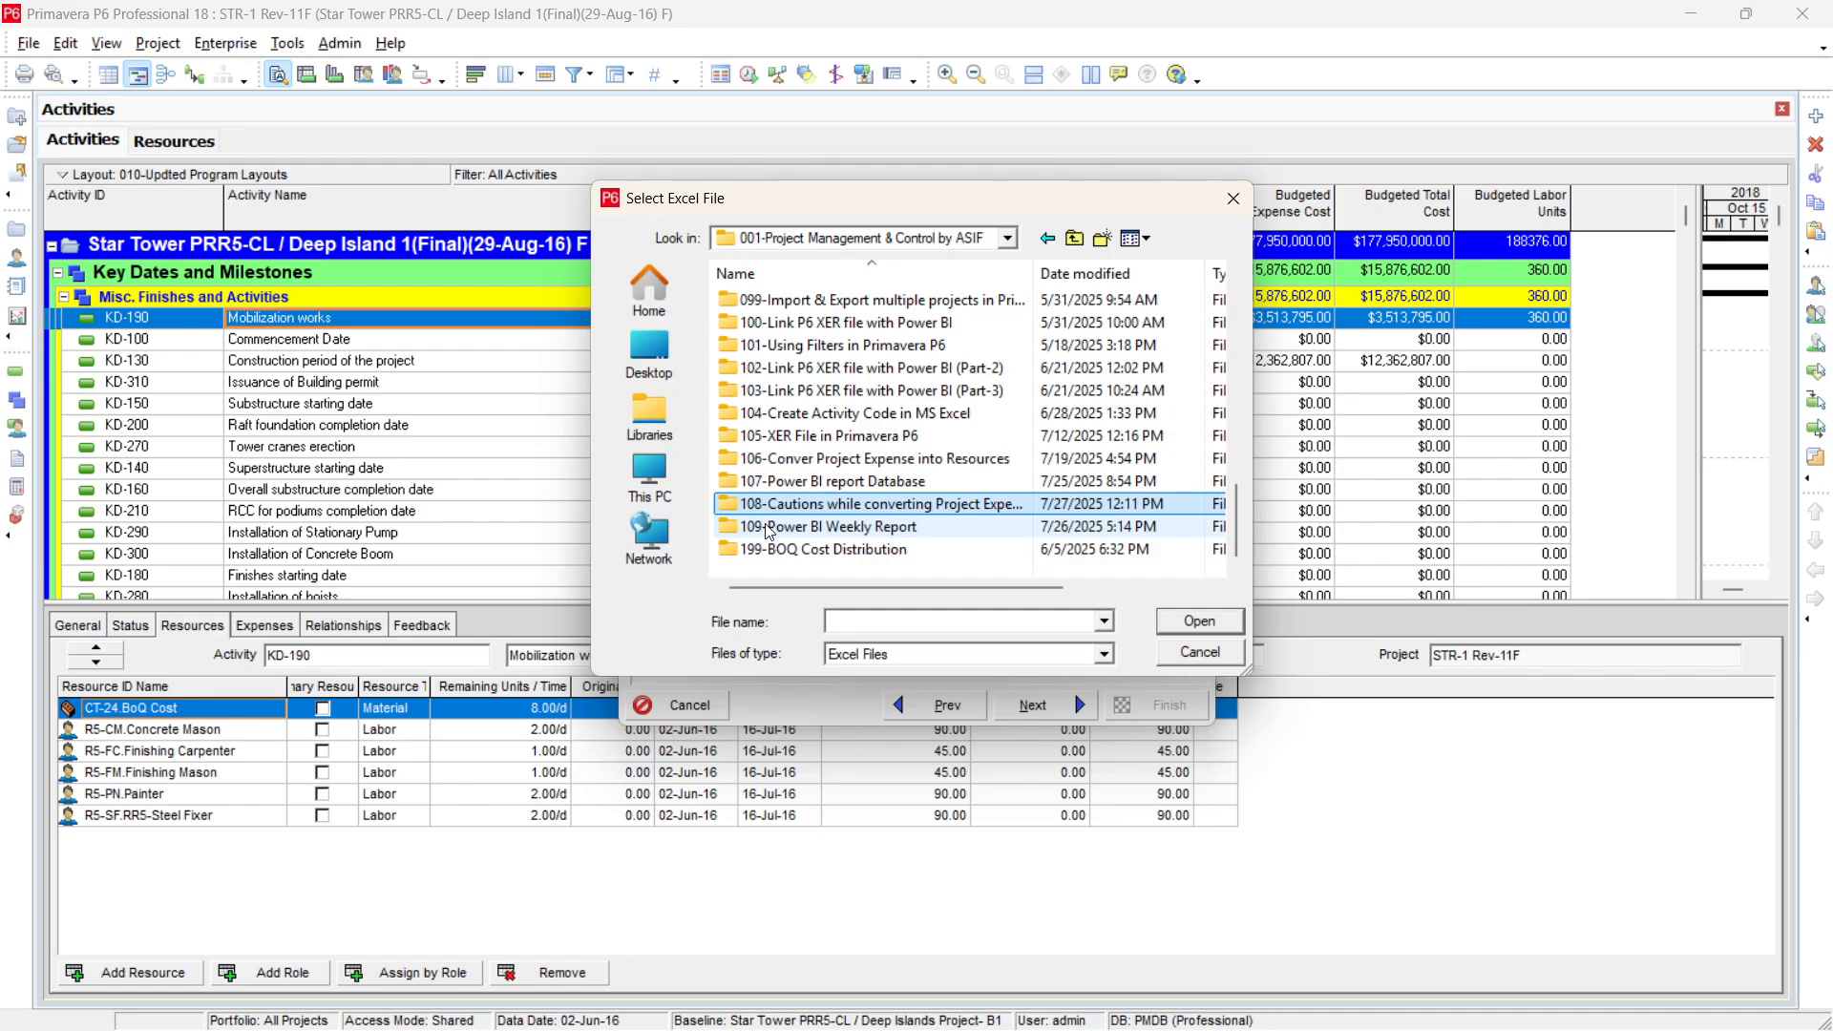
pyautogui.doubleClick(785, 506)
pyautogui.click(792, 300)
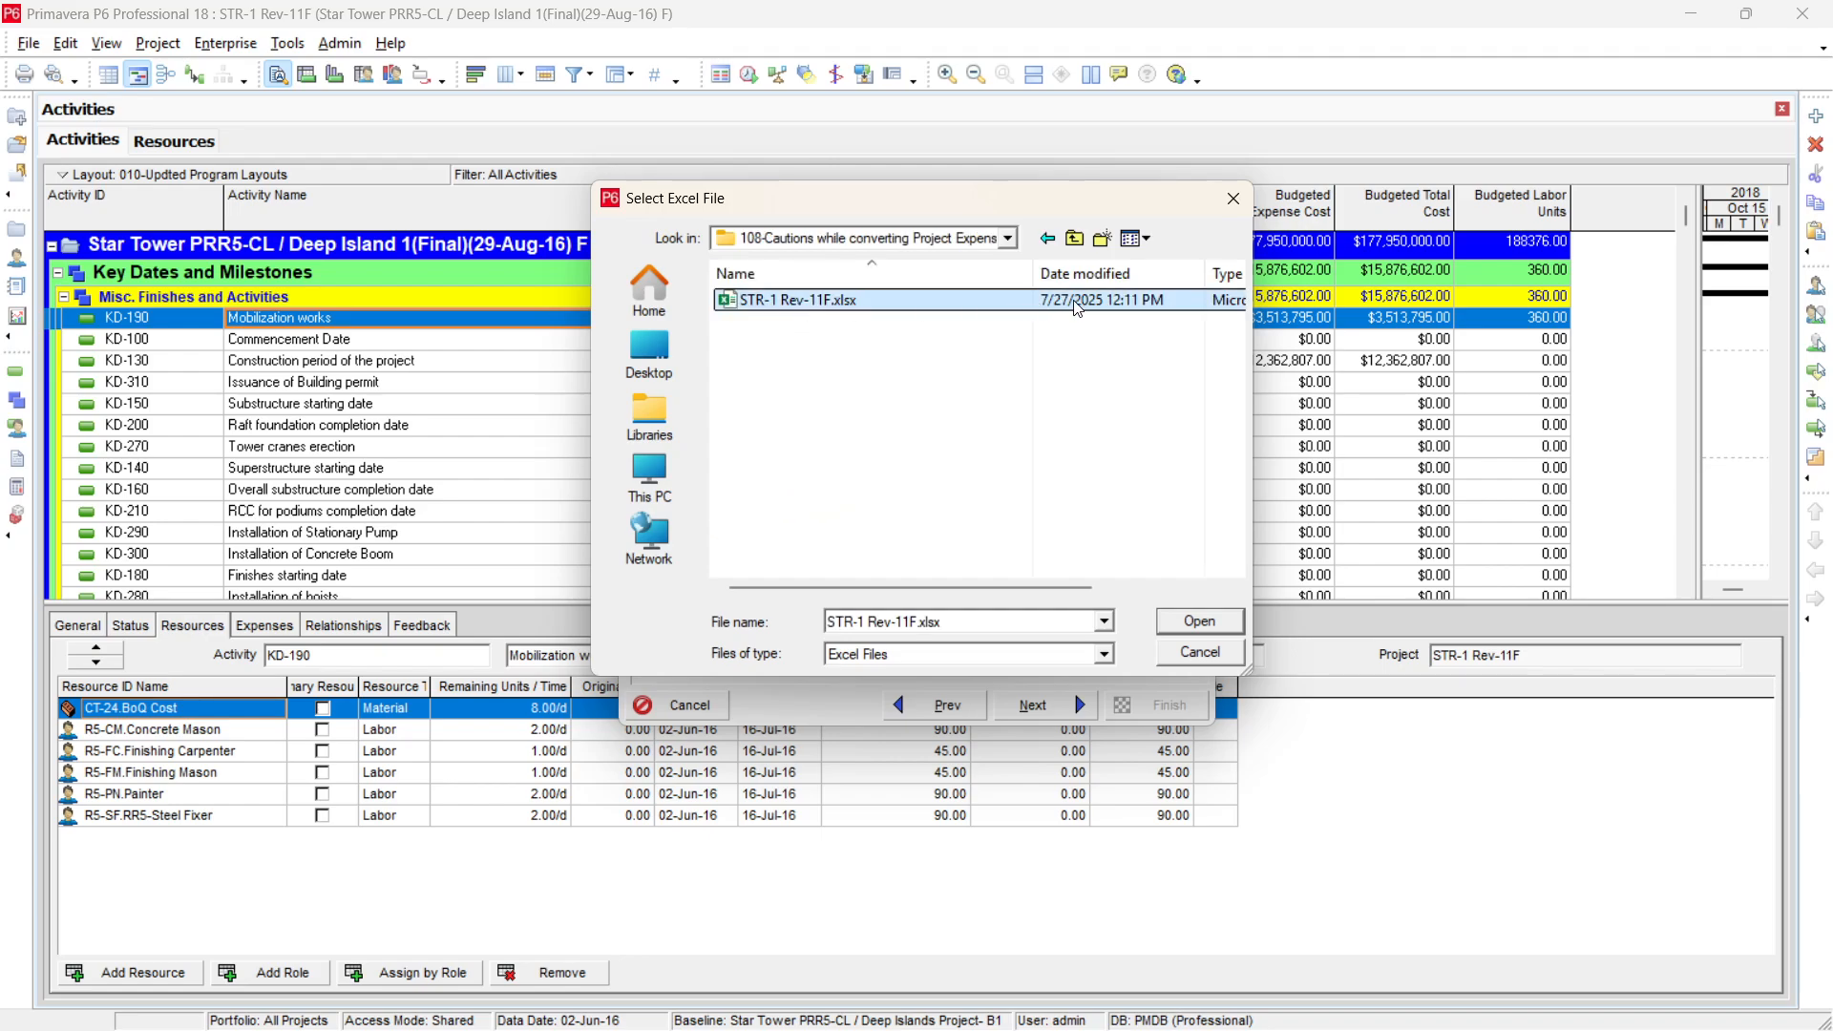
pyautogui.click(1201, 630)
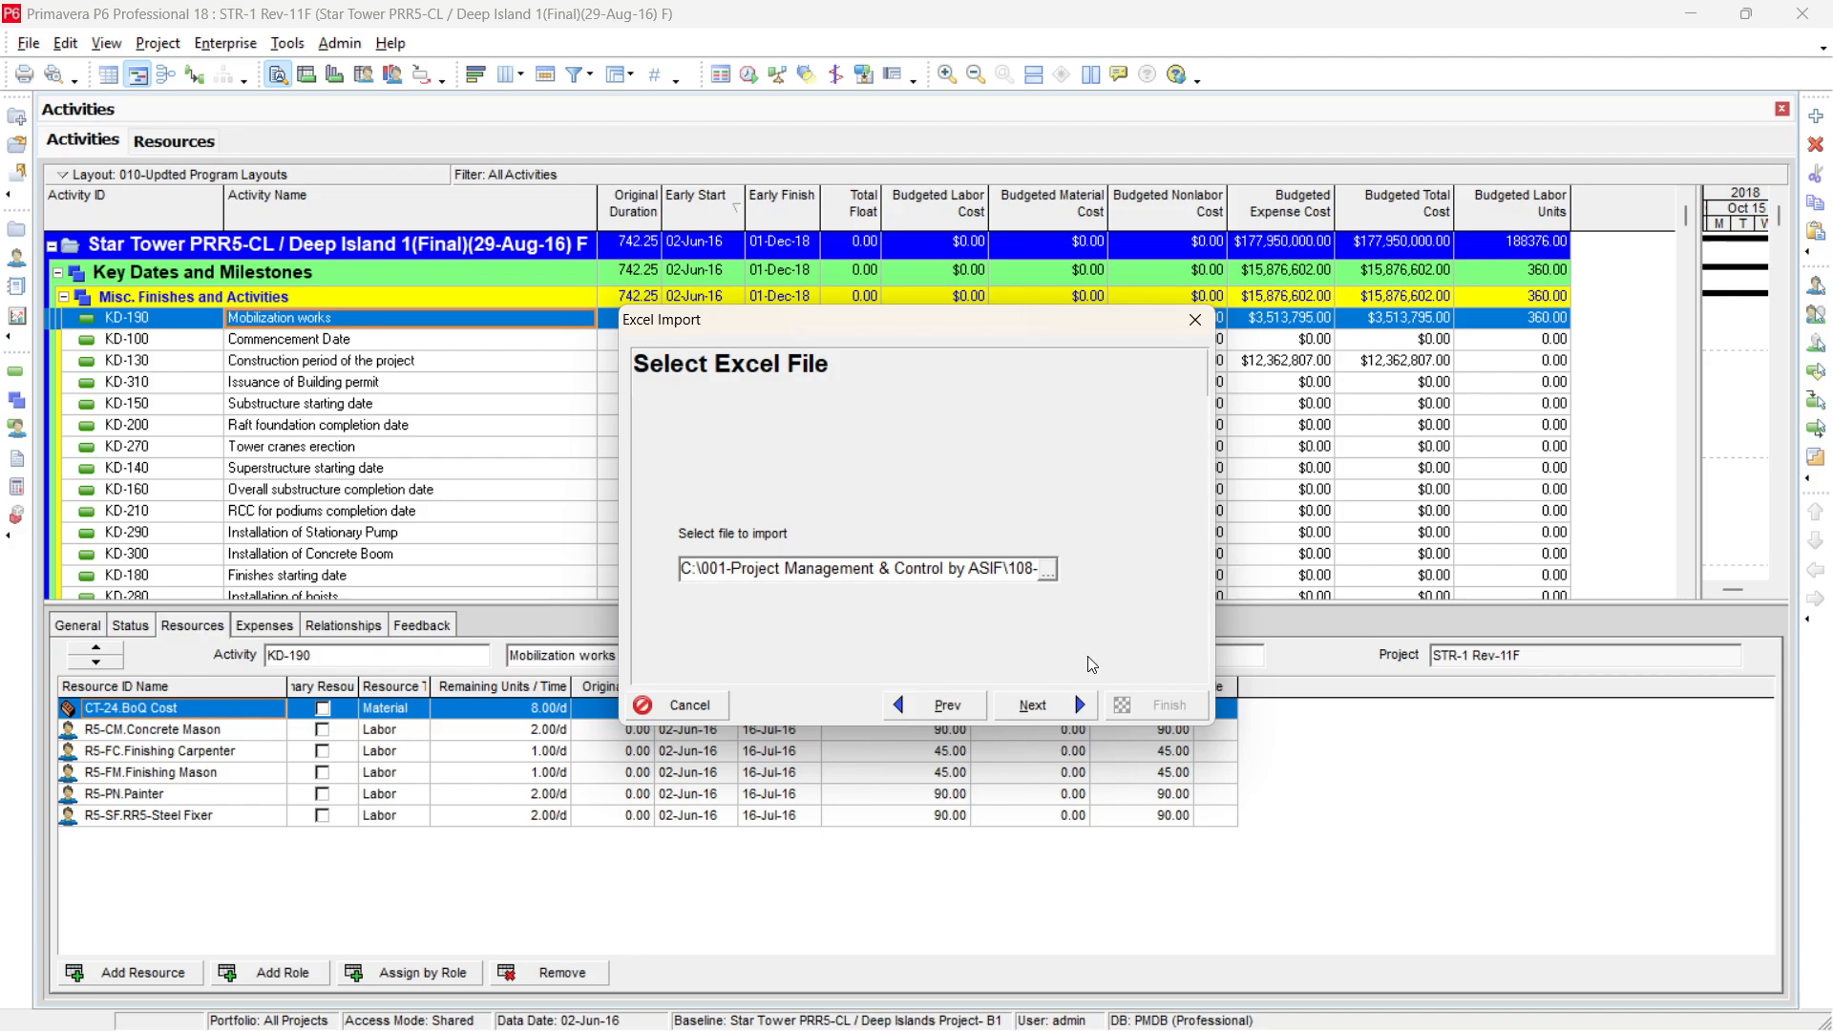
# Choose Expenses and Resource Assignments as the data types to import
pyautogui.click(1033, 705)
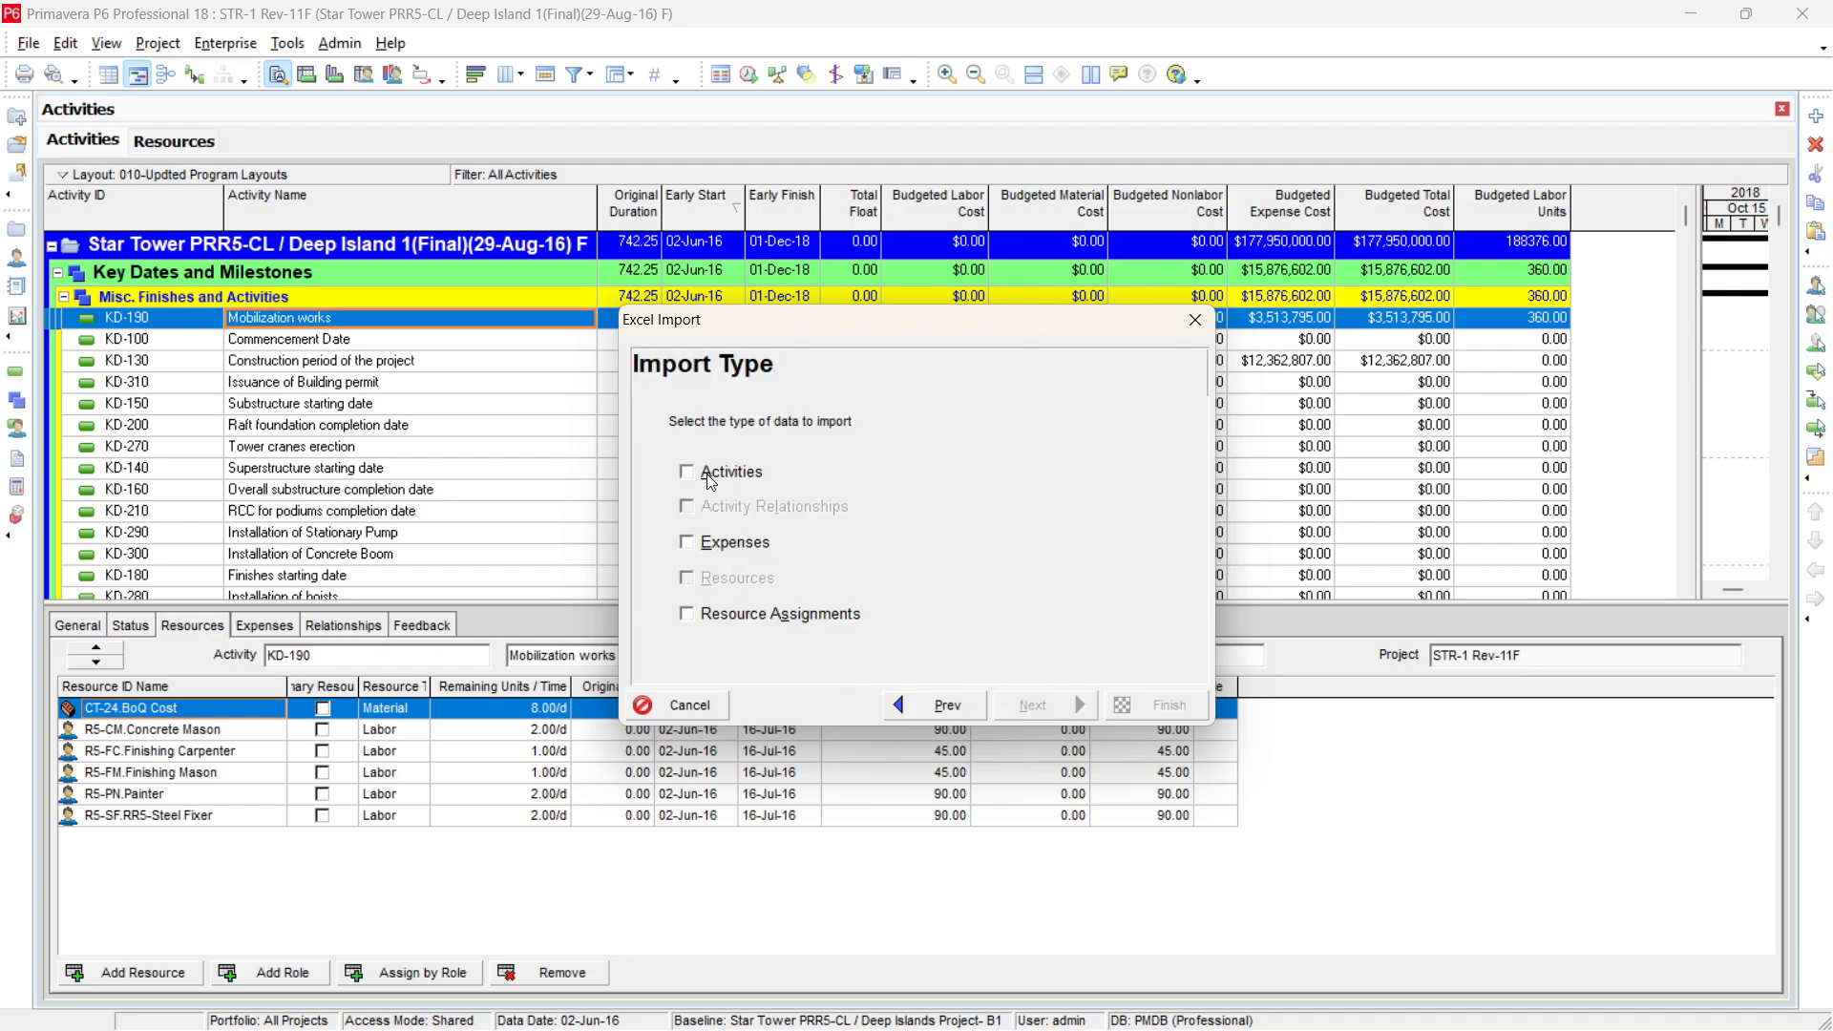
pyautogui.click(737, 551)
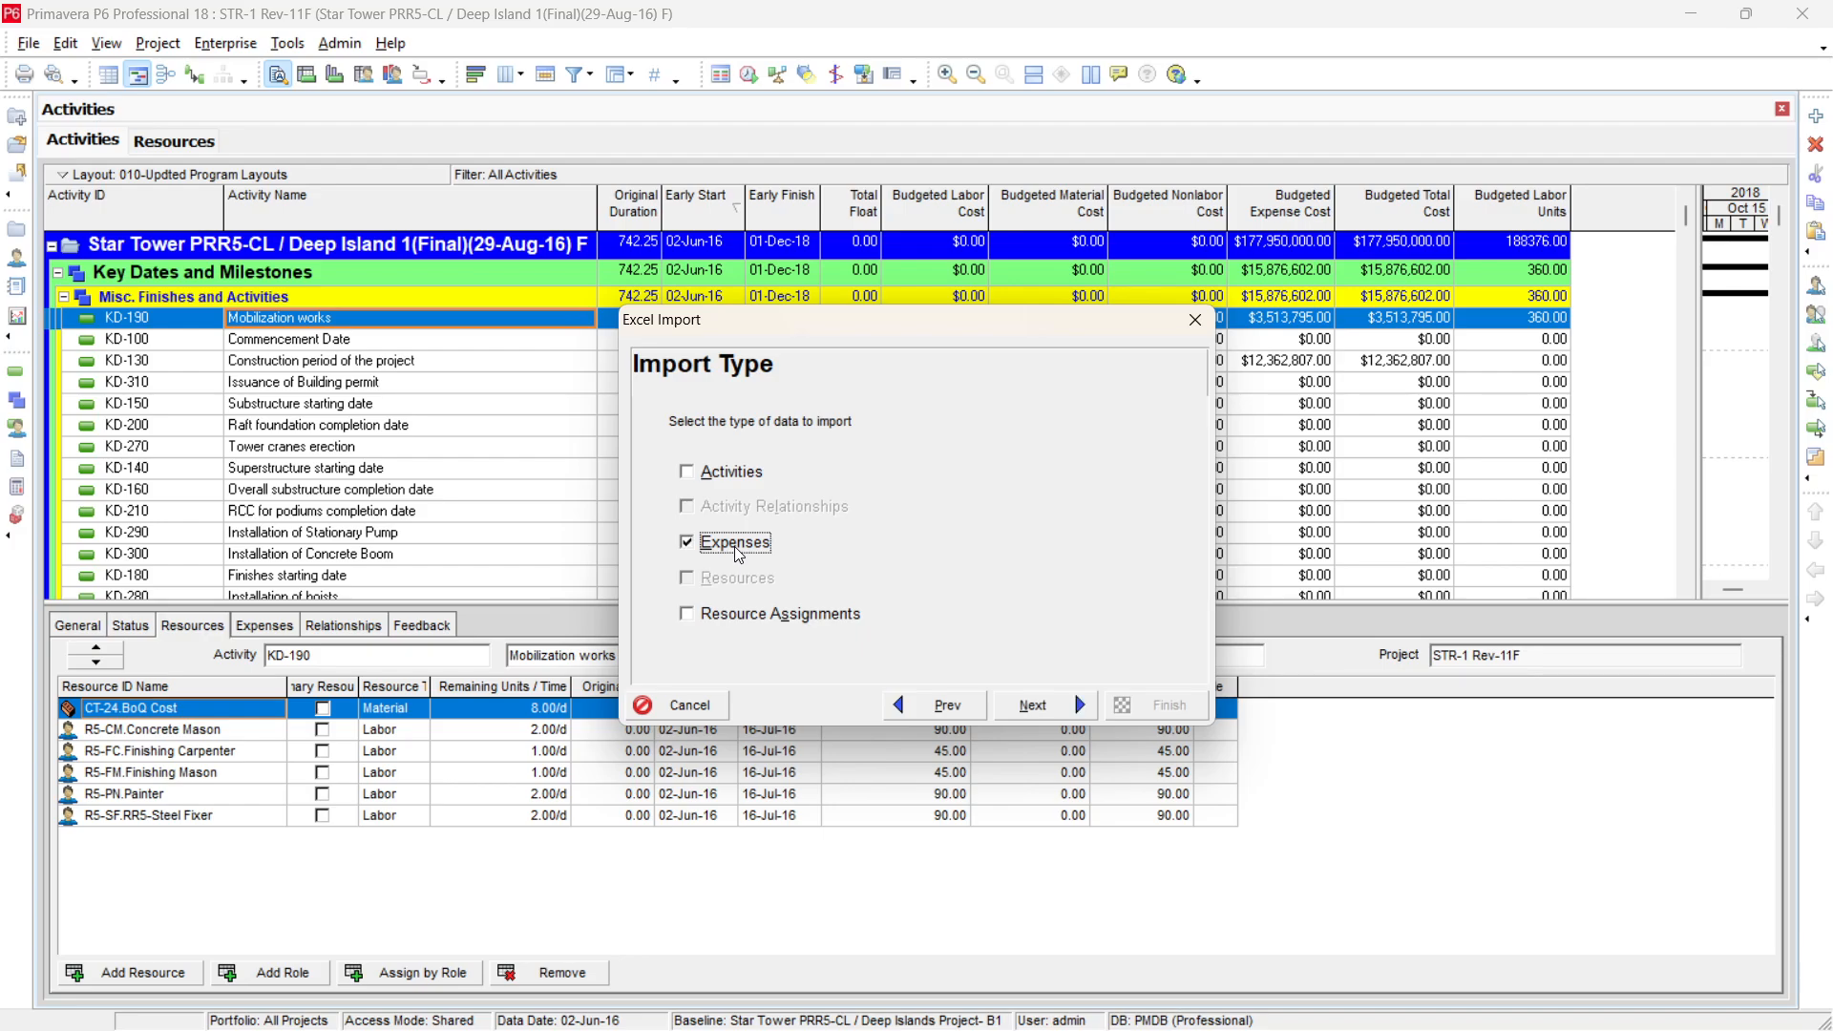
pyautogui.click(732, 616)
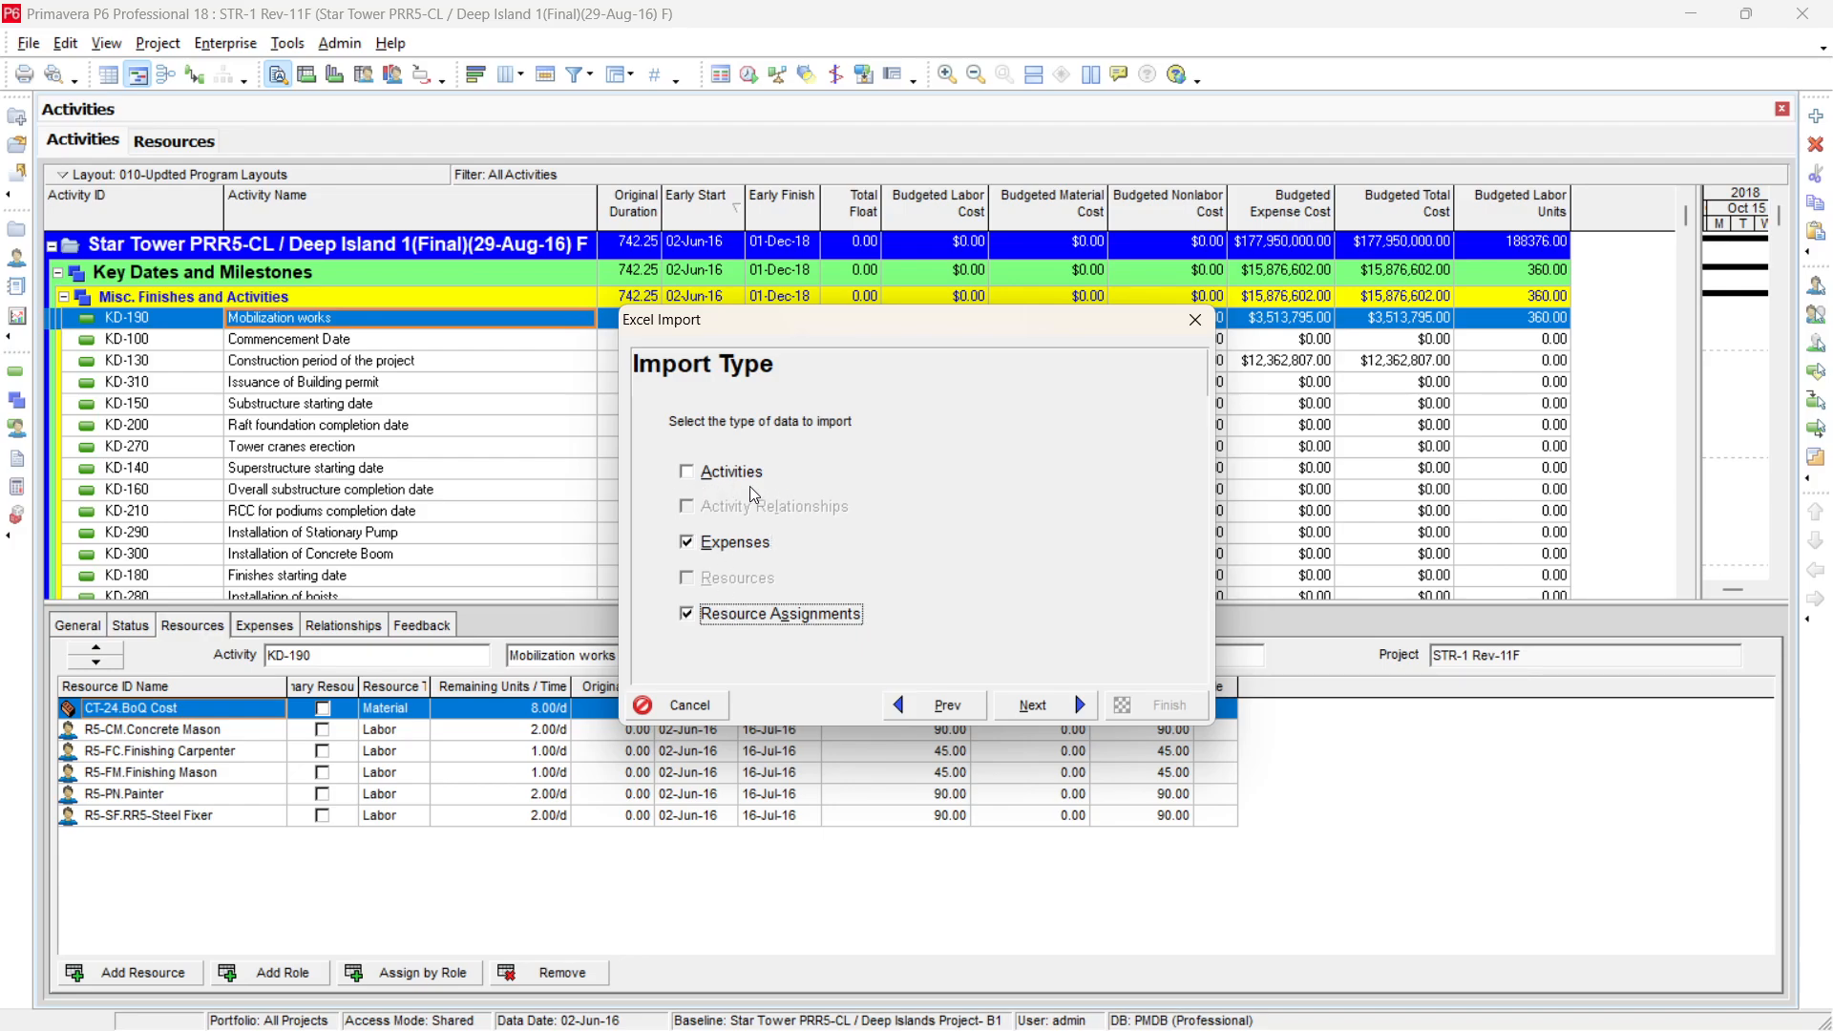
pyautogui.click(1010, 706)
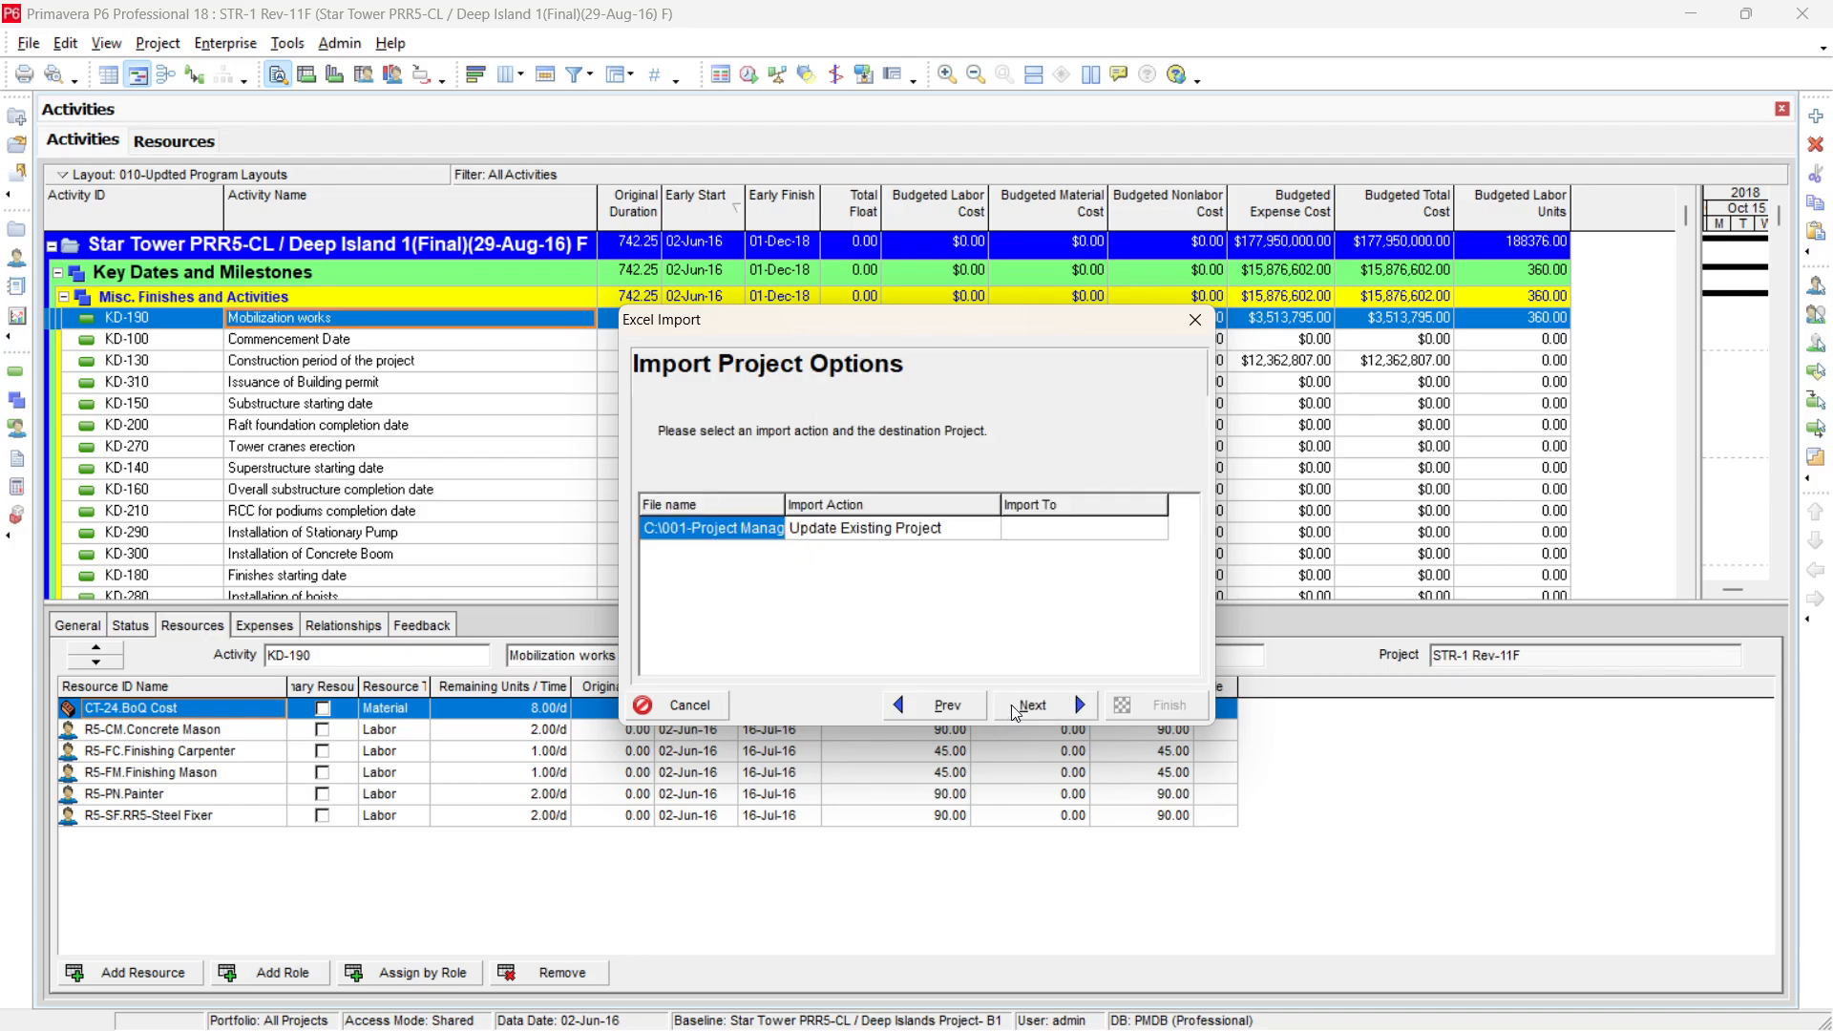
# Set project STR-1 Rev-11F as the import destination, keeping Update Existing Project as the action
pyautogui.click(1112, 542)
pyautogui.click(1163, 540)
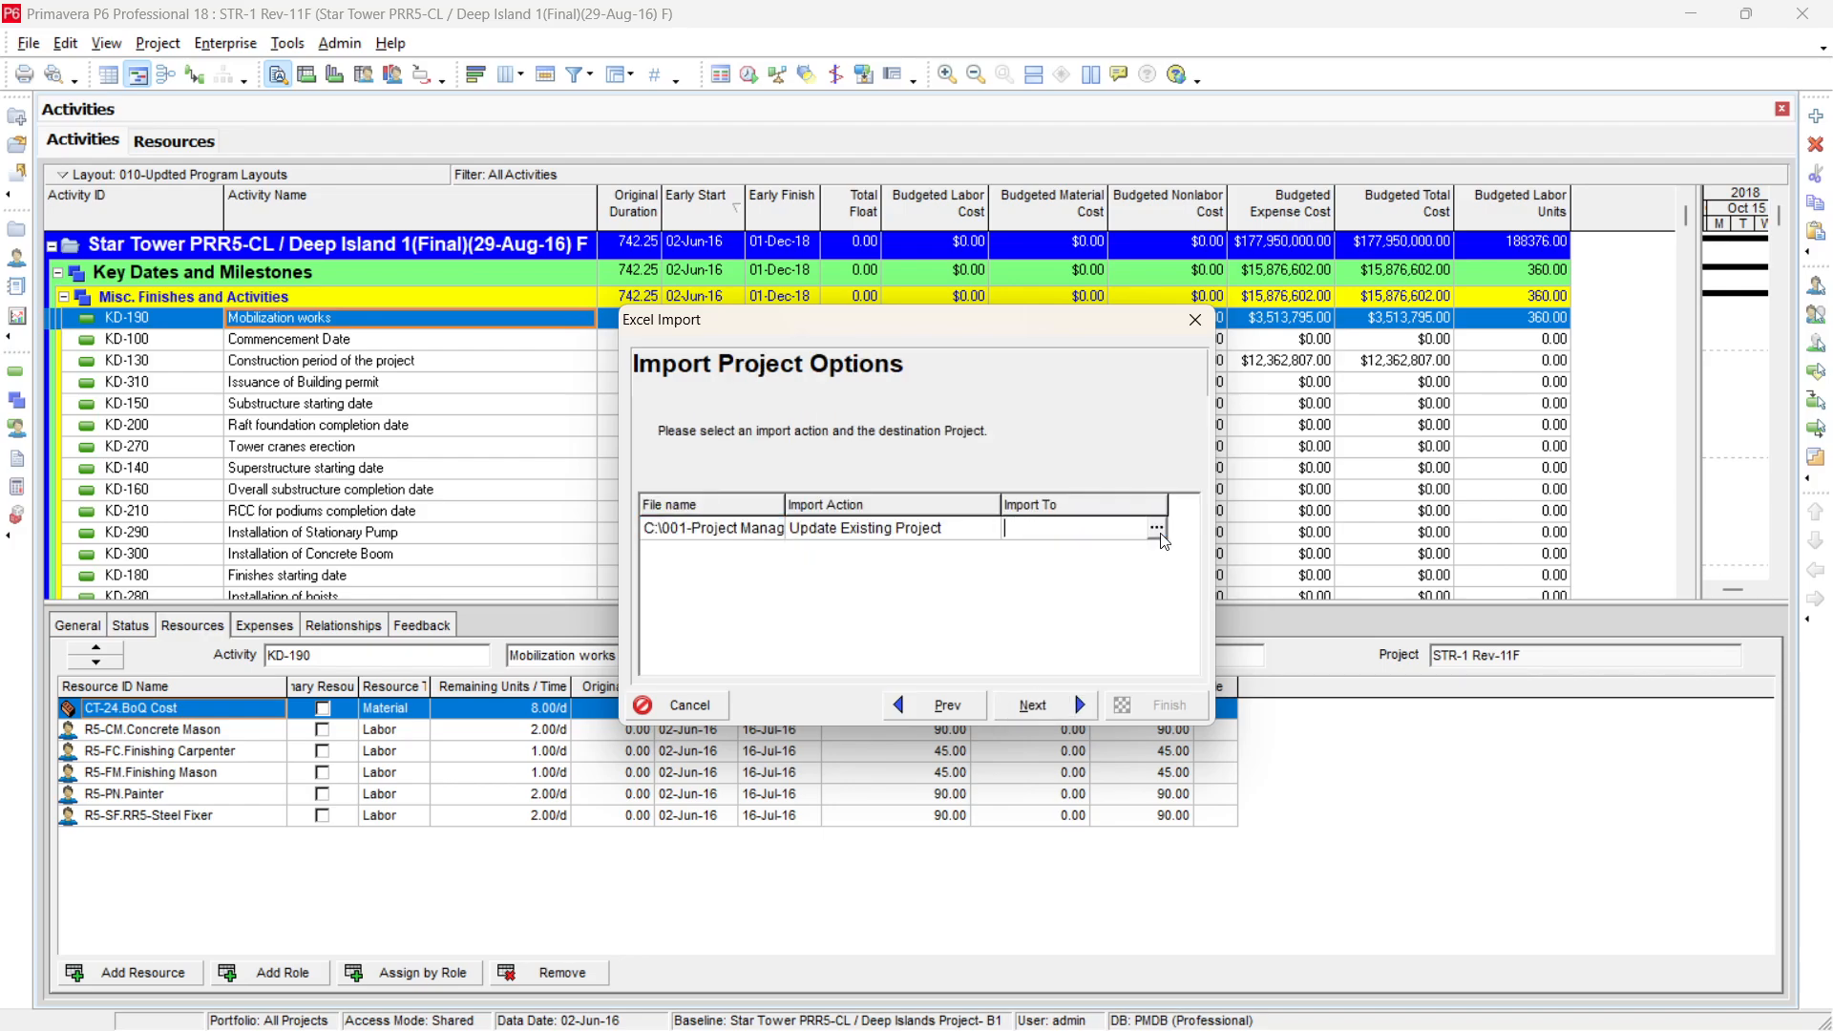
pyautogui.click(1157, 530)
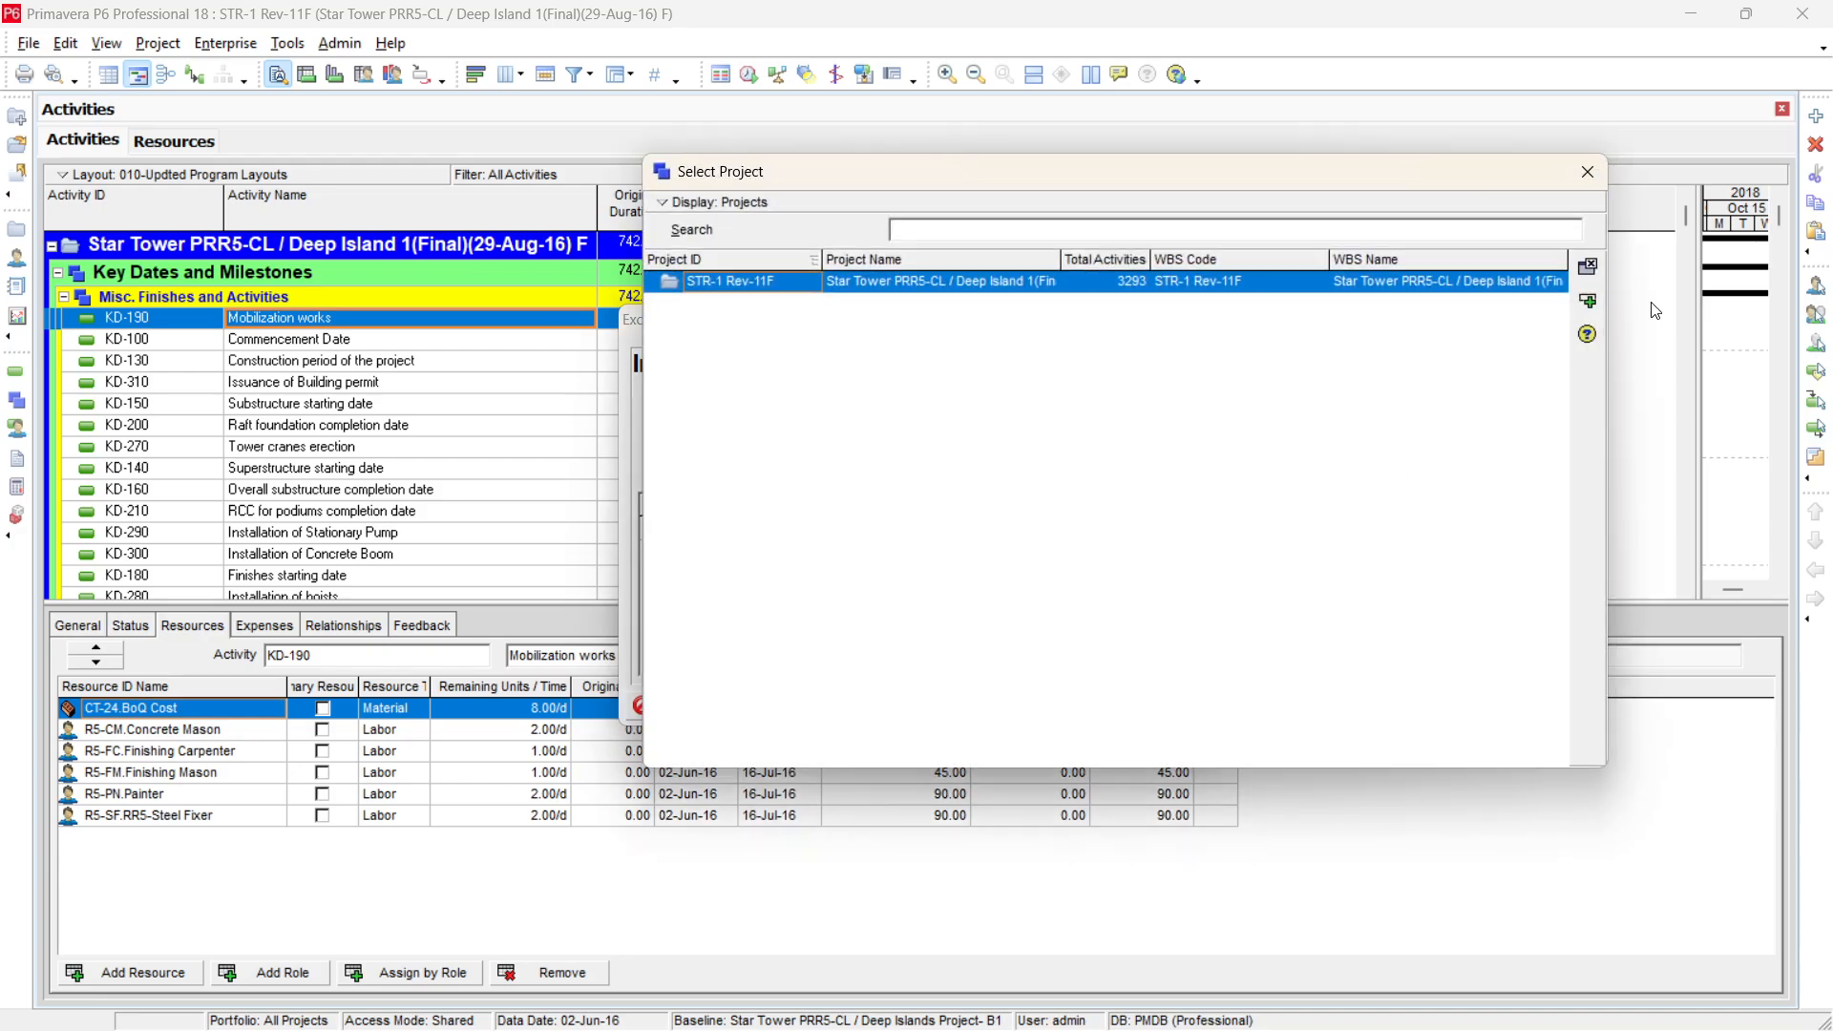
pyautogui.click(1588, 302)
pyautogui.click(1036, 705)
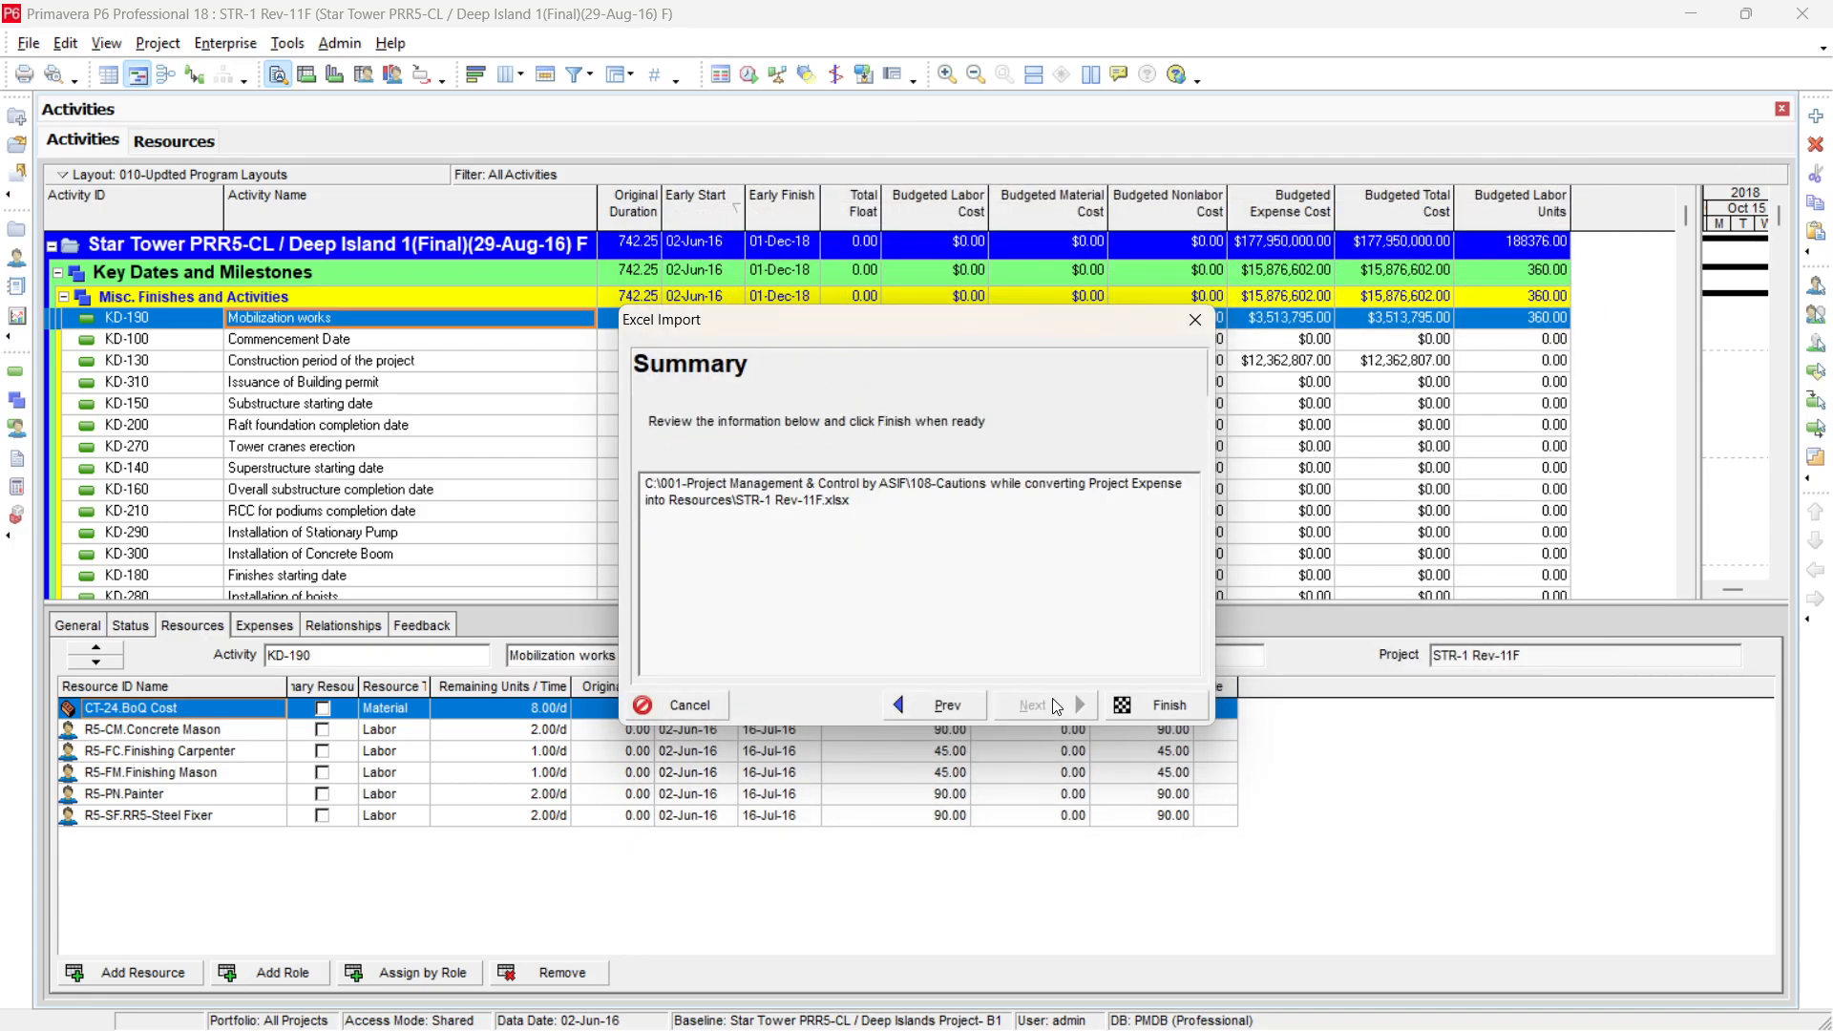
# Run the import, close its result, and check the project's total Budgeted Expense Cost and Budgeted Material Cost
pyautogui.click(1163, 707)
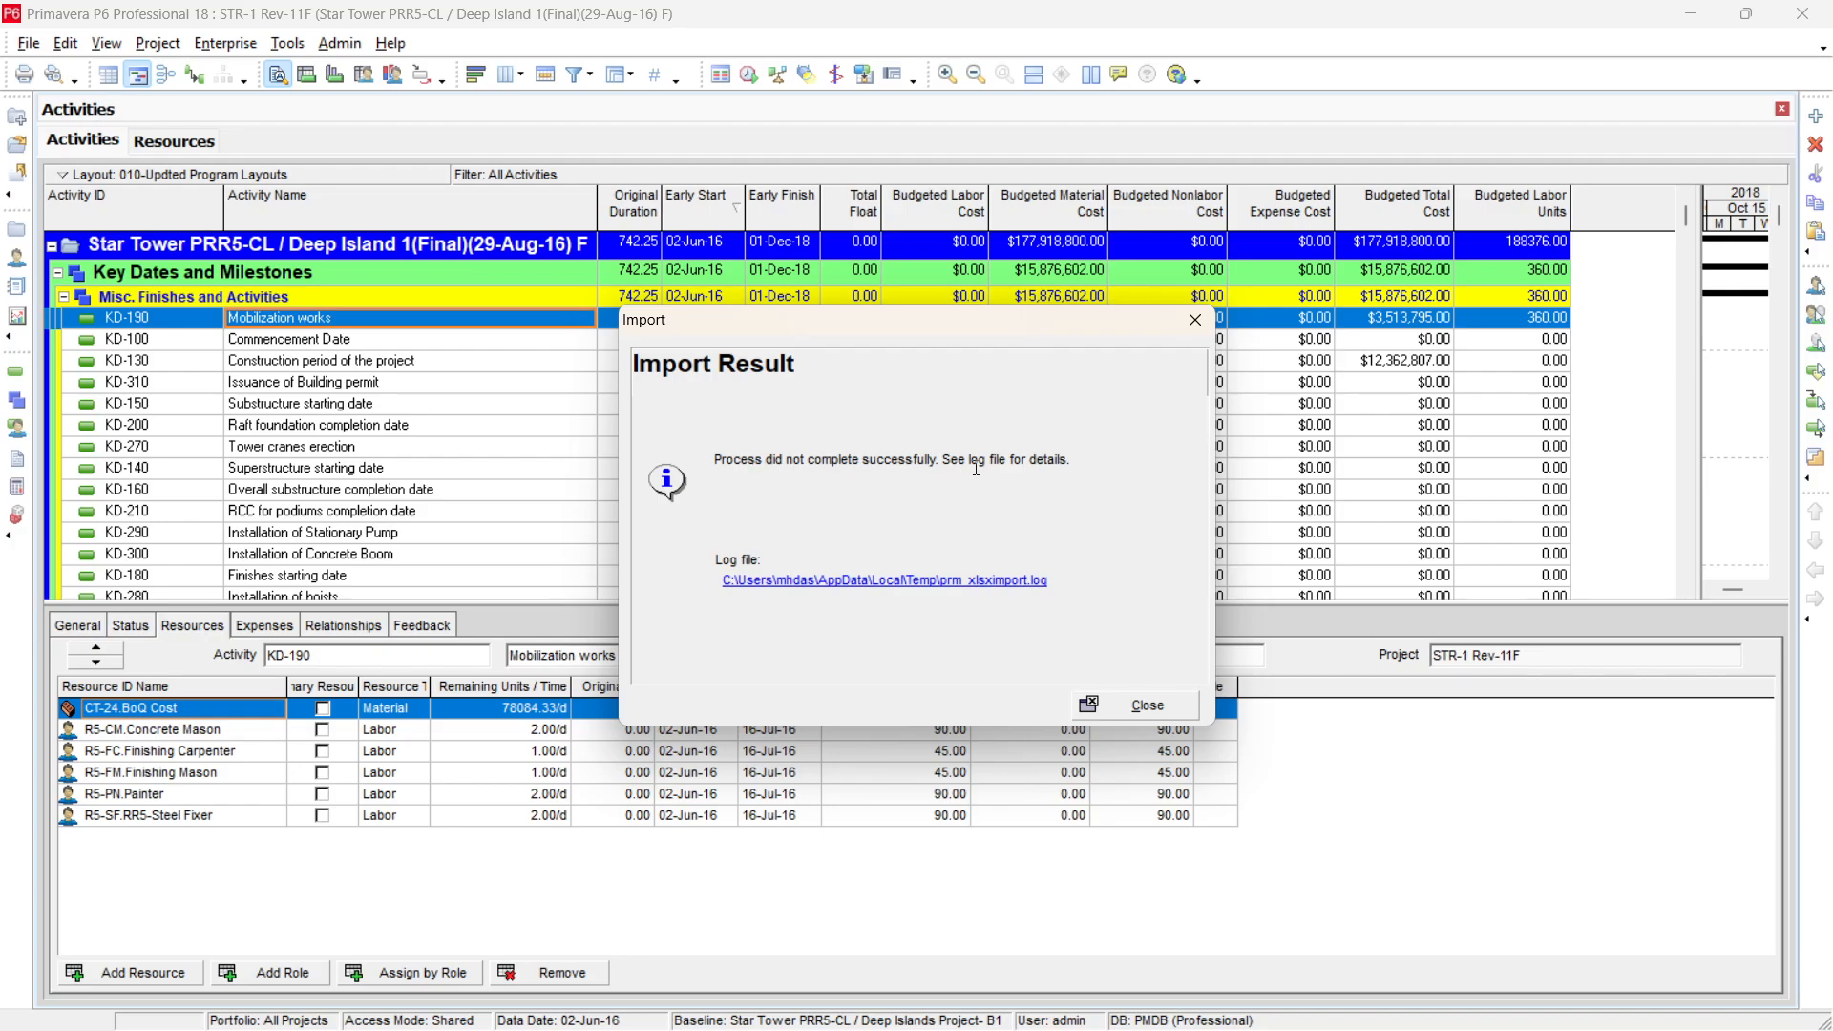
pyautogui.click(1139, 707)
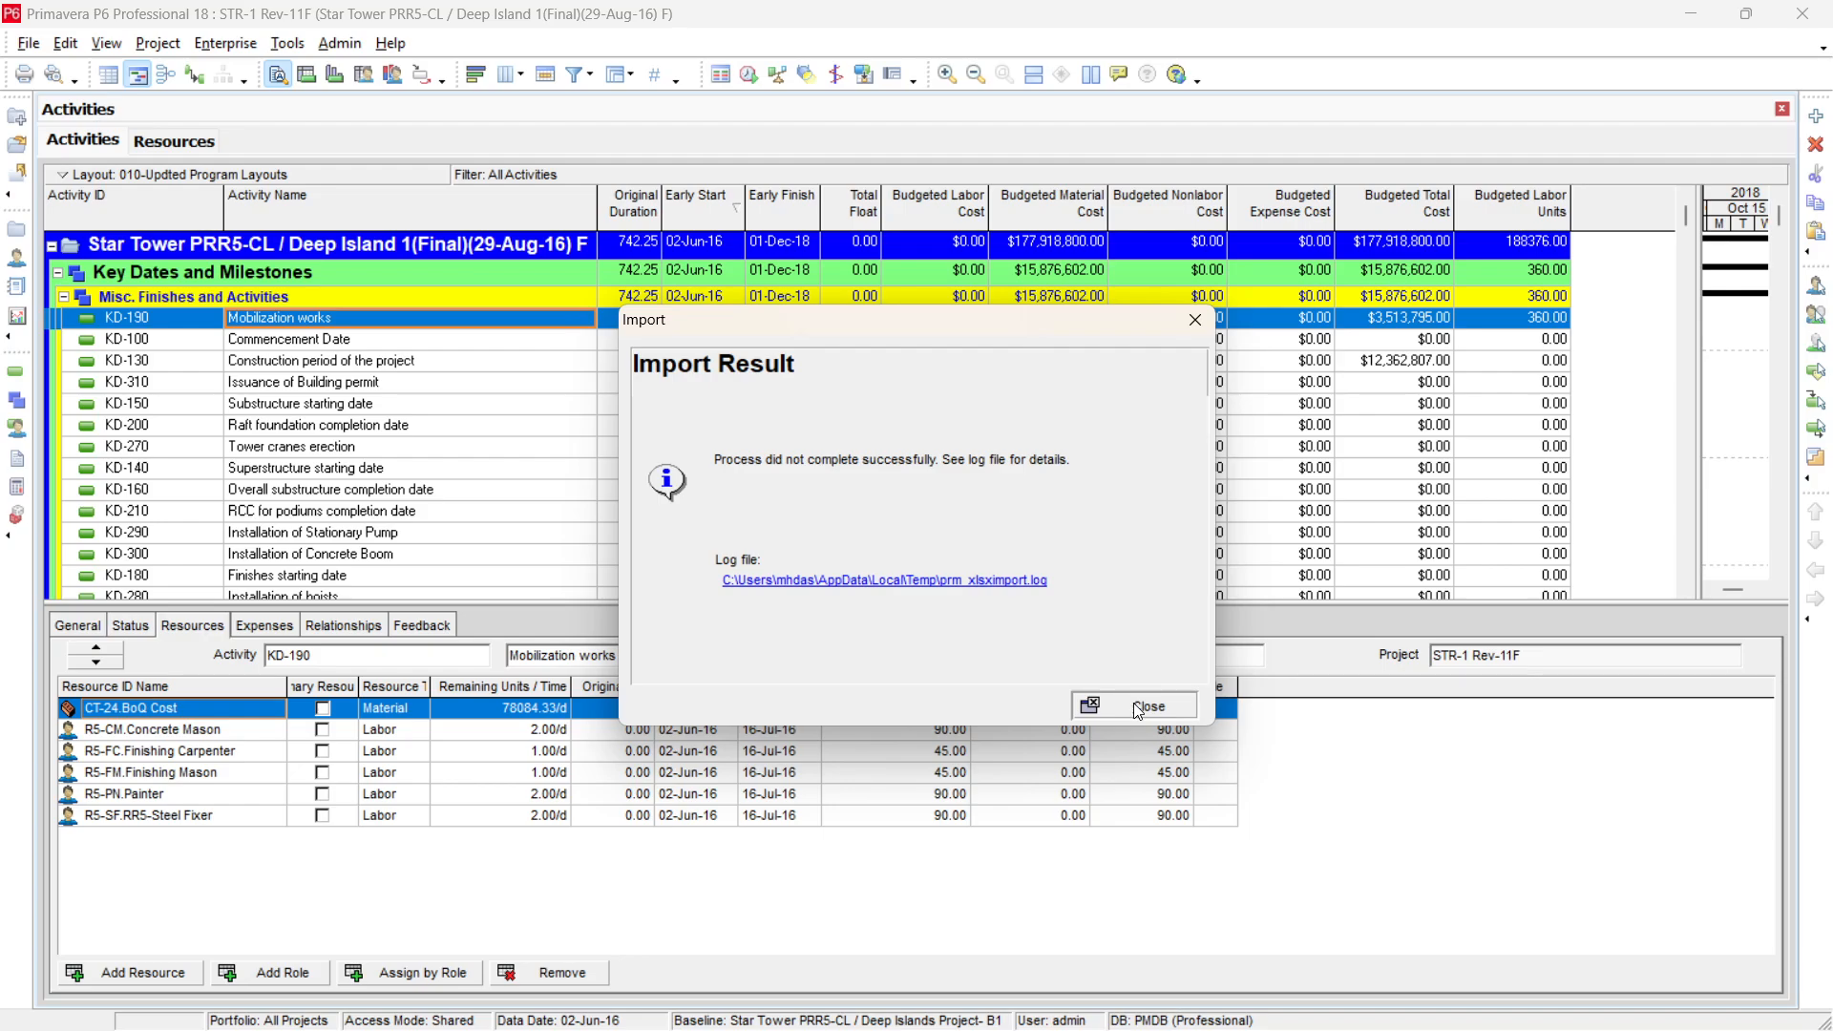
pyautogui.click(1138, 707)
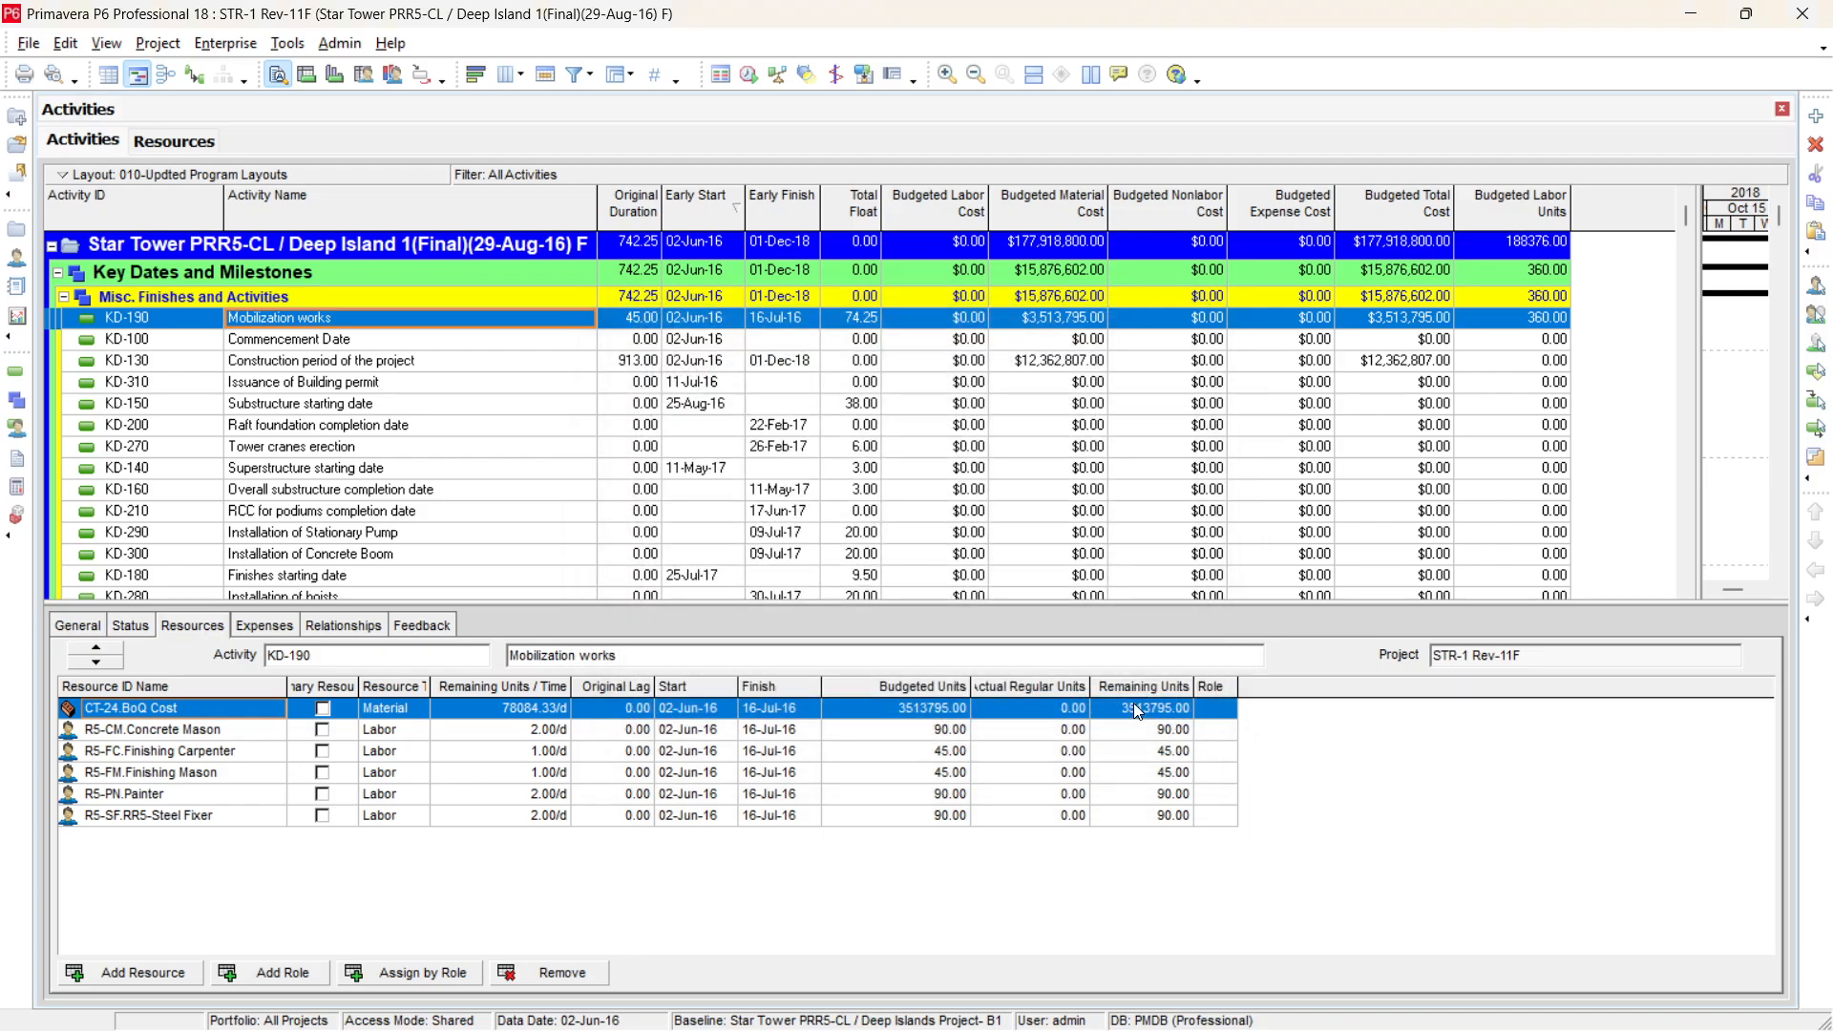
pyautogui.click(1268, 239)
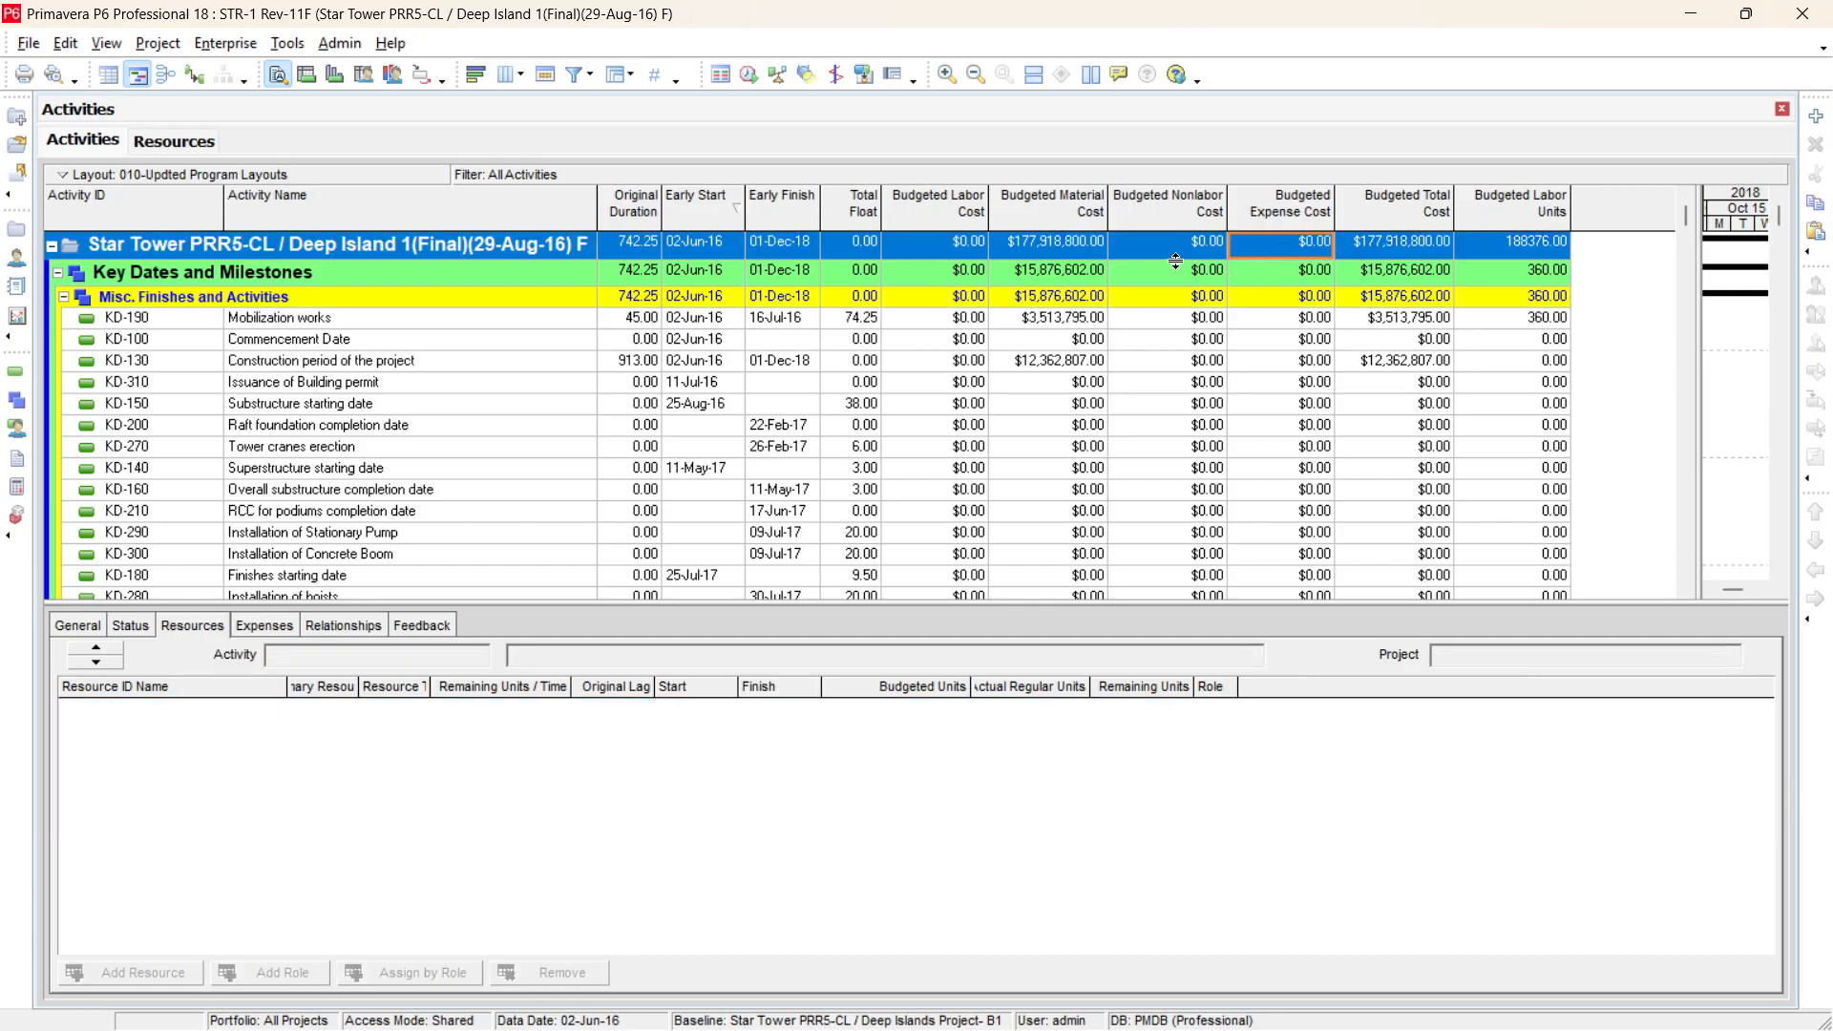
pyautogui.click(1075, 251)
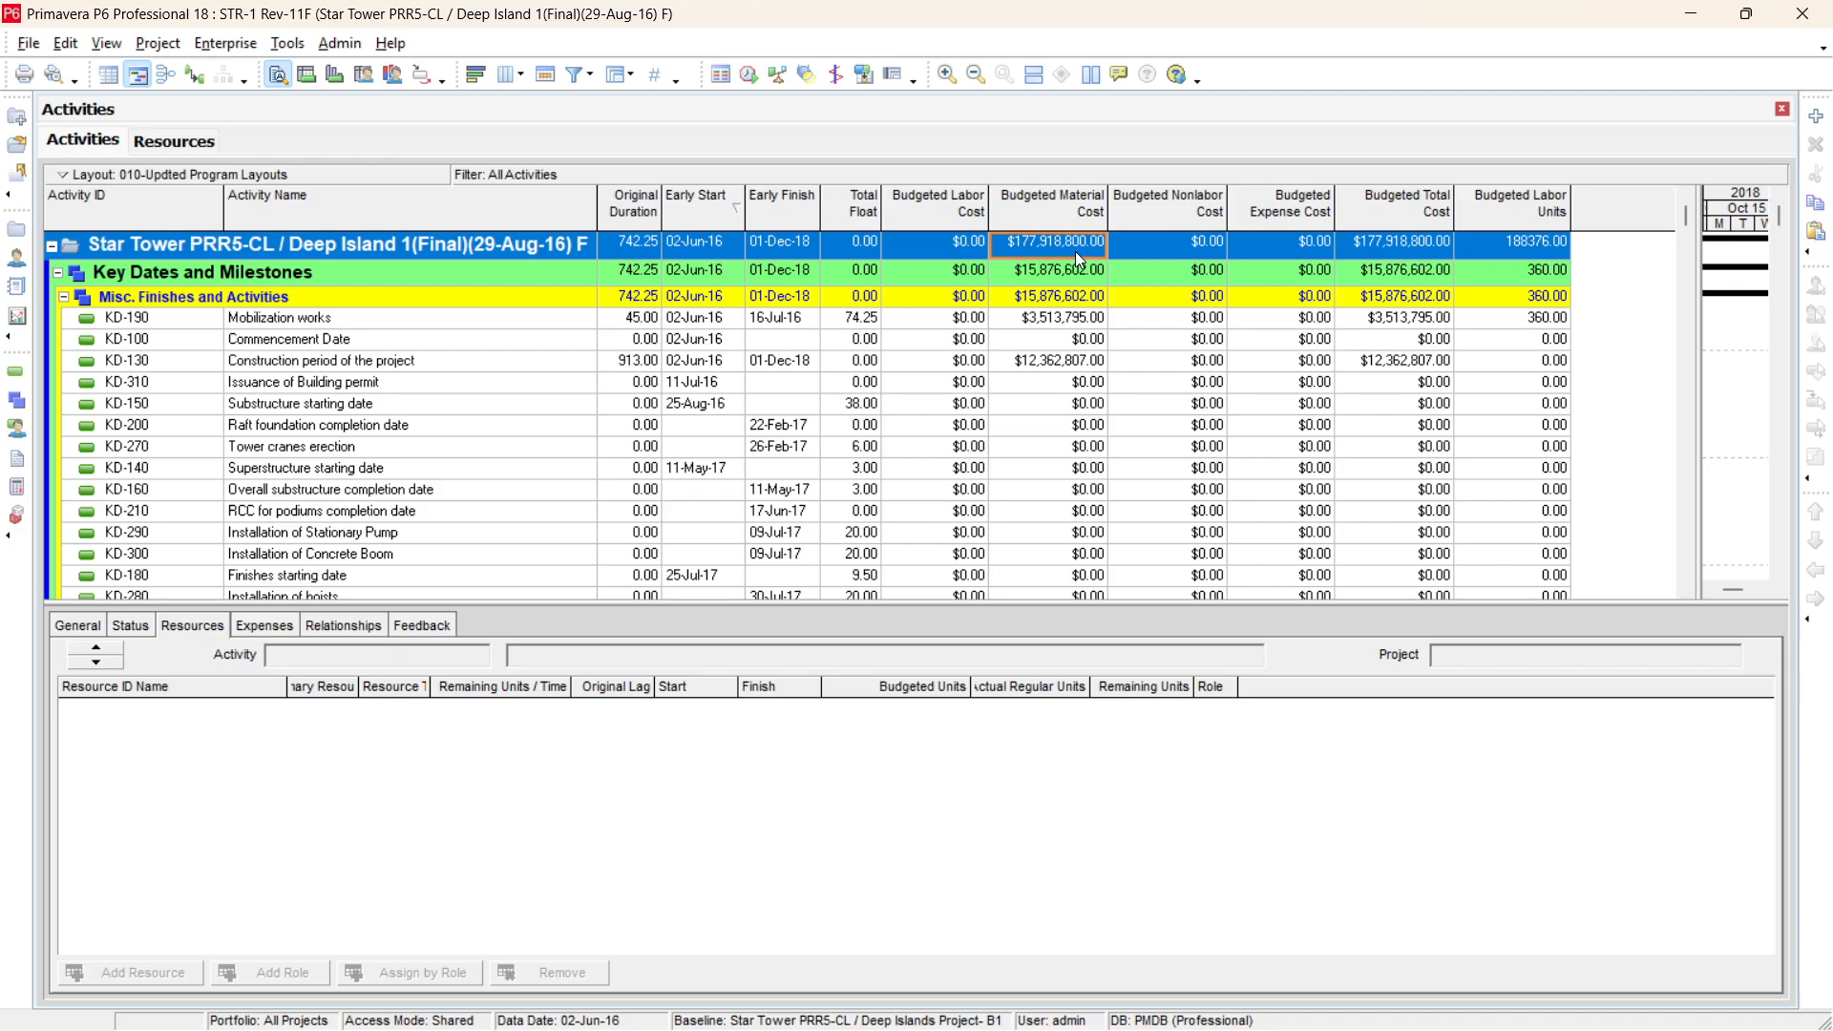
# Remove all grouping from the activity table and copy every activity row of the project
pyautogui.click(614, 76)
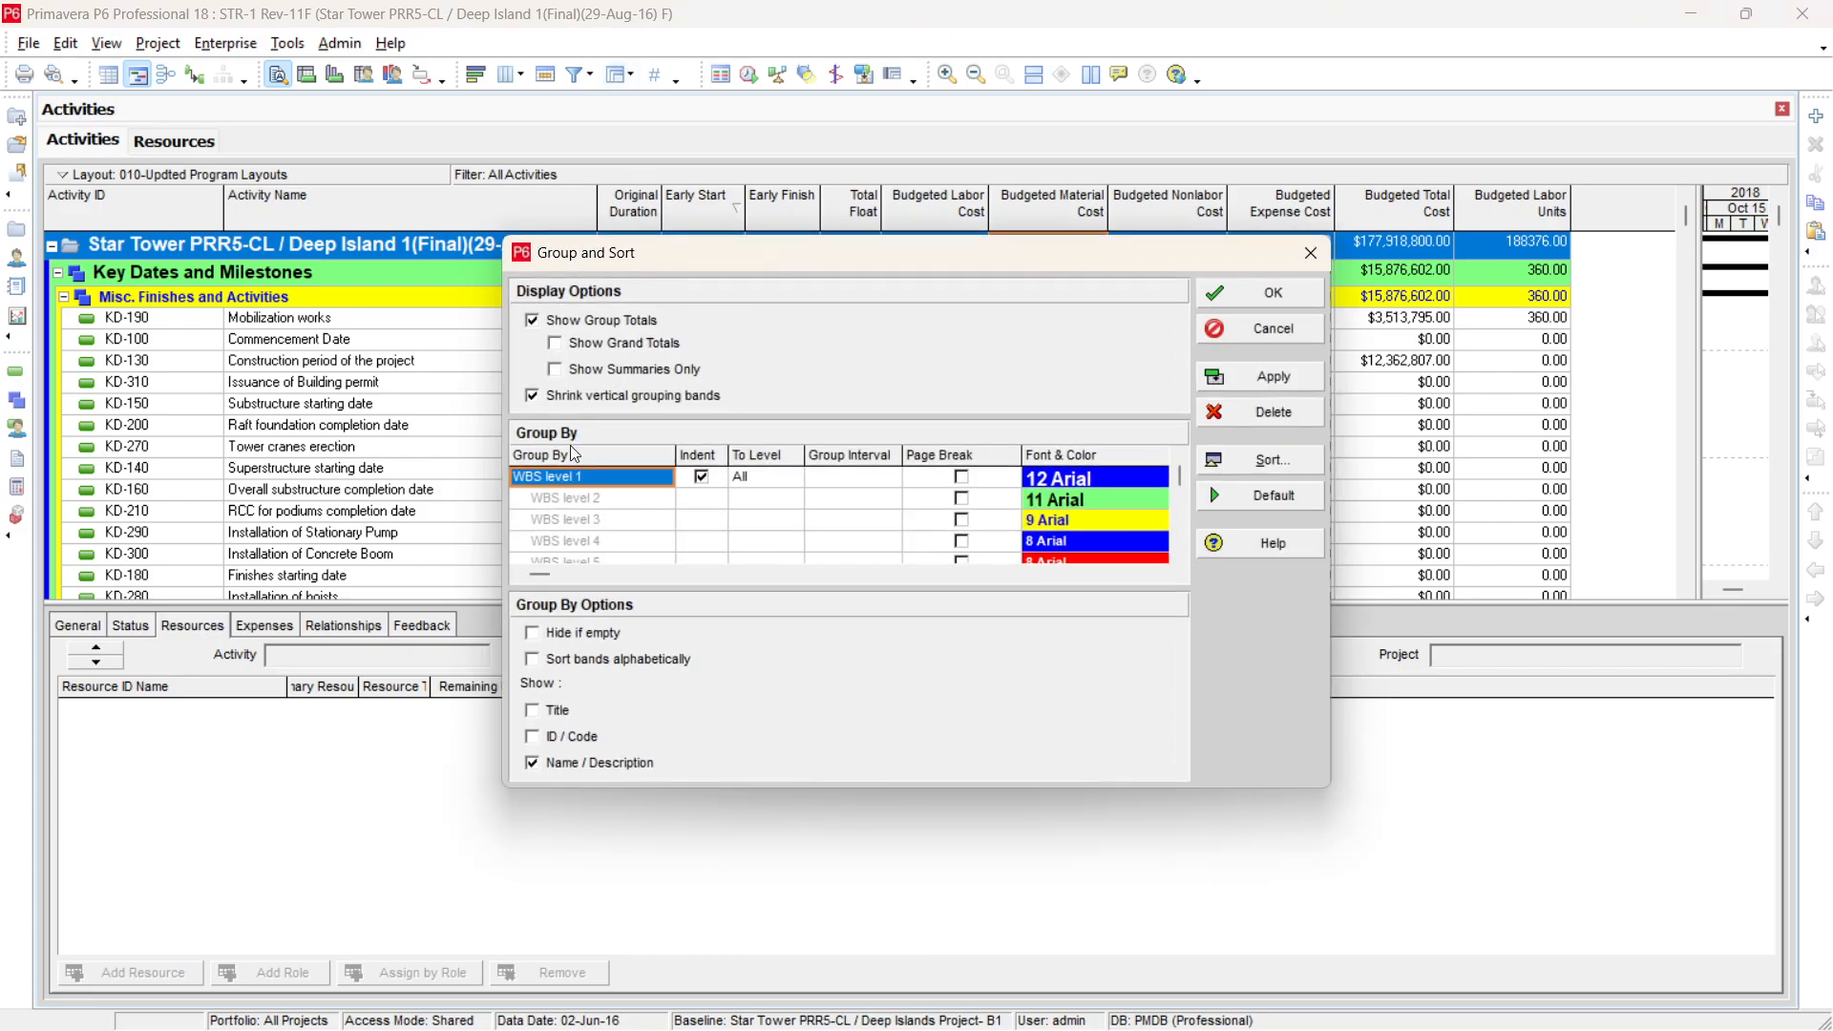
pyautogui.click(1280, 412)
pyautogui.click(1279, 296)
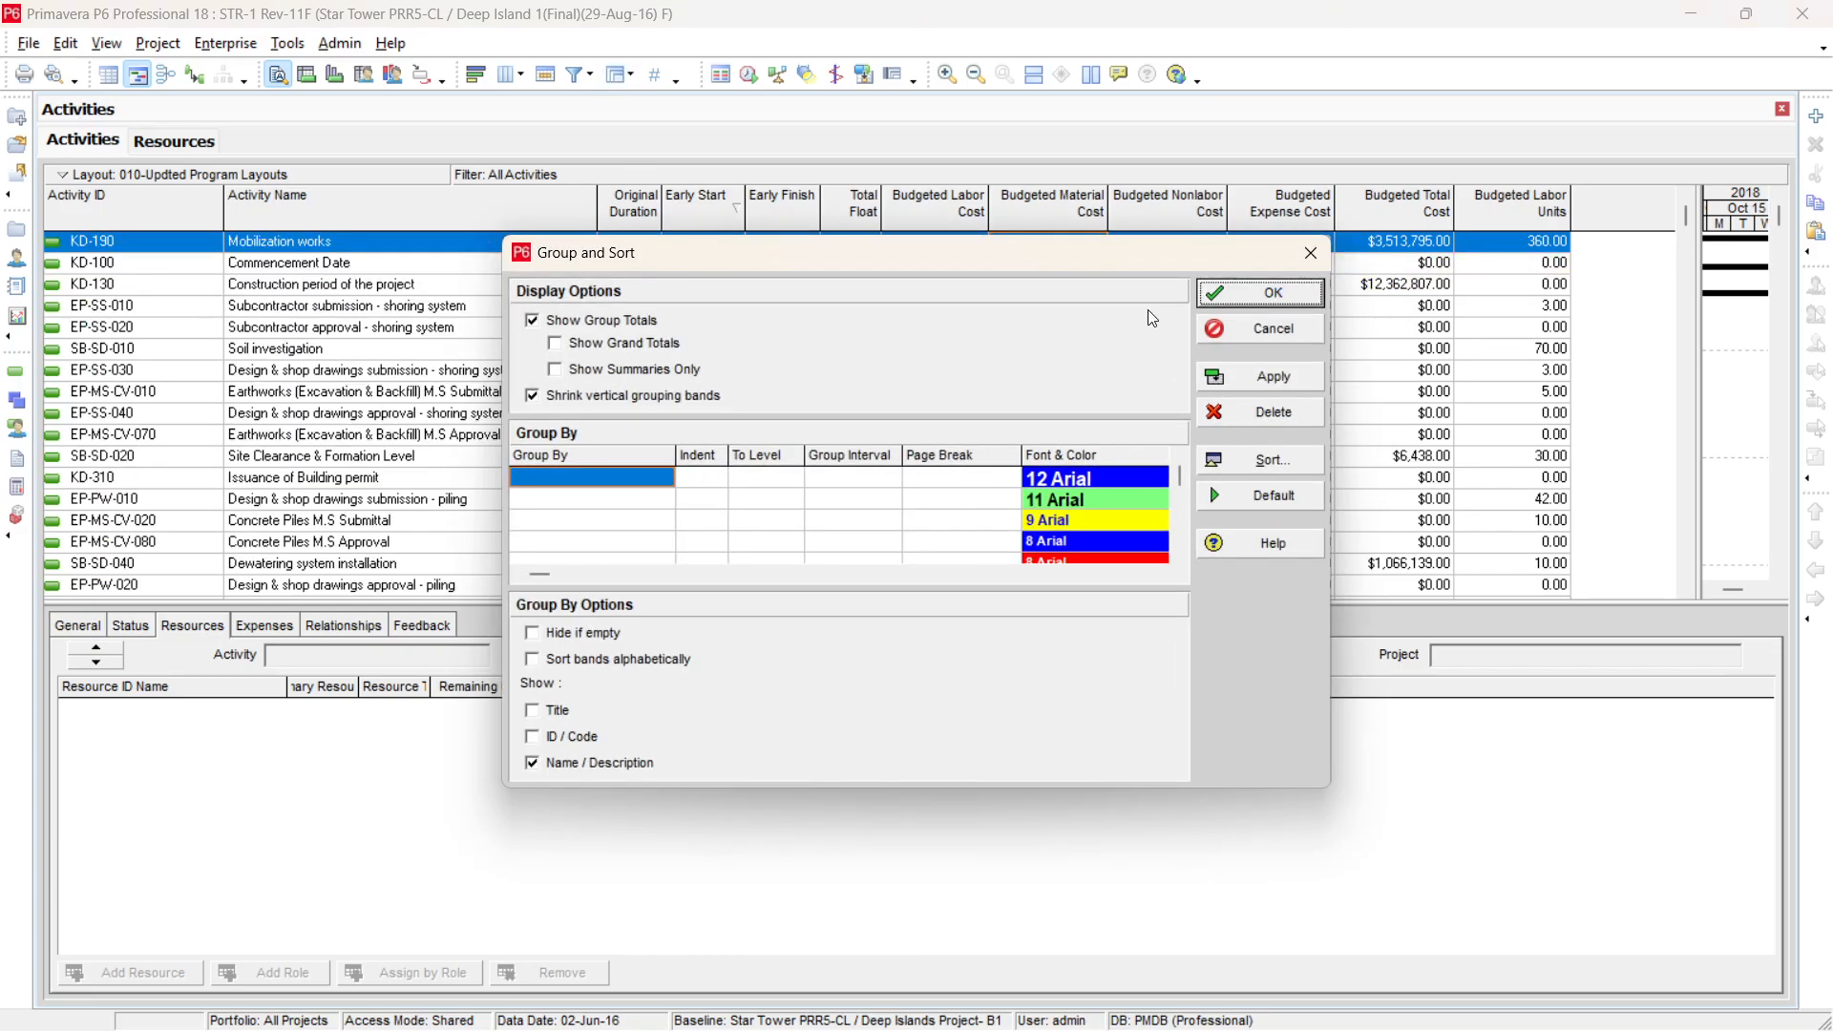
pyautogui.click(454, 329)
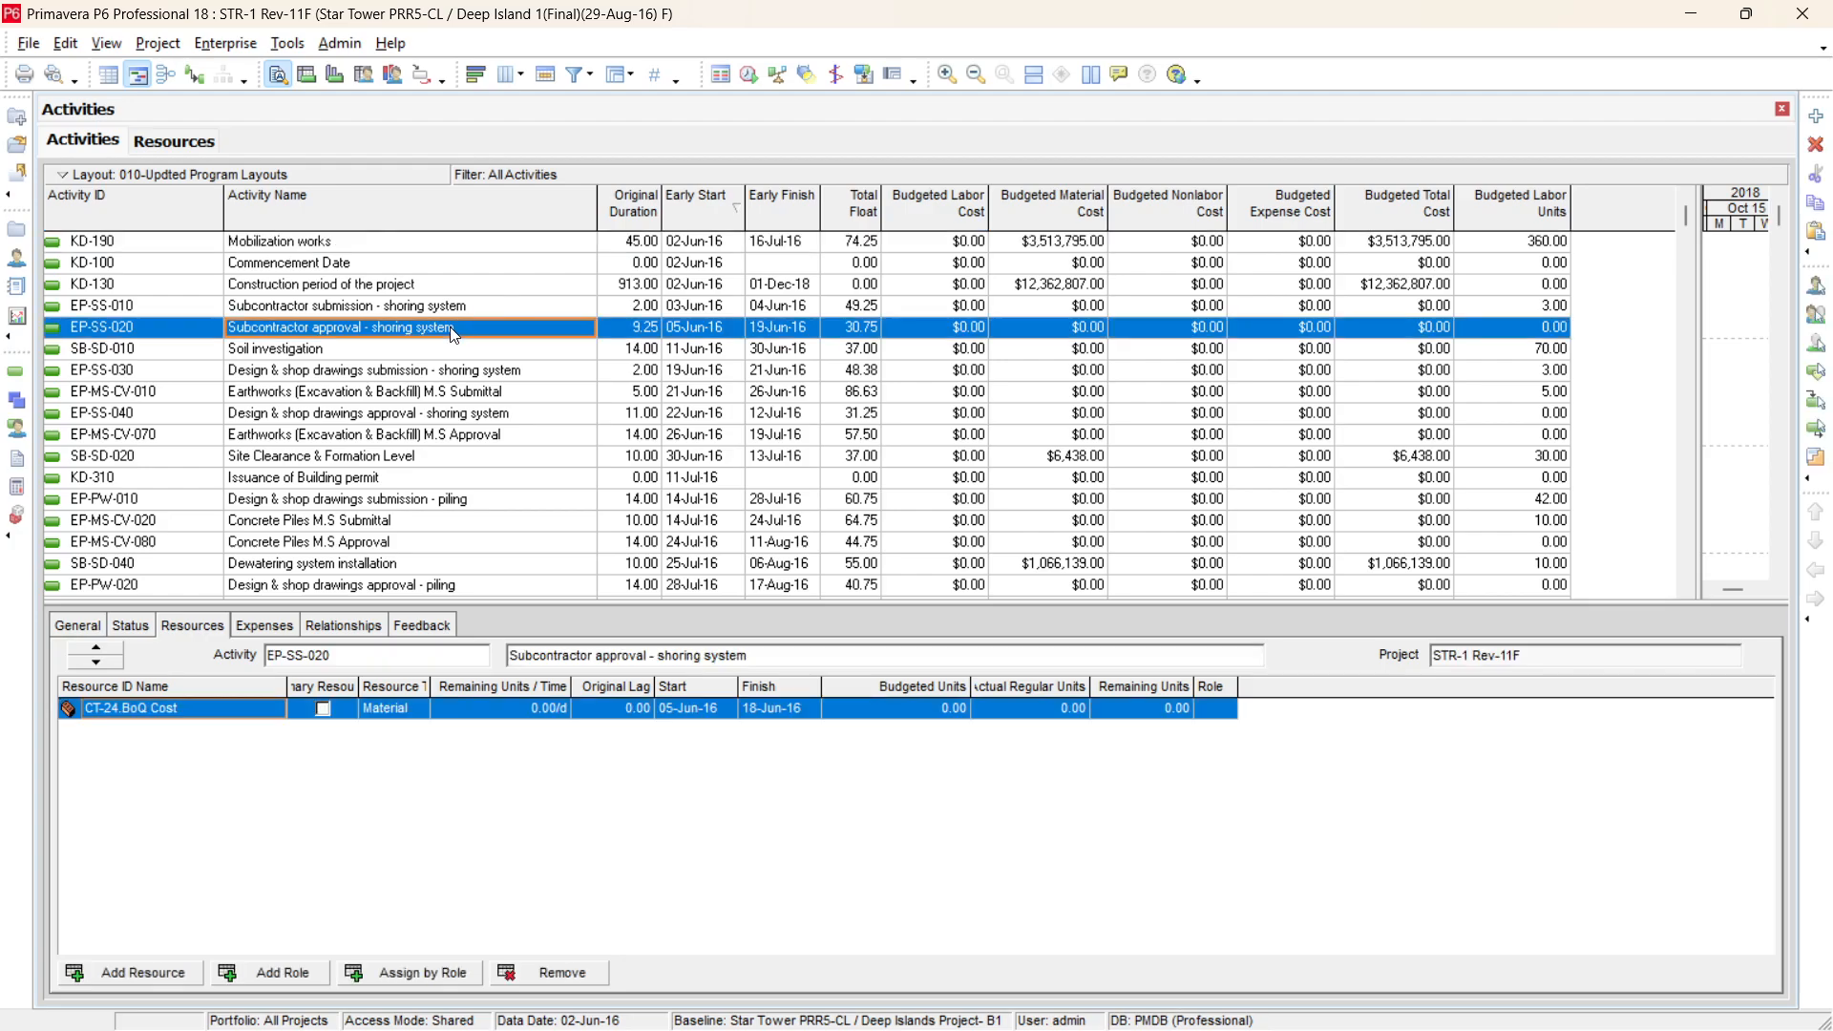
pyautogui.hotkey('ctrl', 'a')
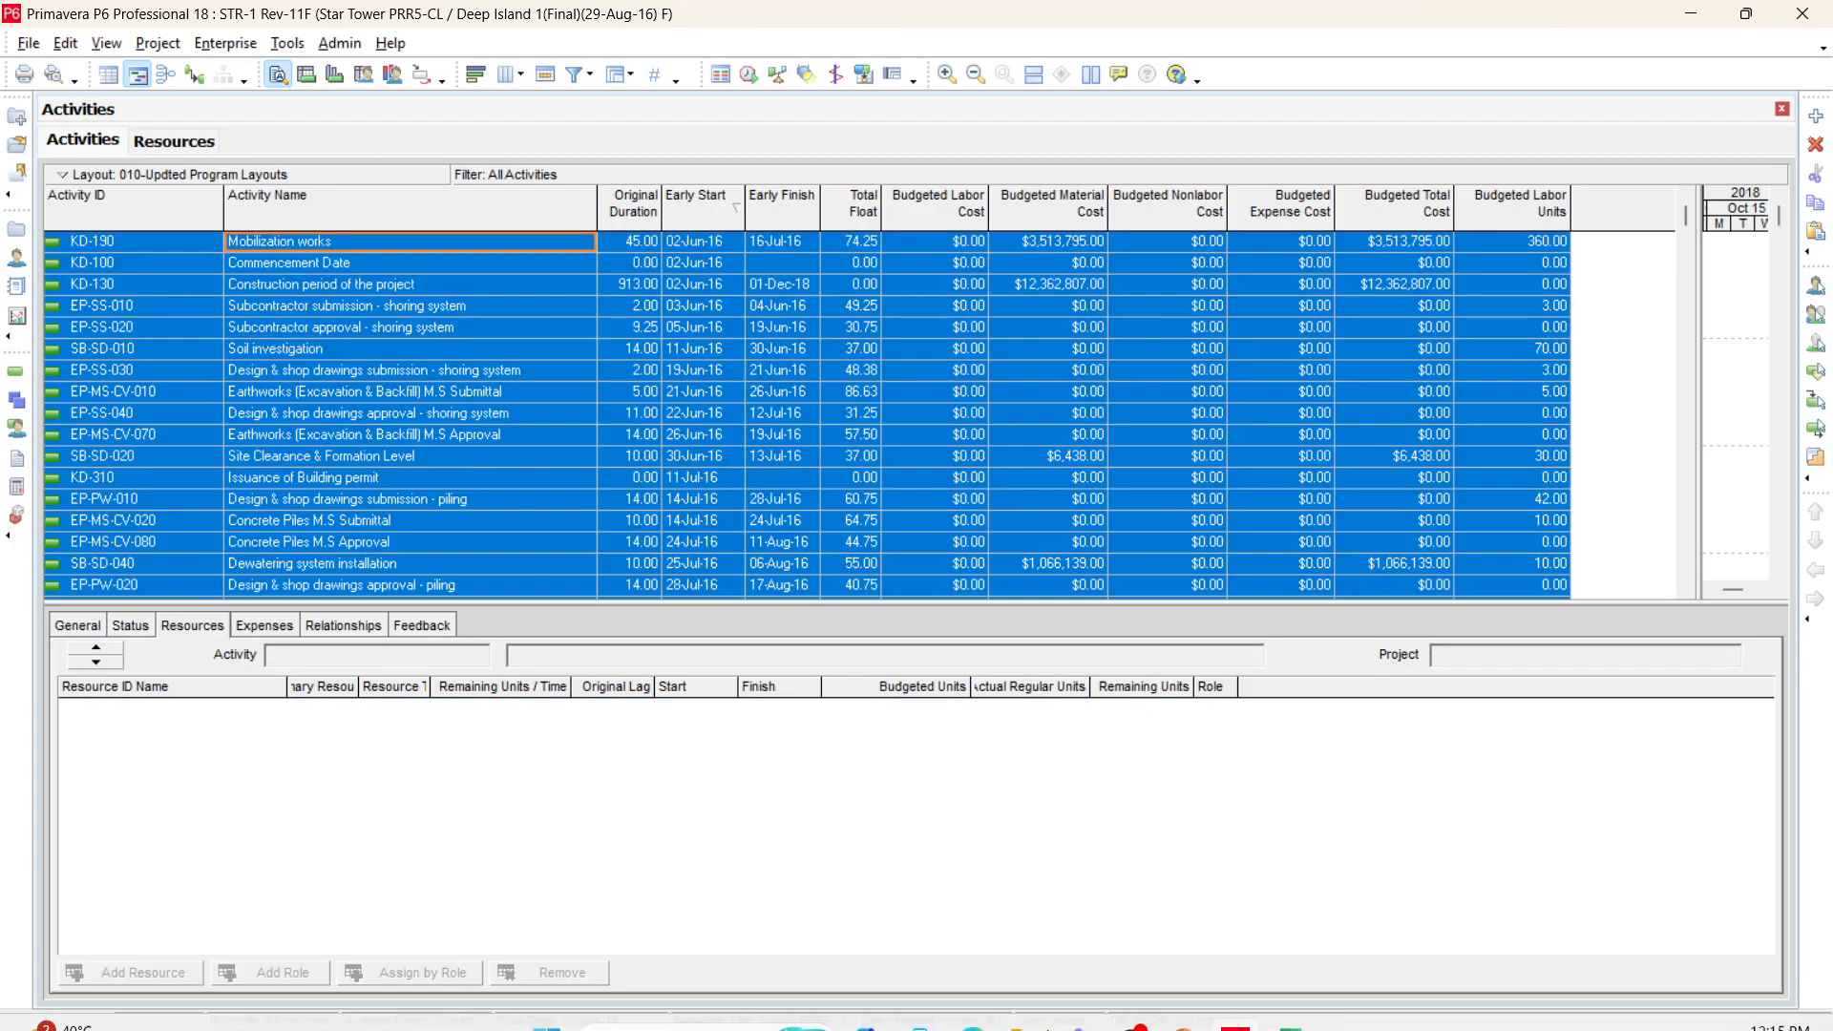
# Switch to the Book1 workbook in Excel, rename Sheet1 as oLD and add a new sheet named nEW
pyautogui.click(1284, 1003)
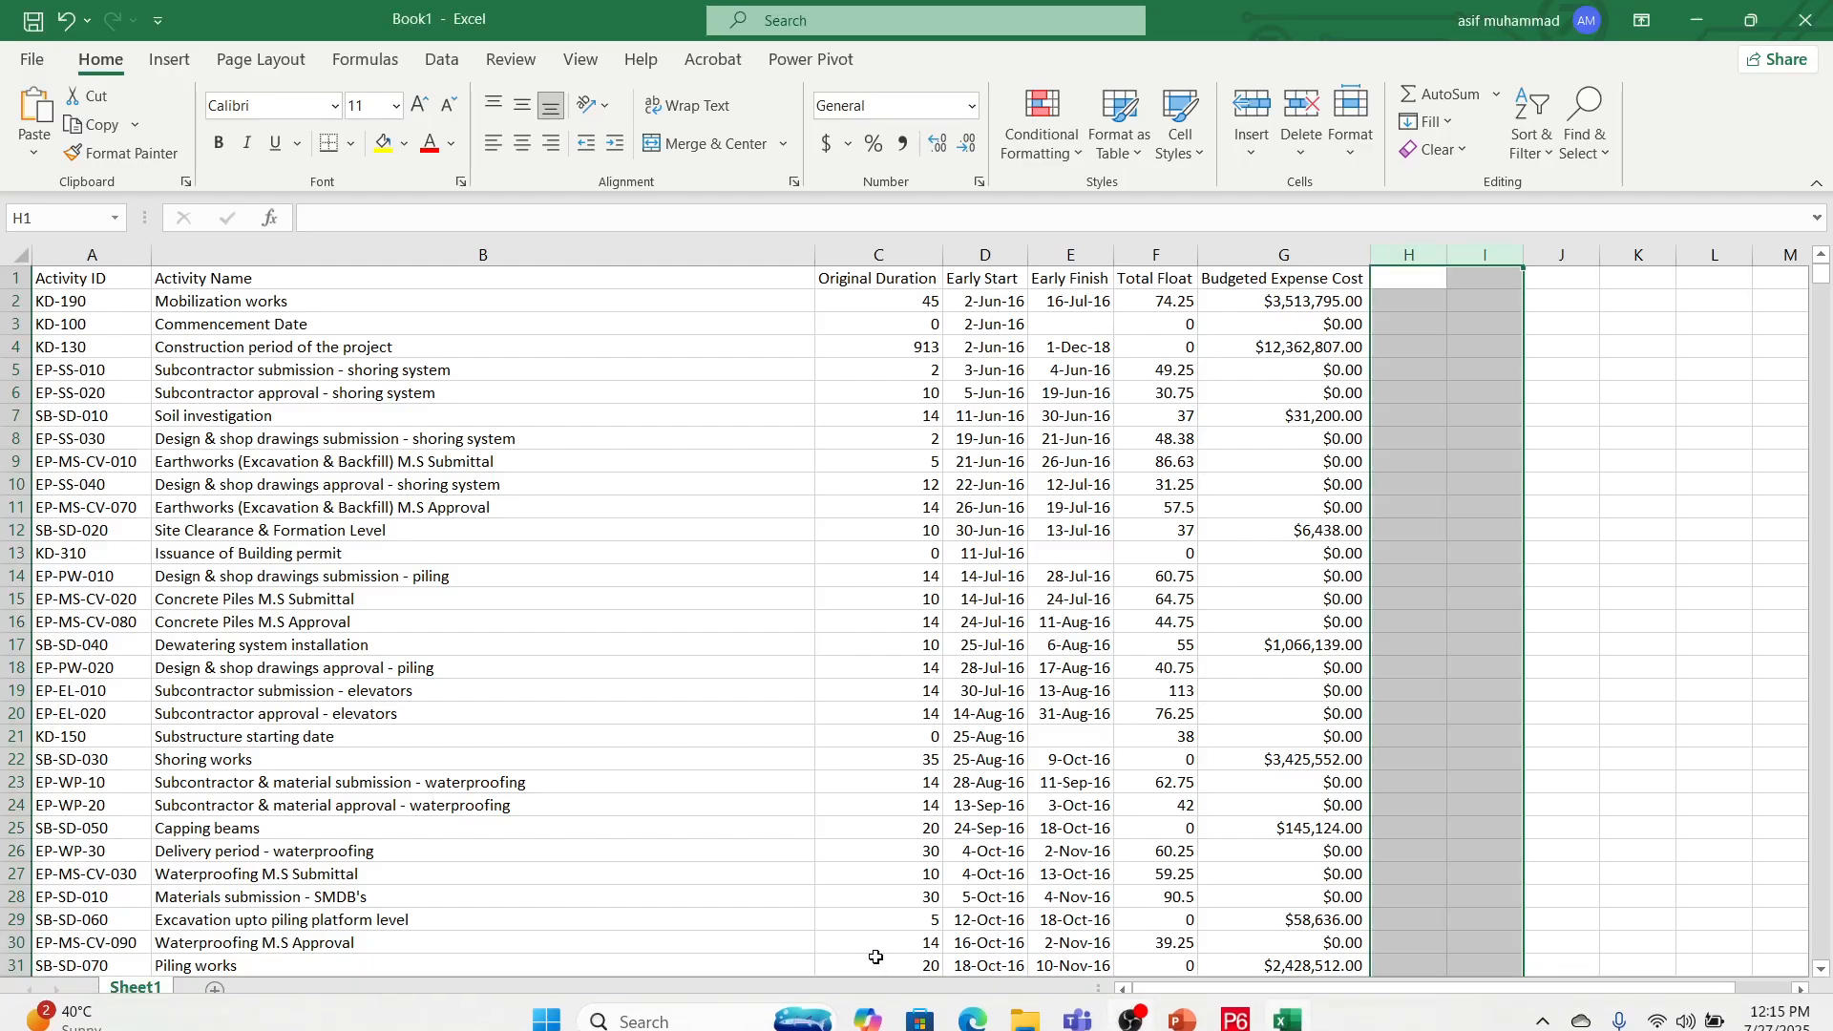
pyautogui.doubleClick(151, 993)
pyautogui.write('oLD')
pyautogui.press('Return')
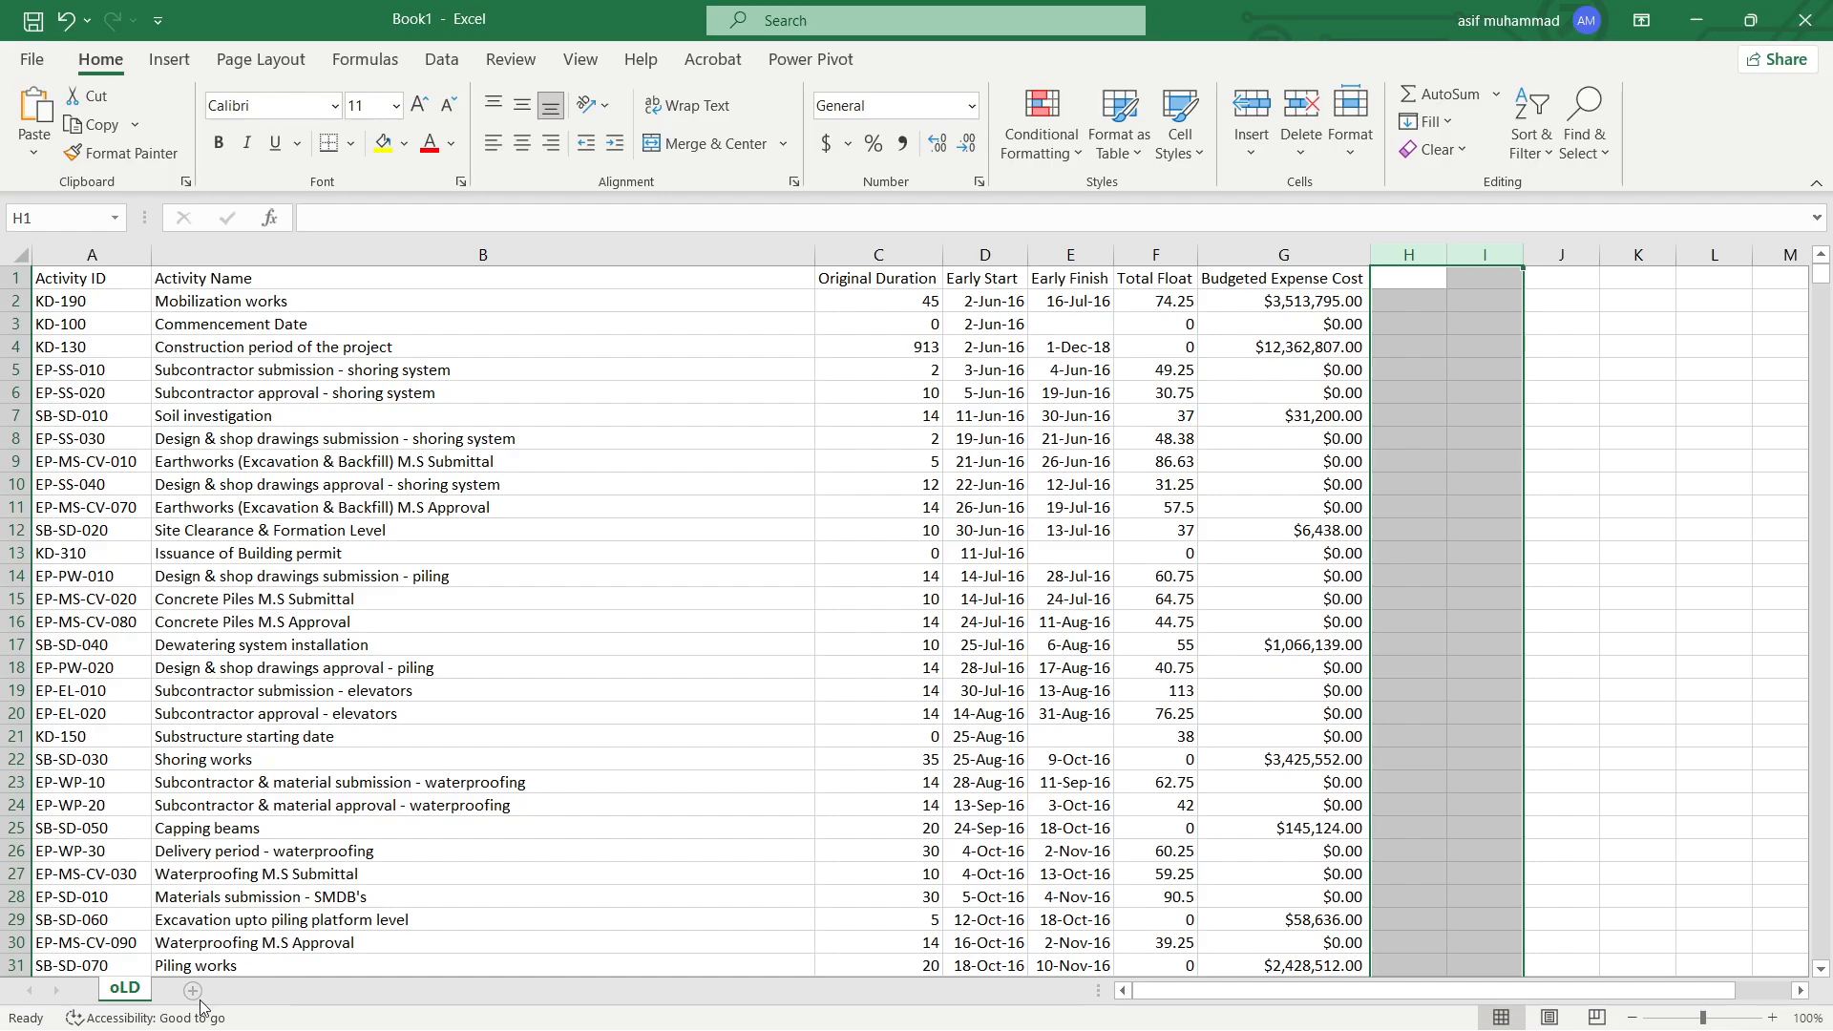
pyautogui.click(193, 991)
pyautogui.doubleClick(198, 993)
pyautogui.write('nEW')
pyautogui.press('Return')
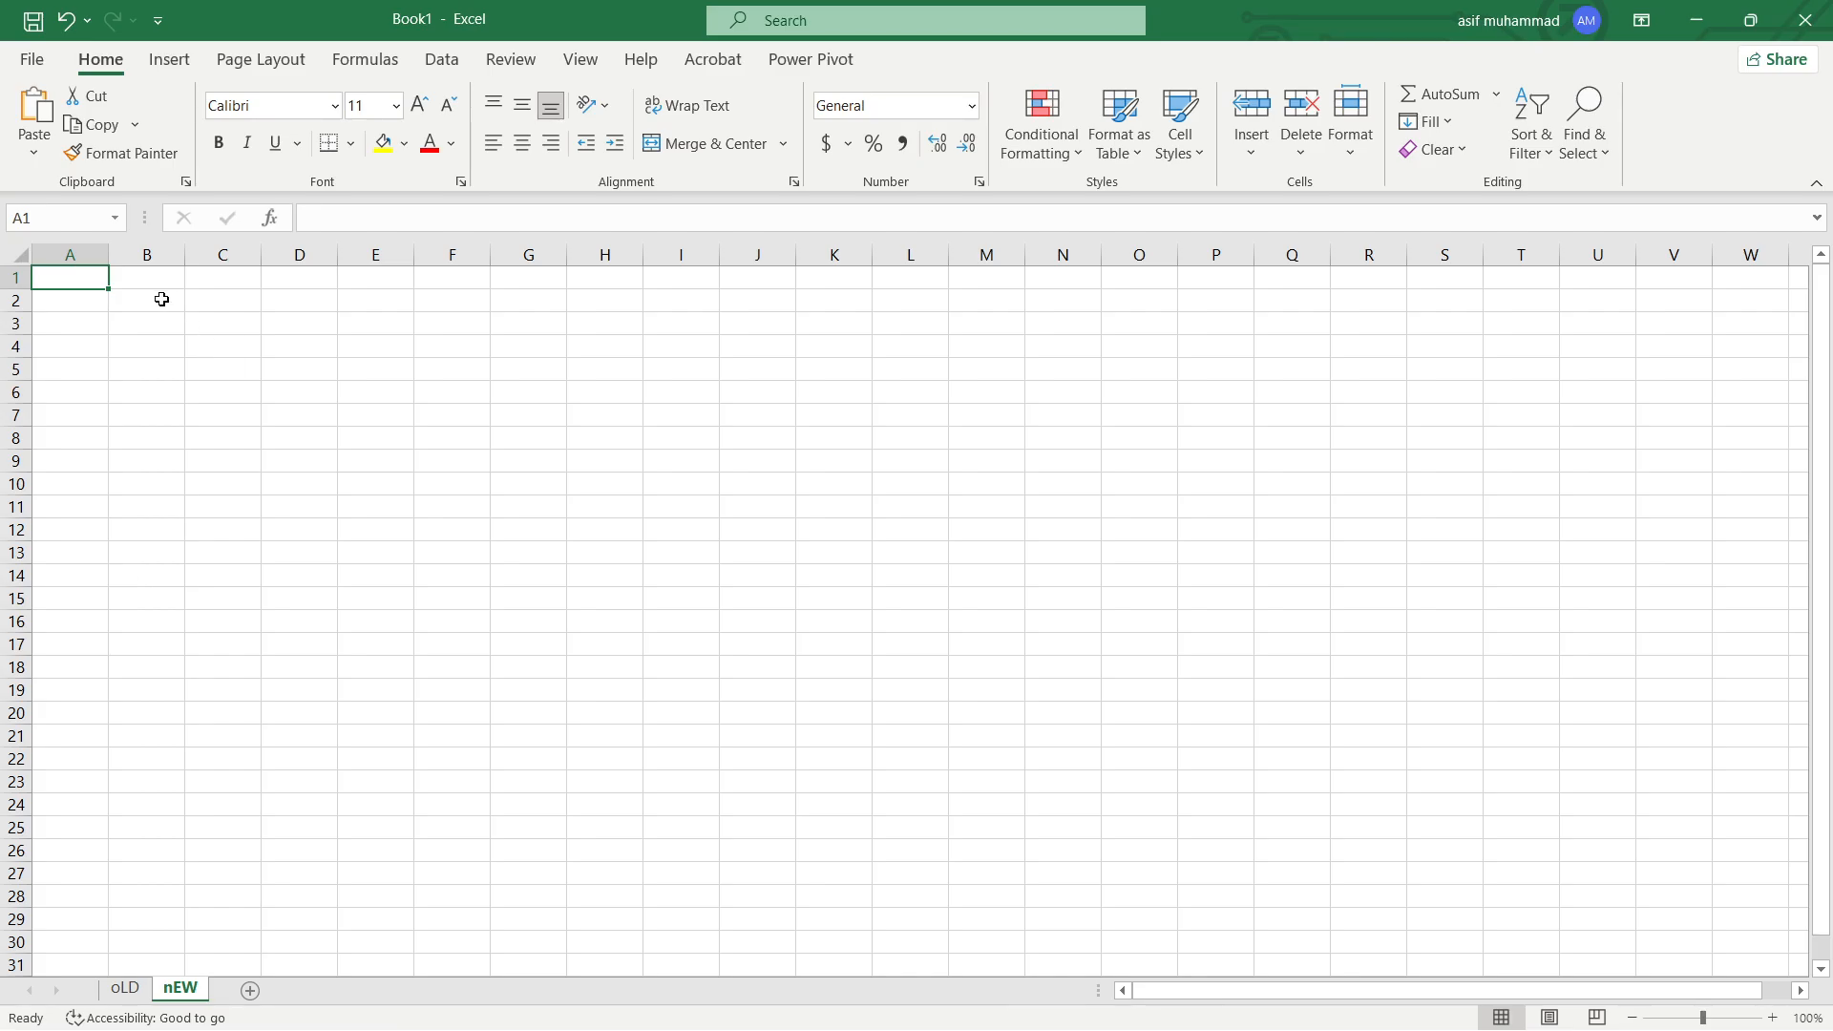
# Paste the copied activities into the nEW sheet starting at A1 and autofit all column widths
pyautogui.hotkey('ctrl', 'v')
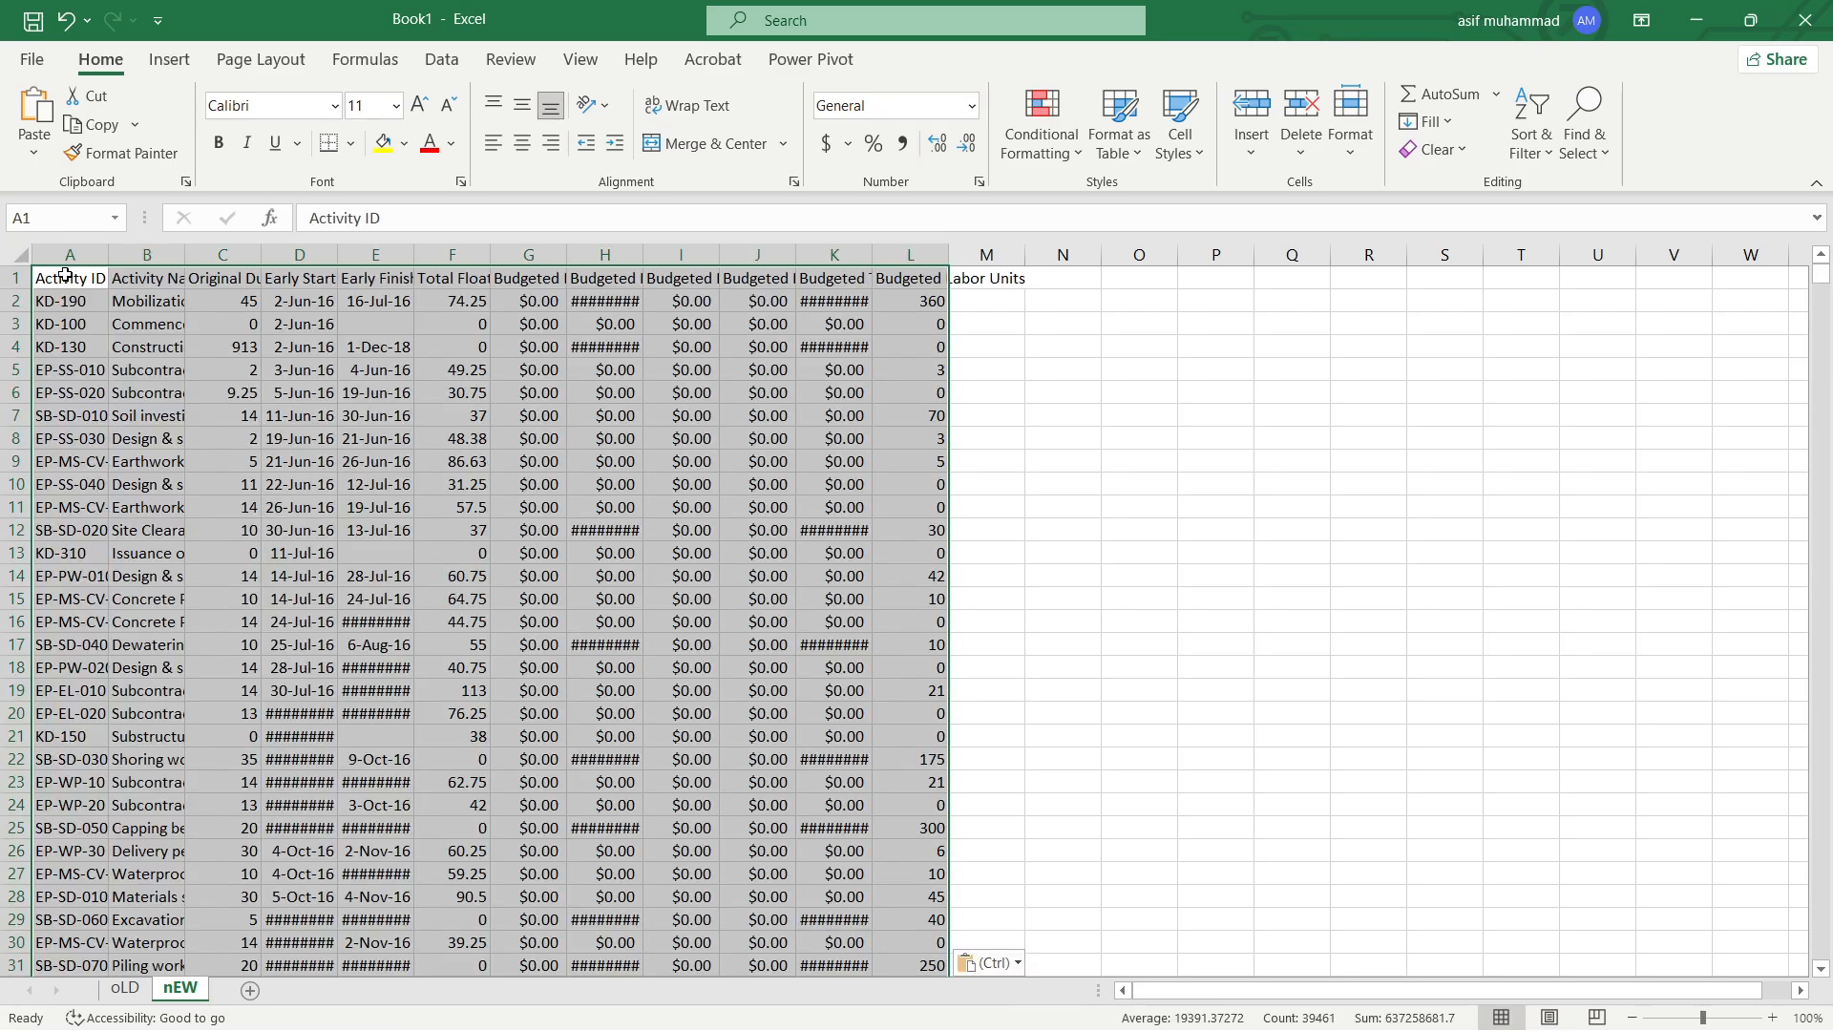
pyautogui.click(17, 254)
pyautogui.doubleClick(108, 254)
pyautogui.click(582, 596)
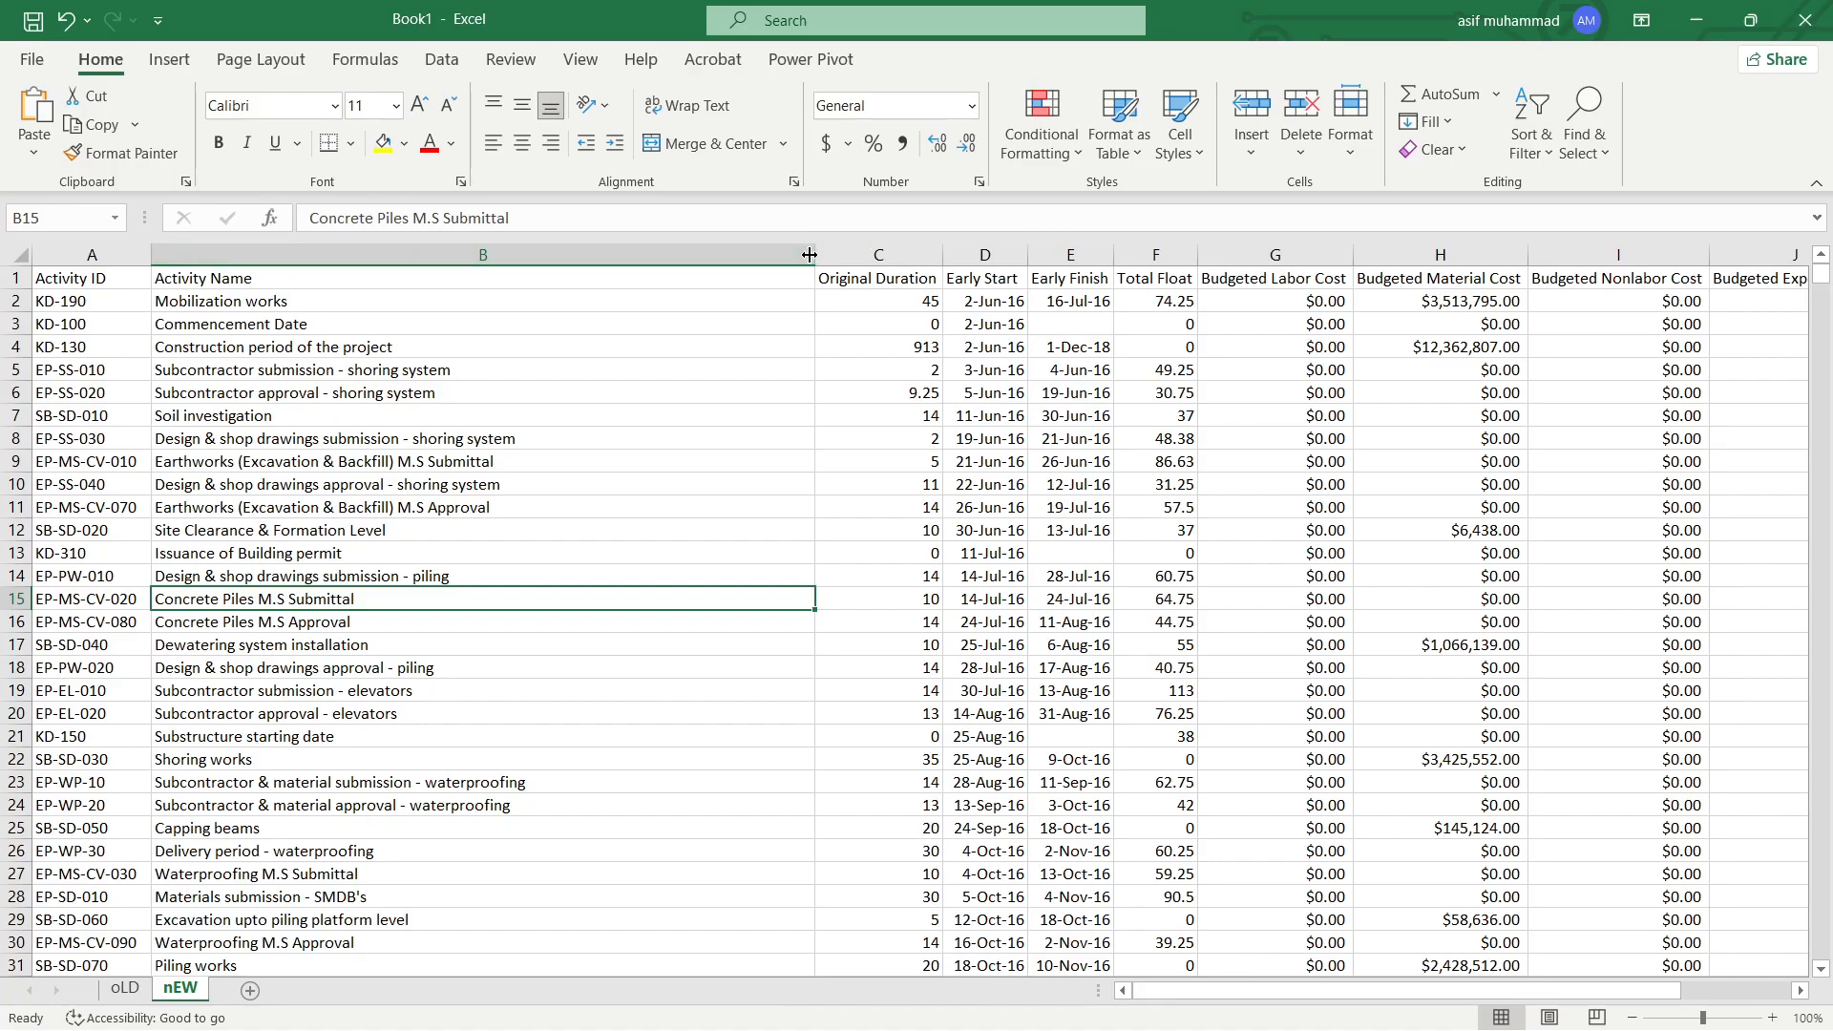
# Delete the Total Float, Budgeted Labor, Material, Nonlabor and Expense Cost, and Budgeted Labor Units columns, keeping Budgeted Total Cost
pyautogui.moveTo(1351, 991); pyautogui.dragTo(1430, 995)
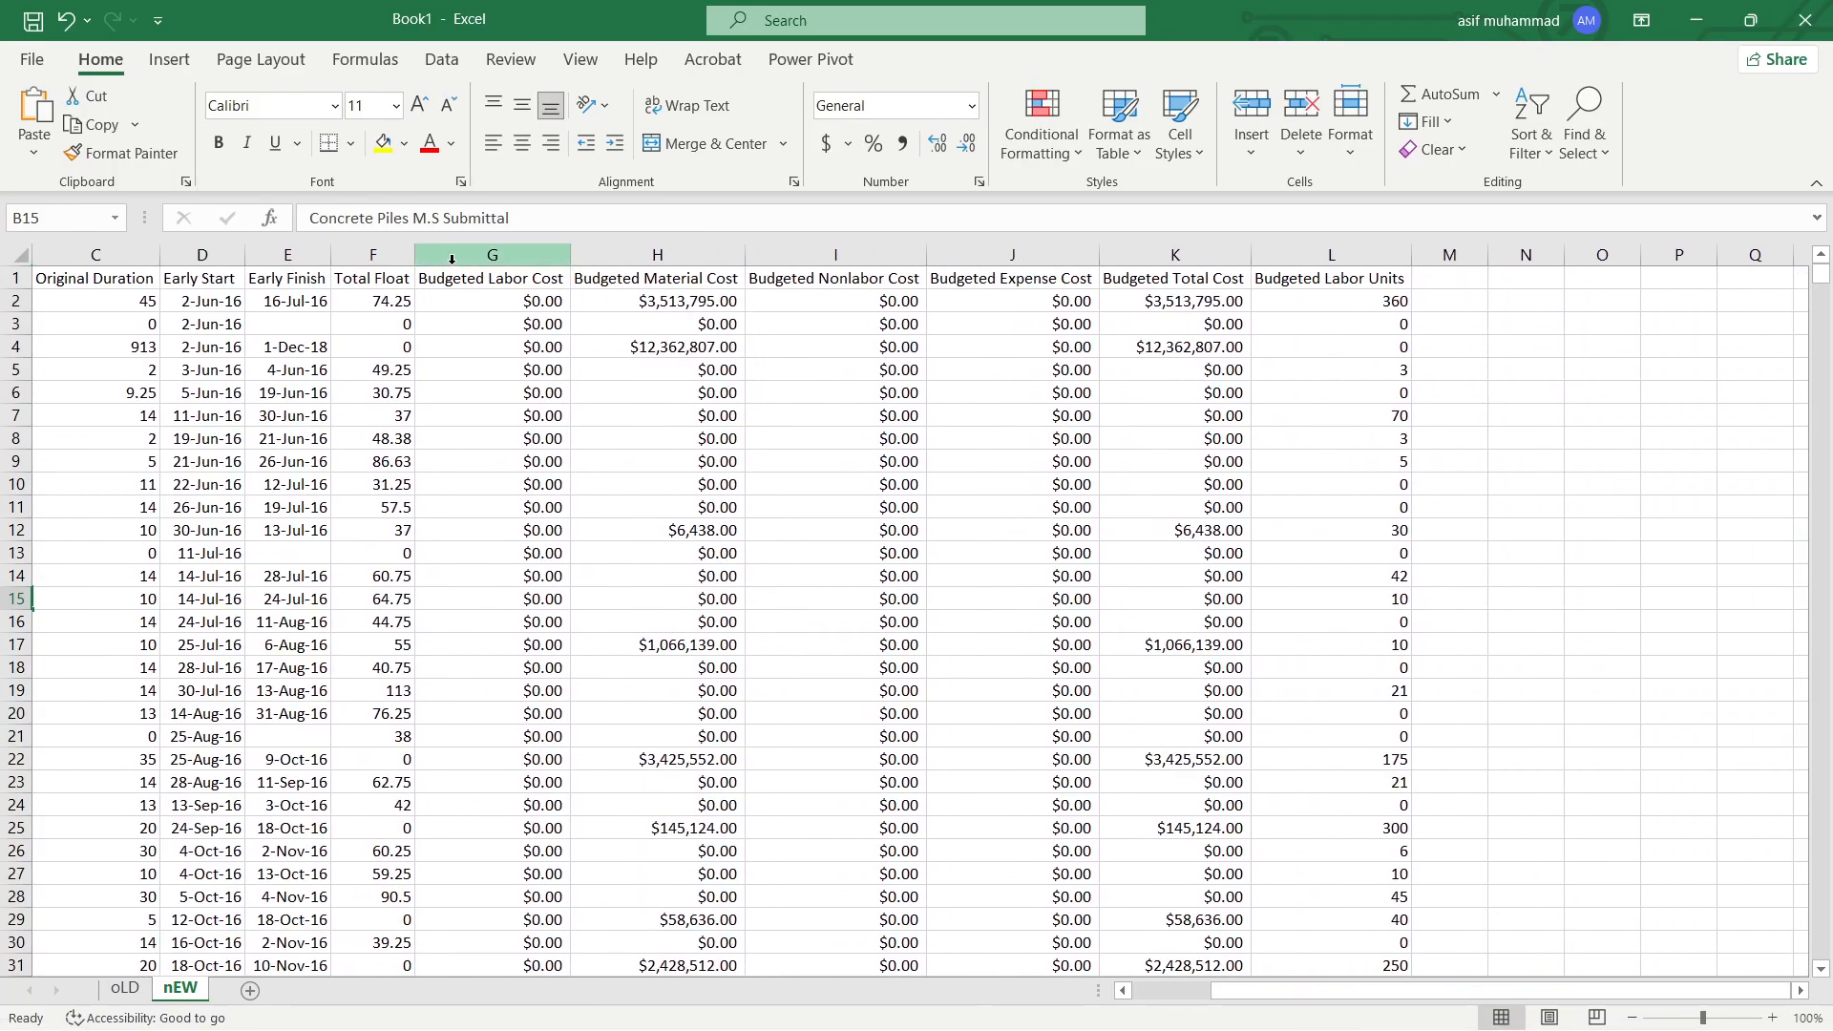
pyautogui.moveTo(364, 249); pyautogui.dragTo(844, 296)
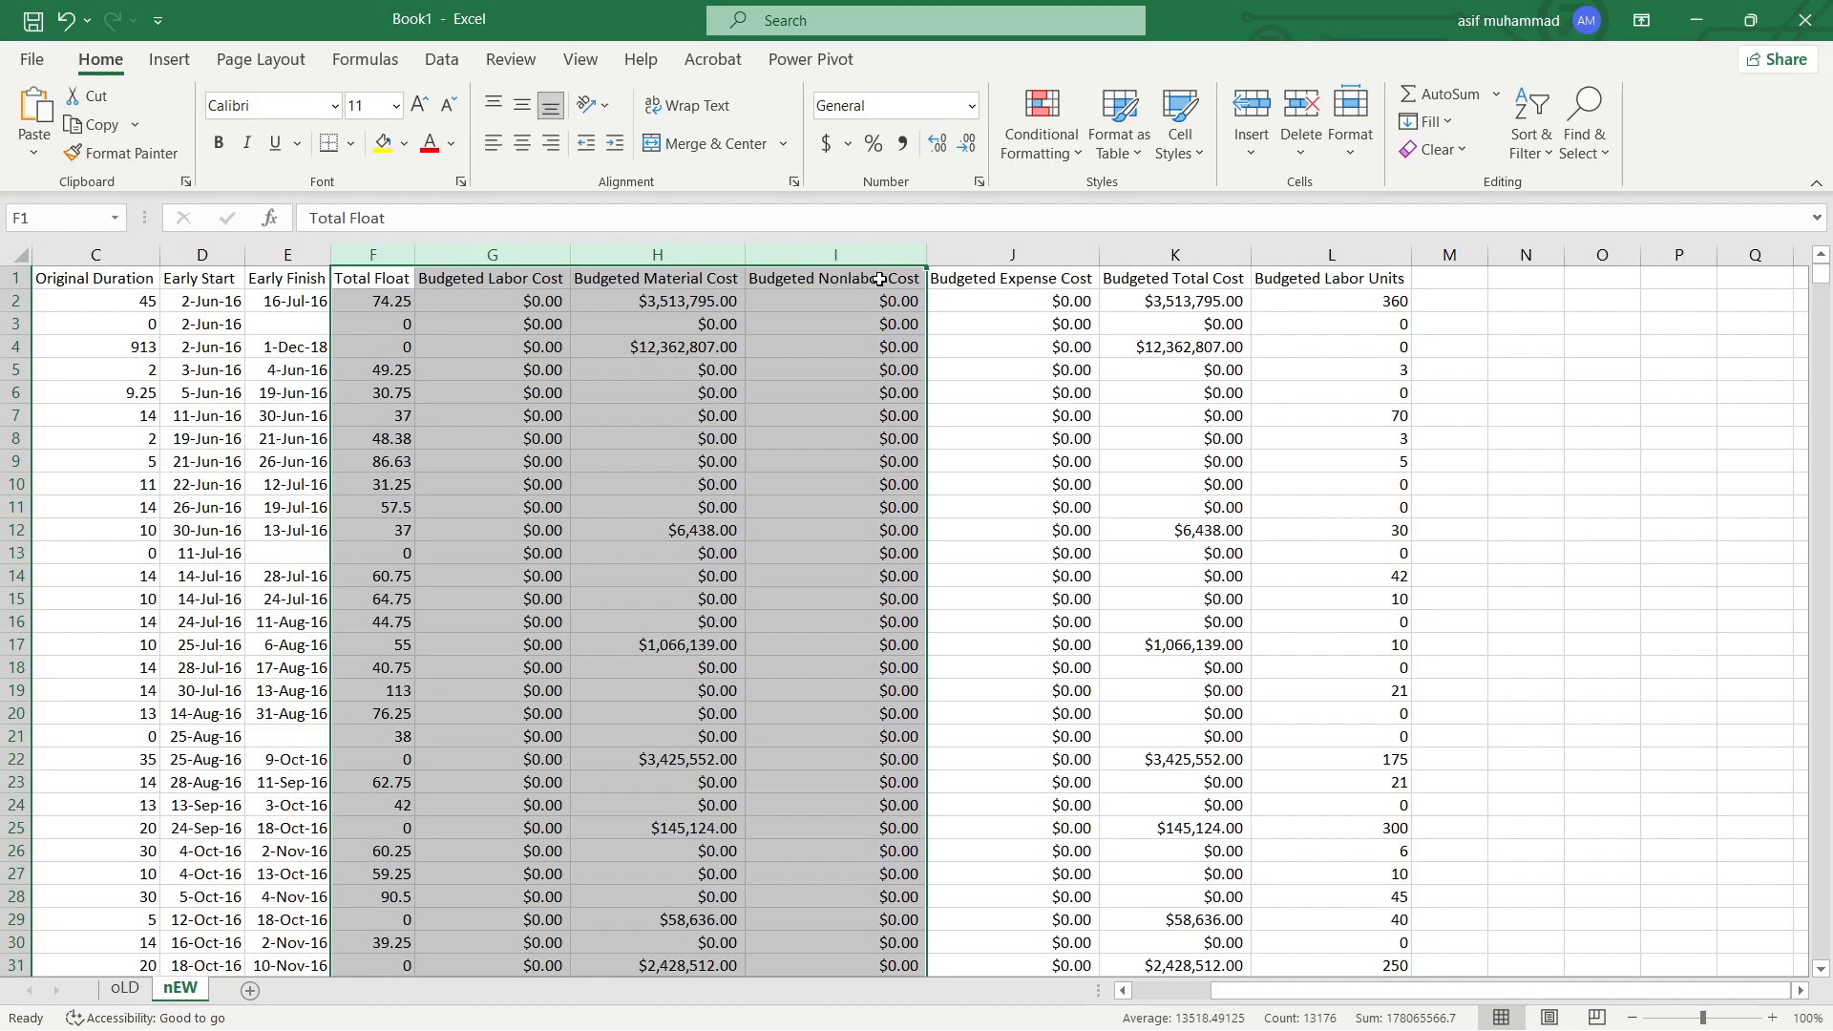
pyautogui.rightClick(547, 257)
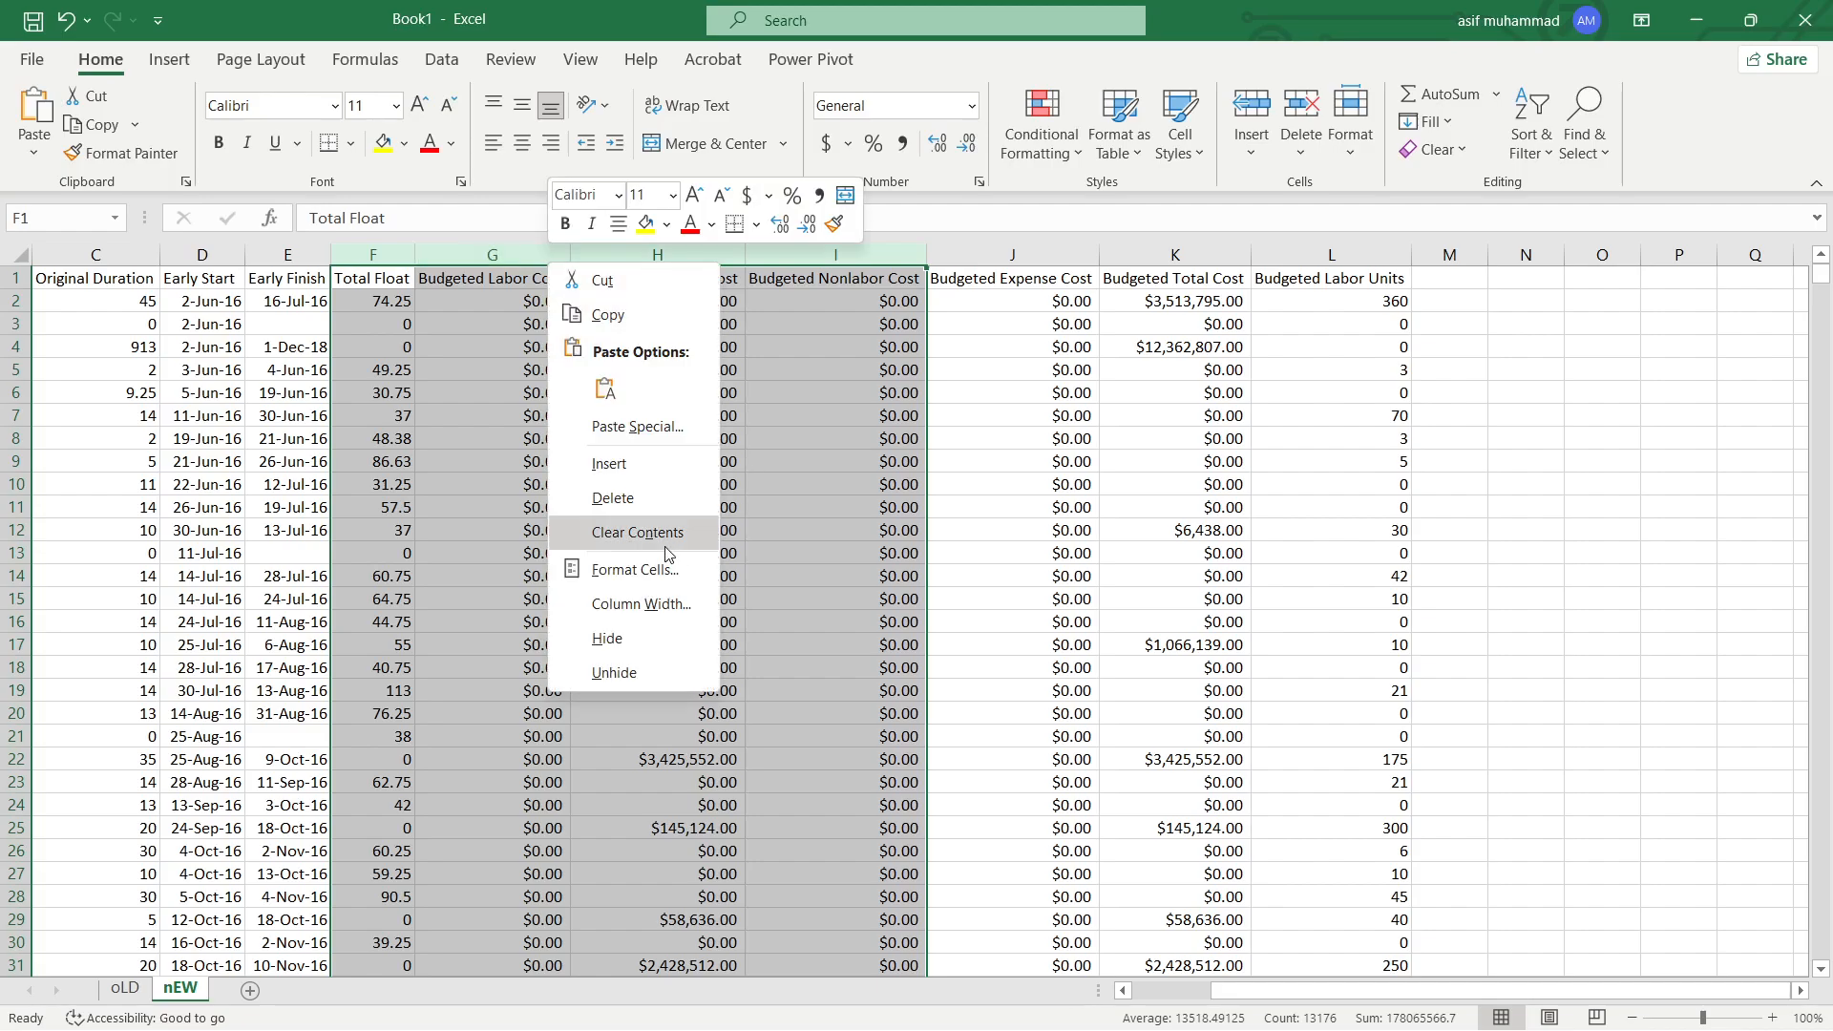
pyautogui.click(659, 506)
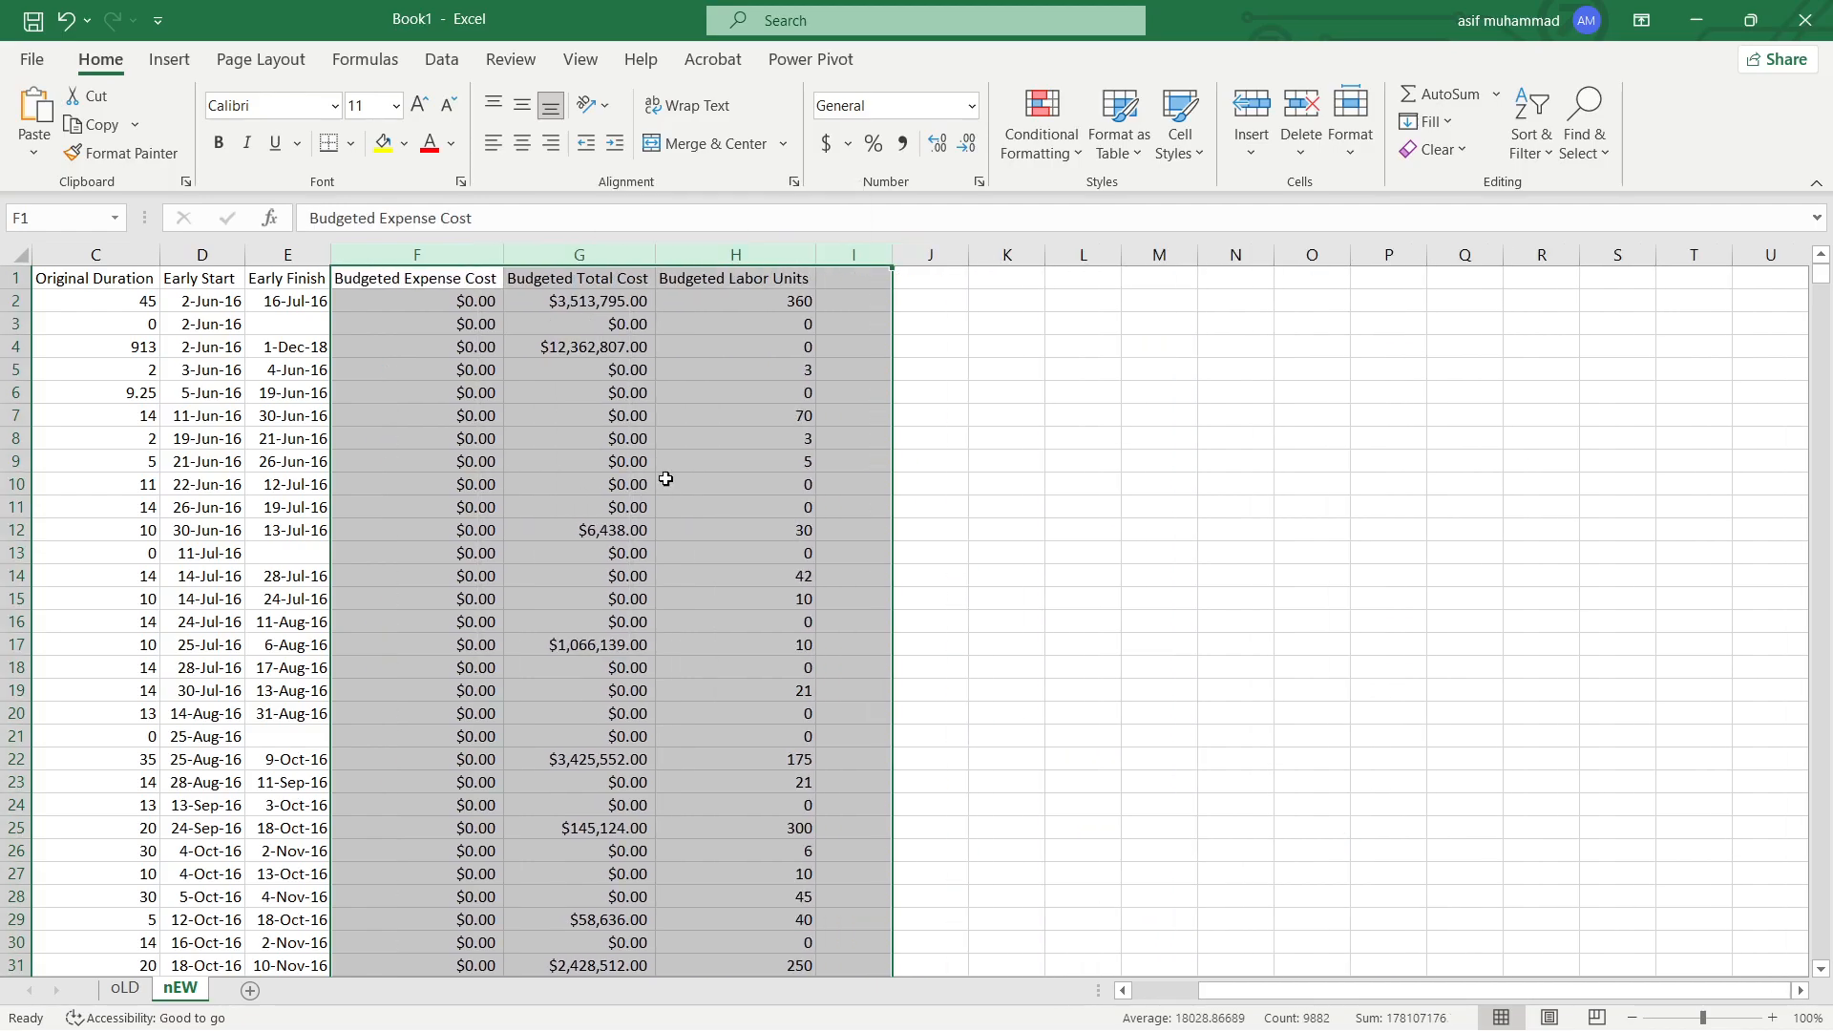
pyautogui.click(468, 256)
pyautogui.rightClick(468, 256)
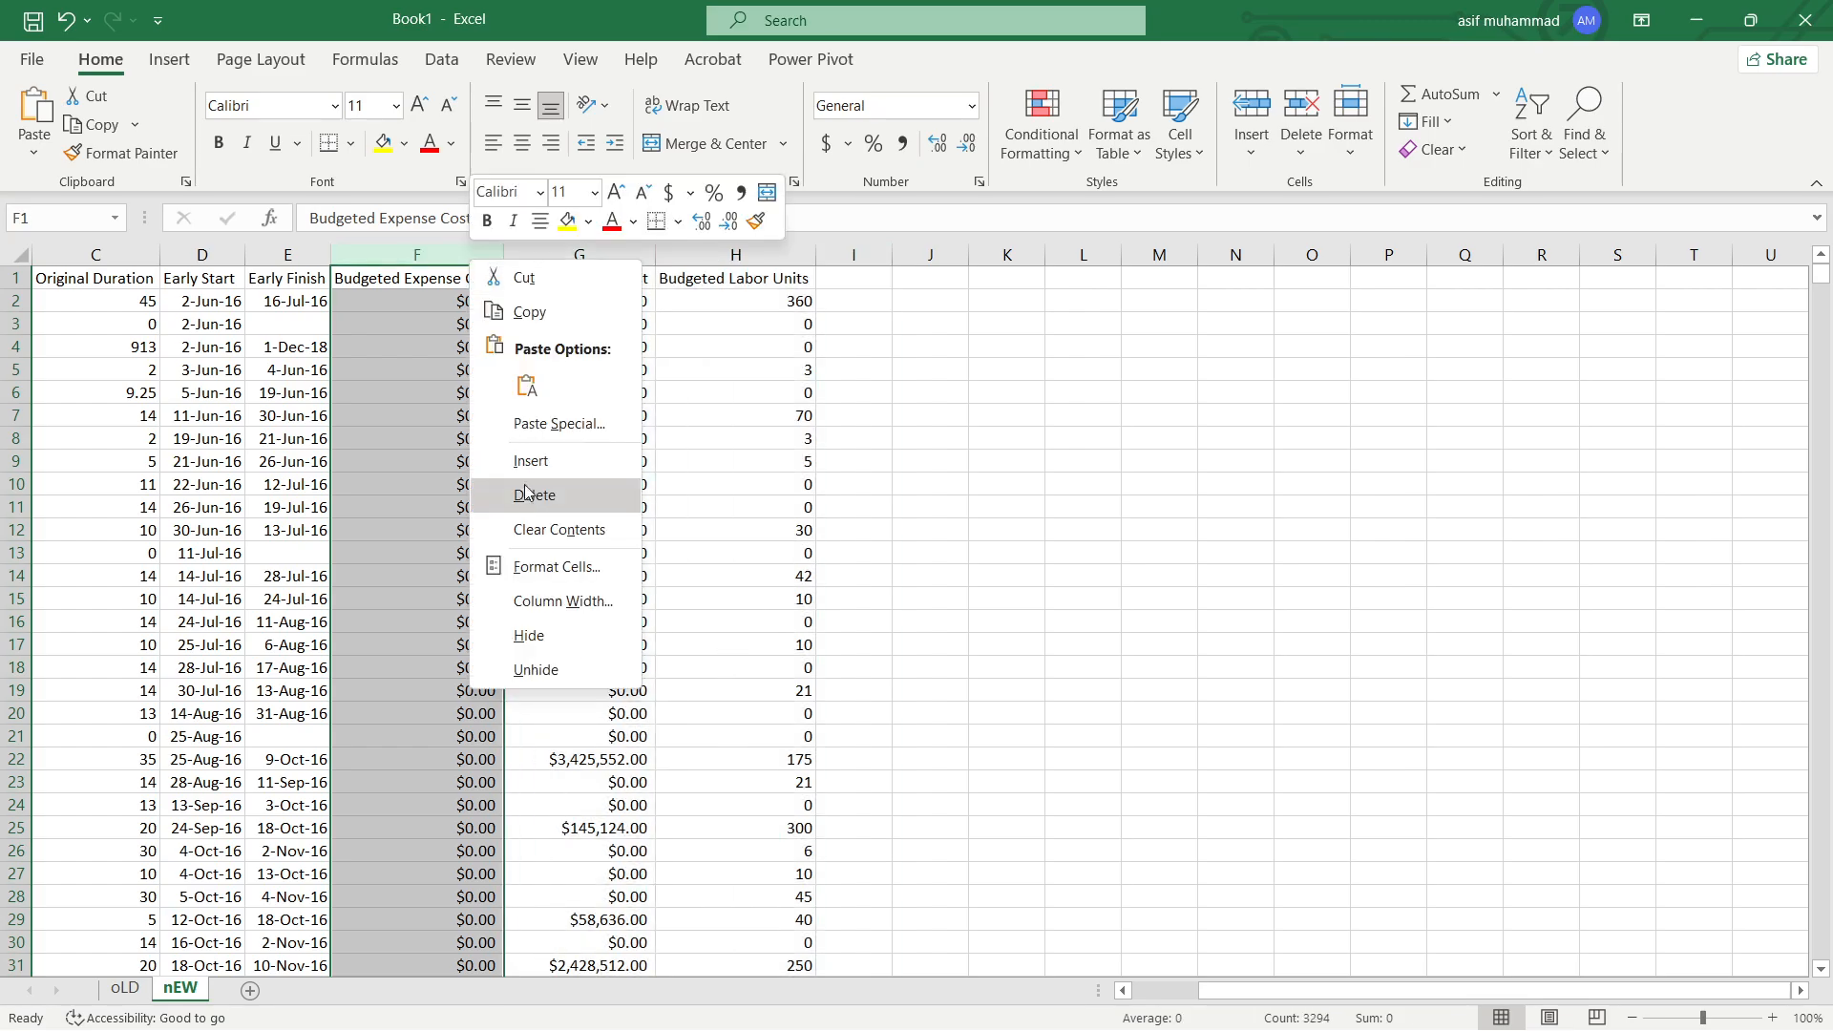
pyautogui.click(573, 487)
pyautogui.click(604, 256)
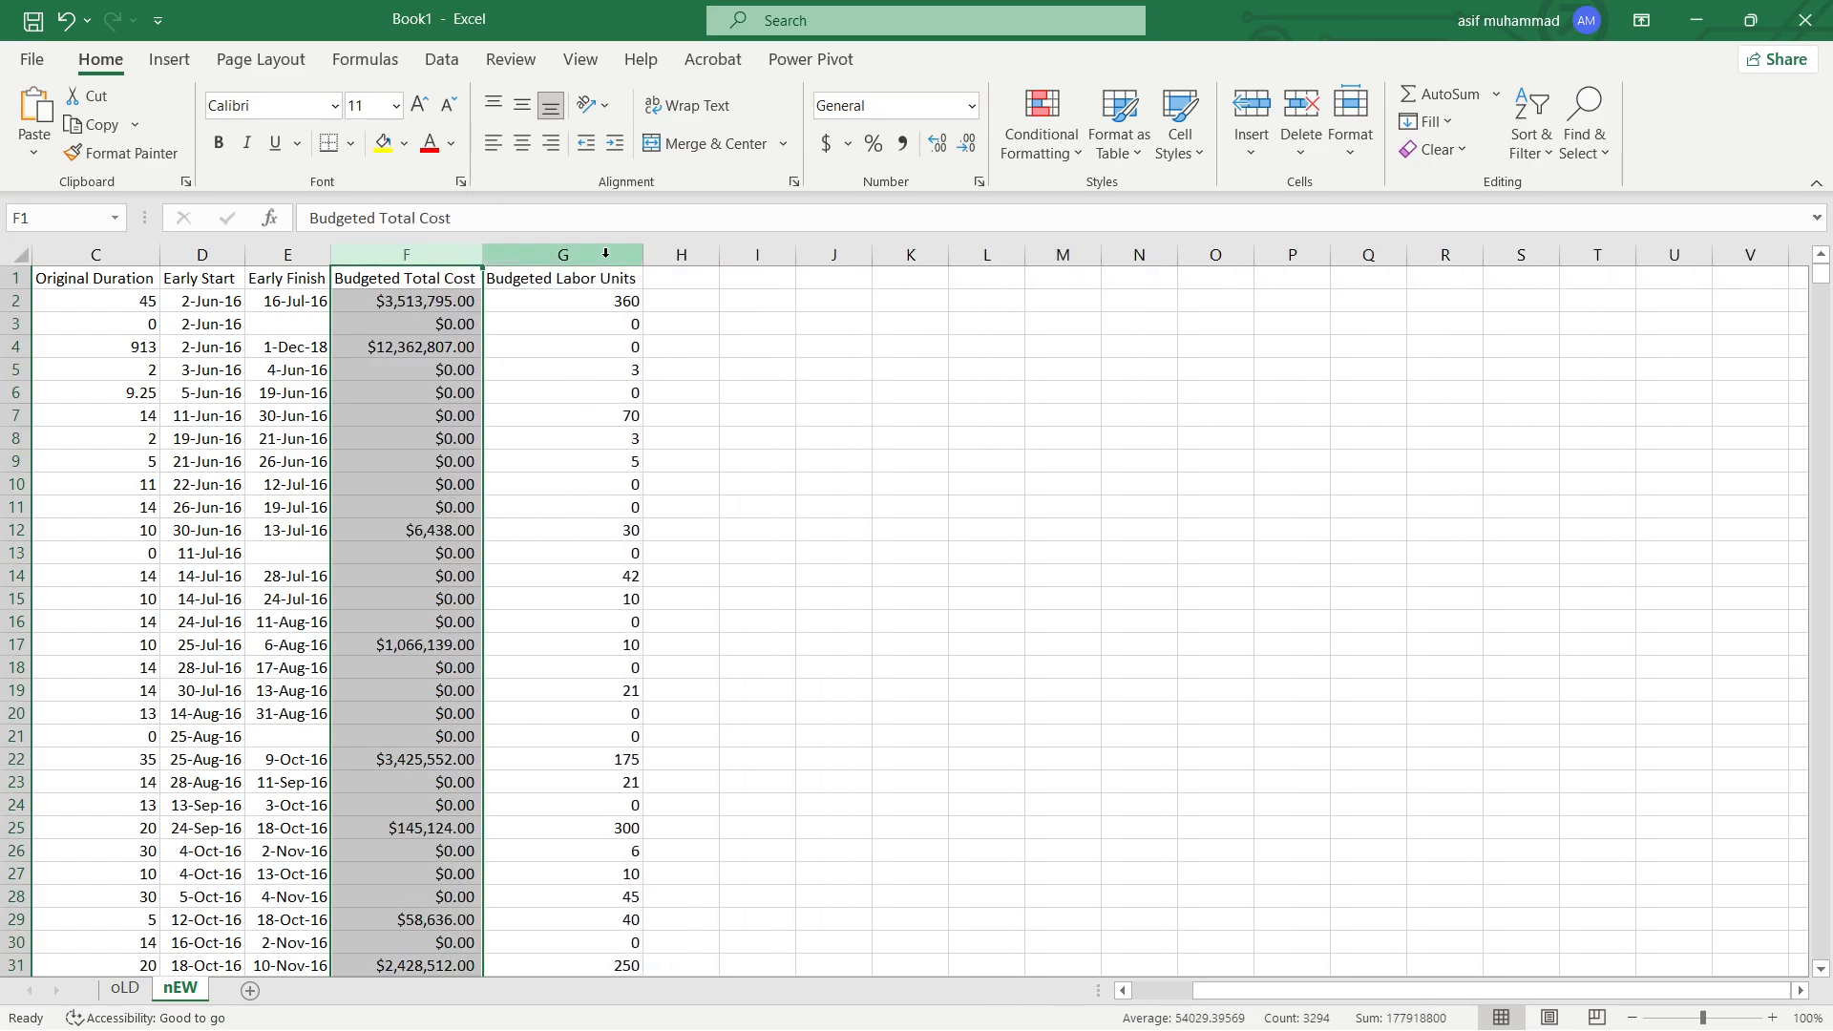
pyautogui.rightClick(607, 258)
pyautogui.click(665, 489)
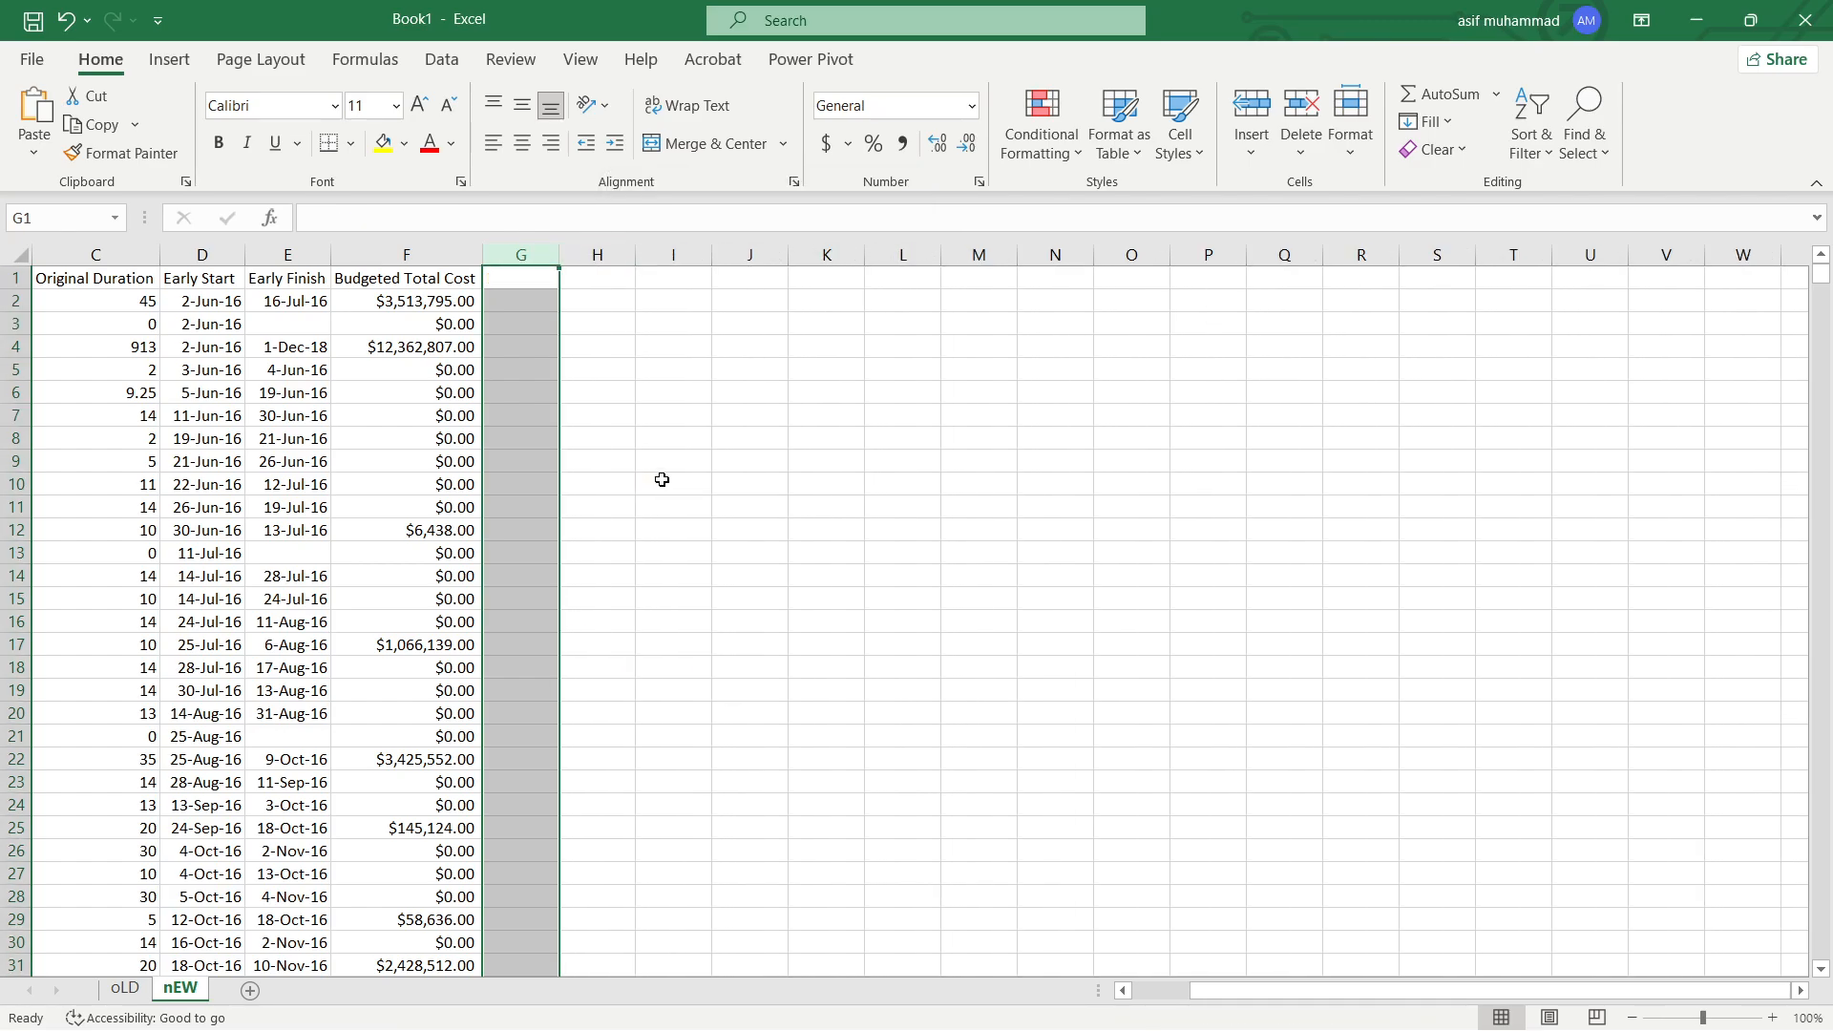
pyautogui.click(658, 303)
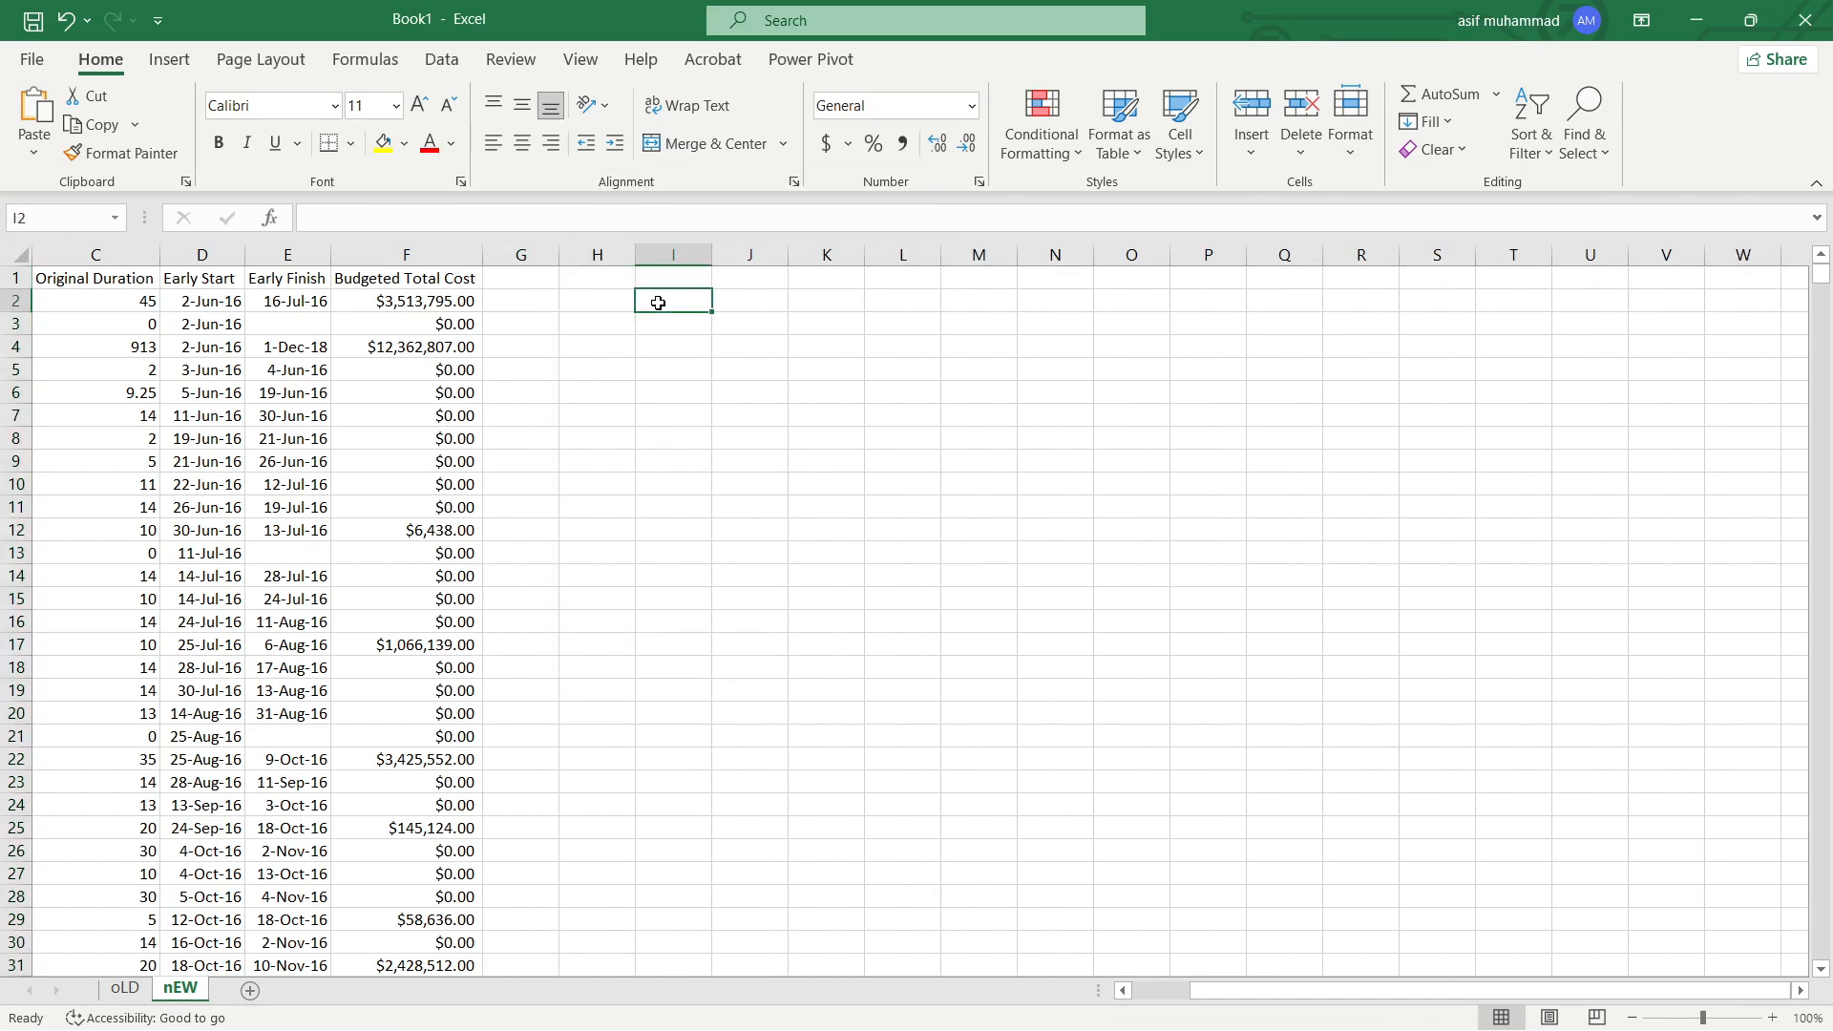
pyautogui.write('=vlo')
pyautogui.press('Tab')
pyautogui.hotkey('ctrl', 'Left')
pyautogui.hotkey('ctrl', 'Left')
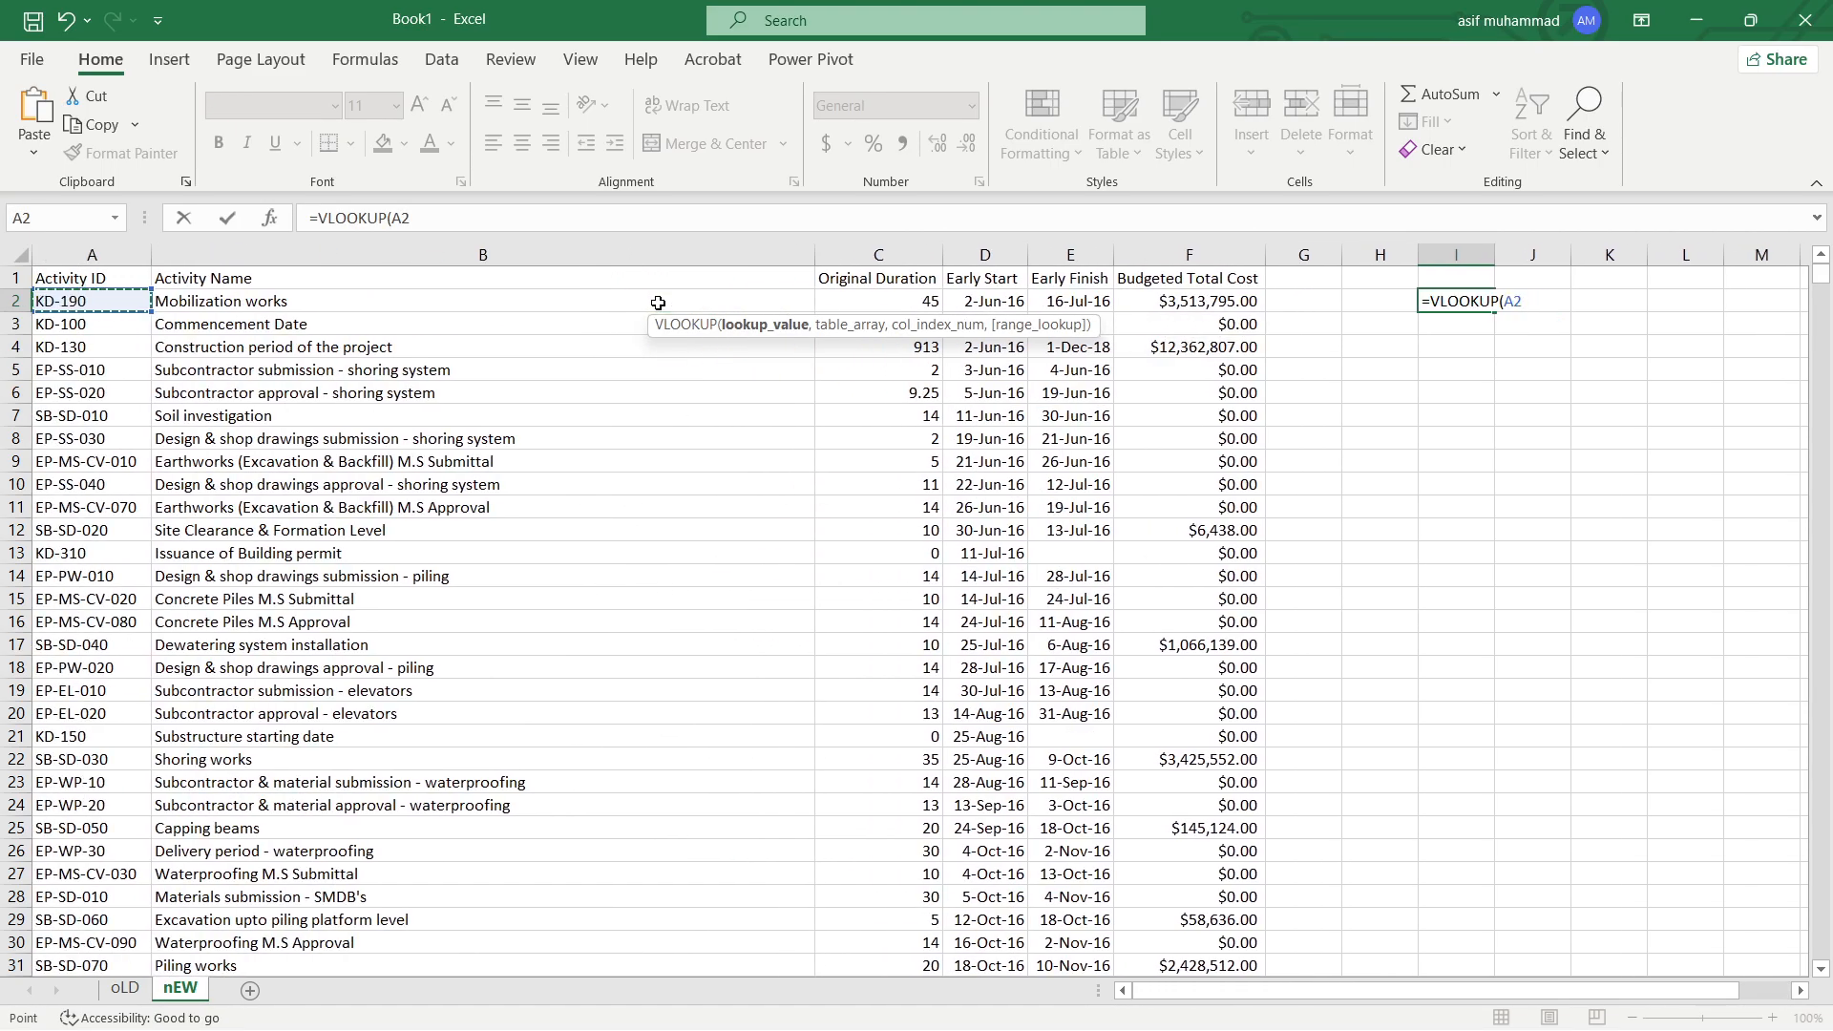
pyautogui.press('Escape')
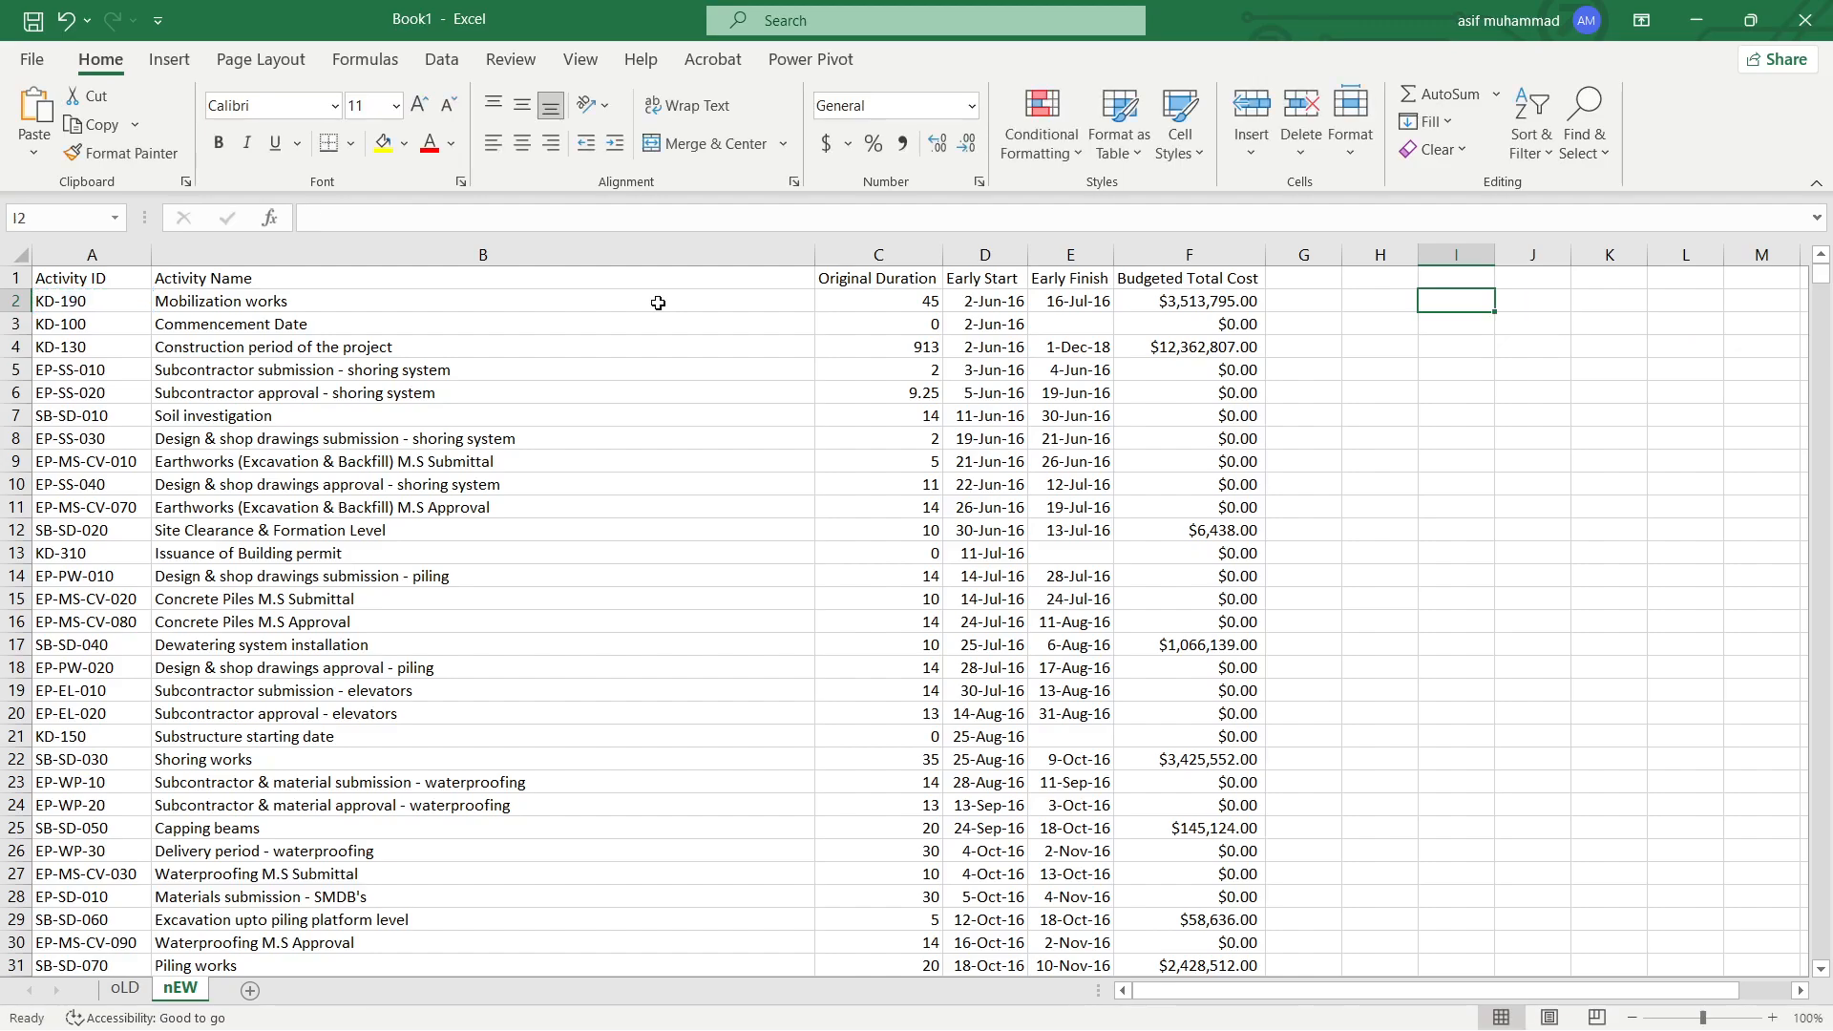
# Enter =MATCH(A2,oLD!$A:$A,0) in cell I2 of the nEW sheet to find the activity's row in the oLD sheet
pyautogui.write('=ma')
pyautogui.press('Tab')
pyautogui.hotkey('ctrl', 'Left')
pyautogui.hotkey('ctrl', 'Left')
pyautogui.write(',')
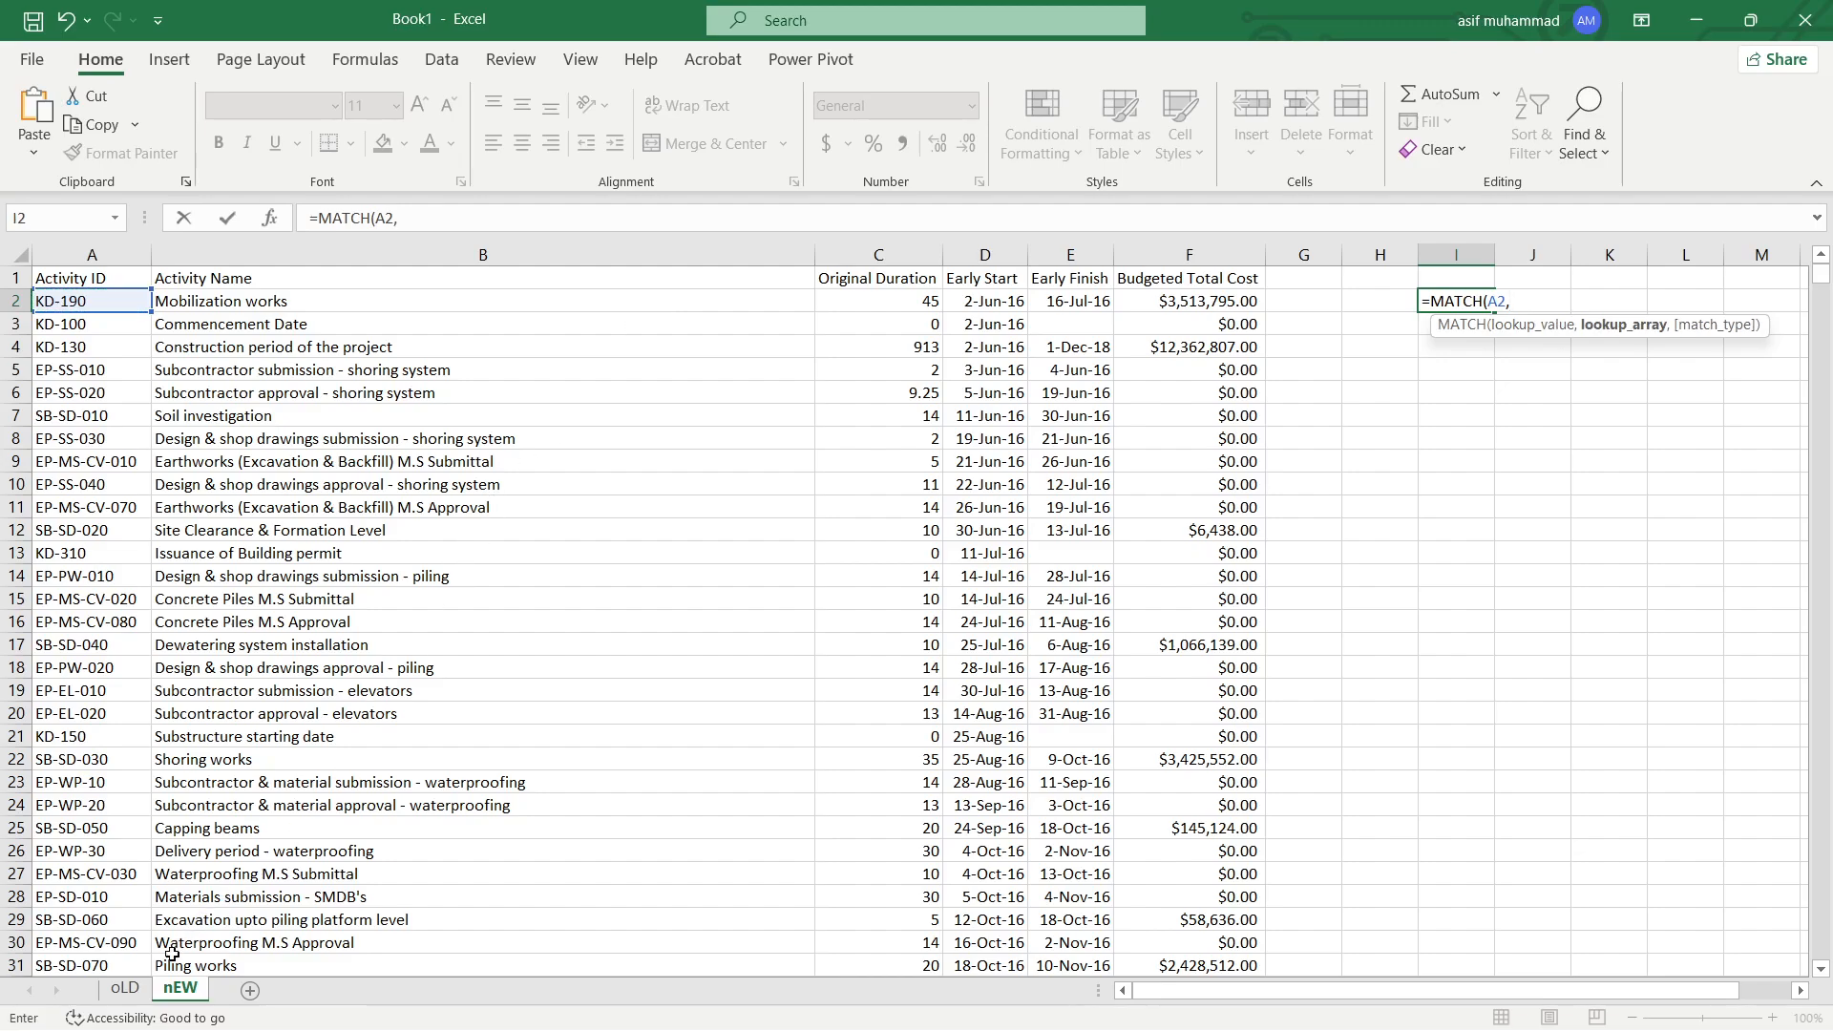
pyautogui.click(131, 1000)
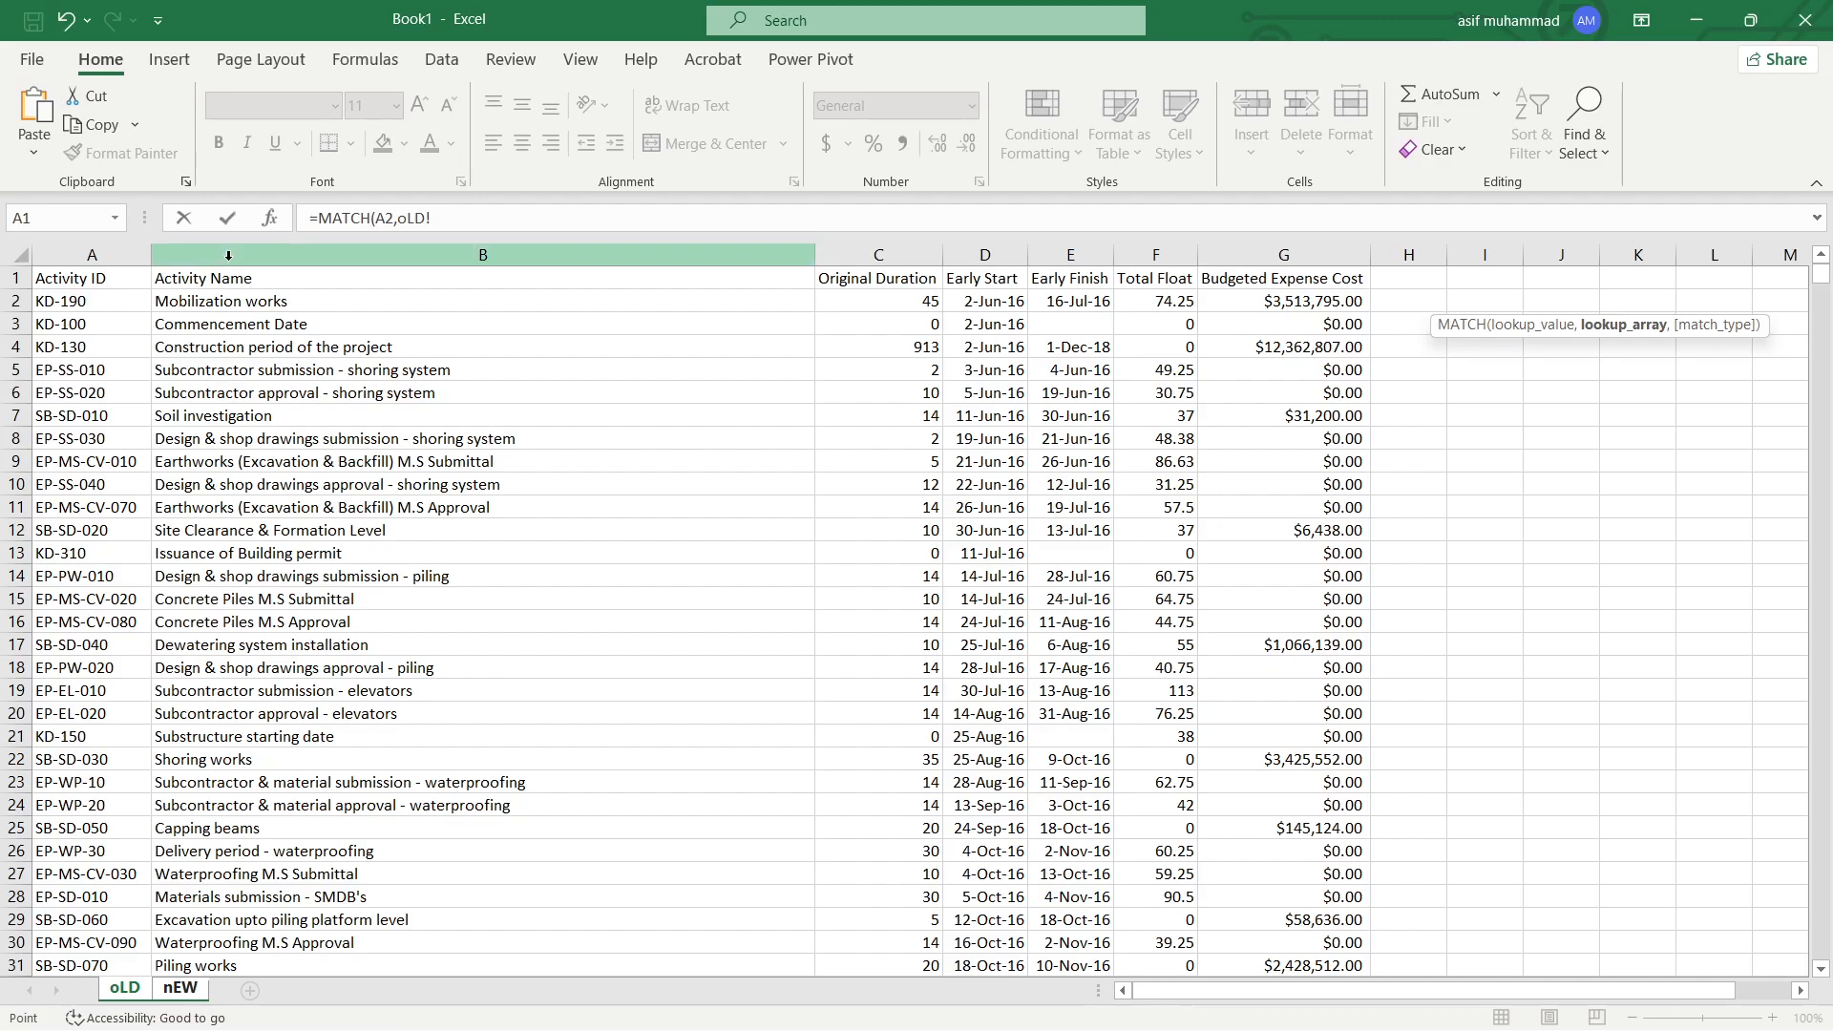
pyautogui.click(116, 254)
pyautogui.press('F4')
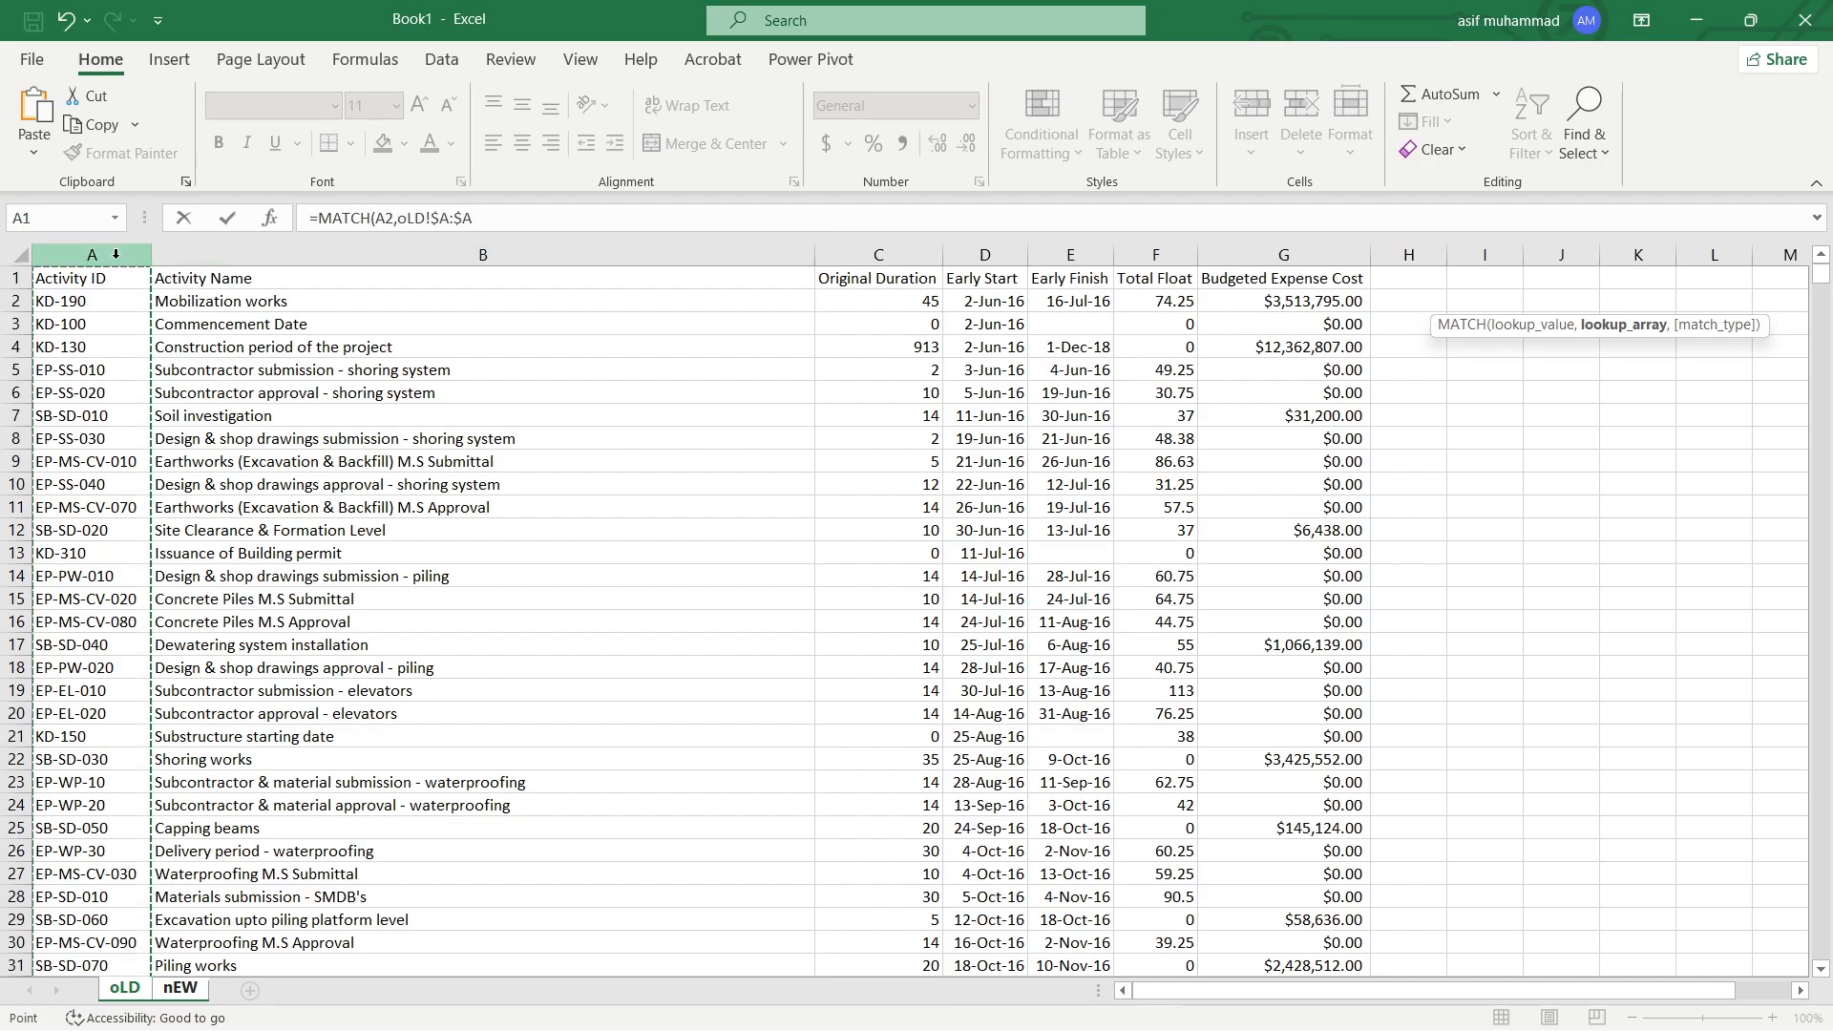
pyautogui.write(',0')
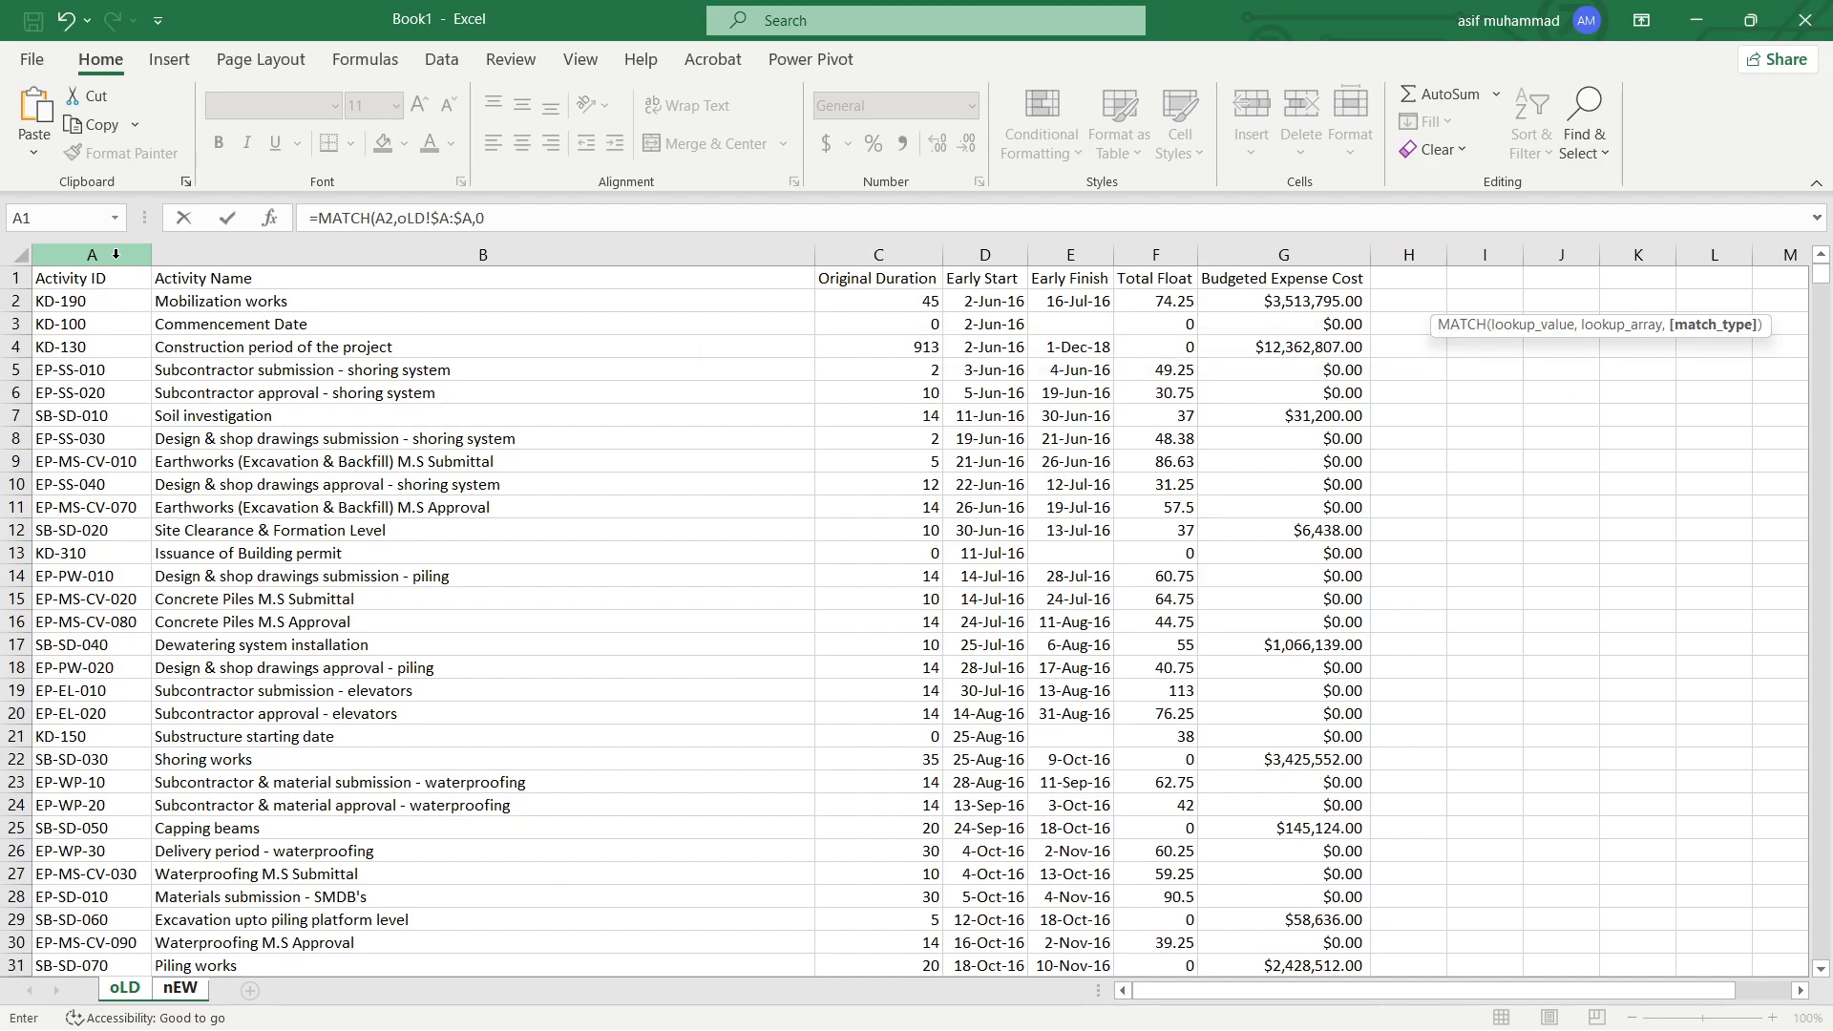
pyautogui.press('Return')
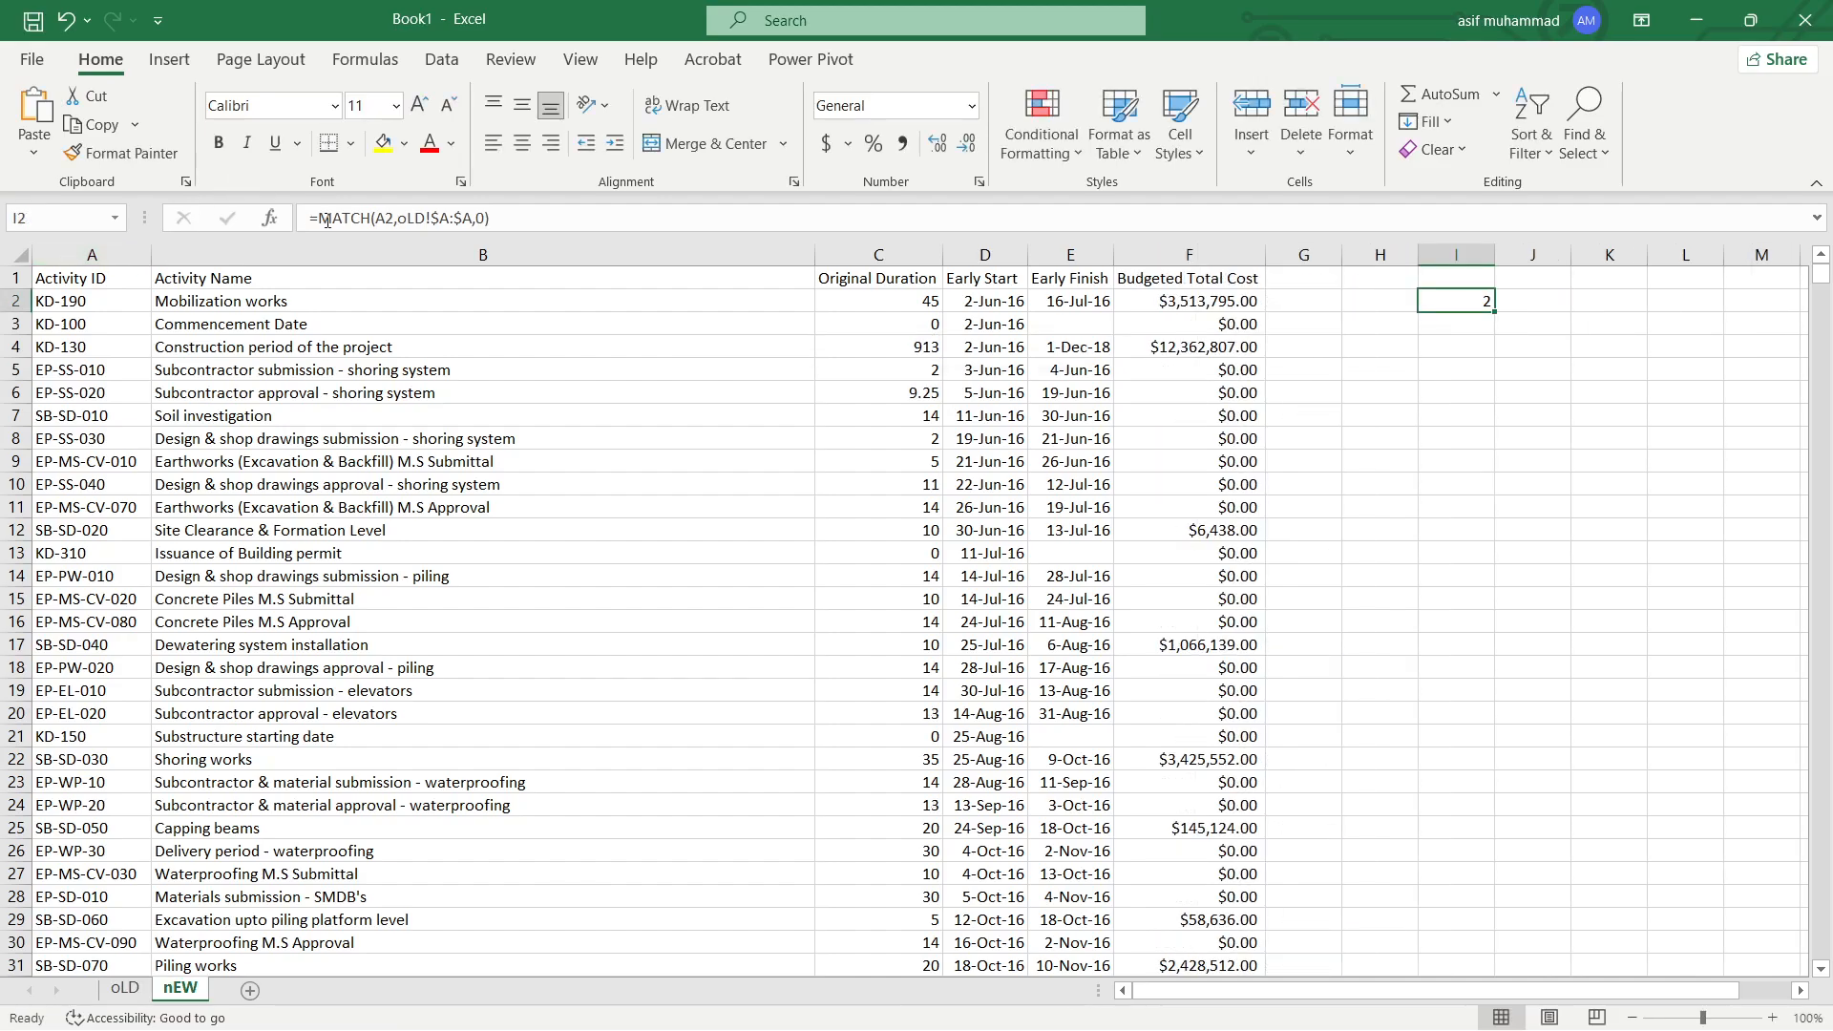
# Wrap the I2 formula in INDEX so it reads =INDEX(oLD!$A:$G,MATCH(A2,oLD!$A:$A,0),7), returning the old Budgeted Expense Cost
pyautogui.click(327, 220)
pyautogui.write('IND')
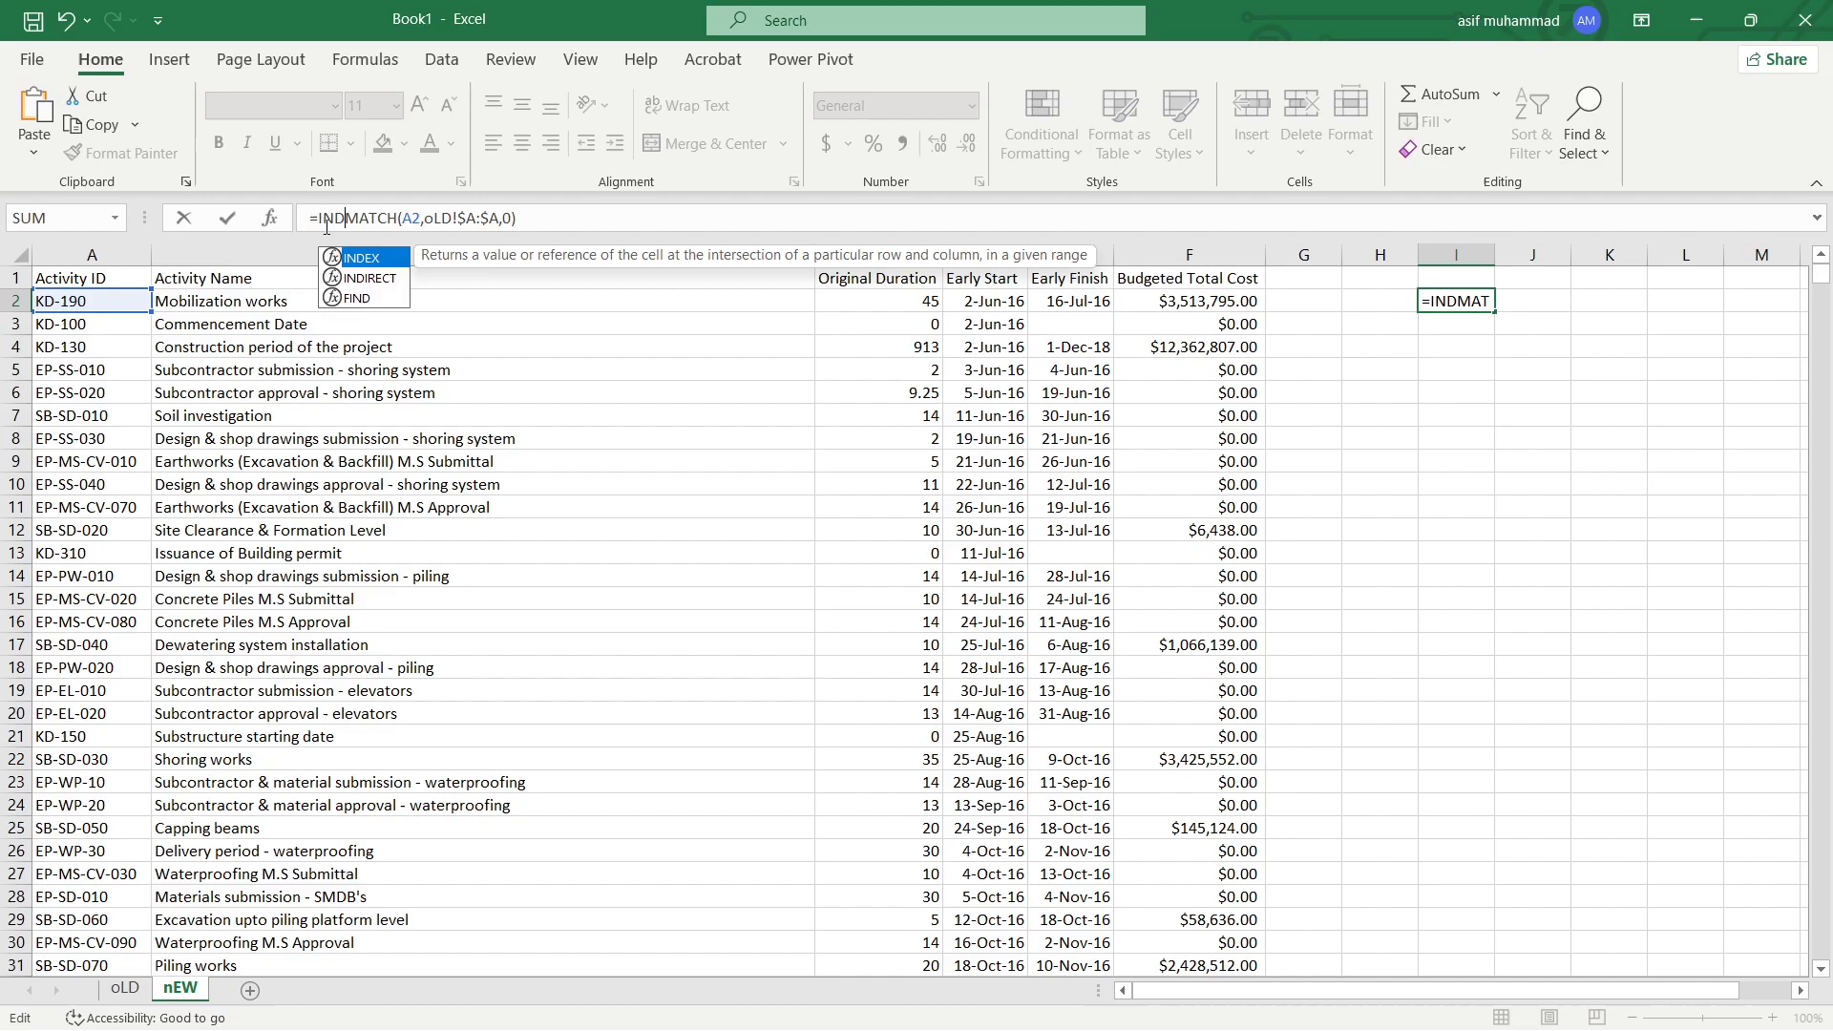
pyautogui.press('Tab')
pyautogui.click(125, 990)
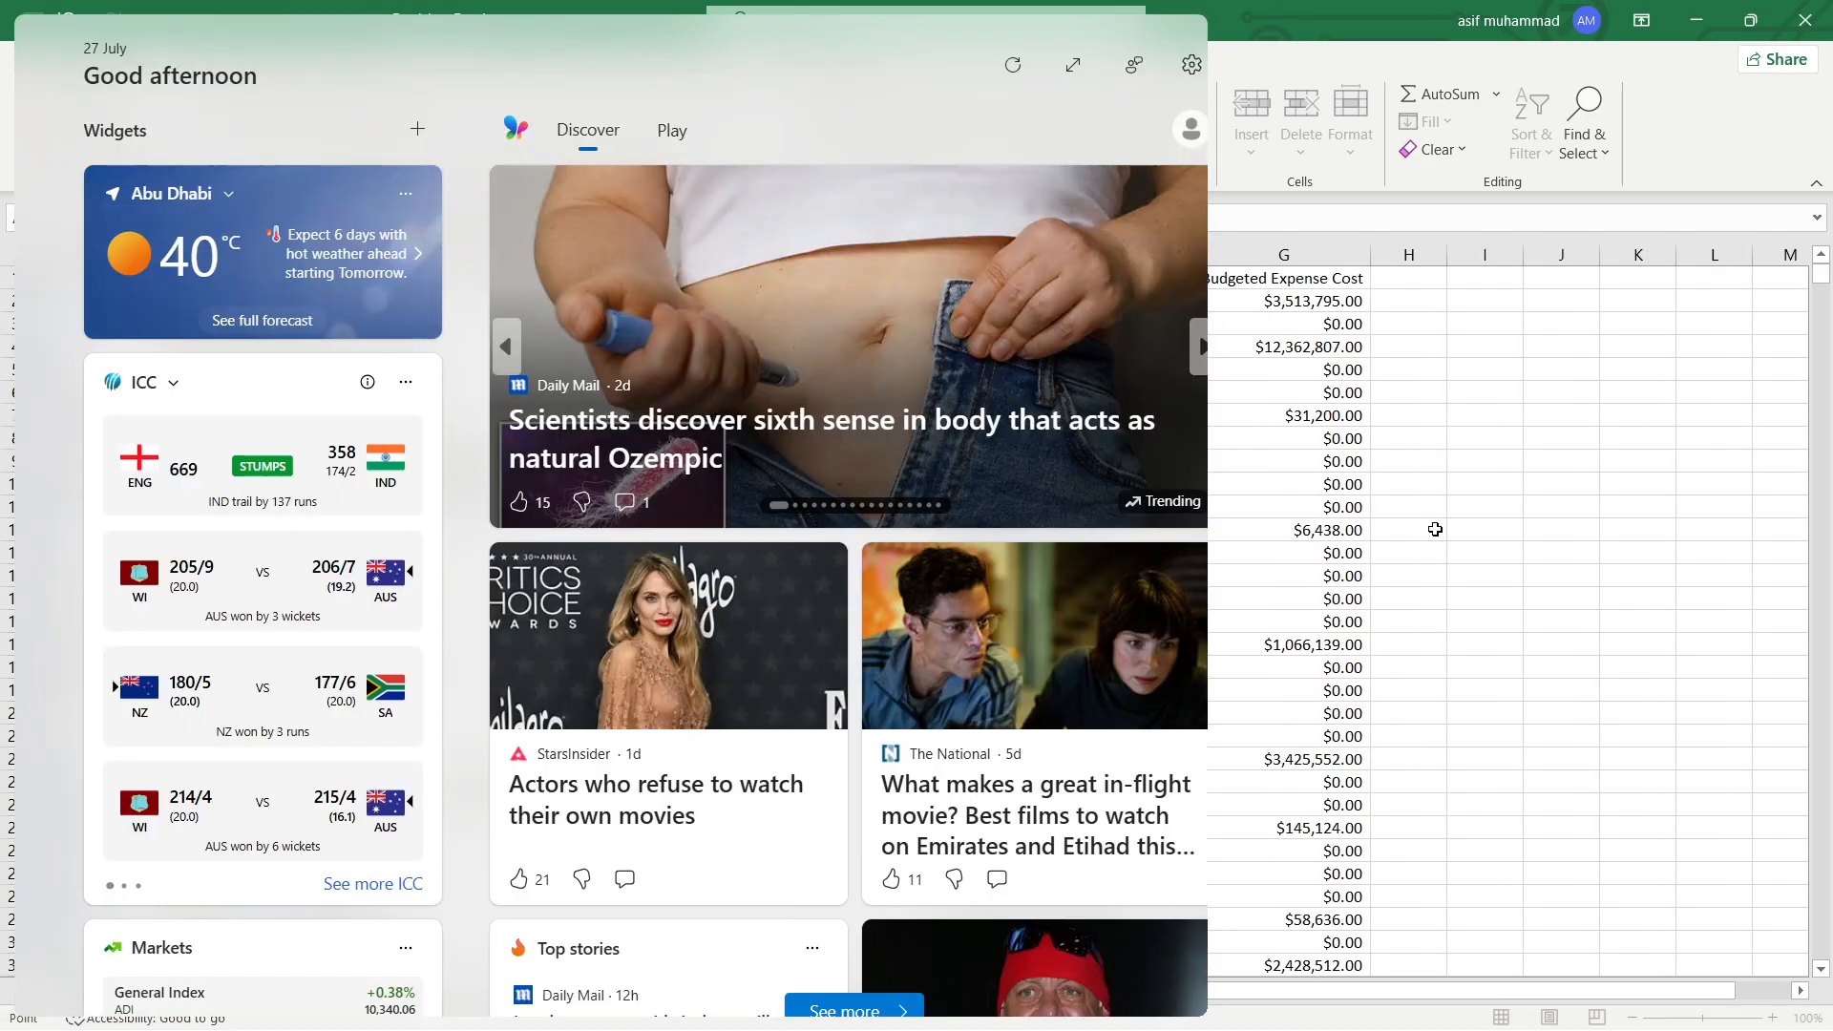
pyautogui.click(1559, 552)
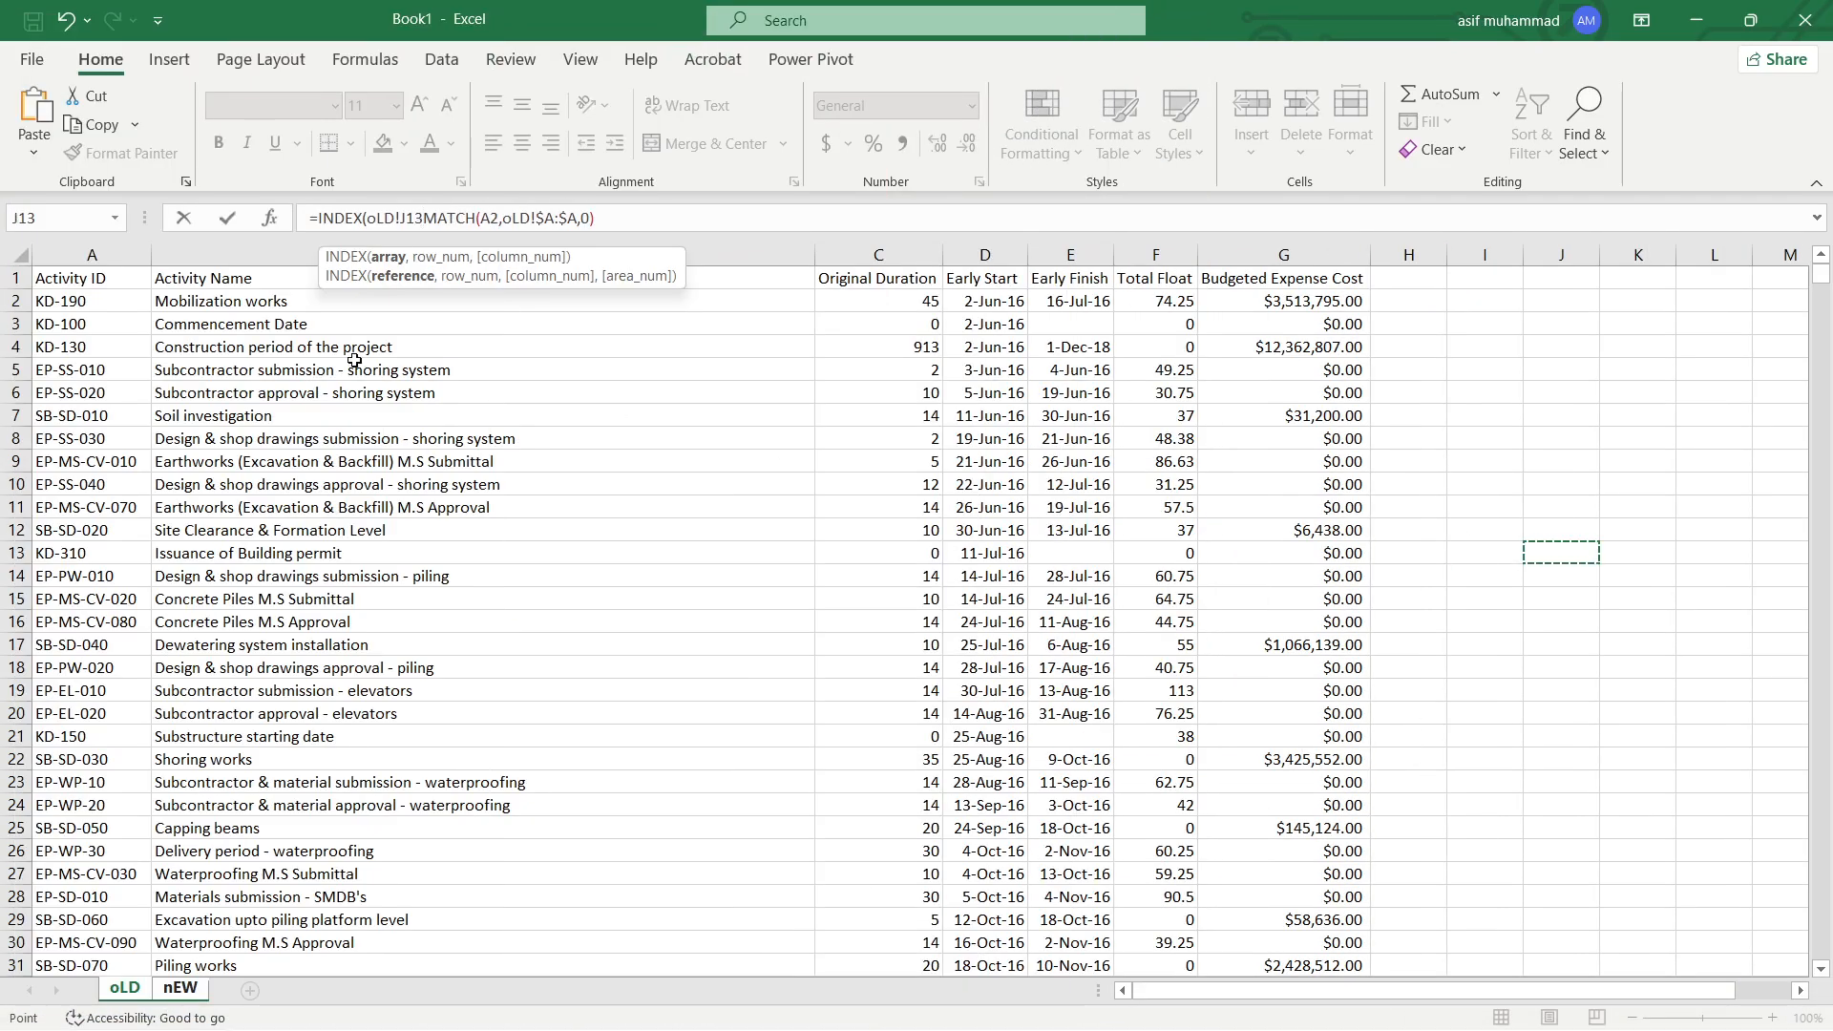
pyautogui.moveTo(92, 255); pyautogui.dragTo(1293, 351)
pyautogui.press('F4')
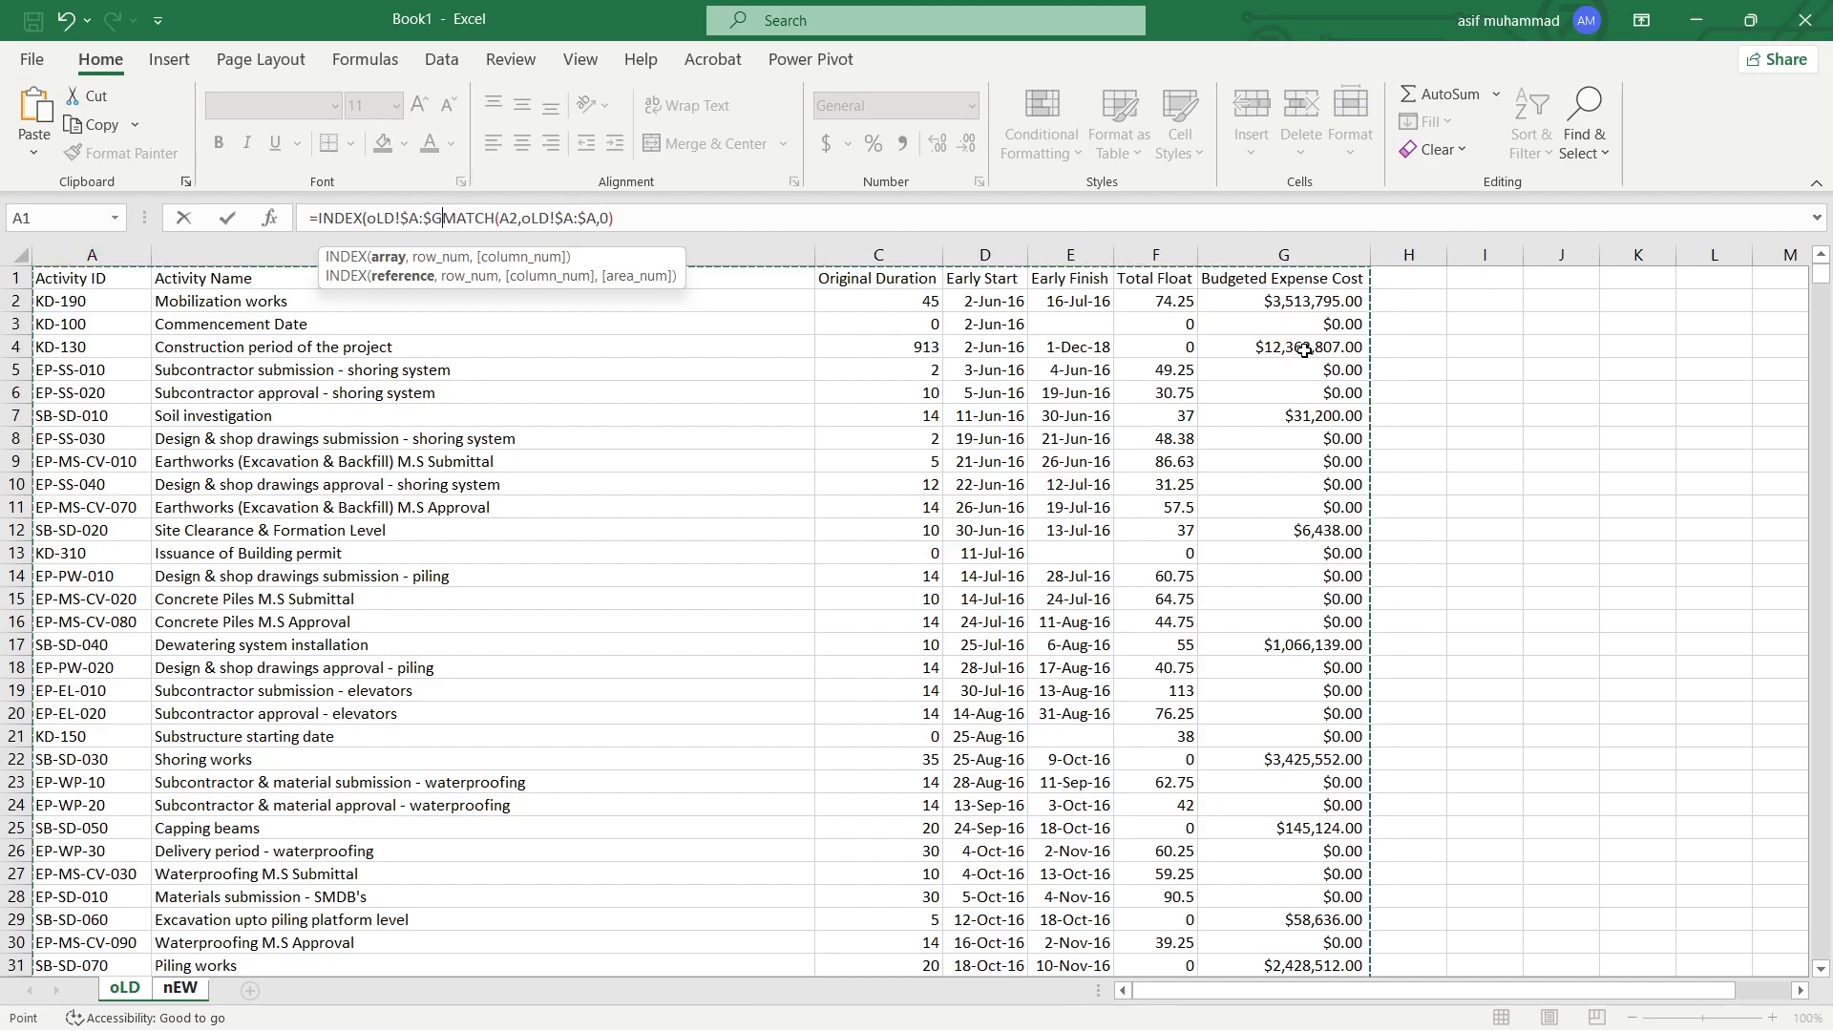
pyautogui.write(',')
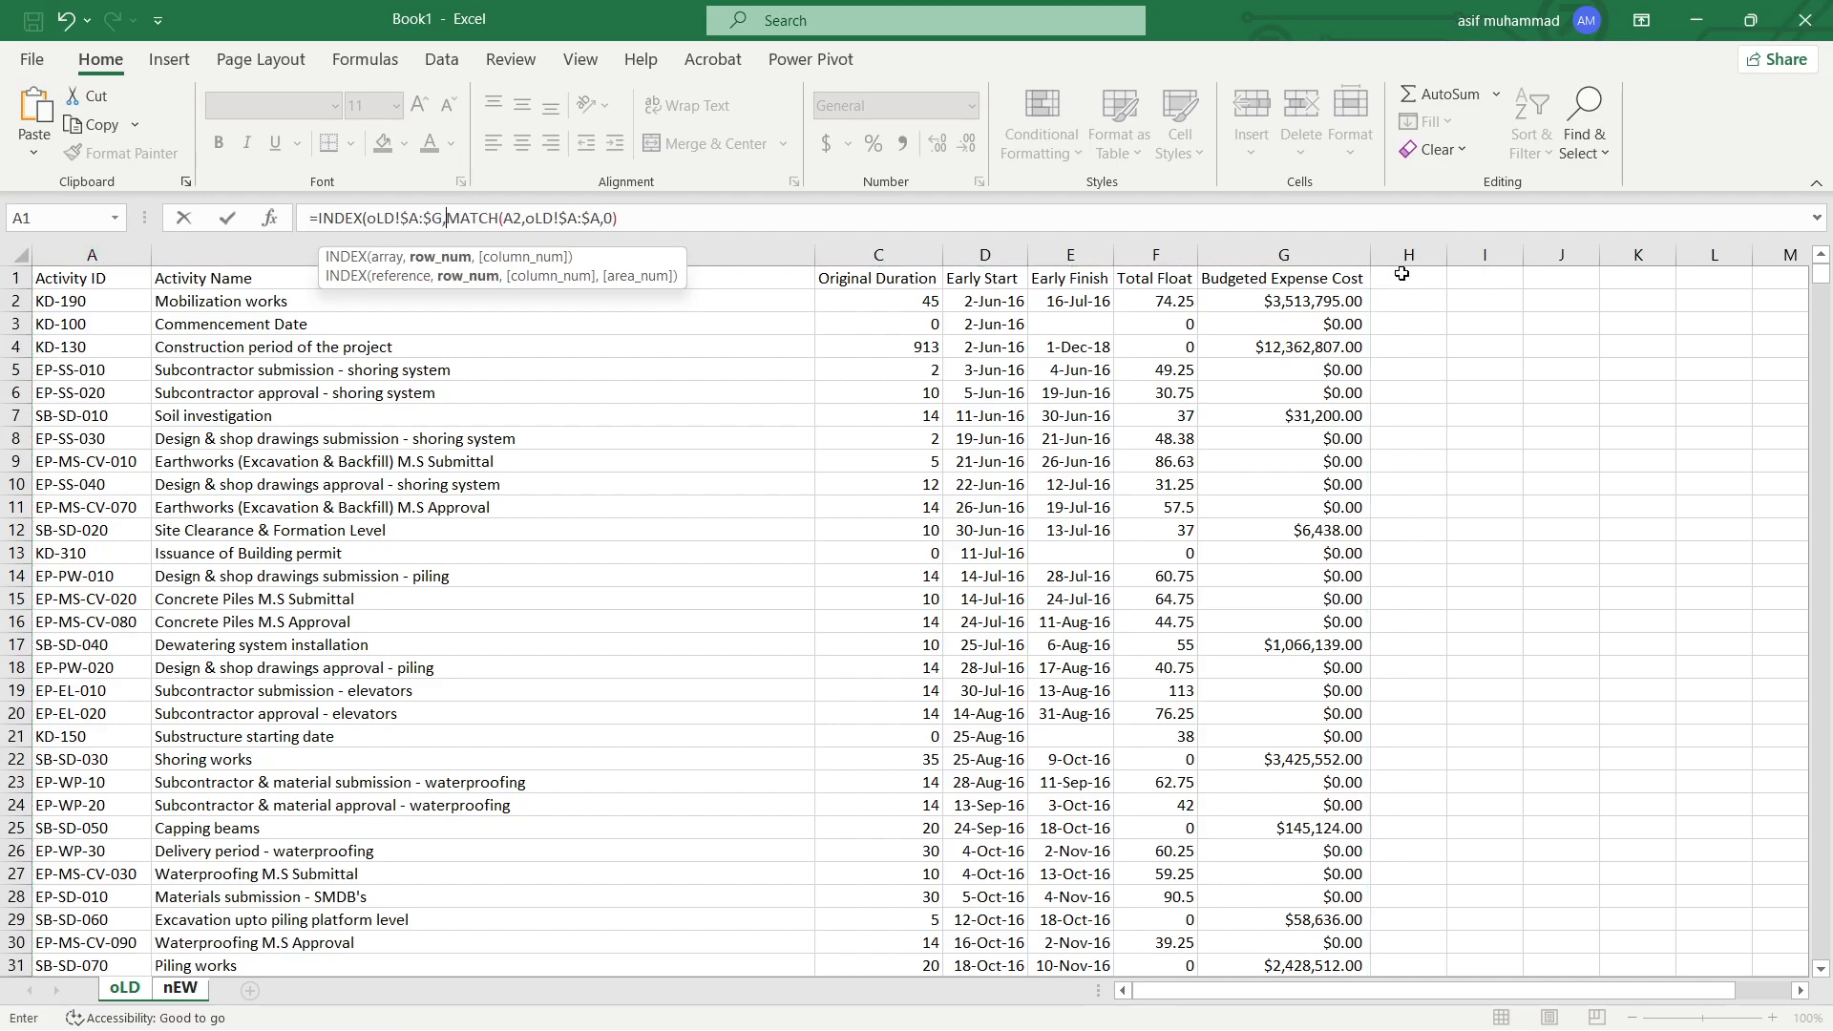
pyautogui.write(',7')
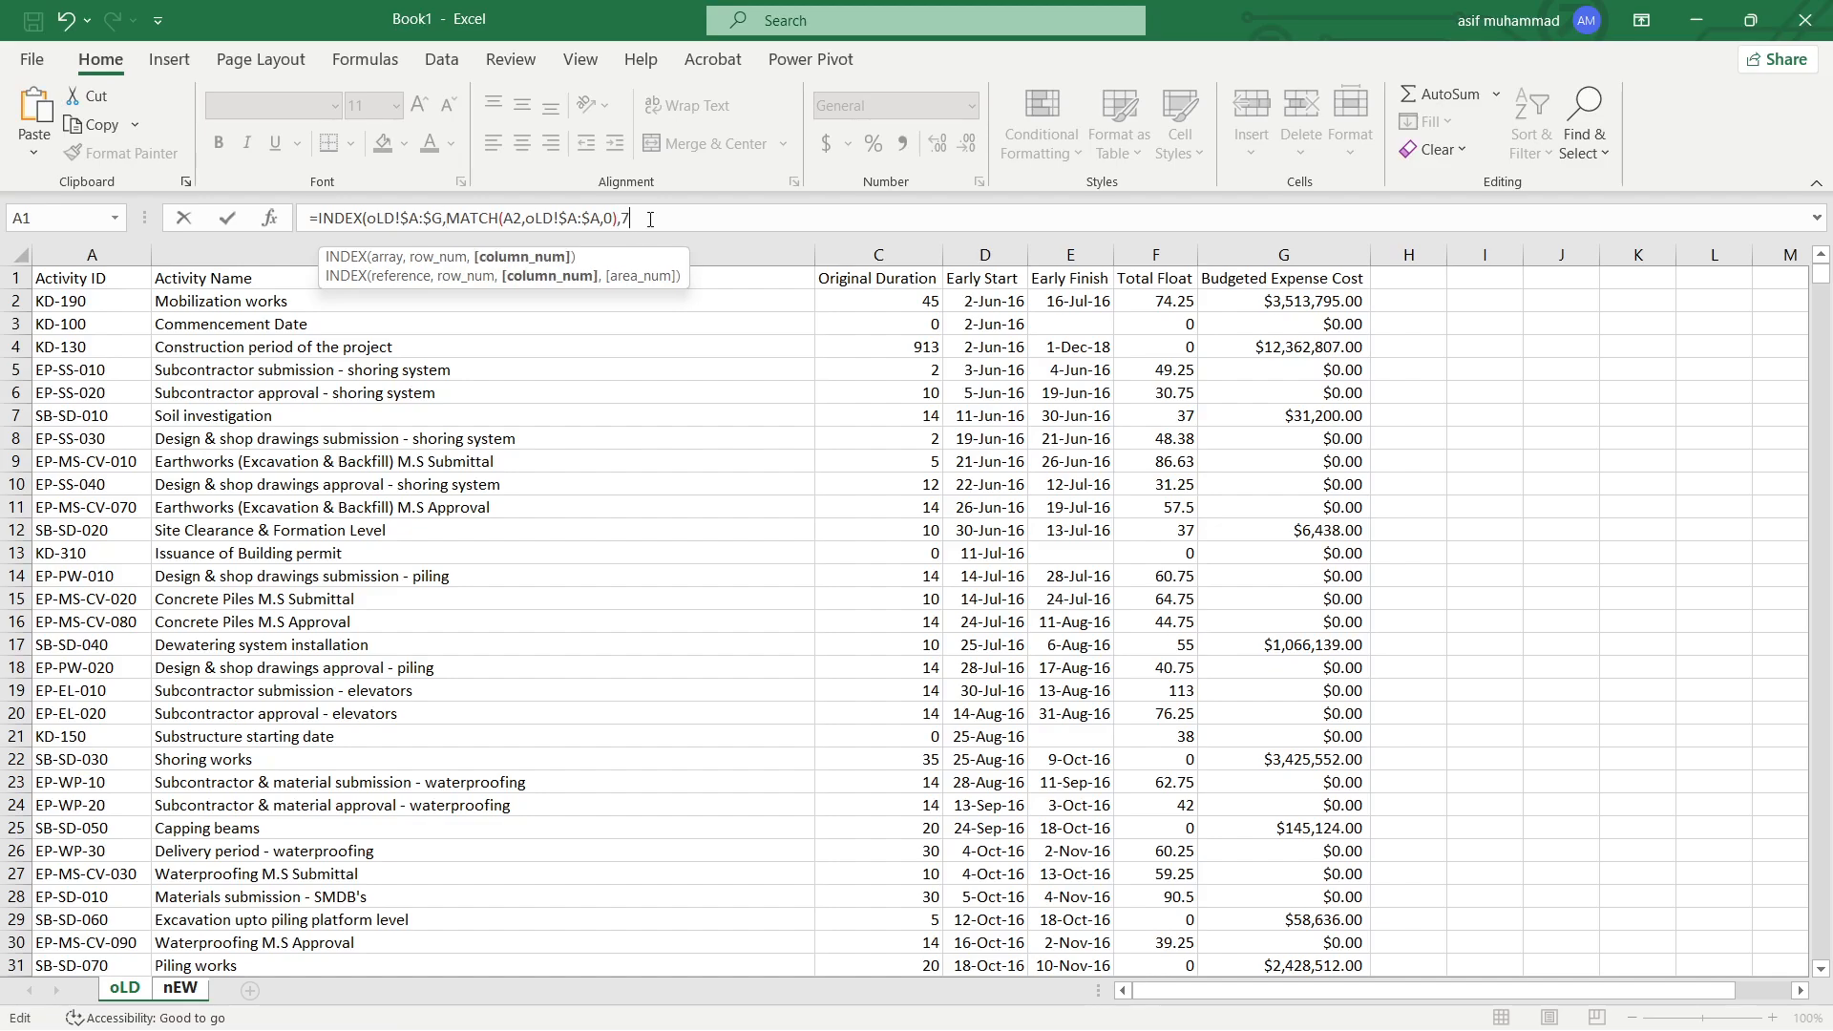
pyautogui.write(')')
pyautogui.hotkey('ctrl', 'Return')
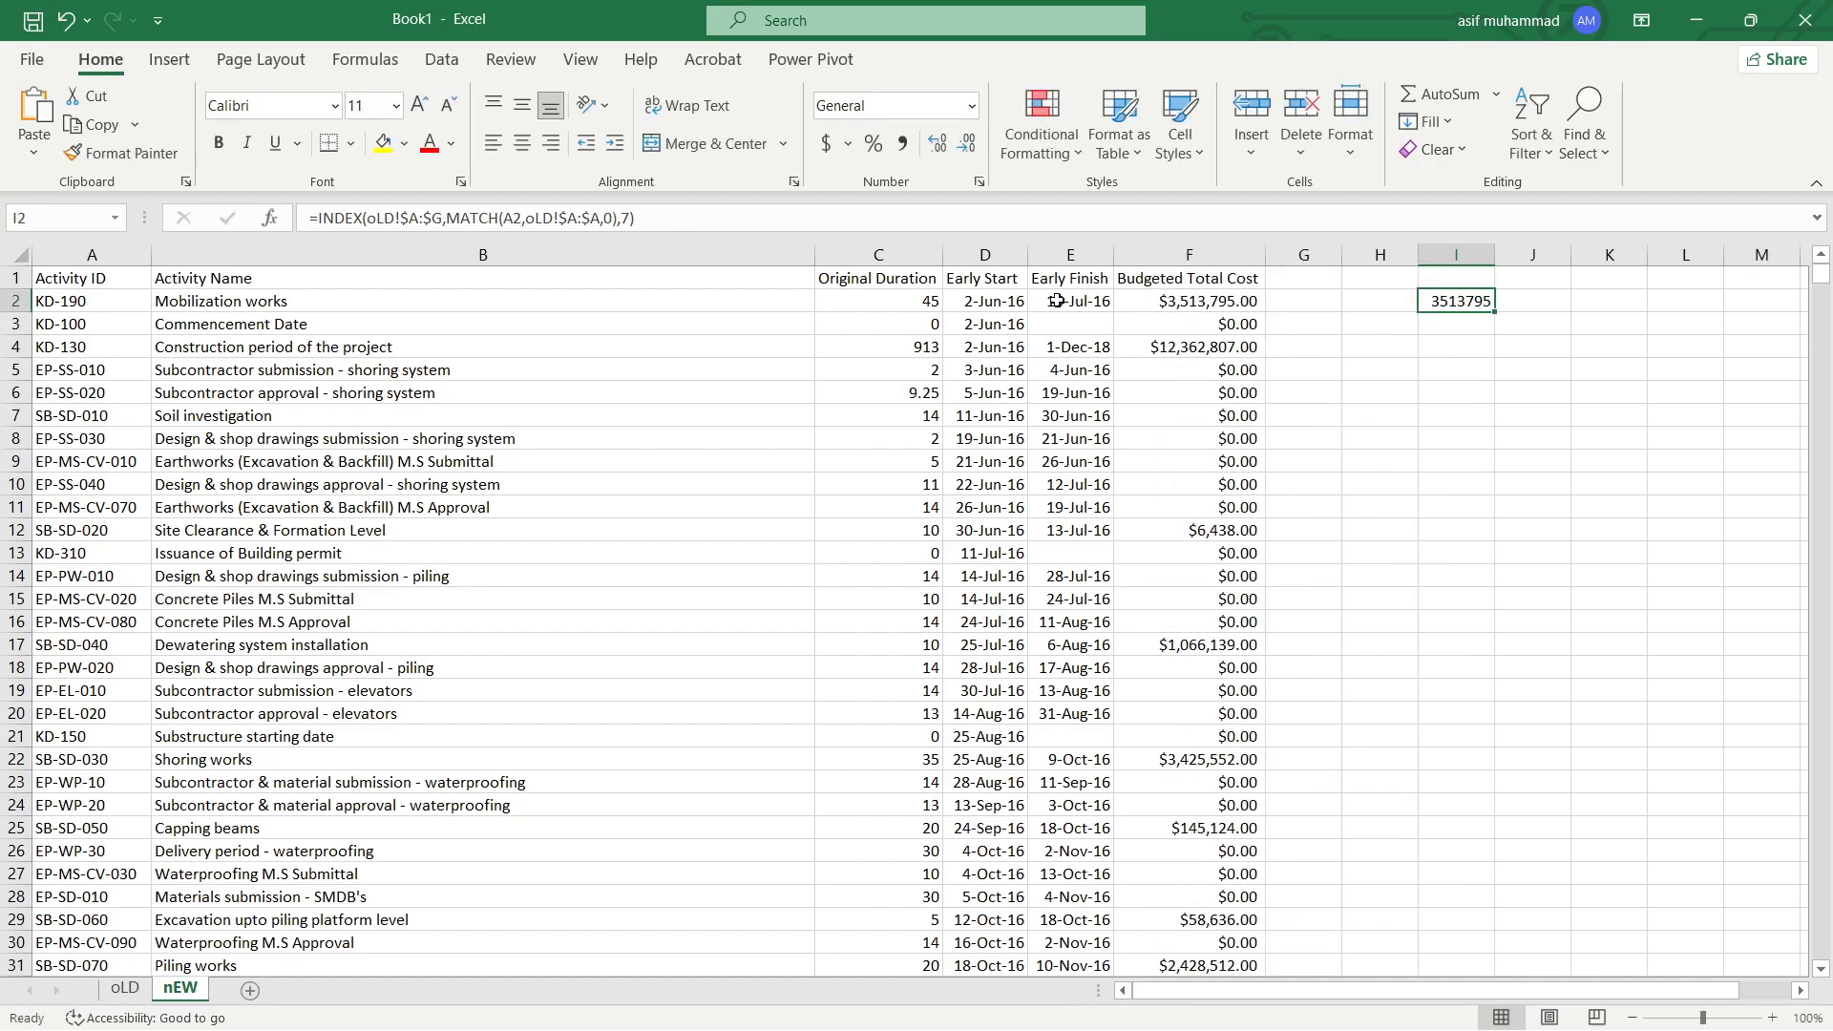
# Enter =I2-F2 in cell J2 to calculate the difference between the old expense cost and the new total cost
pyautogui.hotkey('ctrl', 'c')
pyautogui.press('Escape')
pyautogui.press('Right')
pyautogui.write('=')
pyautogui.press('Left')
pyautogui.write('-')
pyautogui.press('Left')
pyautogui.press('Left')
pyautogui.press('Left')
pyautogui.press('Left')
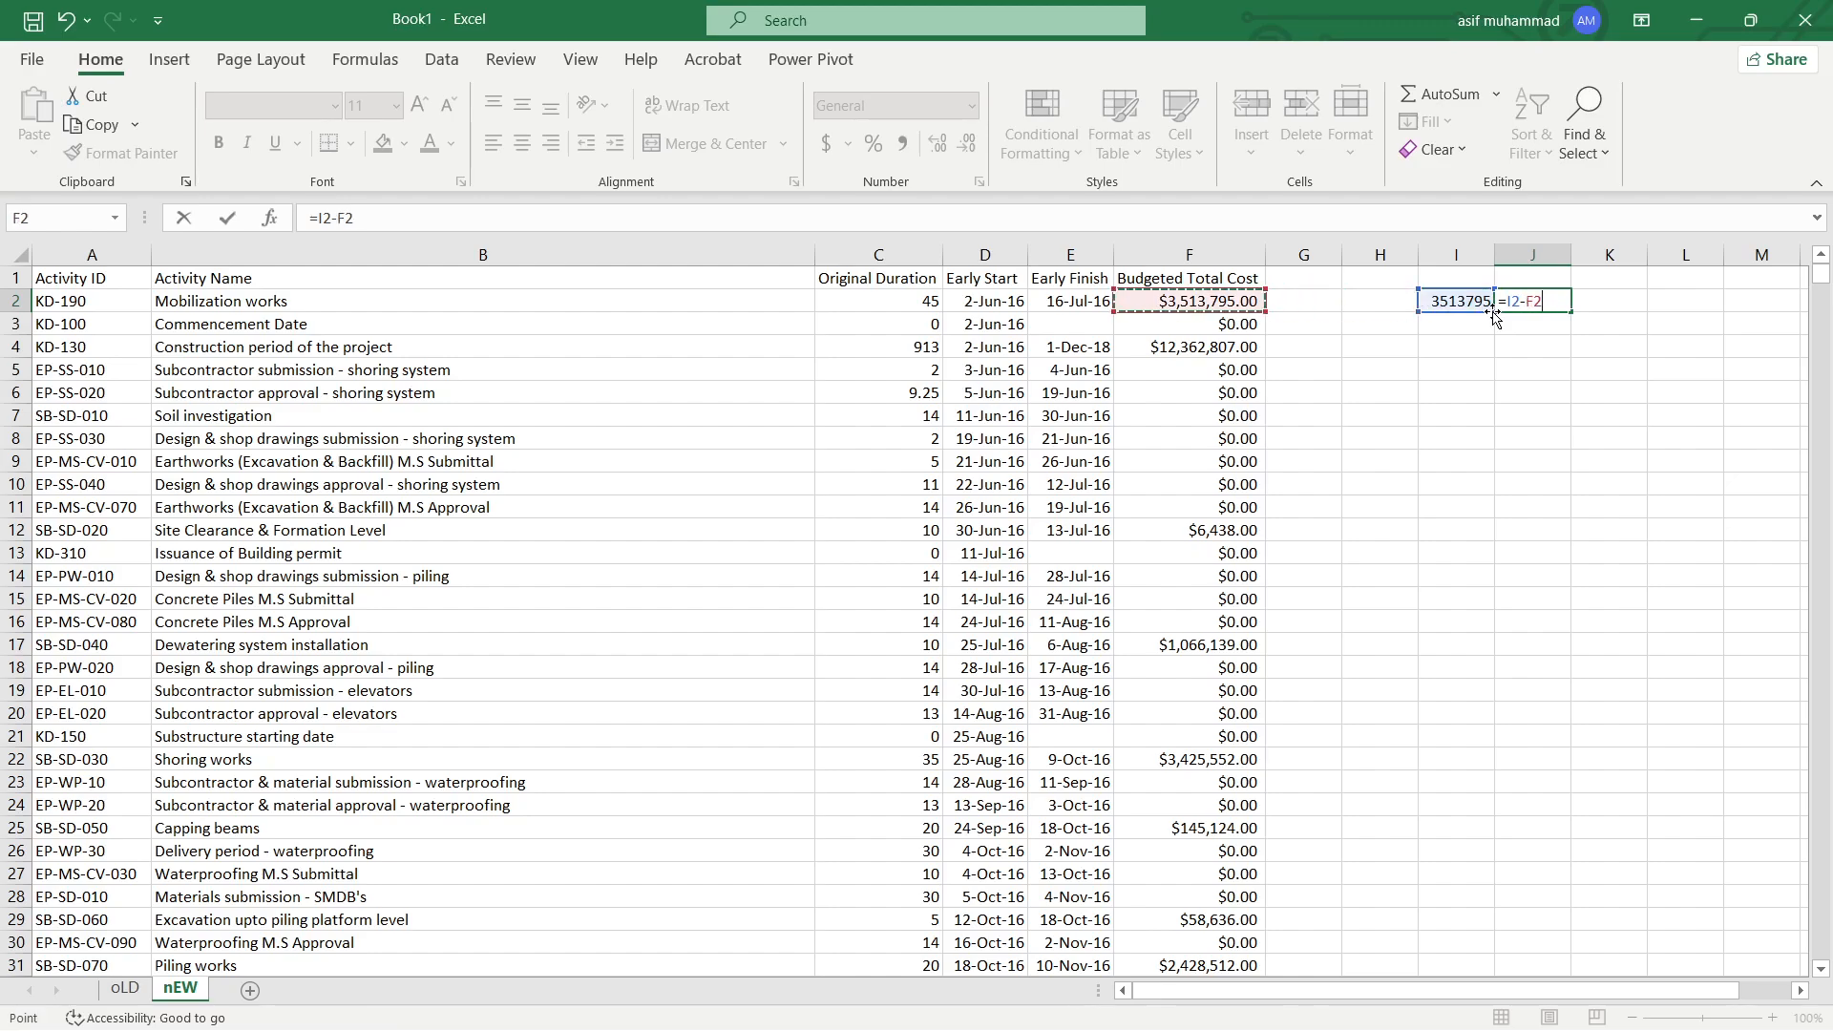
pyautogui.hotkey('ctrl', 'Return')
# Copy the formulas in I2:J2 down columns I and J to row 3294, the last activity row
pyautogui.moveTo(1471, 302); pyautogui.dragTo(1500, 302)
pyautogui.hotkey('ctrl', 'c')
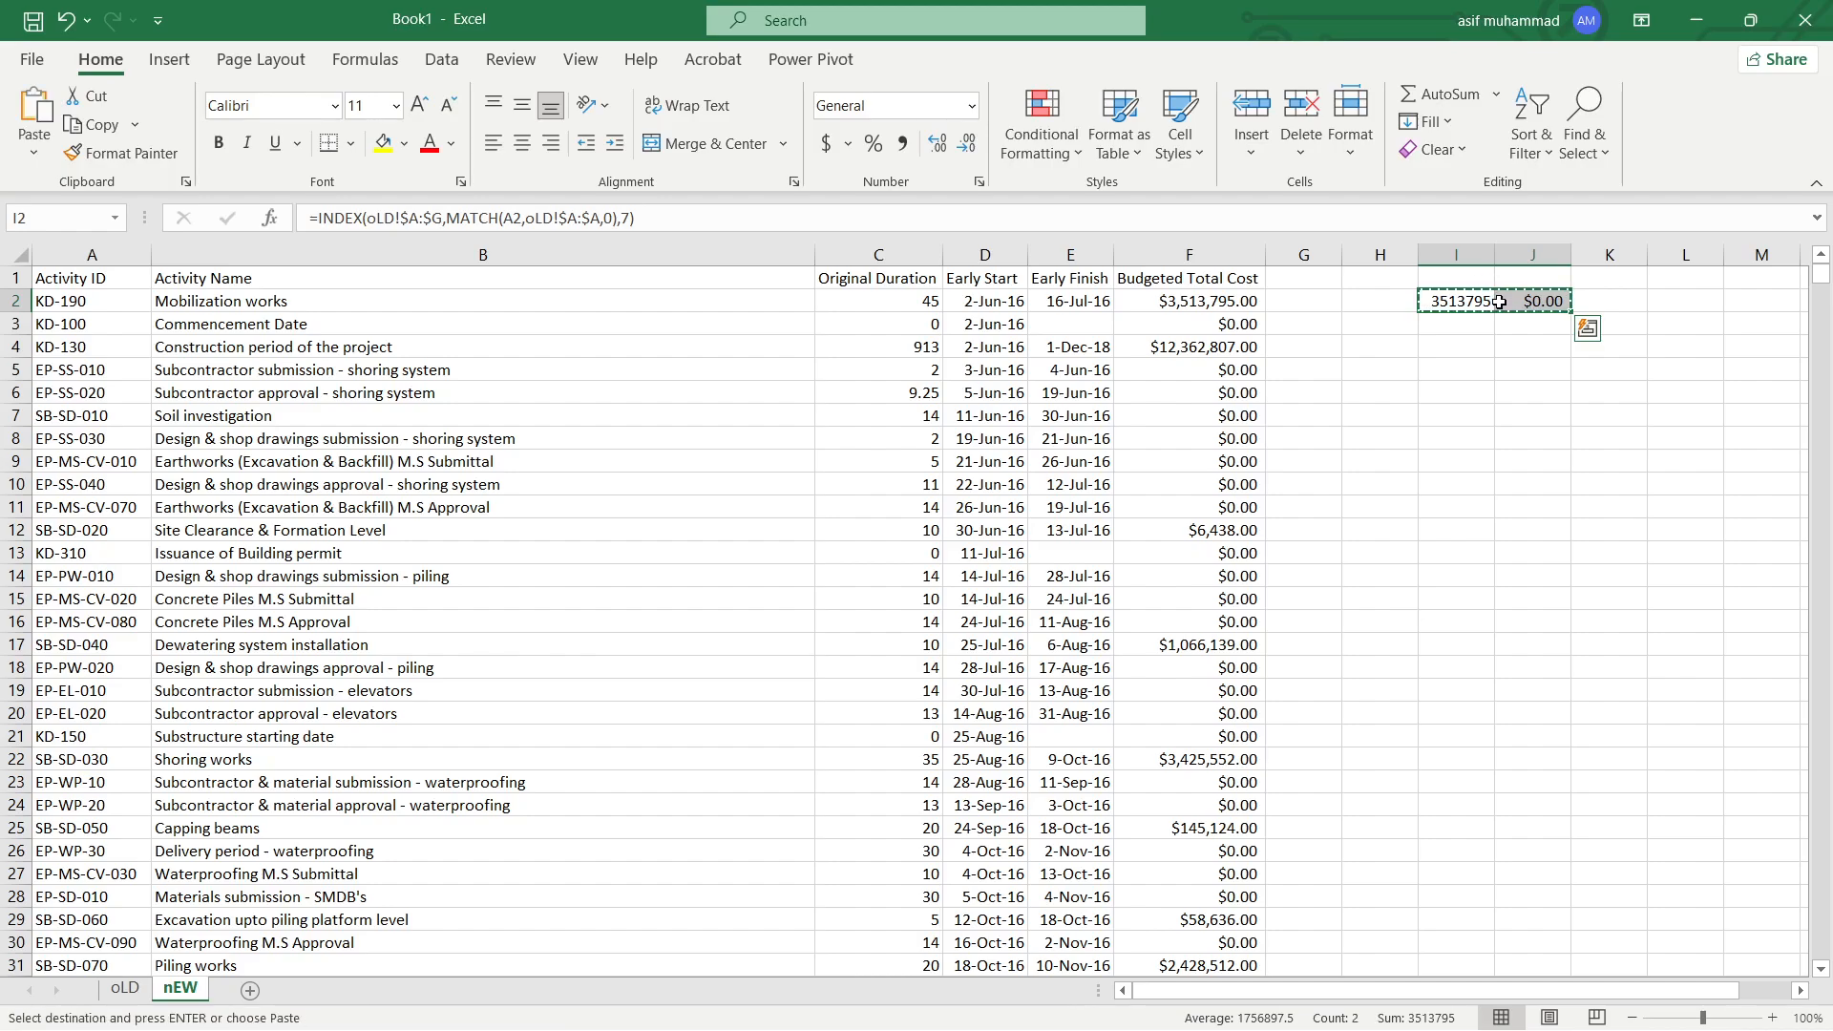
pyautogui.press('Left')
pyautogui.press('Left')
pyautogui.press('Left')
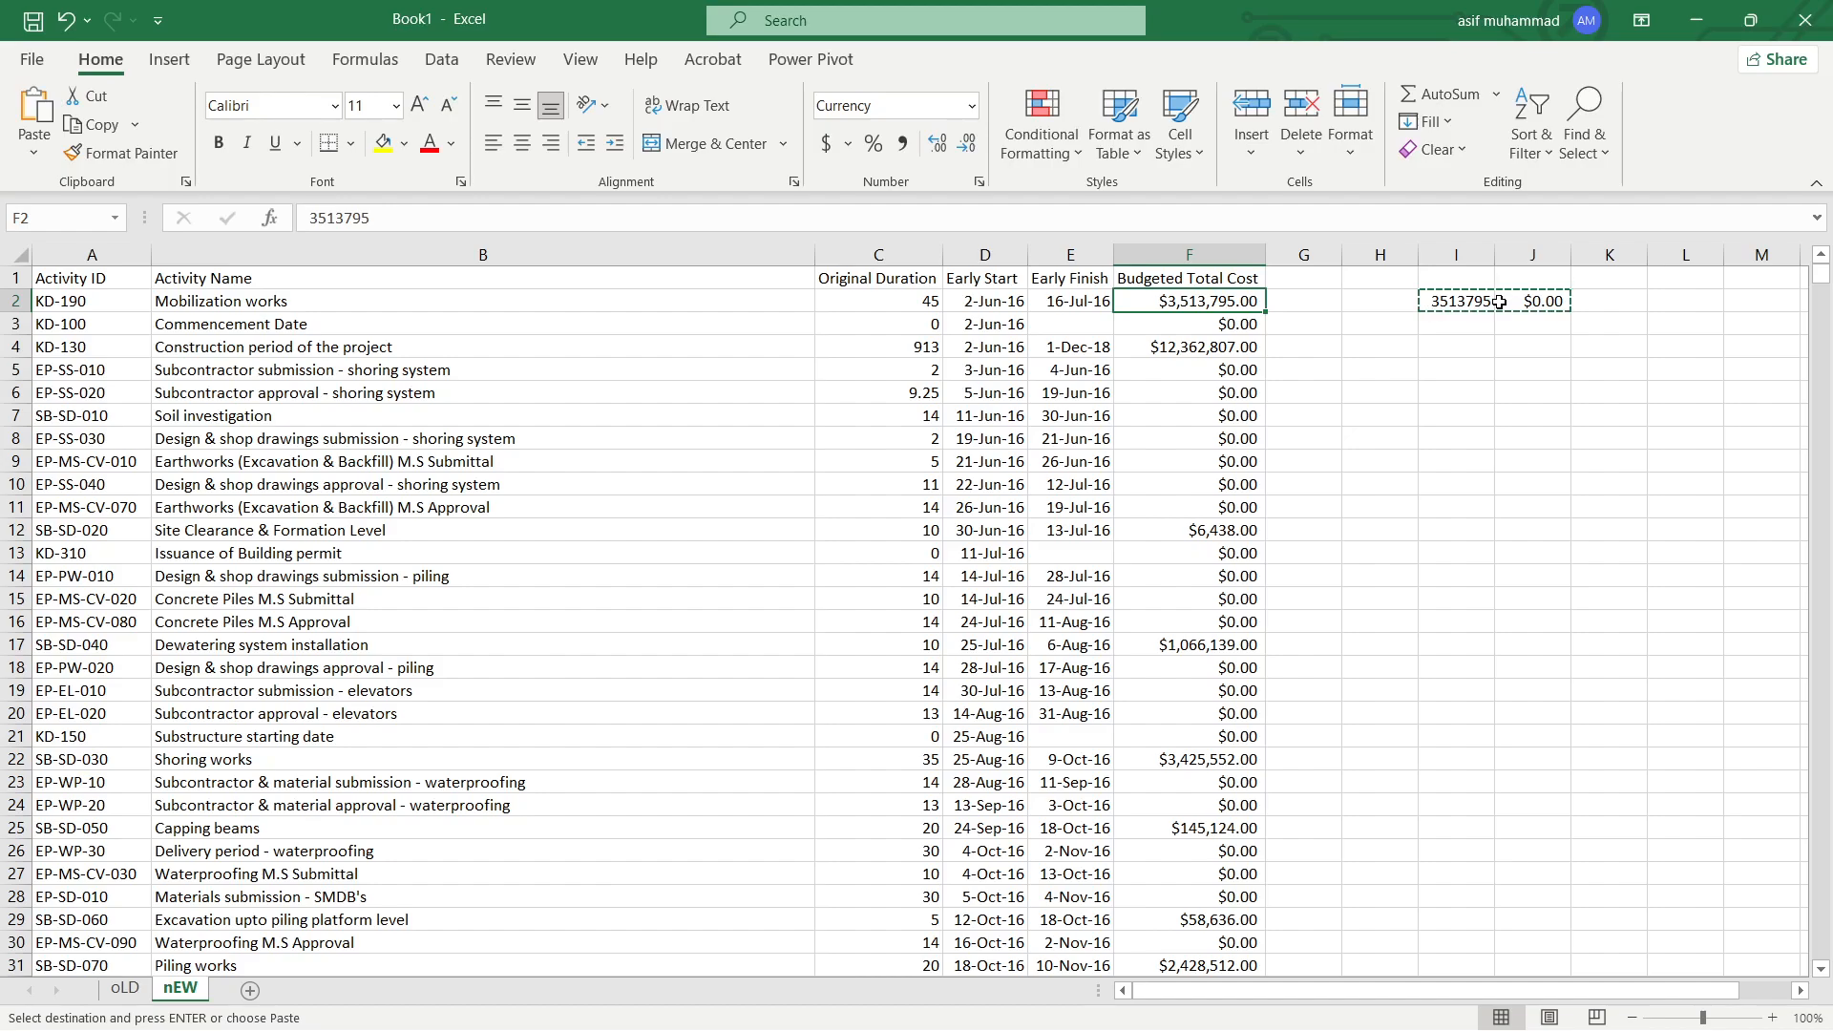
pyautogui.press('Home')
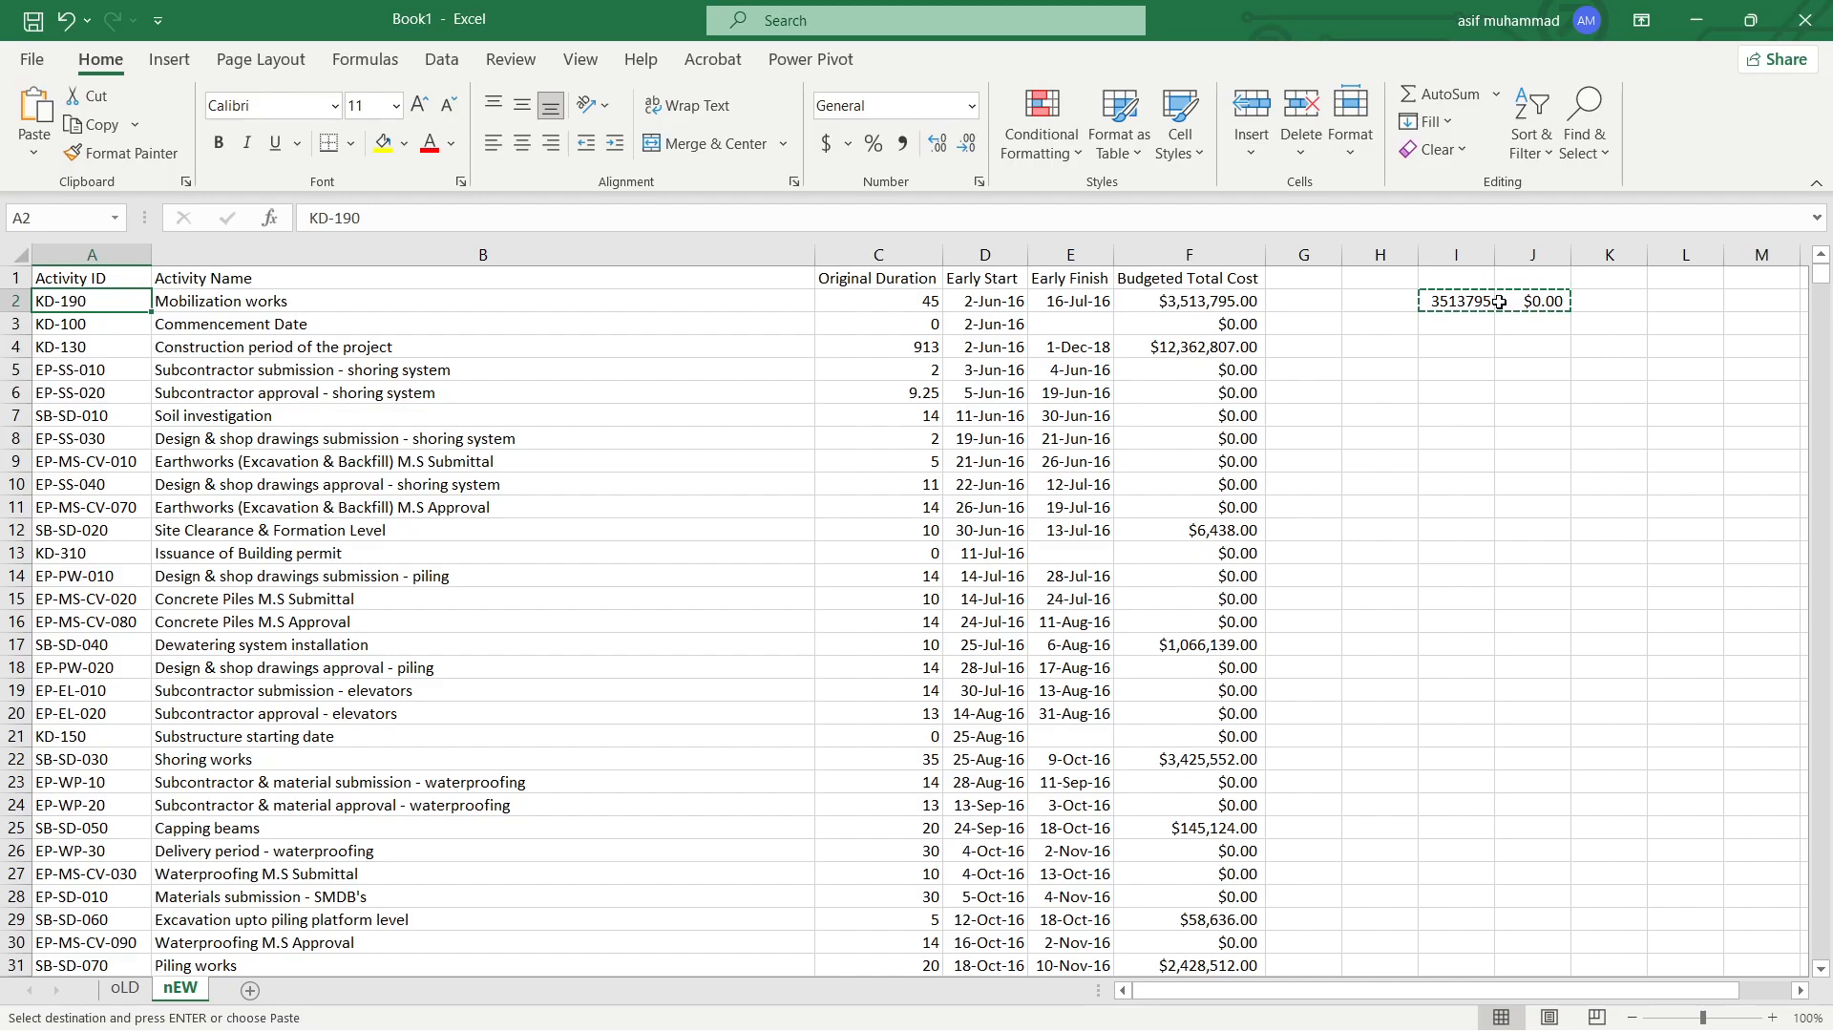
pyautogui.hotkey('ctrl', 'Down')
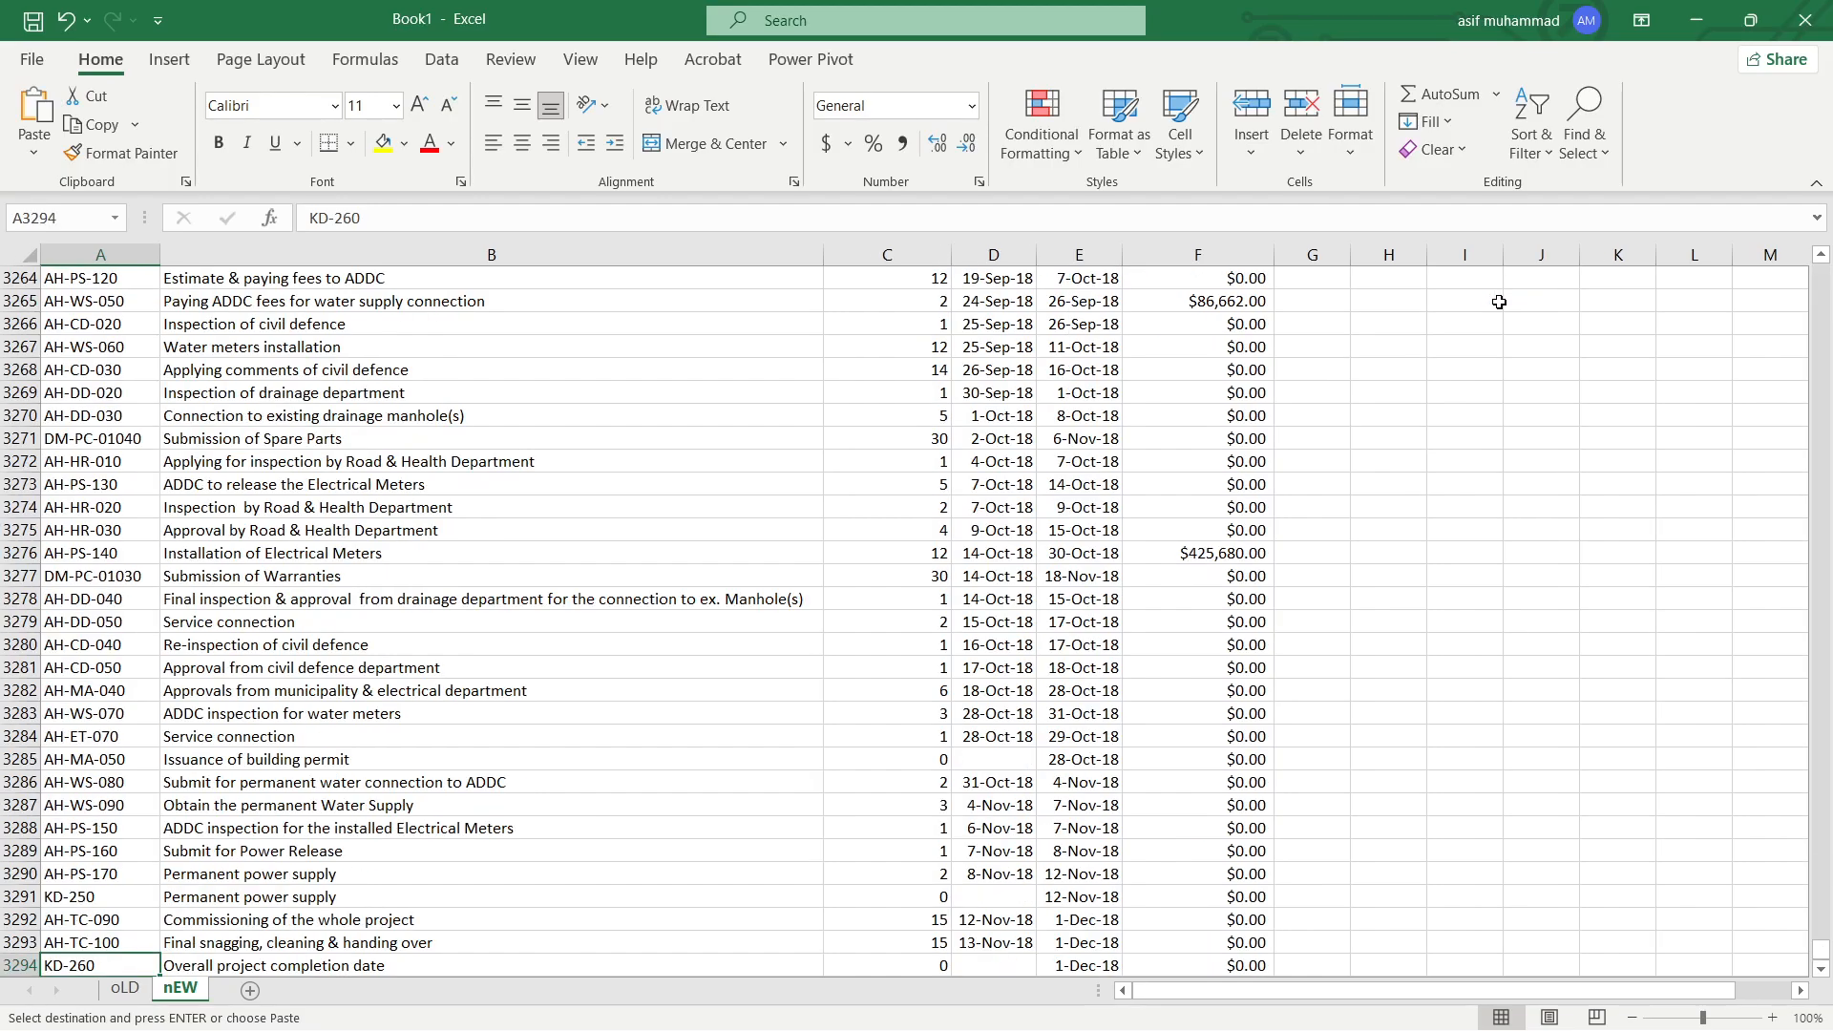
pyautogui.press('Right')
pyautogui.press('Right')
pyautogui.press('Right')
pyautogui.press('Right')
pyautogui.press('Right')
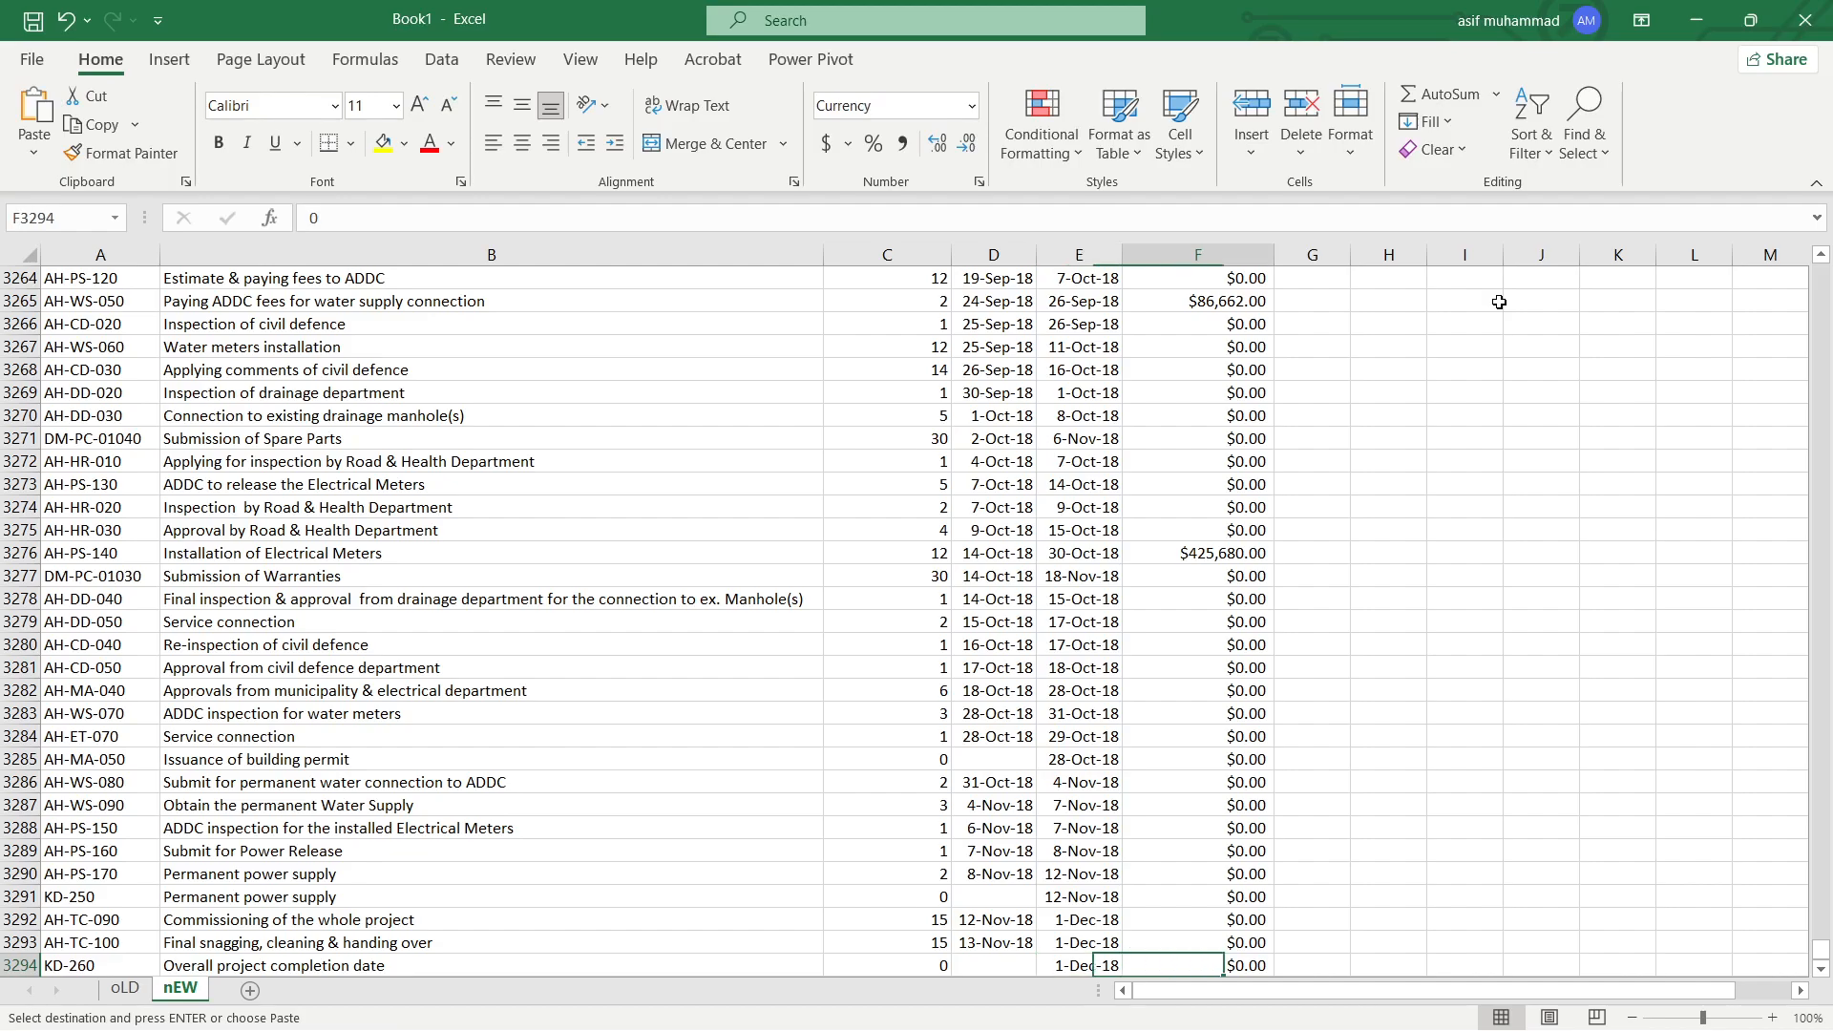
pyautogui.press('Right')
pyautogui.press('Right')
pyautogui.press('Right')
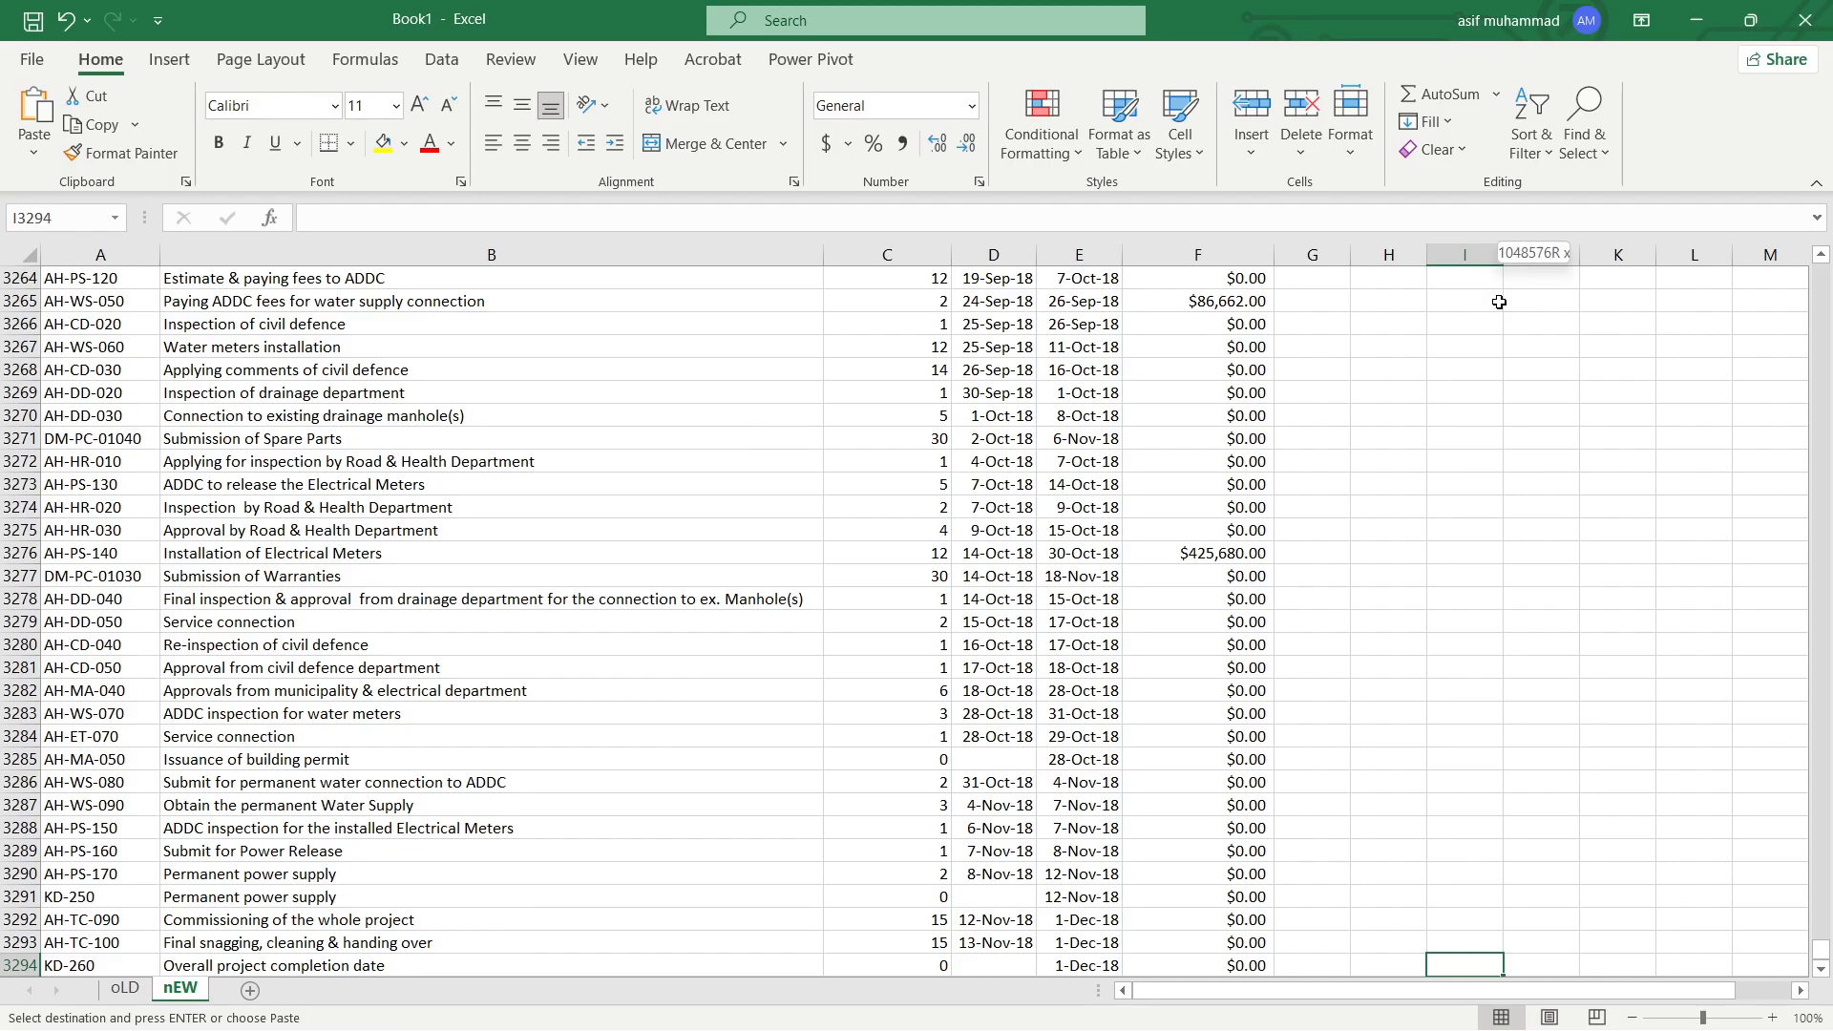
pyautogui.hotkey('ctrl', 'shift', 'Up')
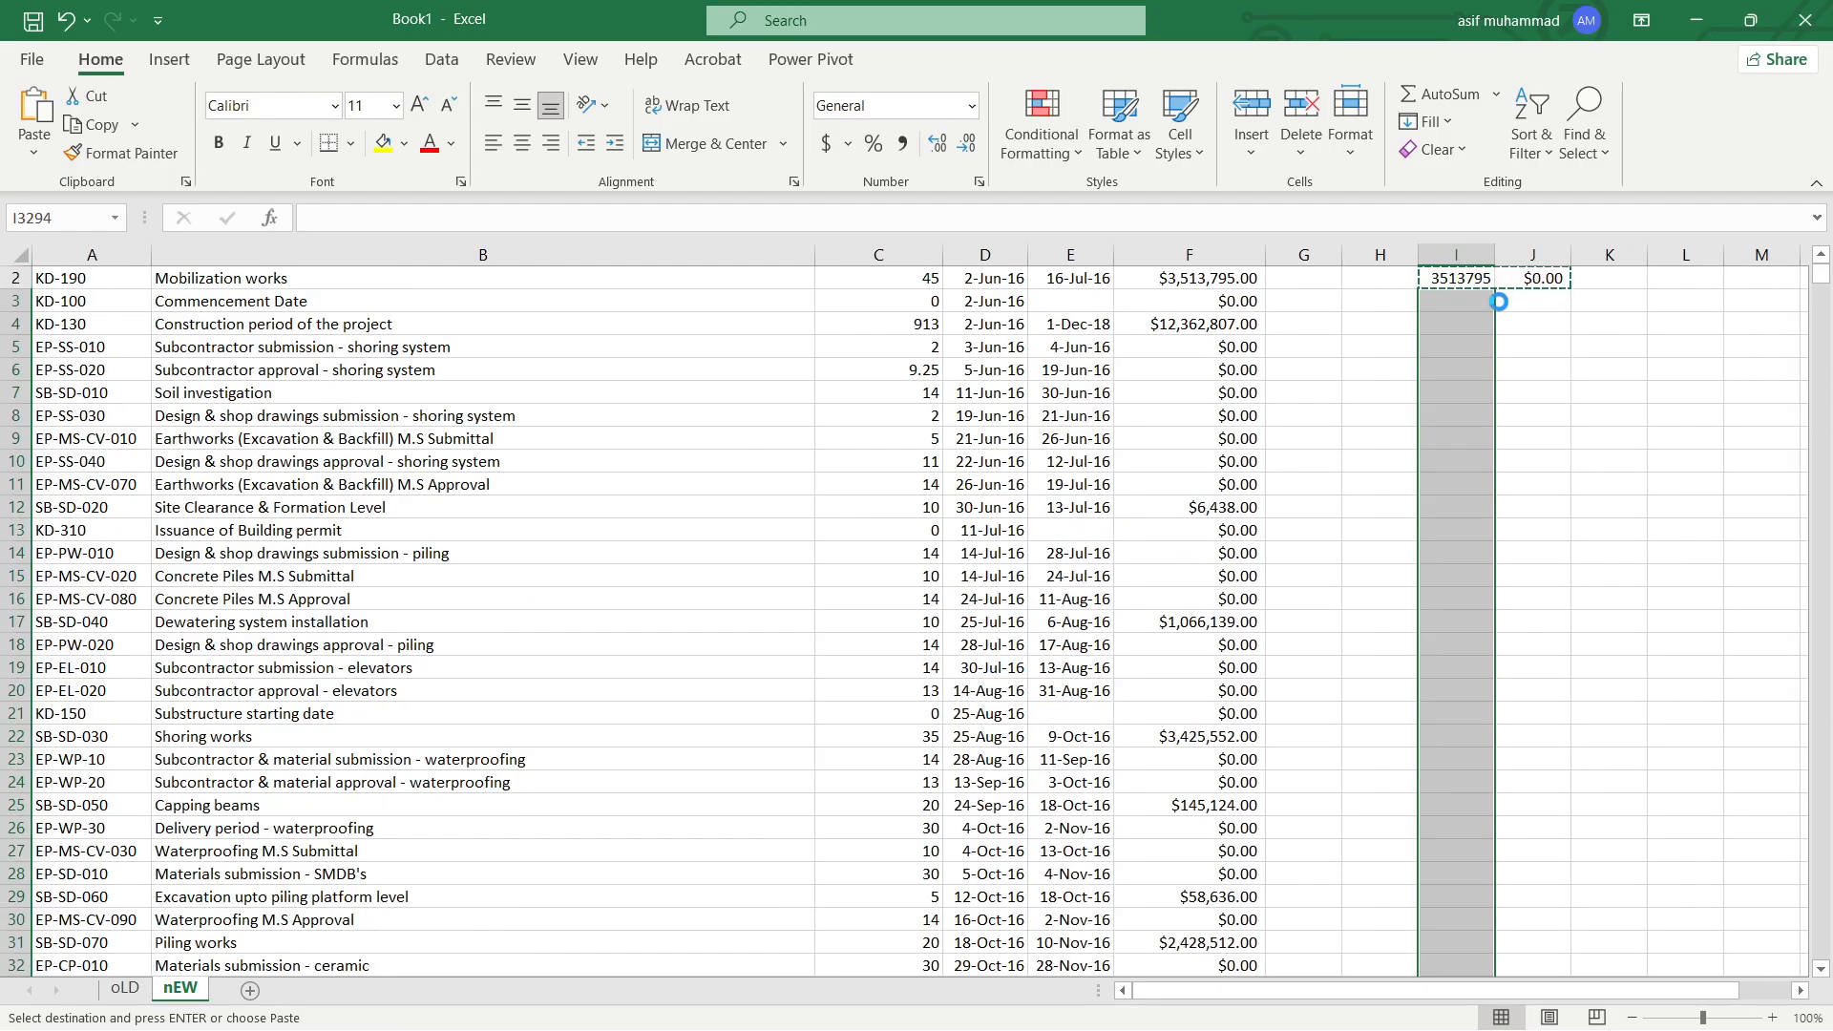
pyautogui.hotkey('ctrl', 'v')
# Enter the header New in cell I1 and Diff in cell J1
pyautogui.scroll(9, 1499, 301)
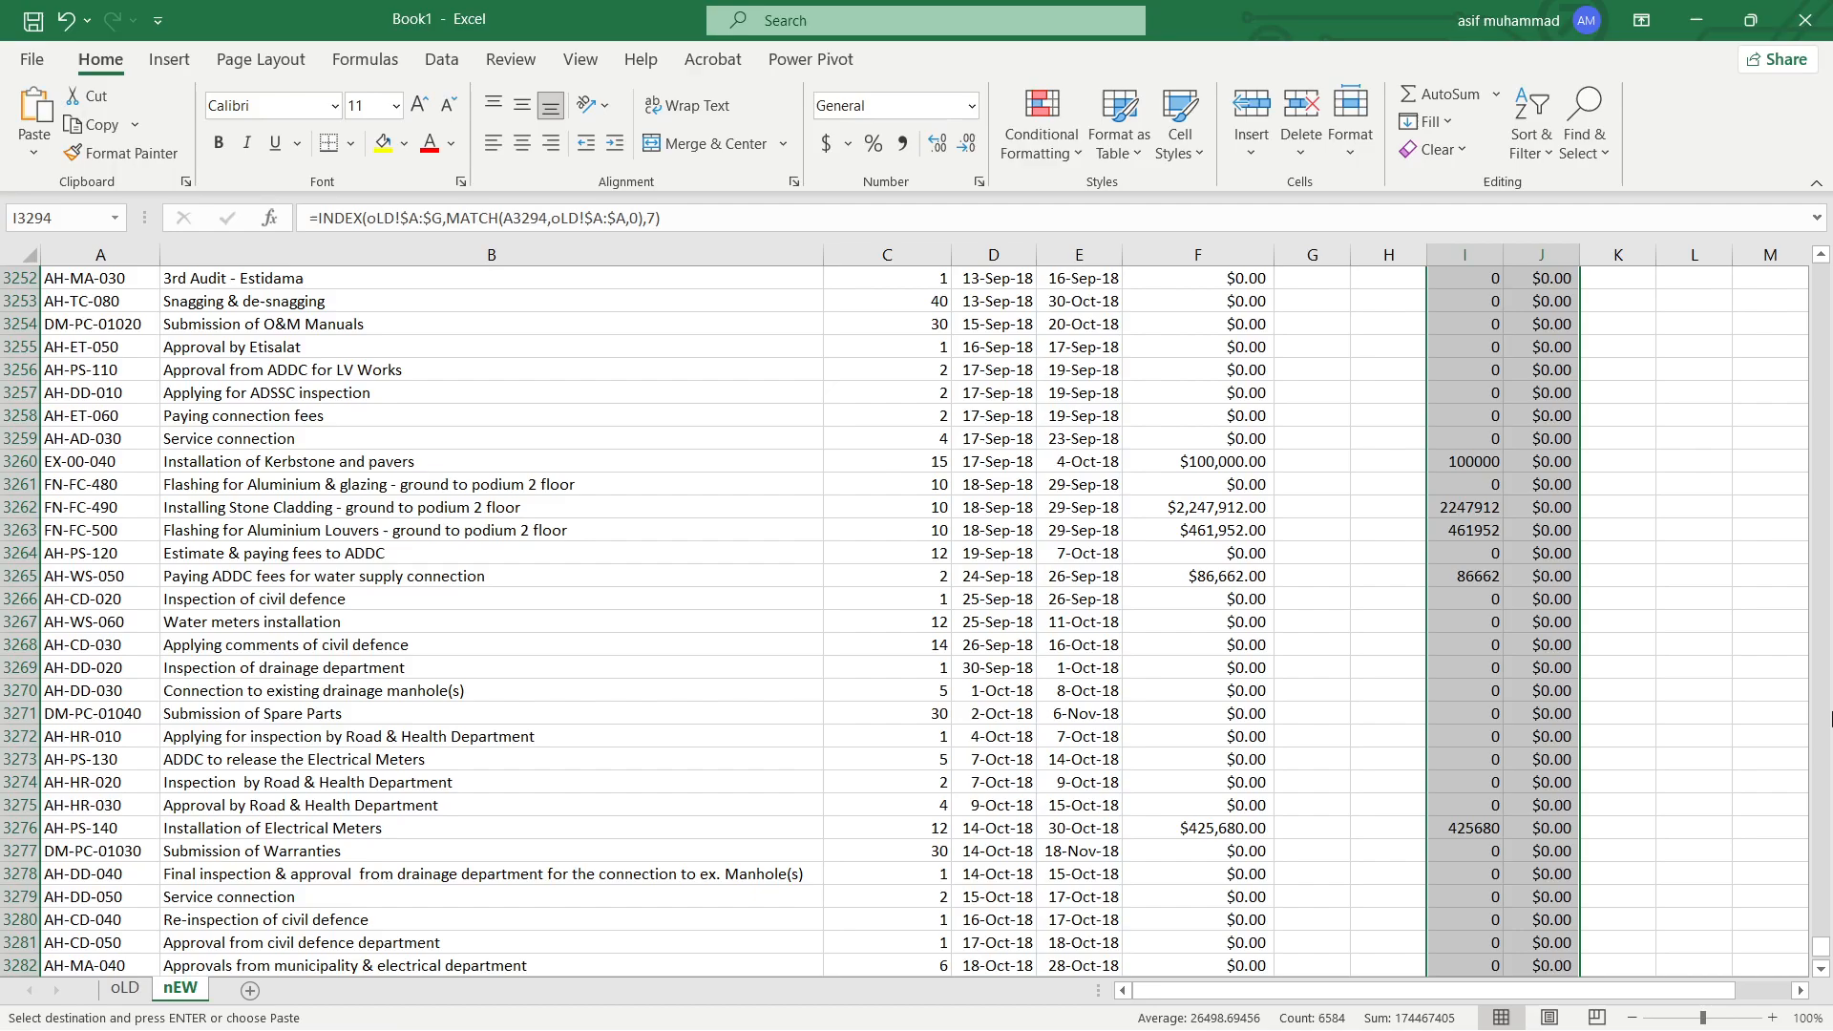
pyautogui.moveTo(1819, 955); pyautogui.dragTo(1824, 277)
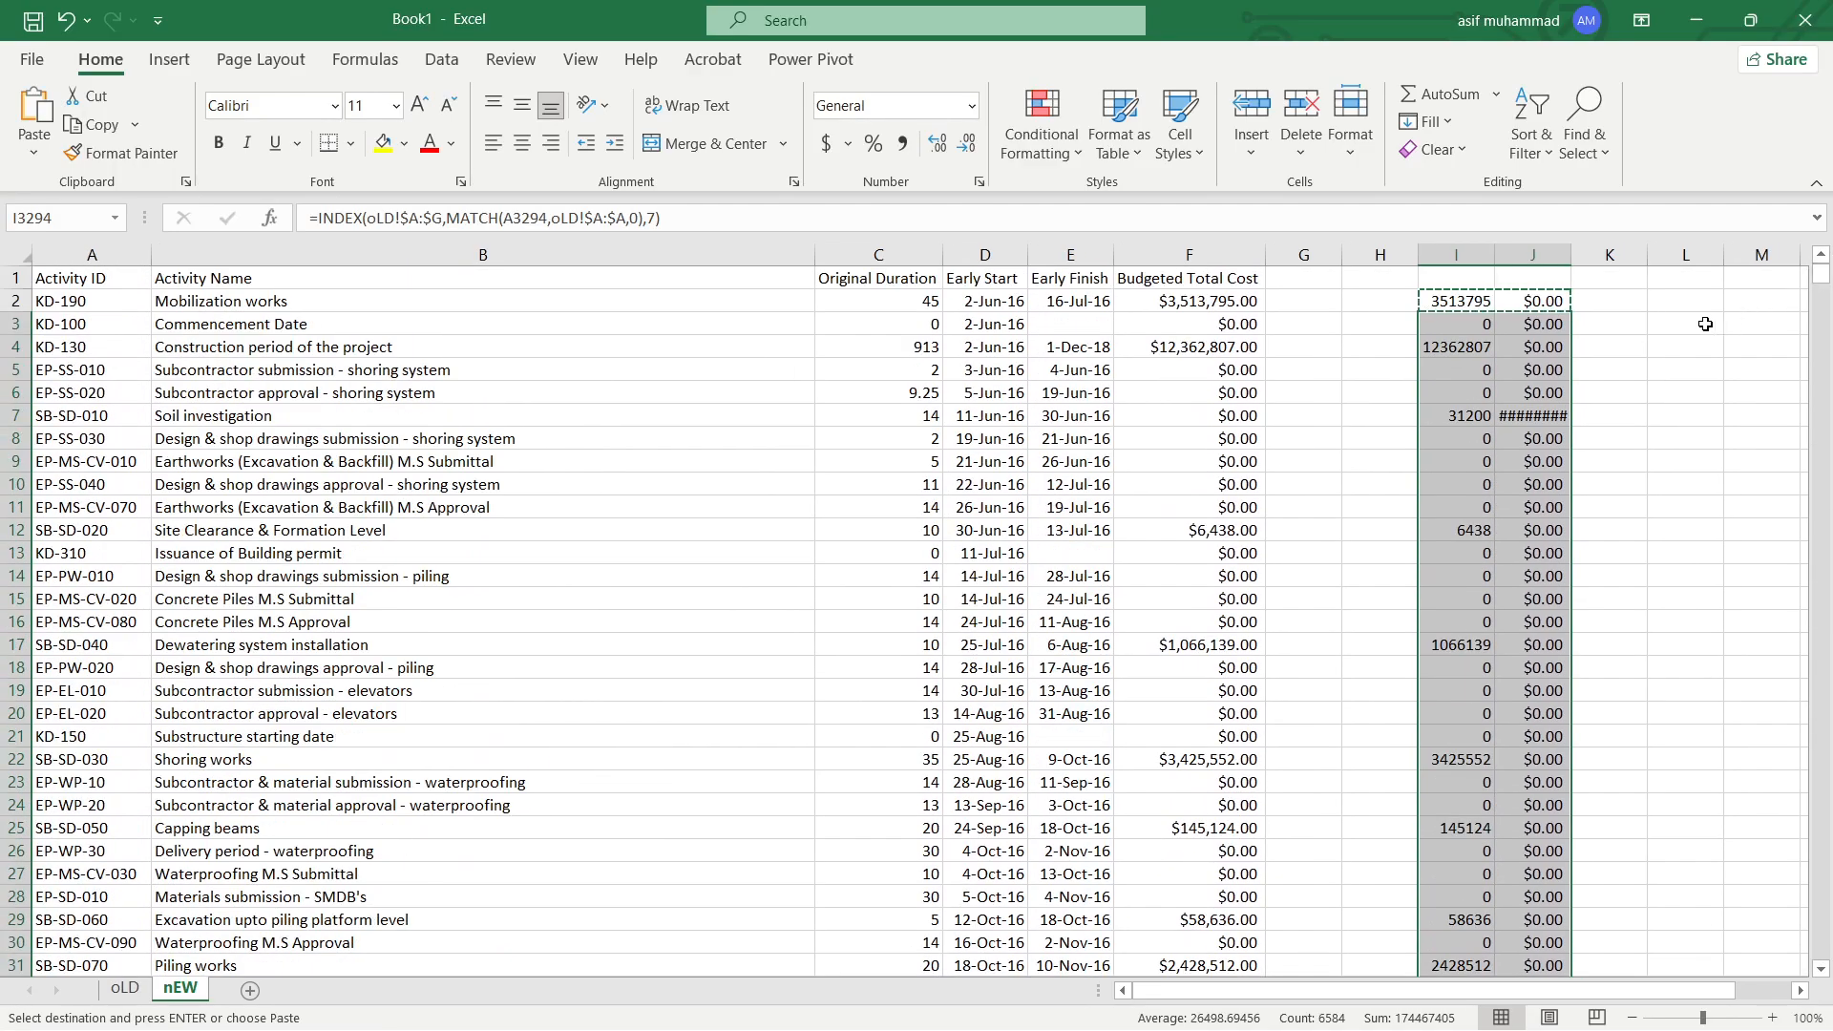
pyautogui.click(1467, 283)
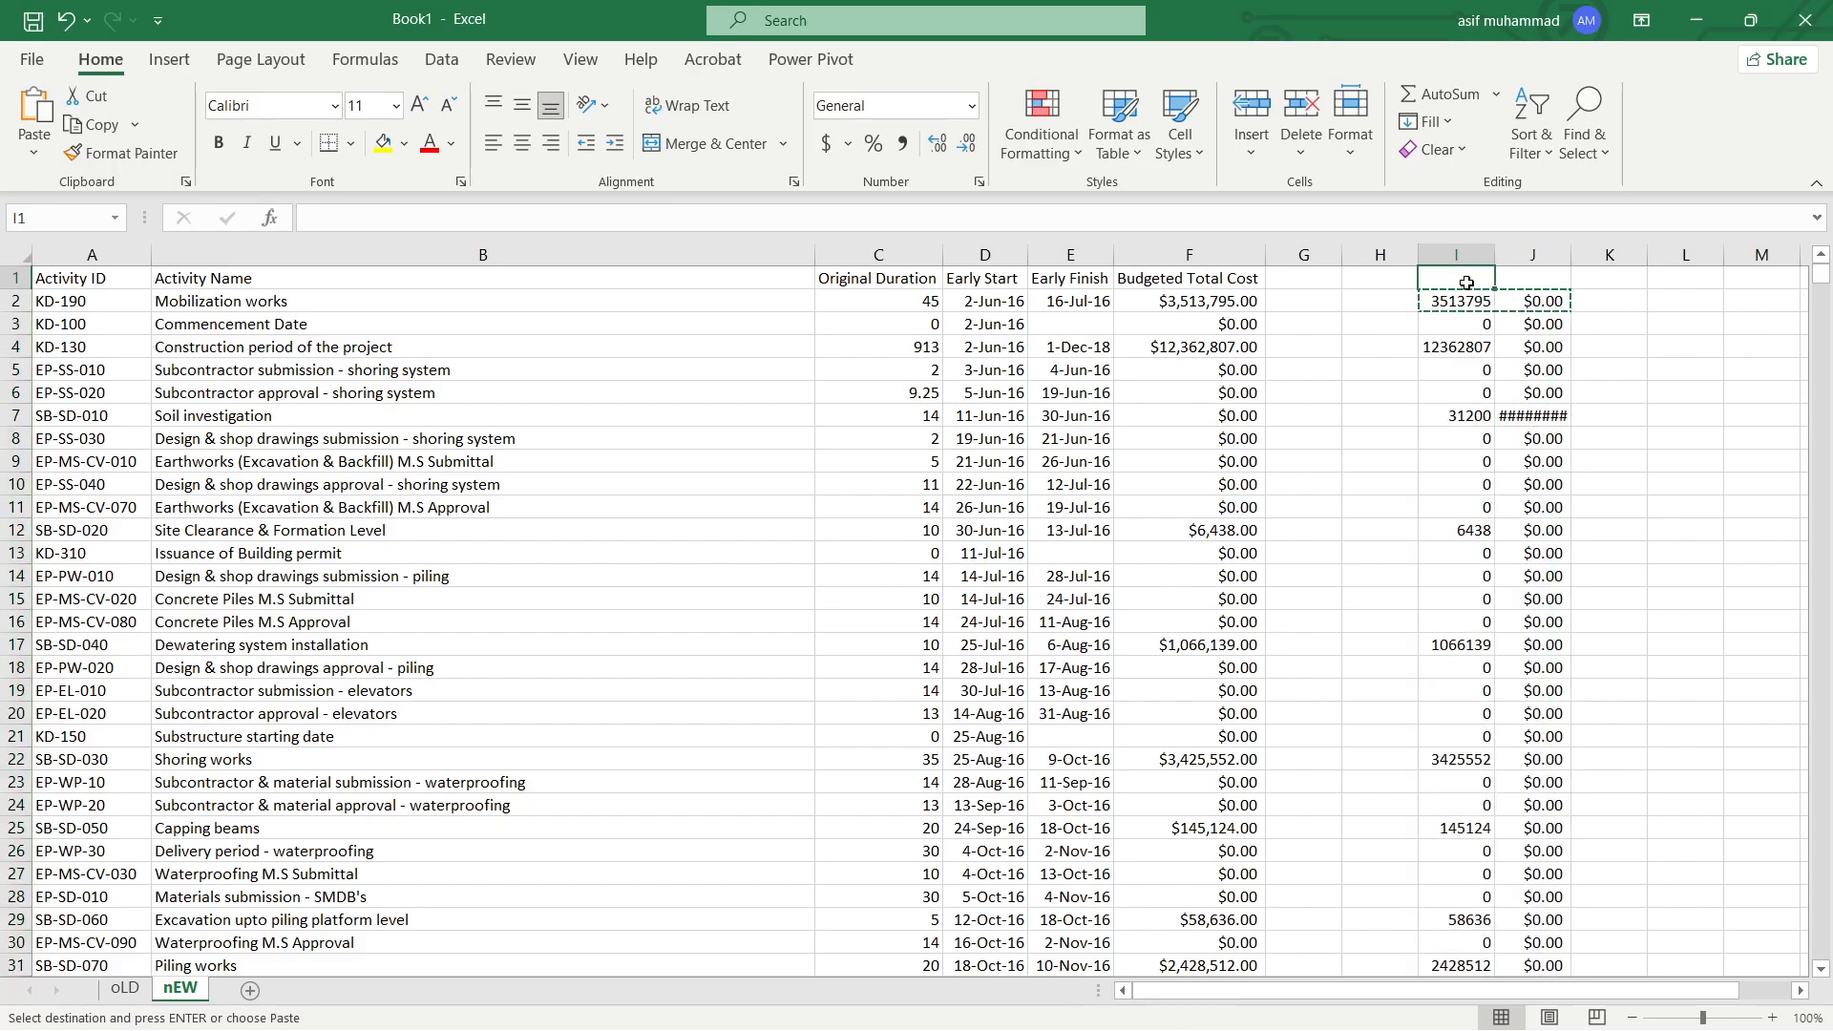
pyautogui.write('d')
pyautogui.press('BackSpace')
pyautogui.write('New')
pyautogui.press('Tab')
pyautogui.write('Dif')
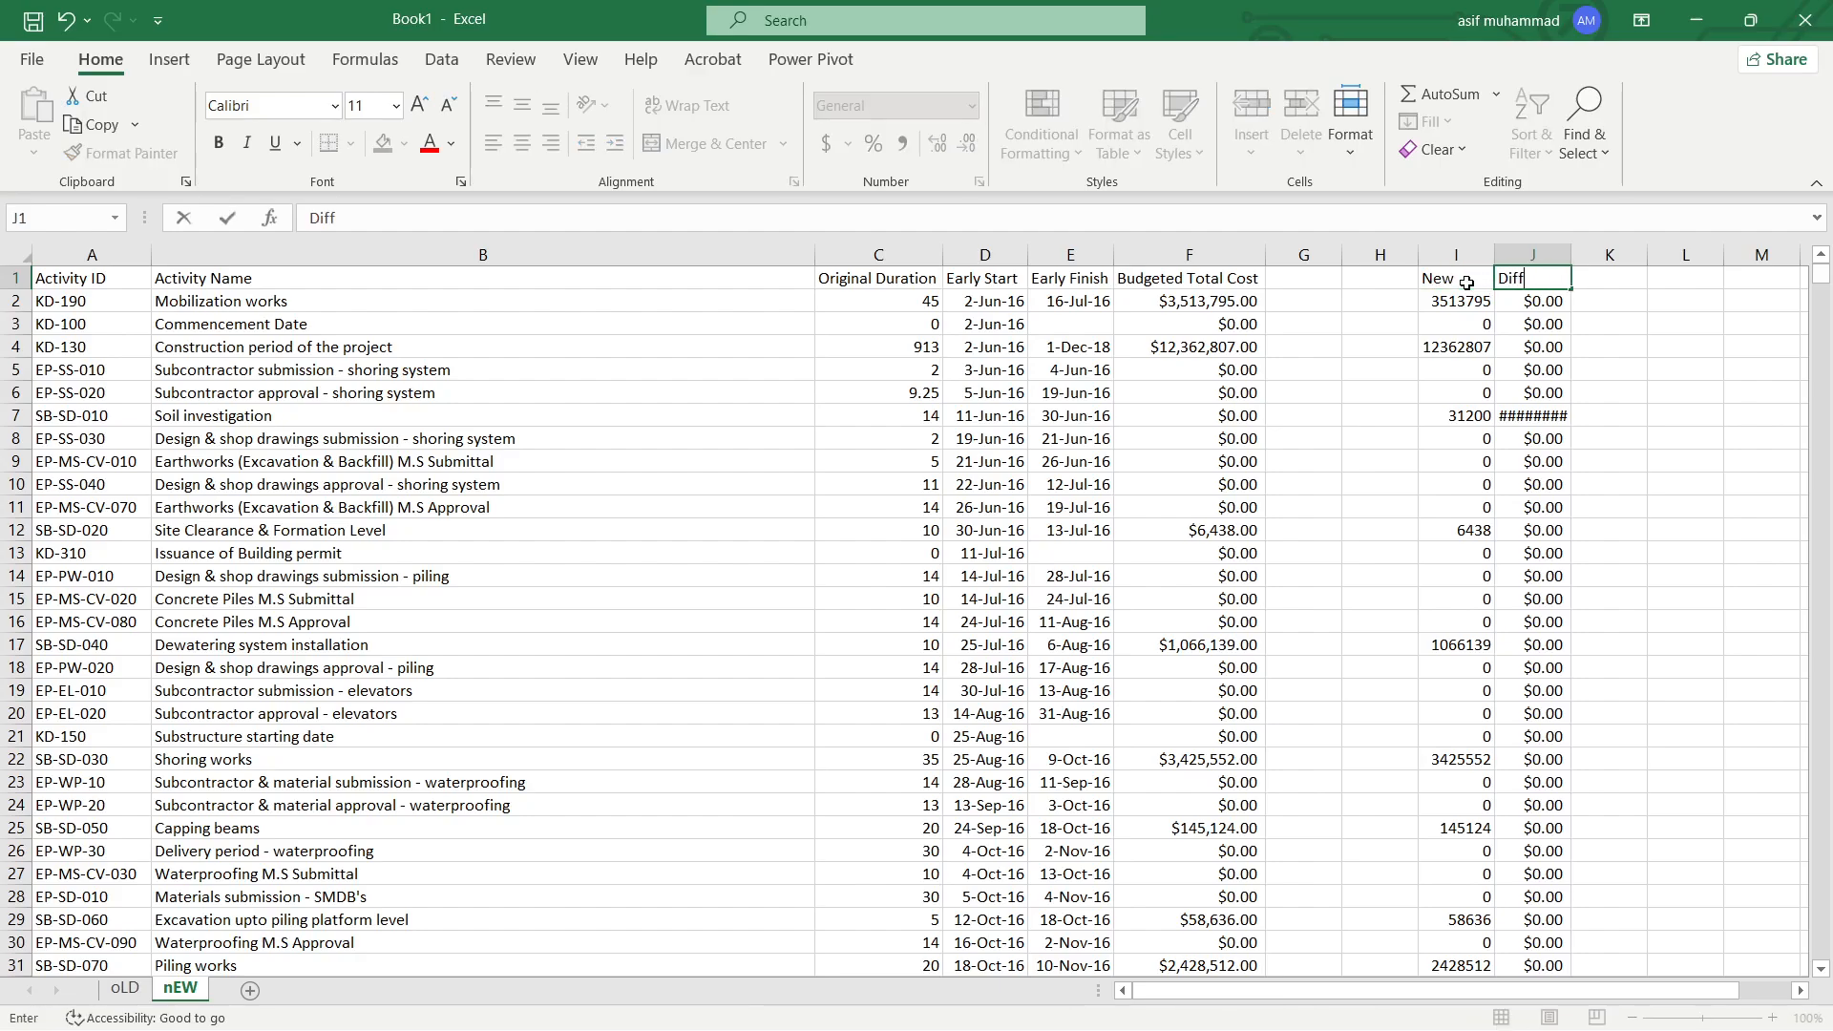
pyautogui.write('f')
pyautogui.press('Return')
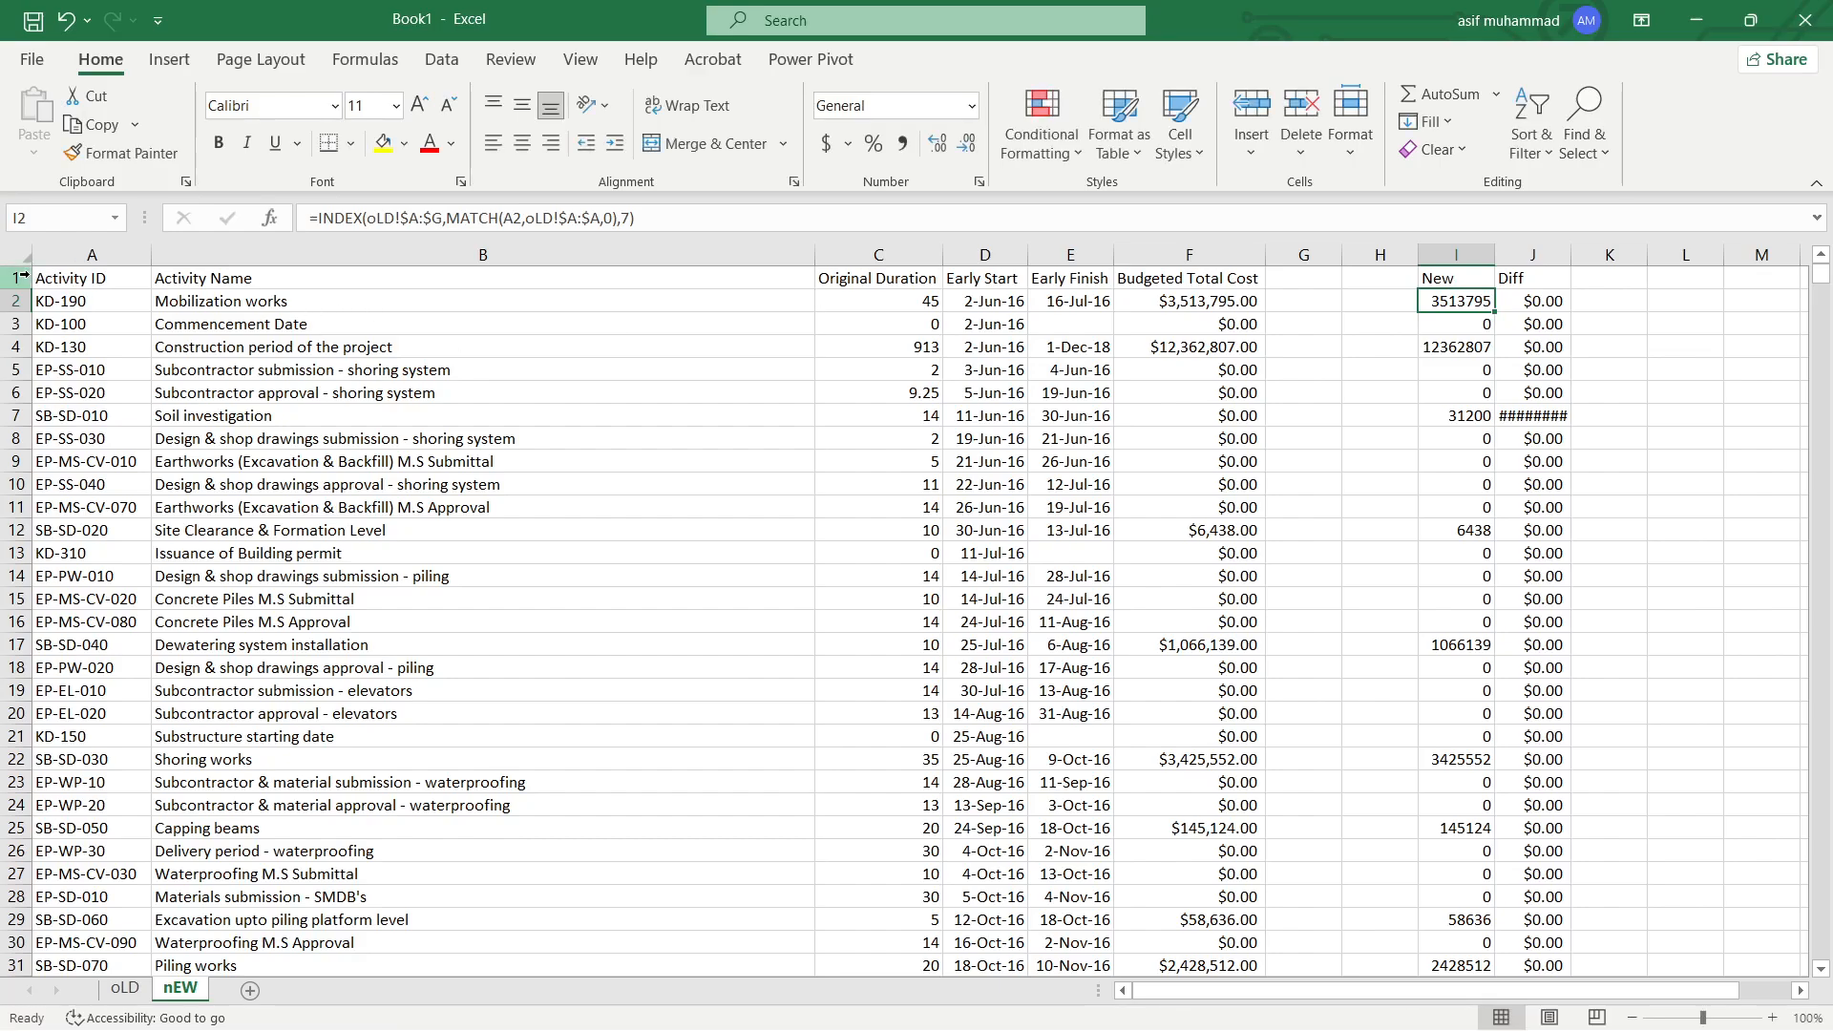
# Add filters to the header row and filter the Diff column to show only $31,200.00
pyautogui.click(24, 276)
pyautogui.click(1545, 128)
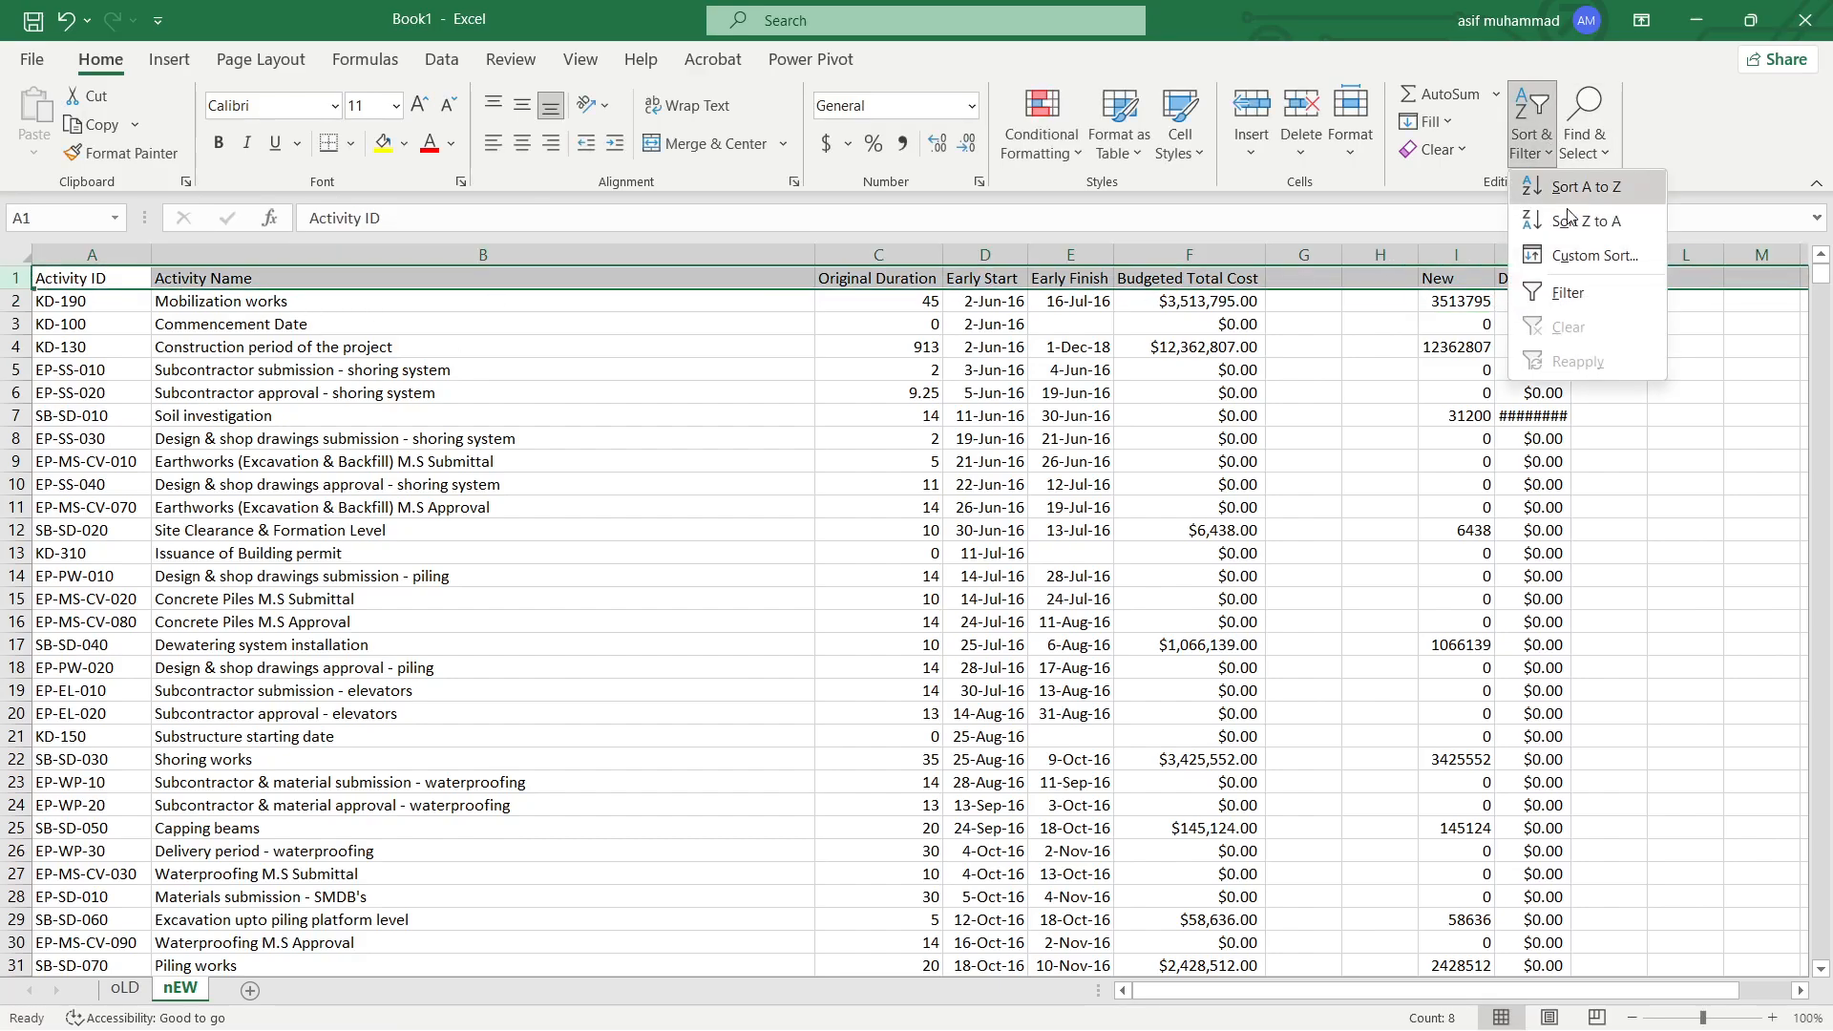
pyautogui.click(1583, 291)
pyautogui.click(1566, 278)
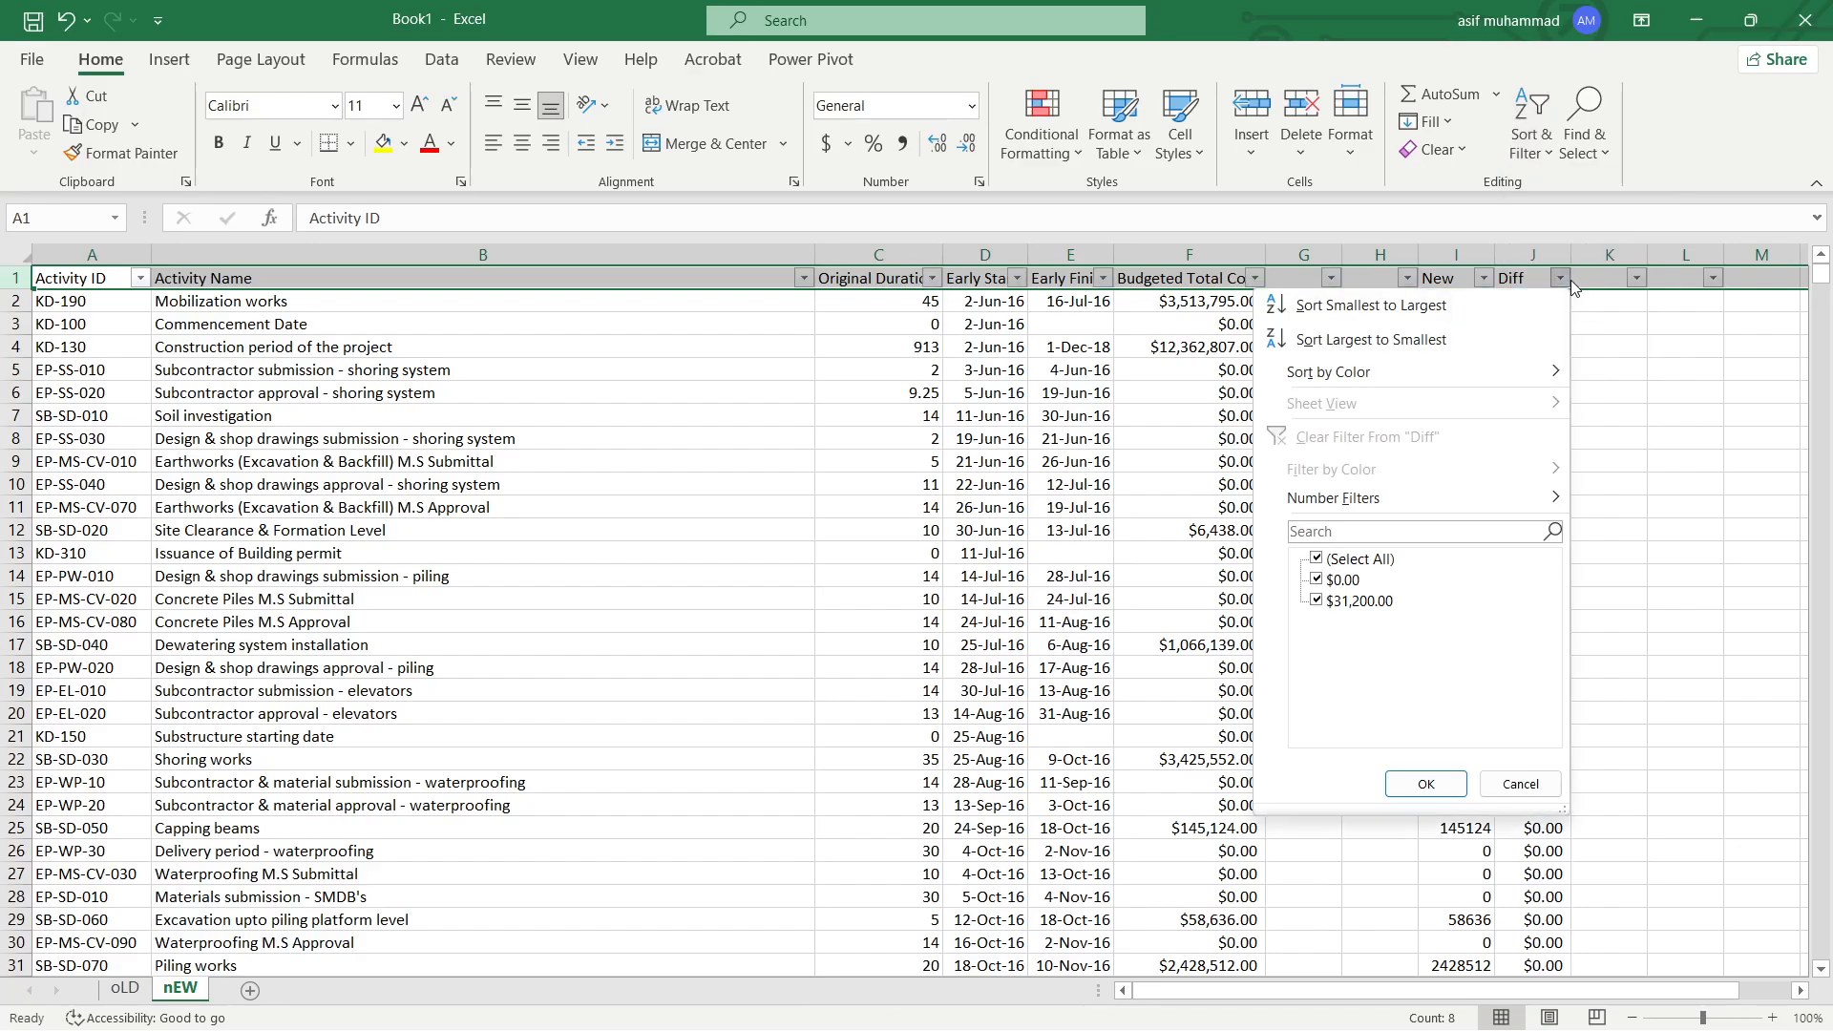
pyautogui.click(1336, 562)
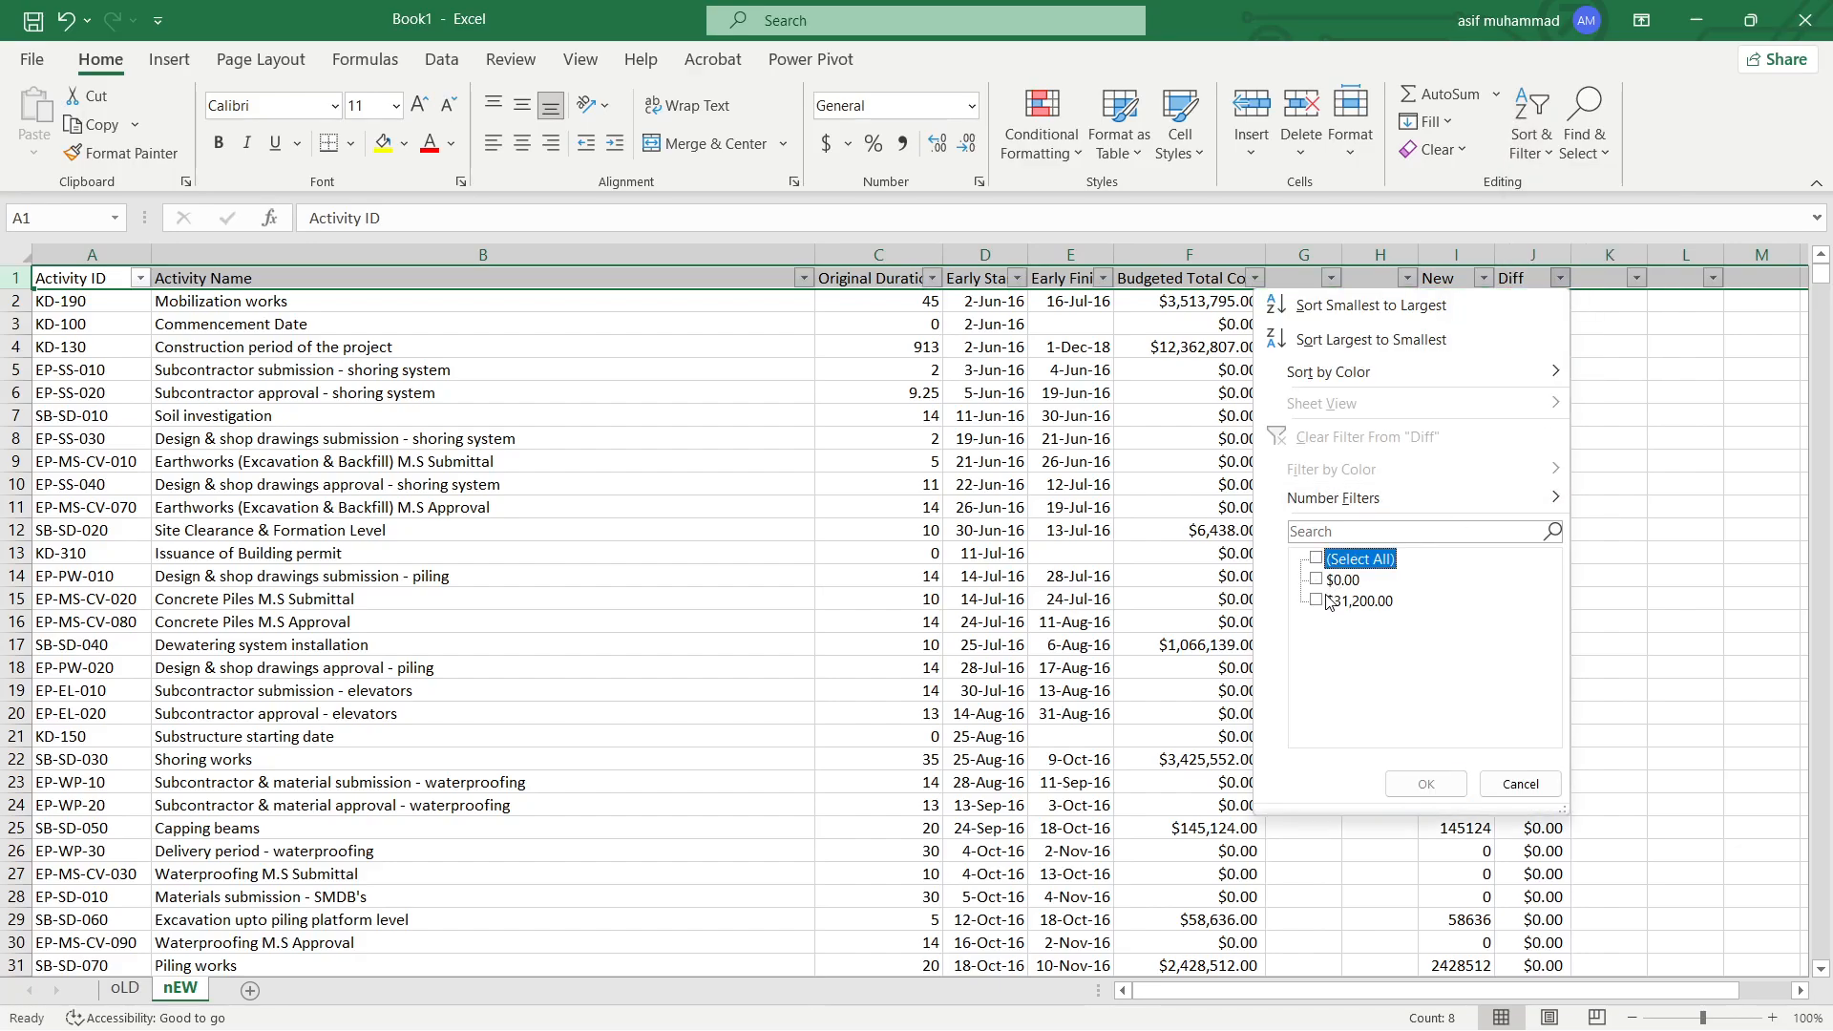
pyautogui.click(1316, 602)
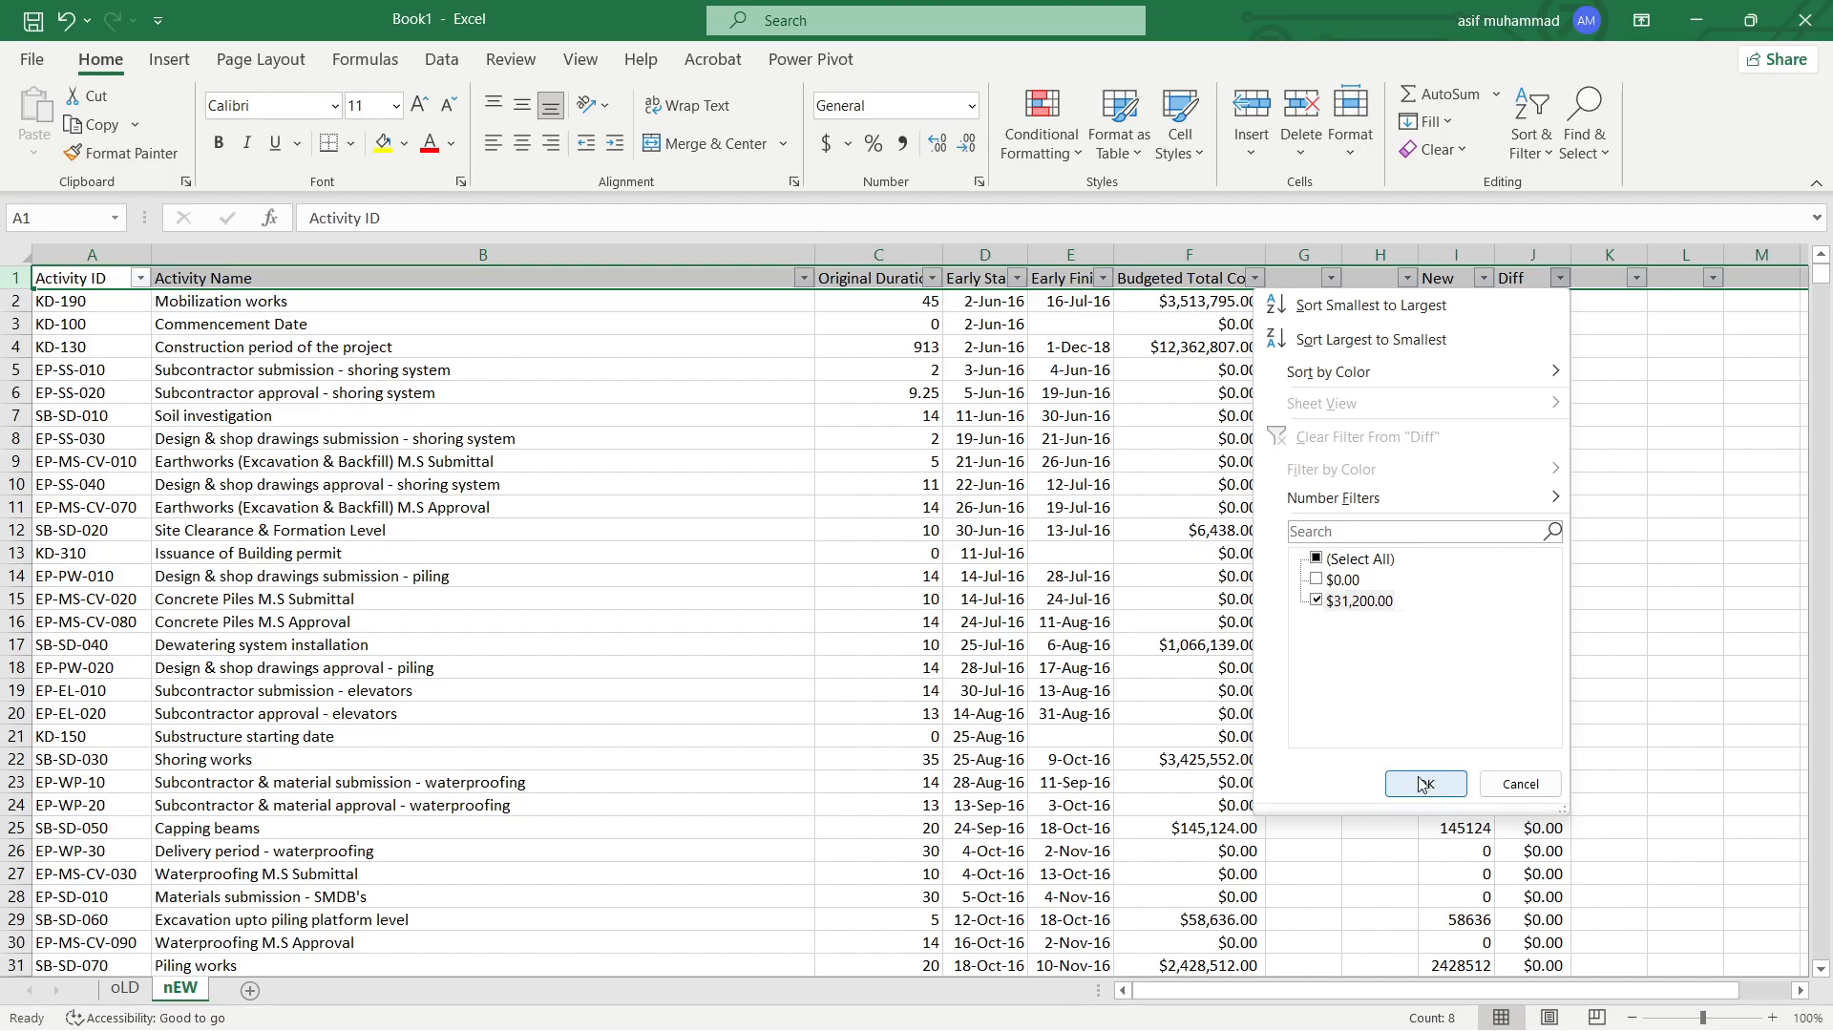
pyautogui.click(1421, 783)
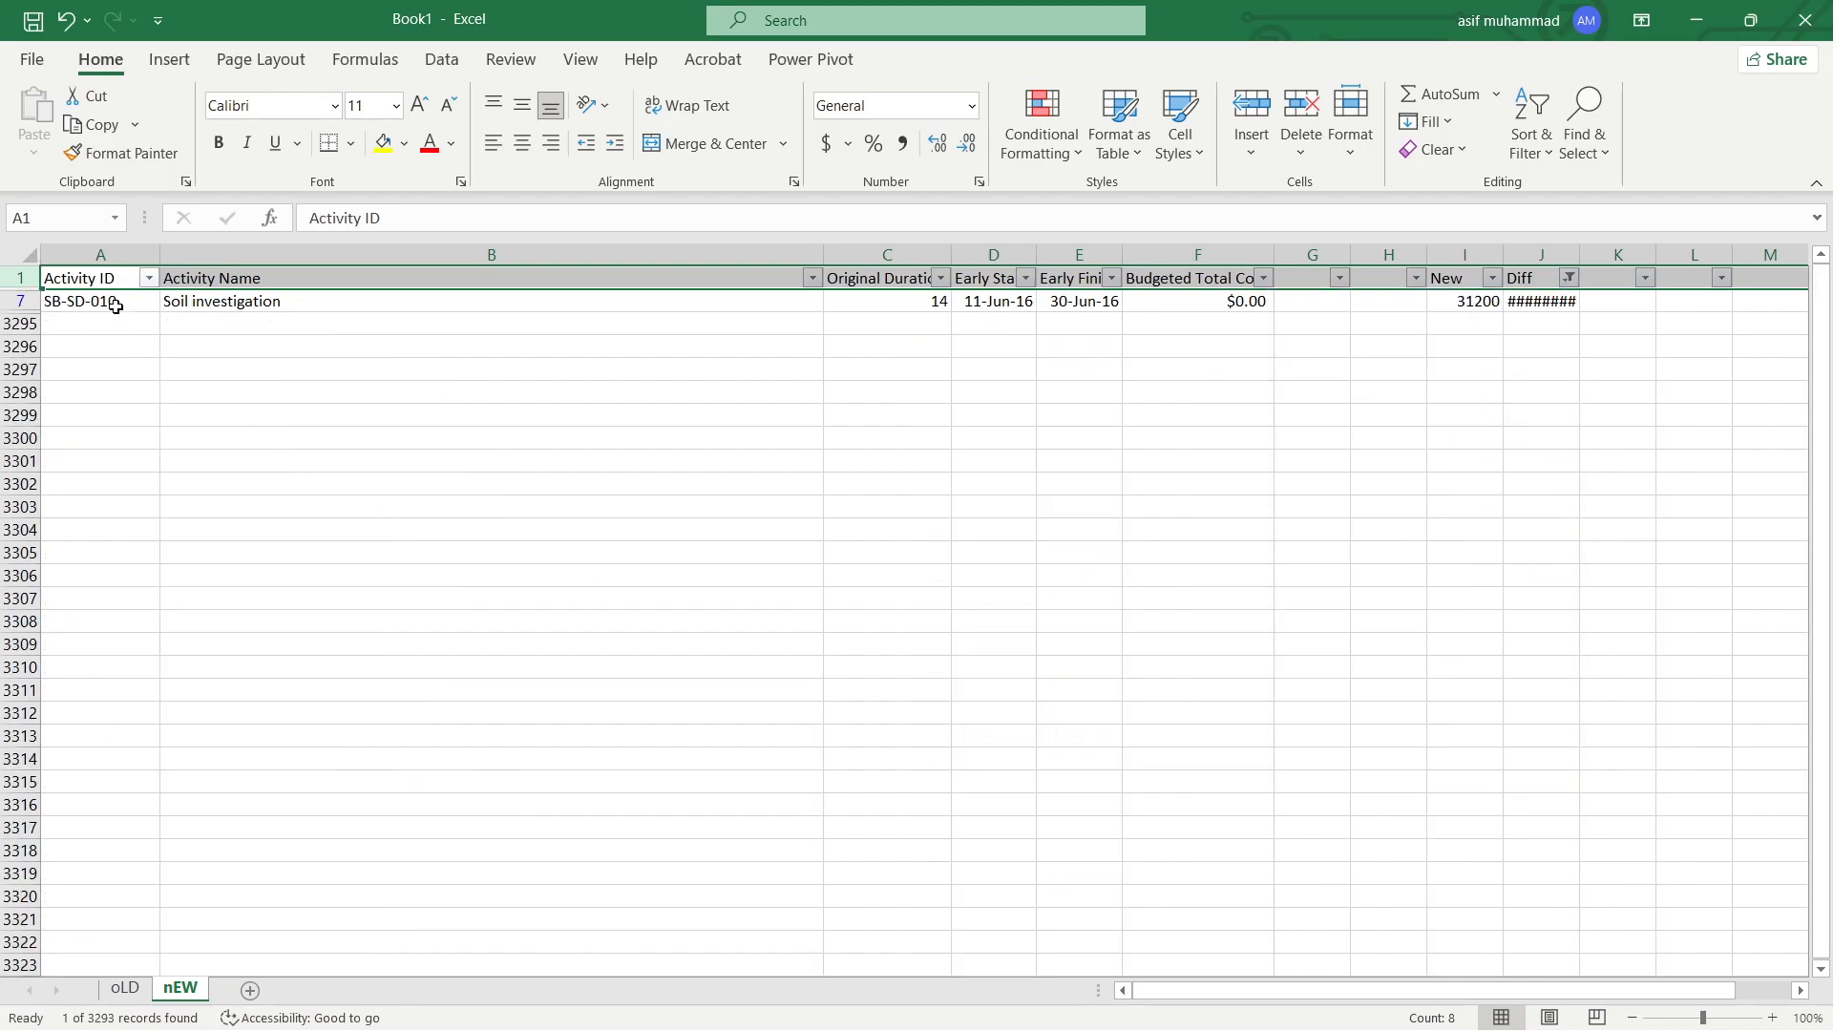
# Autofit column I and copy the activity ID SB-SD-010 from the Soil investigation row
pyautogui.click(116, 305)
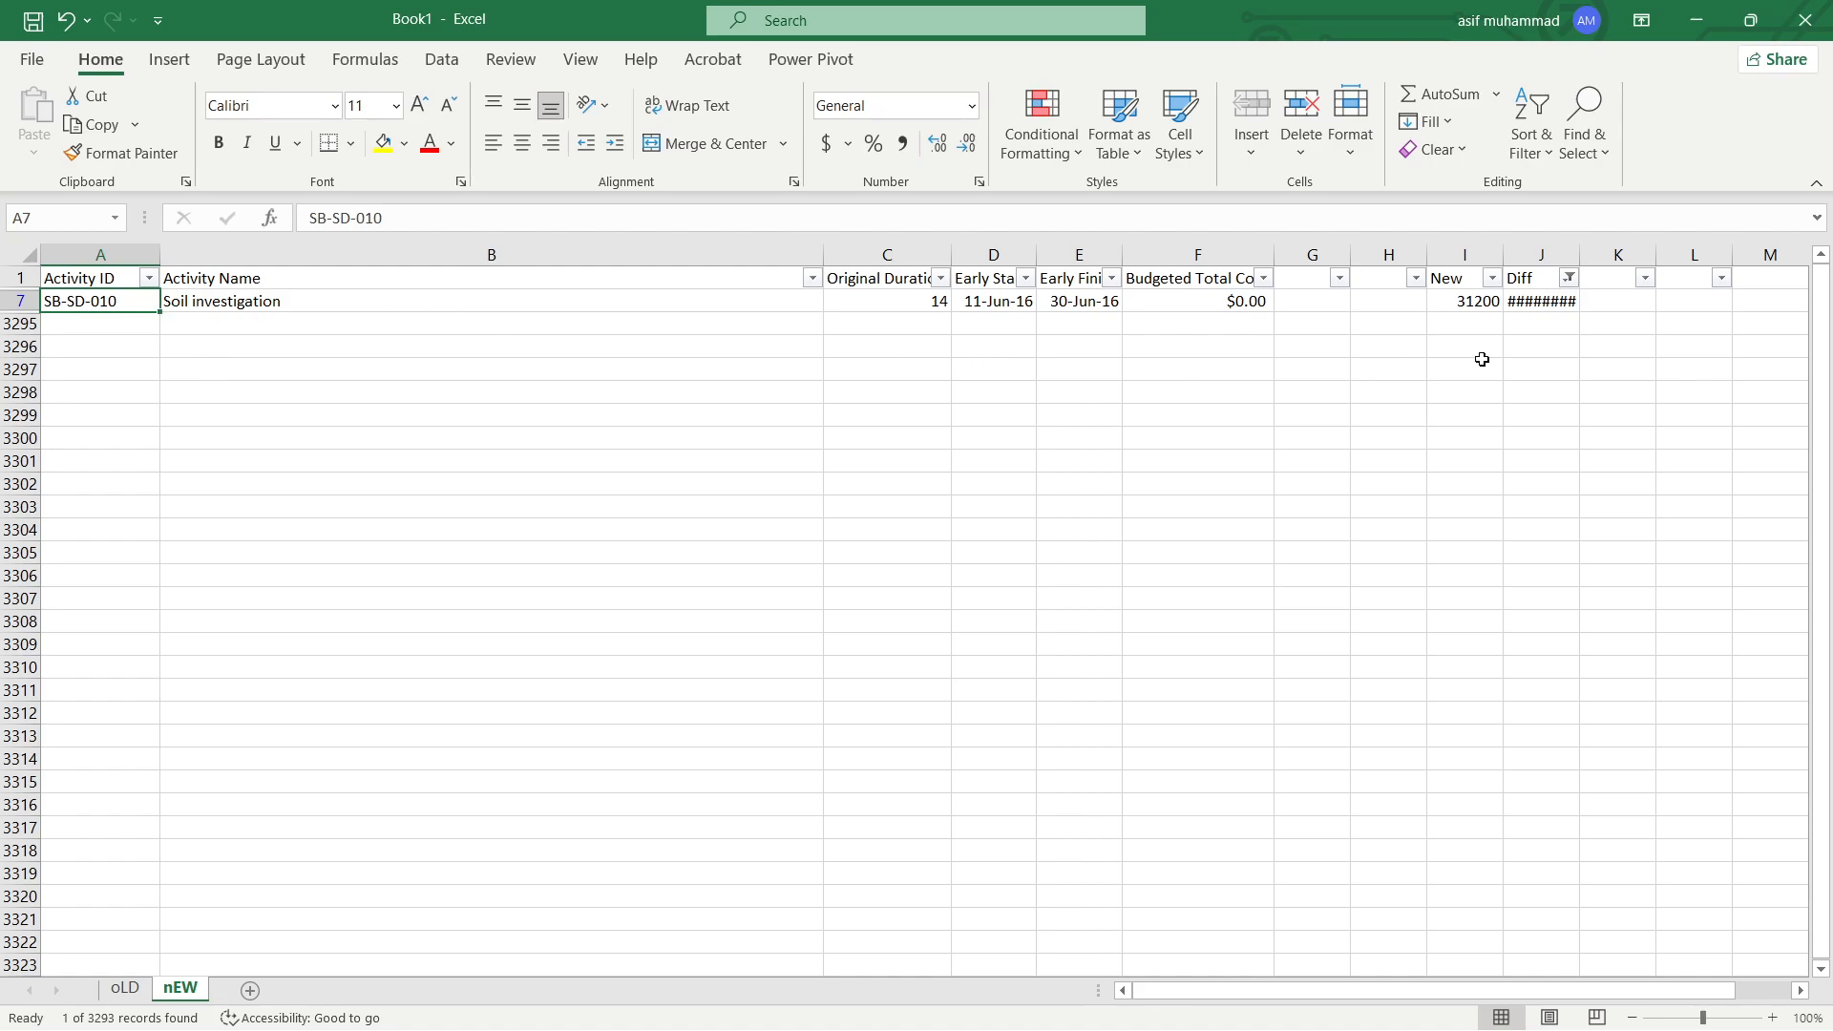
pyautogui.doubleClick(1515, 255)
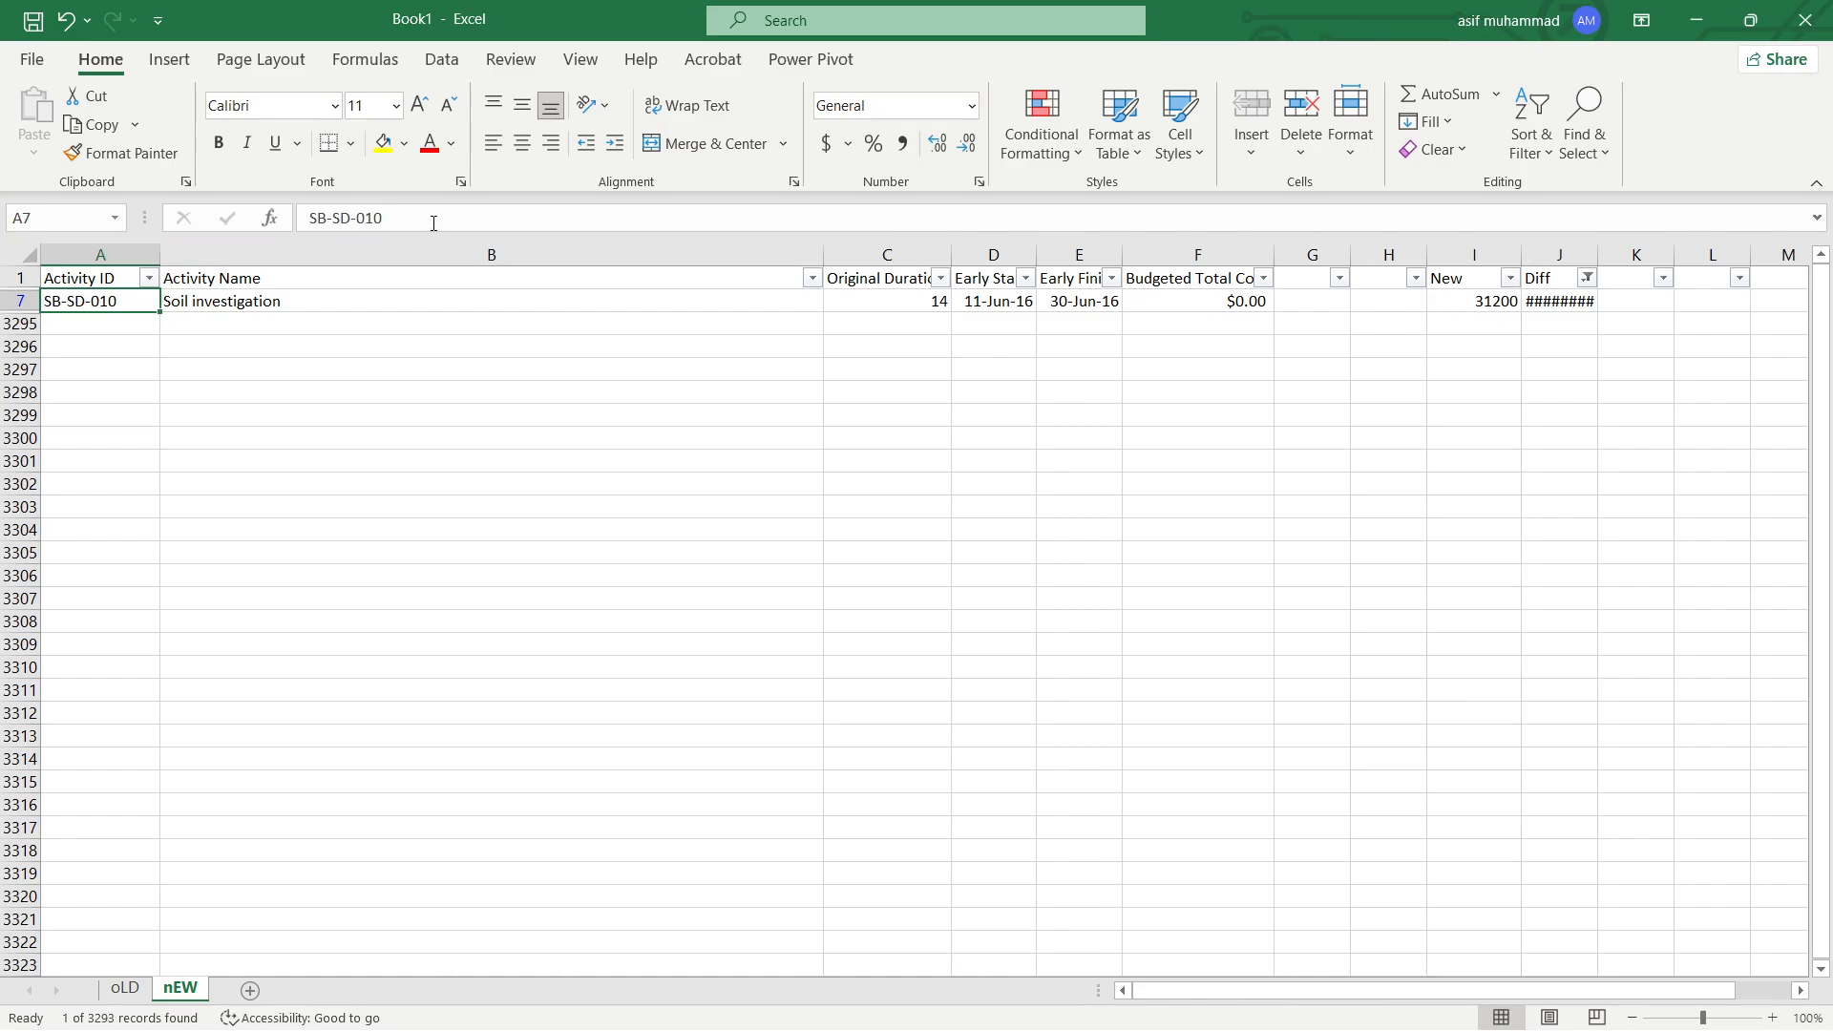
pyautogui.moveTo(384, 217); pyautogui.dragTo(275, 200)
pyautogui.hotkey('ctrl', 'c')
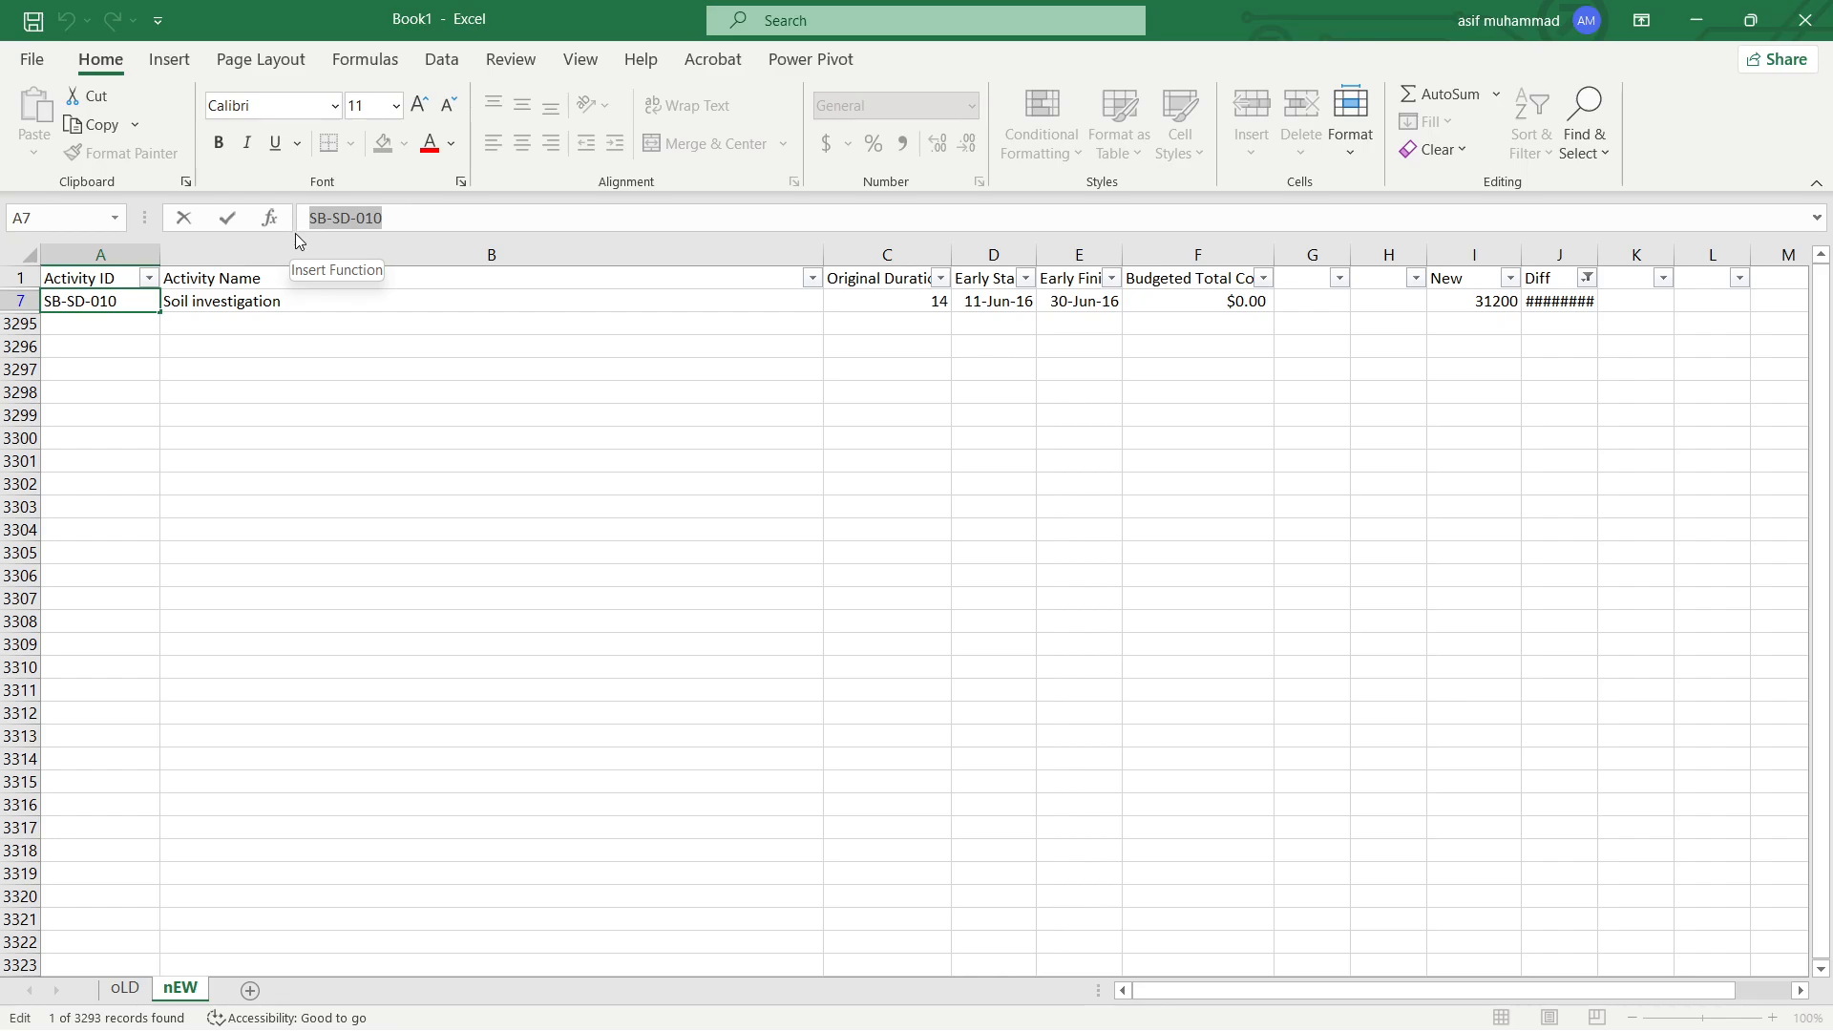
pyautogui.press('Escape')
# Switch to Primavera P6 and find activity SB-SD-010 in the activity table using the copied ID
pyautogui.click(1235, 1022)
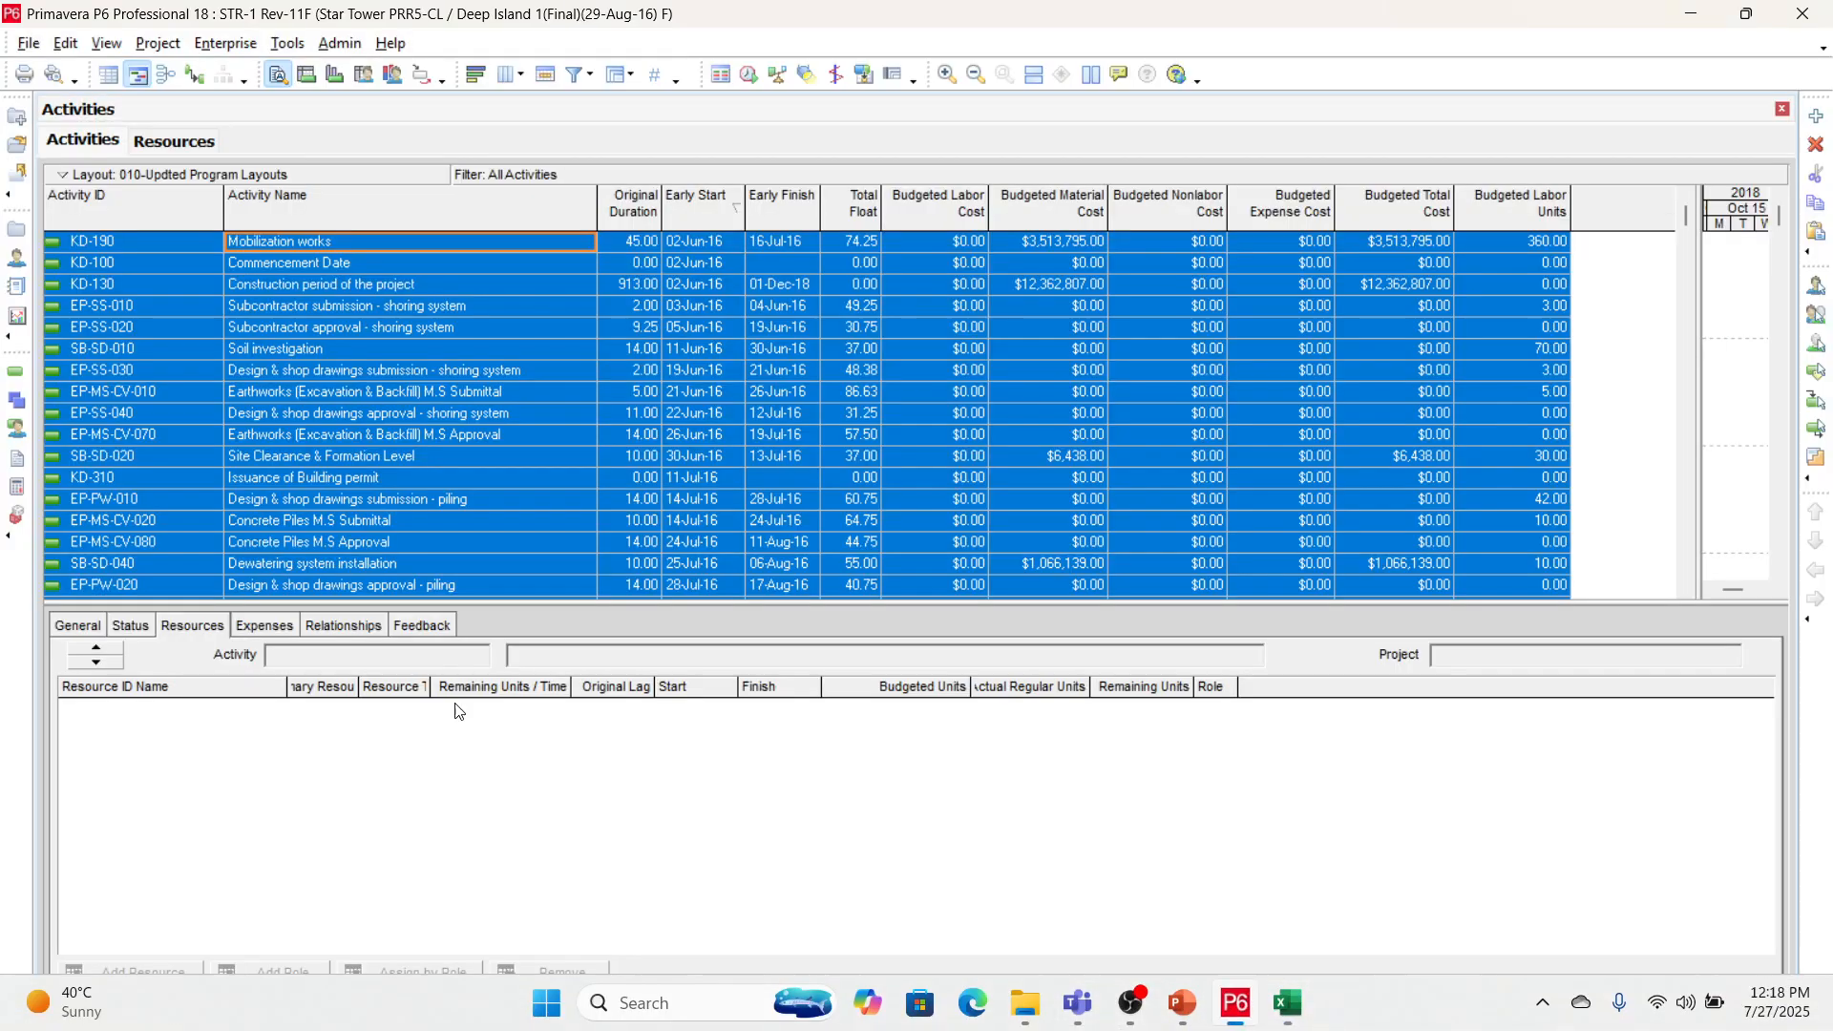
pyautogui.click(194, 444)
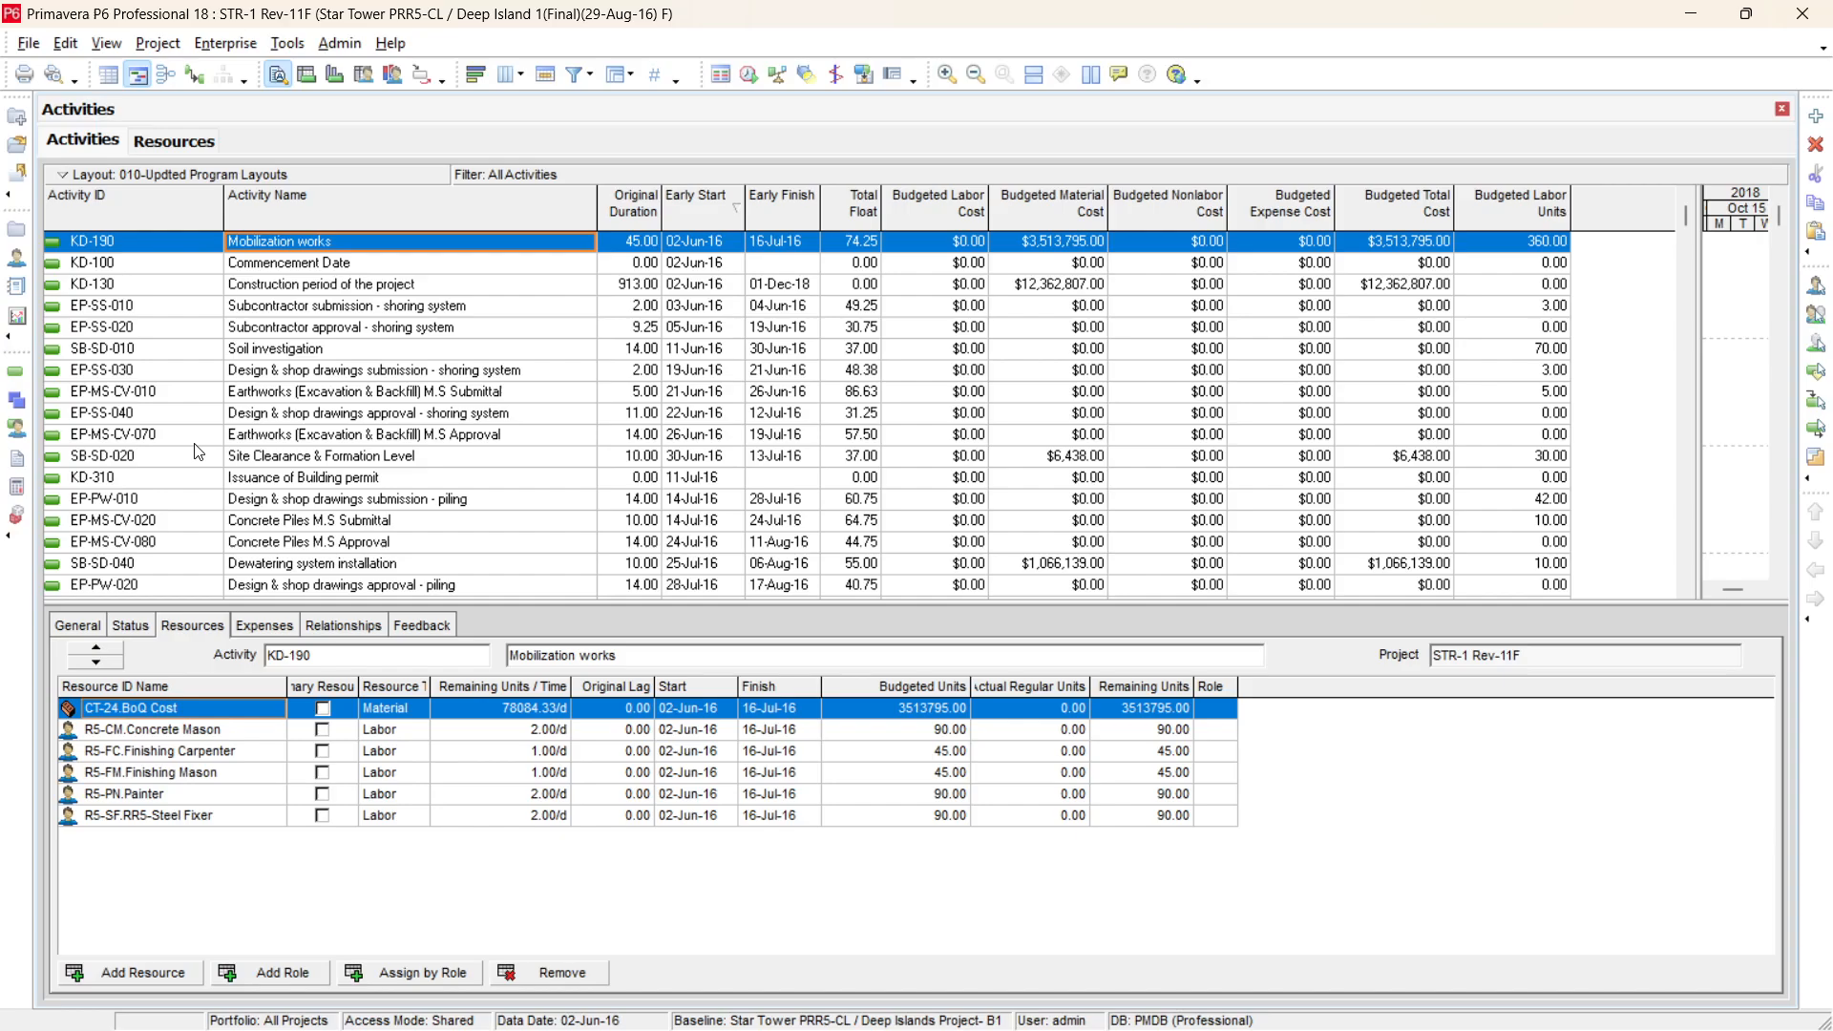
pyautogui.click(198, 436)
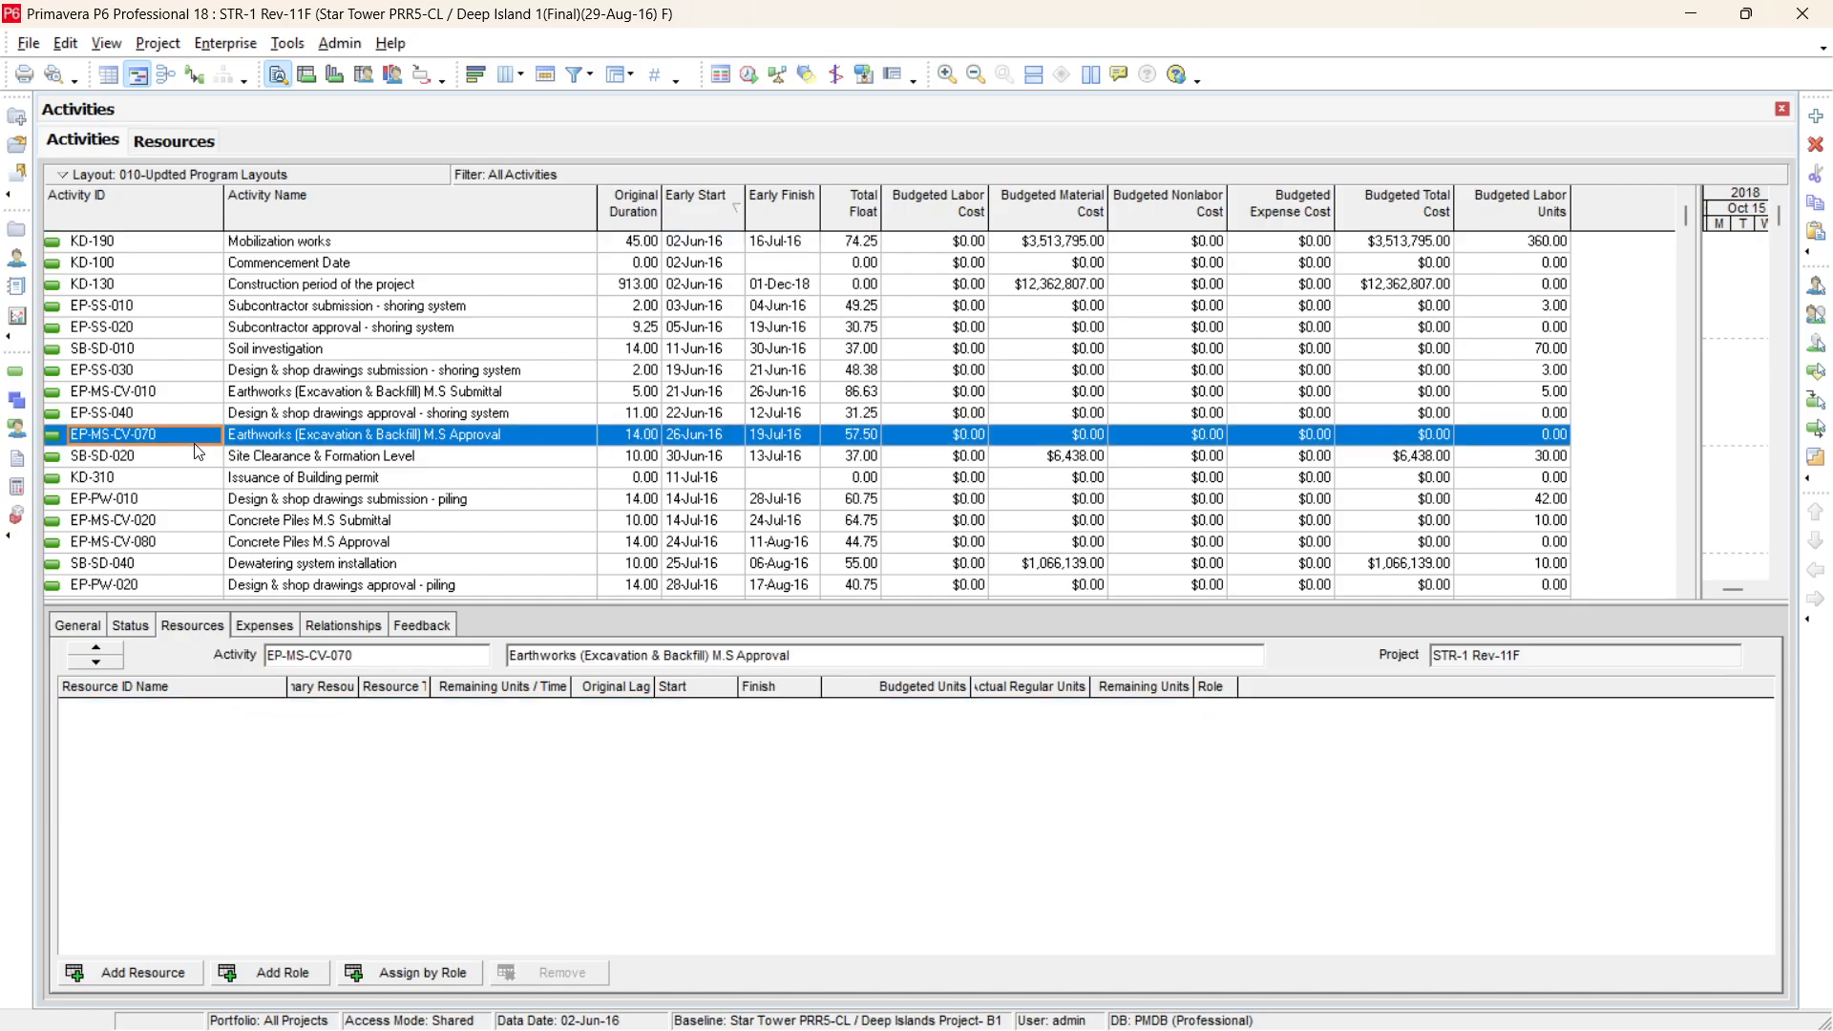
pyautogui.hotkey('ctrl', 'f')
pyautogui.hotkey('ctrl', 'v')
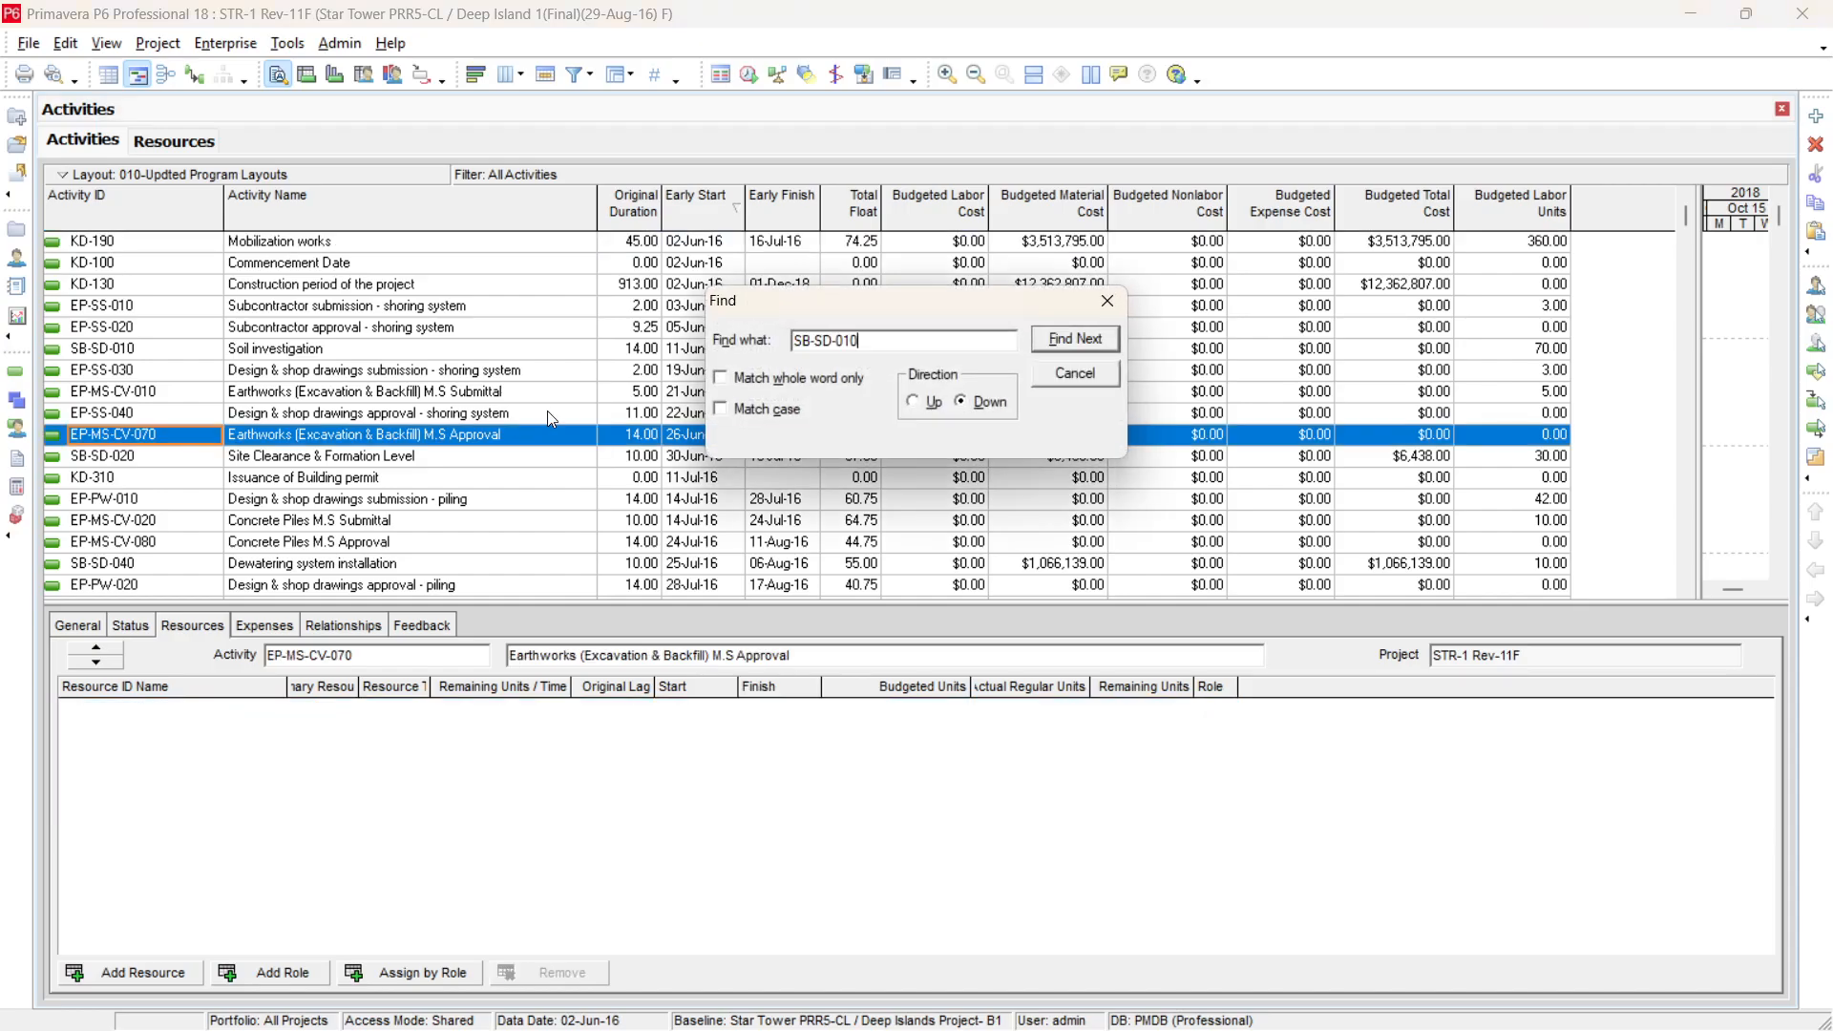
pyautogui.click(1060, 336)
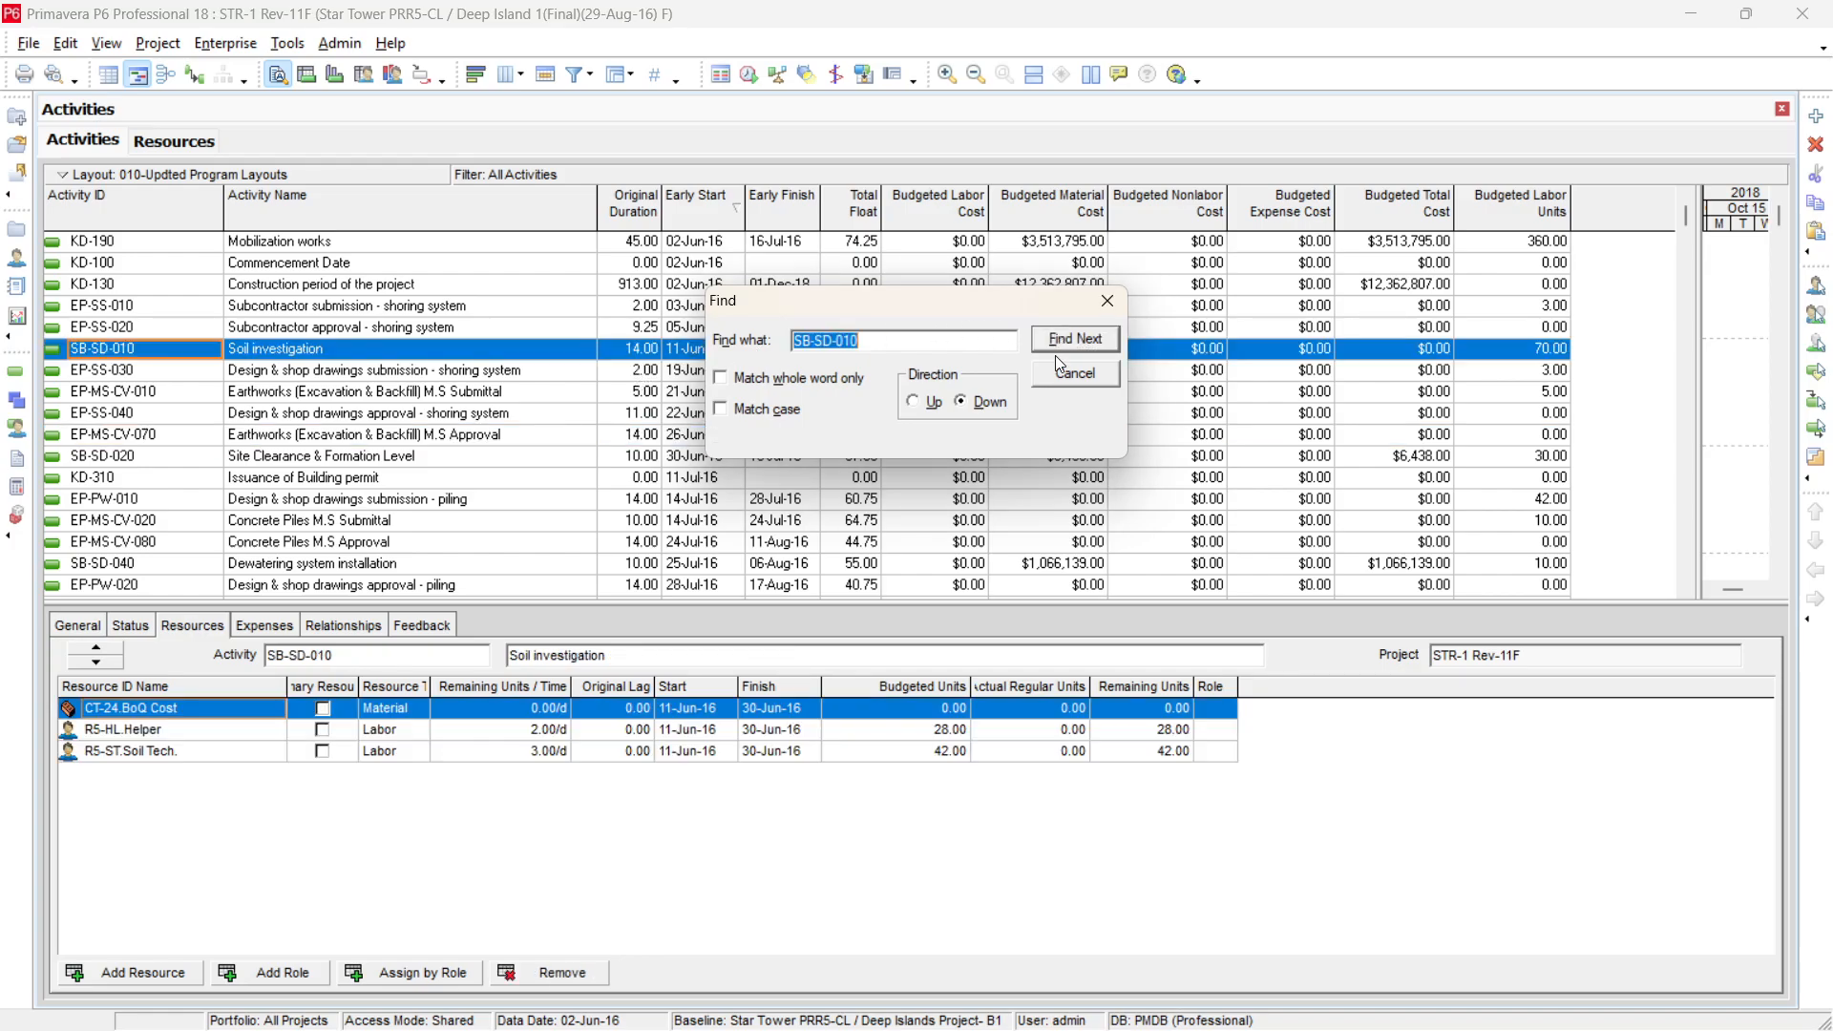
pyautogui.press('Escape')
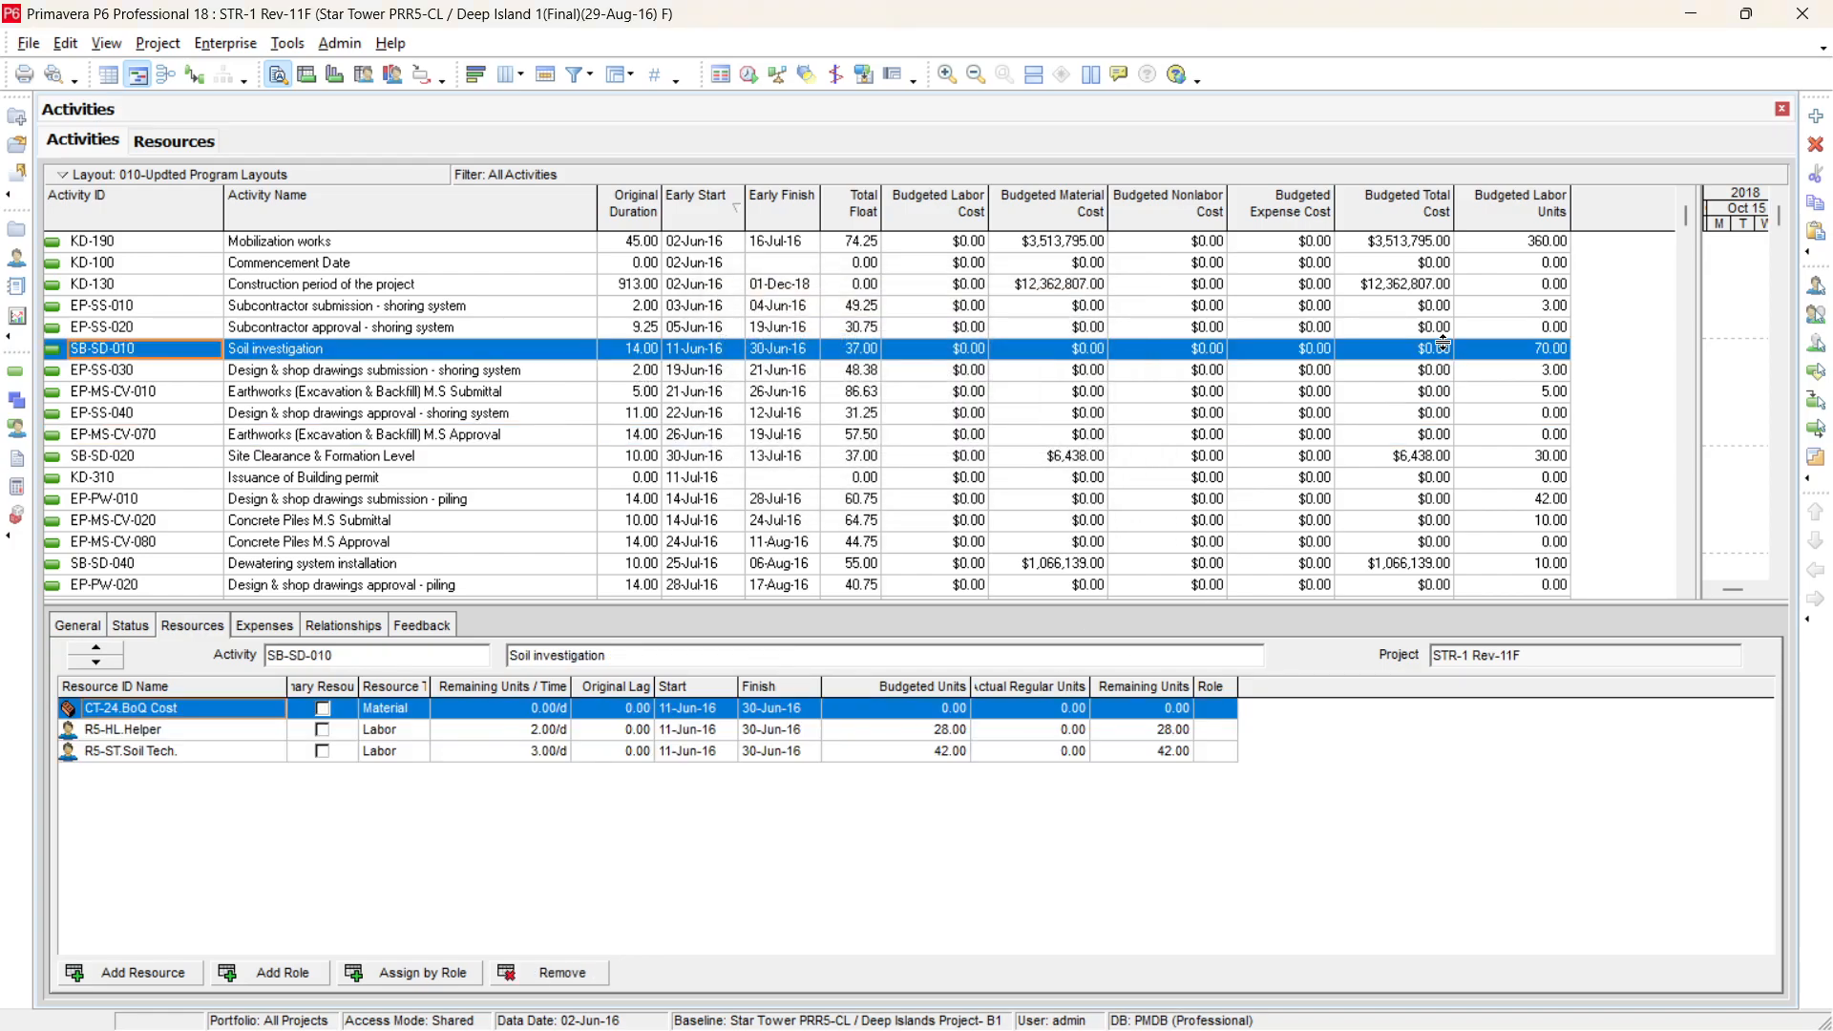
# Set the Budgeted Material Cost of activity SB-SD-010 Soil investigation to $32,500
pyautogui.click(1096, 347)
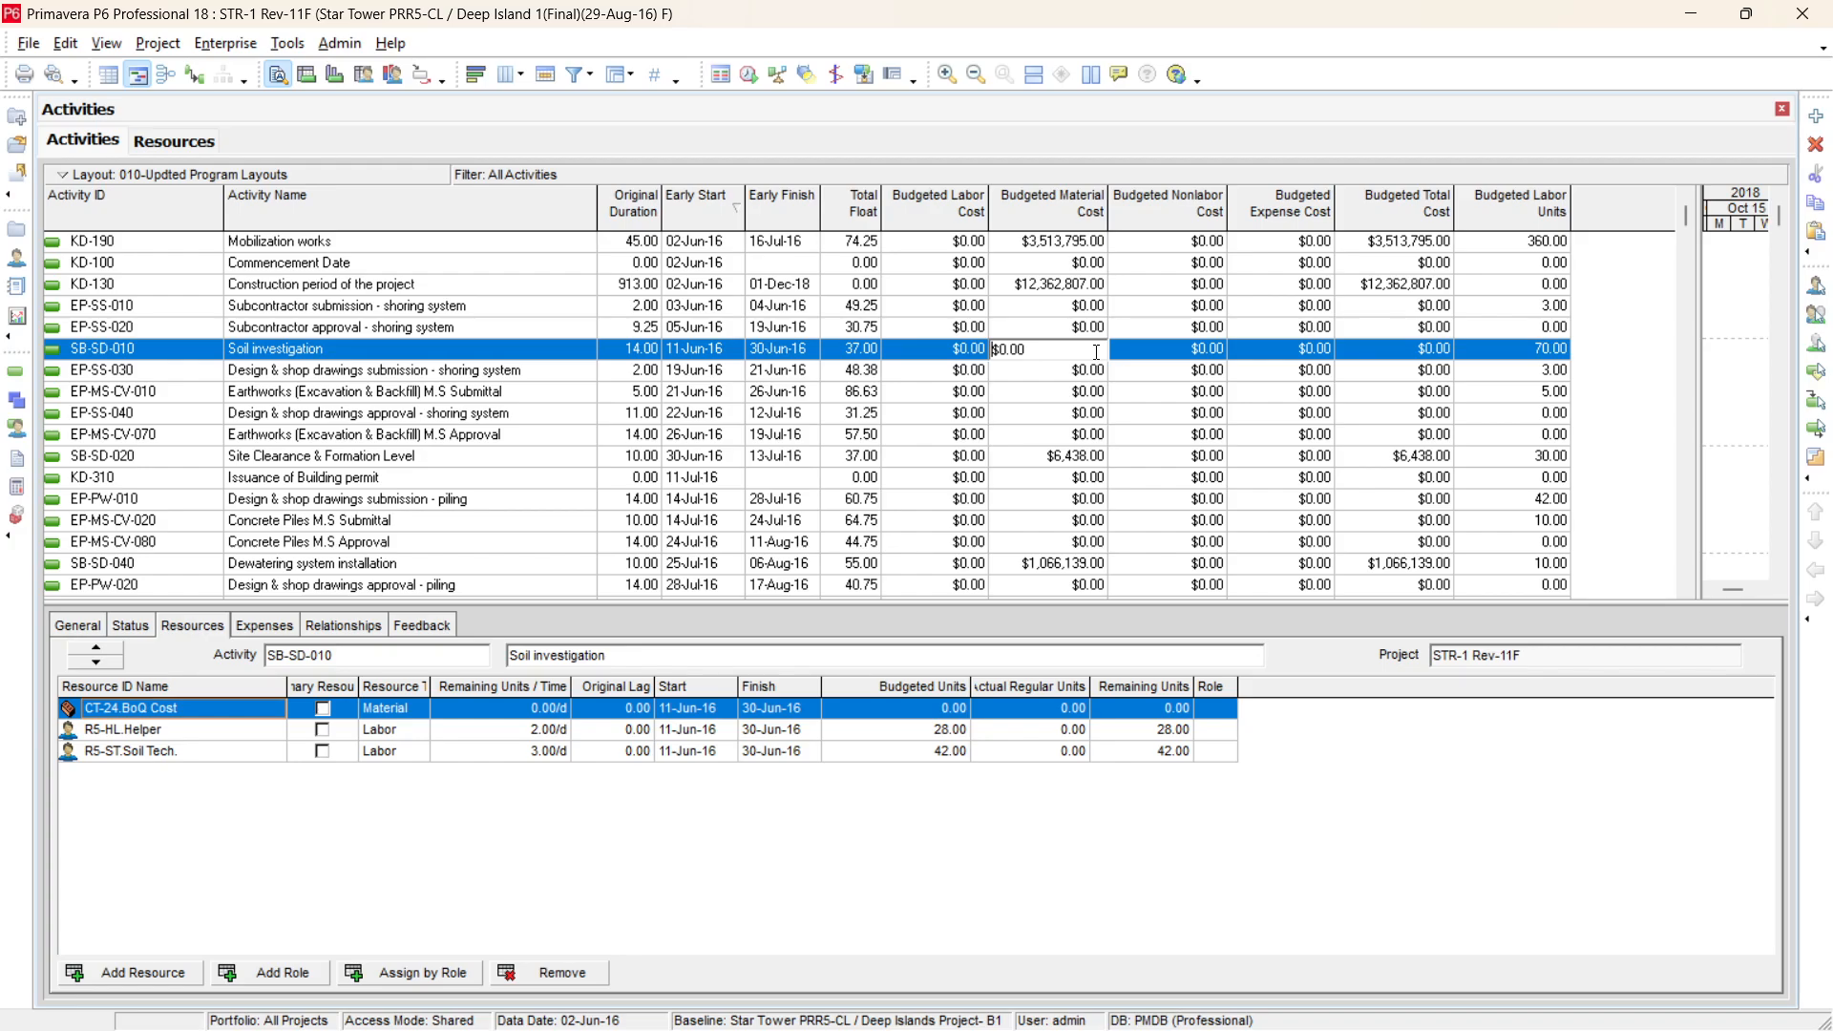
pyautogui.moveTo(1097, 352); pyautogui.dragTo(972, 355)
pyautogui.write('32,500')
pyautogui.press('Return')
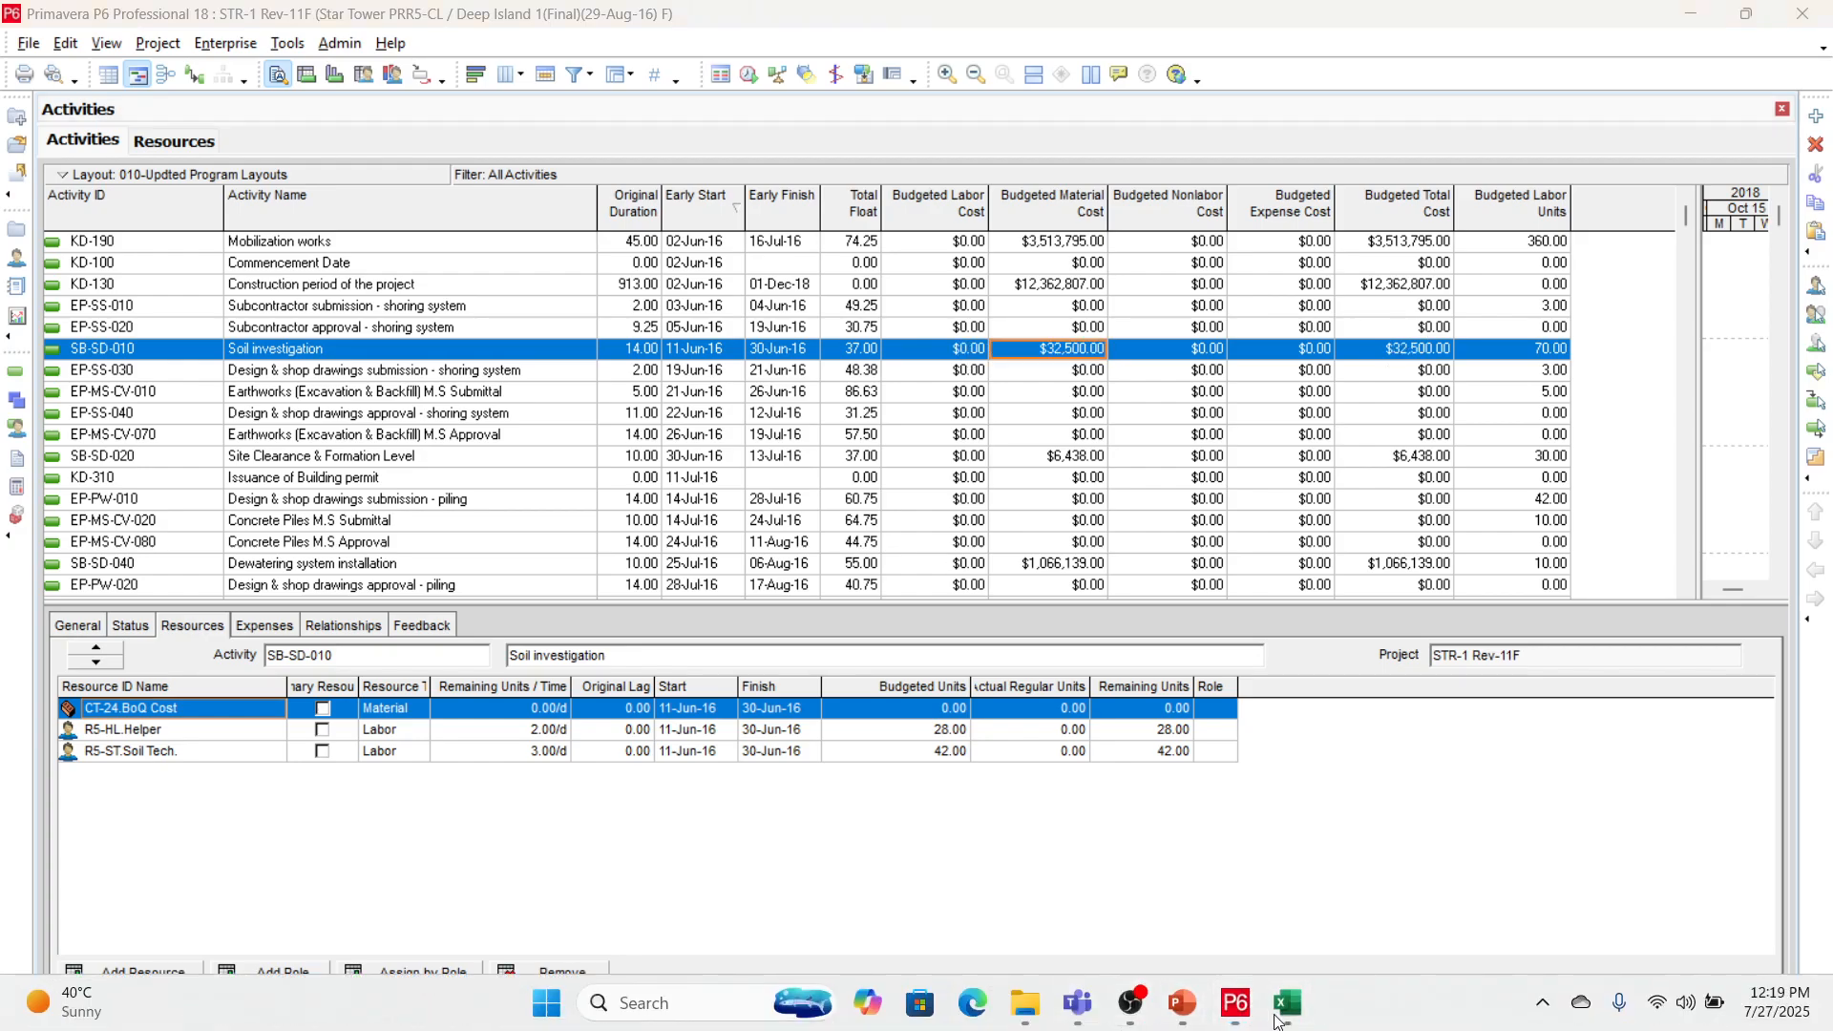
# Switch to Excel and apply the comma-style number format to the Soil investigation cost in cell I7
pyautogui.click(1287, 1005)
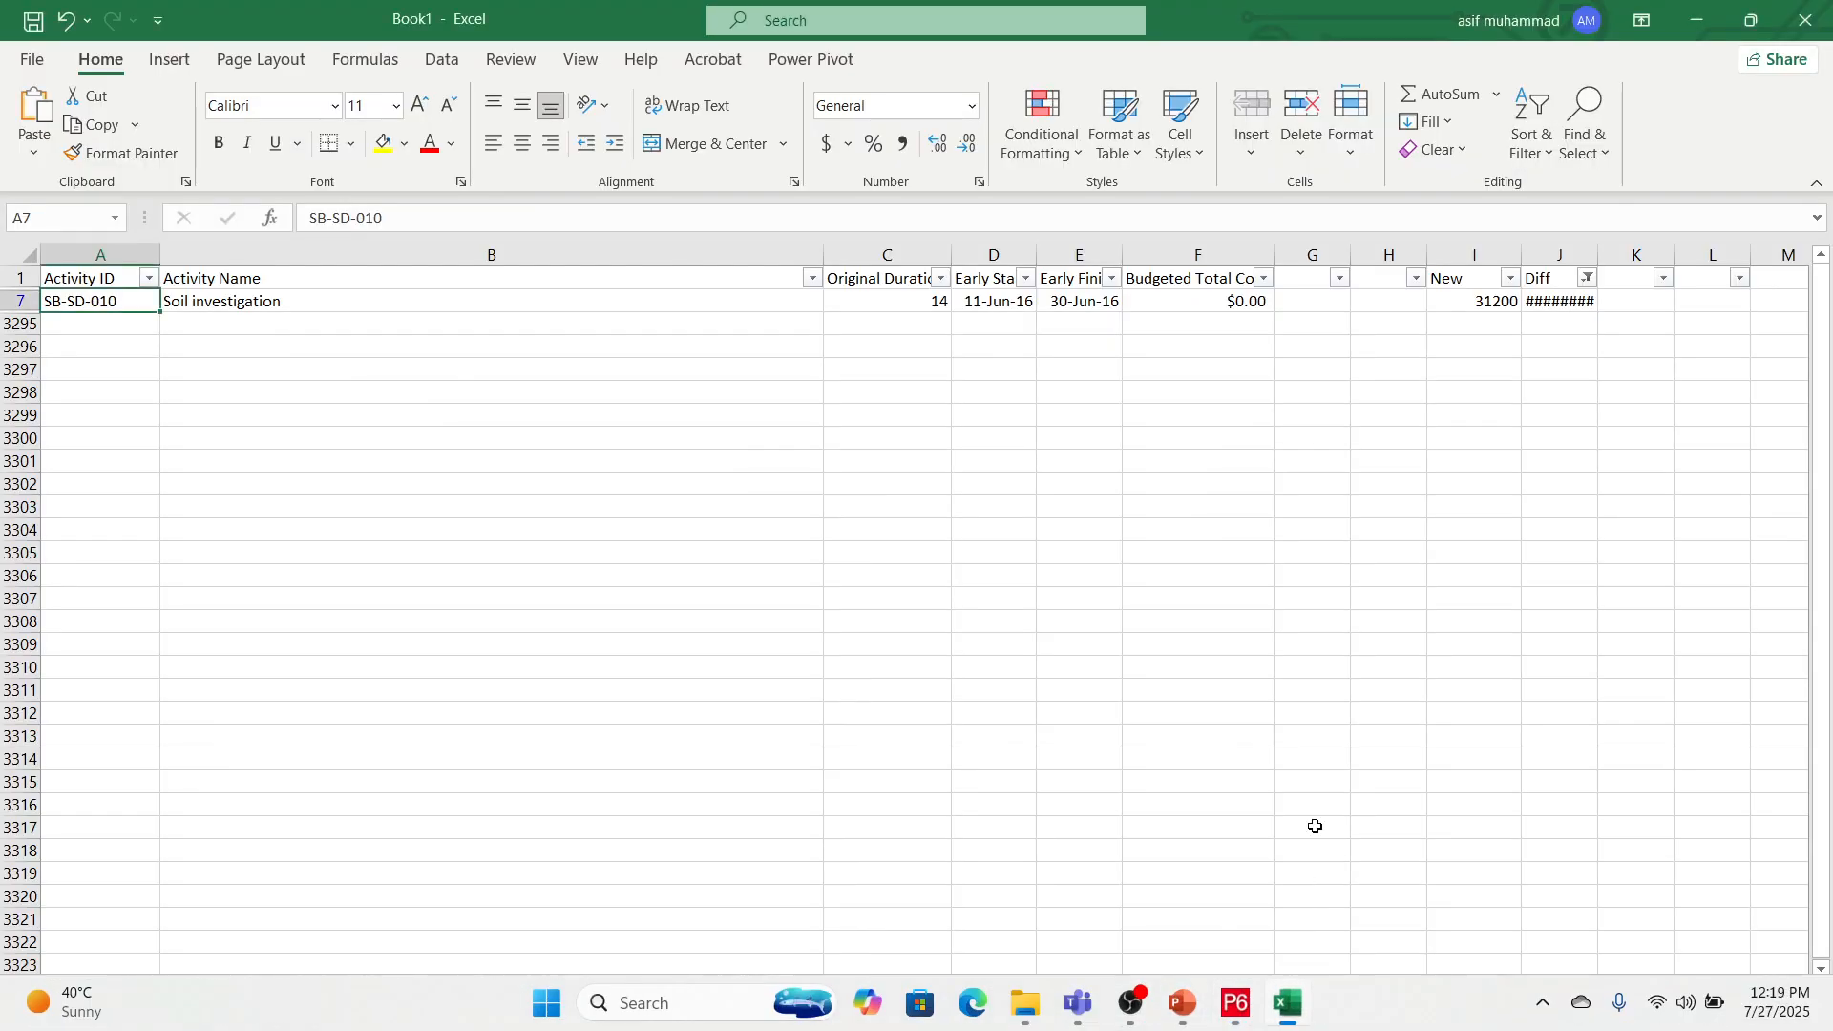
pyautogui.click(1452, 299)
pyautogui.click(903, 143)
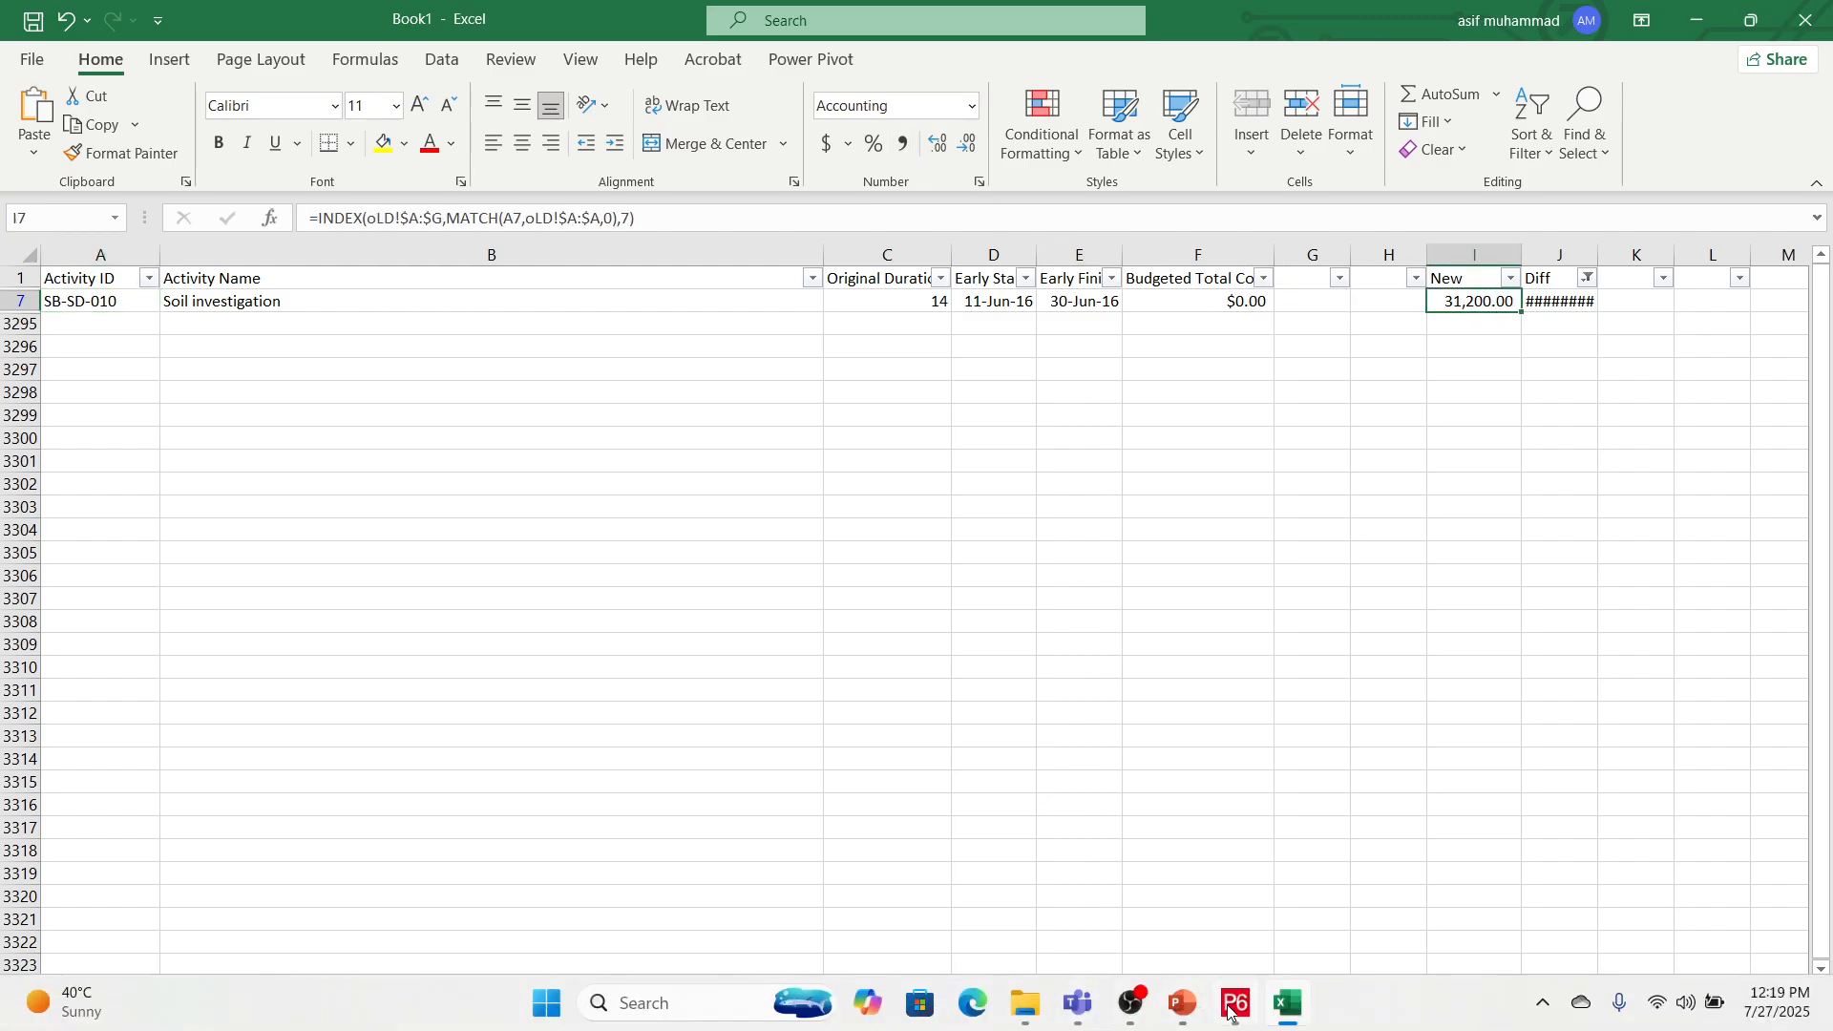
# Switch to Primavera P6 and correct the Budgeted Material Cost of activity SB-SD-010 to $31,200
pyautogui.click(1235, 1011)
pyautogui.click(1067, 353)
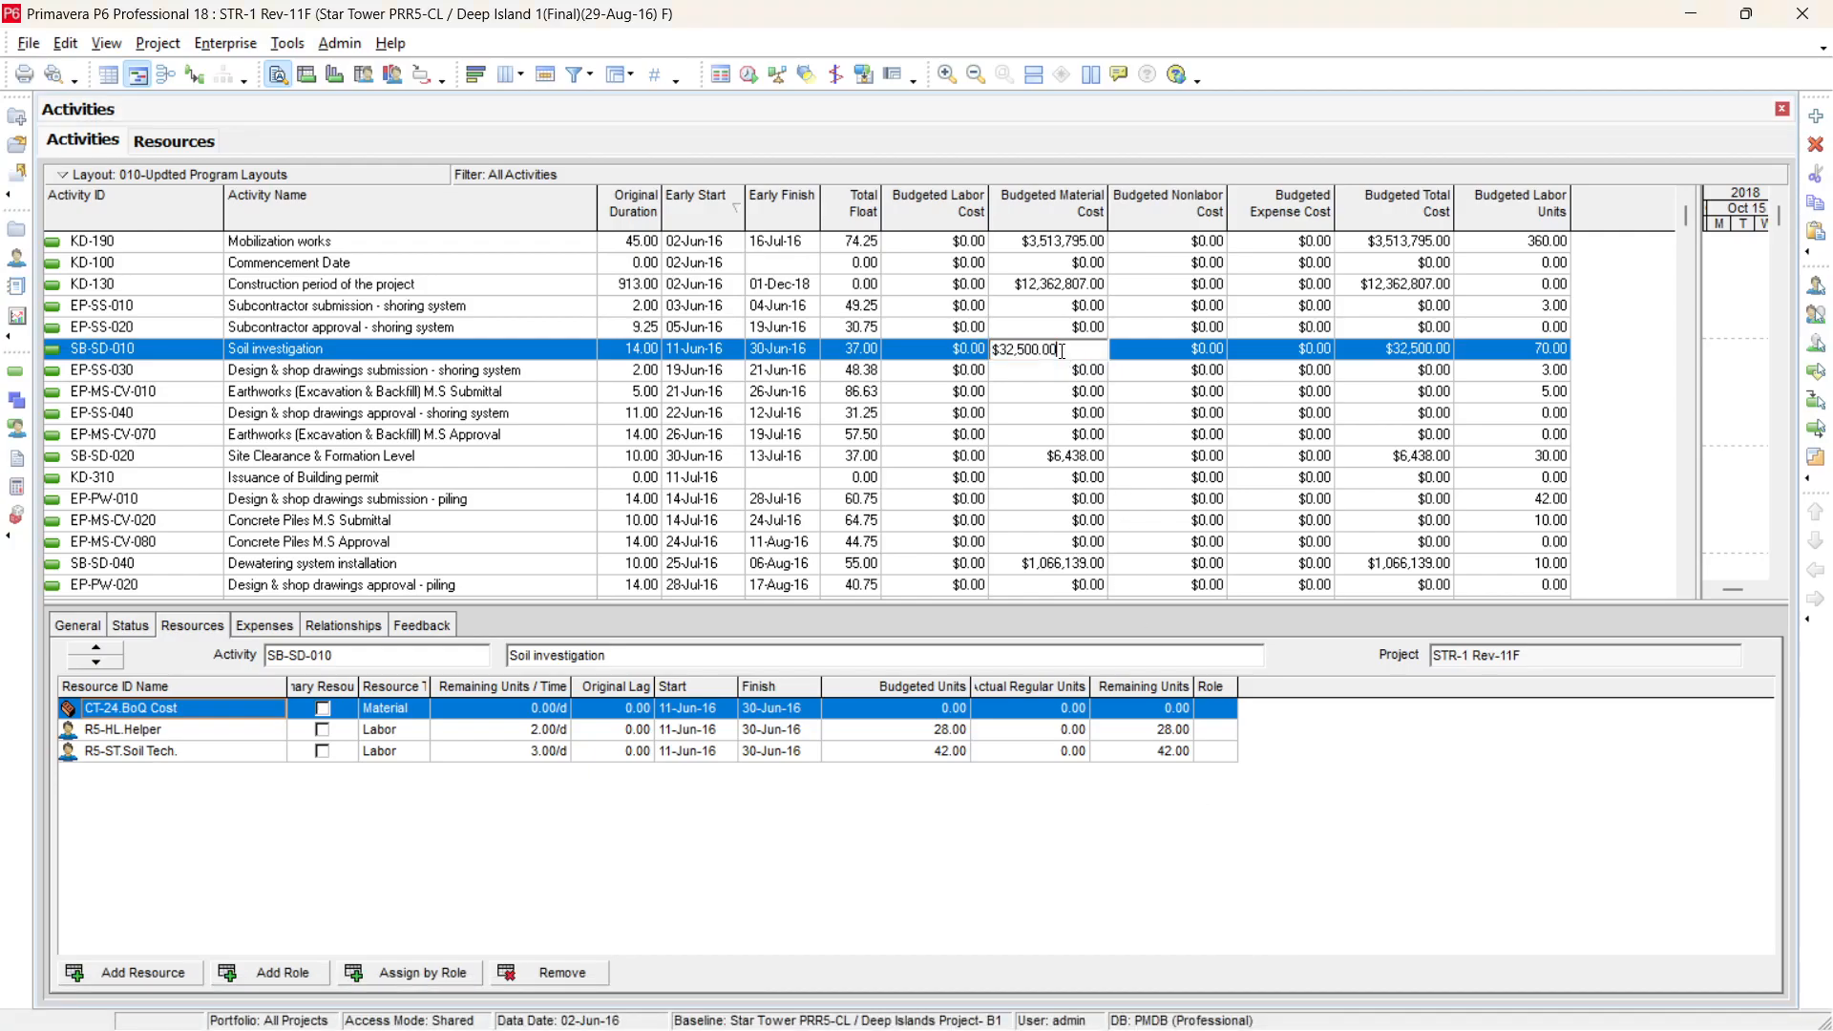
pyautogui.moveTo(1007, 353); pyautogui.dragTo(1026, 353)
pyautogui.write('12')
pyautogui.press('Return')
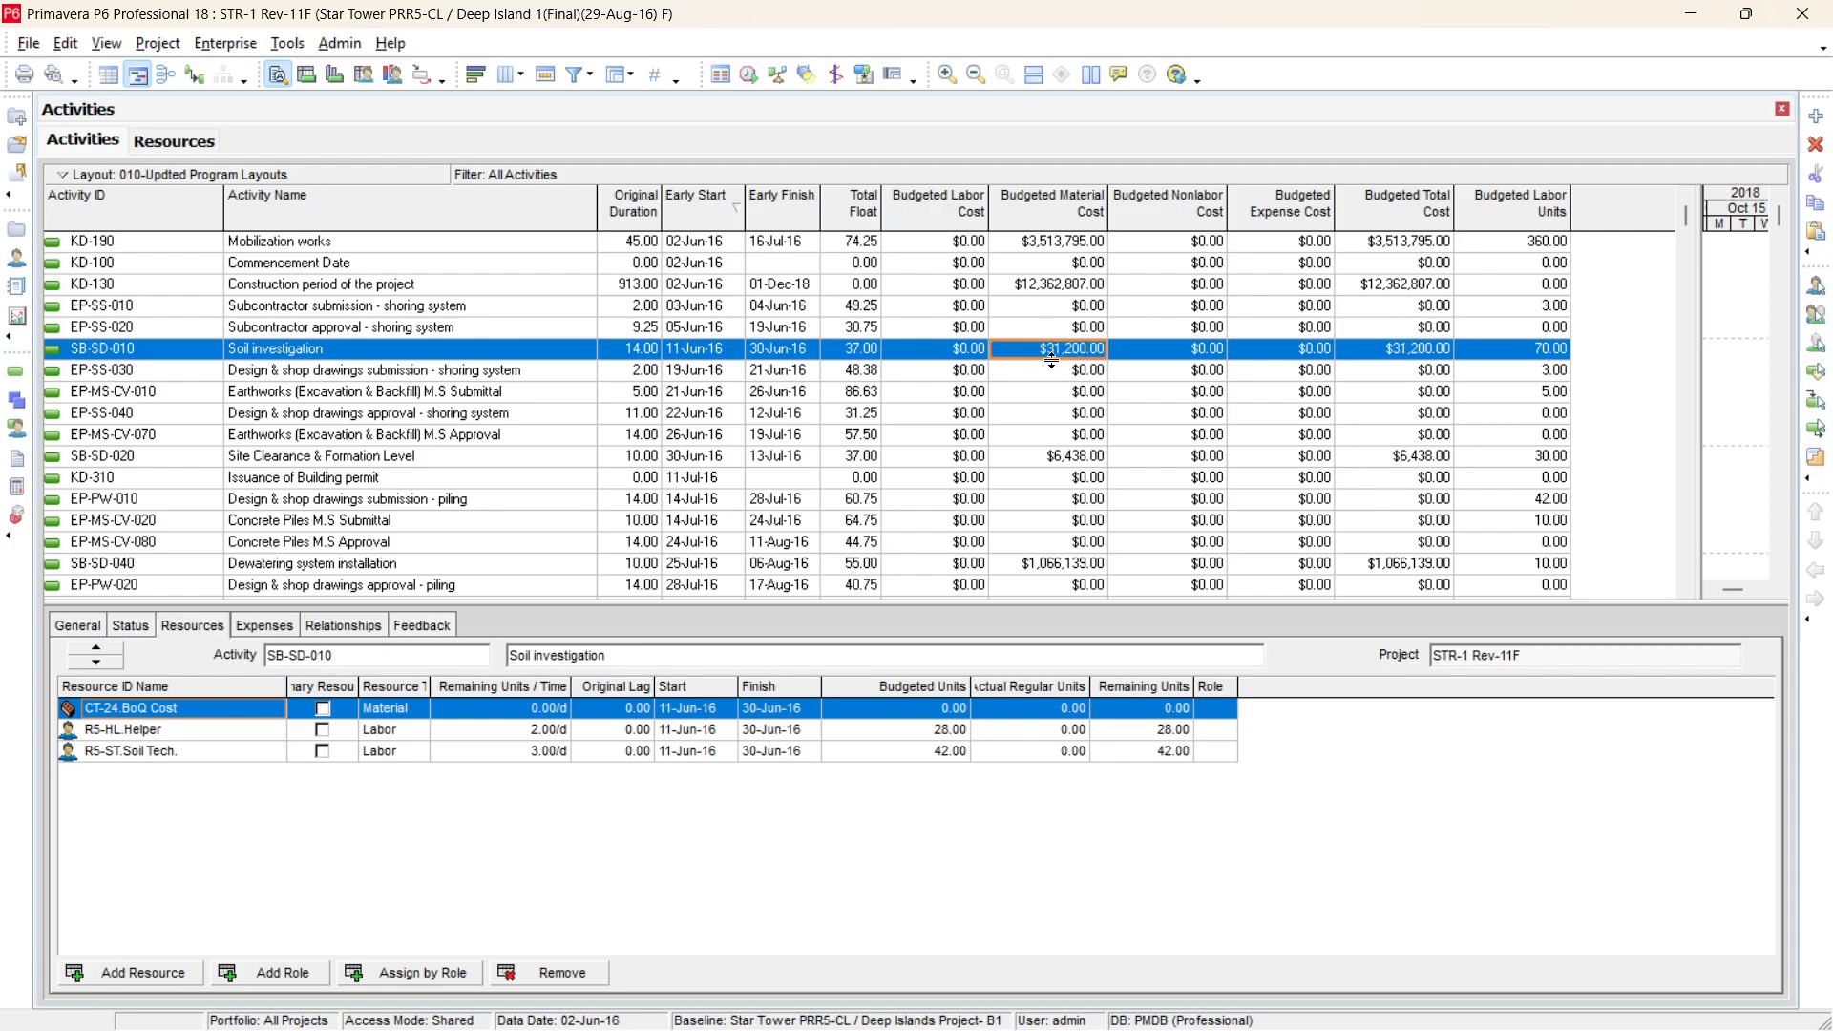
# Group the activities by WBS and bring the project's summary row with its budgeted costs into view
pyautogui.click(614, 75)
pyautogui.write('w')
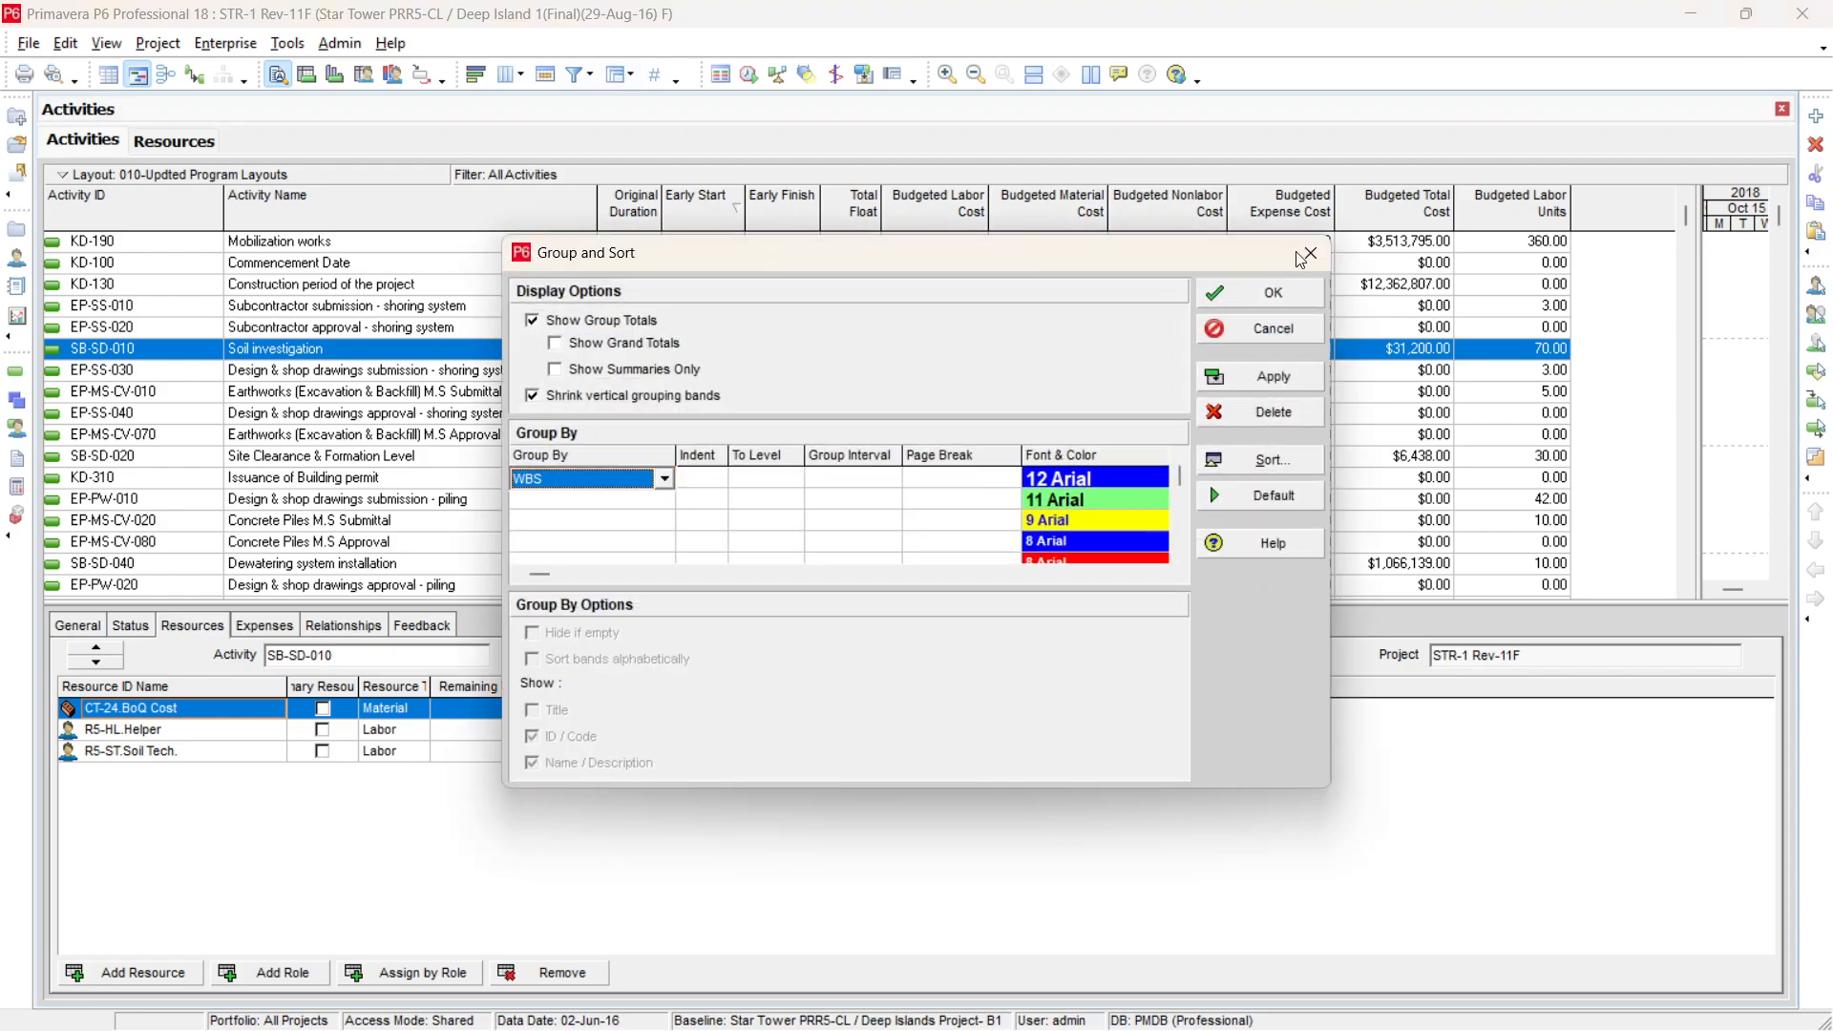
pyautogui.click(1274, 379)
pyautogui.click(1275, 294)
pyautogui.scroll(2, 1275, 305)
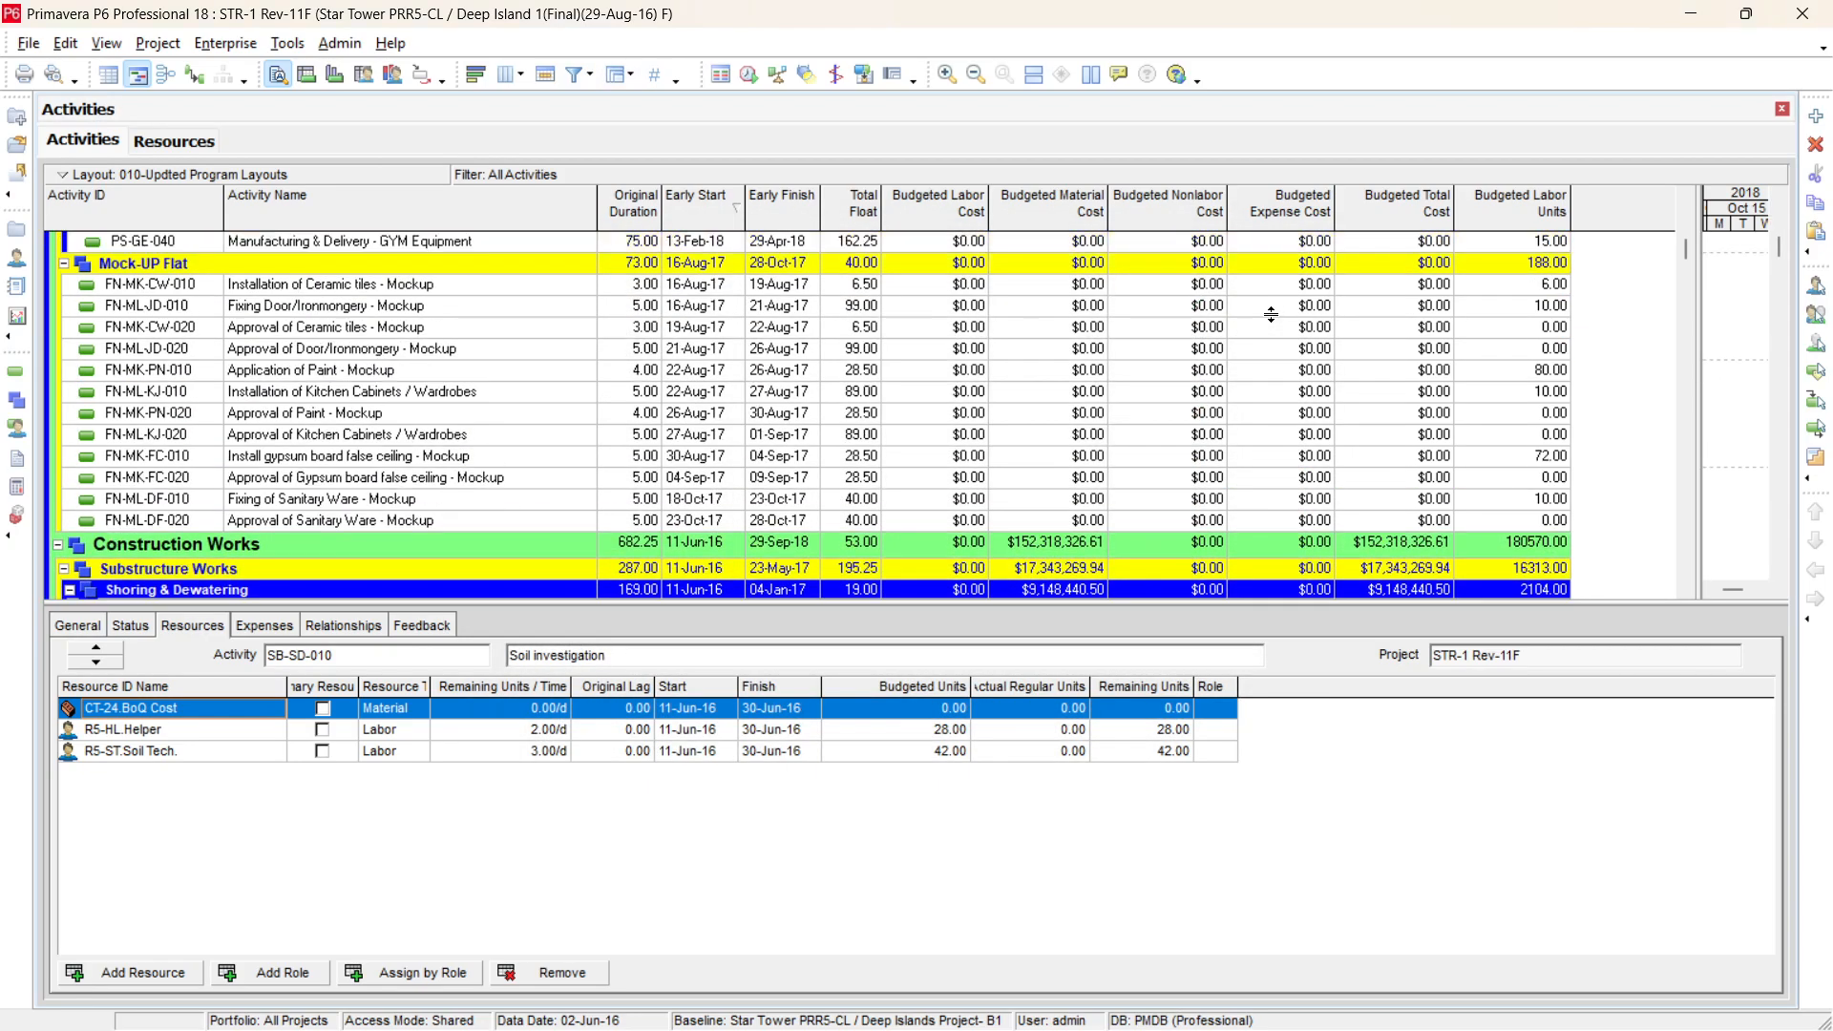
pyautogui.moveTo(1687, 251); pyautogui.dragTo(1688, 201)
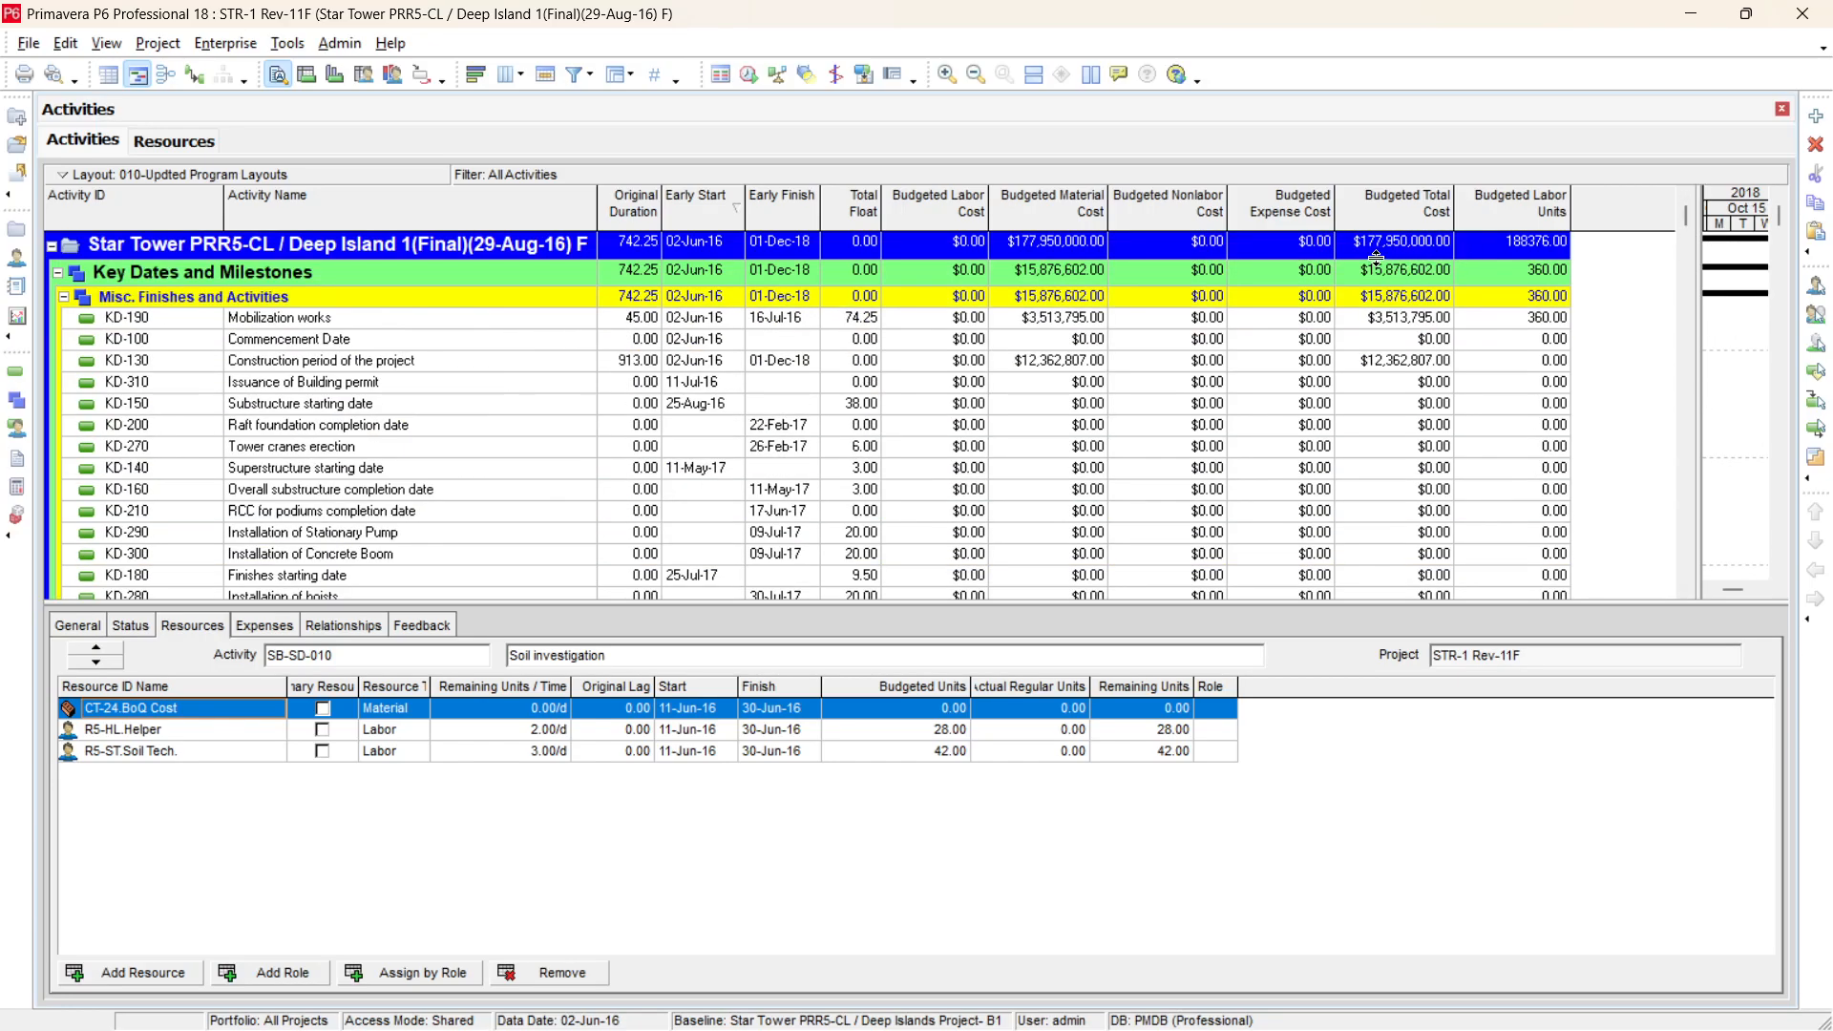
# Examine the CT-24.BoQ Cost budgeted units of sample activities across the WBS, including KD-190 Mobilization works and SP-CN-28-010, against their material costs
pyautogui.scroll(-2, 1376, 258)
pyautogui.scroll(2, 1353, 277)
pyautogui.click(292, 320)
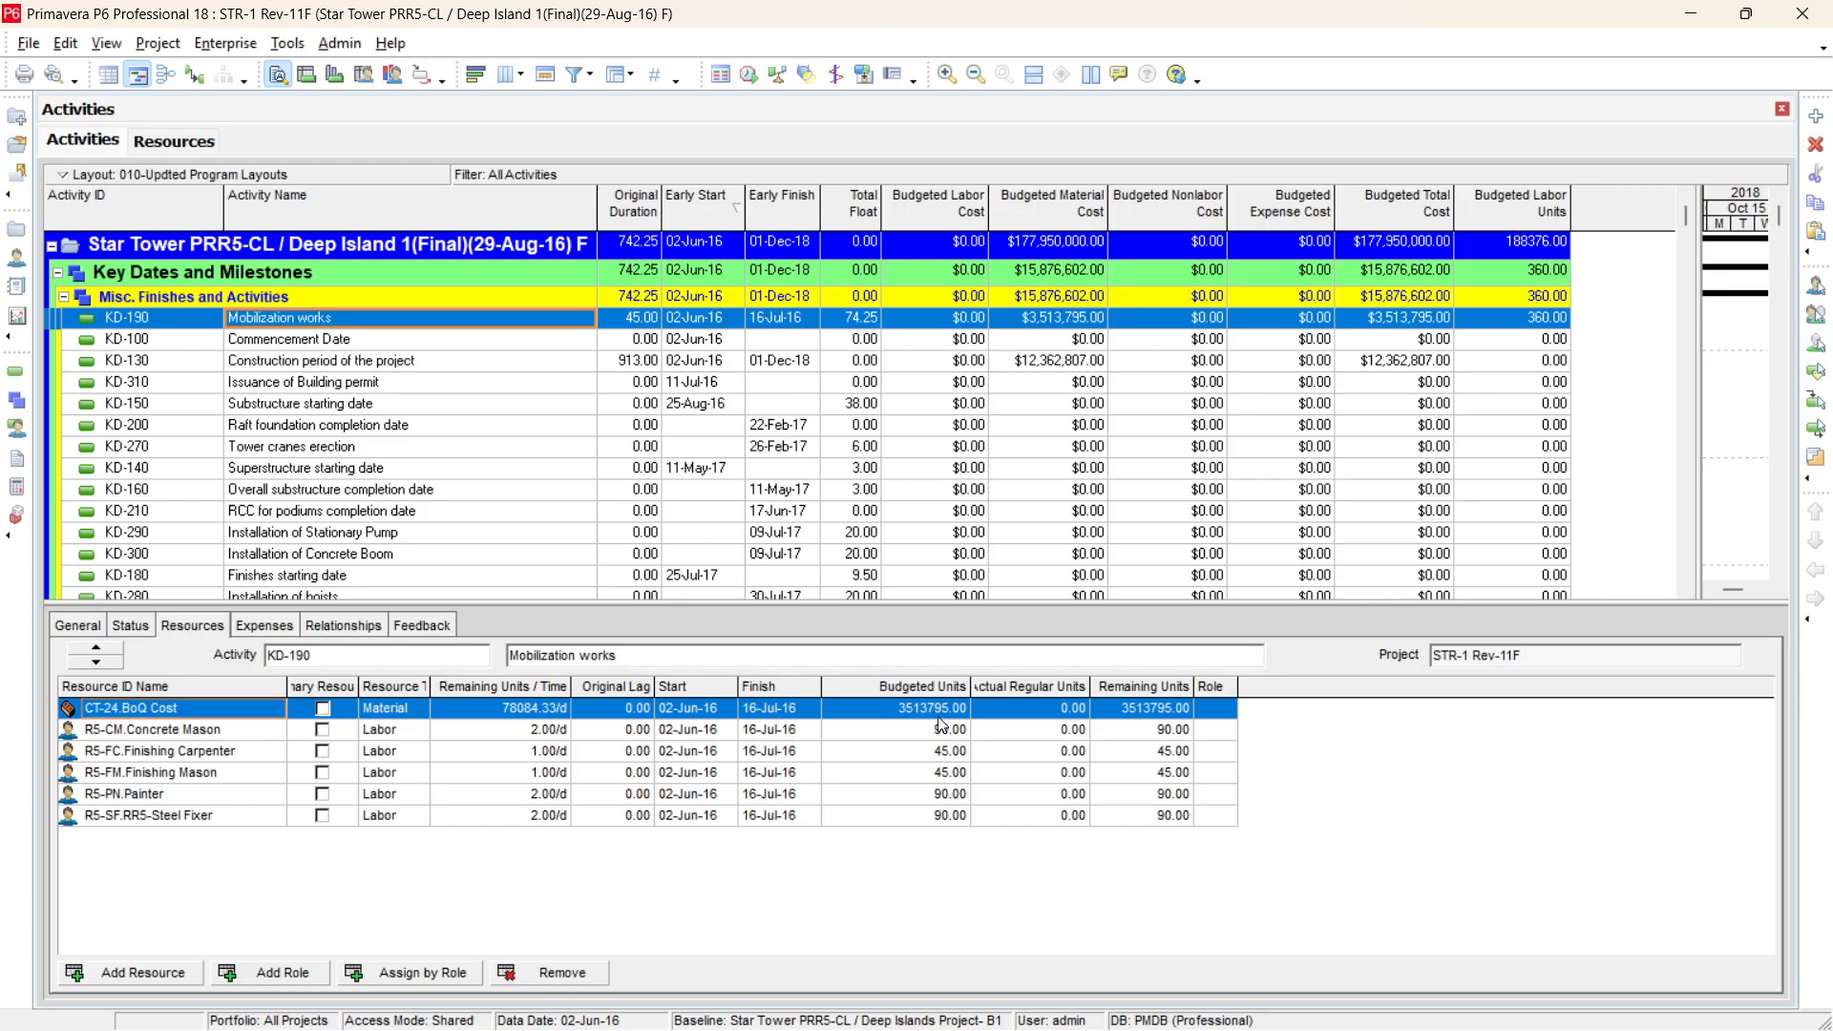
pyautogui.moveTo(1690, 221); pyautogui.dragTo(1683, 271)
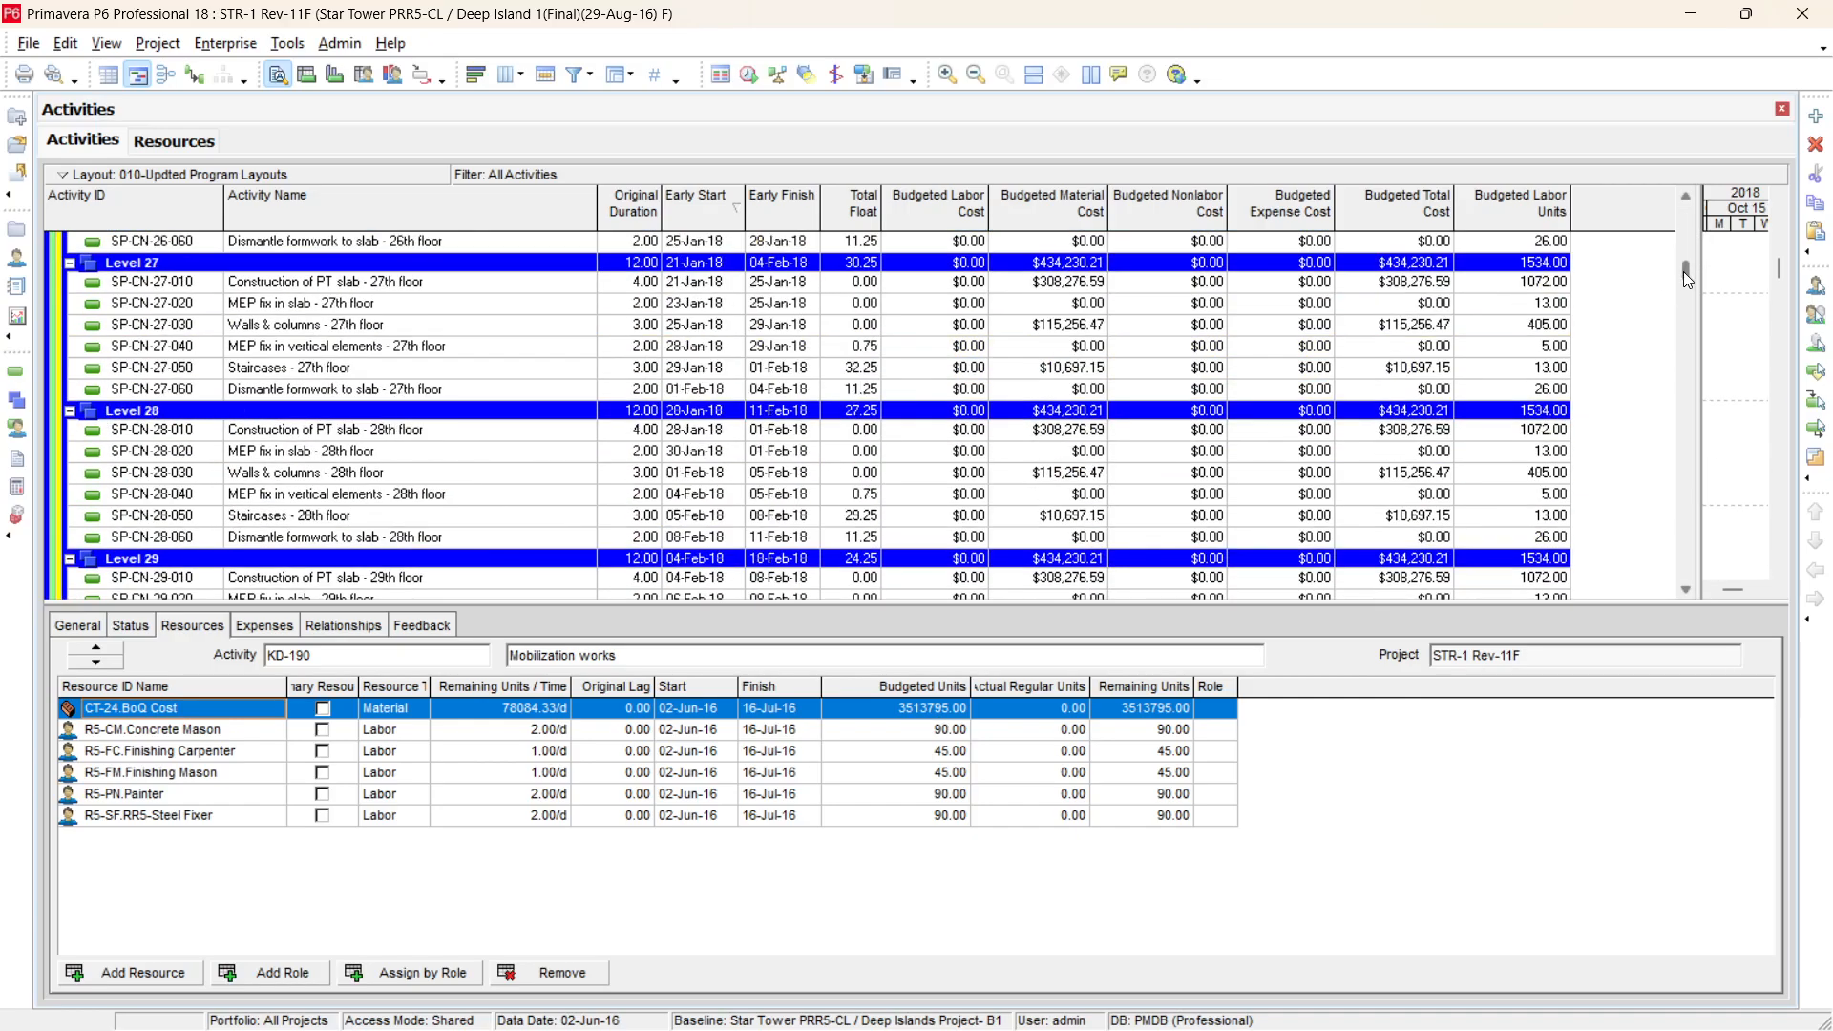
pyautogui.click(446, 435)
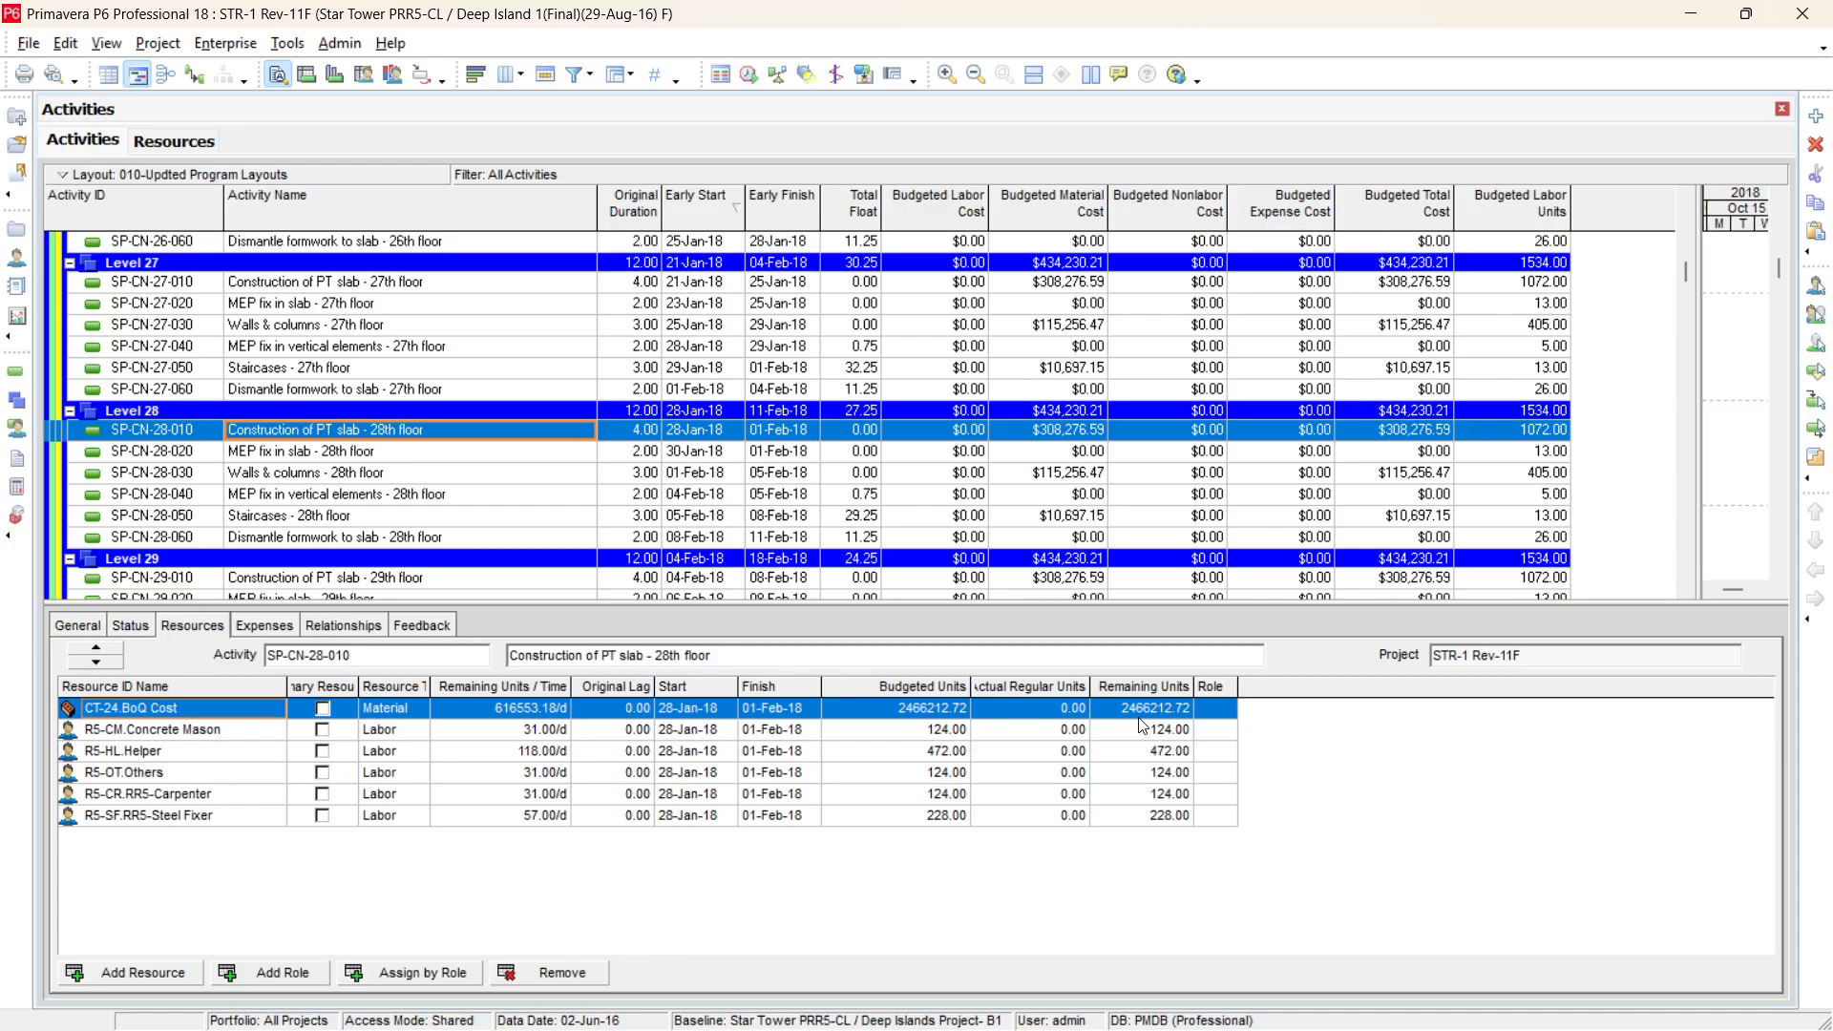
pyautogui.moveTo(1680, 277); pyautogui.dragTo(1681, 369)
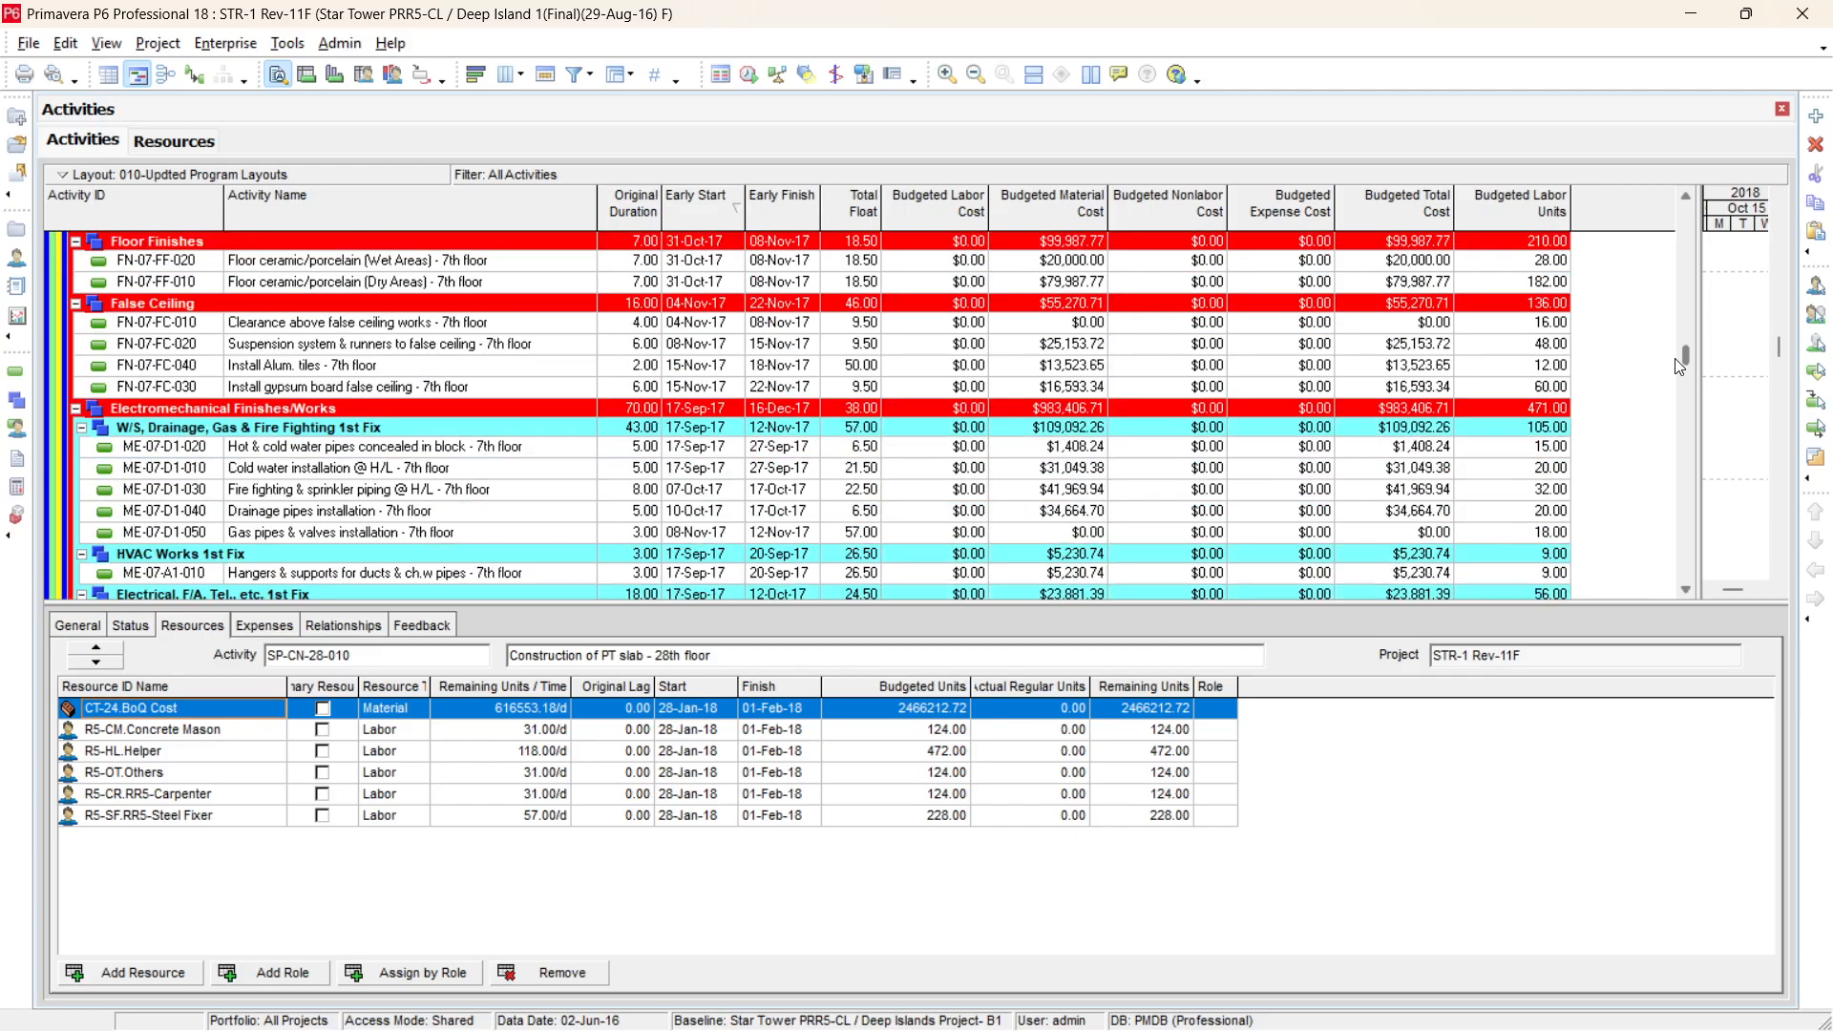
pyautogui.click(271, 491)
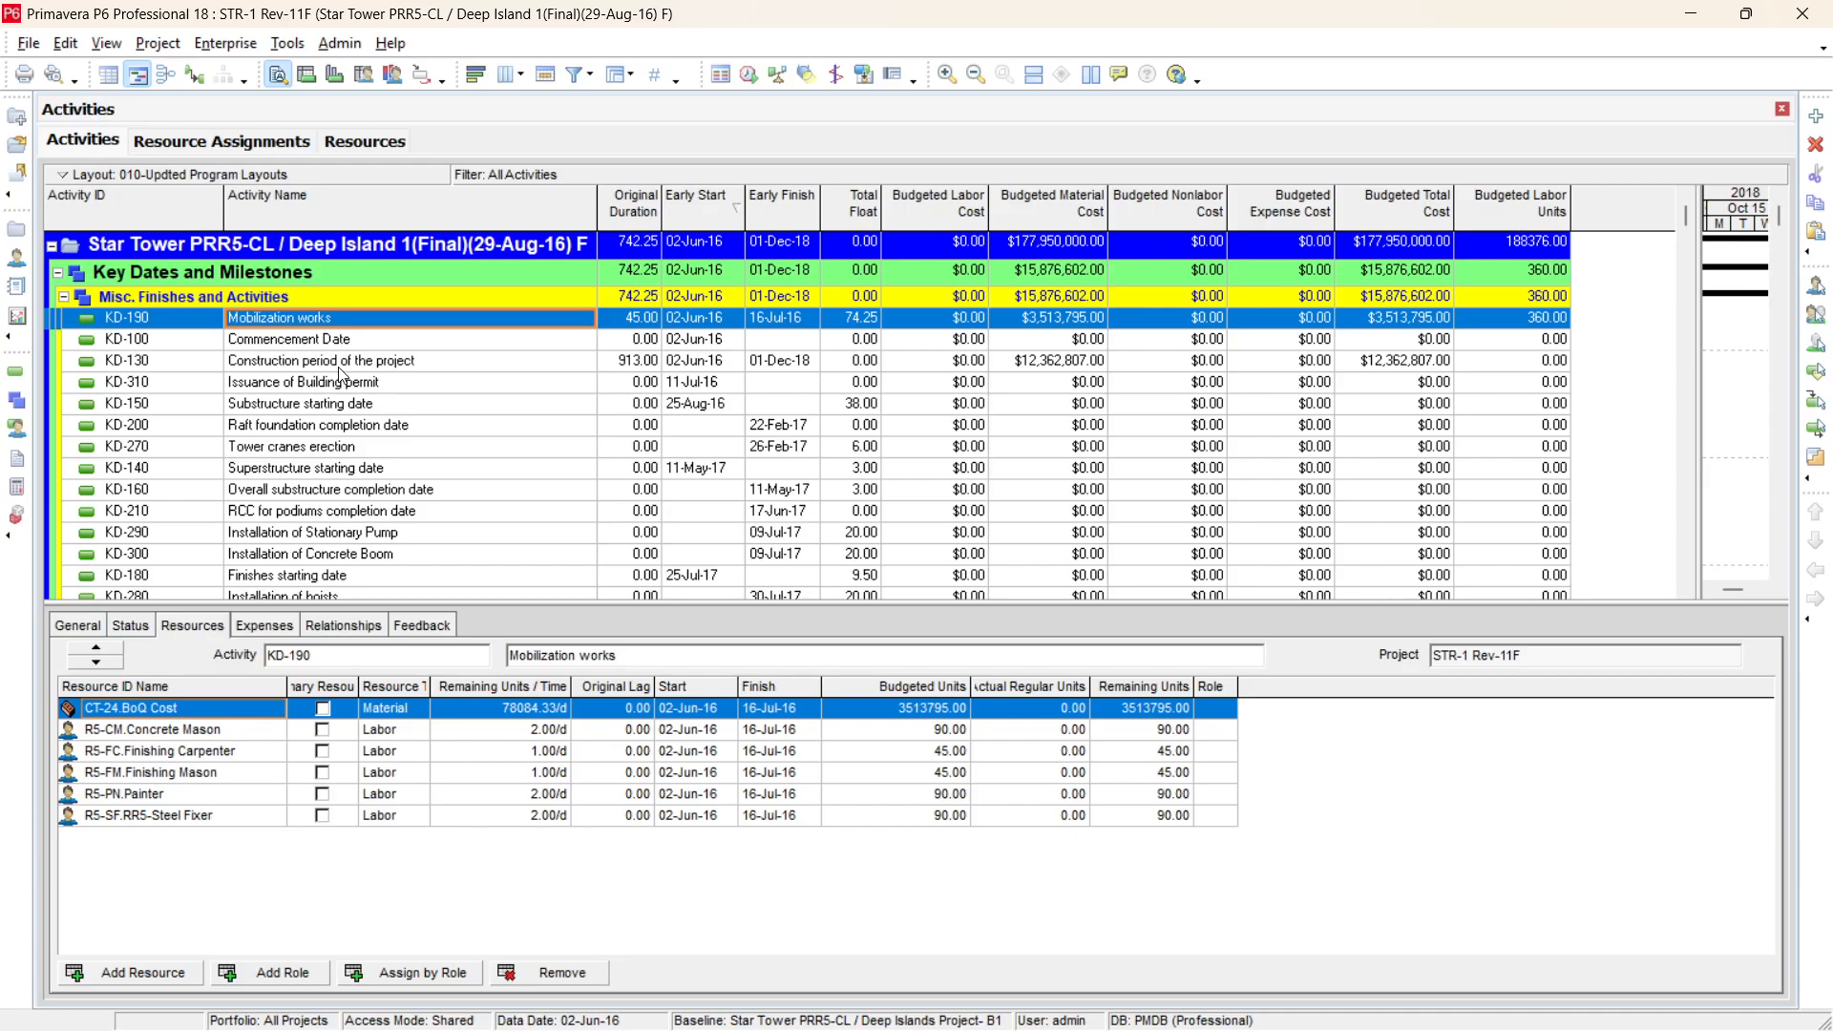
pyautogui.click(316, 339)
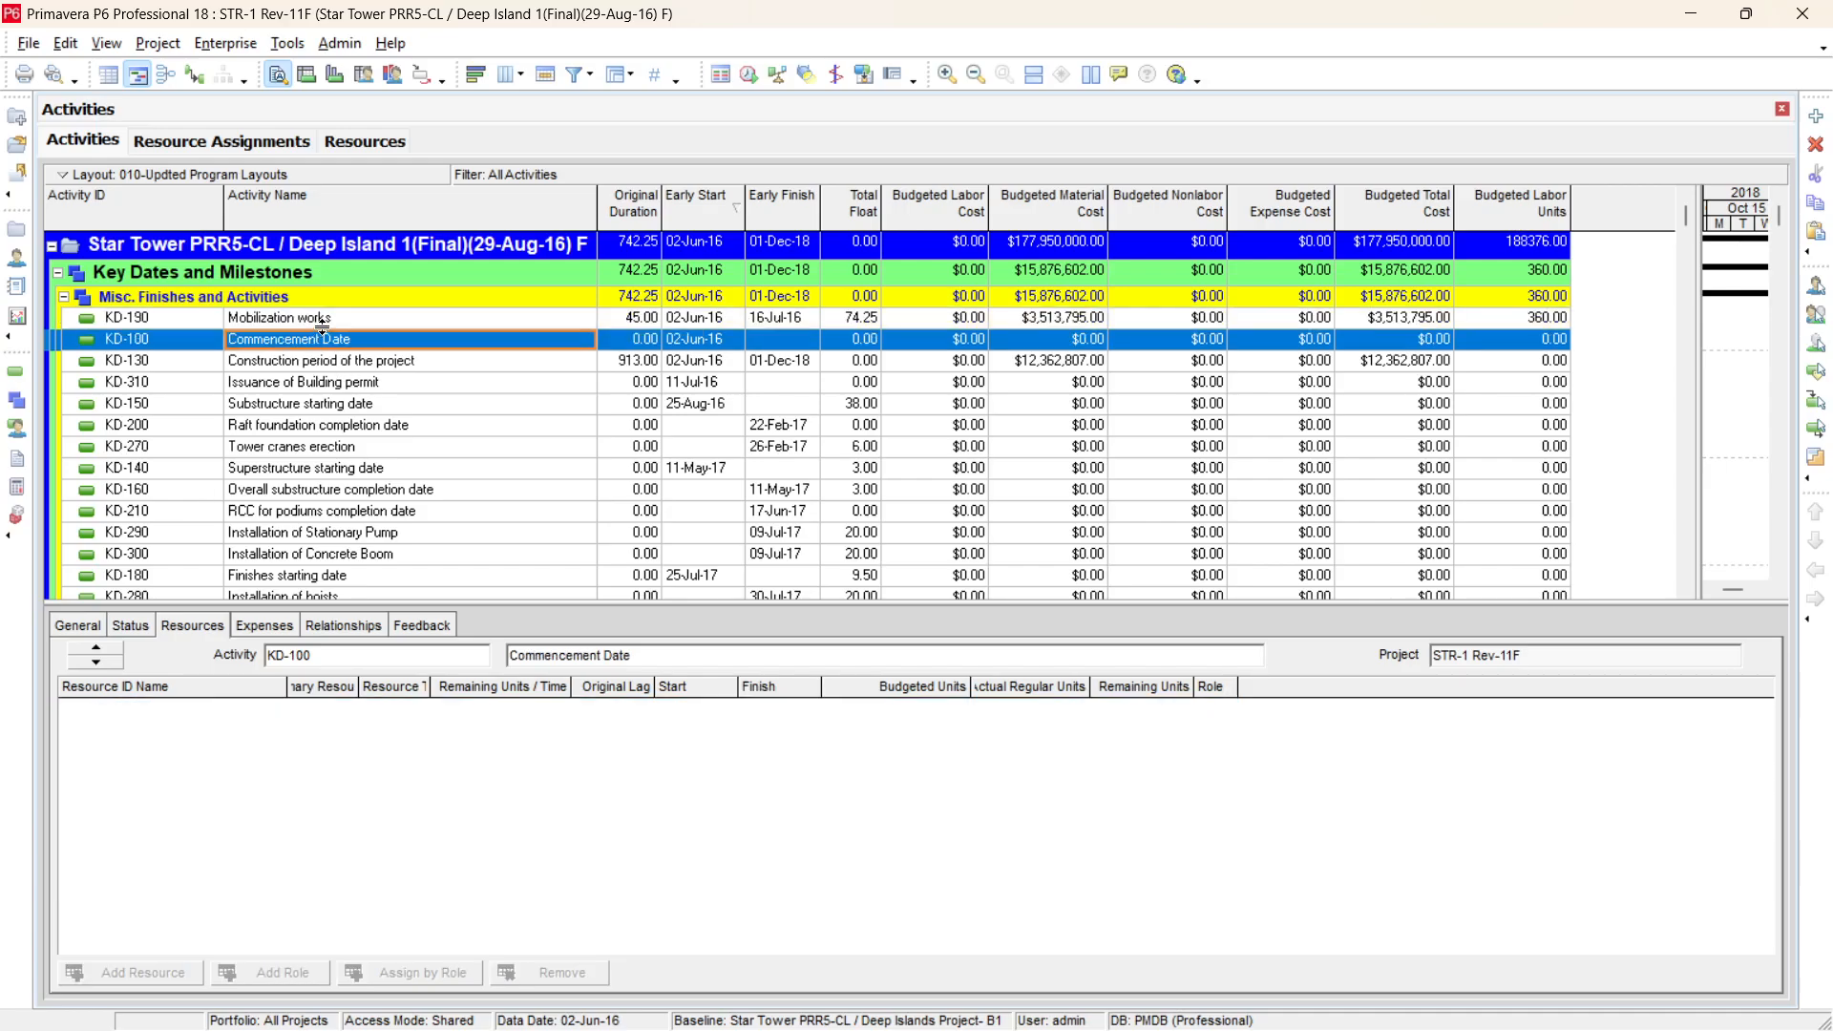
pyautogui.click(324, 318)
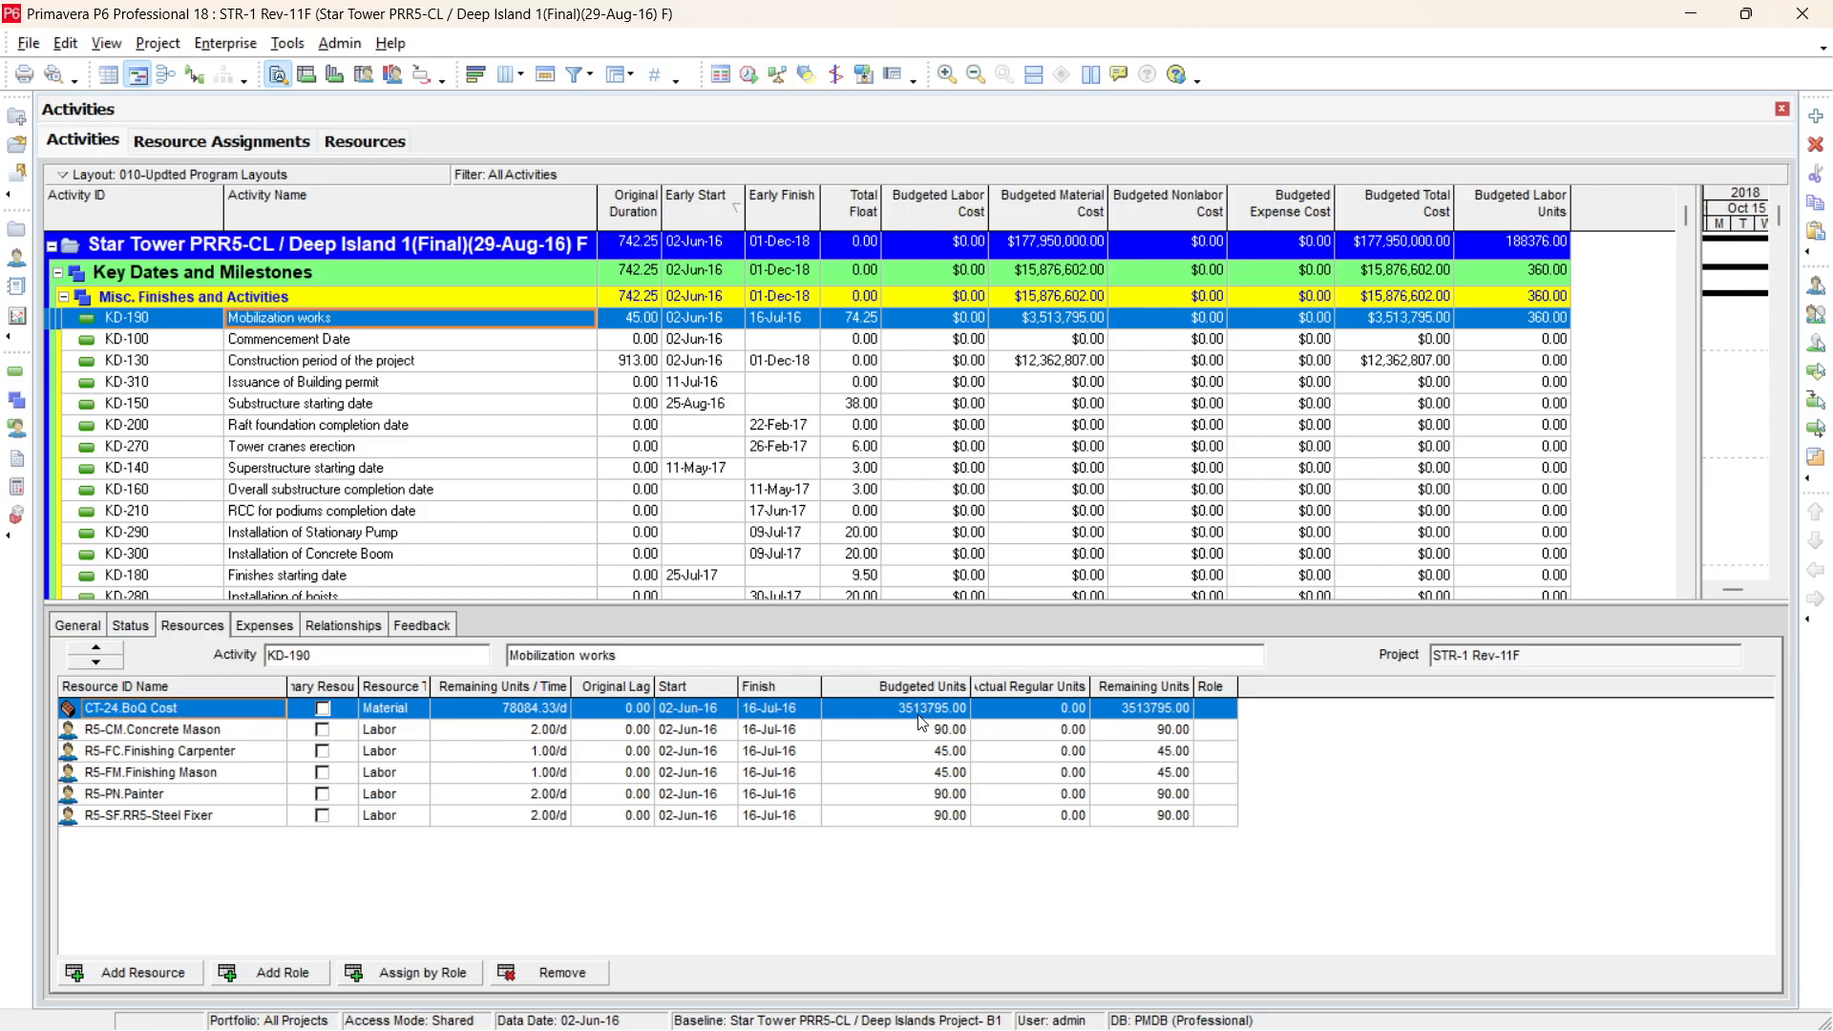
# Review the CT-24 budgeted units in Resource Assignments with the filter Resource Type equals Material applied, and return to the Activities view
pyautogui.click(16, 427)
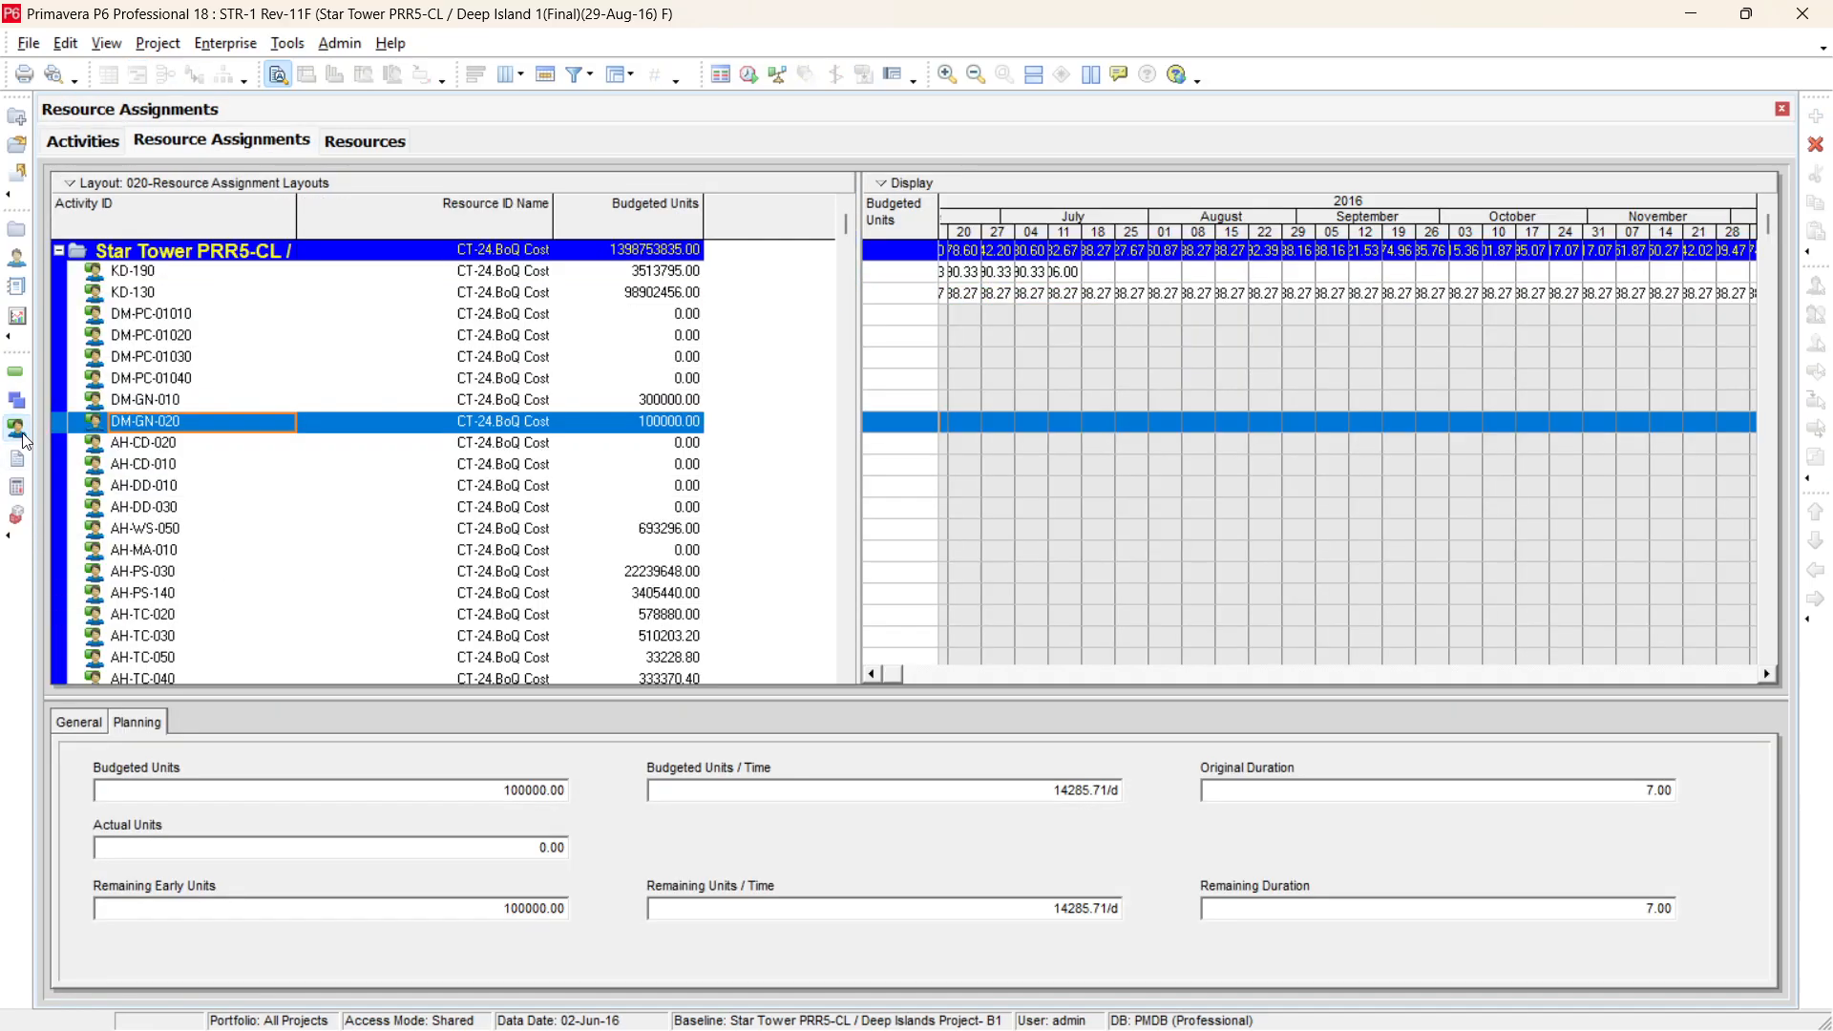
pyautogui.click(573, 75)
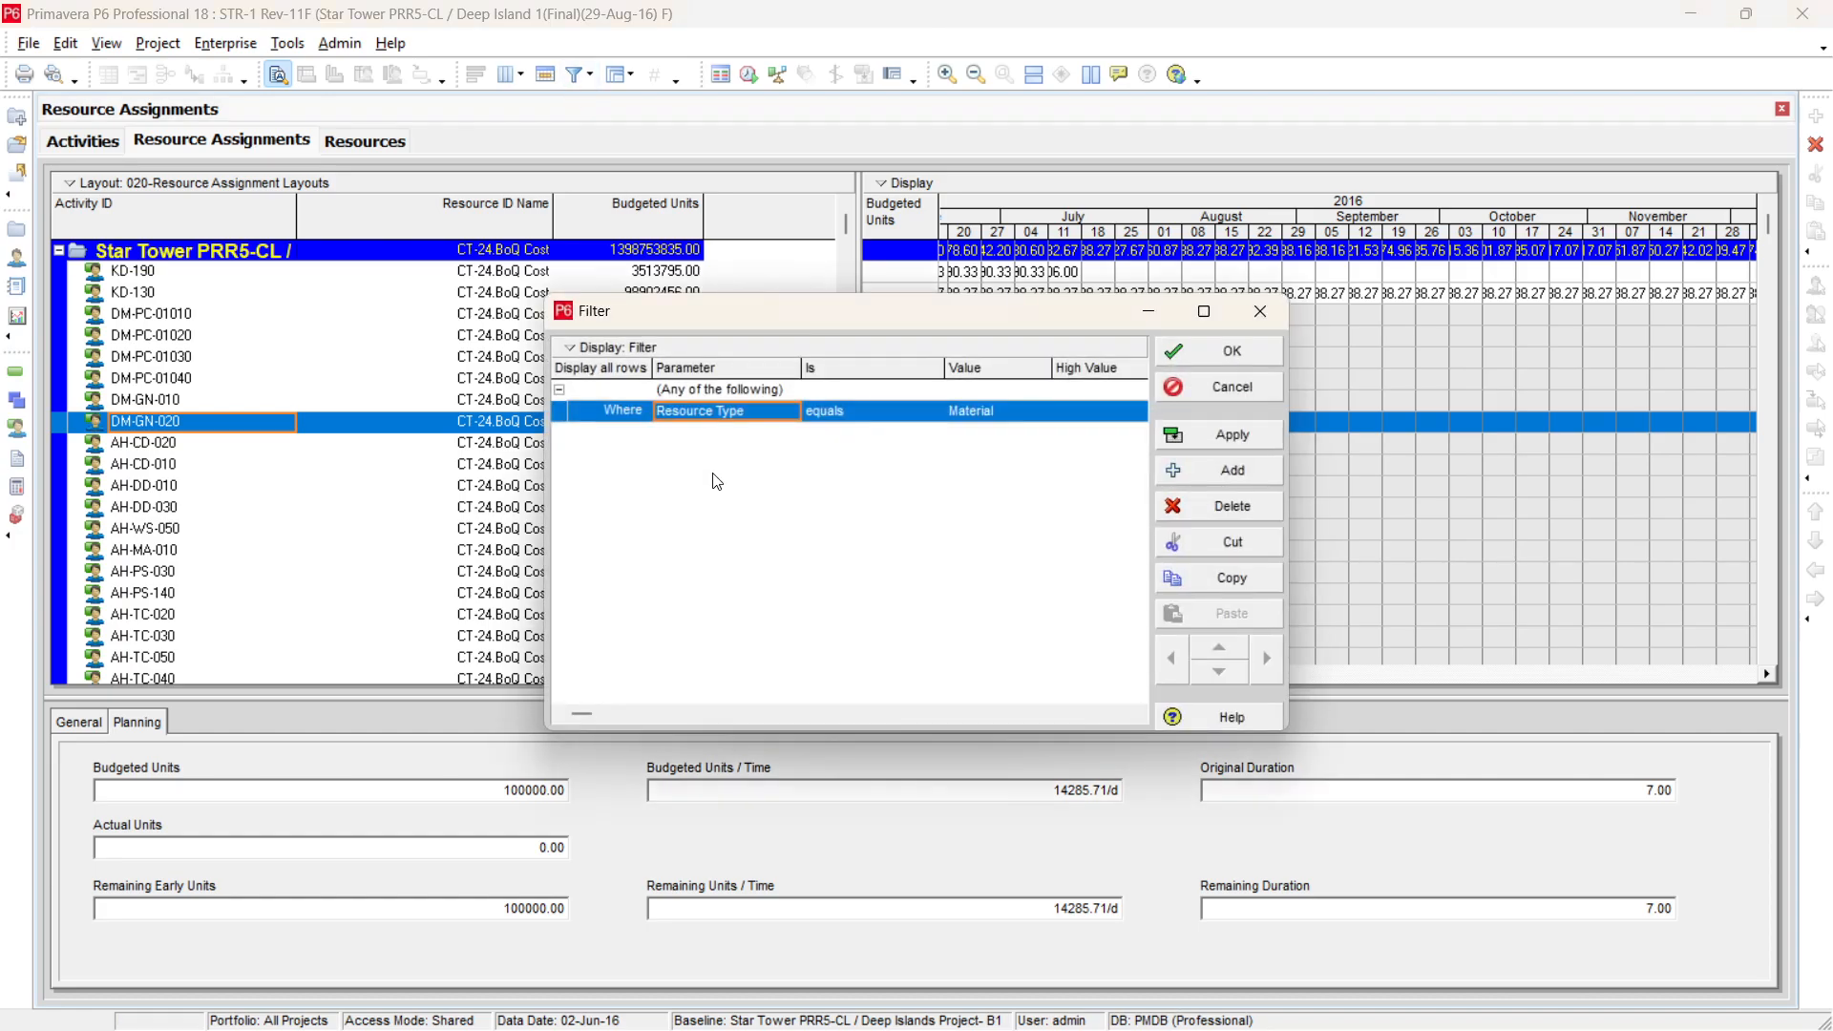
pyautogui.click(1232, 434)
pyautogui.click(1232, 351)
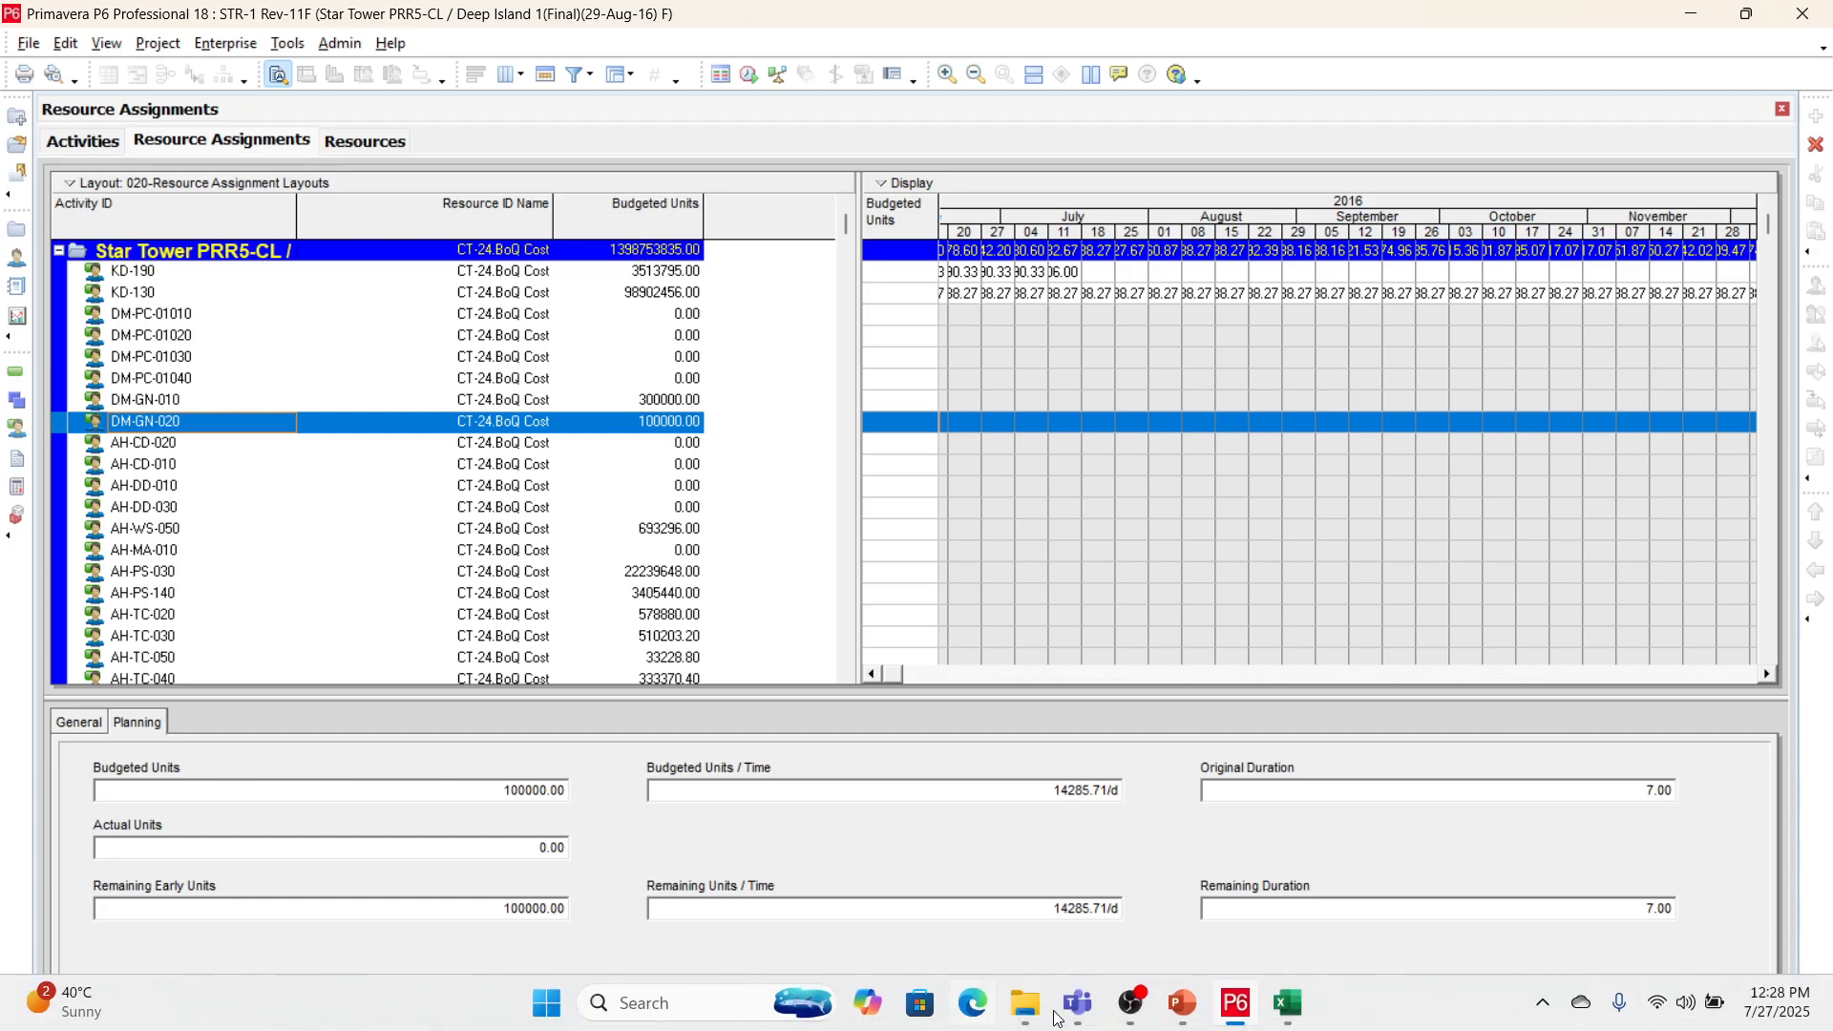
pyautogui.moveTo(1240, 1014)
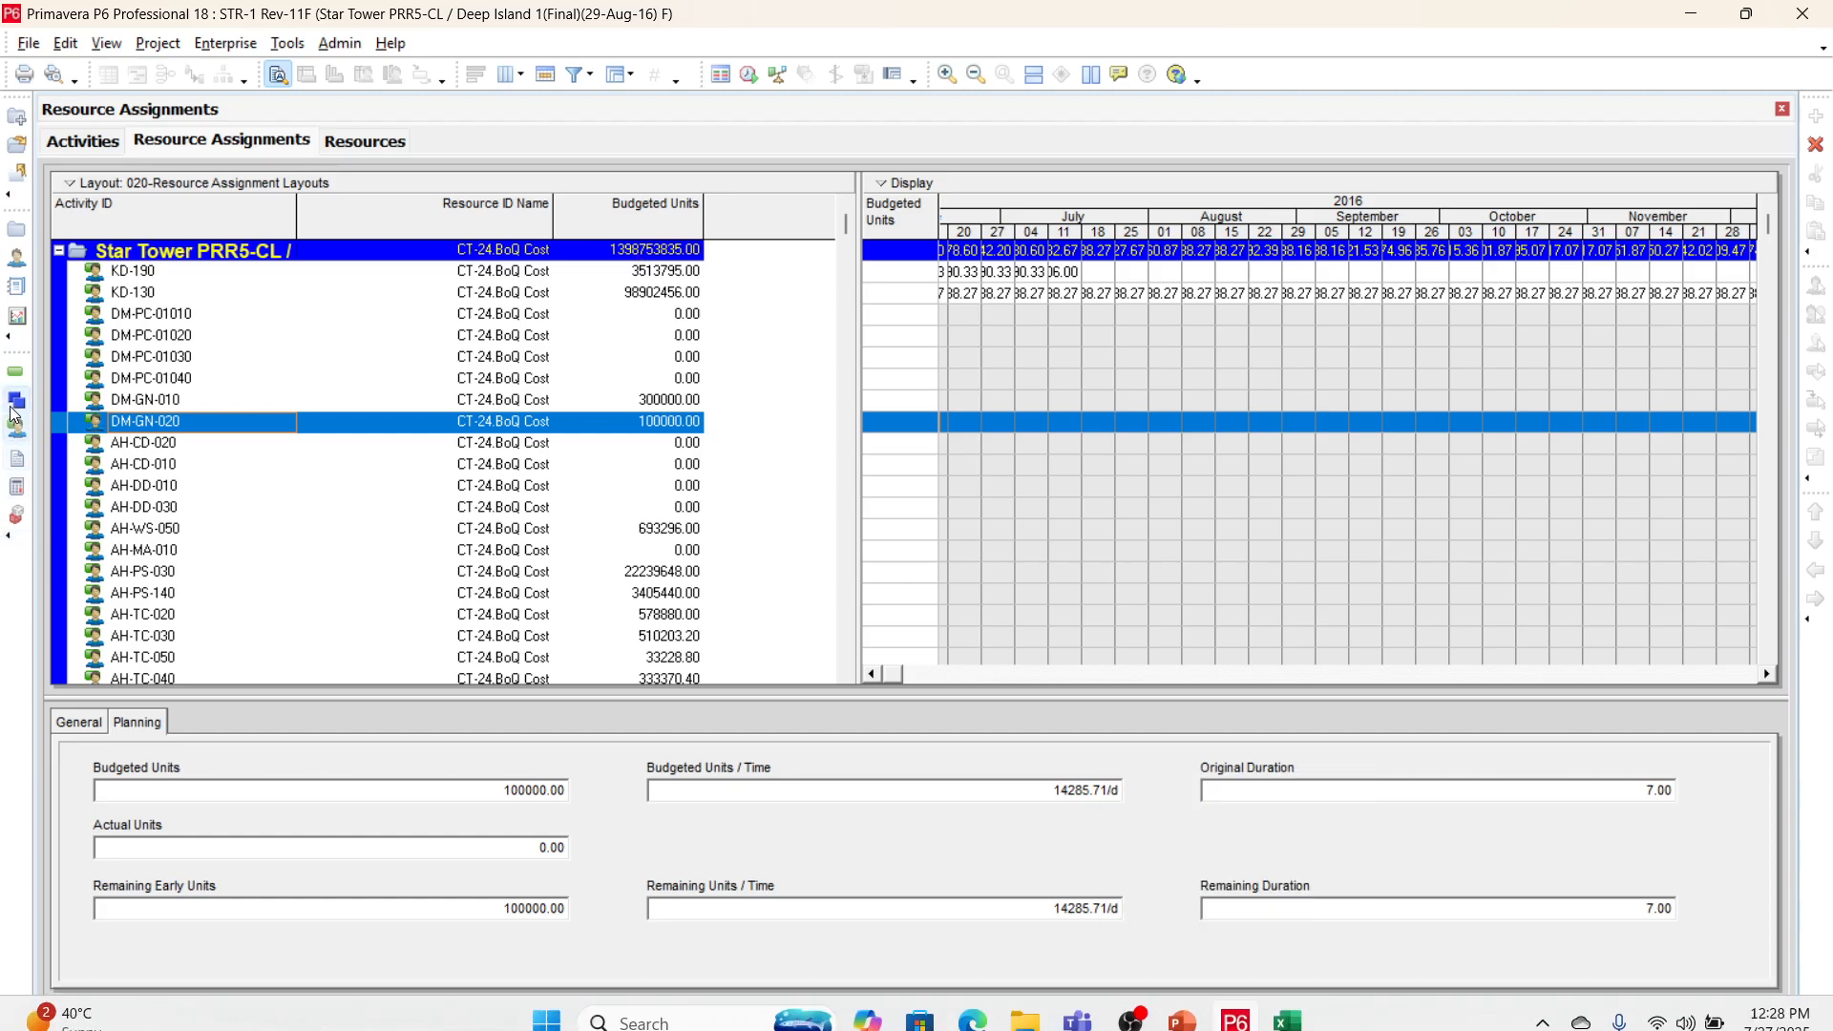
pyautogui.click(15, 375)
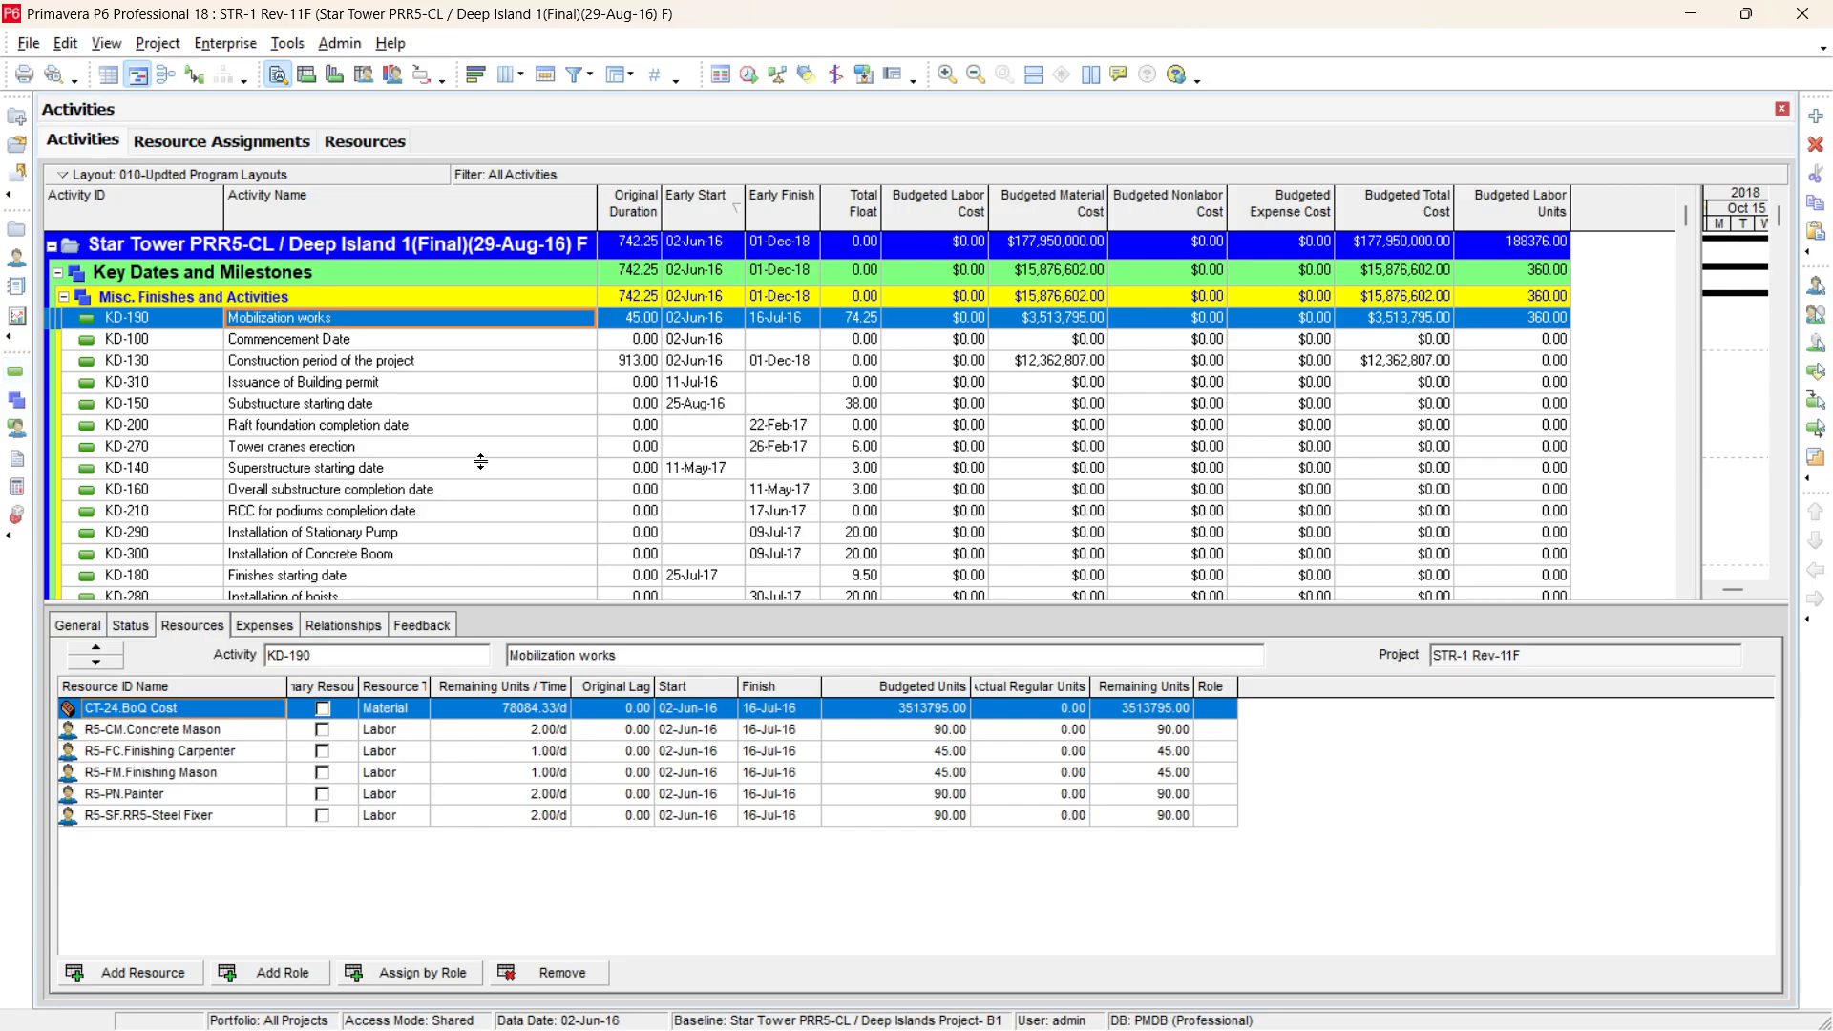
# Inspect the conditions and the Budgeted Units / Time formula of the saved global change named (Global Change), and close it
pyautogui.click(530, 449)
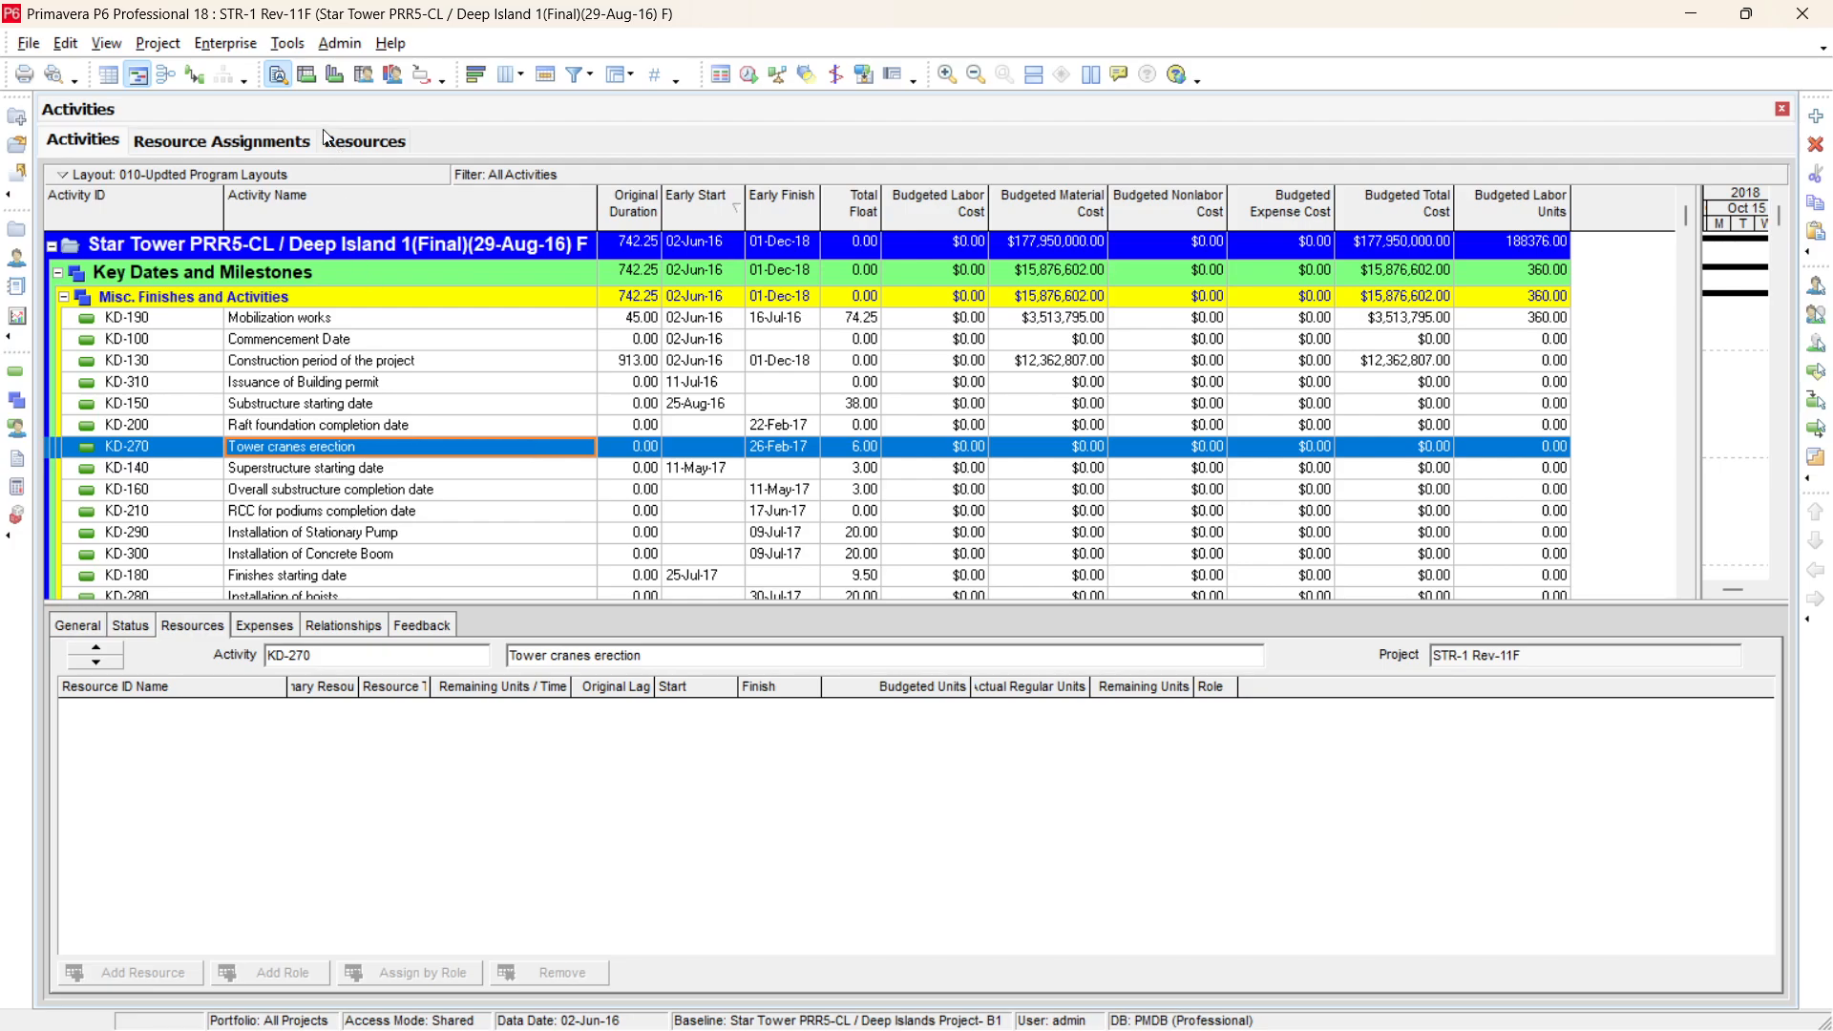
pyautogui.click(284, 44)
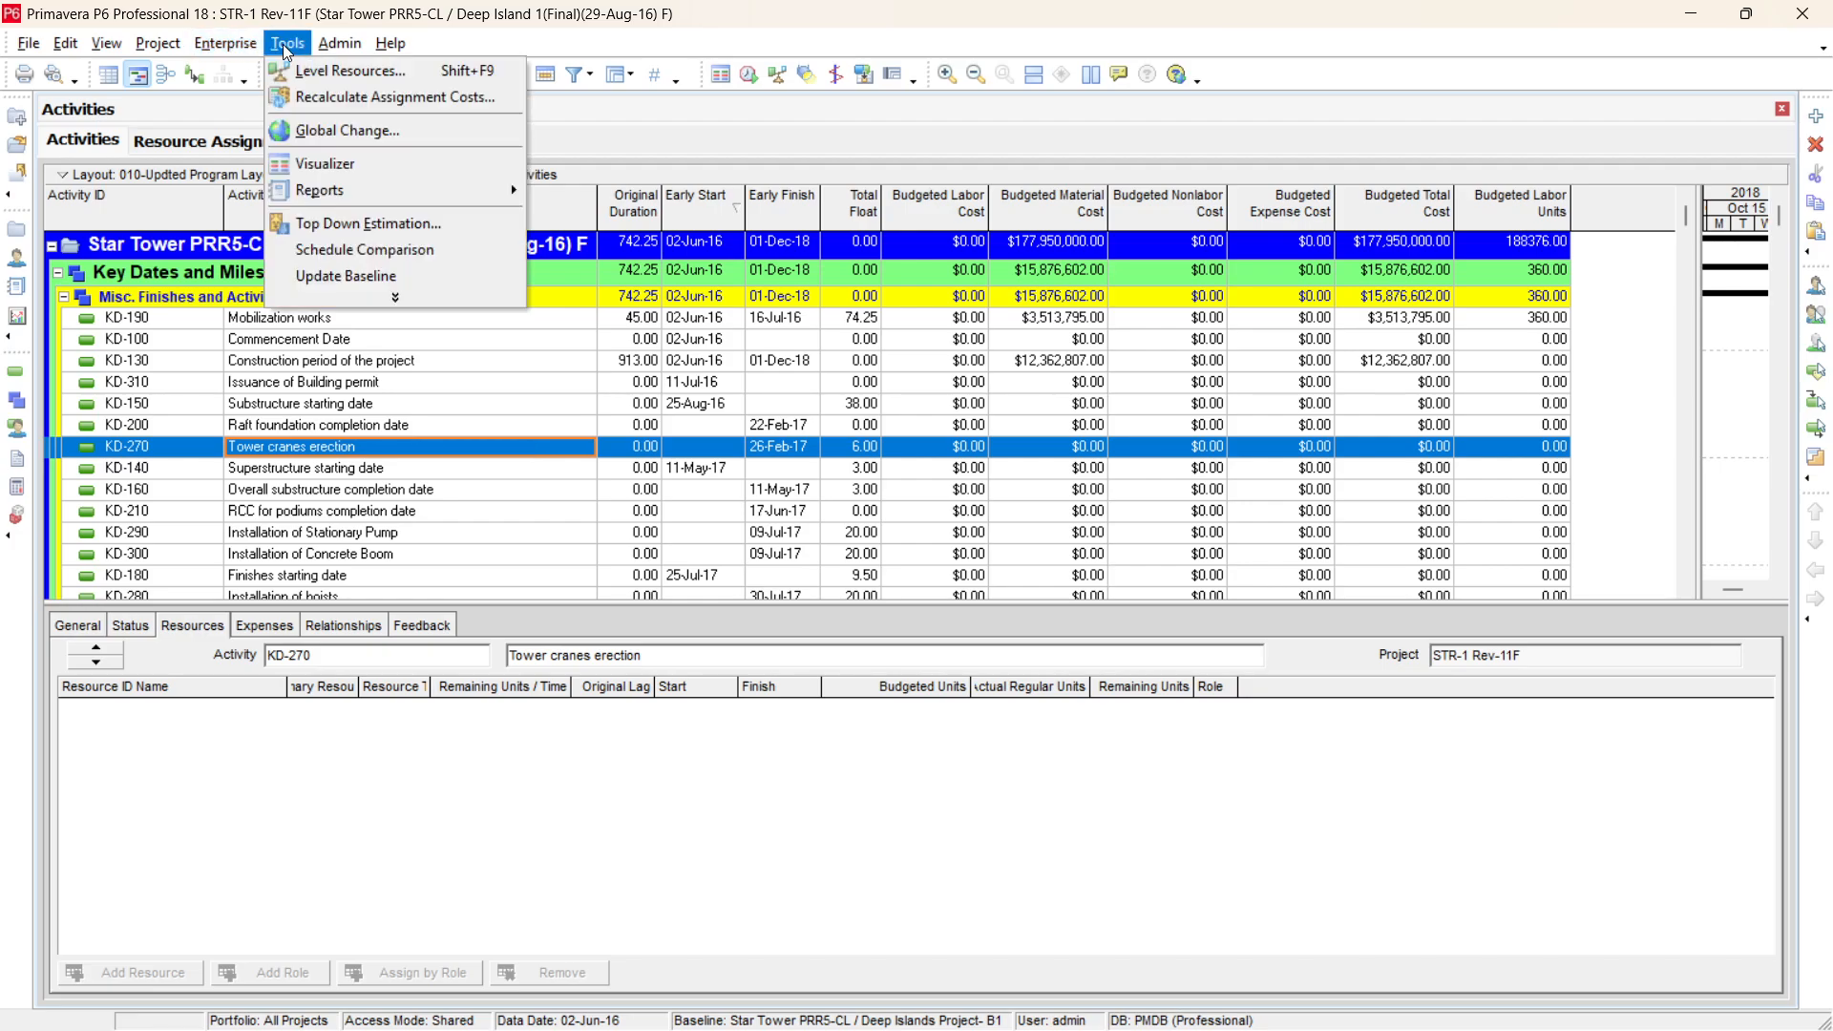
pyautogui.click(317, 134)
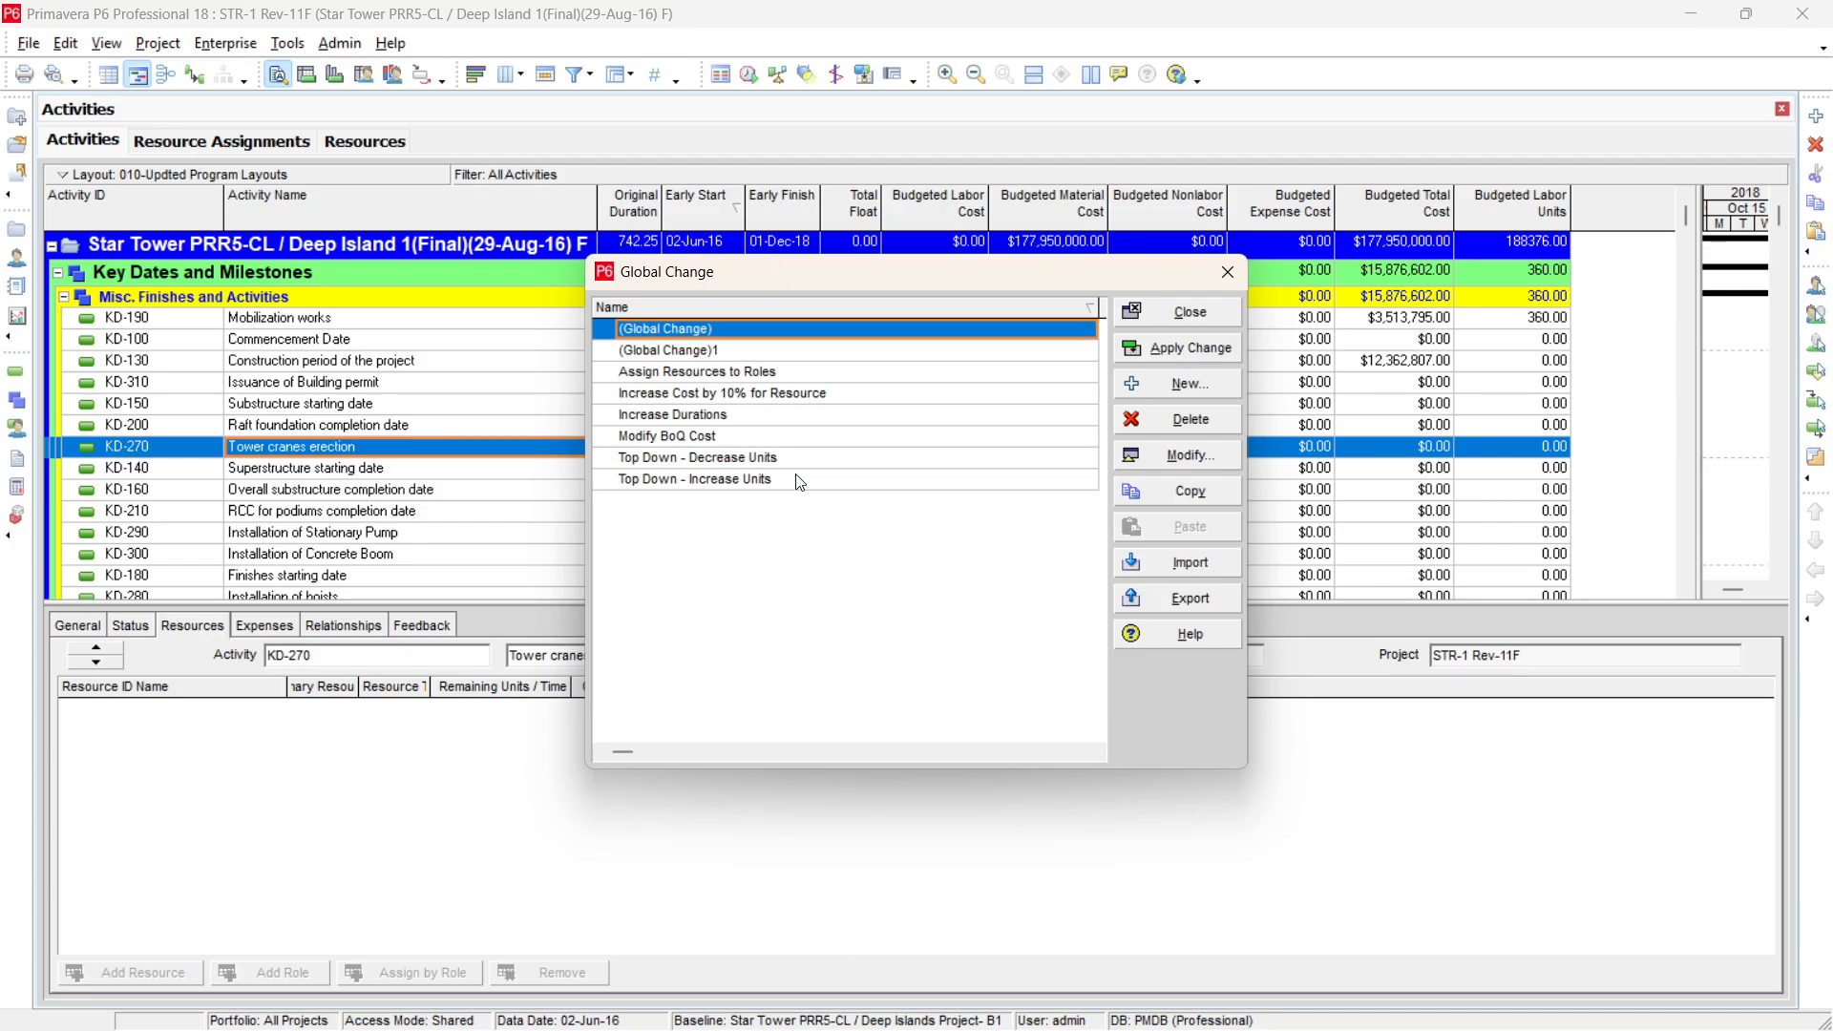
pyautogui.click(1183, 453)
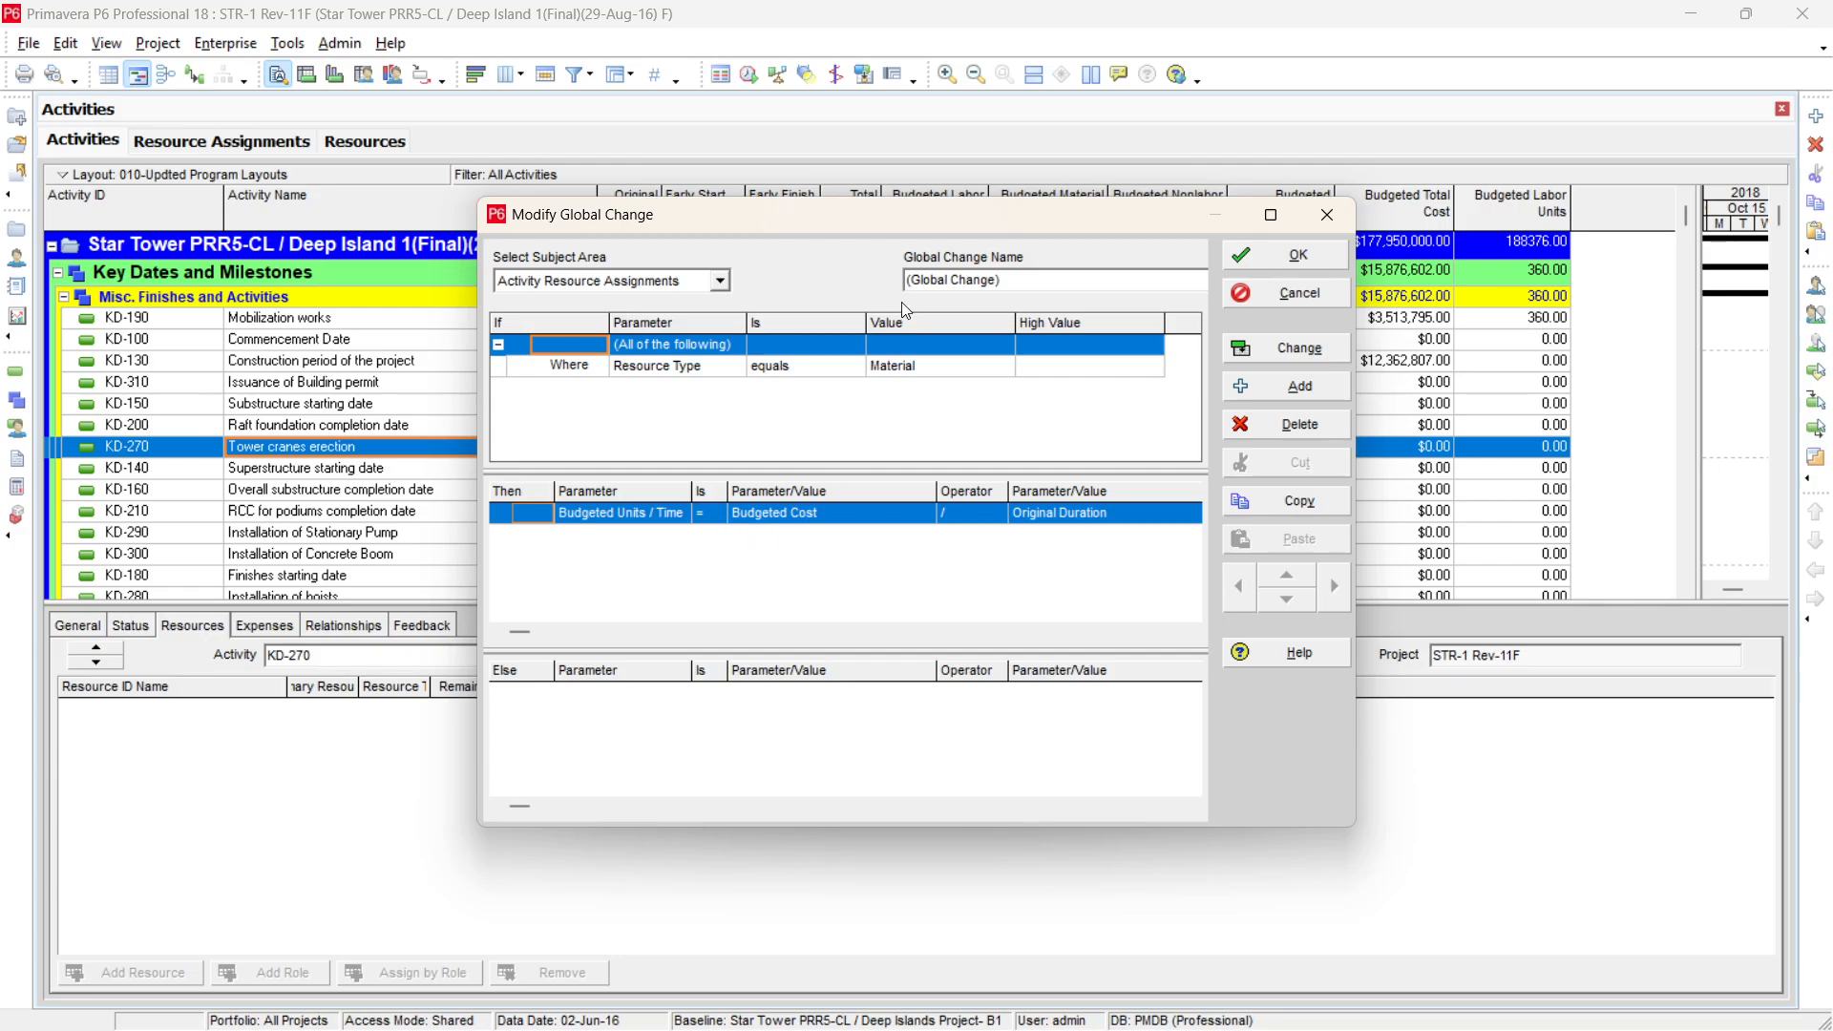
pyautogui.moveTo(921, 222); pyautogui.dragTo(716, 272)
pyautogui.click(1114, 346)
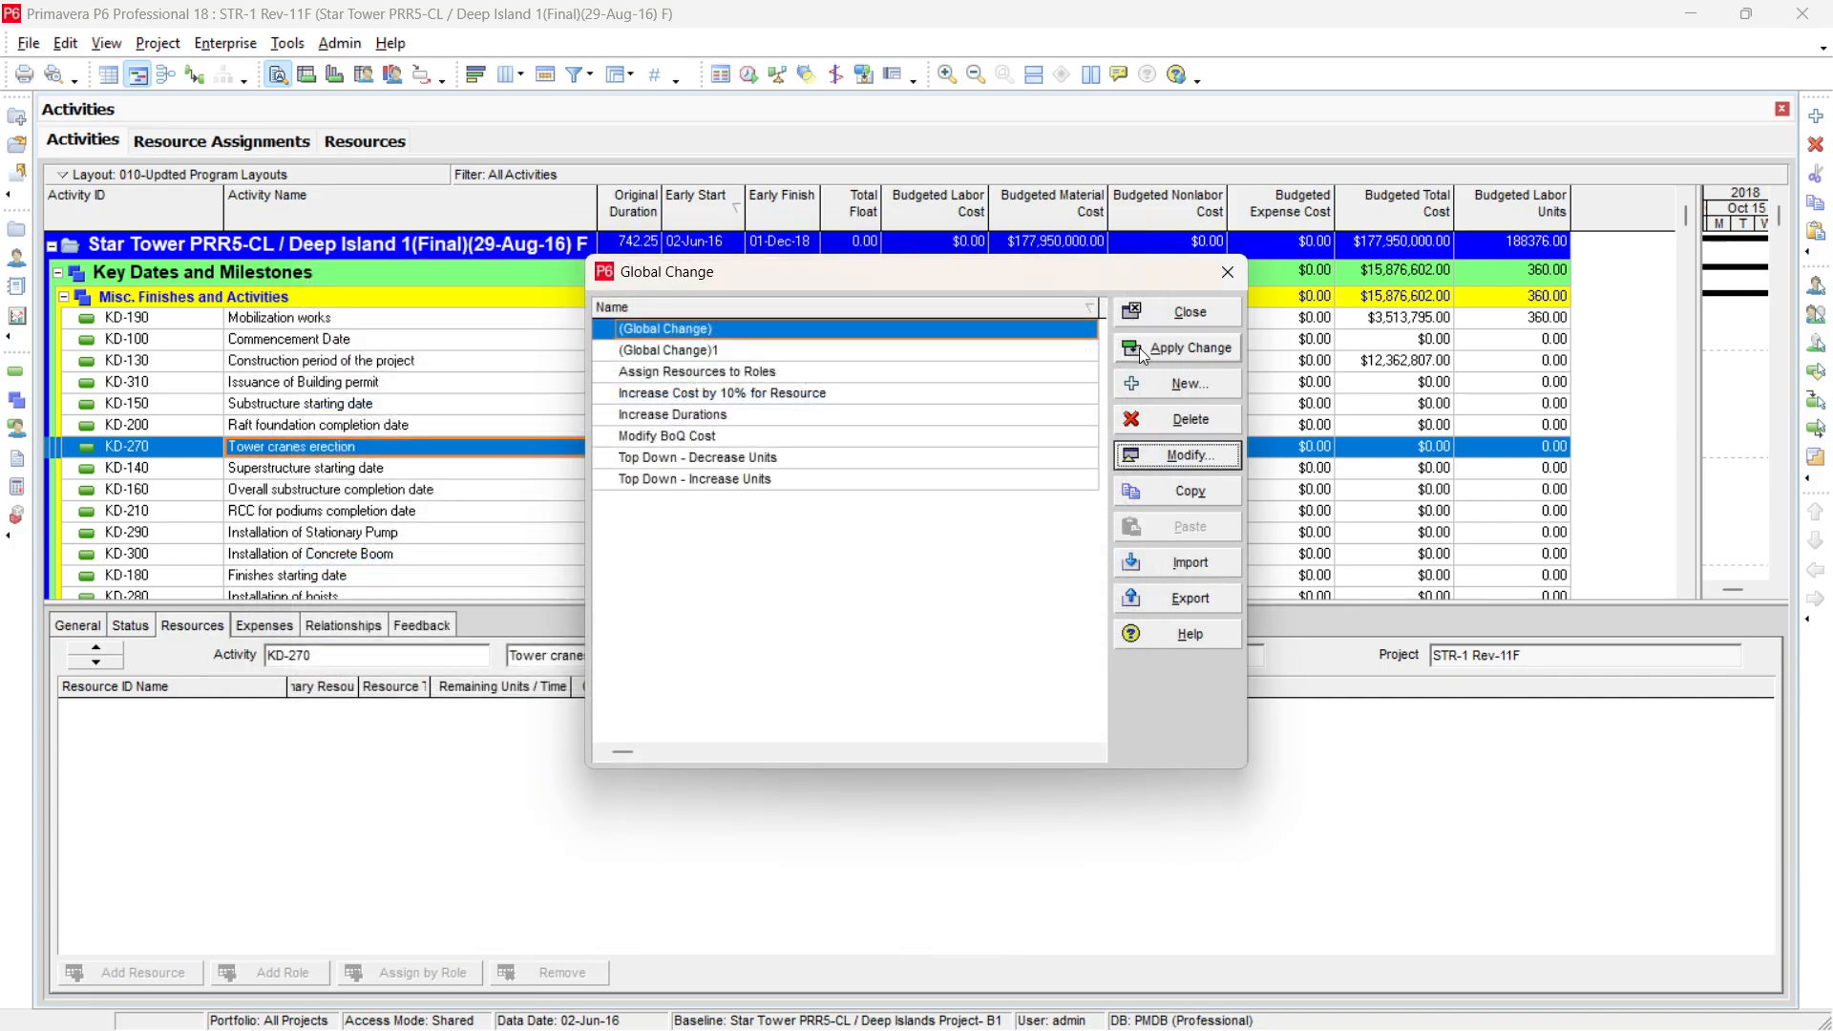
pyautogui.click(1191, 313)
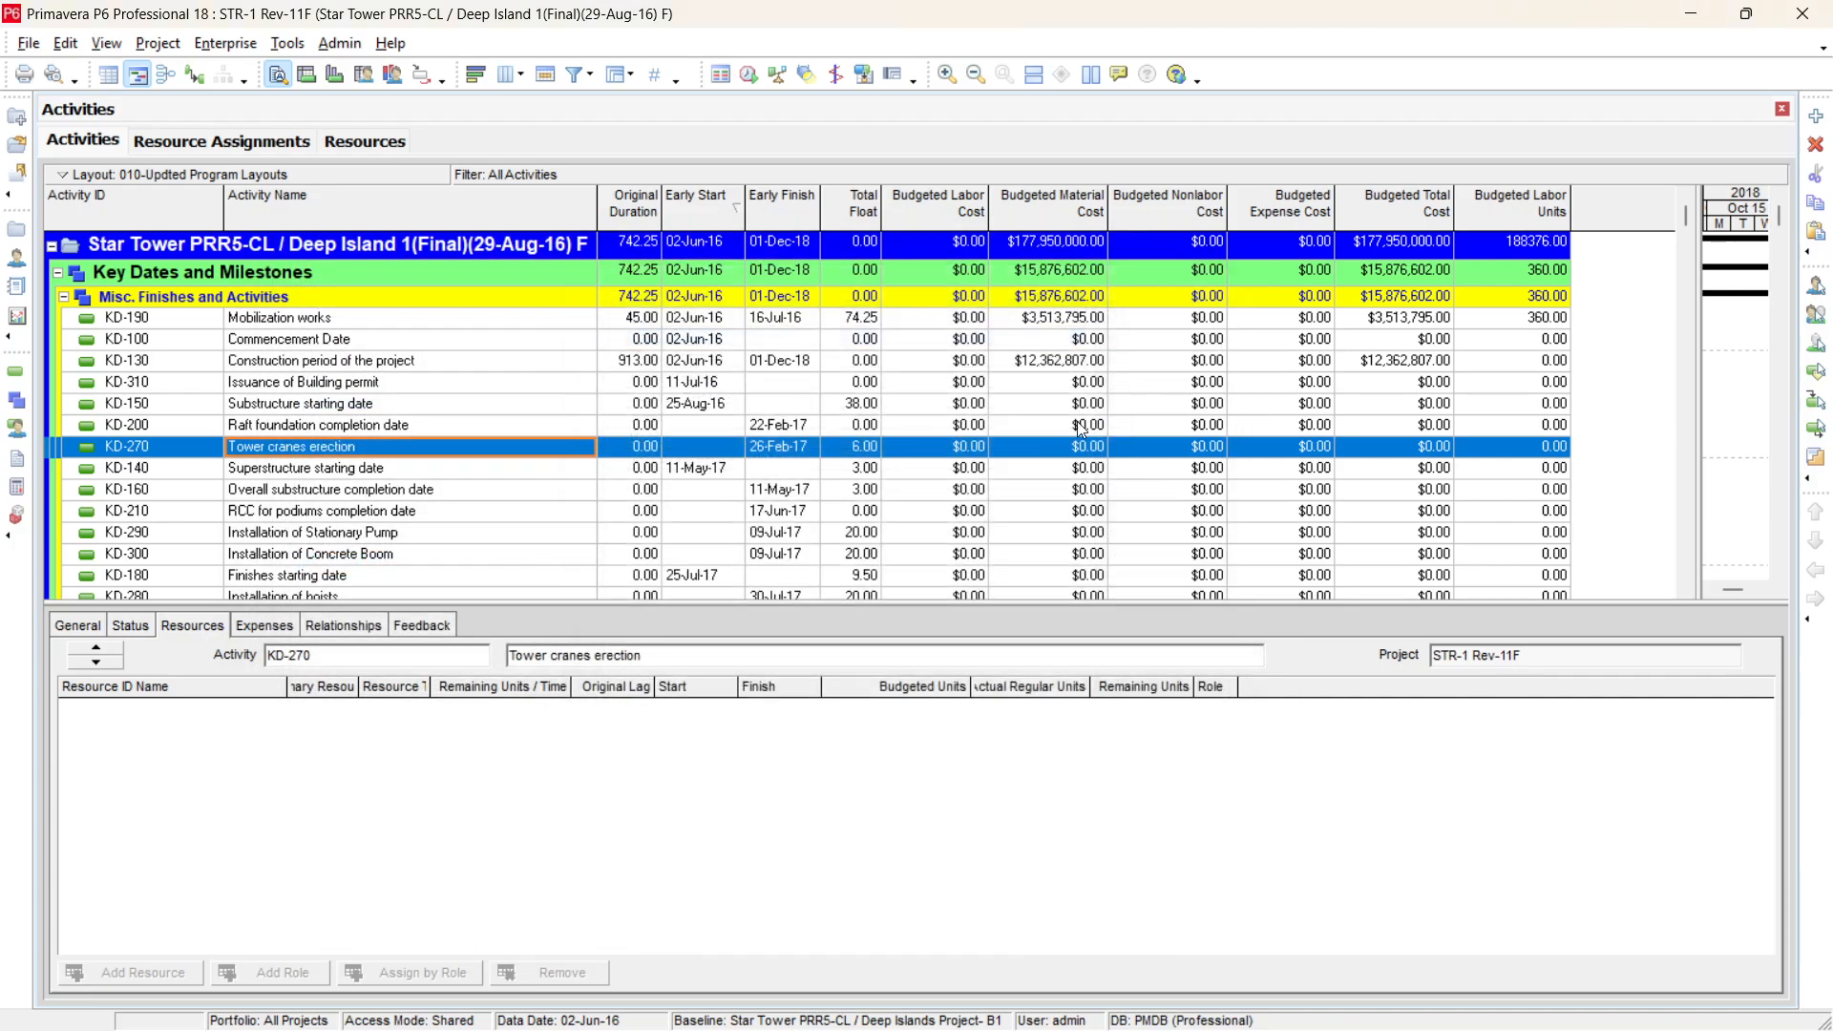
# Add a new baseline to the Star Tower PRR5-CL / Deep Island 1 project as a backup
pyautogui.click(396, 320)
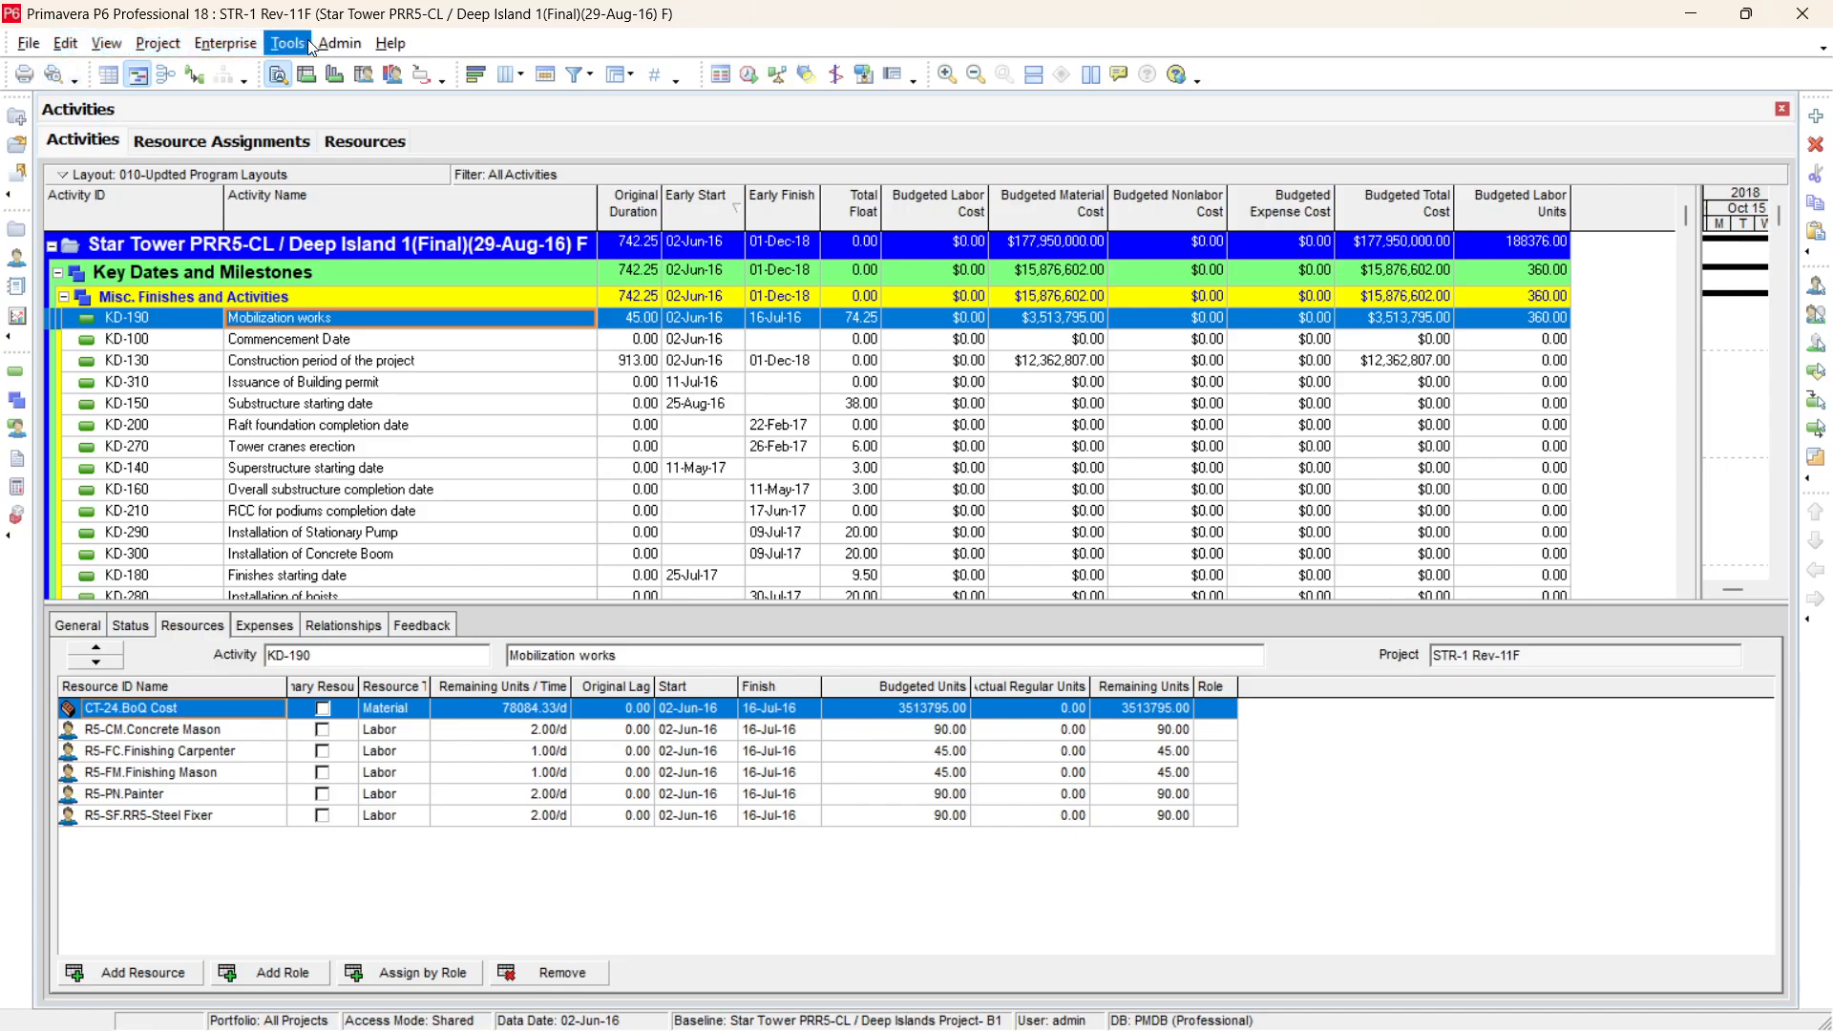
pyautogui.click(218, 45)
pyautogui.moveTo(158, 43)
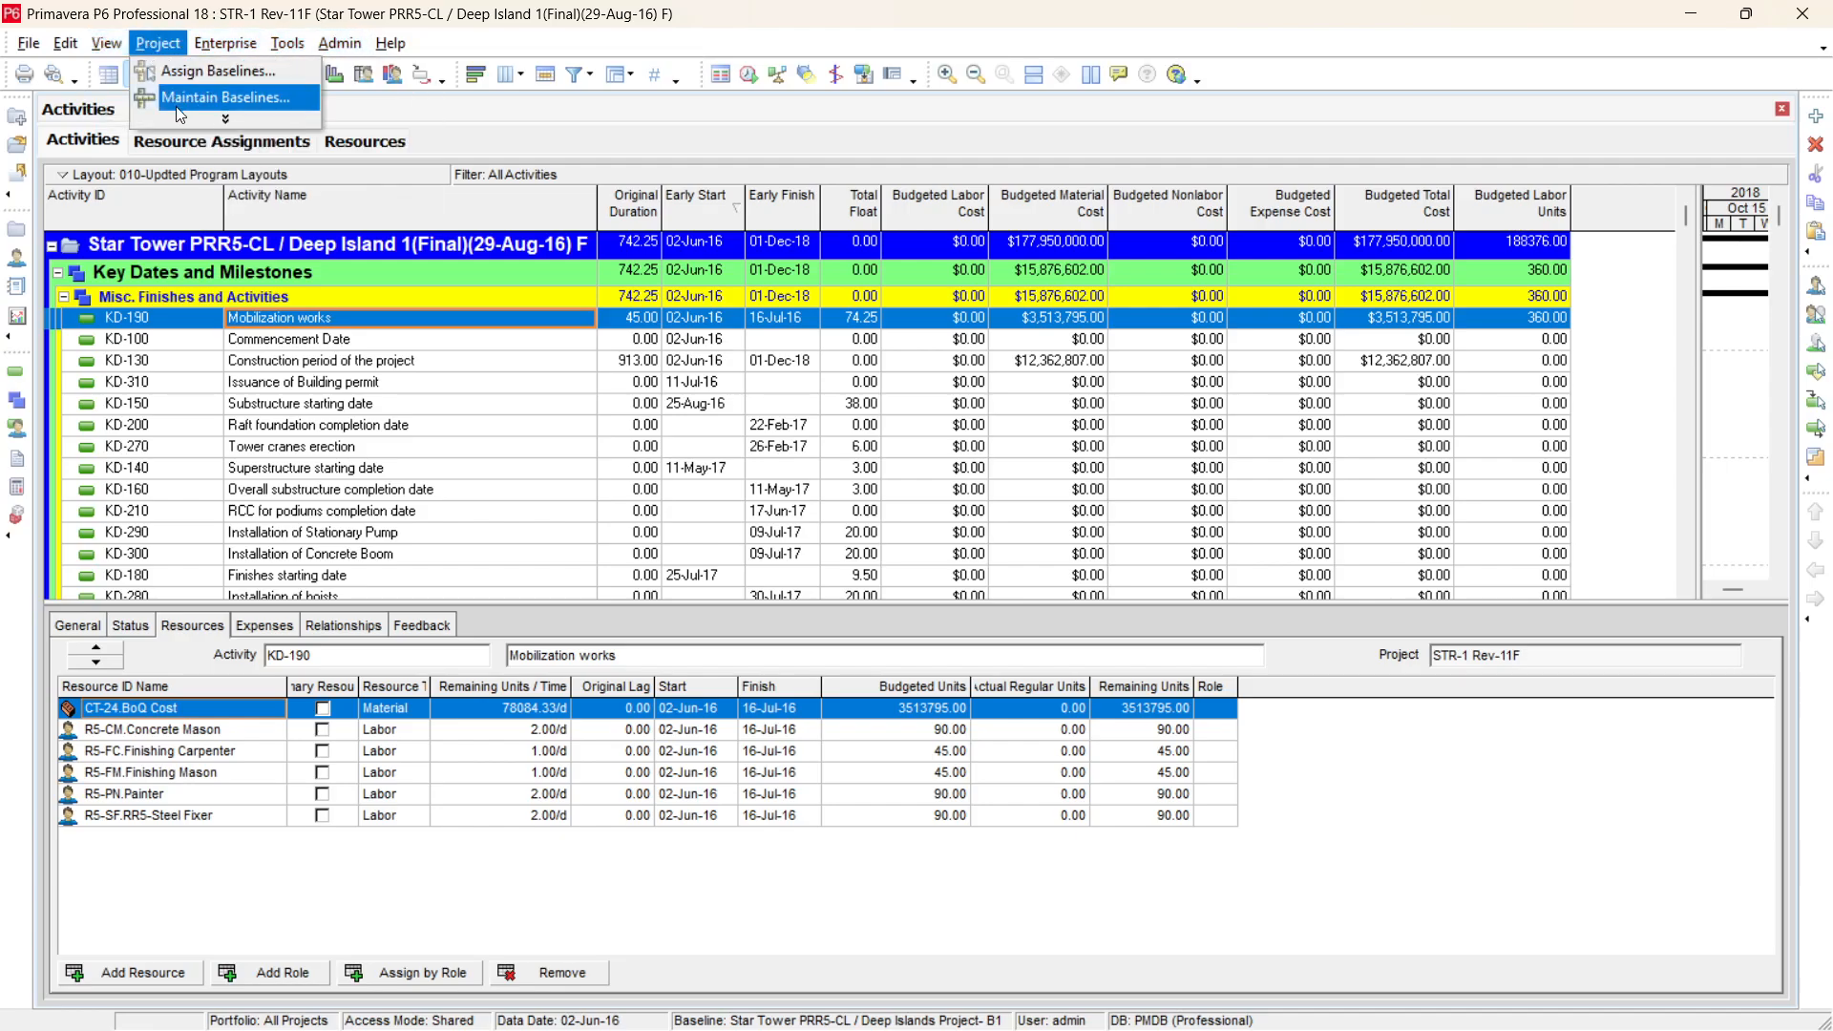
pyautogui.click(225, 98)
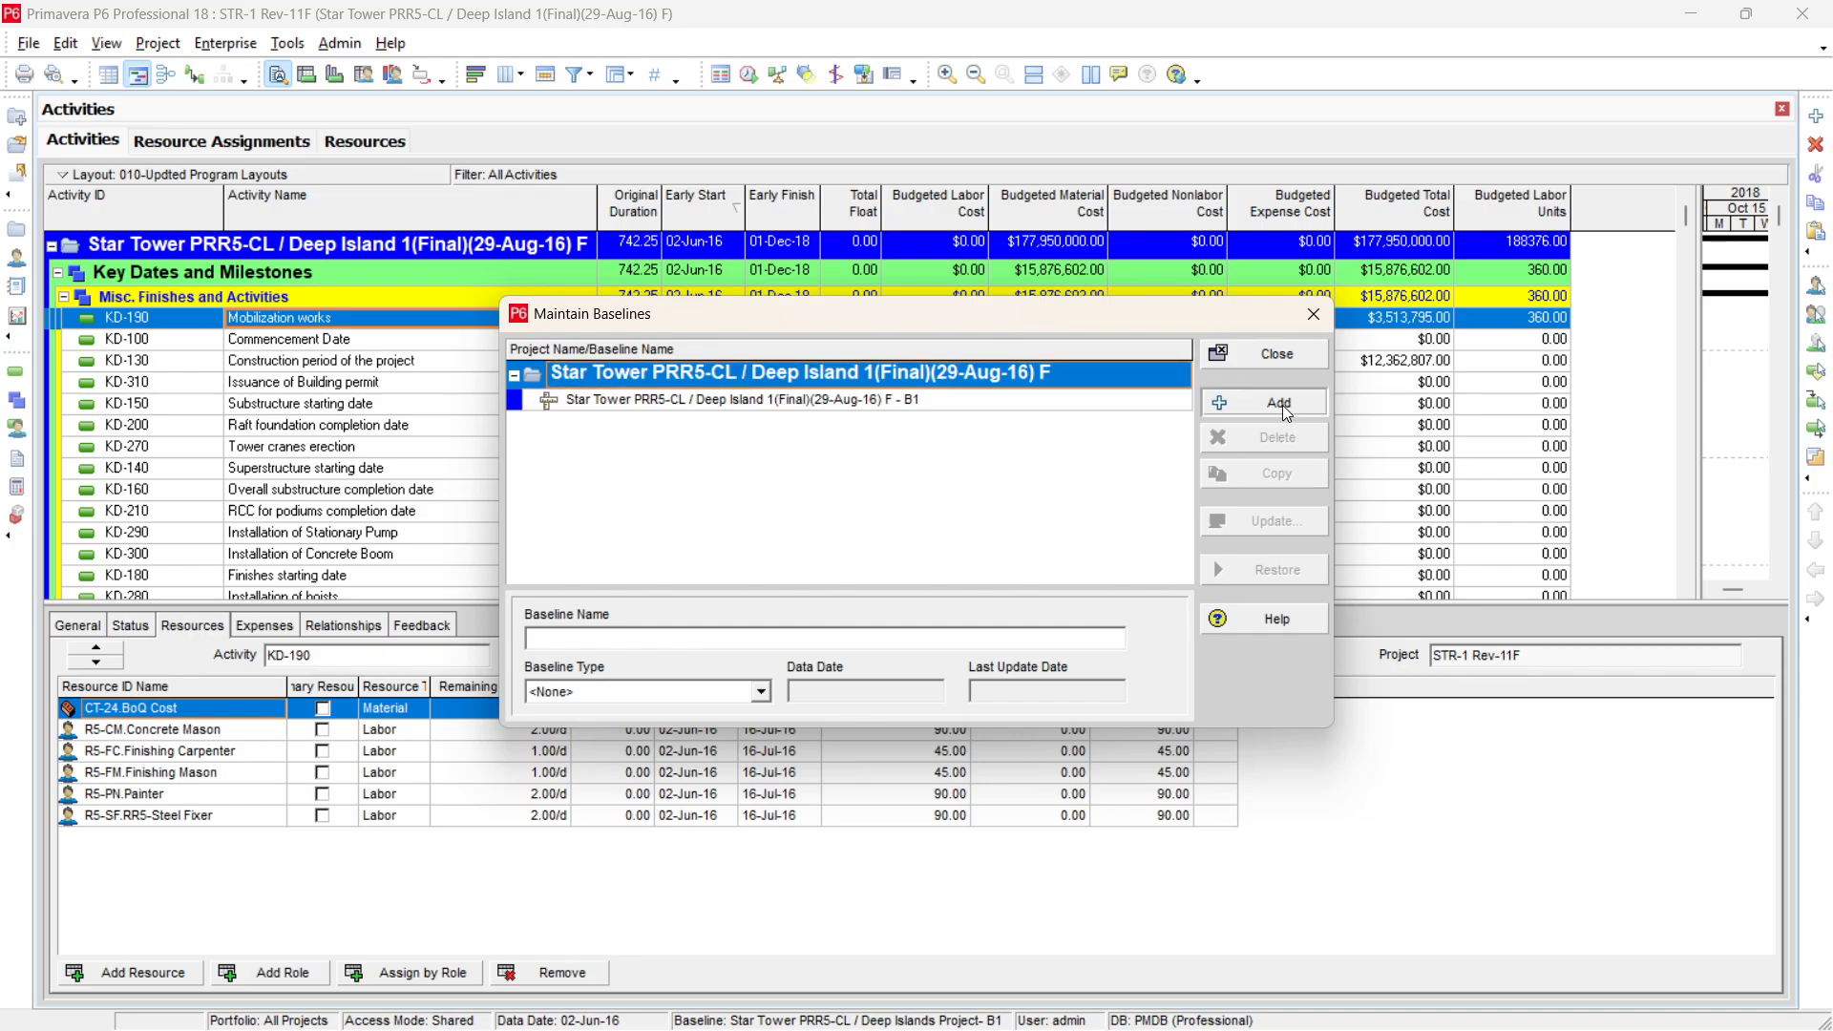
pyautogui.click(1283, 404)
pyautogui.click(1170, 477)
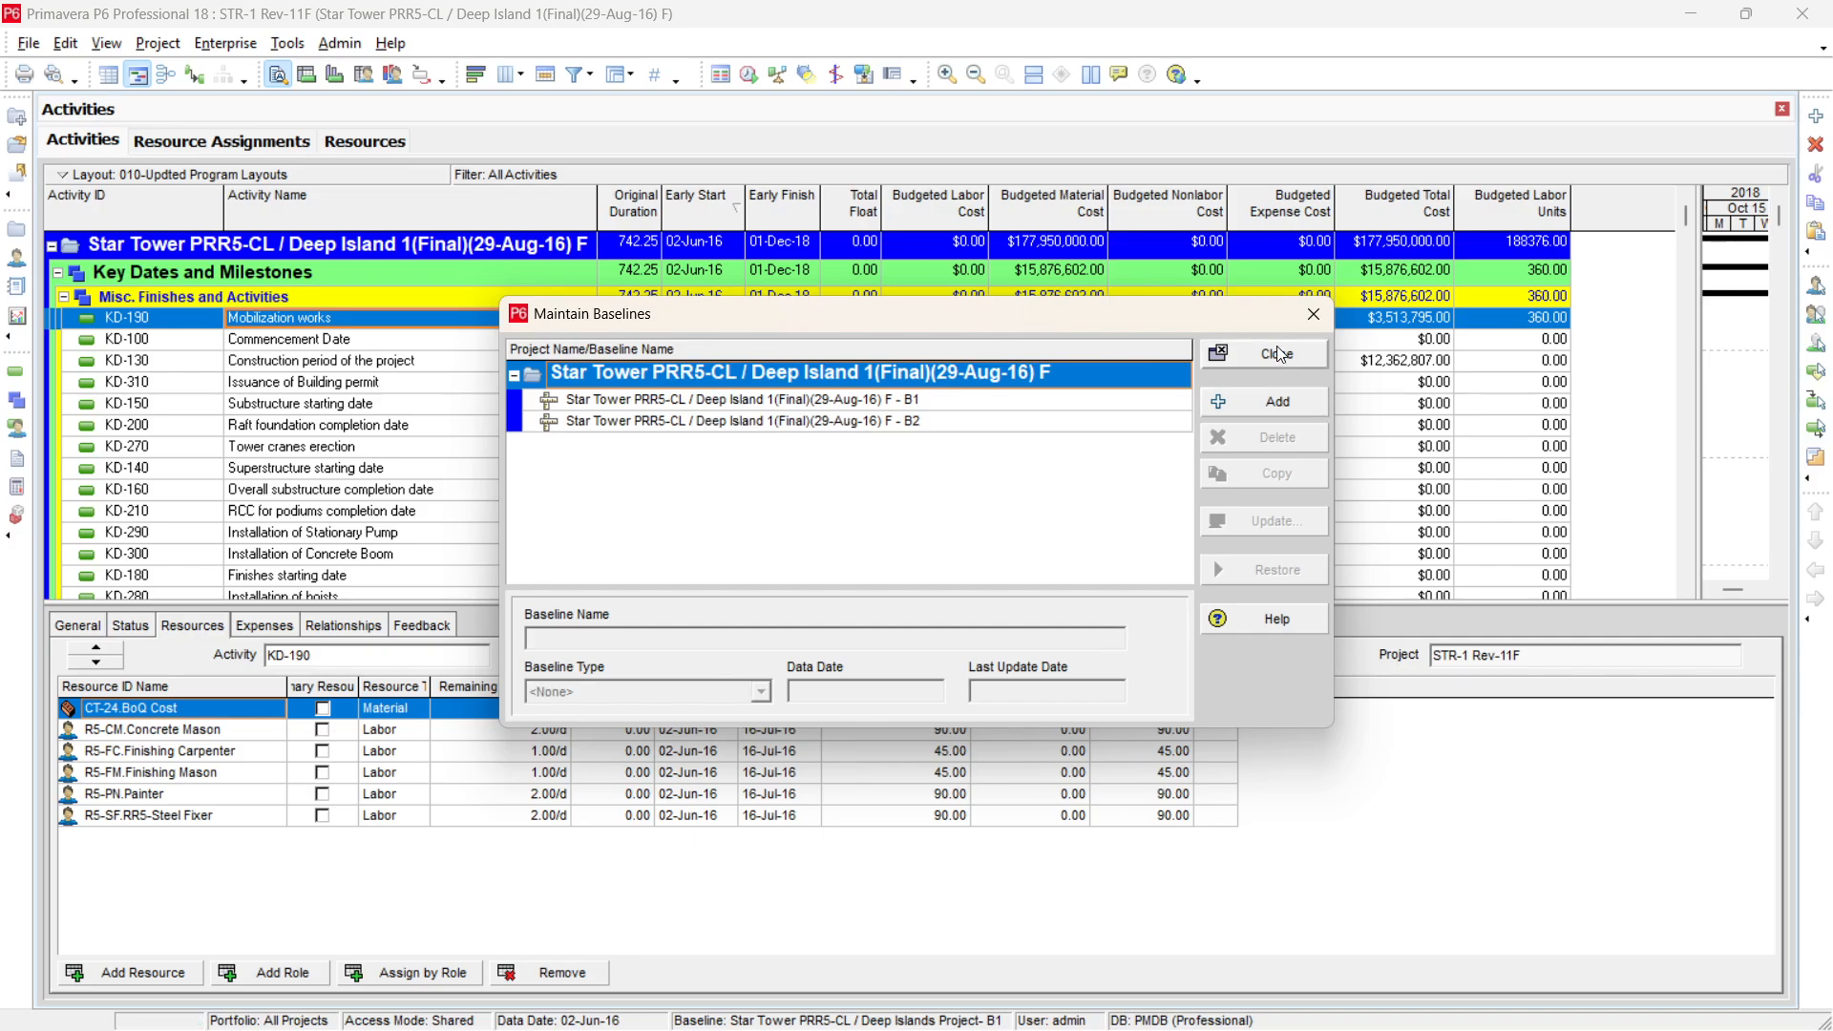
# Rename the new baseline by appending "crect resources" after B2, and close the baseline list
pyautogui.doubleClick(1067, 422)
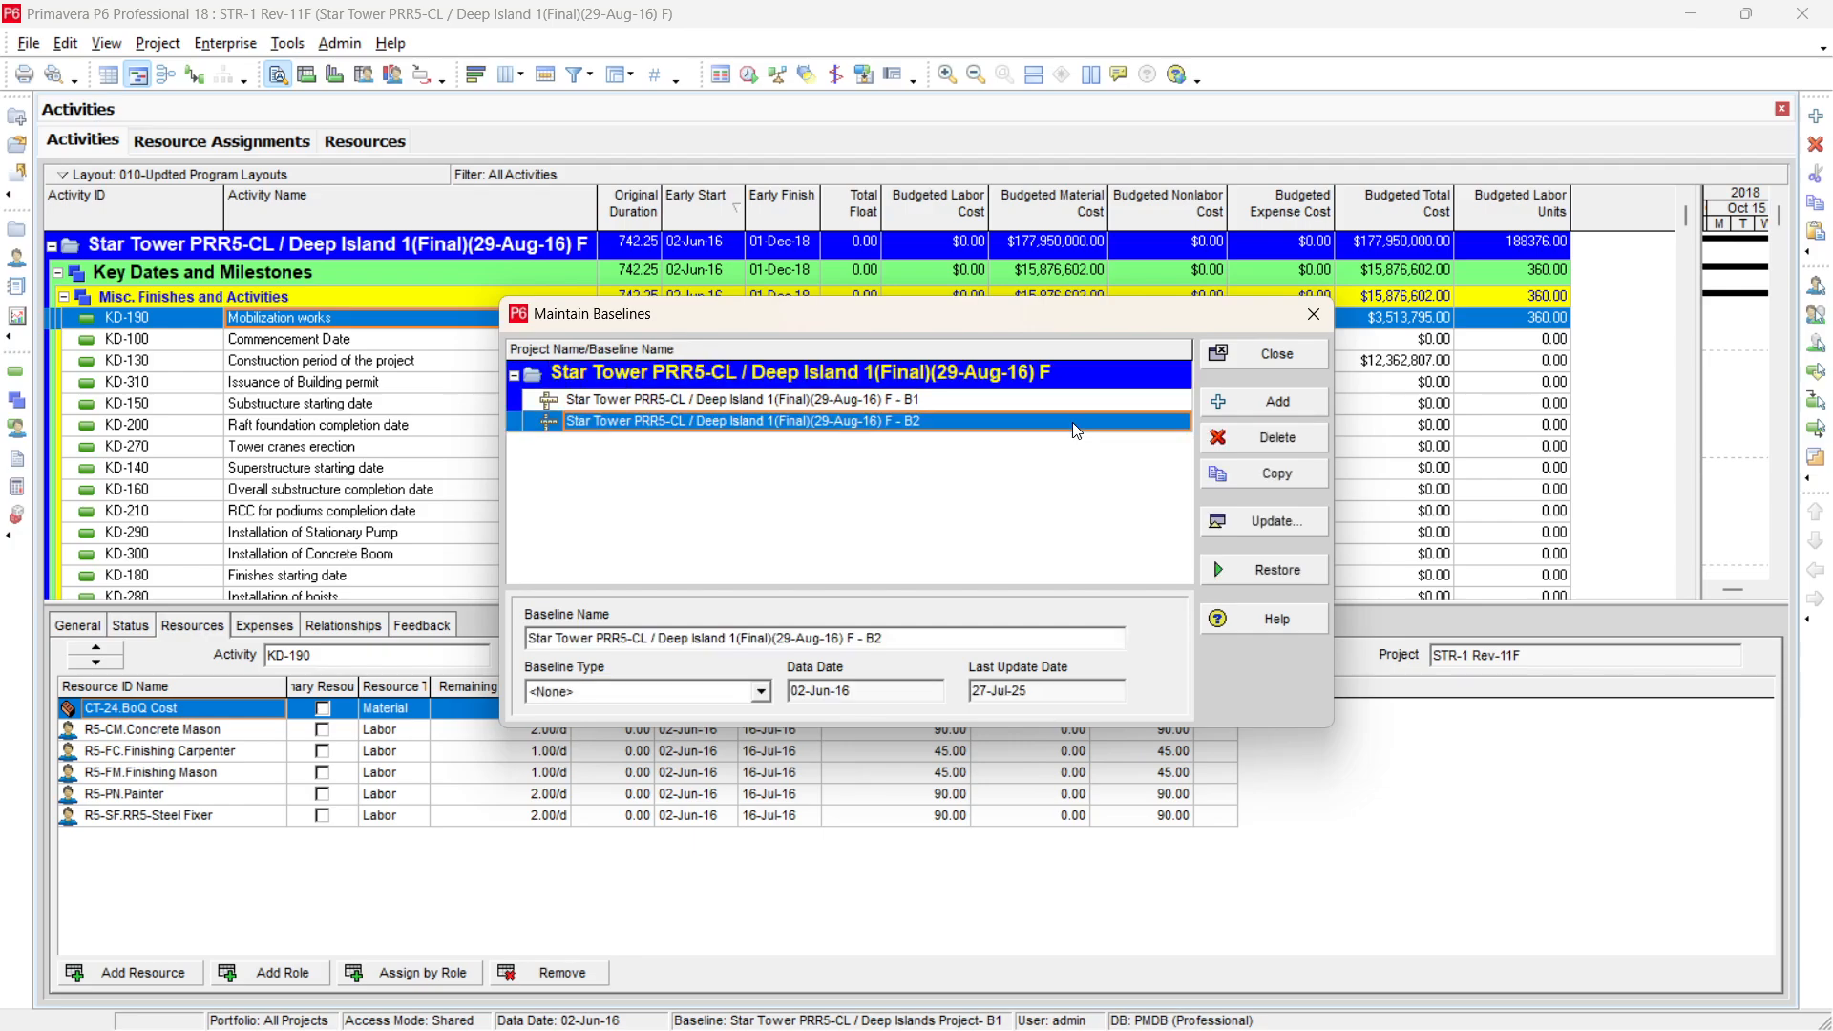
pyautogui.write('cr')
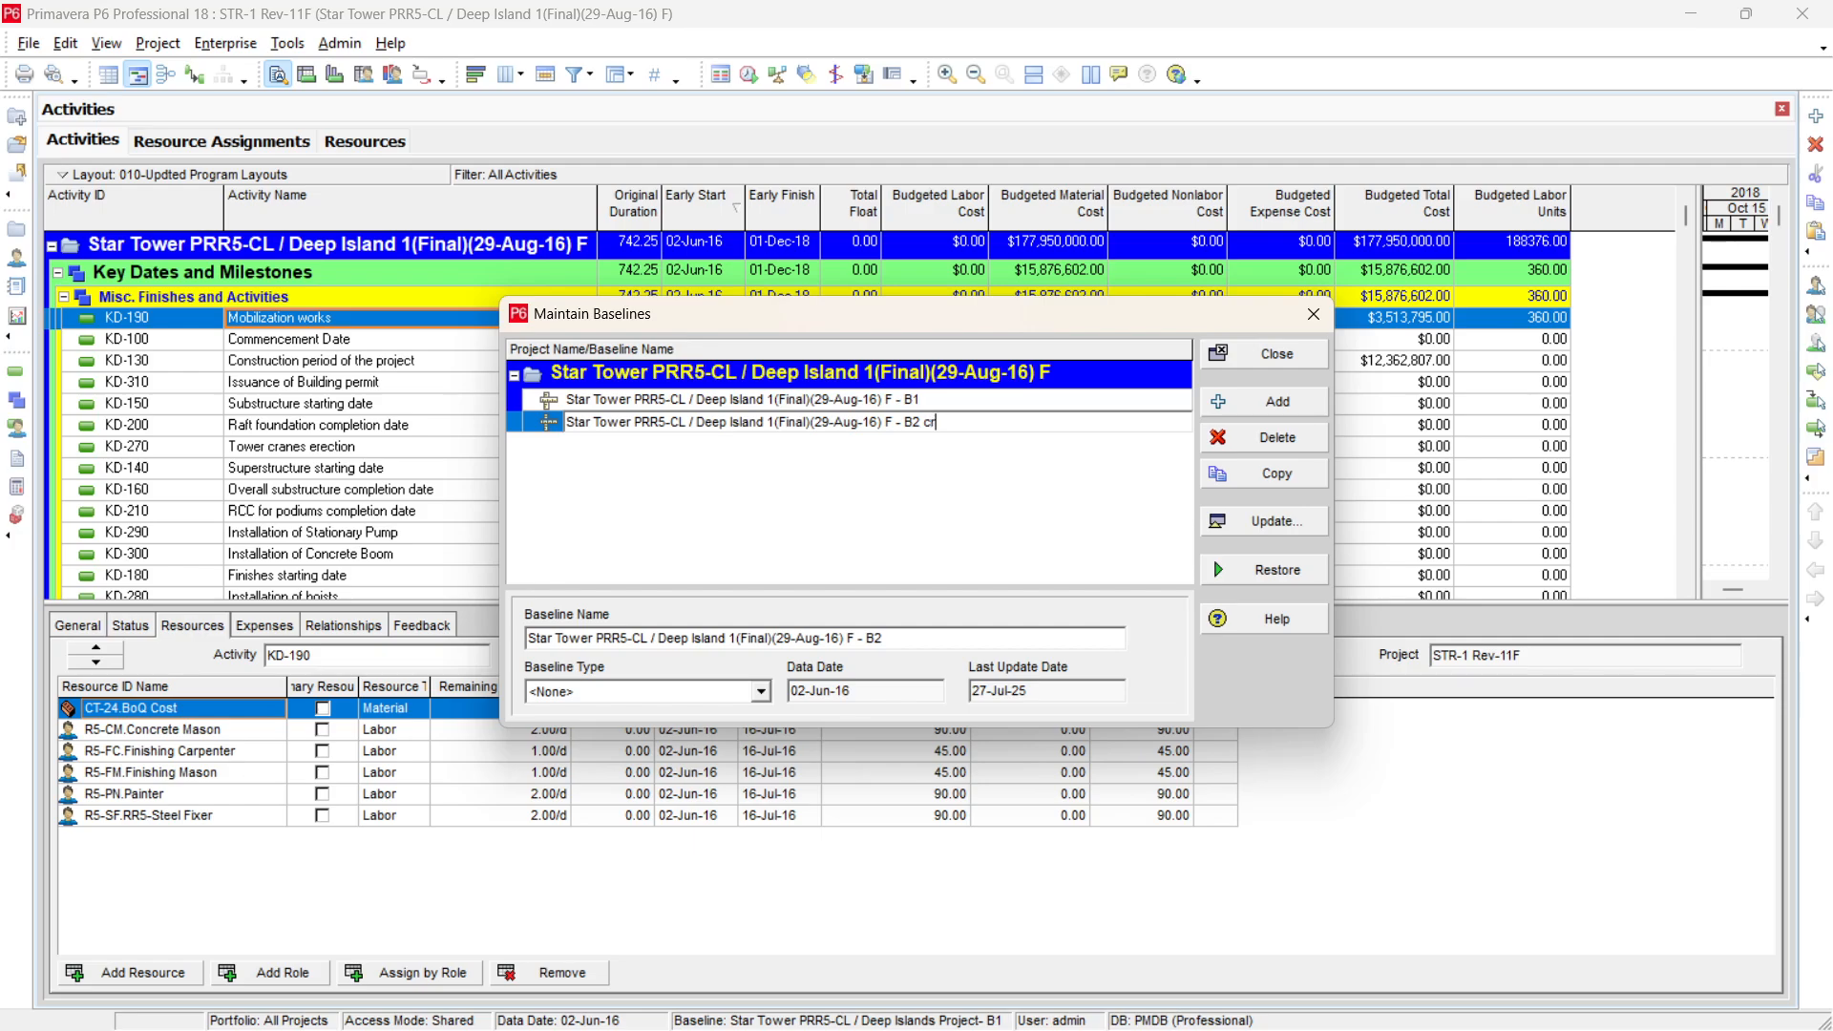
pyautogui.write('ect respirces')
pyautogui.press('Return')
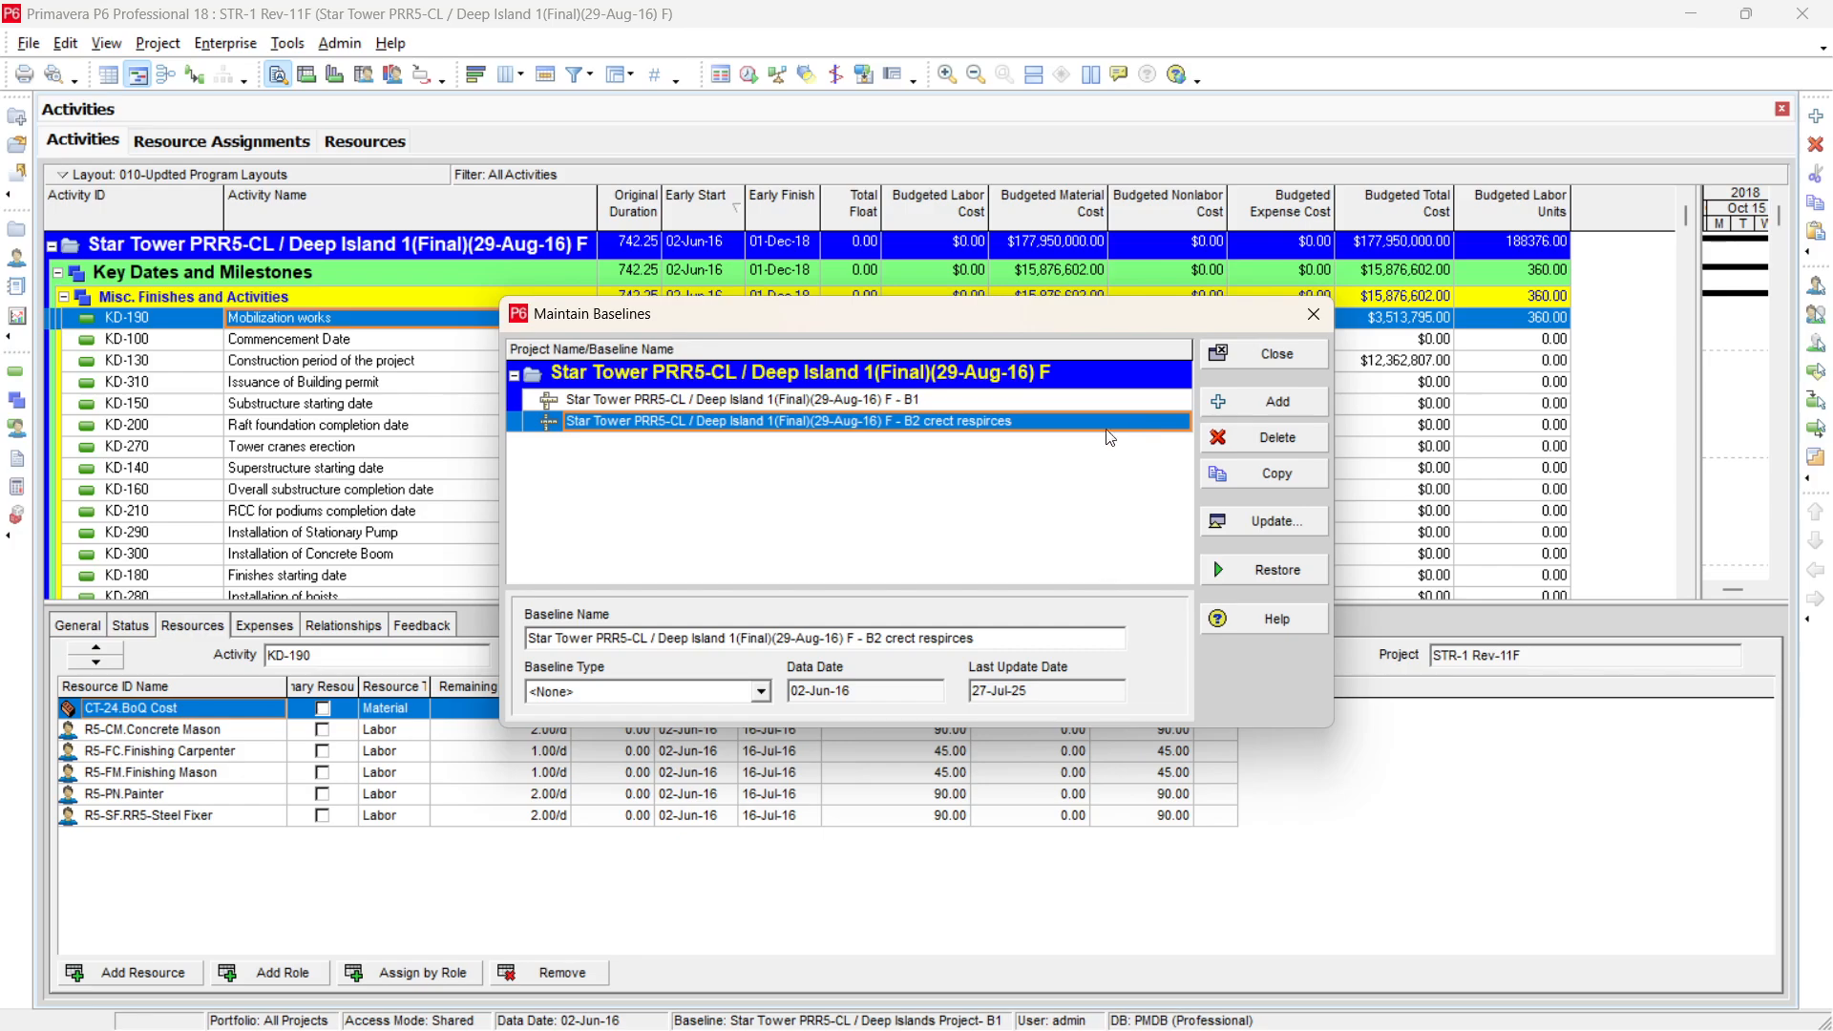
pyautogui.click(1077, 425)
pyautogui.press('BackSpace')
pyautogui.press('BackSpace')
pyautogui.press('BackSpace')
pyautogui.press('BackSpace')
pyautogui.press('BackSpace')
pyautogui.press('BackSpace')
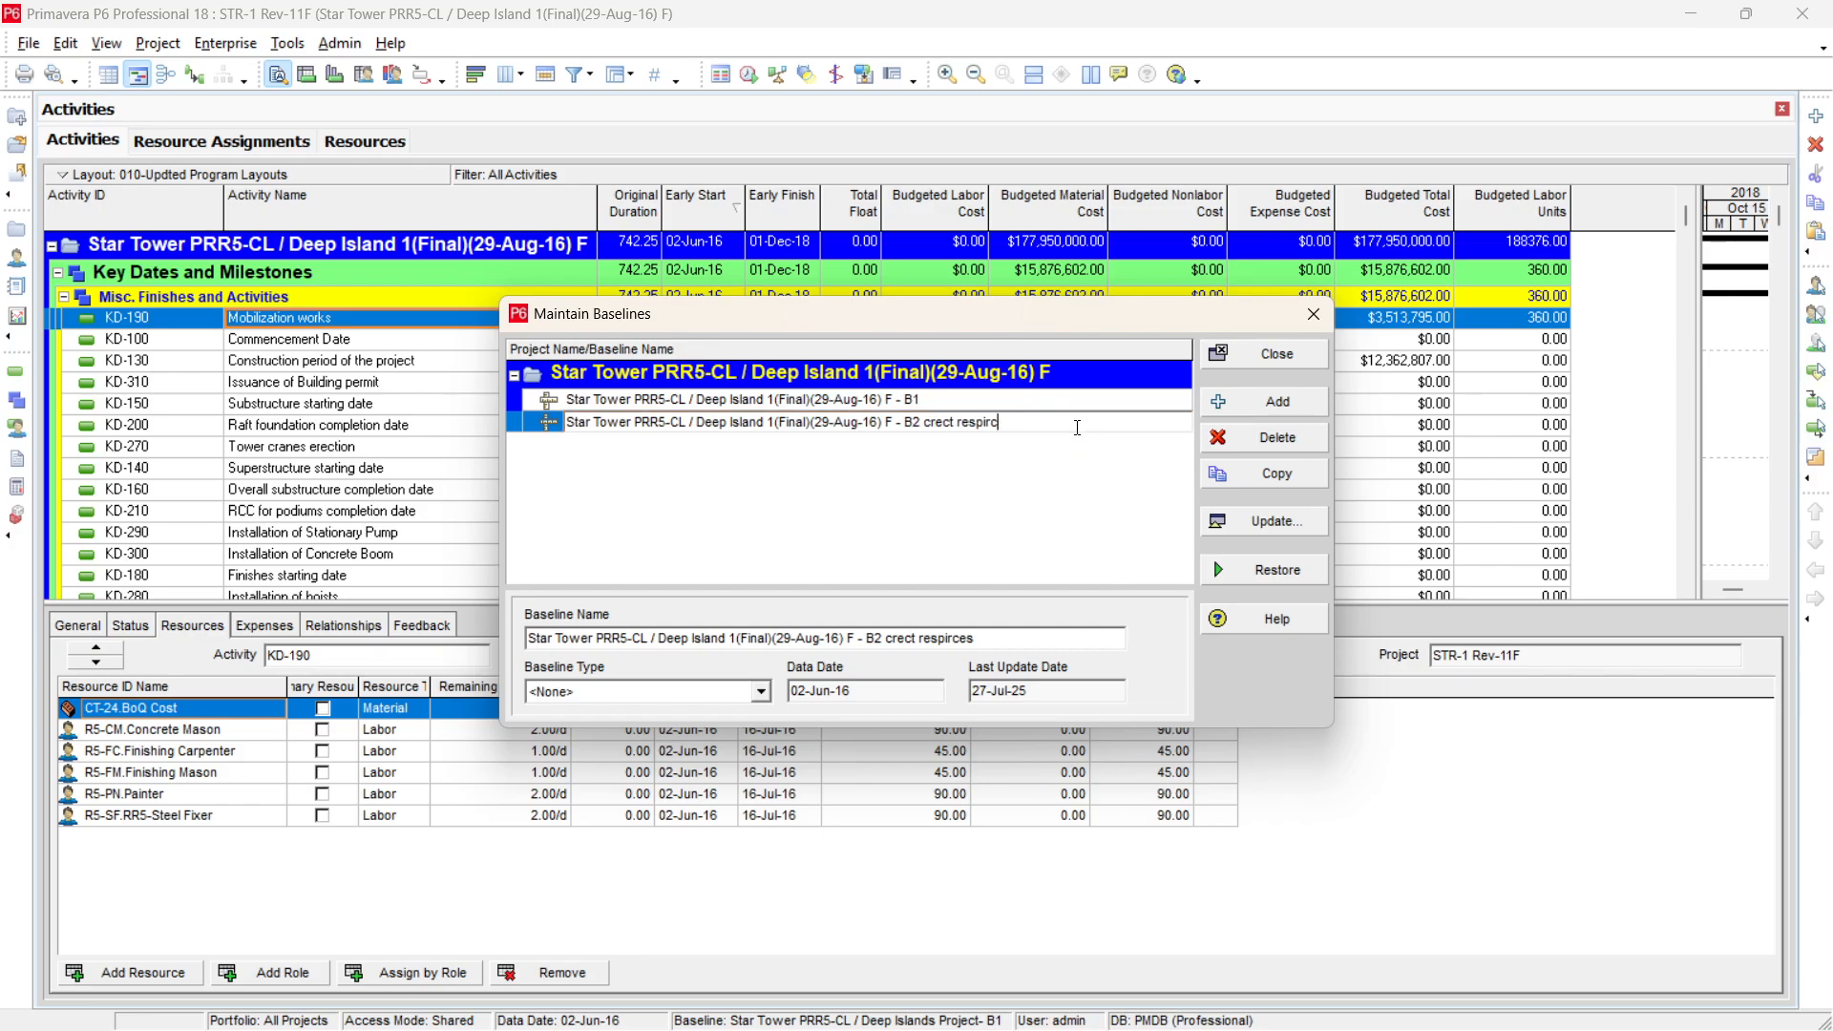
pyautogui.write('ources')
pyautogui.press('Return')
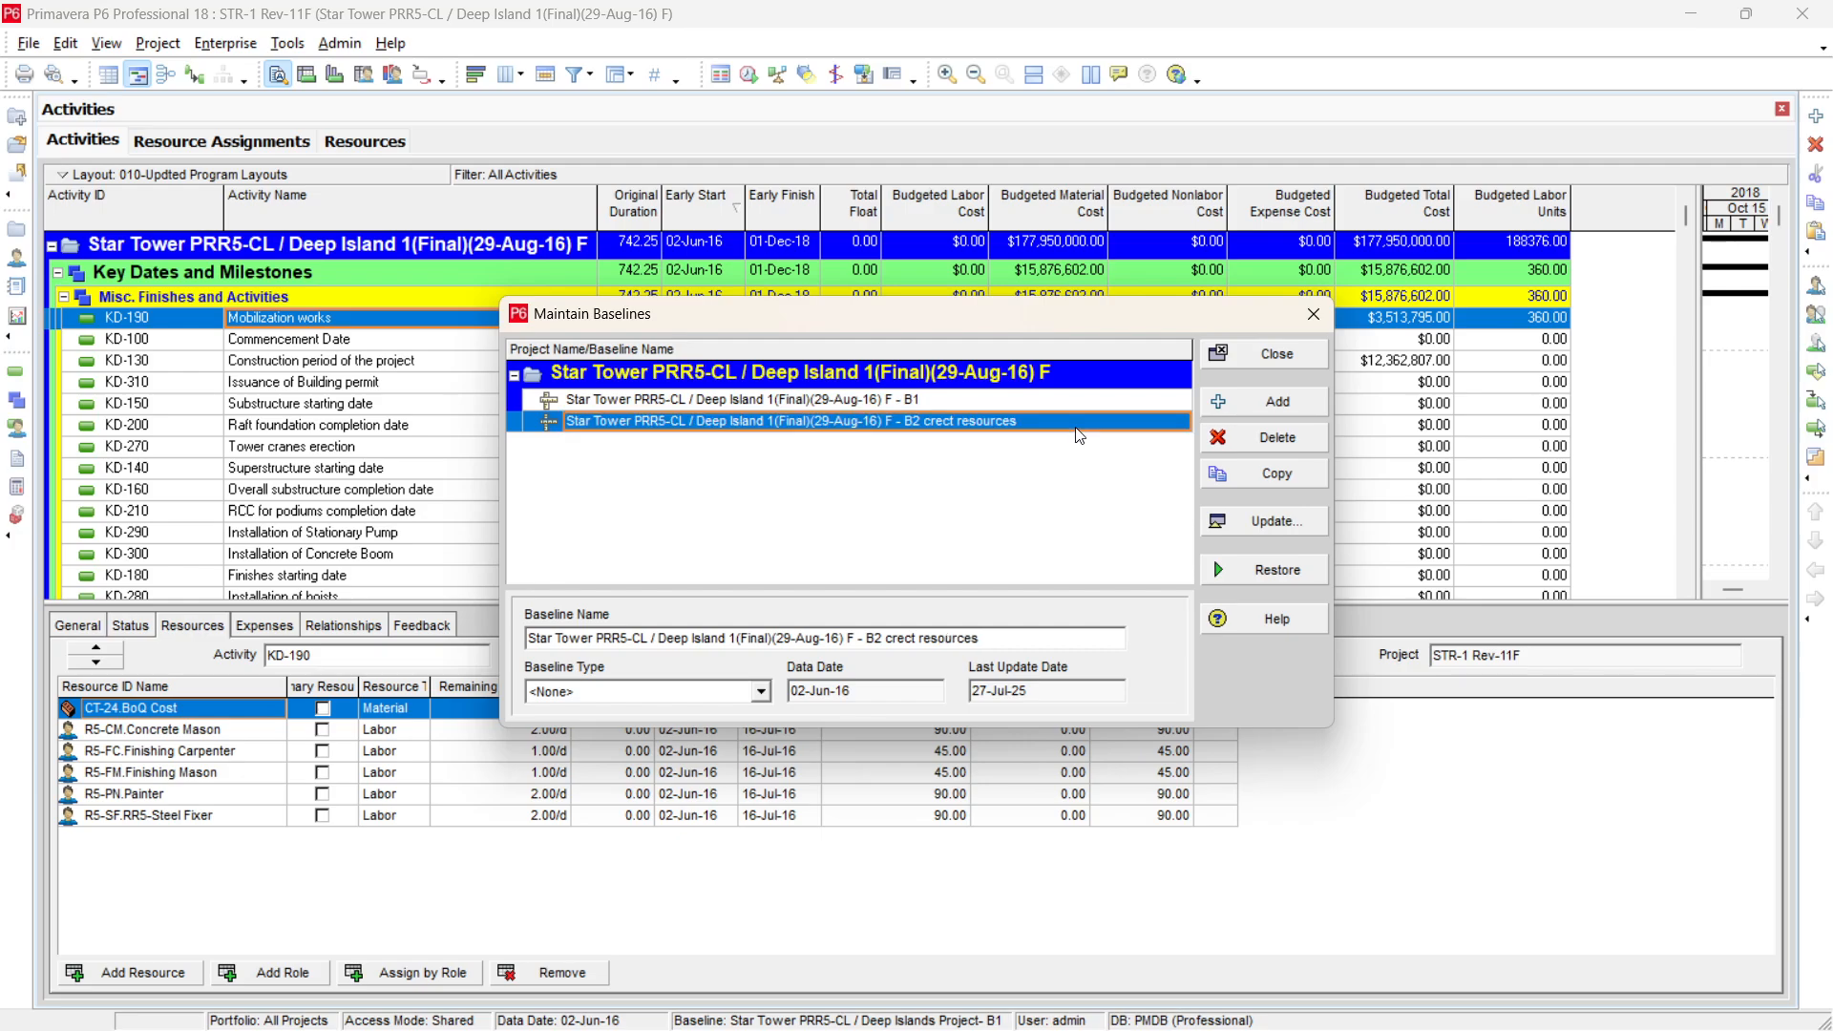
pyautogui.click(1256, 353)
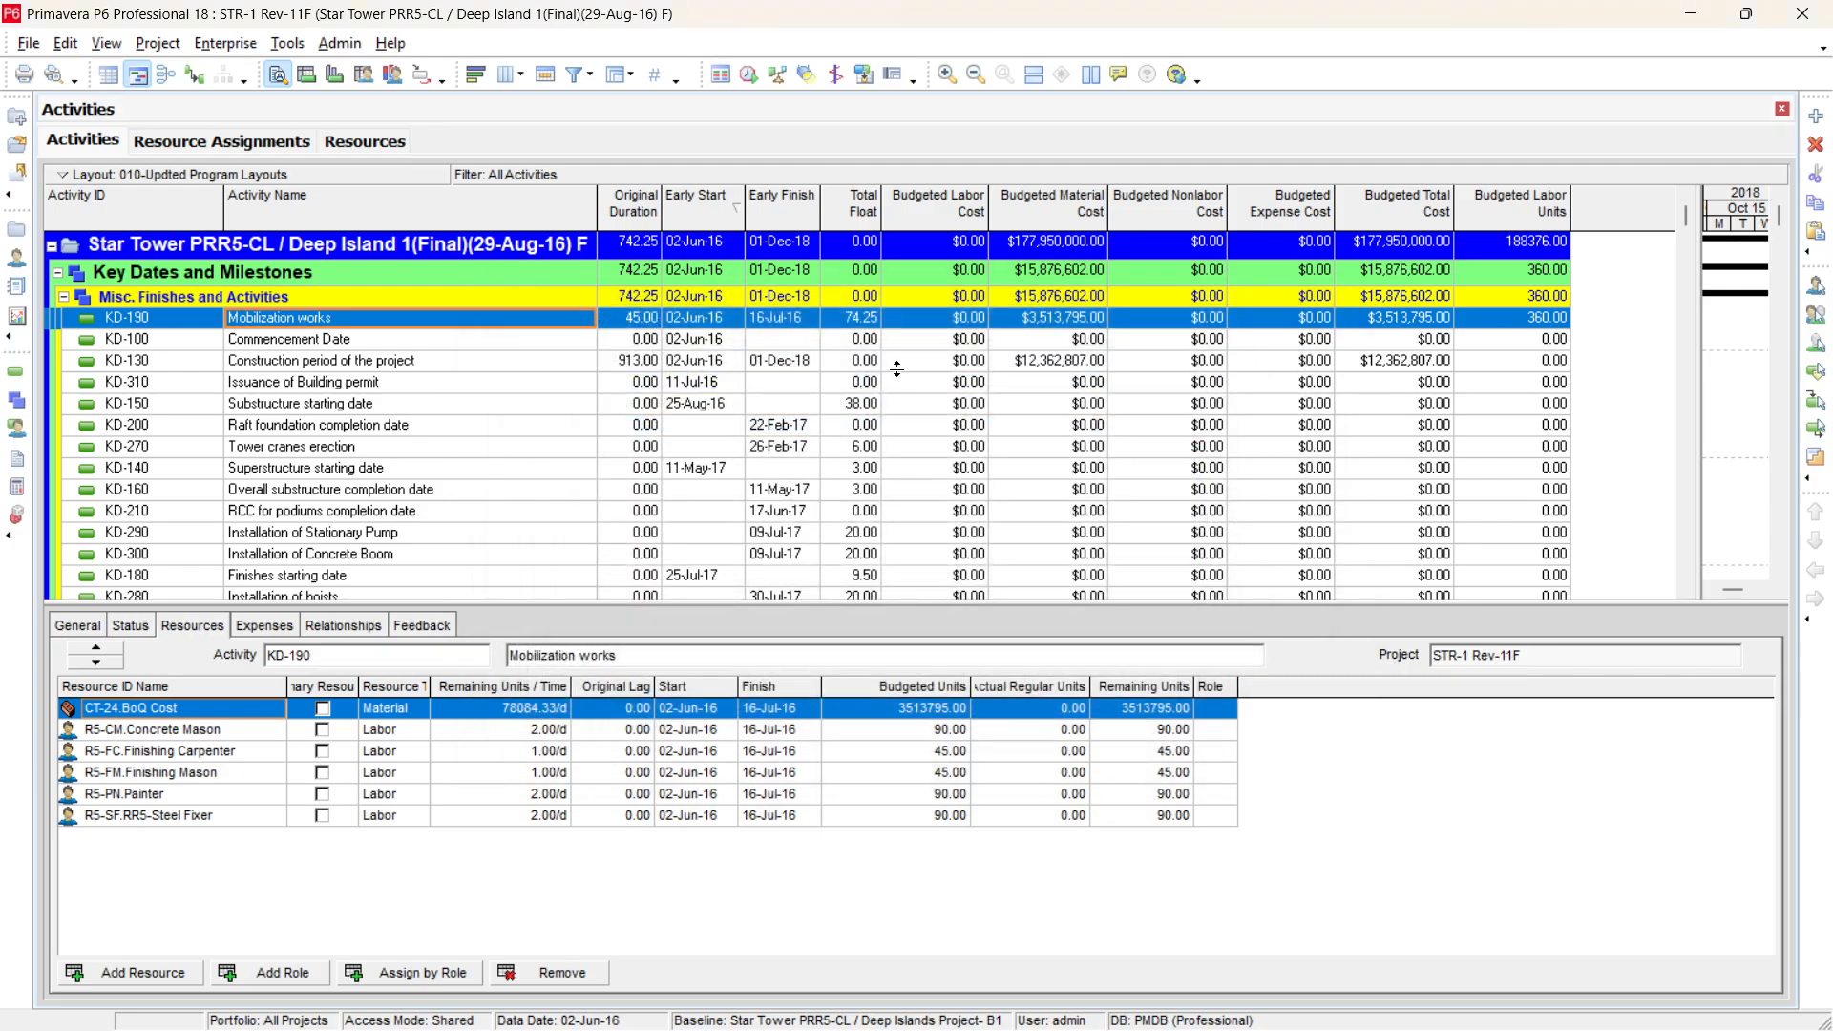
# Reopen the (Global Change) definition to check its Budgeted Cost divided by Original Duration formula, and cancel out of it
pyautogui.click(289, 44)
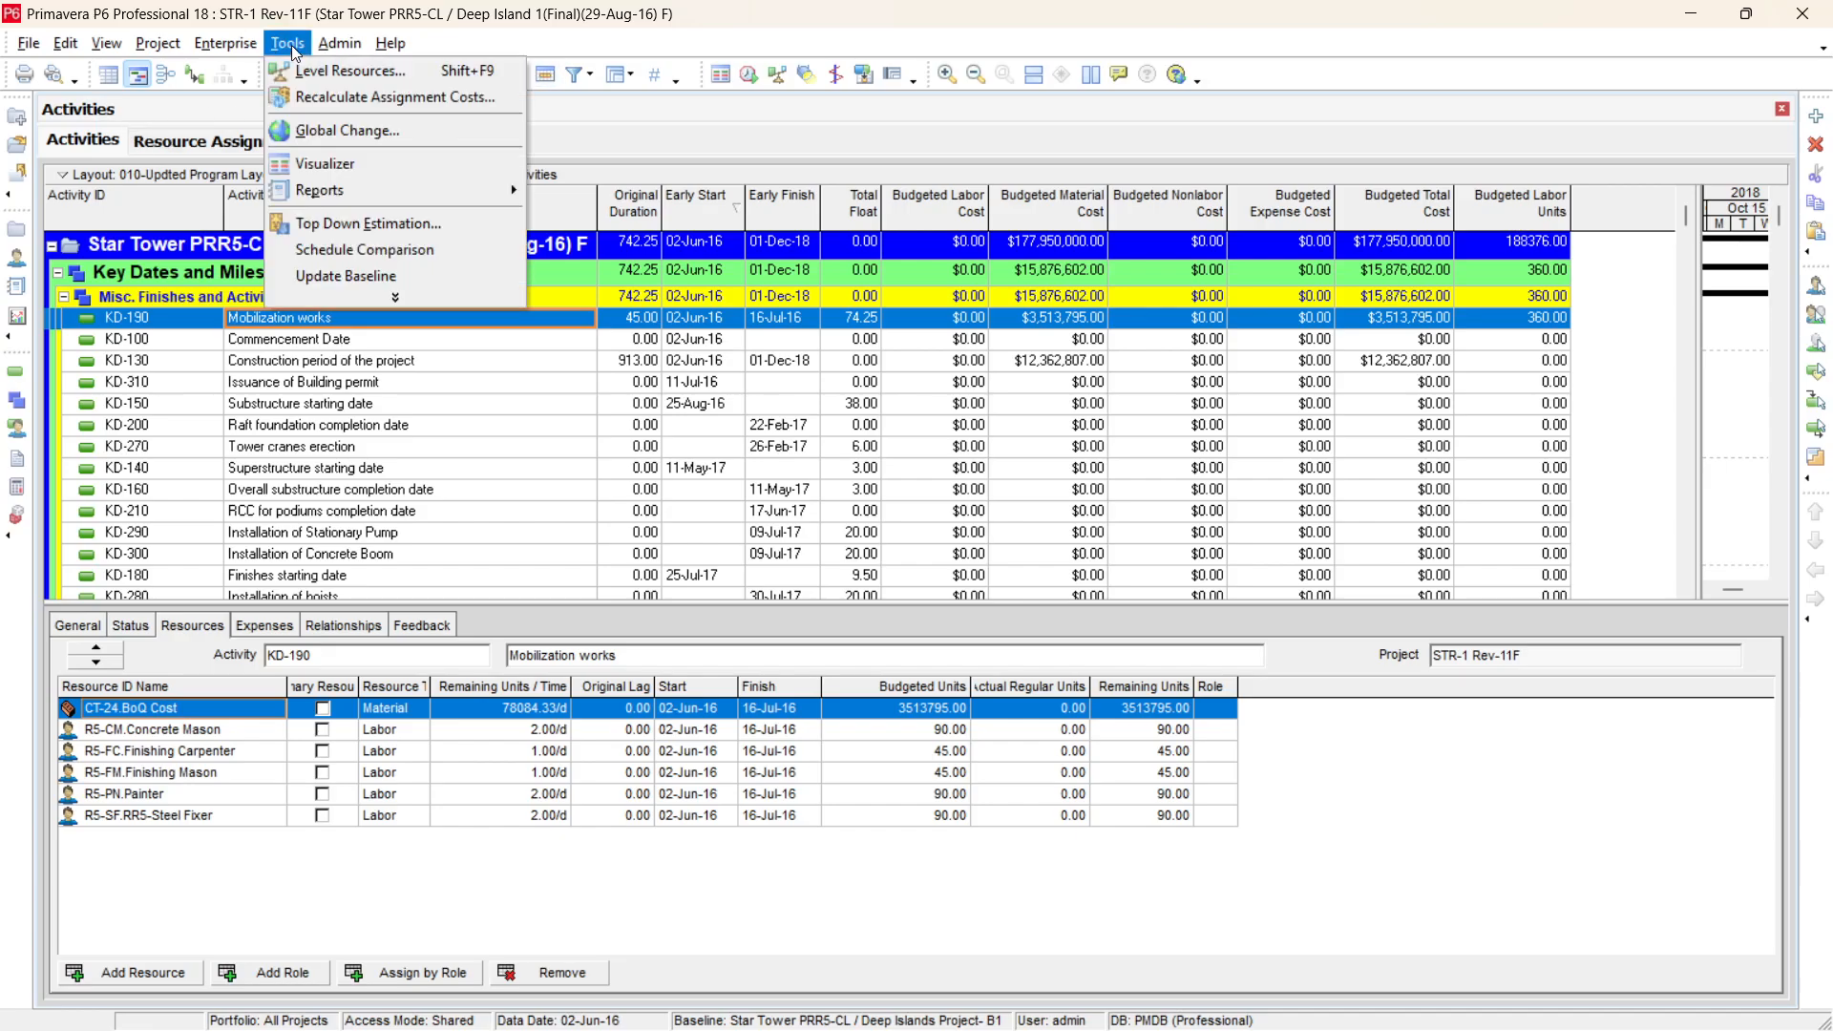
pyautogui.click(349, 130)
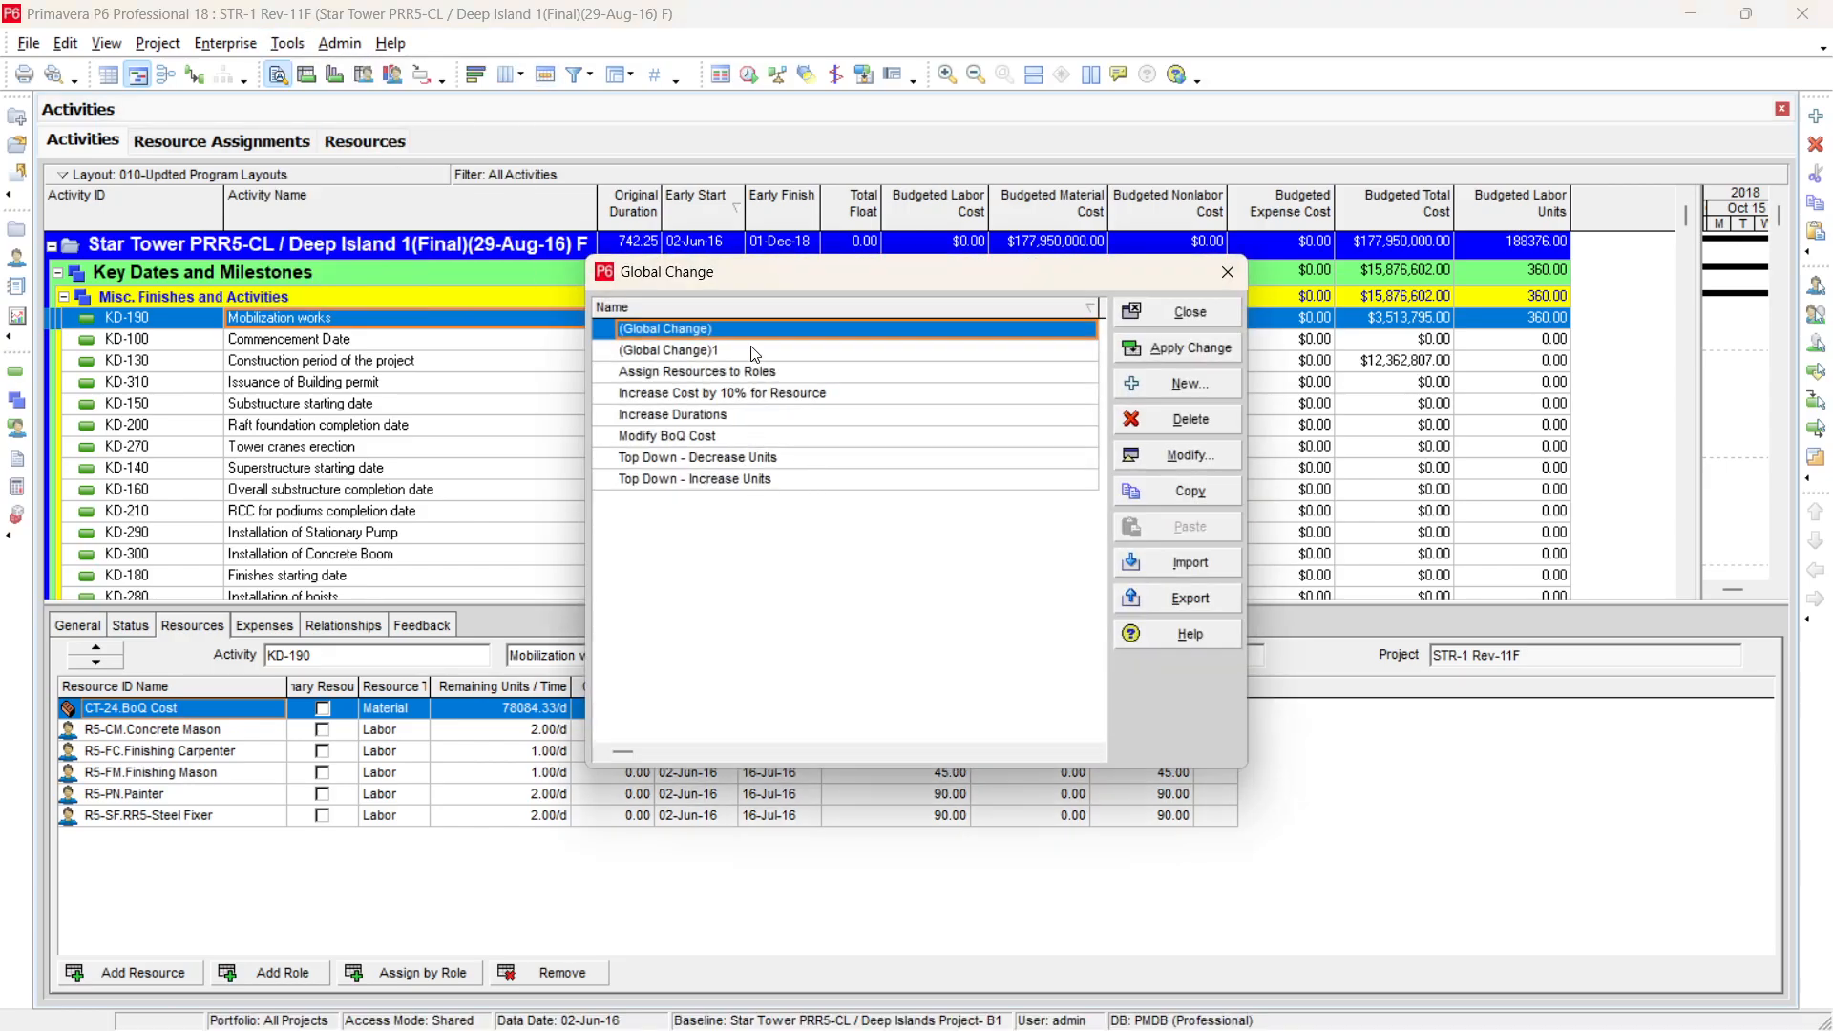
pyautogui.click(1200, 450)
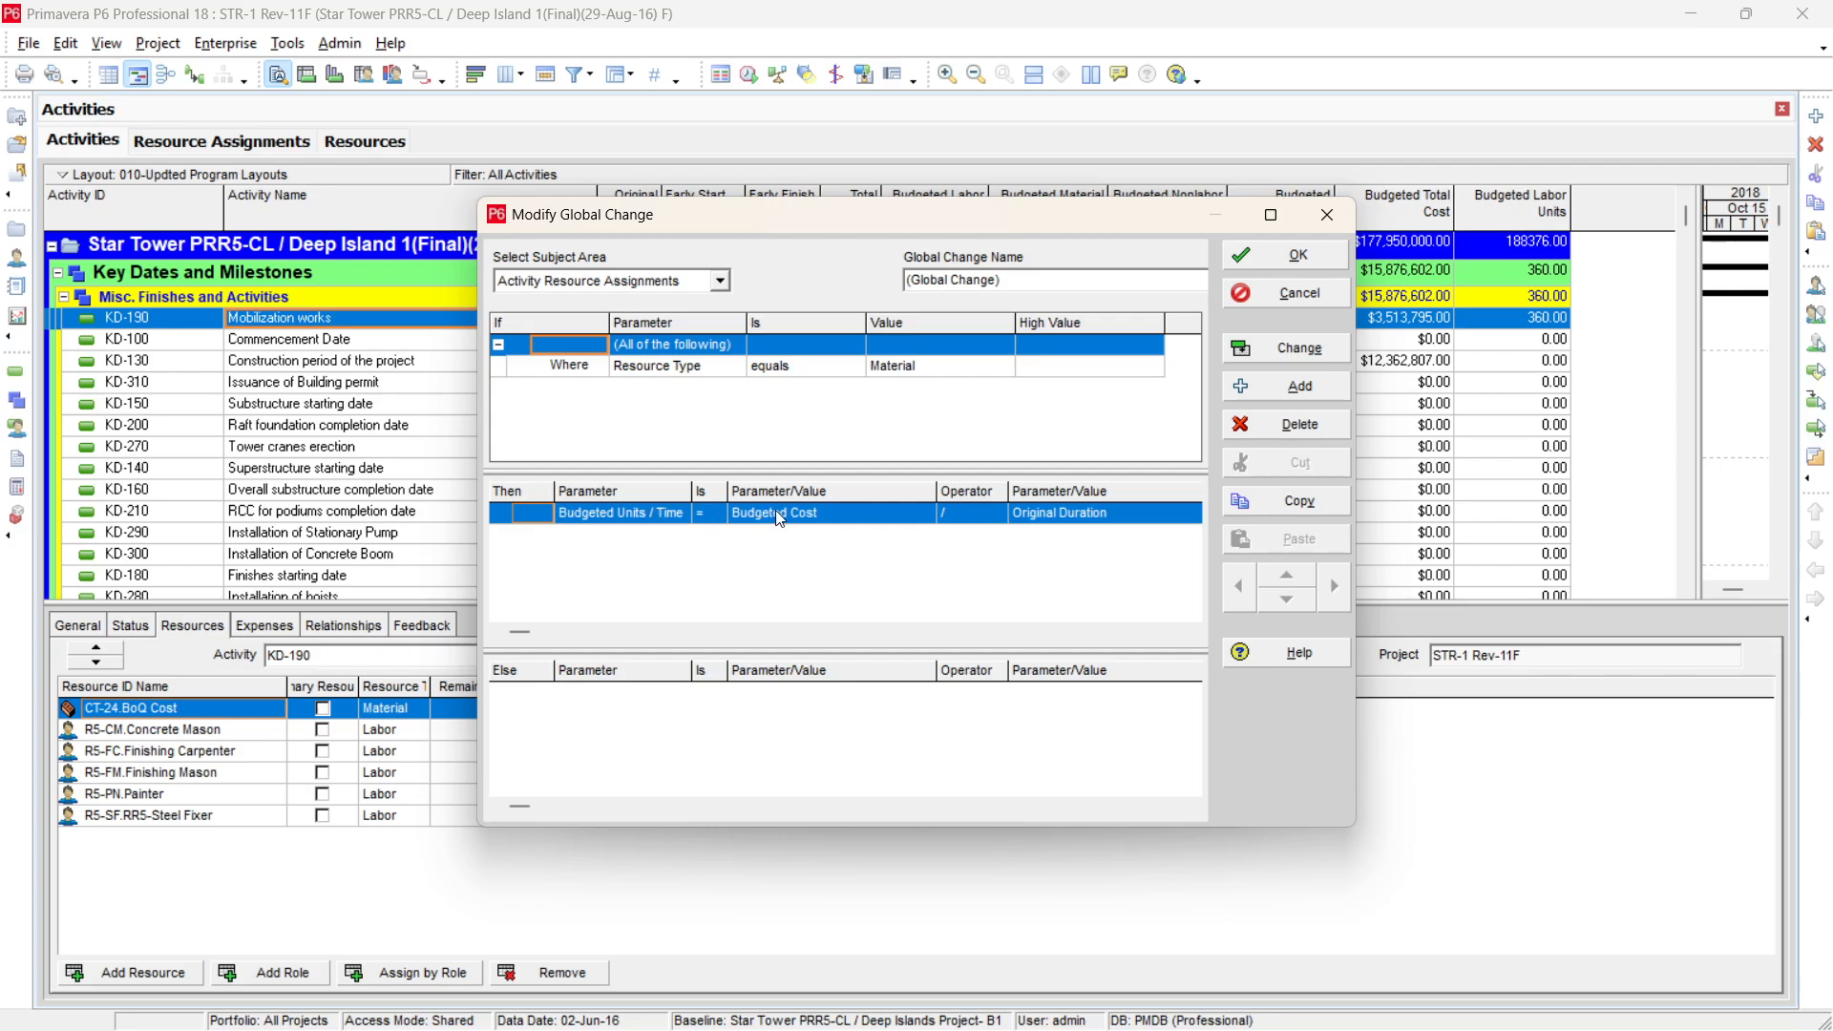
pyautogui.click(1322, 294)
pyautogui.click(1207, 317)
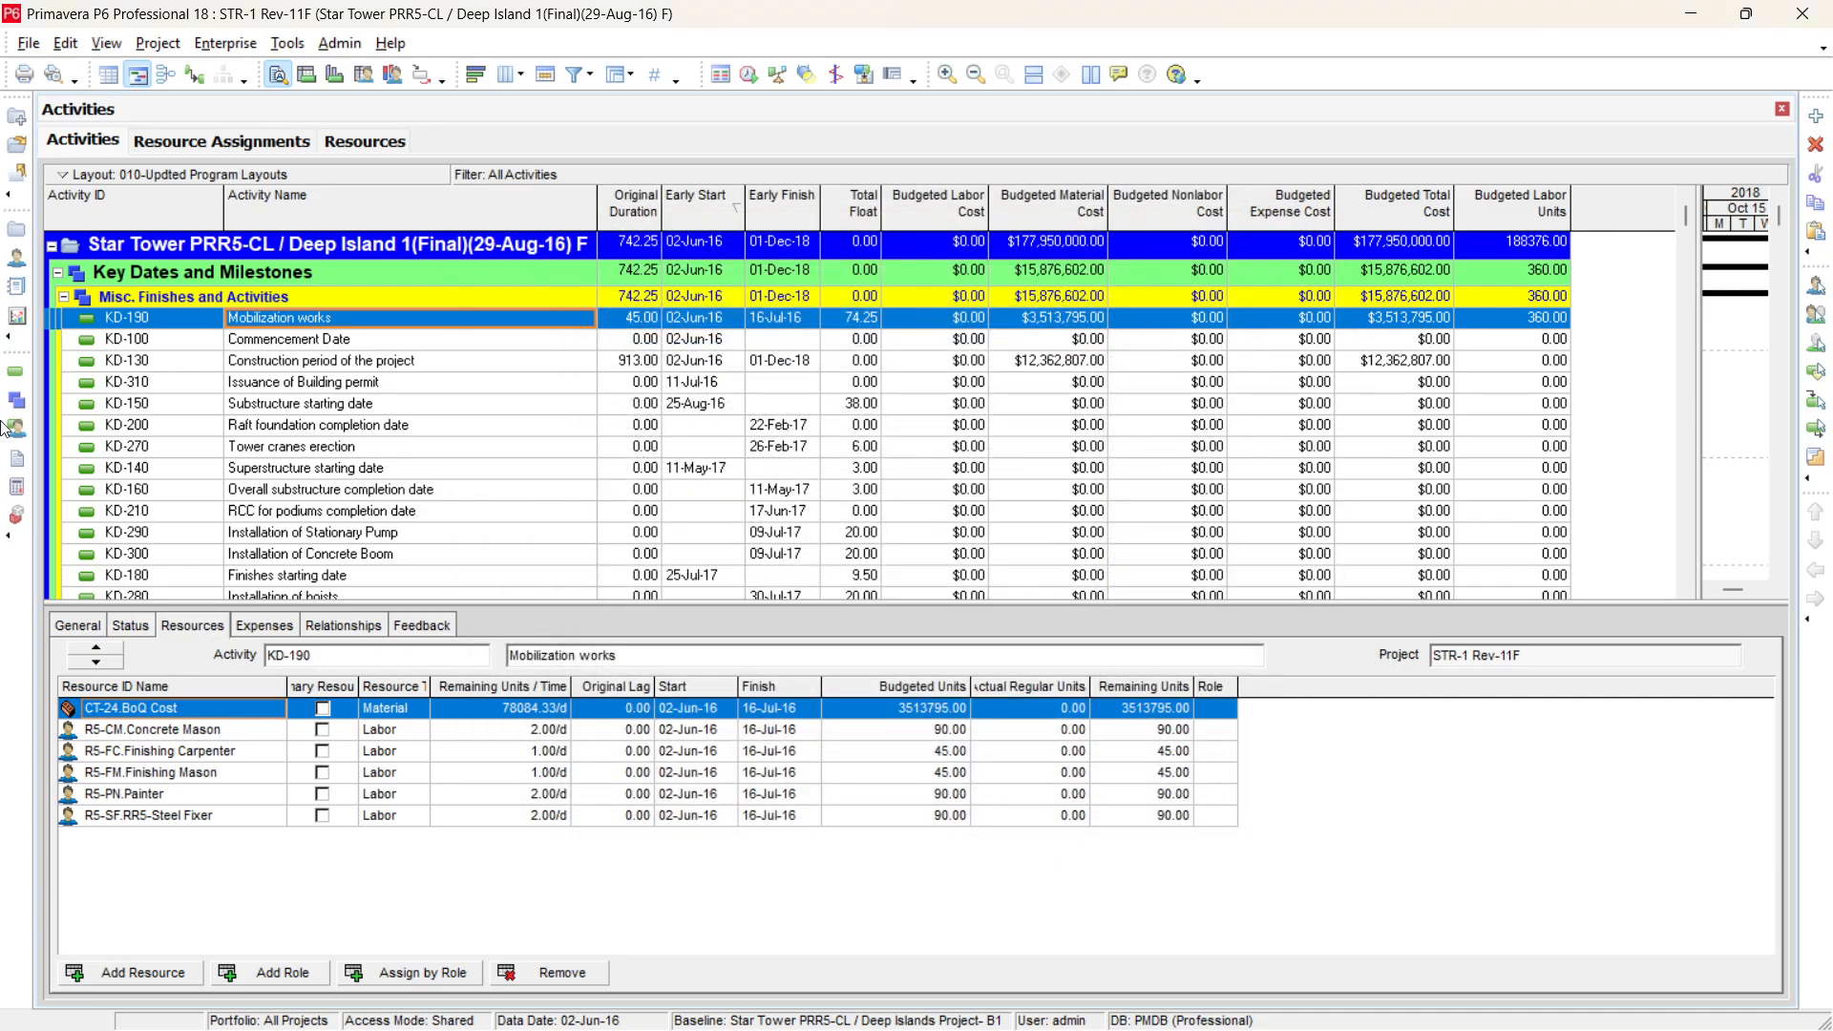
# Check the planning units of the KD-190 CT-24 assignment in Resource Assignments, and go back to the Activities view
pyautogui.click(14, 428)
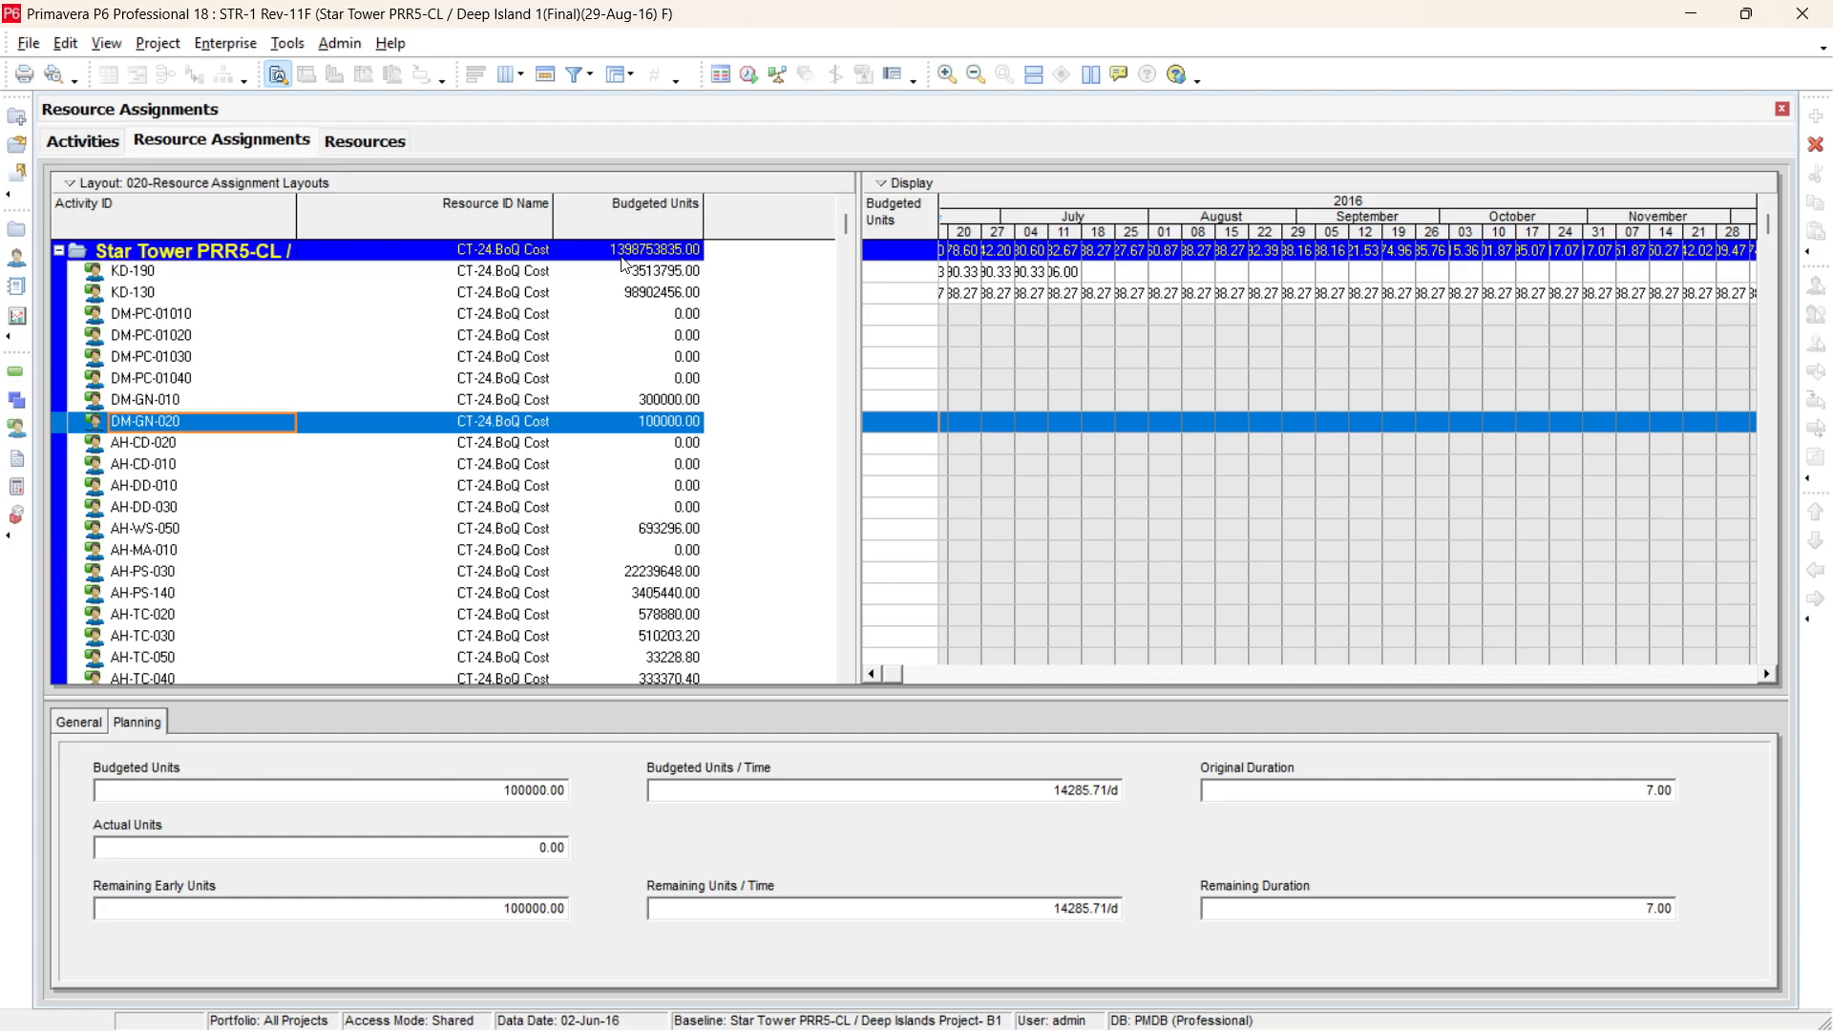
pyautogui.click(671, 272)
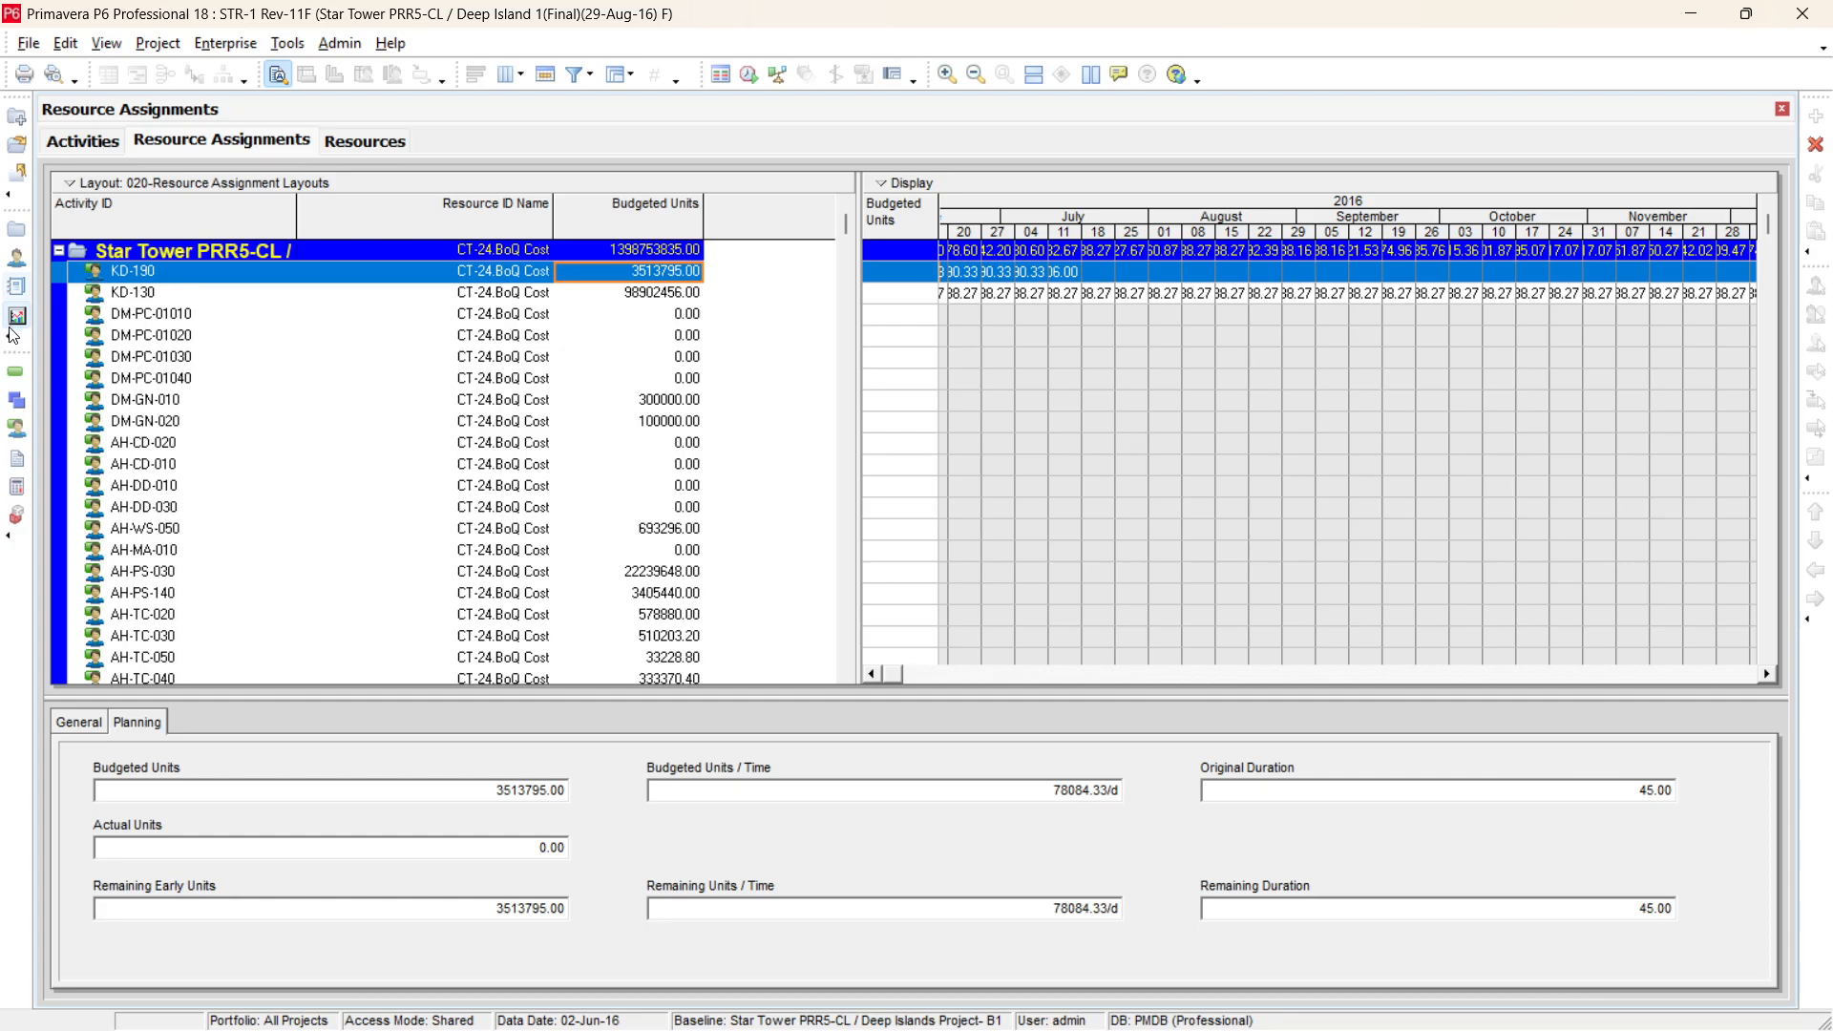
pyautogui.click(18, 377)
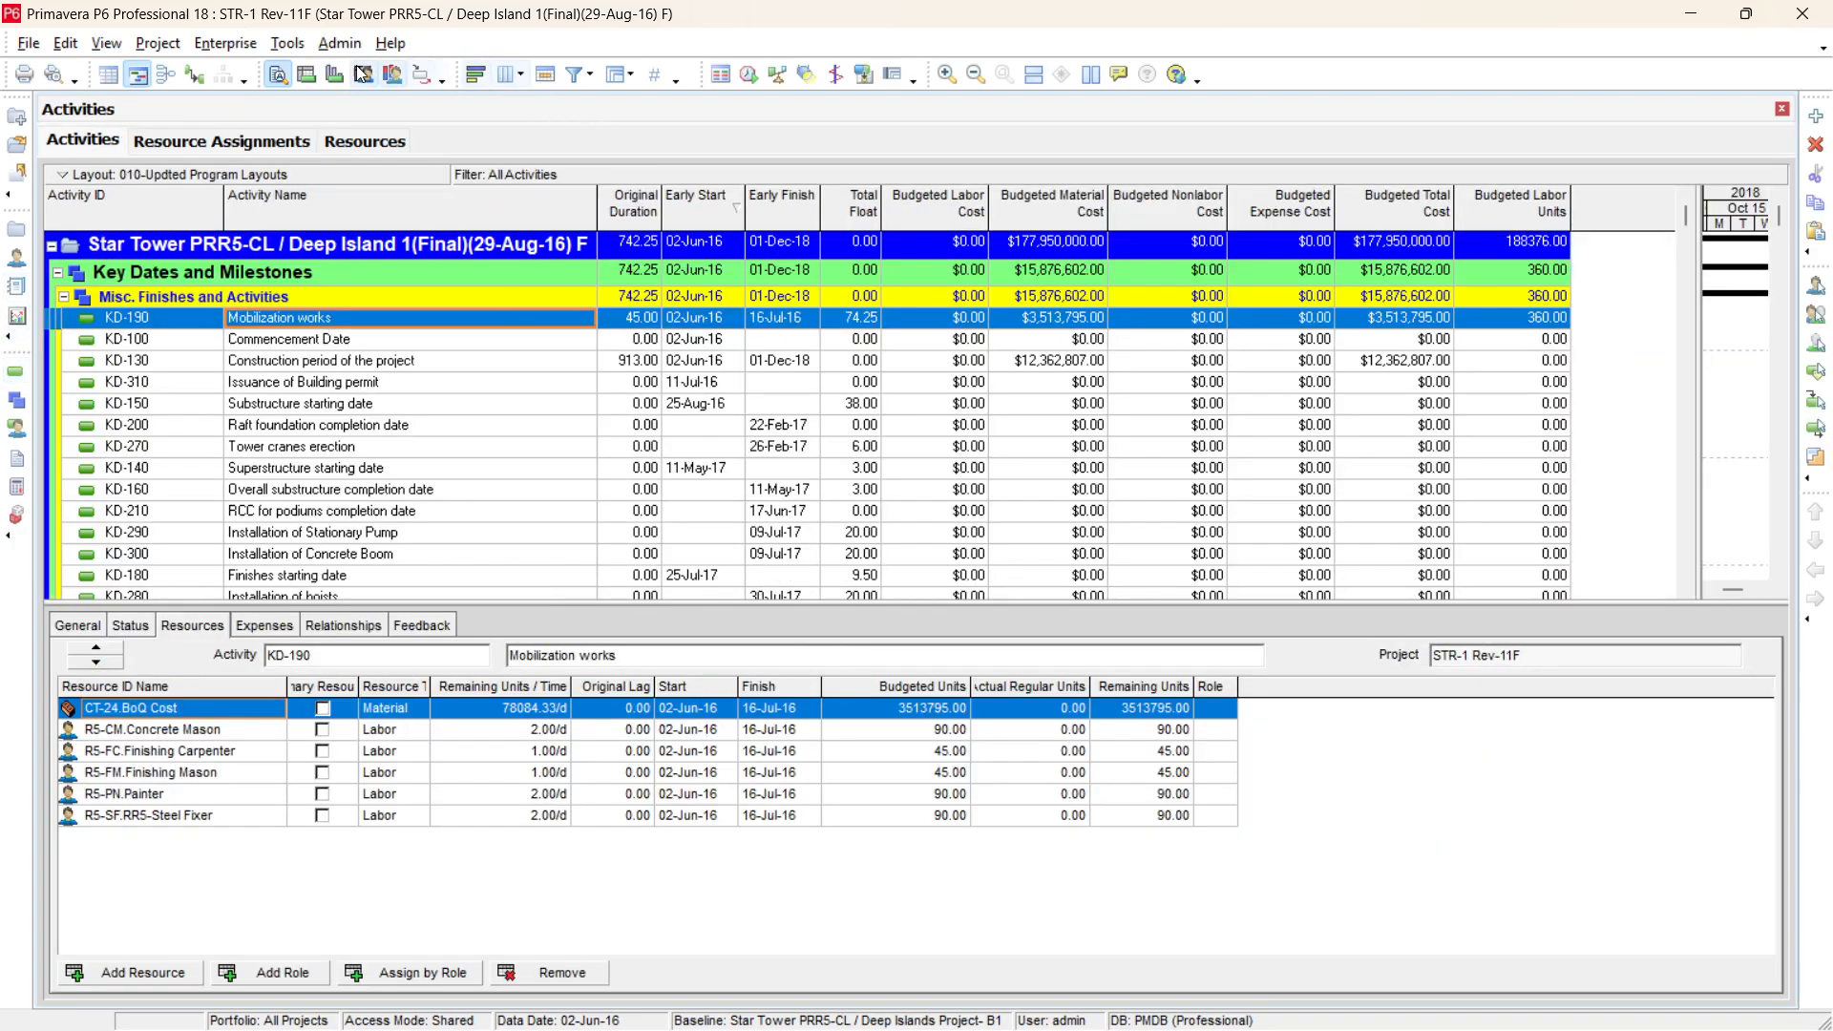
# Recheck the (Global Change) definition for material assignments and apply it to generate its change report
pyautogui.click(287, 43)
pyautogui.click(295, 127)
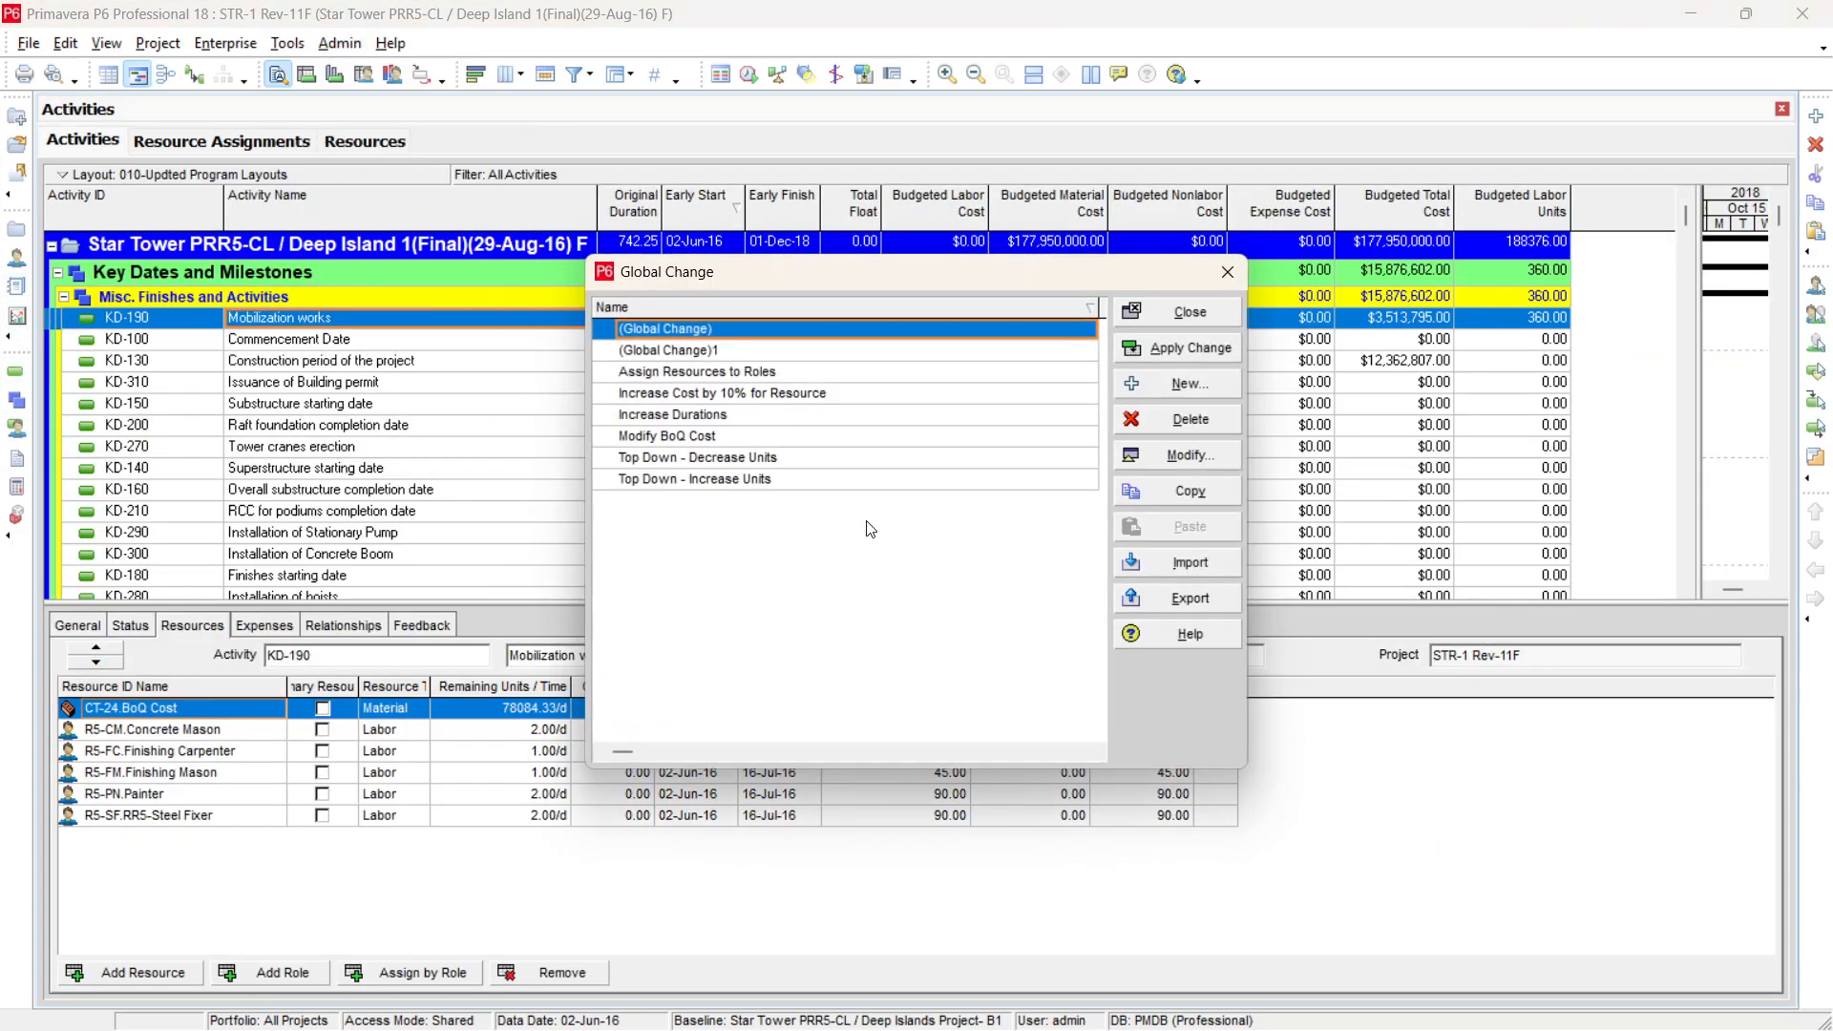
pyautogui.click(1228, 461)
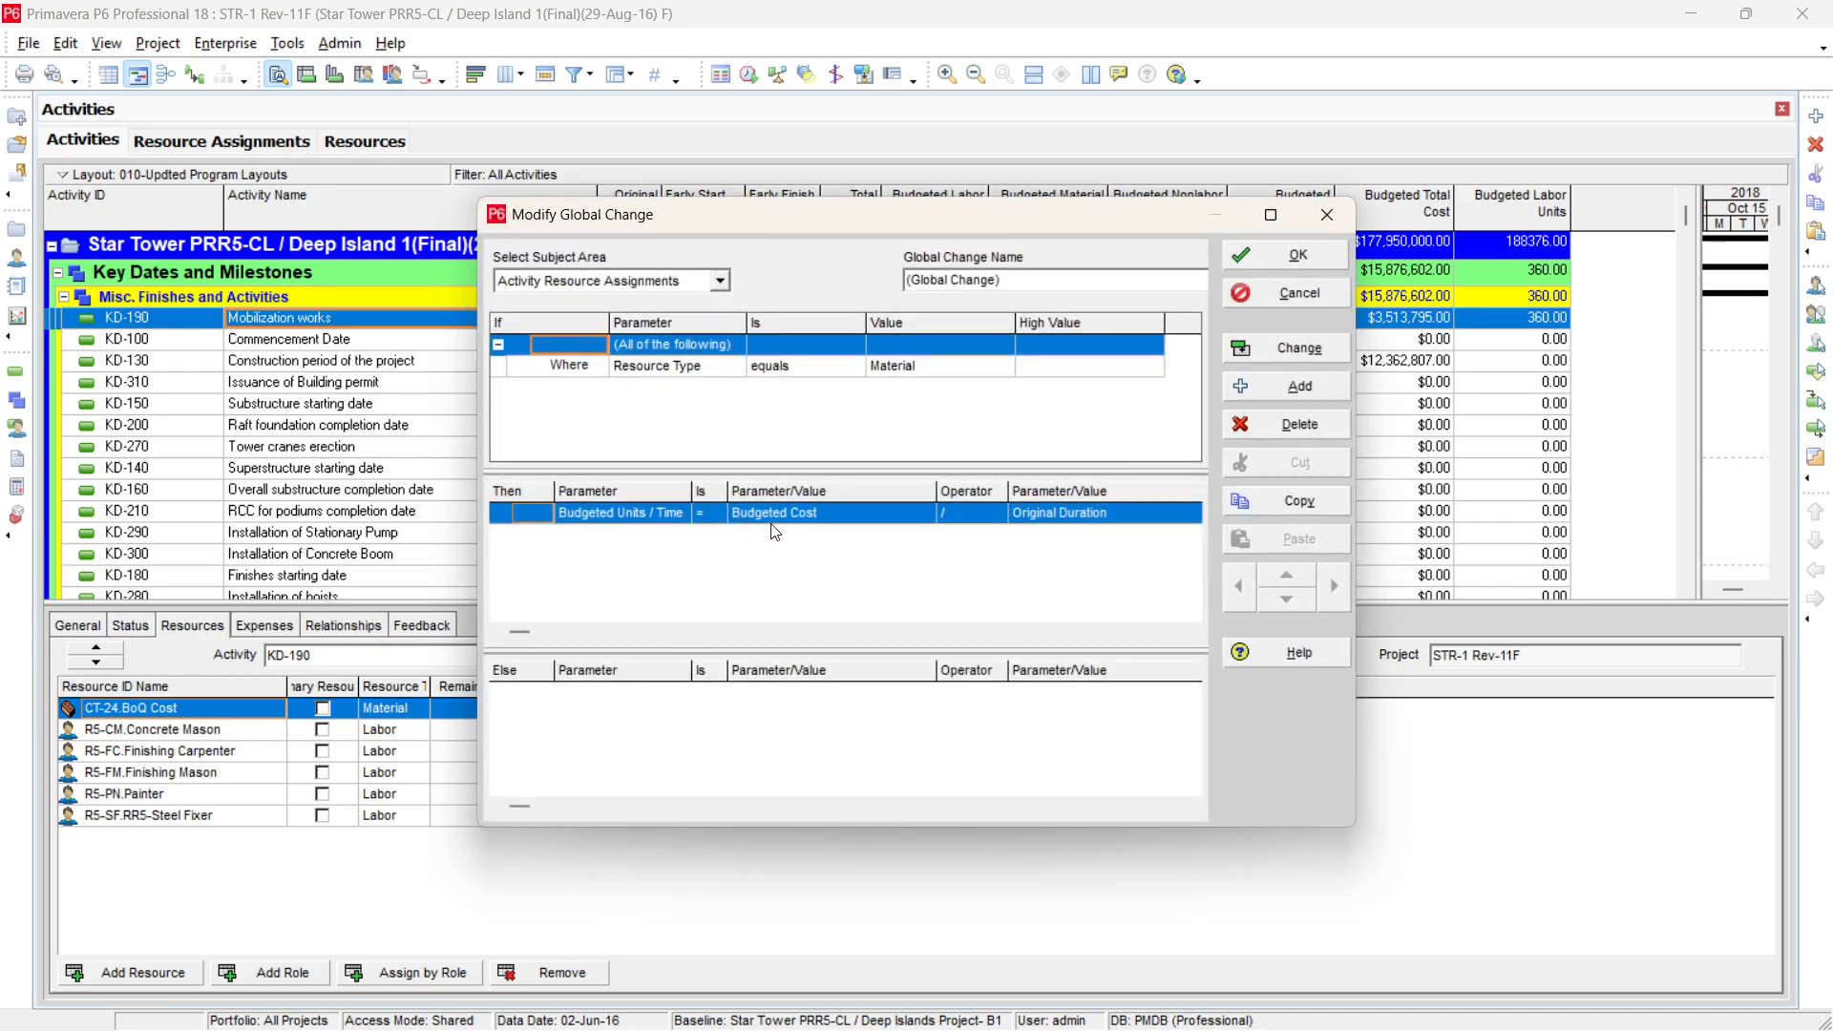
pyautogui.click(1331, 258)
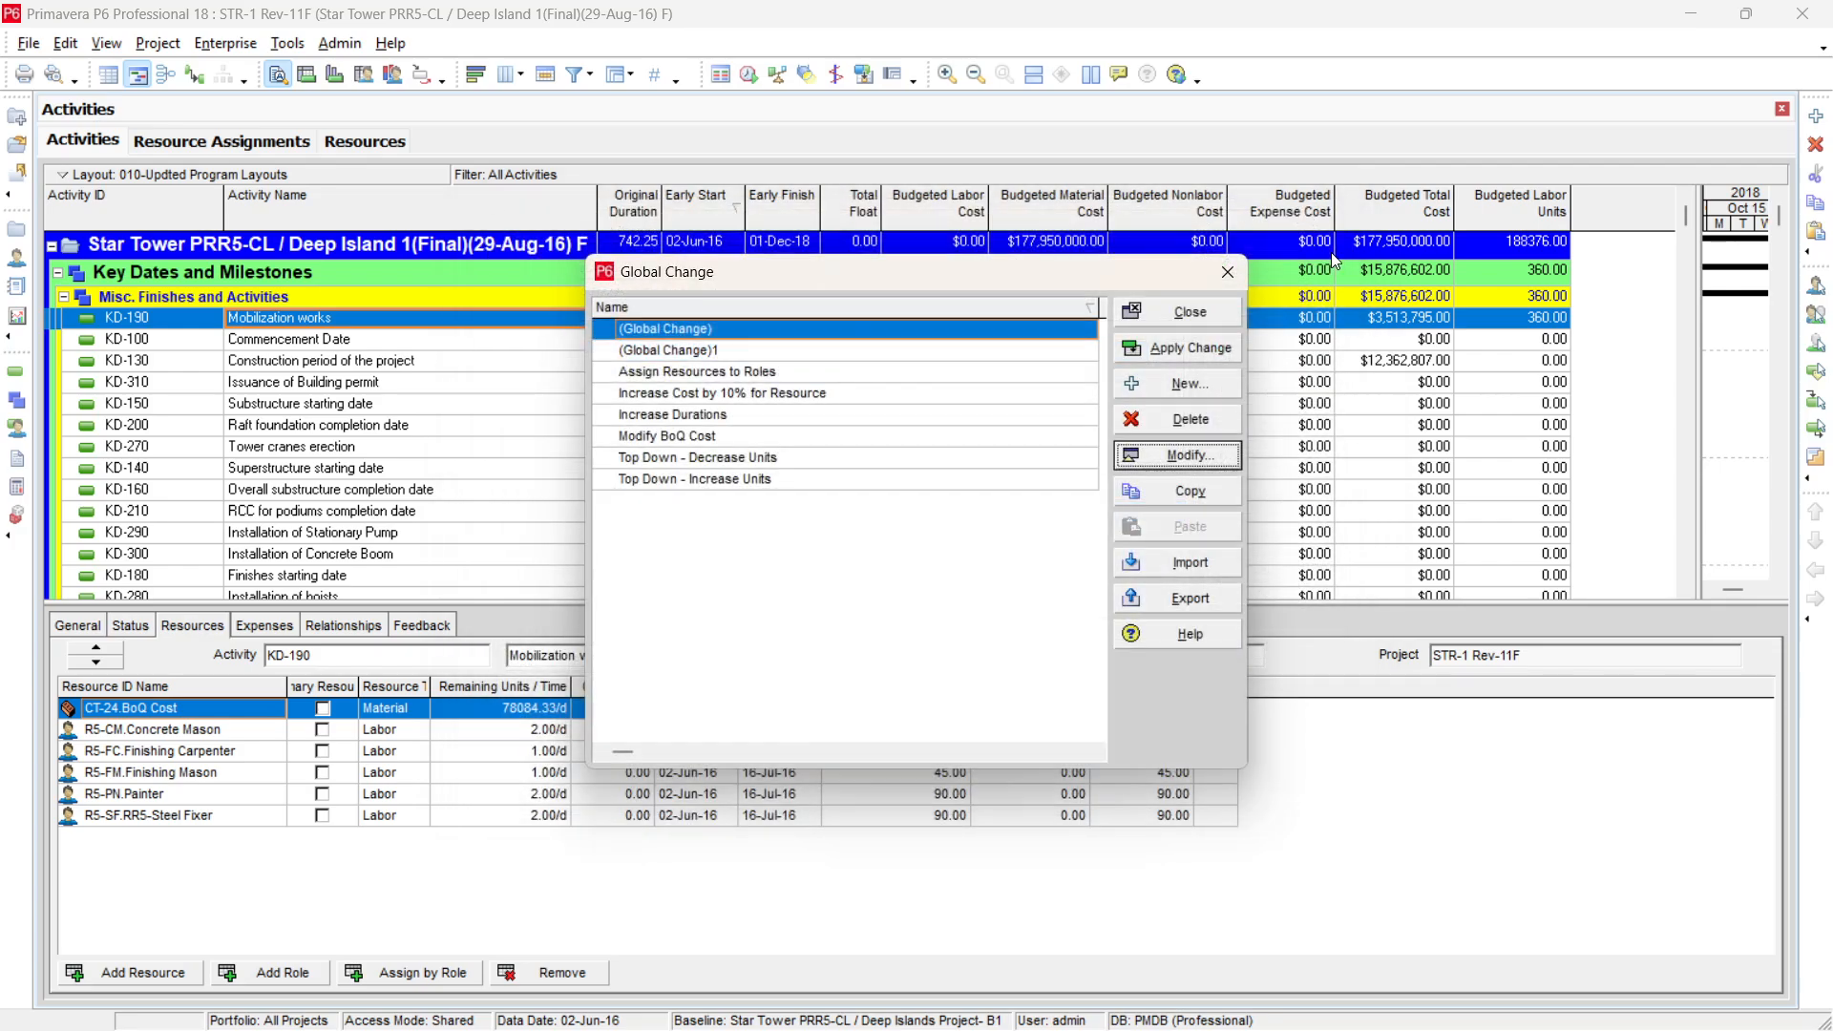
pyautogui.click(1197, 348)
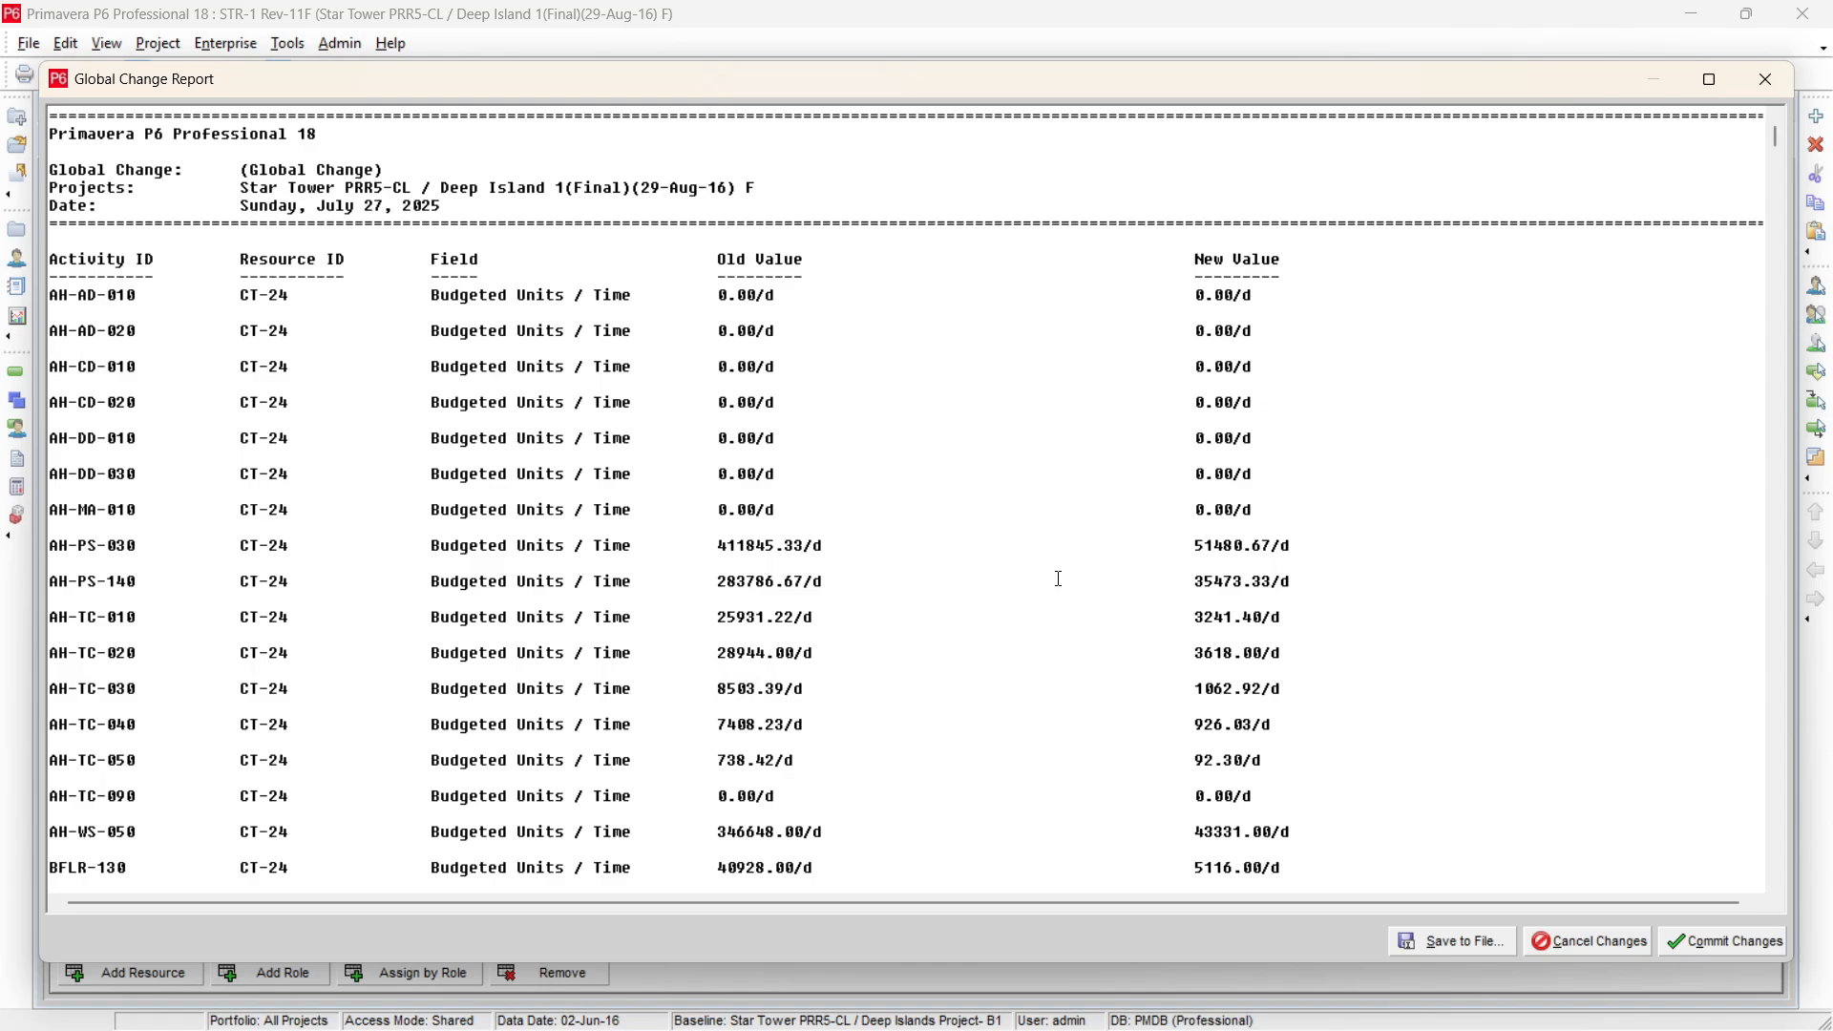
# Review the Global Change Report, comparing old and new Budgeted Units / Time for AH-PS-030 and the other CT-24 assignments
pyautogui.scroll(-4, 1059, 579)
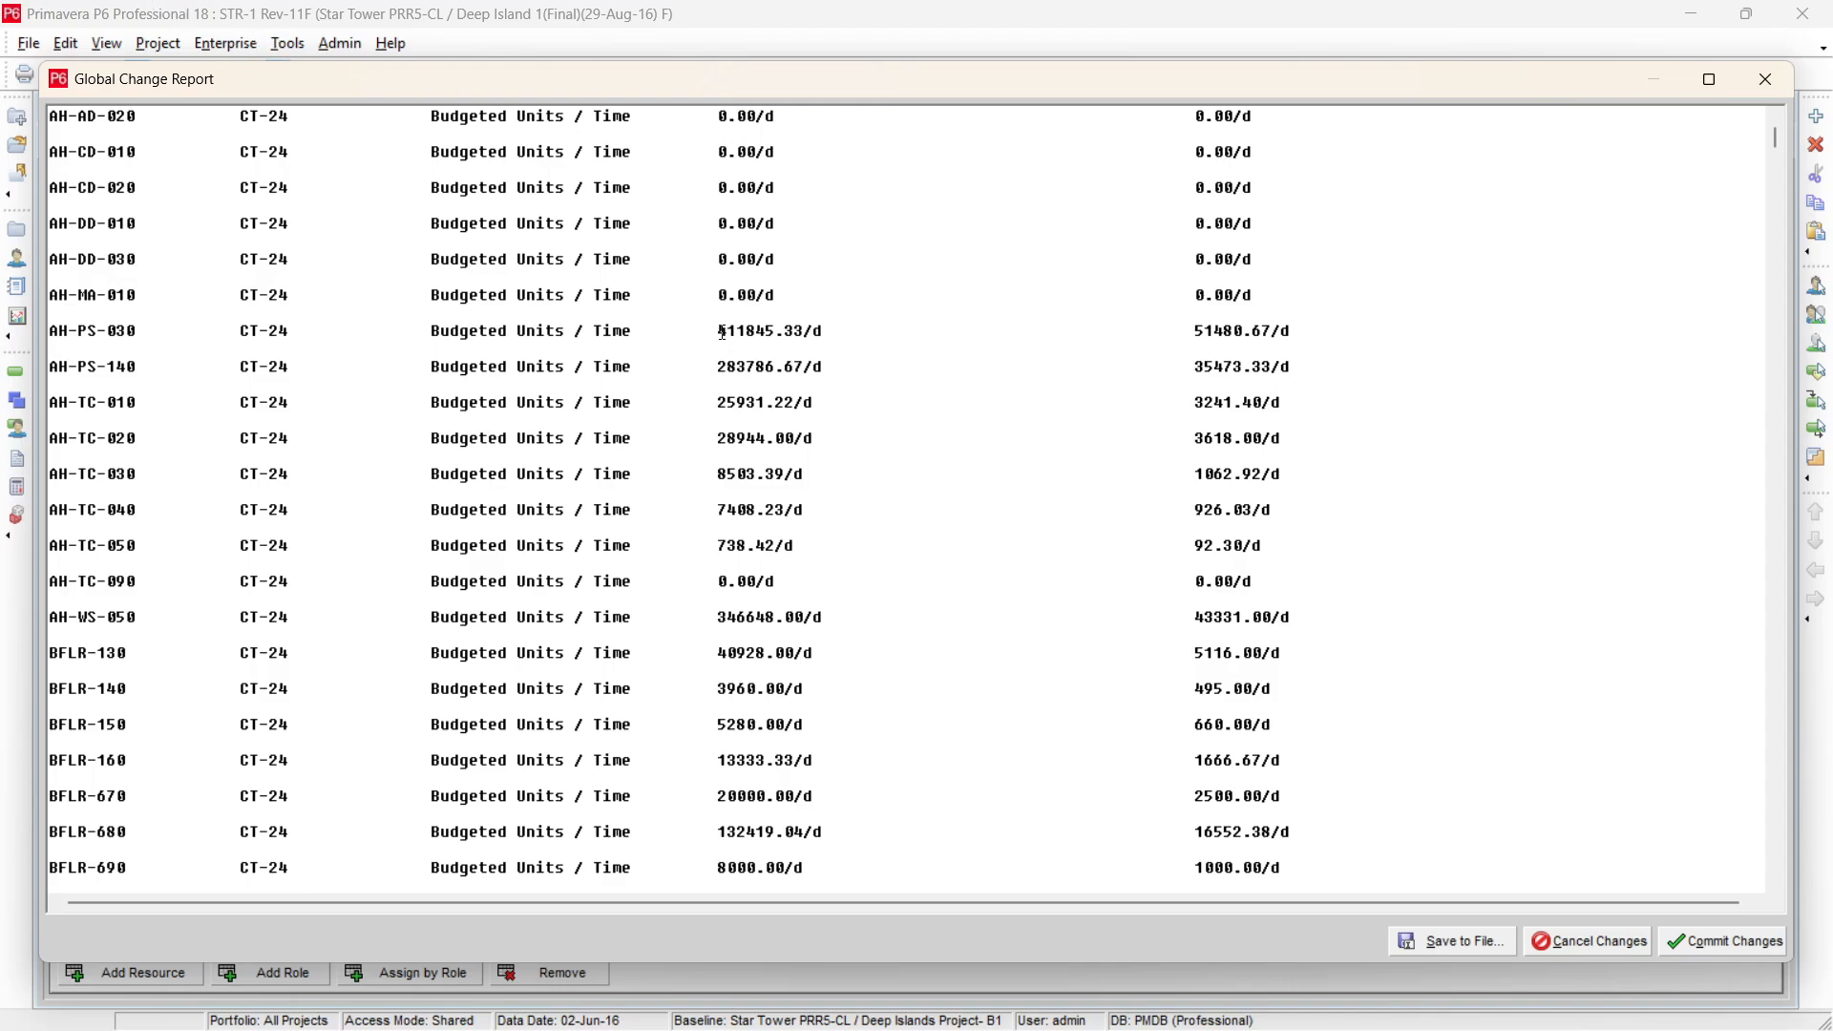
pyautogui.moveTo(722, 331); pyautogui.dragTo(746, 332)
pyautogui.moveTo(1186, 331); pyautogui.dragTo(1236, 332)
pyautogui.scroll(-3, 1423, 761)
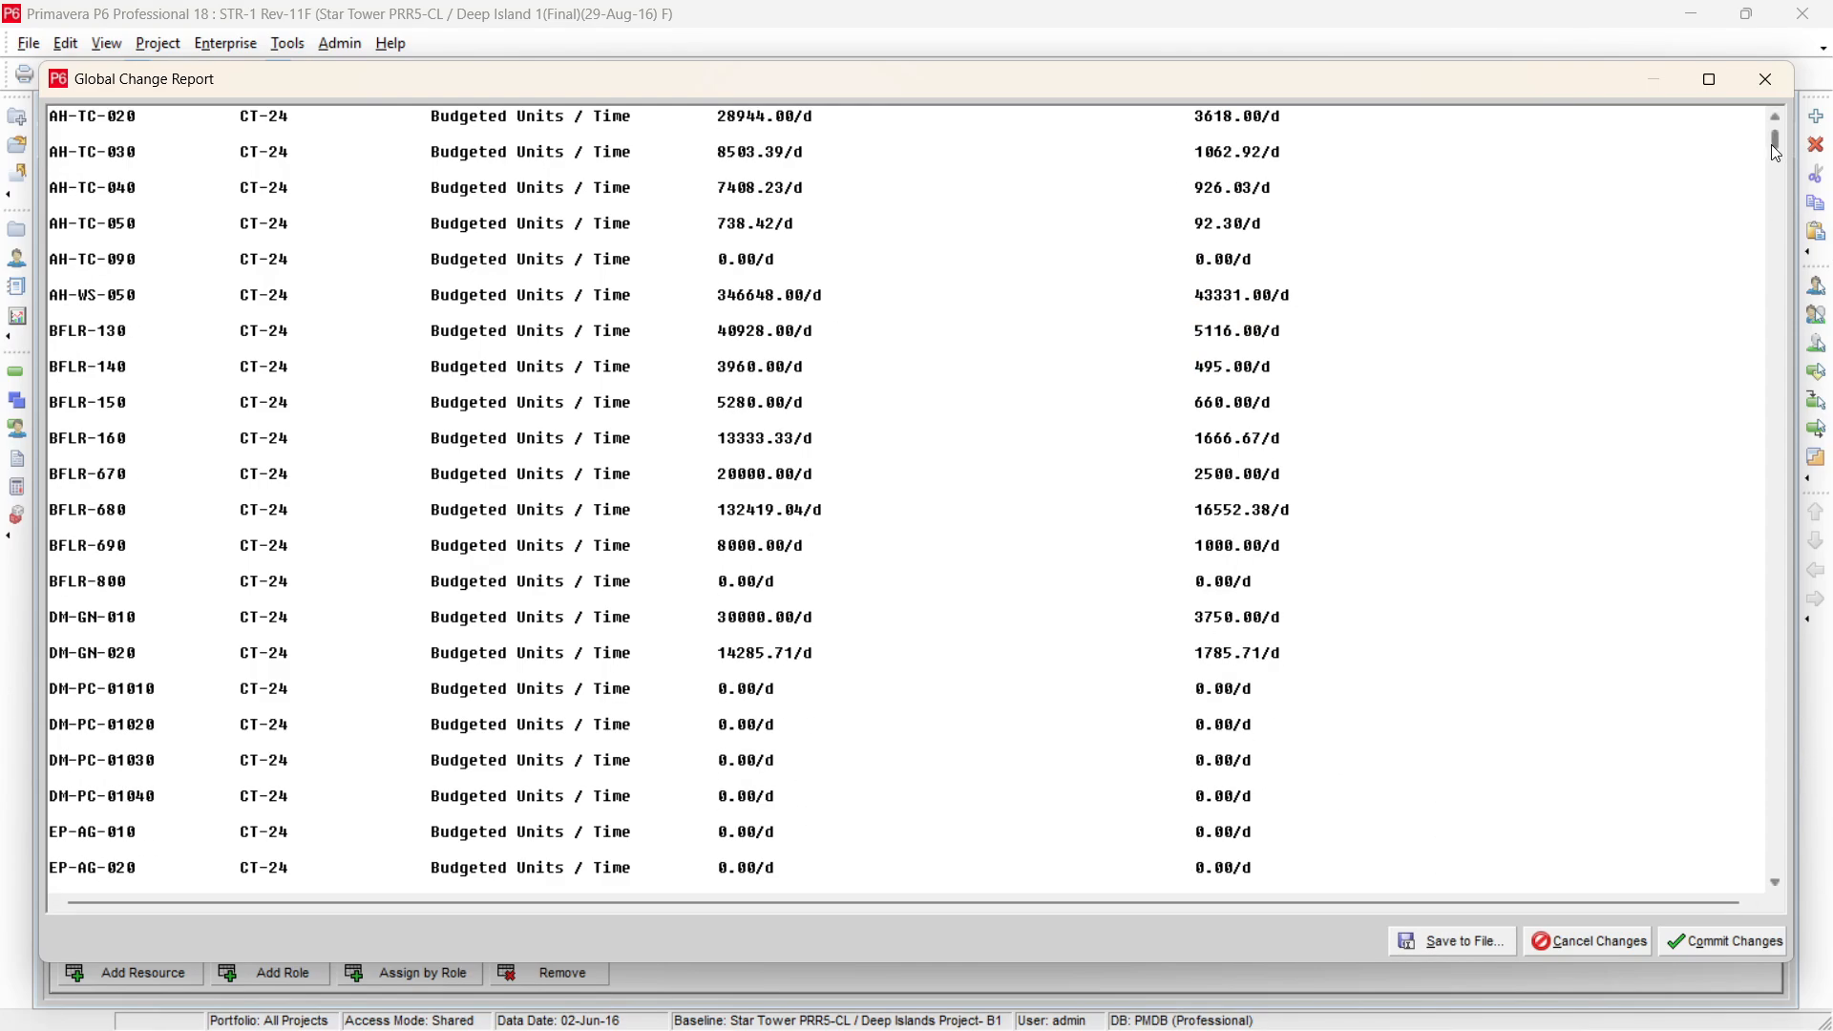
pyautogui.scroll(-3, 91, 485)
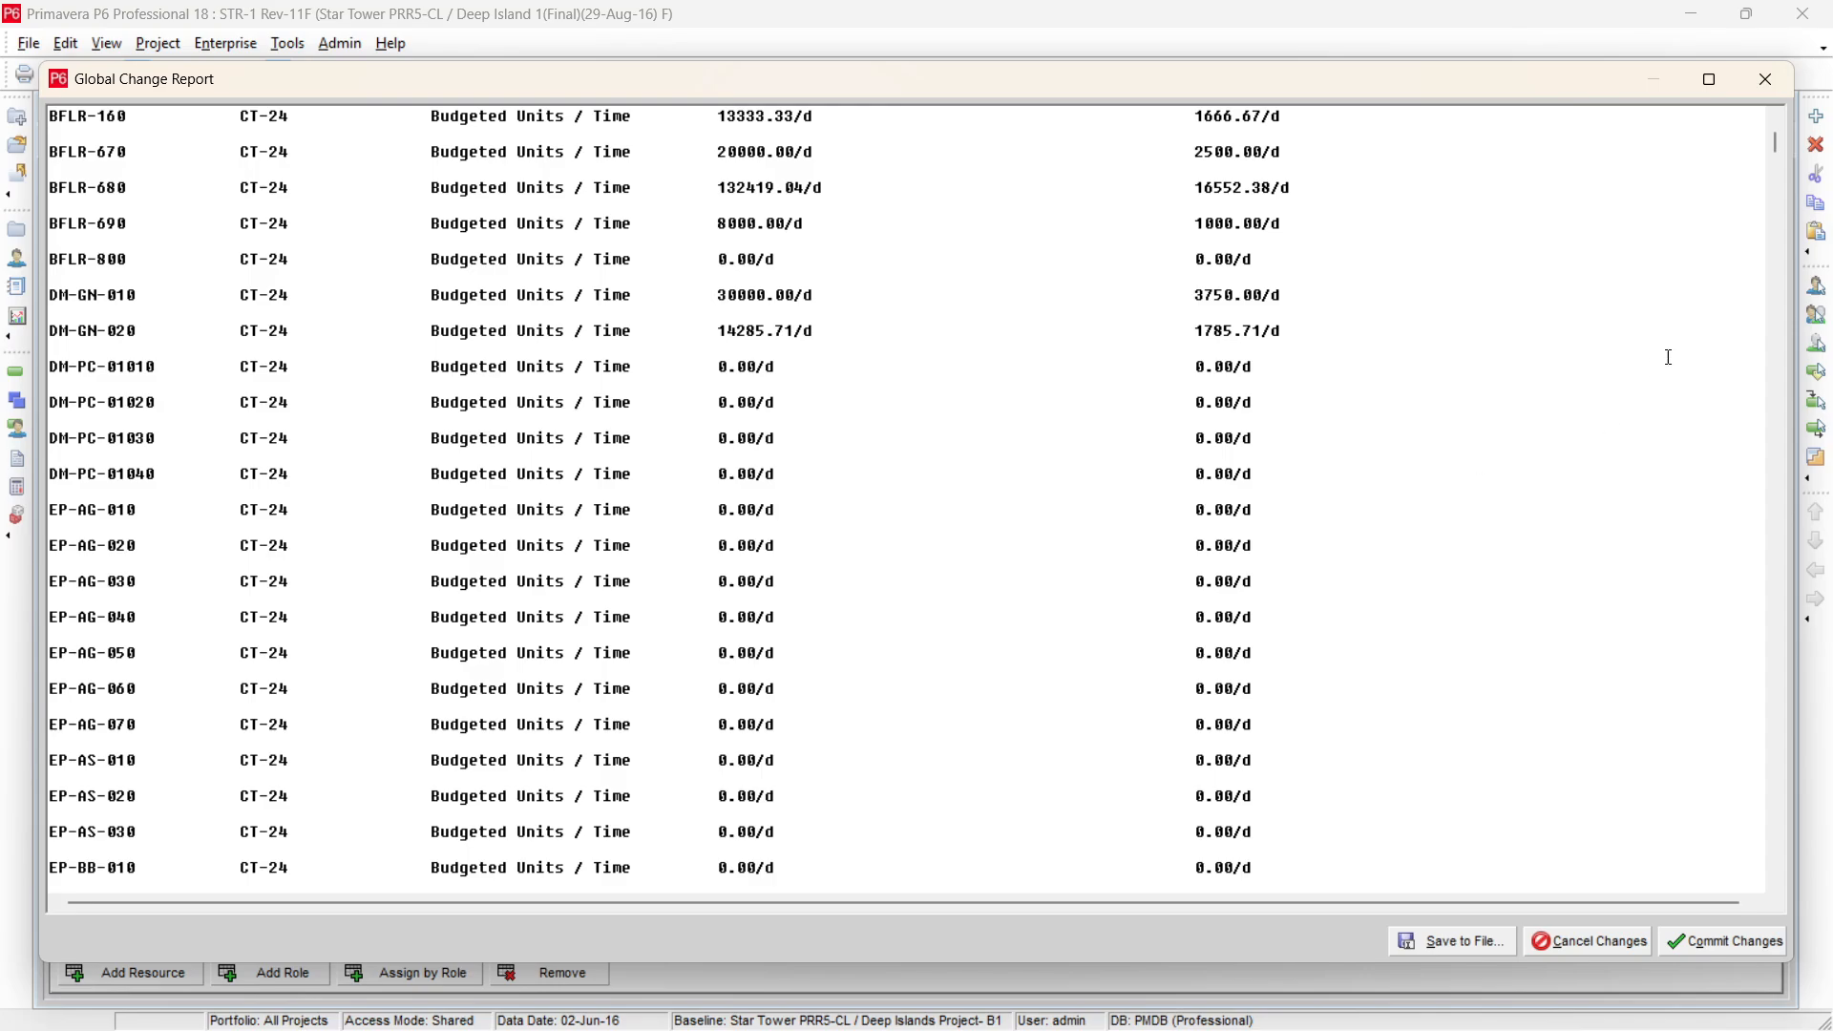
pyautogui.moveTo(1782, 150); pyautogui.dragTo(1781, 273)
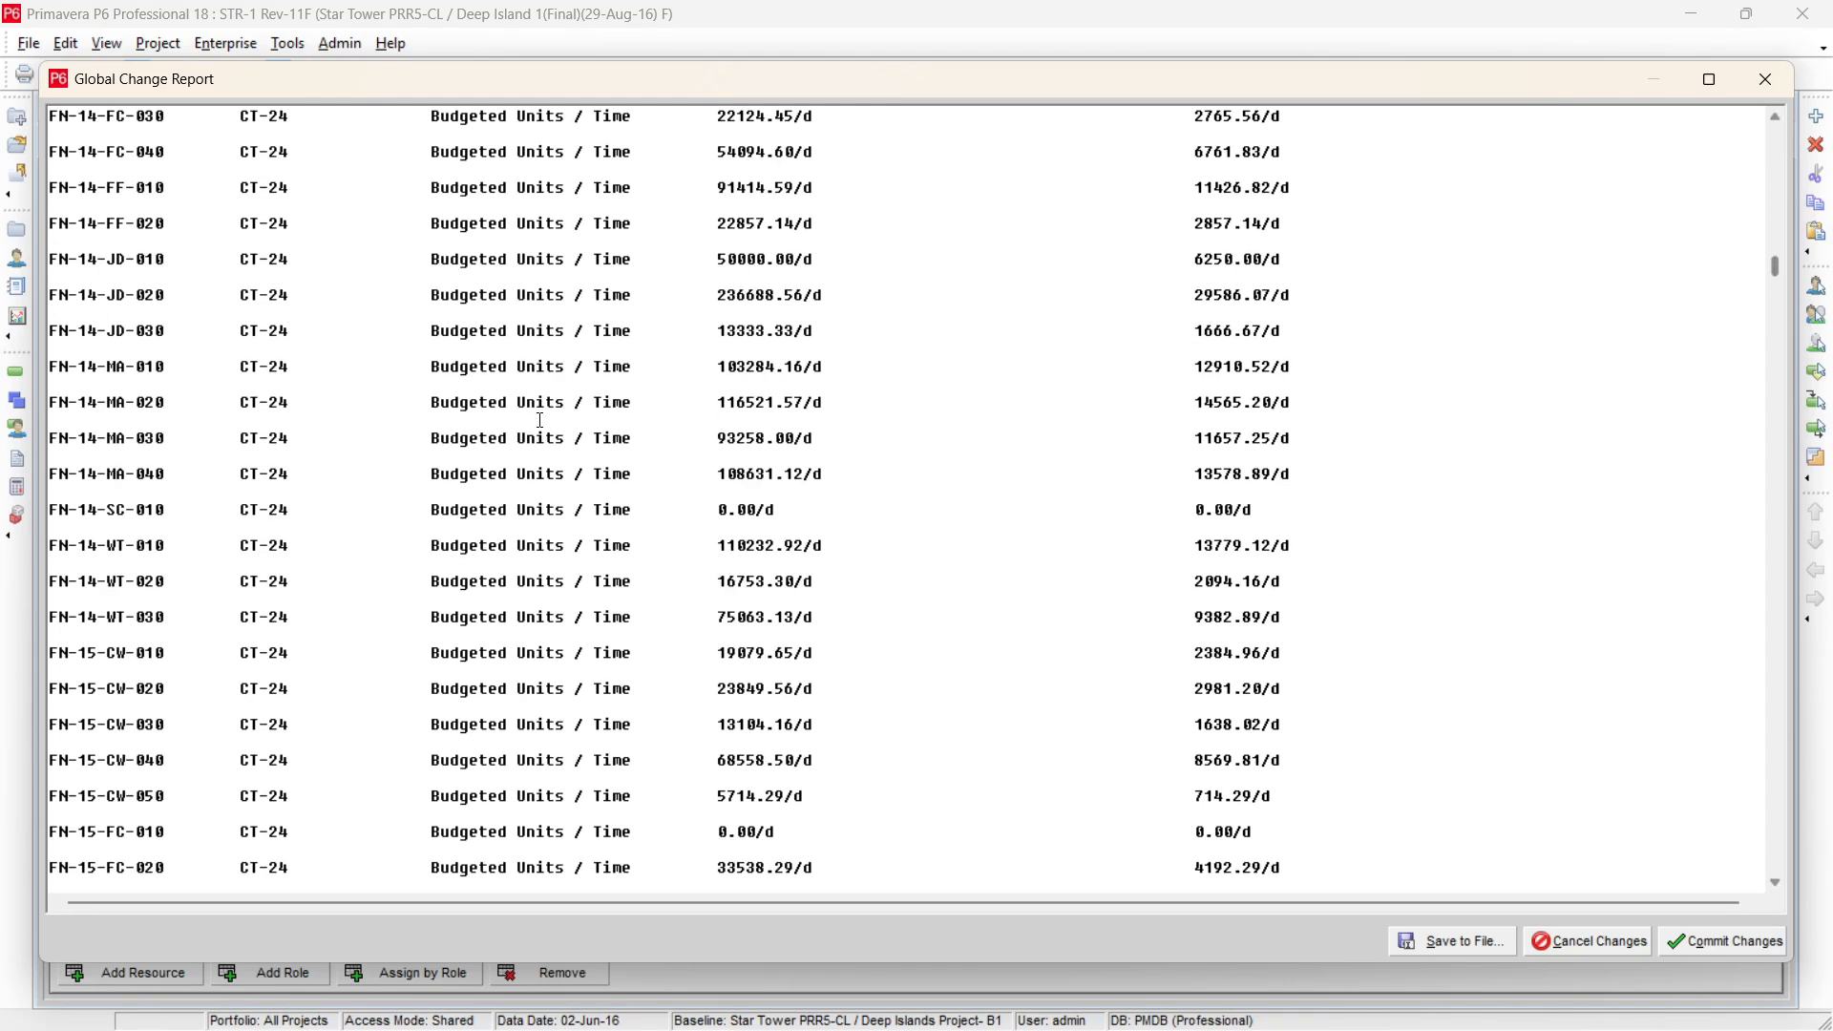
# Copy the activity ID FN-14-MA-040 from the Global Change Report
pyautogui.moveTo(50, 474); pyautogui.dragTo(157, 475)
pyautogui.rightClick(151, 473)
pyautogui.click(234, 551)
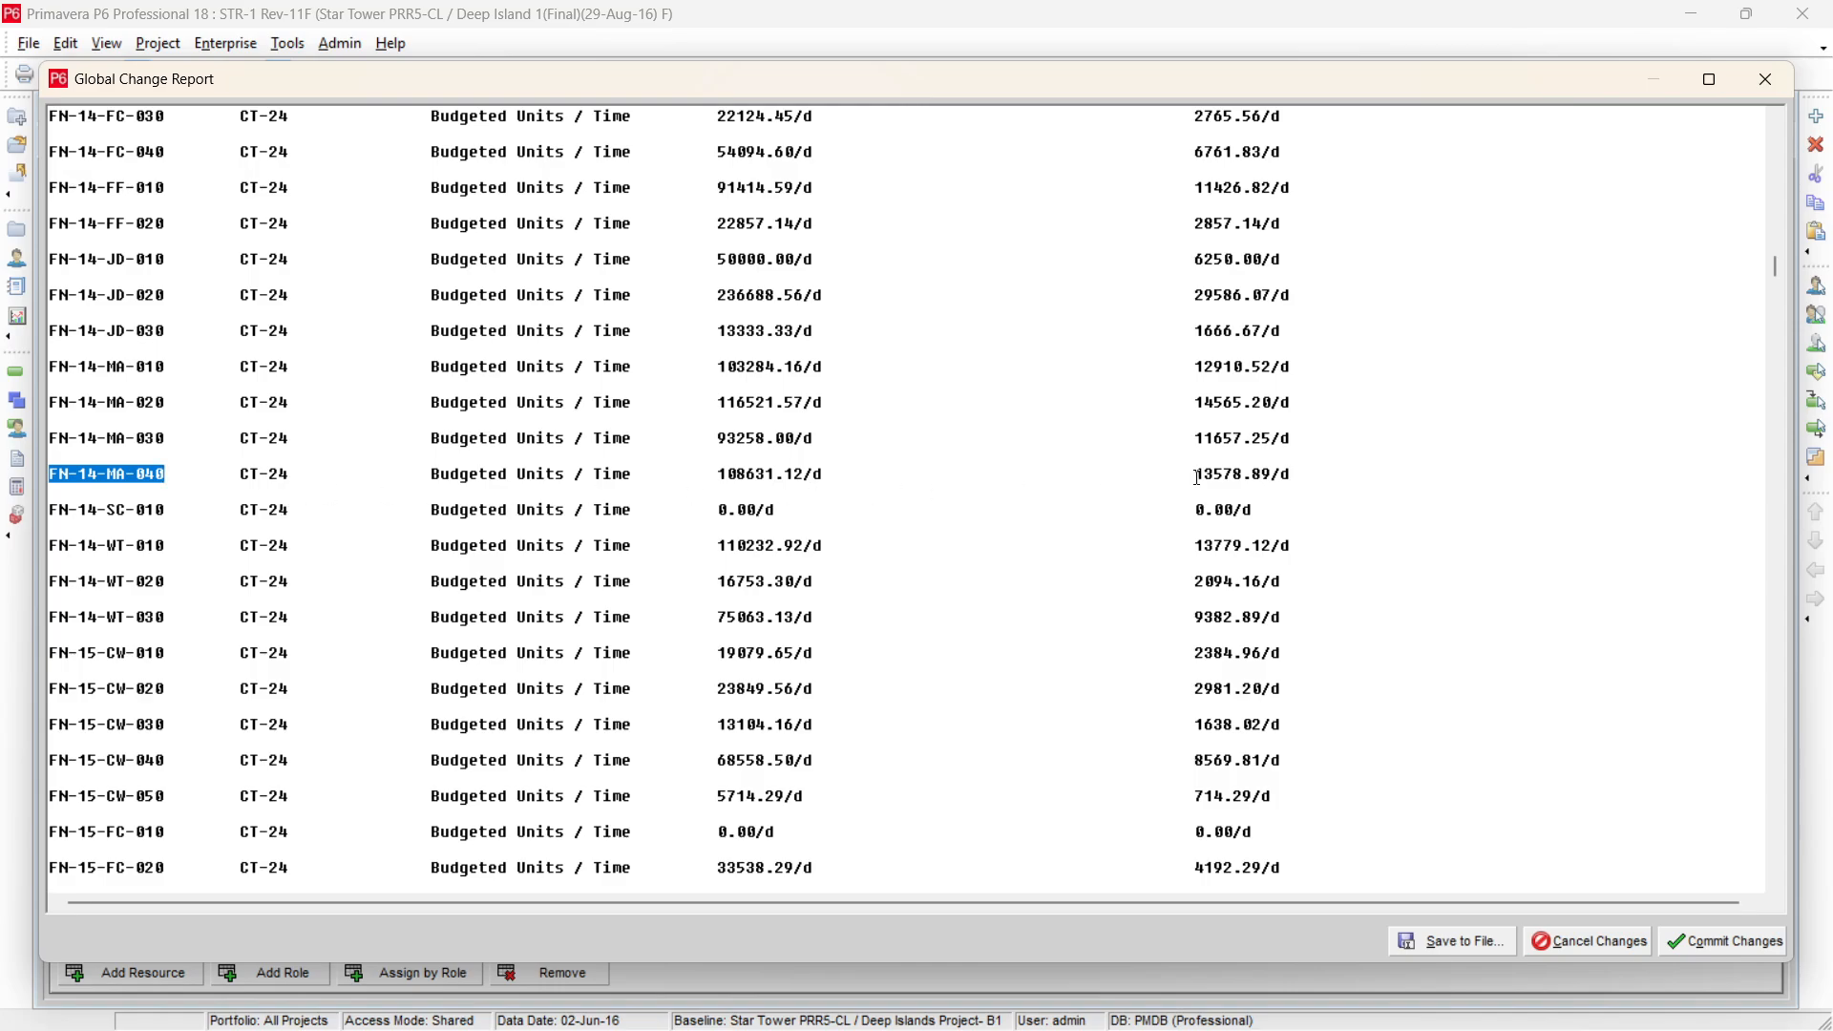
# Commit the global changes without saving the log file, and close the list of global changes
pyautogui.moveTo(1232, 1022)
pyautogui.click(1738, 943)
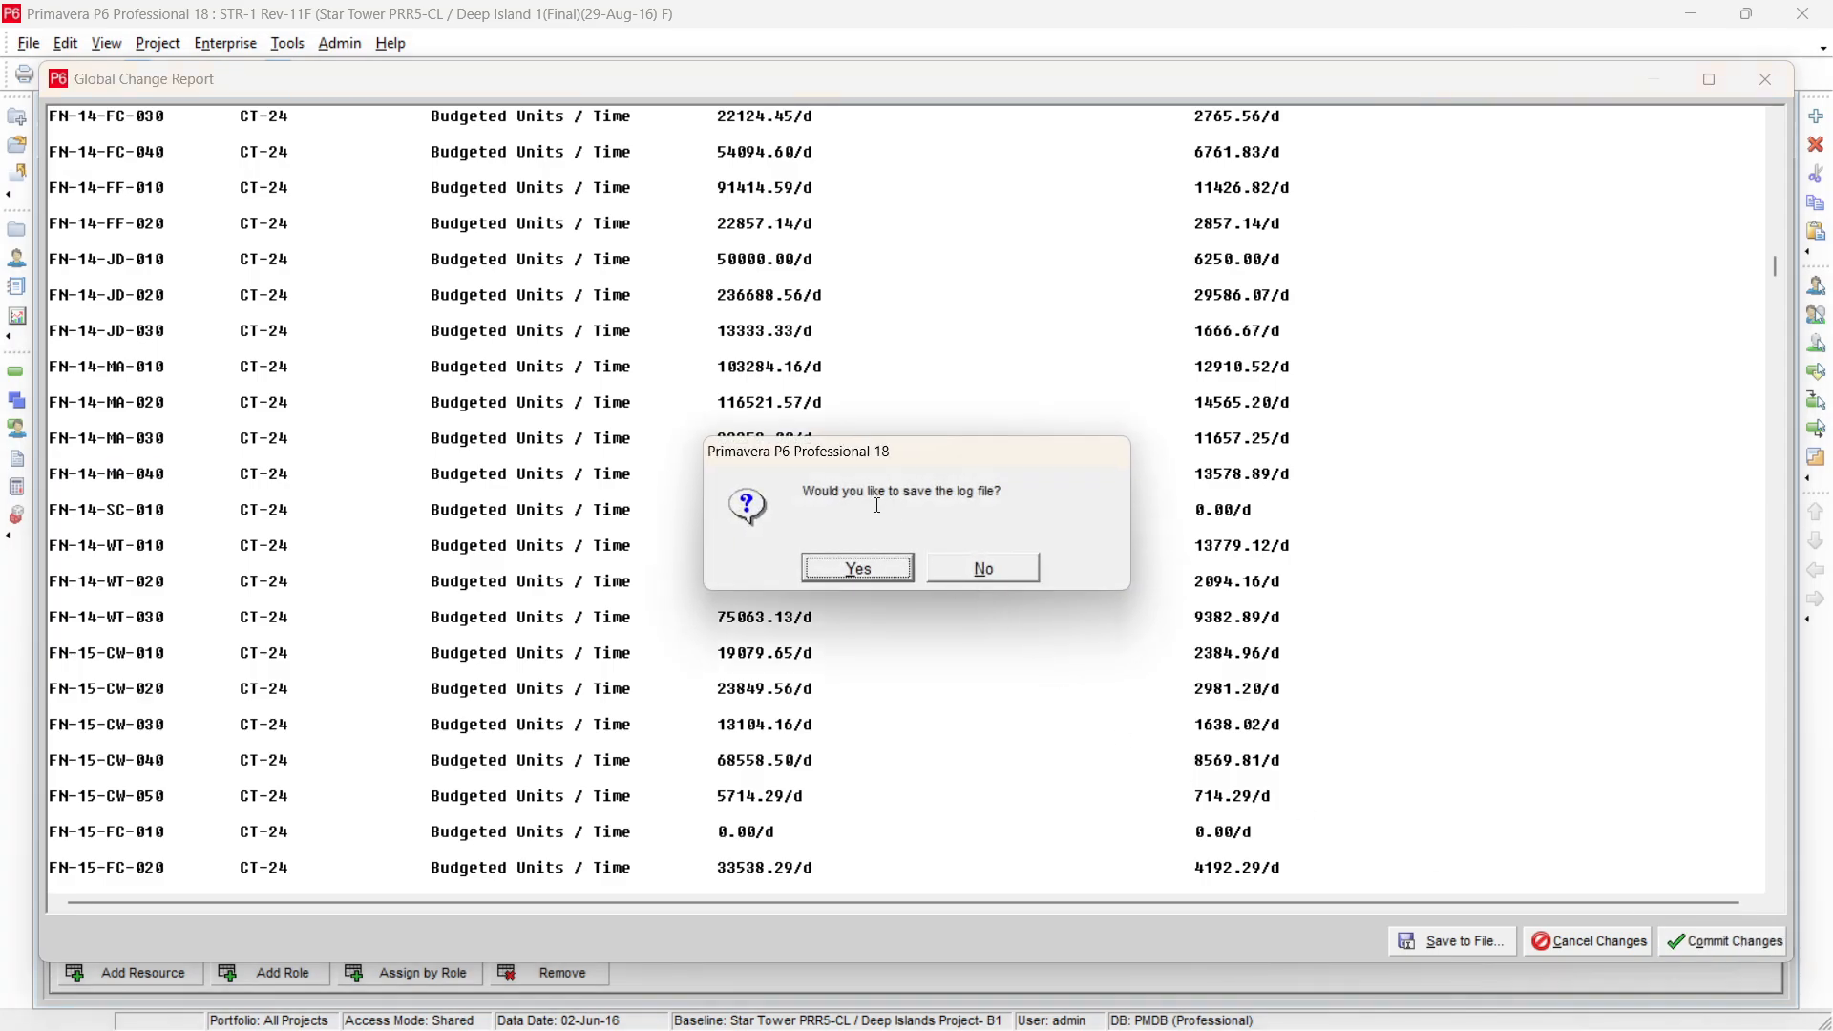
pyautogui.click(955, 569)
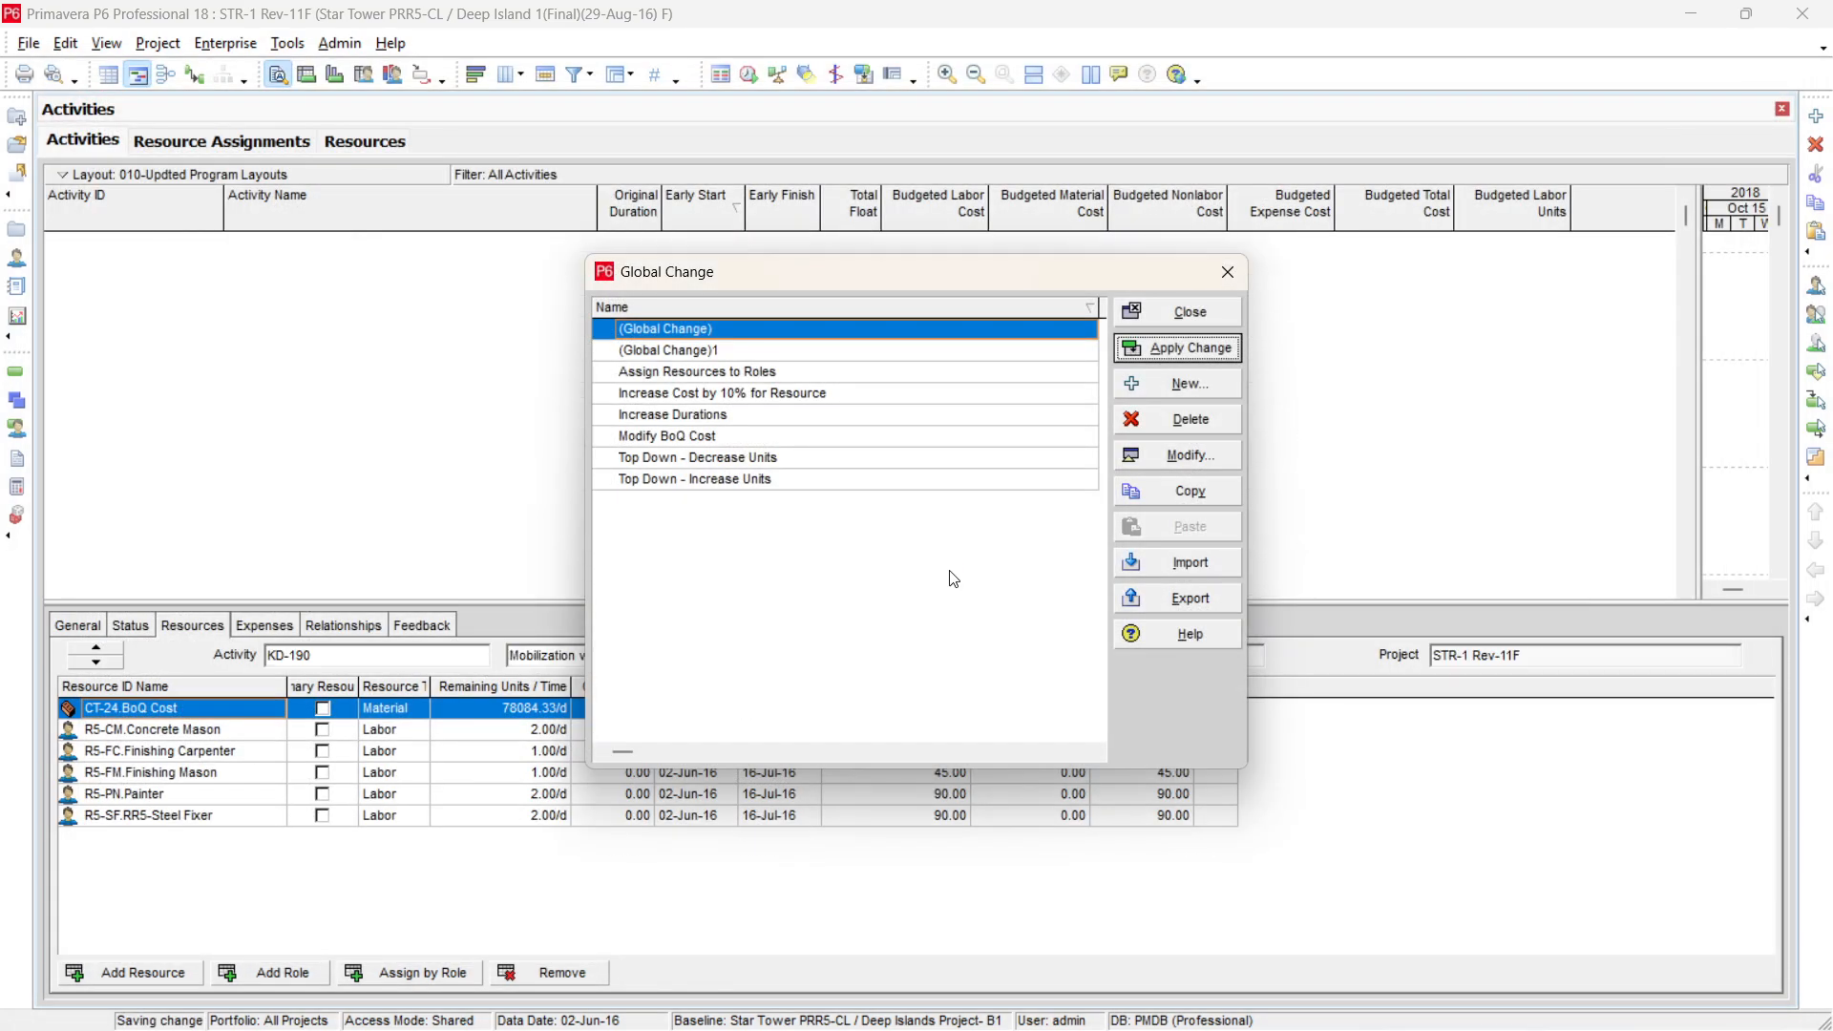
pyautogui.click(1201, 313)
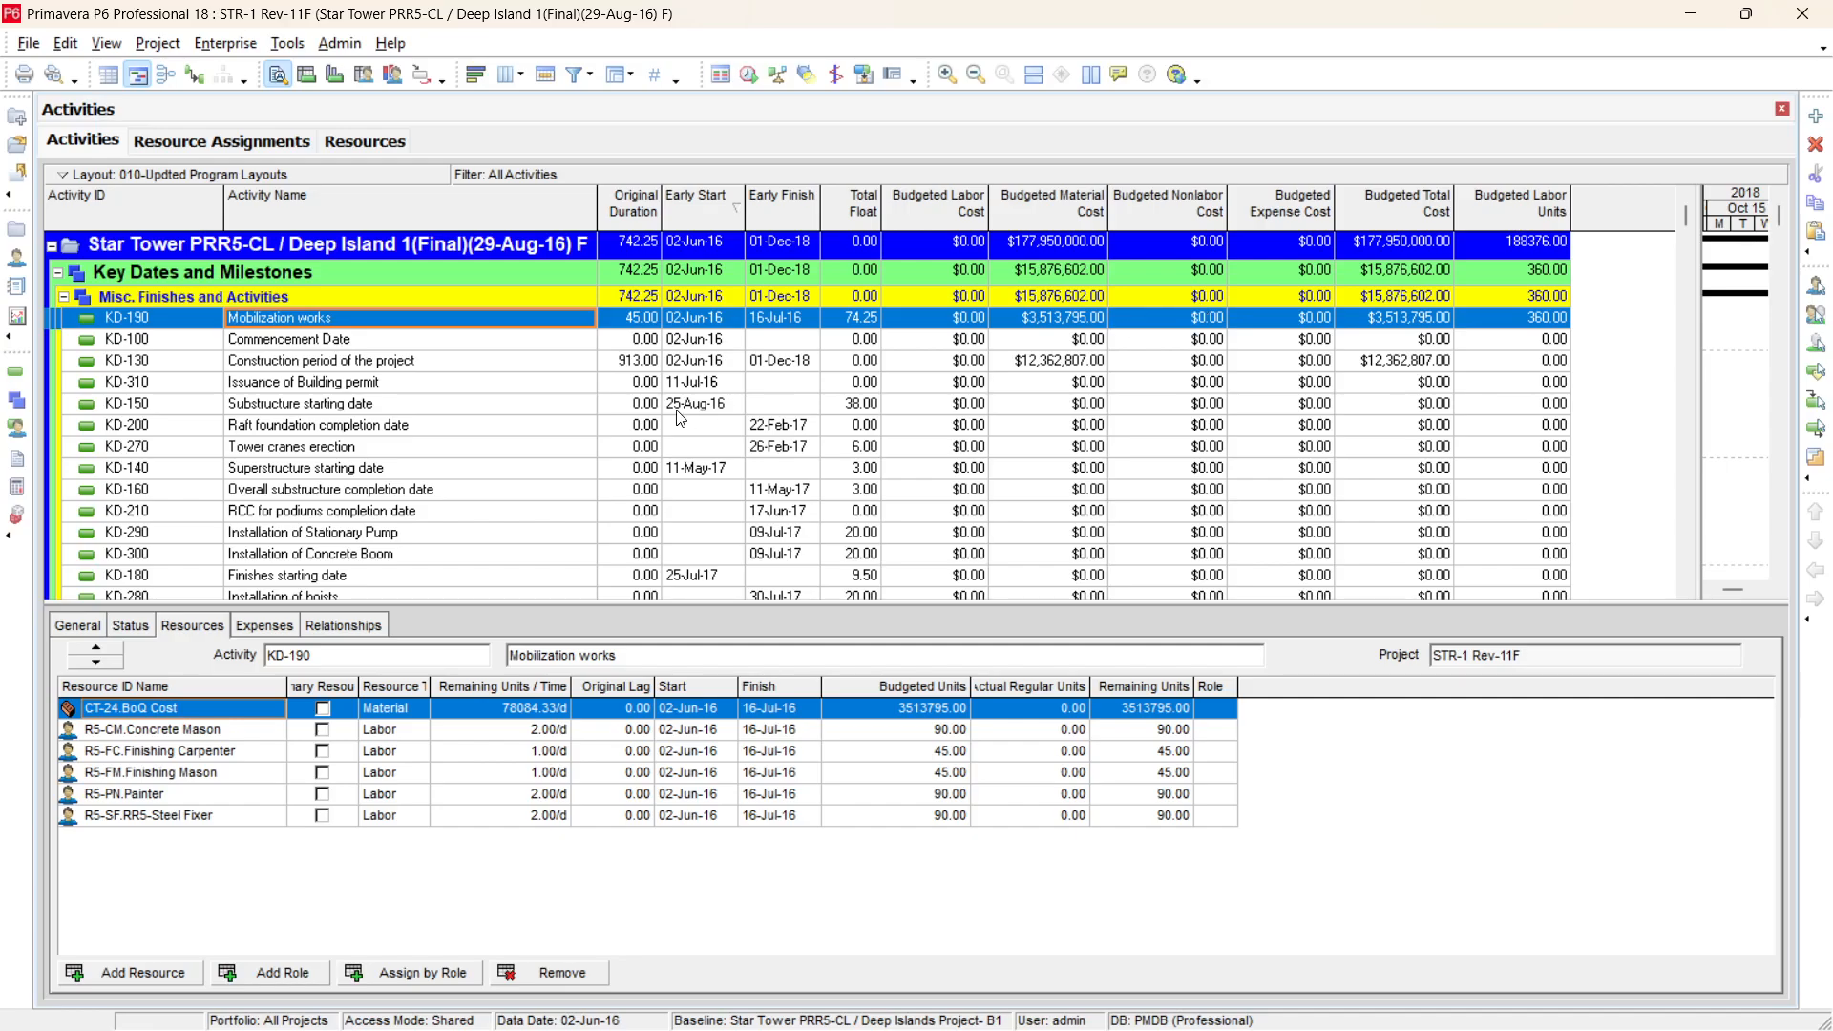
# Check the planning units of the KD-130 and DM-GN-010 CT-24 assignments in Resource Assignments, and return to the Activities view
pyautogui.click(23, 434)
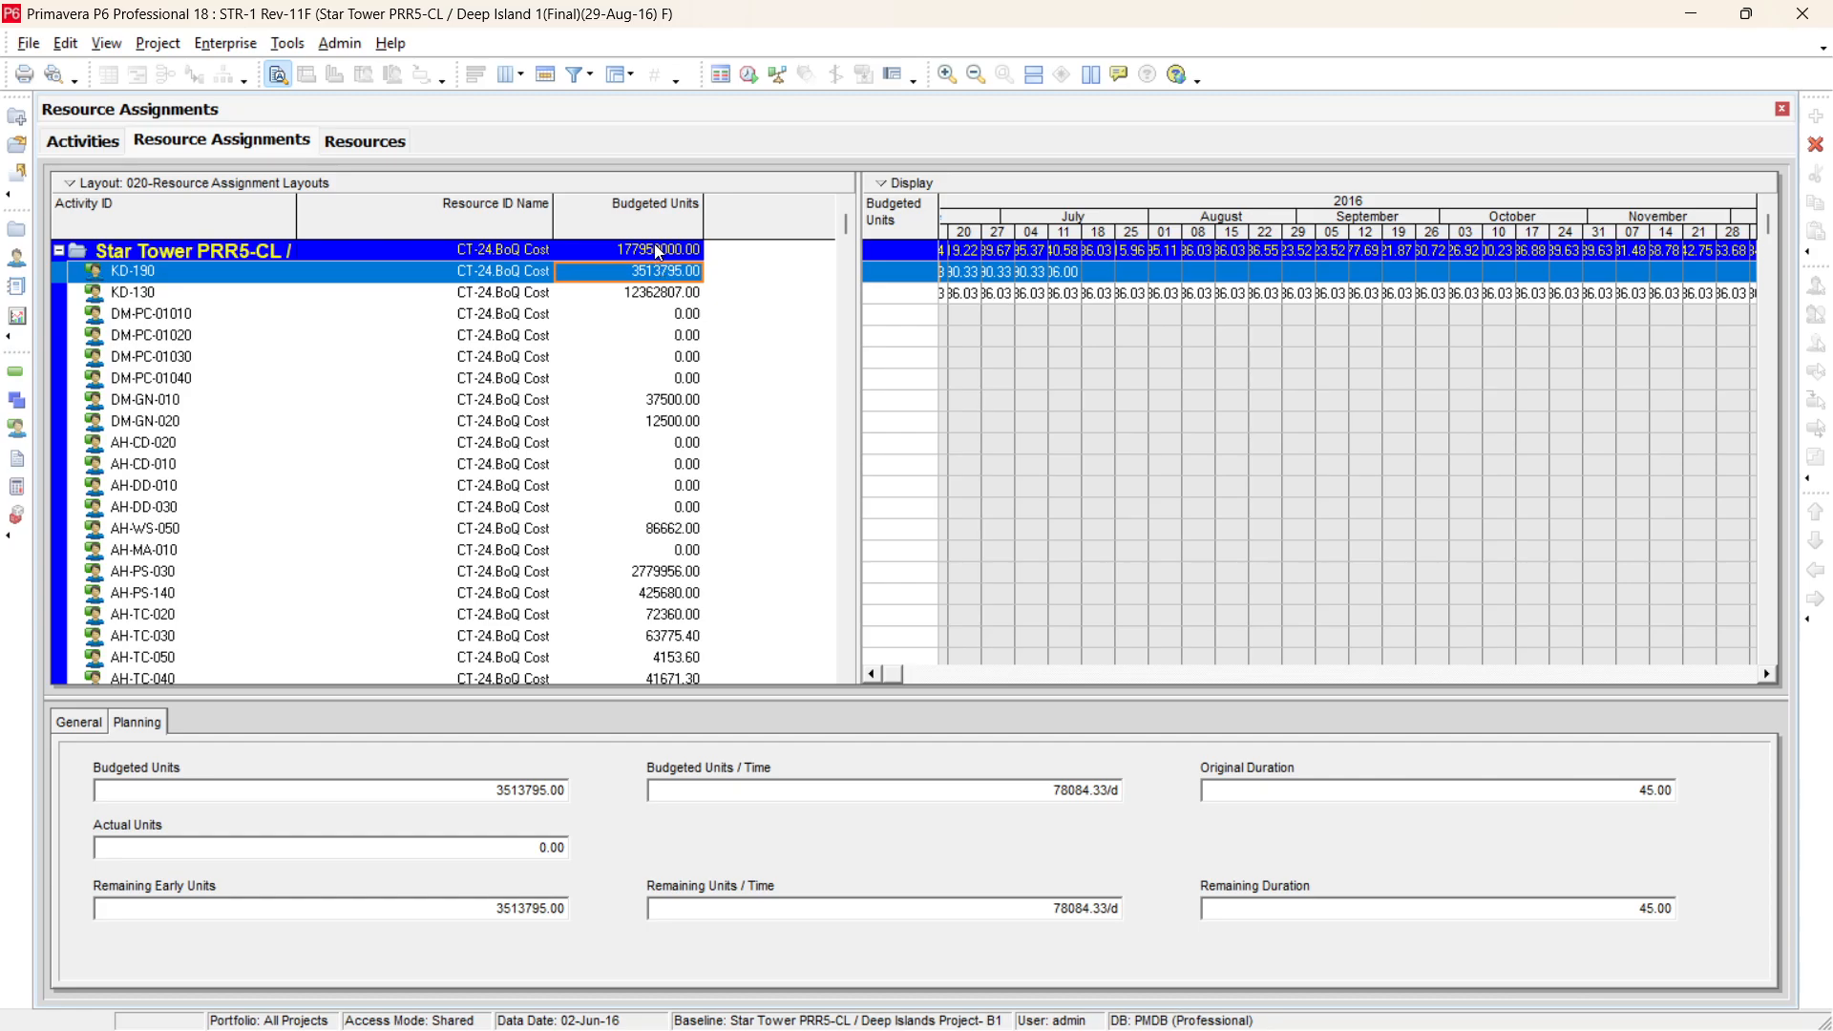
pyautogui.click(646, 298)
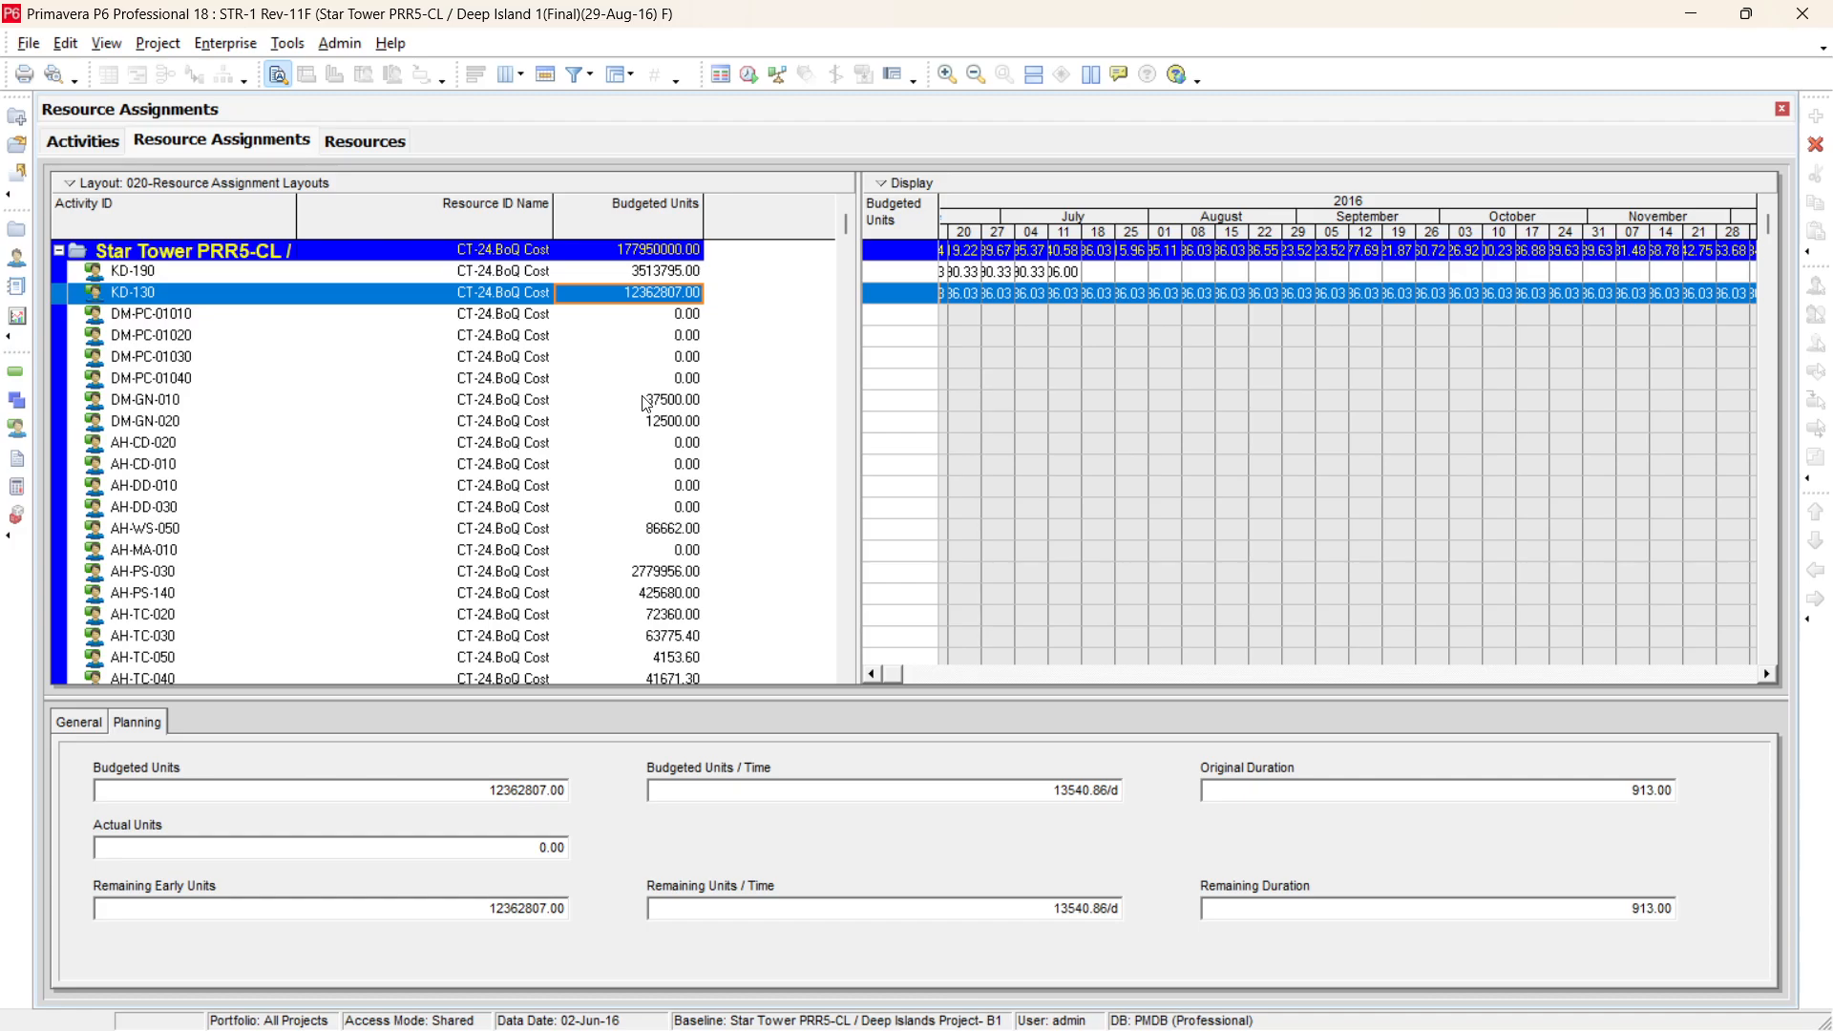
pyautogui.click(677, 401)
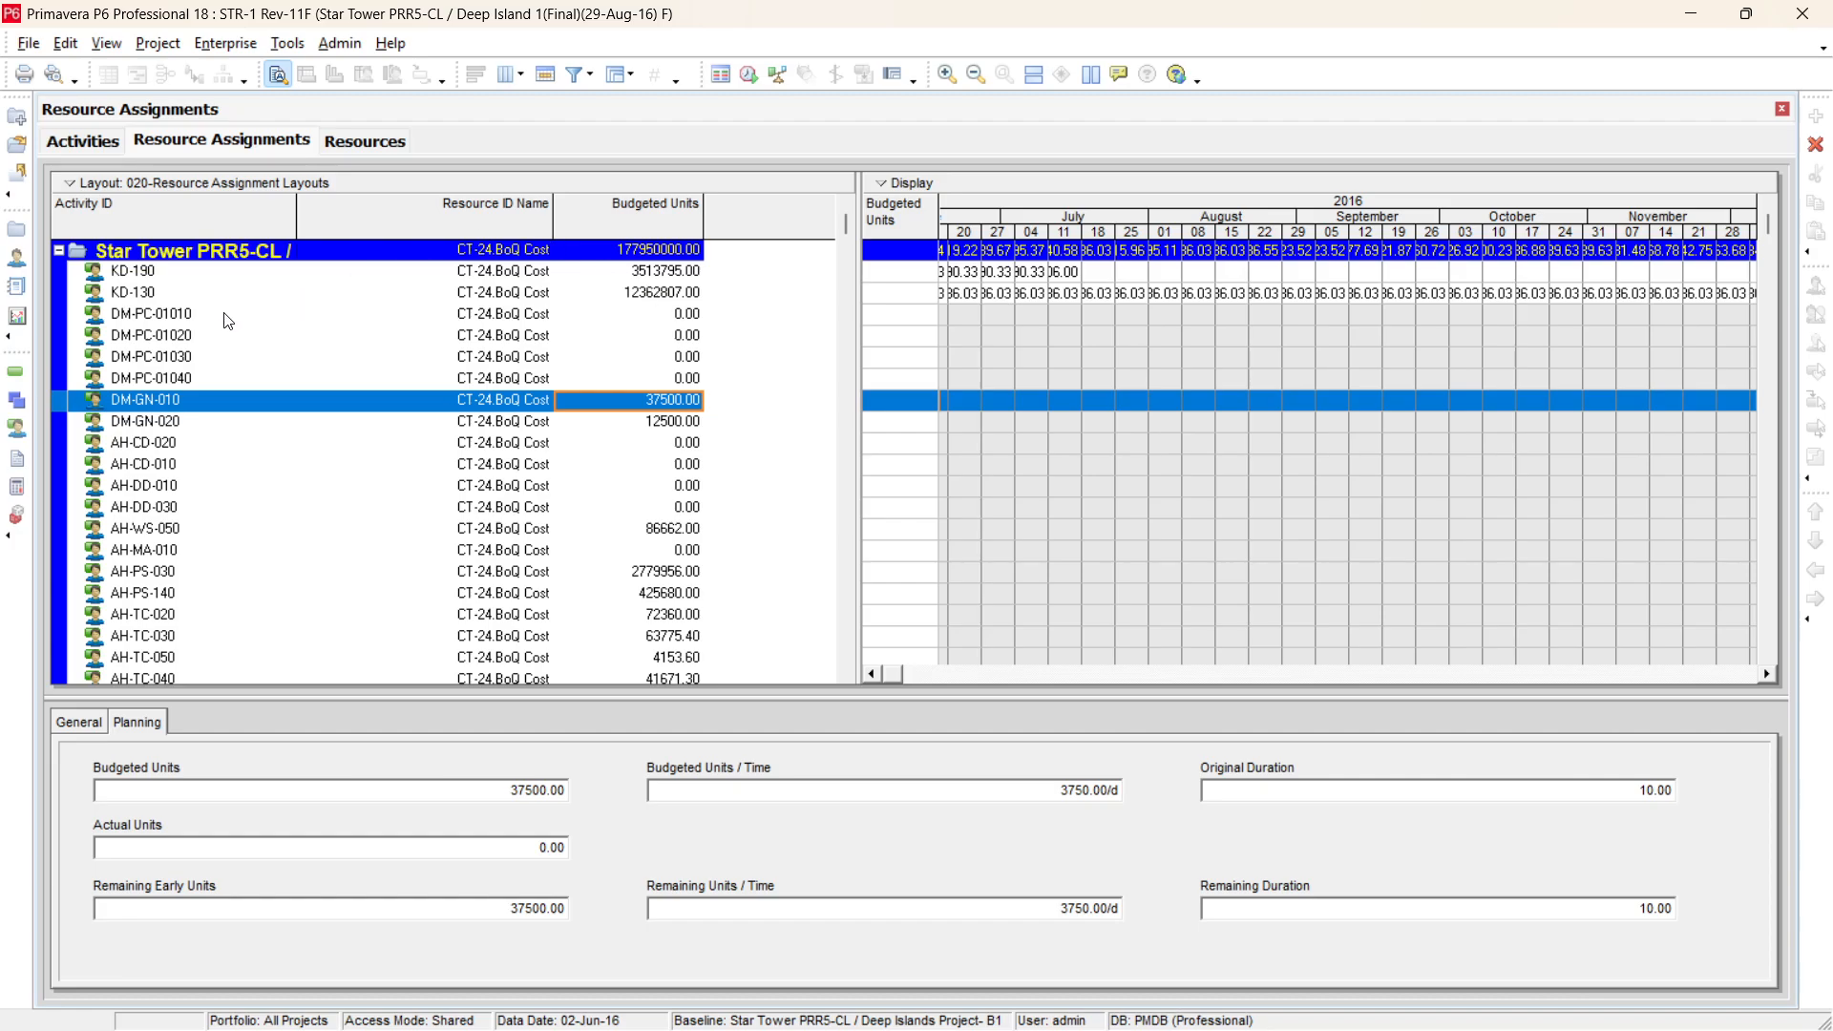
pyautogui.click(14, 377)
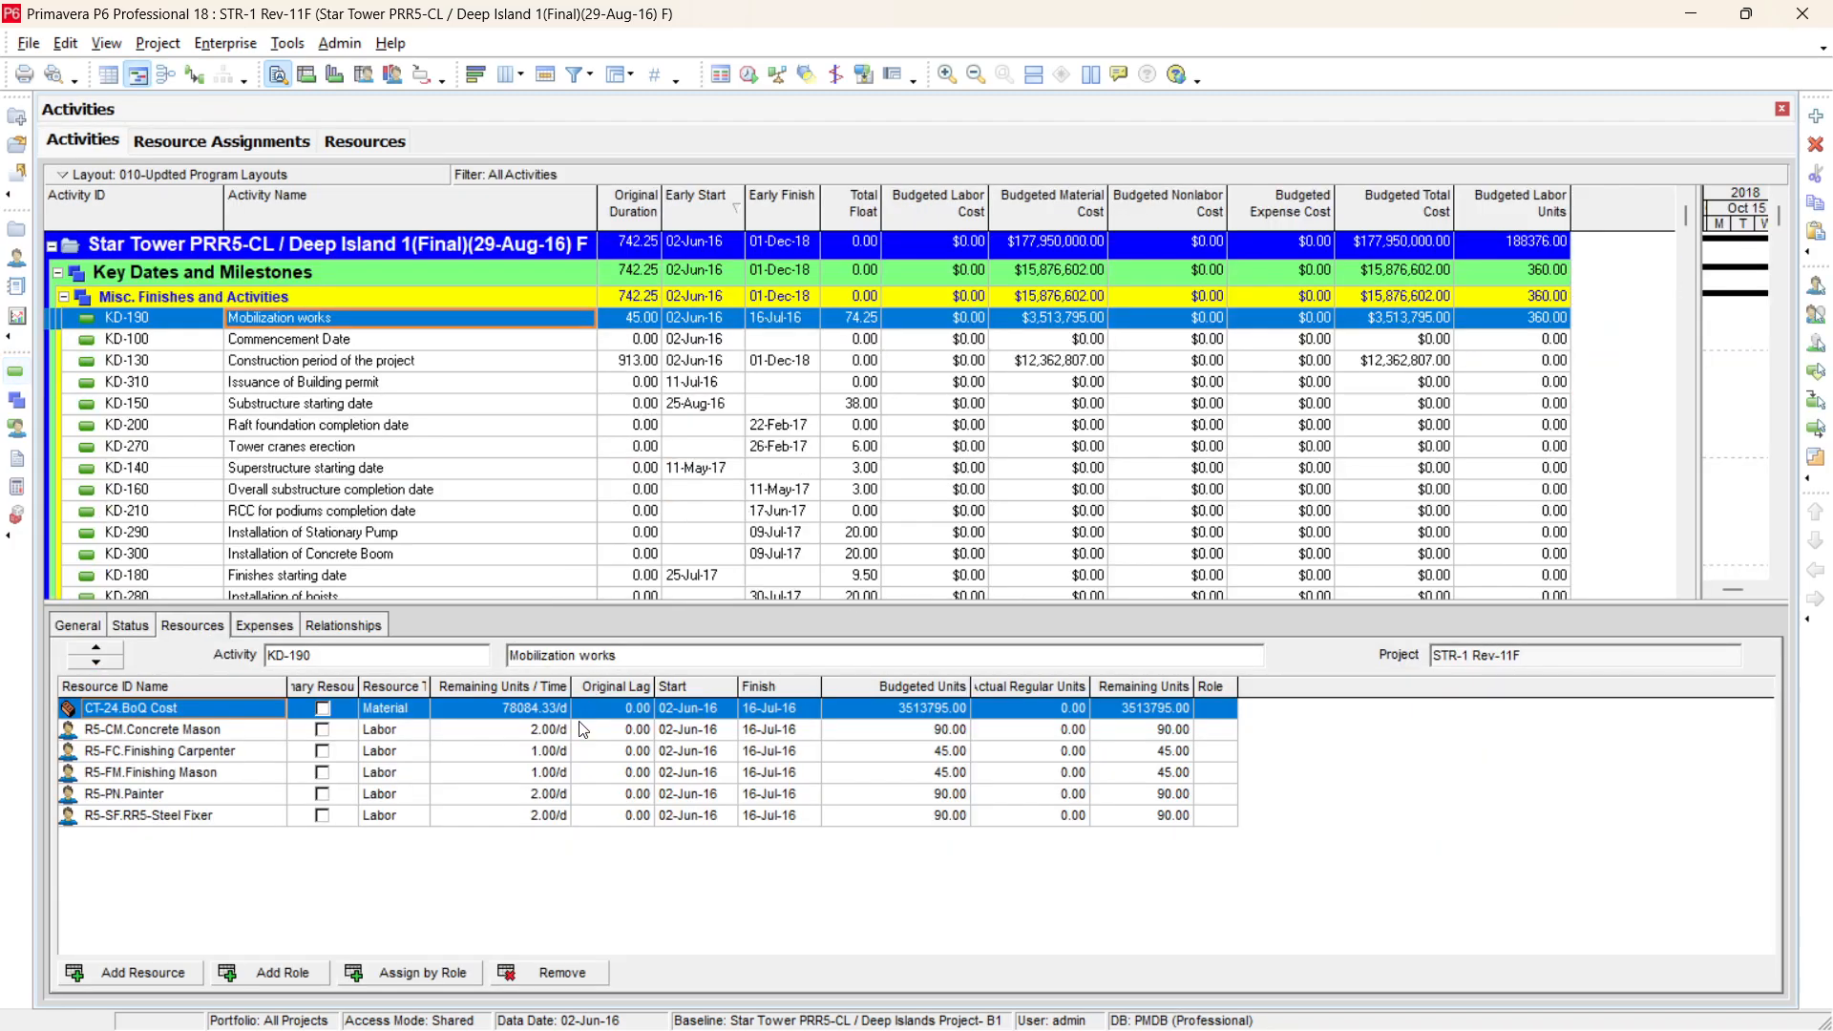